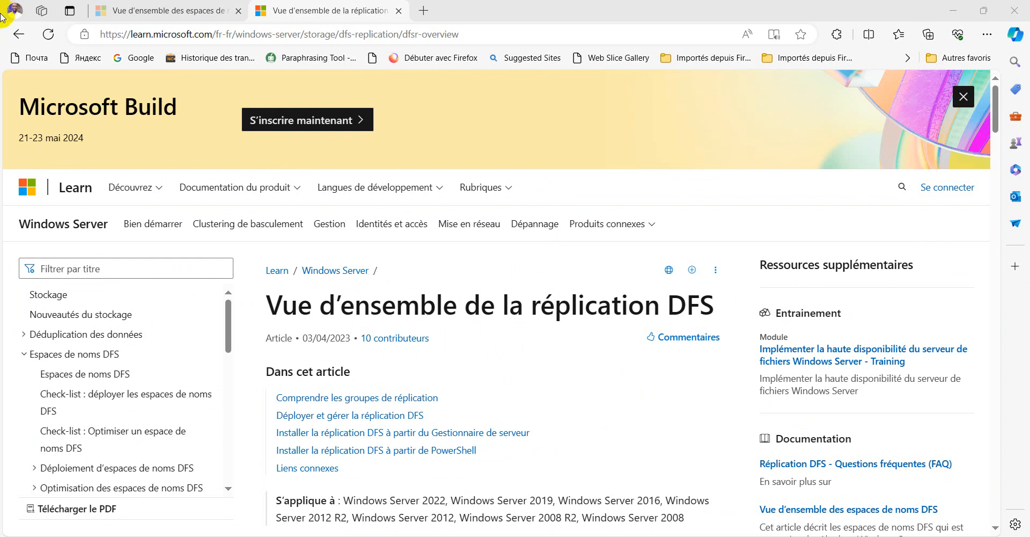
Compare the DFS Replication and DFS Namespaces articles in Edge, highlighting each title
{"action": "left_click", "coordinate": [158, 13]}
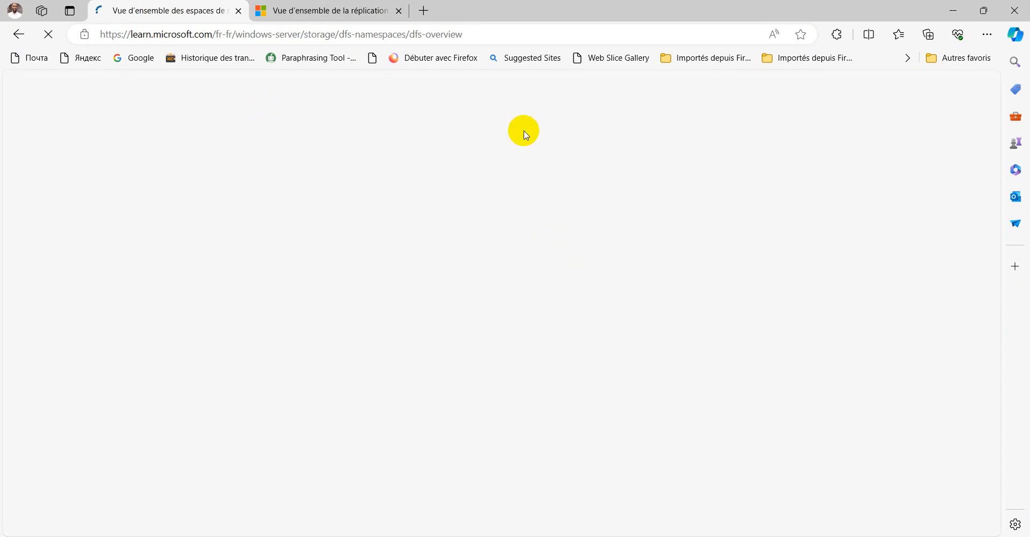
{"action": "left_click", "coordinate": [349, 15]}
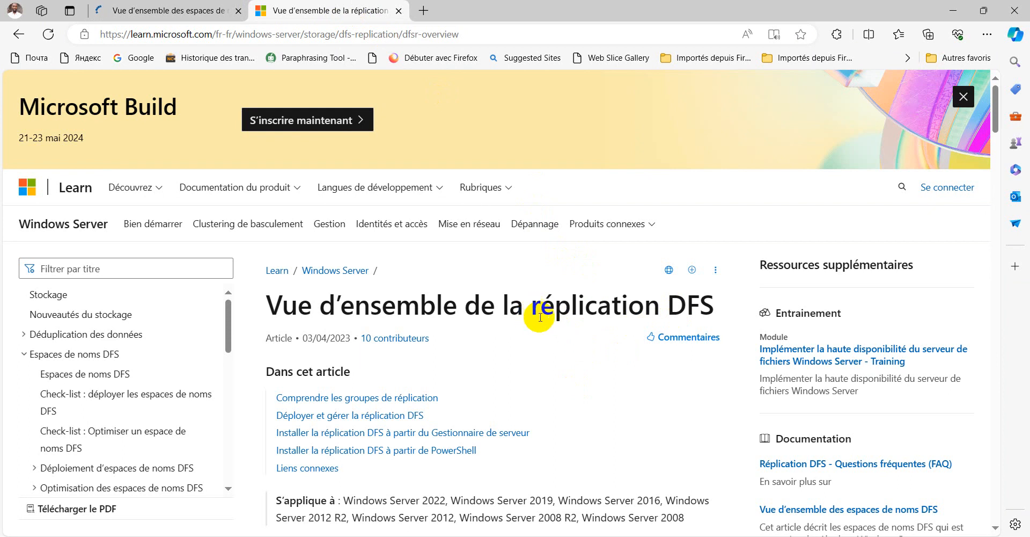
{"action": "left_click_drag", "start_coordinate": [531, 305], "coordinate": [717, 298]}
{"action": "left_click", "coordinate": [564, 345]}
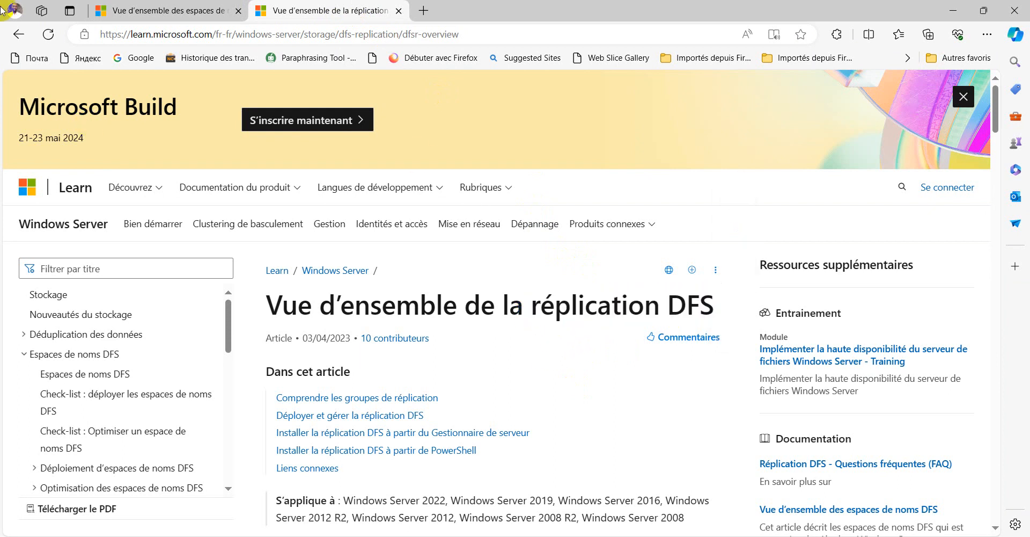
{"action": "left_click", "coordinate": [173, 12]}
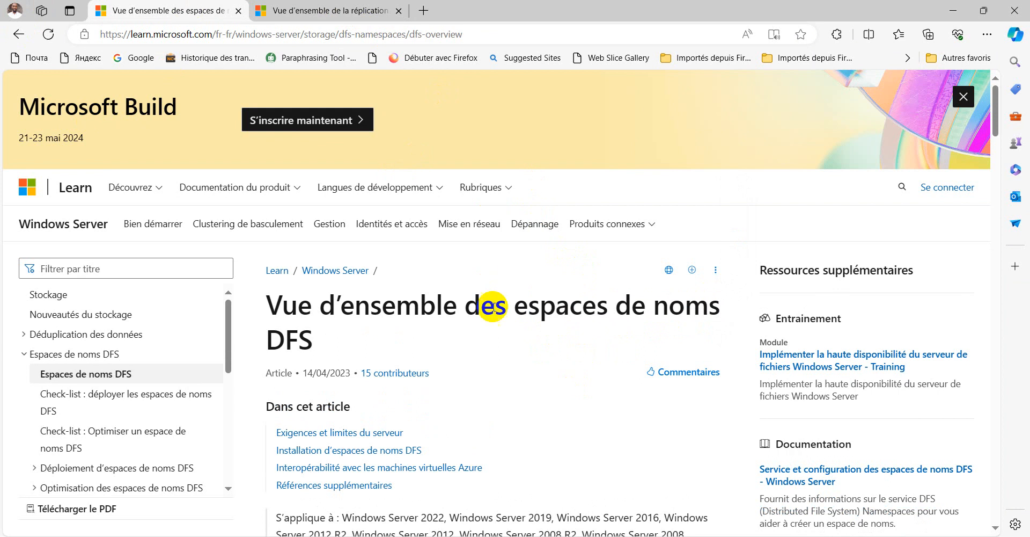
{"action": "left_click_drag", "start_coordinate": [515, 309], "coordinate": [317, 340]}
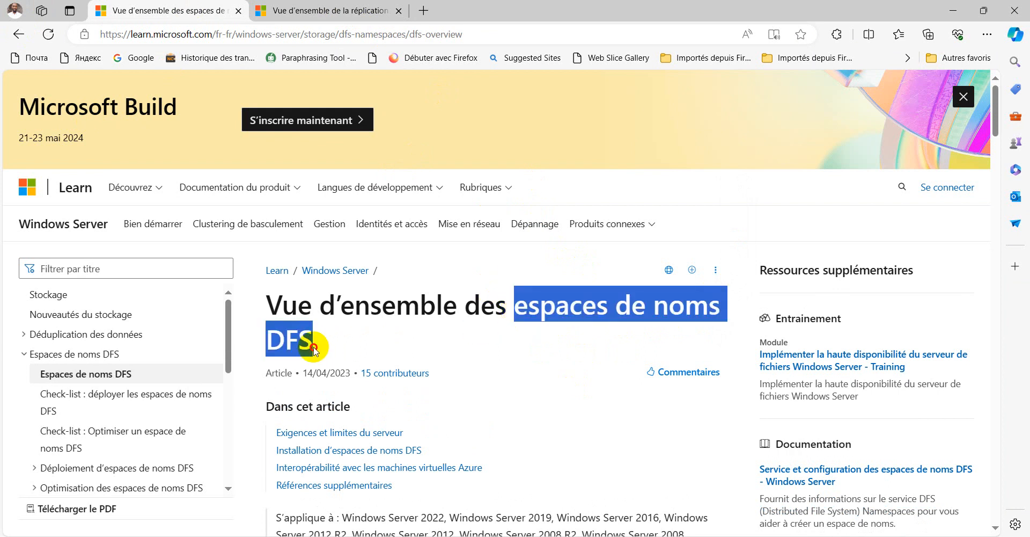
{"action": "left_click", "coordinate": [558, 400]}
{"action": "scroll", "coordinate": [555, 391], "scroll_direction": "down", "scroll_amount": 6}
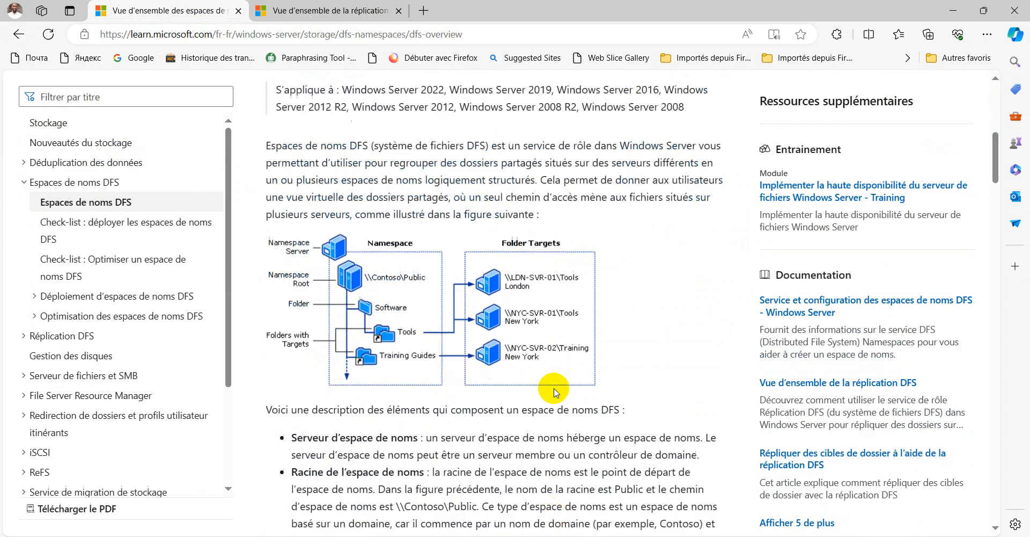
{"action": "scroll", "coordinate": [554, 392], "scroll_direction": "down", "scroll_amount": 8}
{"action": "scroll", "coordinate": [554, 391], "scroll_direction": "up", "scroll_amount": 16}
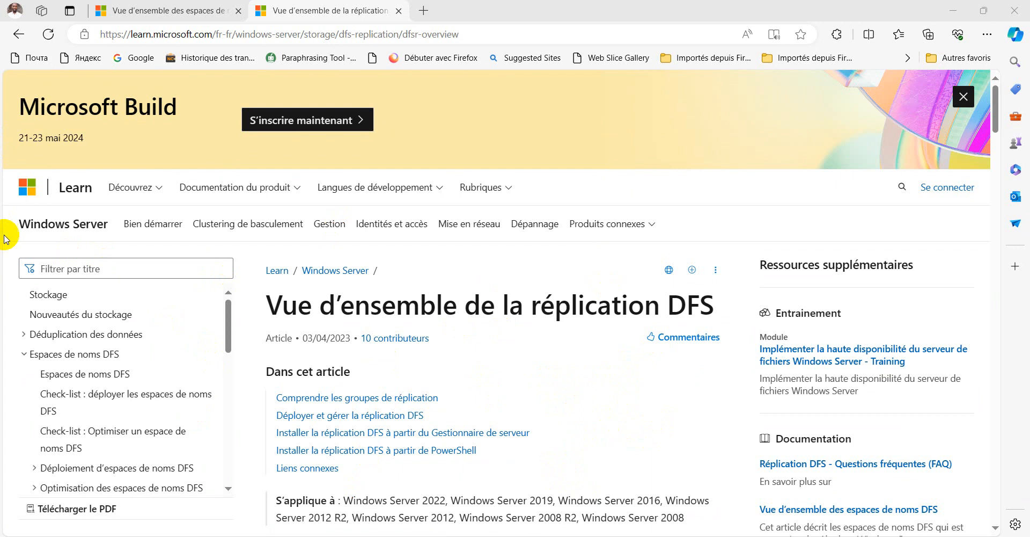
{"action": "left_click", "coordinate": [188, 8]}
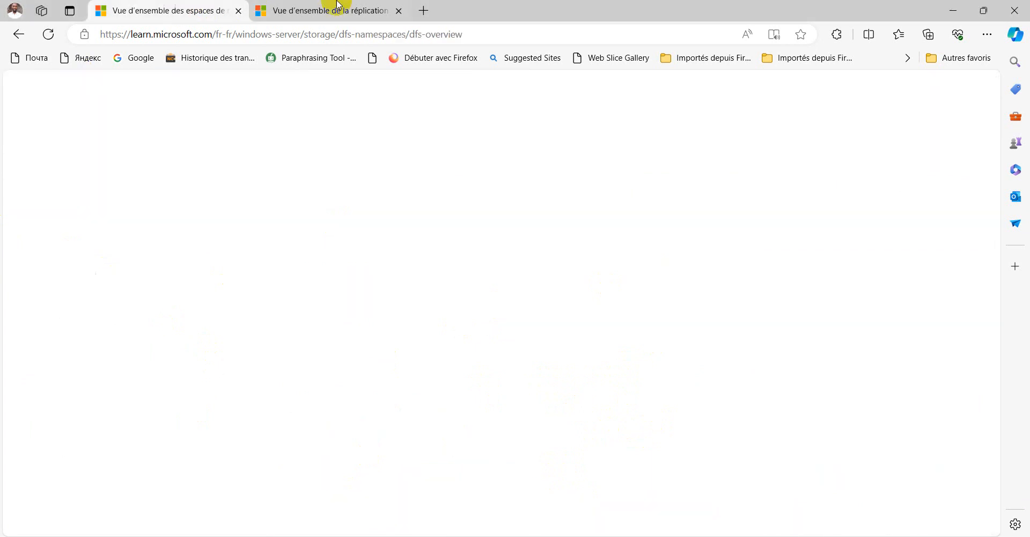
{"action": "left_click", "coordinate": [349, 11]}
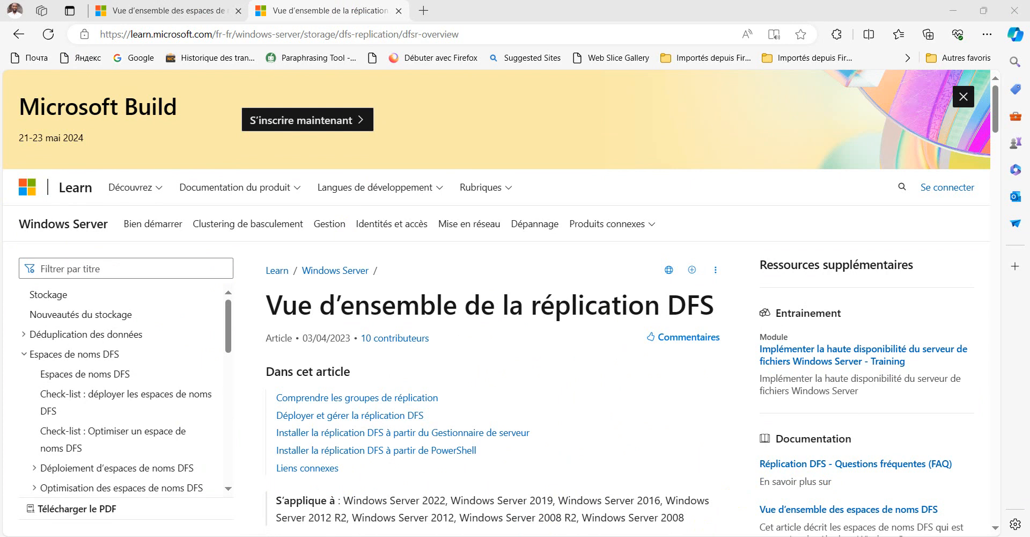
Bring up the Server2 VM, then Server1, and show Server1's local server properties
{"action": "mouse_move", "coordinate": [626, 531]}
{"action": "left_click", "coordinate": [668, 519]}
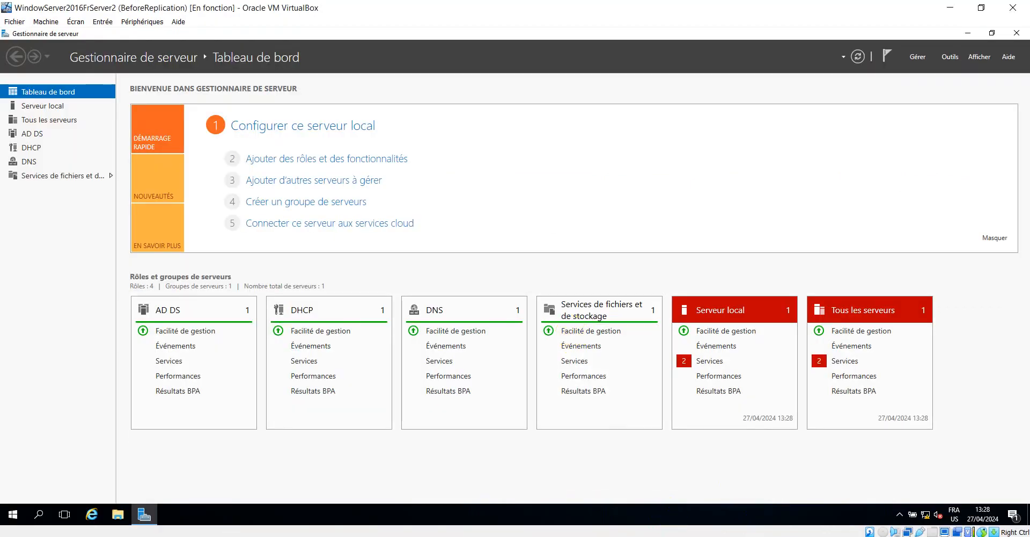
{"action": "mouse_move", "coordinate": [668, 532]}
{"action": "left_click", "coordinate": [807, 478]}
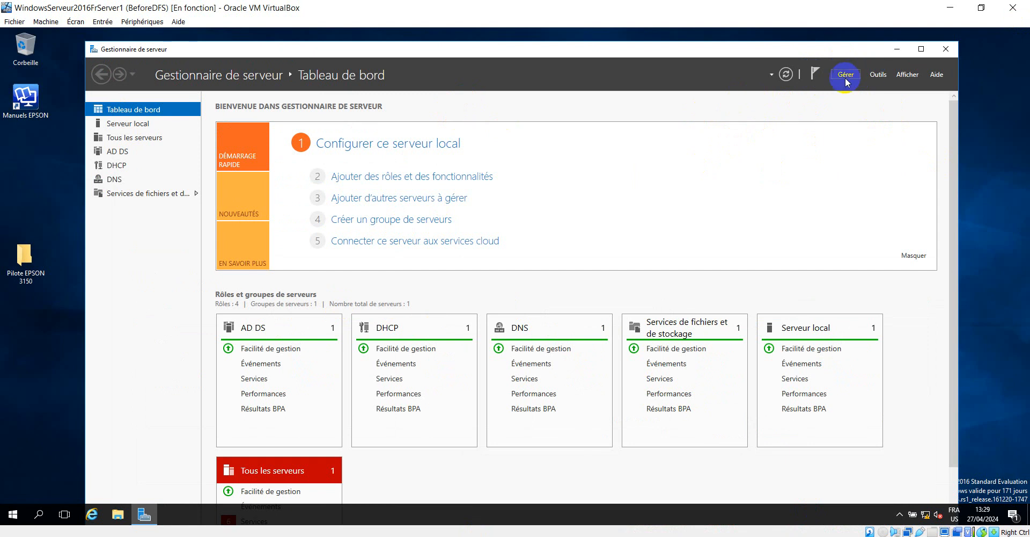
{"action": "left_click", "coordinate": [130, 125]}
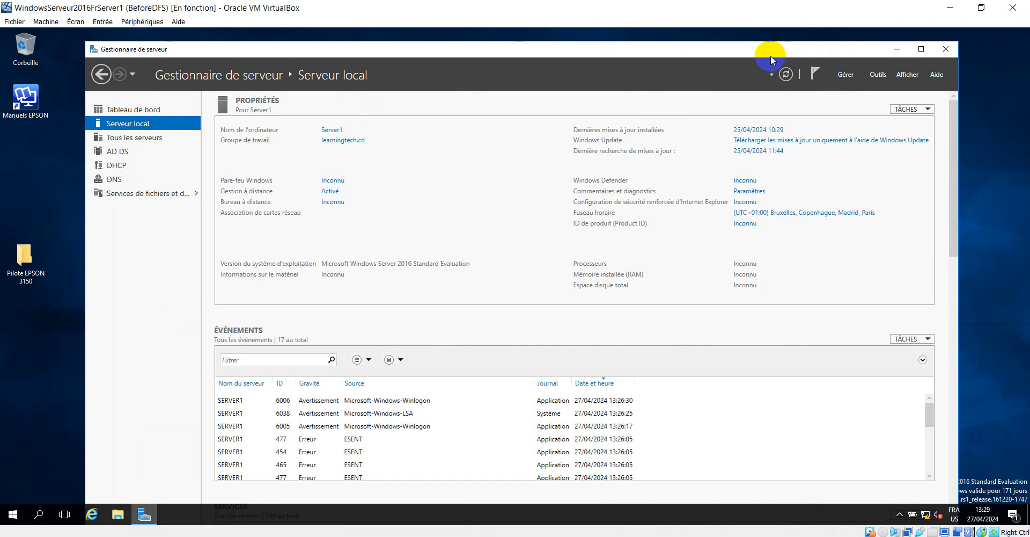
Start Add Roles and Features on Server1, advance to installation type, then return to the article
{"action": "left_click", "coordinate": [846, 80]}
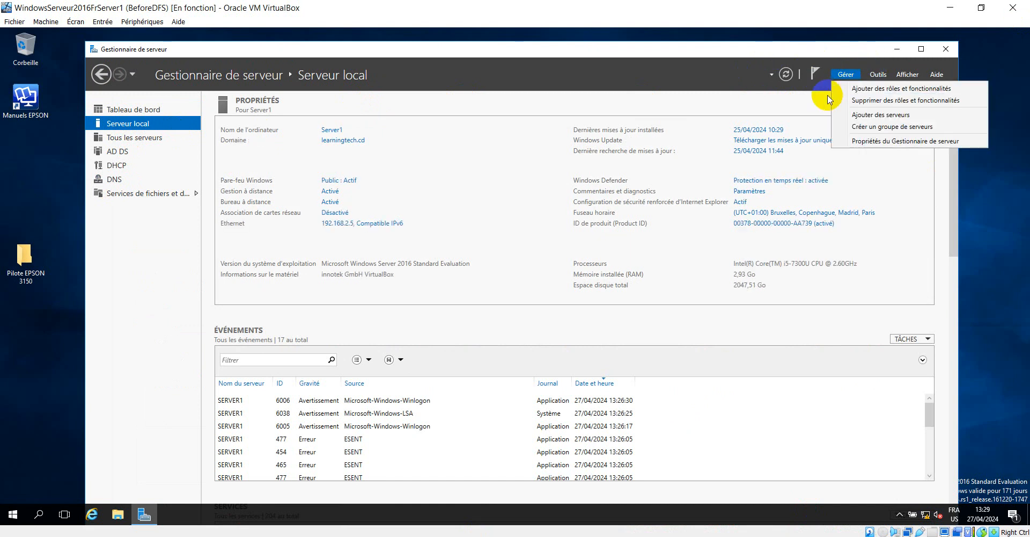
{"action": "left_click", "coordinate": [874, 89]}
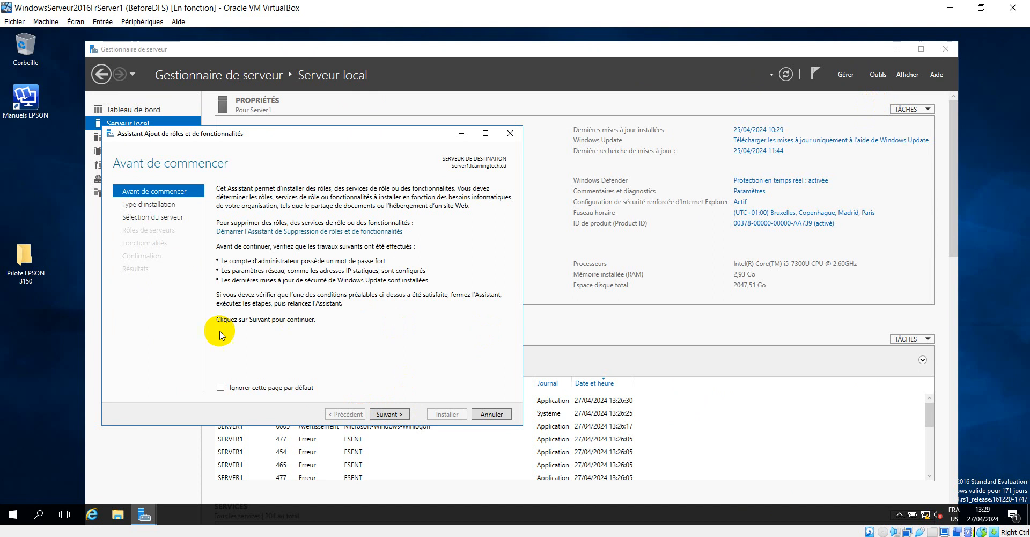
{"action": "left_click", "coordinate": [389, 414]}
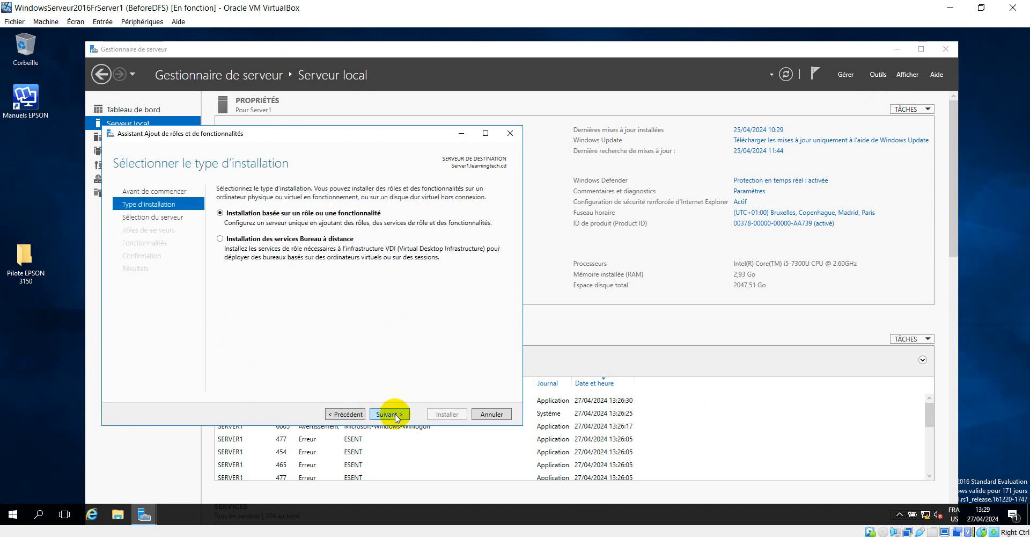
{"action": "key", "text": "alt+Tab"}
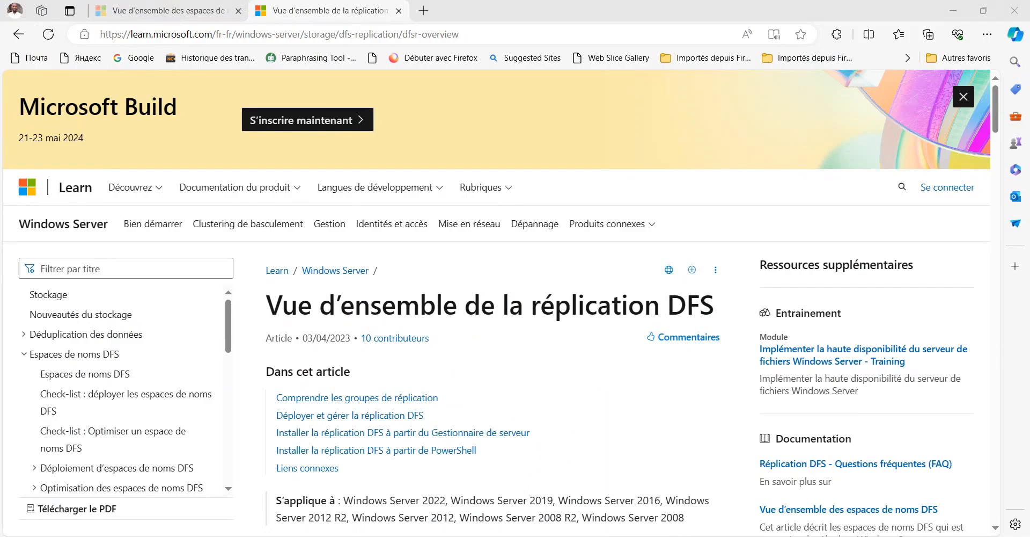
{"action": "left_click_drag", "start_coordinate": [532, 304], "coordinate": [700, 308]}
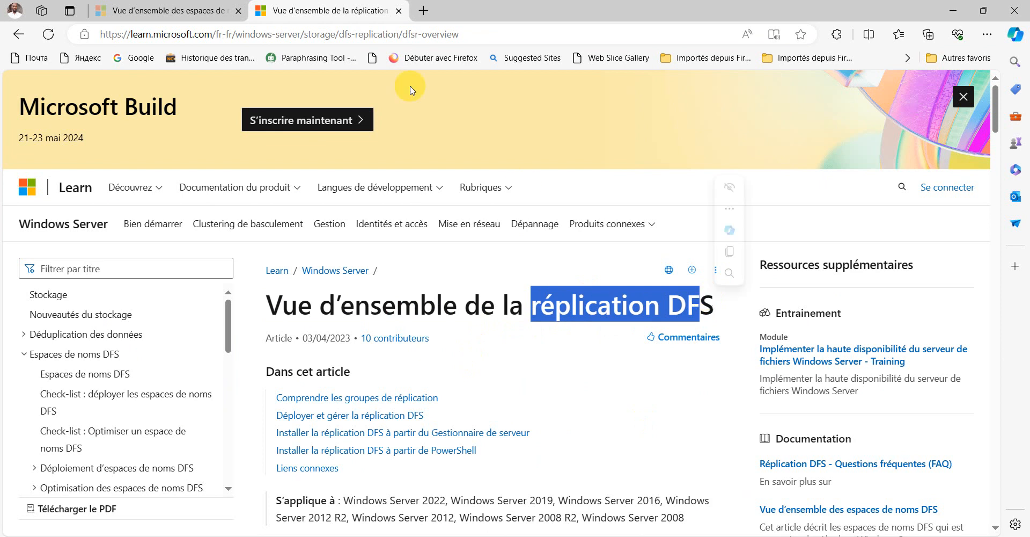
{"action": "left_click", "coordinate": [182, 12]}
{"action": "left_click_drag", "start_coordinate": [518, 310], "coordinate": [328, 344]}
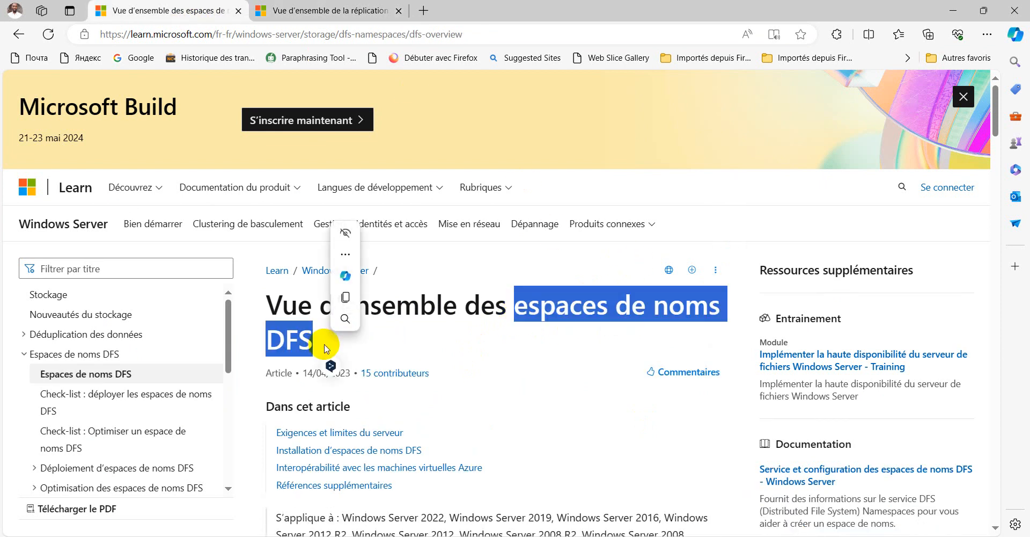
{"action": "left_click", "coordinate": [333, 13]}
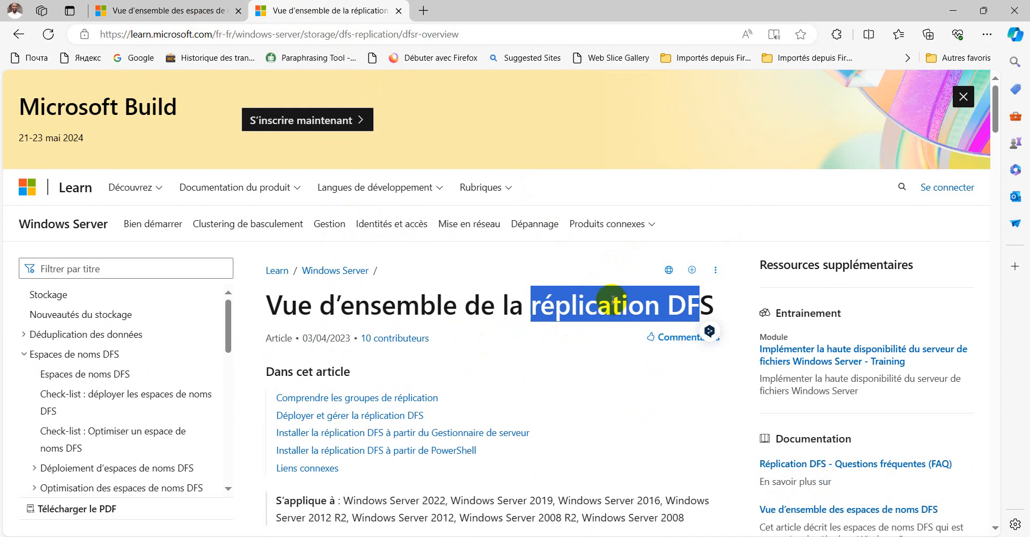
{"action": "key", "text": "alt+Tab"}
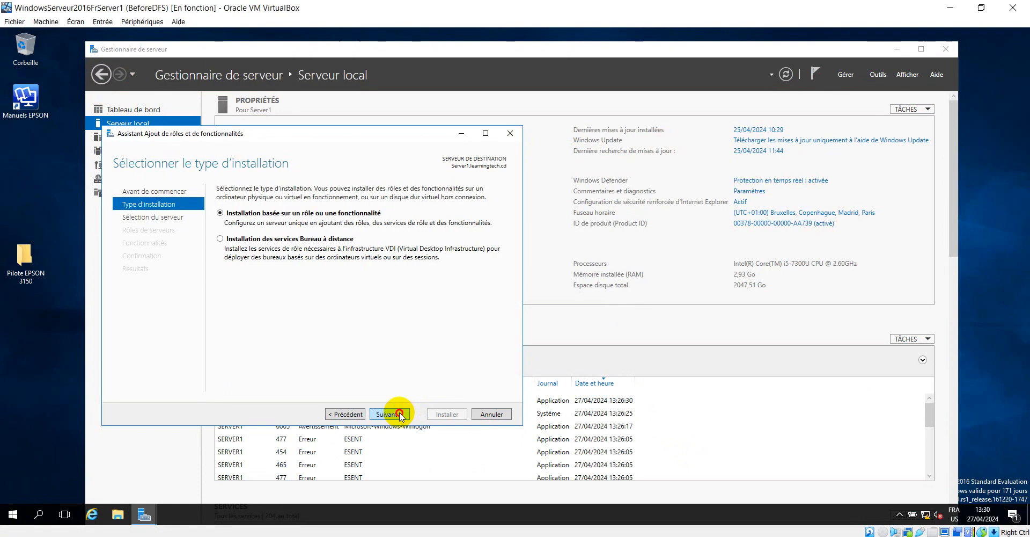
{"action": "left_click", "coordinate": [396, 412]}
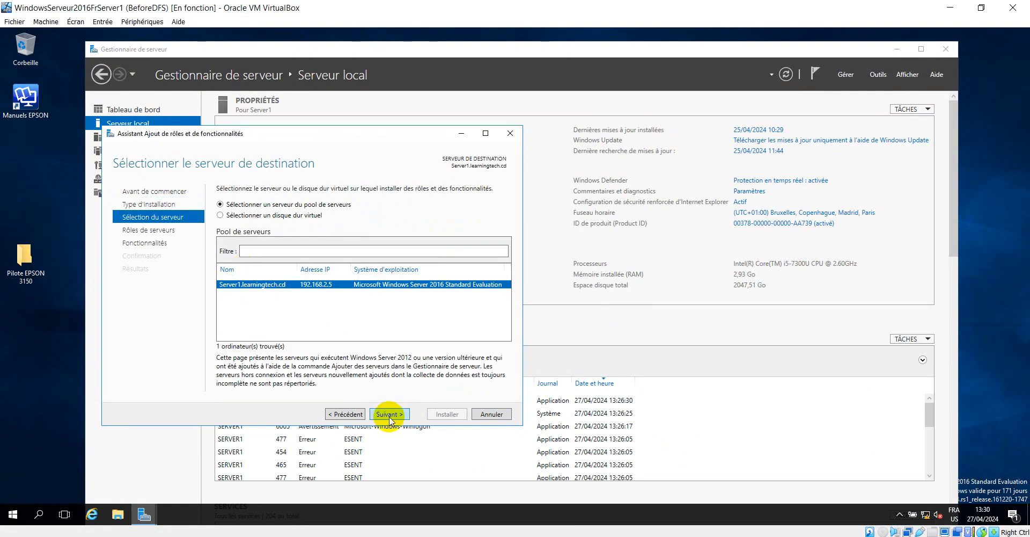
Target Server1 and tick Espaces de noms DFS and Réplication DFS, adding the management tools
{"action": "left_click", "coordinate": [408, 417]}
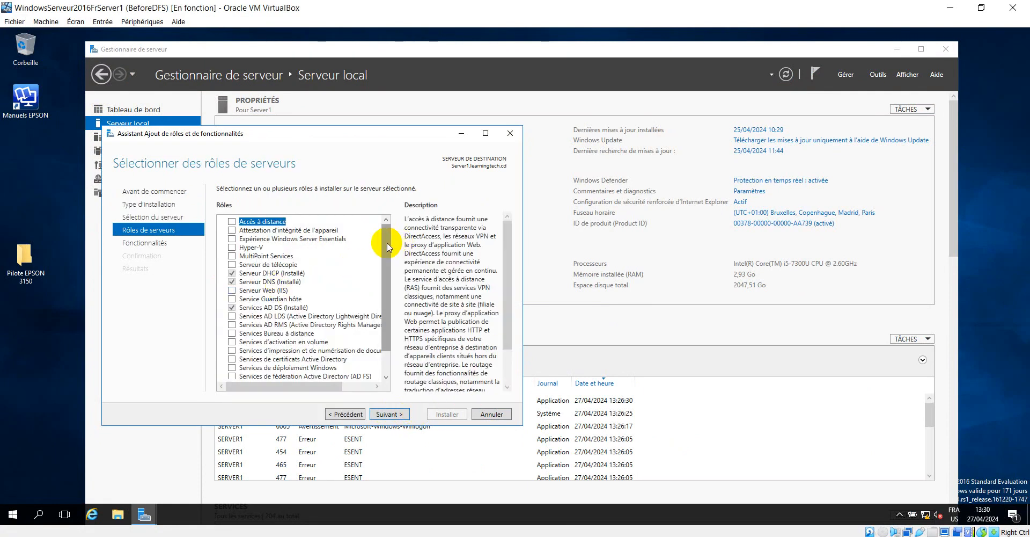
{"action": "left_click_drag", "start_coordinate": [386, 237], "coordinate": [393, 296]}
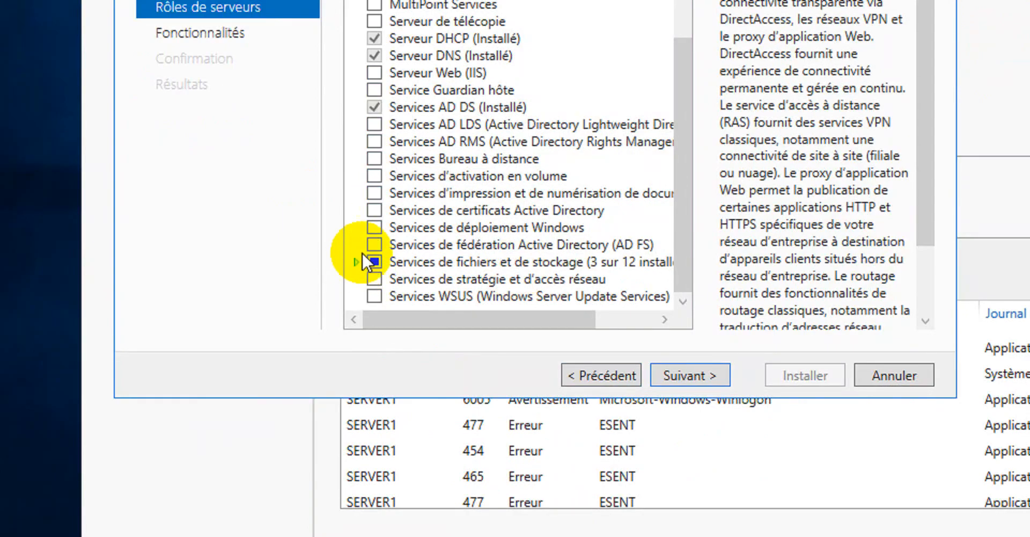
{"action": "left_click", "coordinate": [355, 291]}
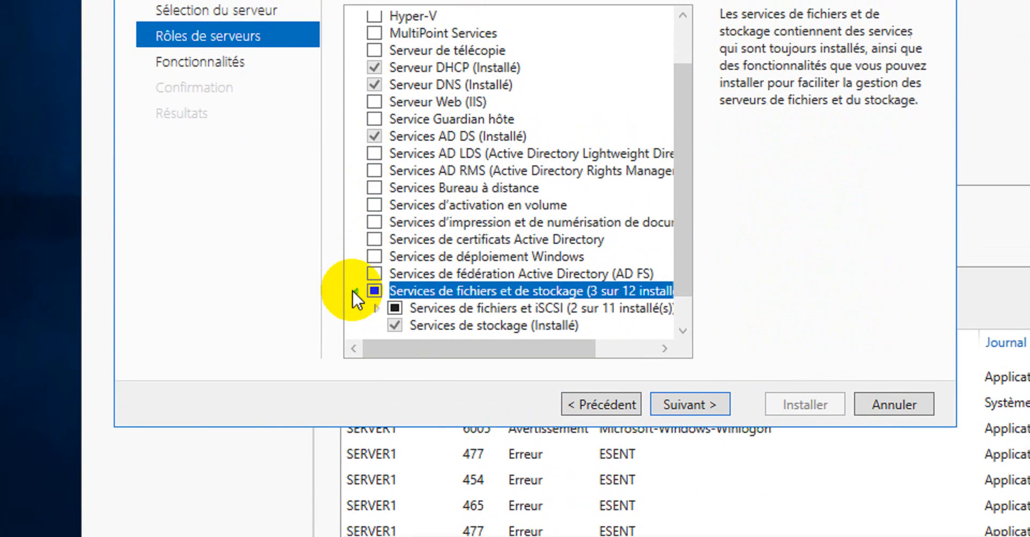
{"action": "left_click", "coordinate": [375, 274]}
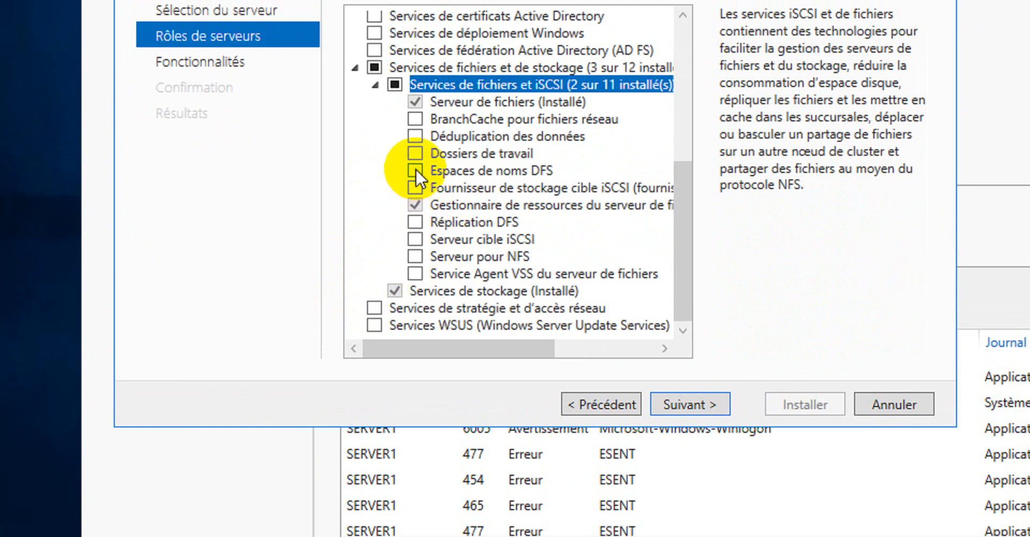
{"action": "left_click", "coordinate": [416, 170]}
{"action": "left_click", "coordinate": [533, 331]}
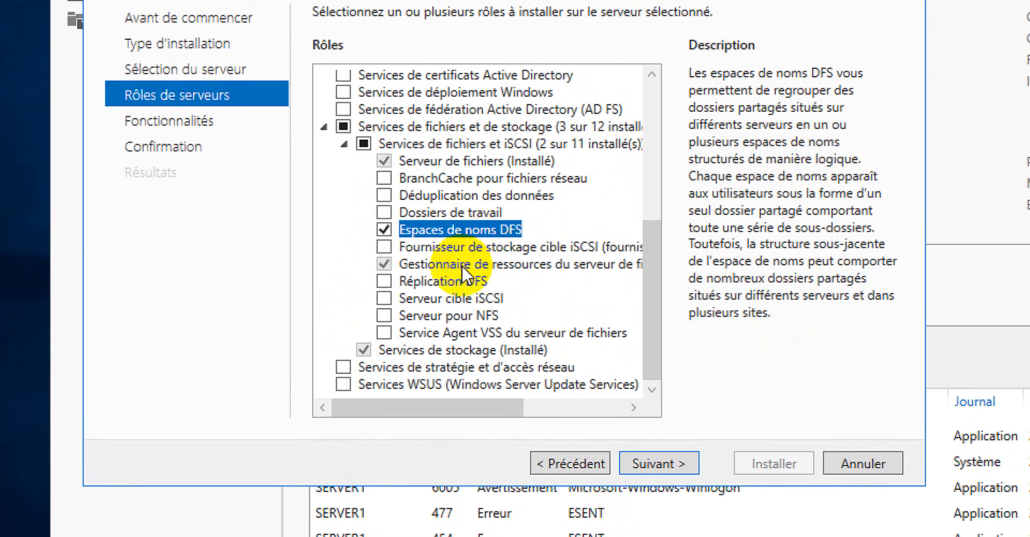
{"action": "left_click", "coordinate": [384, 281]}
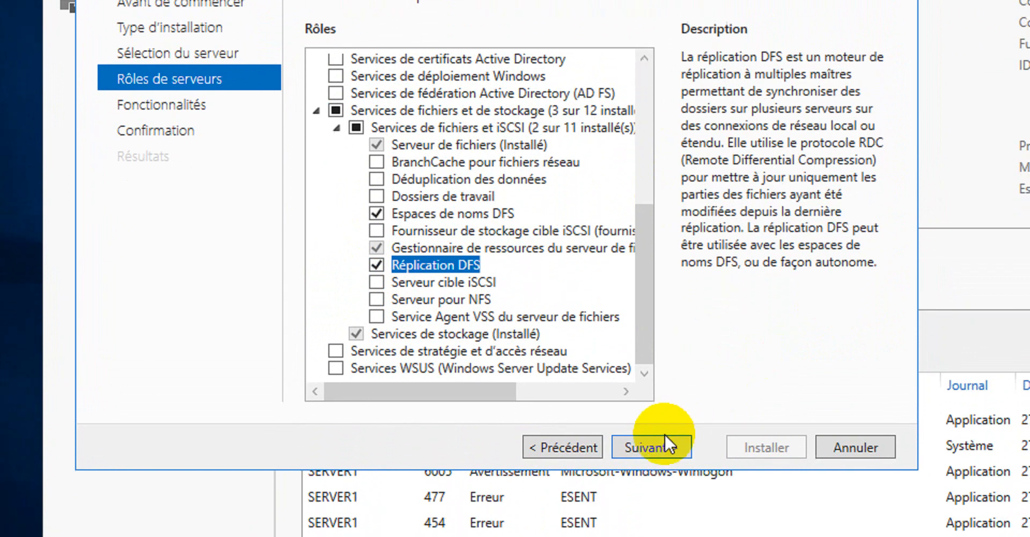
Skip past features and start installing the two DFS roles on Server1
{"action": "left_click", "coordinate": [656, 447]}
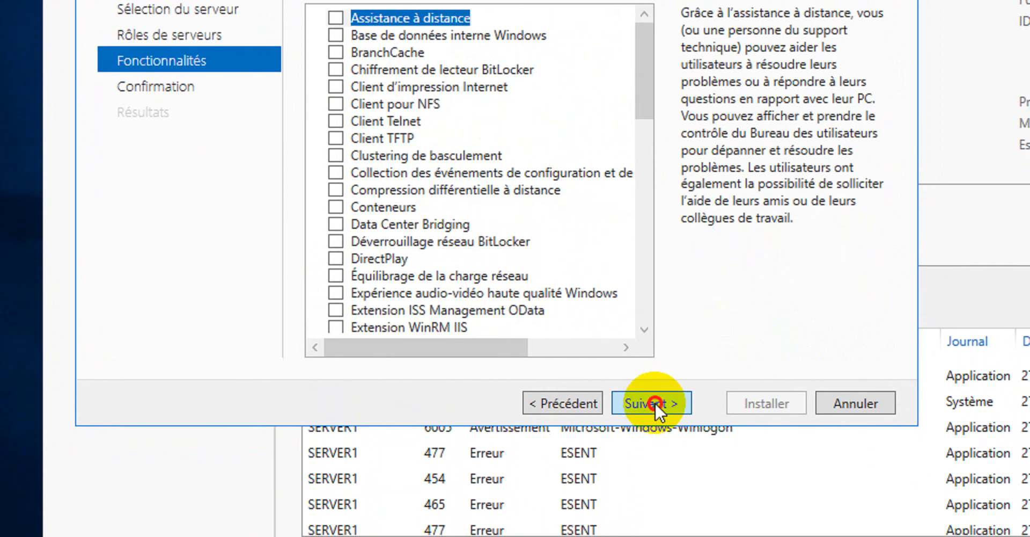
{"action": "left_click", "coordinate": [656, 403]}
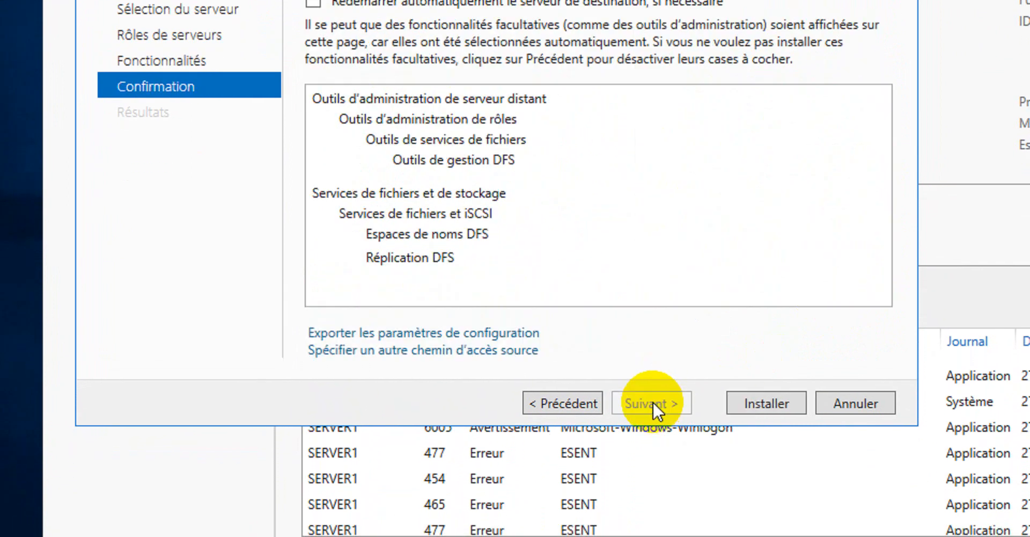
{"action": "left_click", "coordinate": [782, 401]}
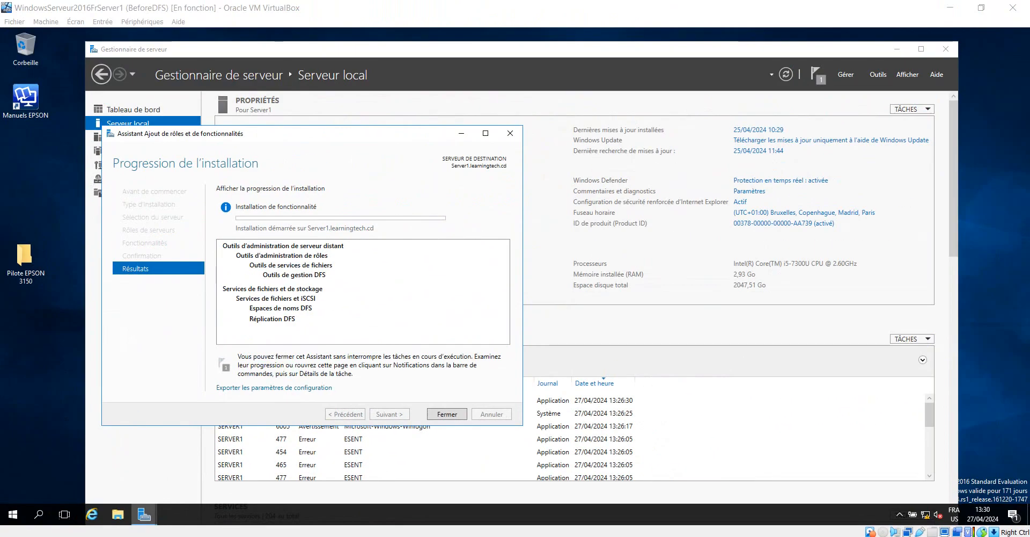
{"action": "mouse_move", "coordinate": [872, 534]}
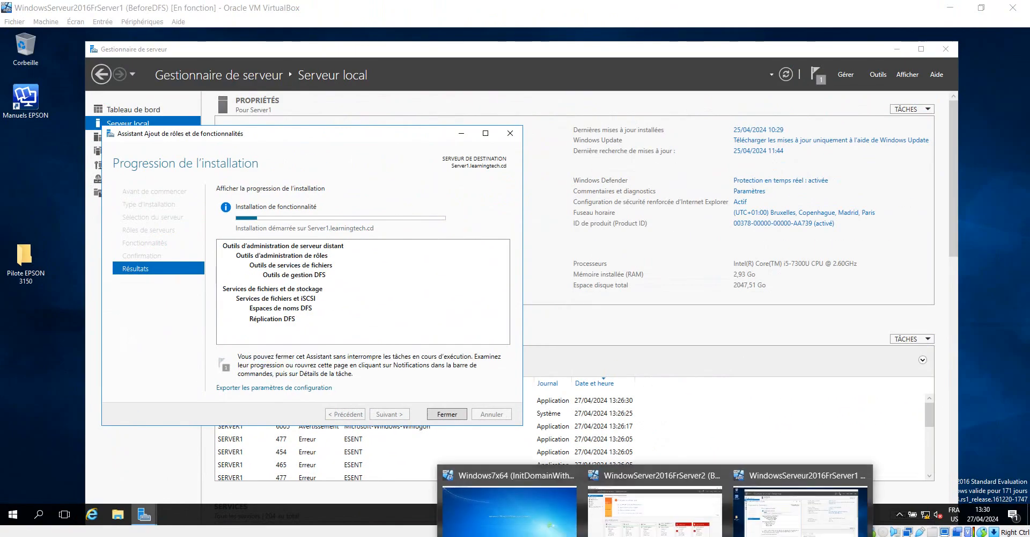
{"action": "left_click", "coordinate": [795, 516]}
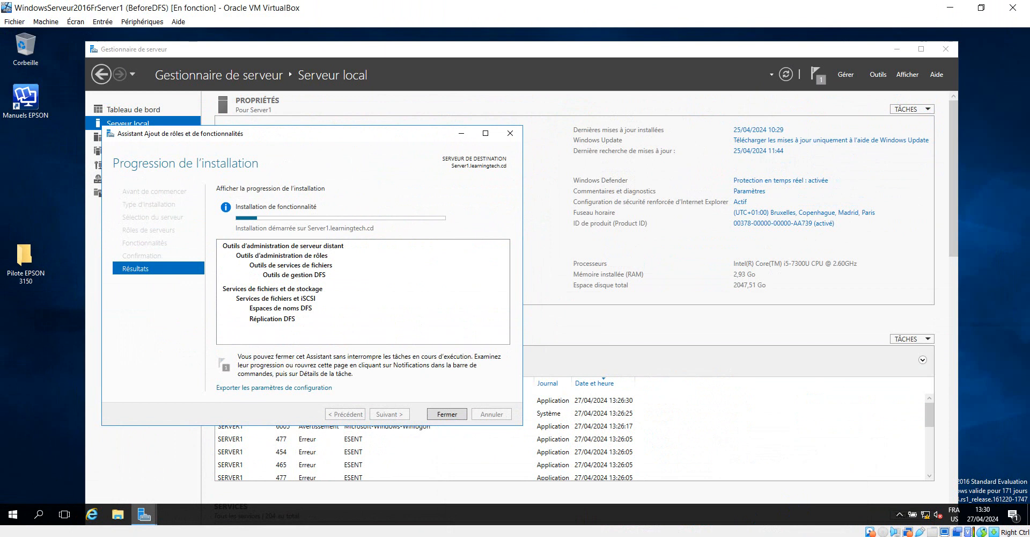
Switch to the Server2 VM and start the Add Roles and Features wizard there
{"action": "mouse_move", "coordinate": [873, 534]}
{"action": "left_click", "coordinate": [692, 516]}
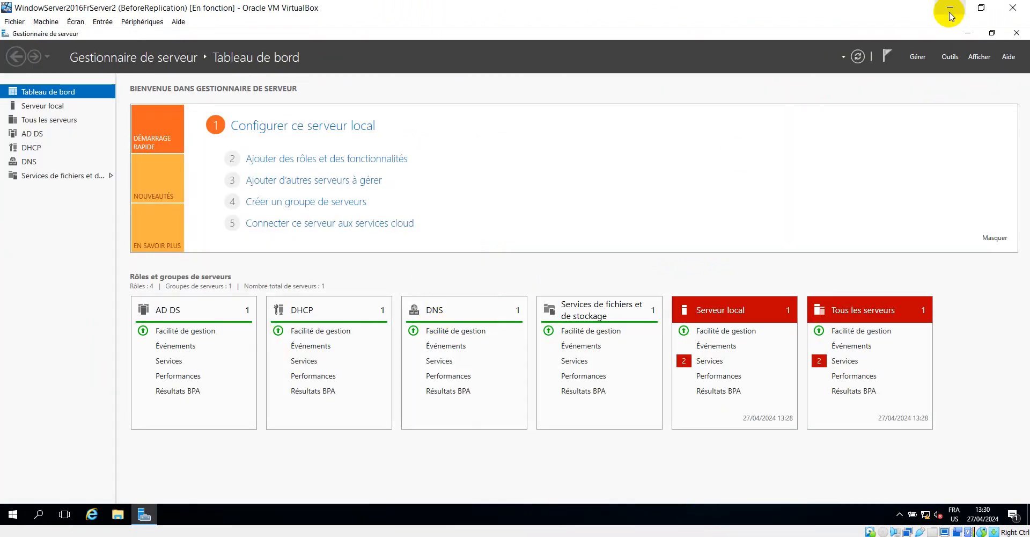
{"action": "left_click", "coordinate": [913, 59]}
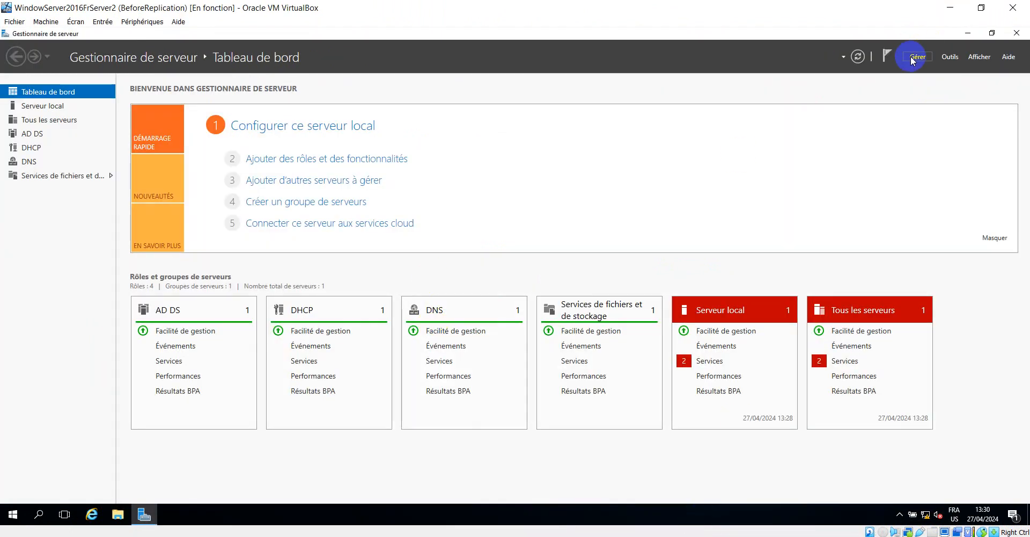
{"action": "left_click", "coordinate": [35, 106]}
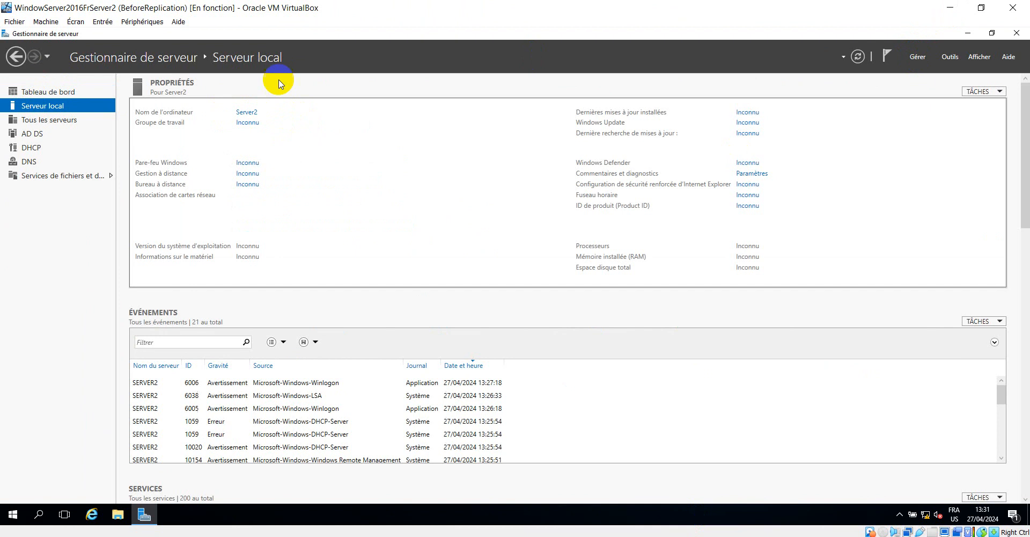
{"action": "left_click", "coordinate": [918, 58]}
{"action": "left_click", "coordinate": [919, 71]}
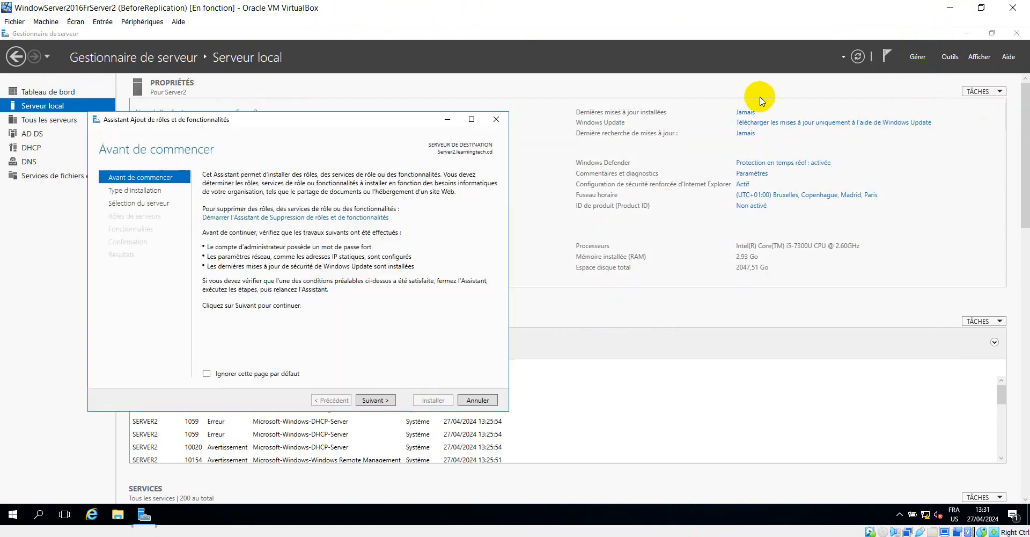
Keep role-based install on Server2 and tick Réplication DFS with its management tools
{"action": "left_click", "coordinate": [377, 400]}
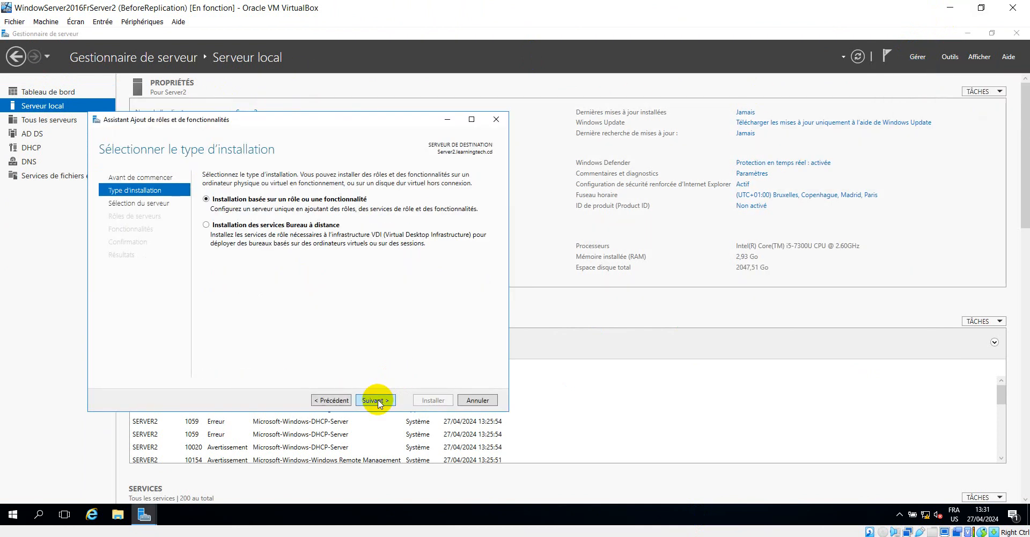
{"action": "left_click", "coordinate": [377, 400]}
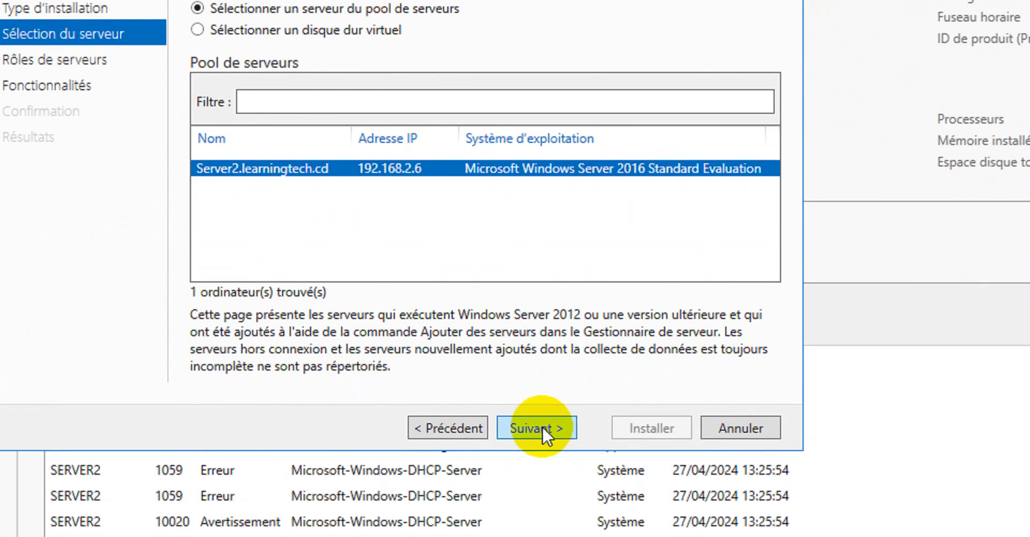
{"action": "left_click", "coordinate": [536, 427]}
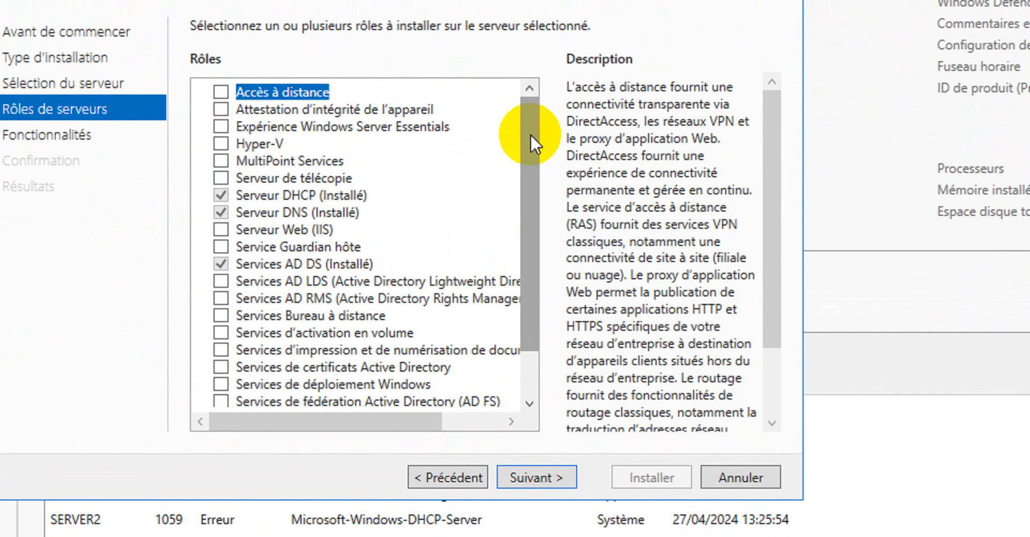
{"action": "left_click_drag", "start_coordinate": [530, 134], "coordinate": [510, 242]}
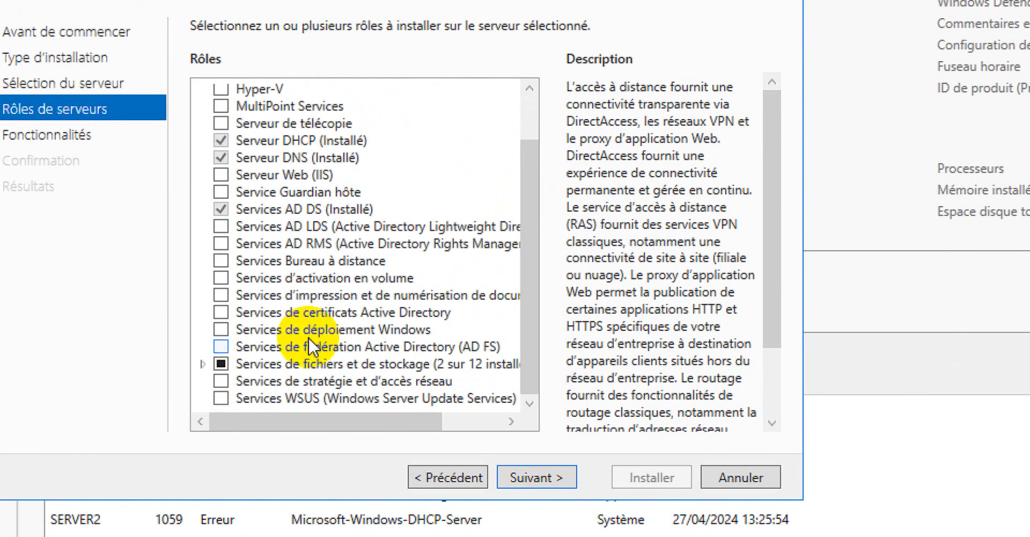
{"action": "left_click", "coordinate": [211, 364]}
{"action": "scroll", "coordinate": [301, 311], "scroll_direction": "down", "scroll_amount": 1}
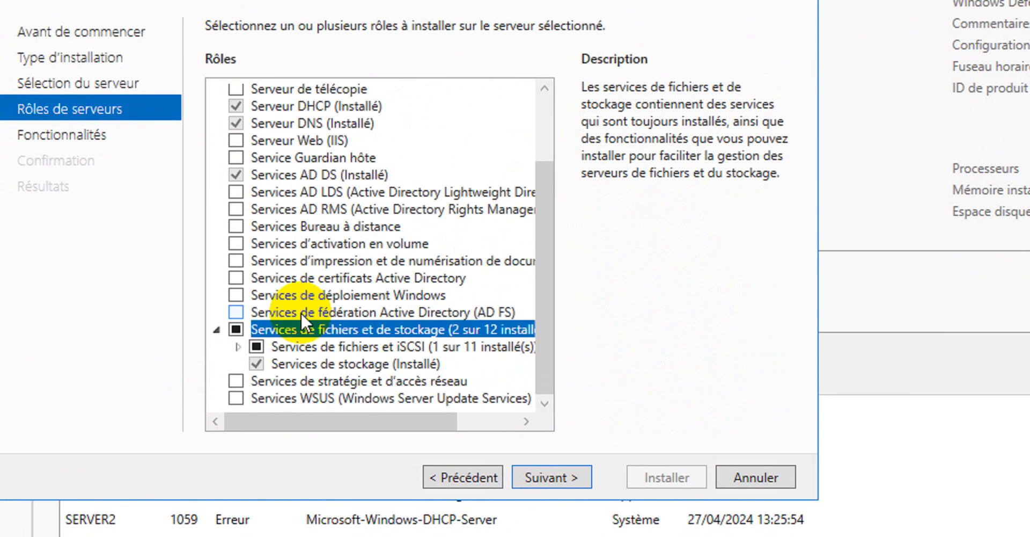
{"action": "left_click", "coordinate": [240, 346]}
{"action": "scroll", "coordinate": [345, 310], "scroll_direction": "down", "scroll_amount": 4}
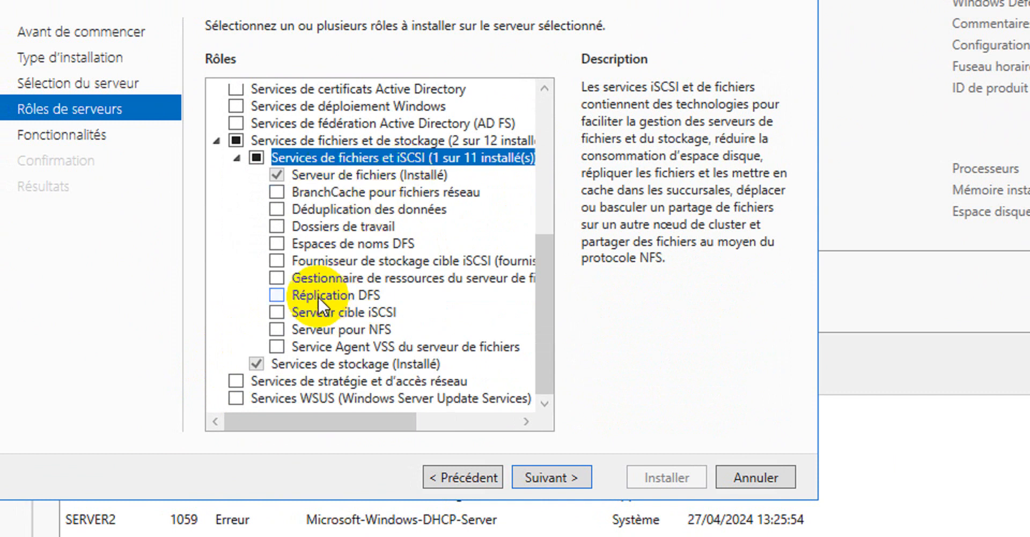
{"action": "left_click", "coordinate": [277, 295]}
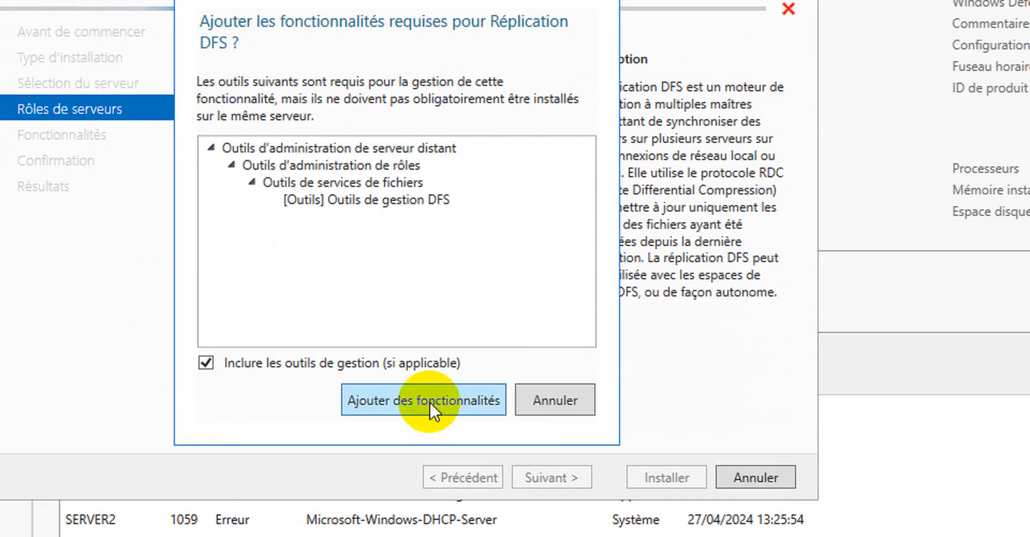
{"action": "left_click", "coordinate": [430, 401]}
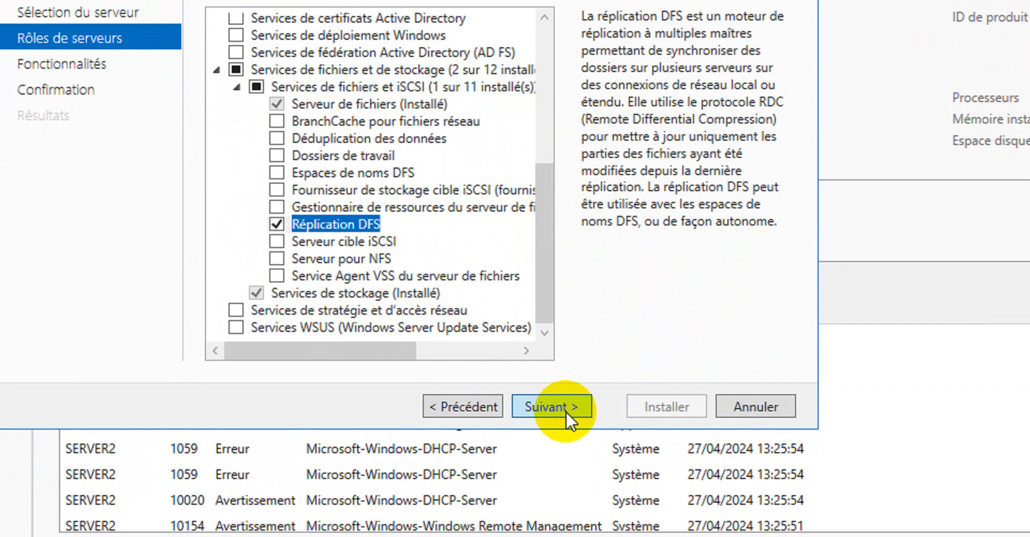
Continue through features and start installing DFS Replication on Server2
{"action": "left_click", "coordinate": [555, 479]}
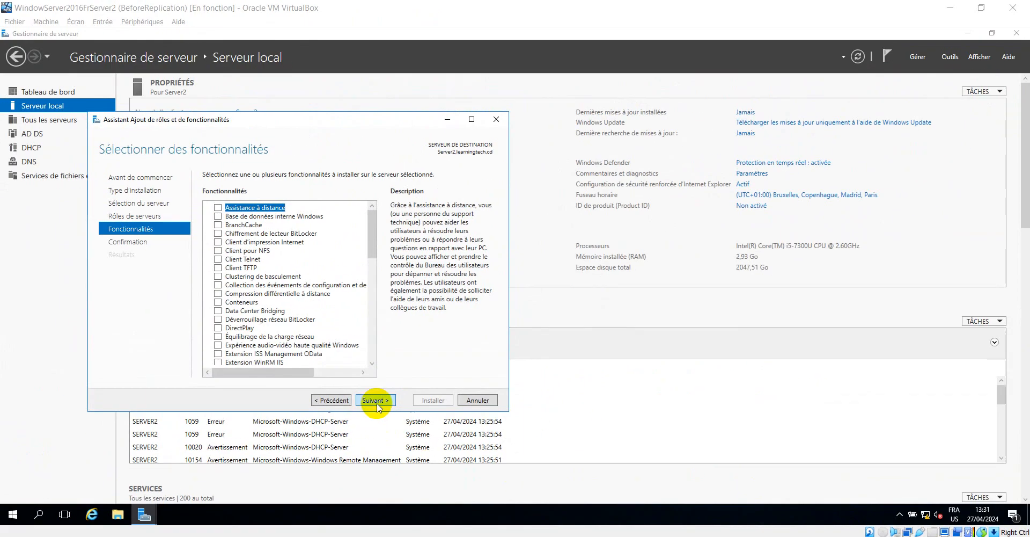
{"action": "left_click", "coordinate": [376, 400]}
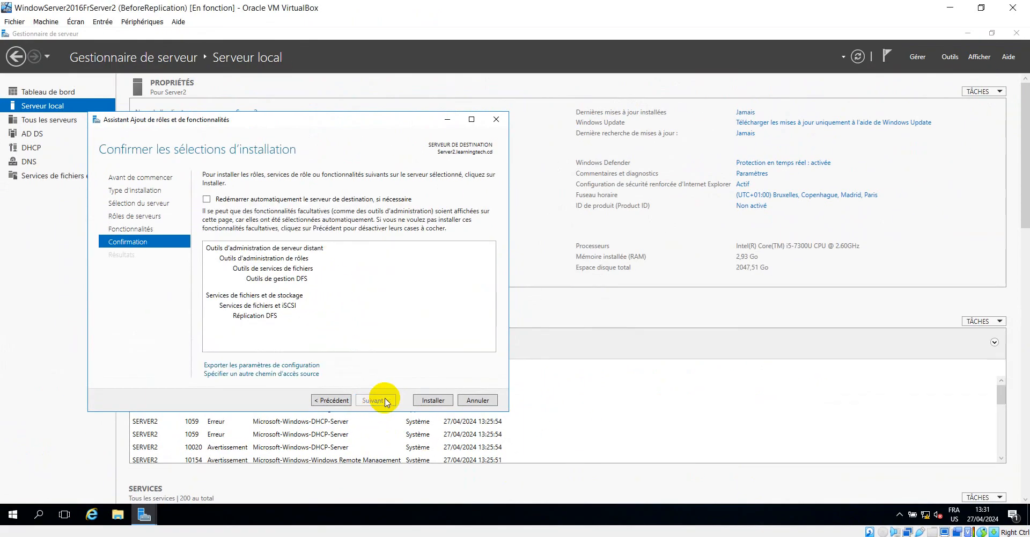
{"action": "left_click", "coordinate": [435, 401]}
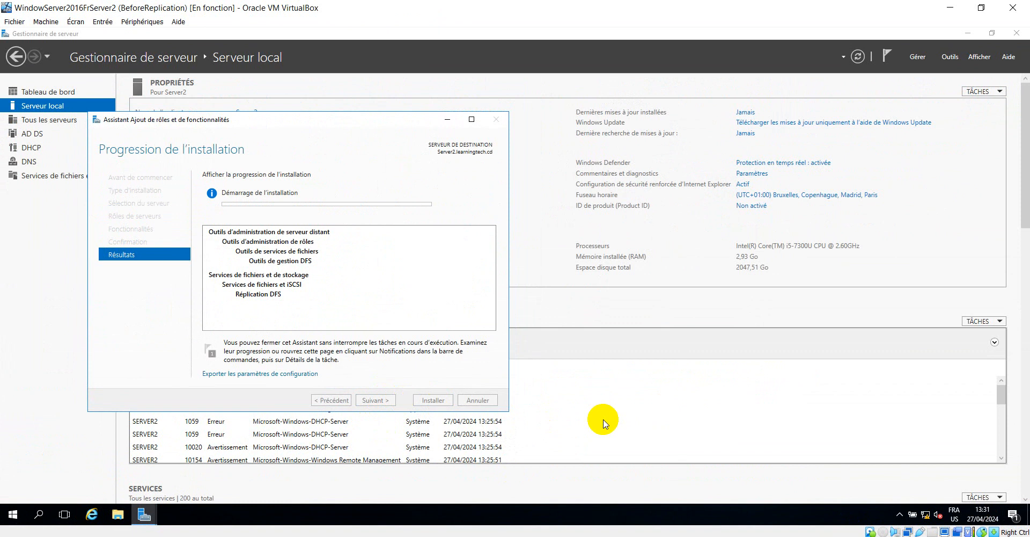
{"action": "mouse_move", "coordinate": [655, 535]}
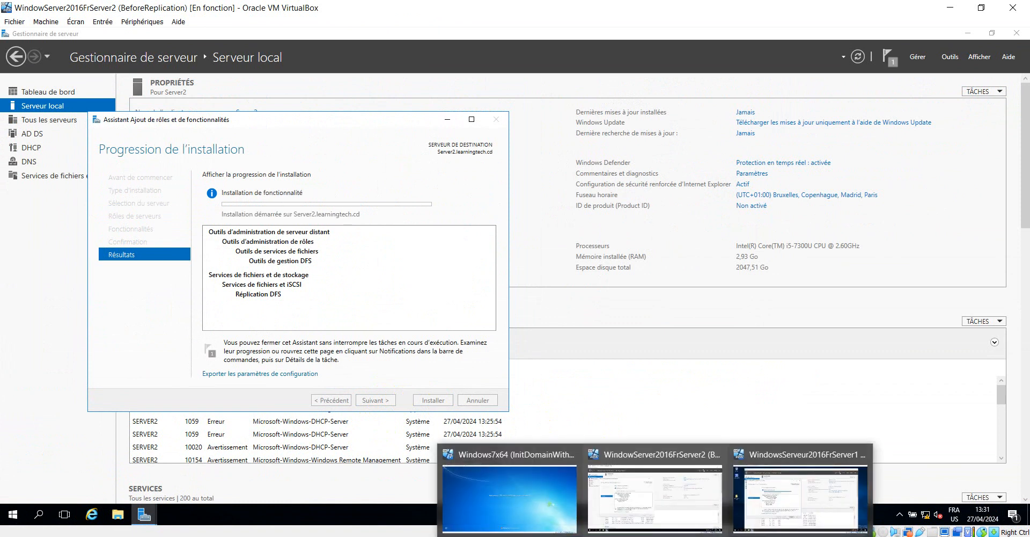
{"action": "left_click", "coordinate": [675, 508]}
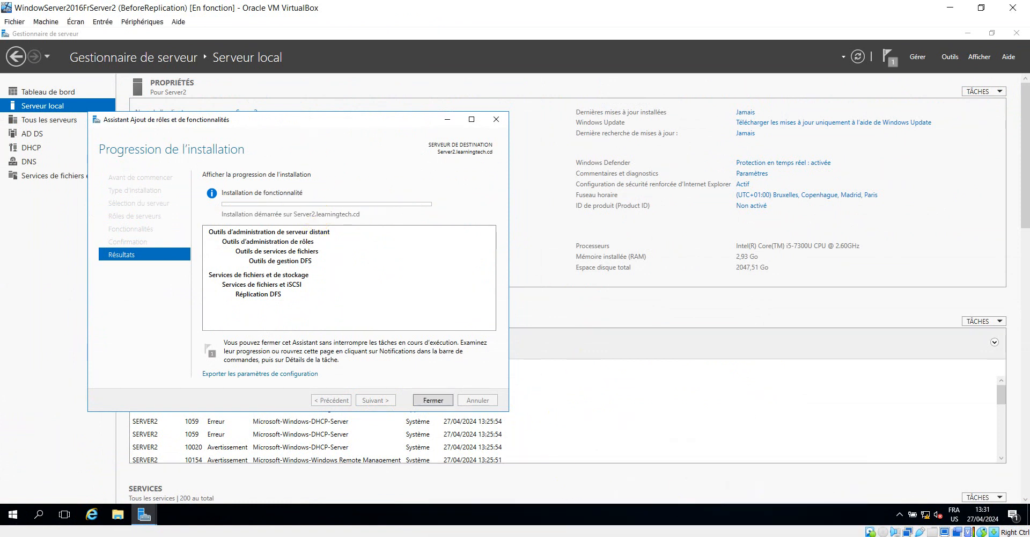
{"action": "left_click", "coordinate": [655, 536]}
Close Server1's finished DFS install wizard and dismiss its completed-task notification
{"action": "left_click", "coordinate": [810, 512]}
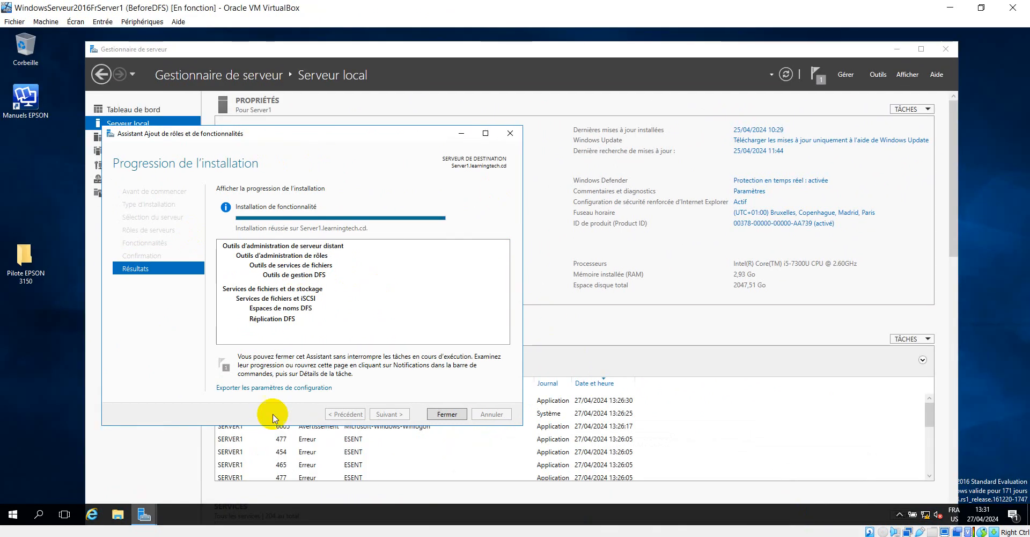
{"action": "left_click", "coordinate": [440, 412]}
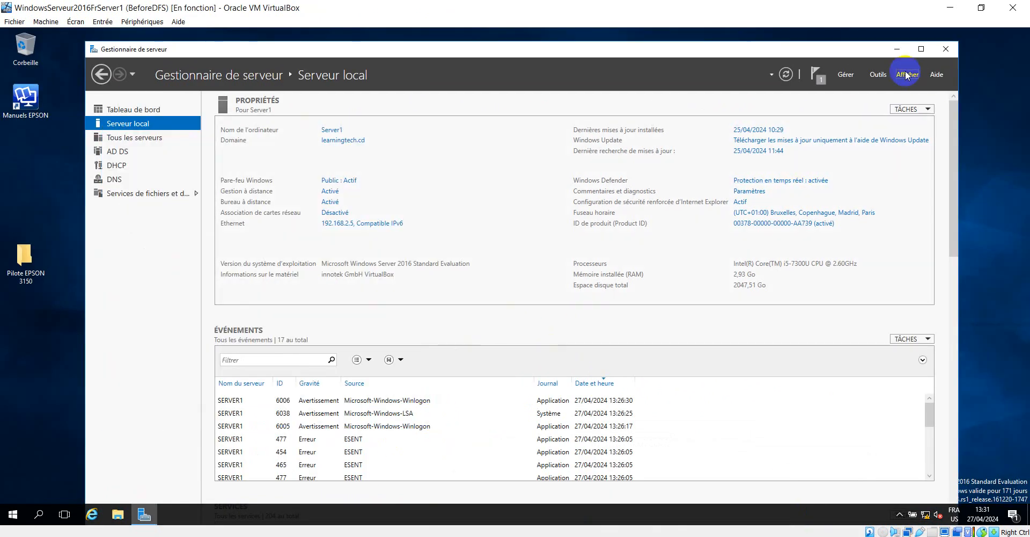
{"action": "left_click", "coordinate": [822, 76]}
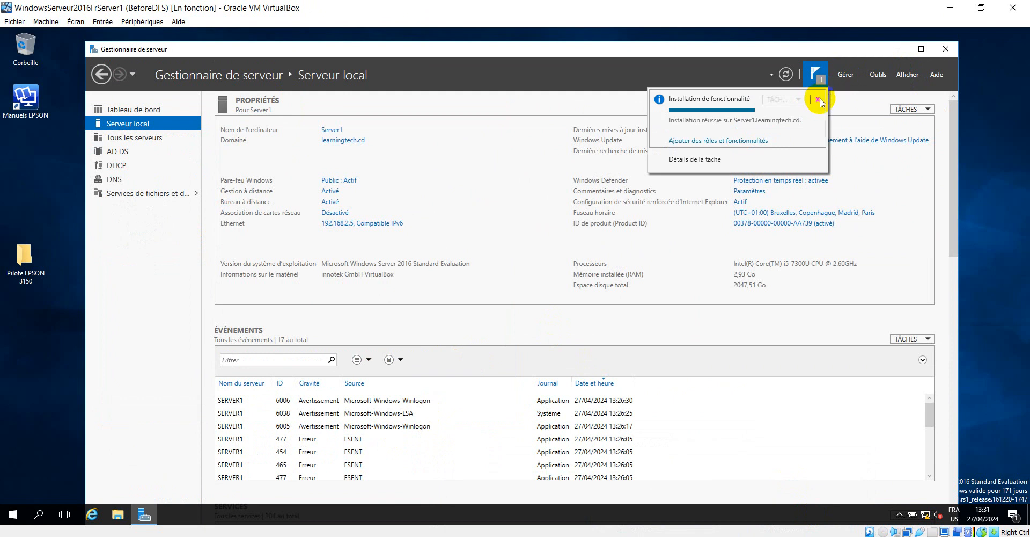
{"action": "left_click", "coordinate": [820, 99]}
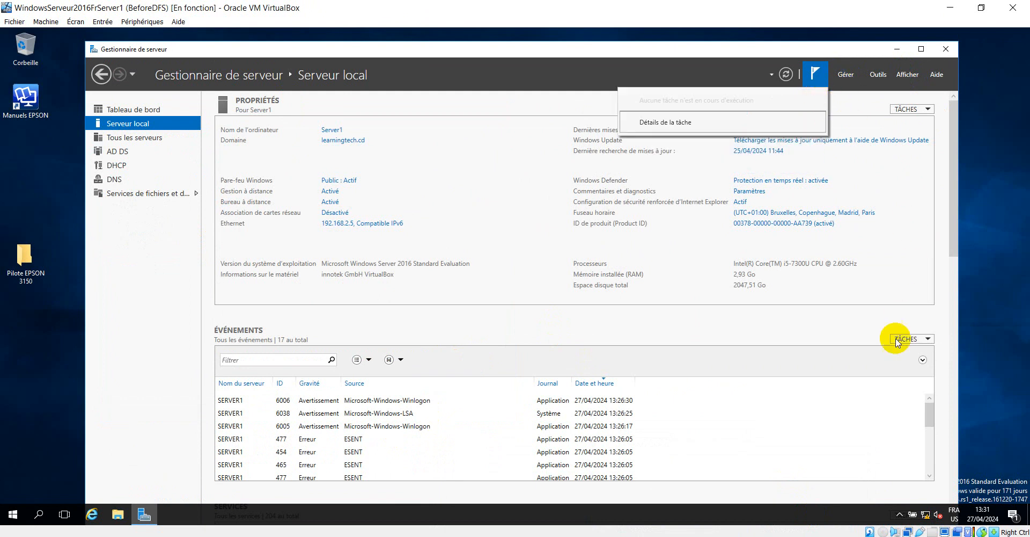
{"action": "left_click", "coordinate": [783, 324]}
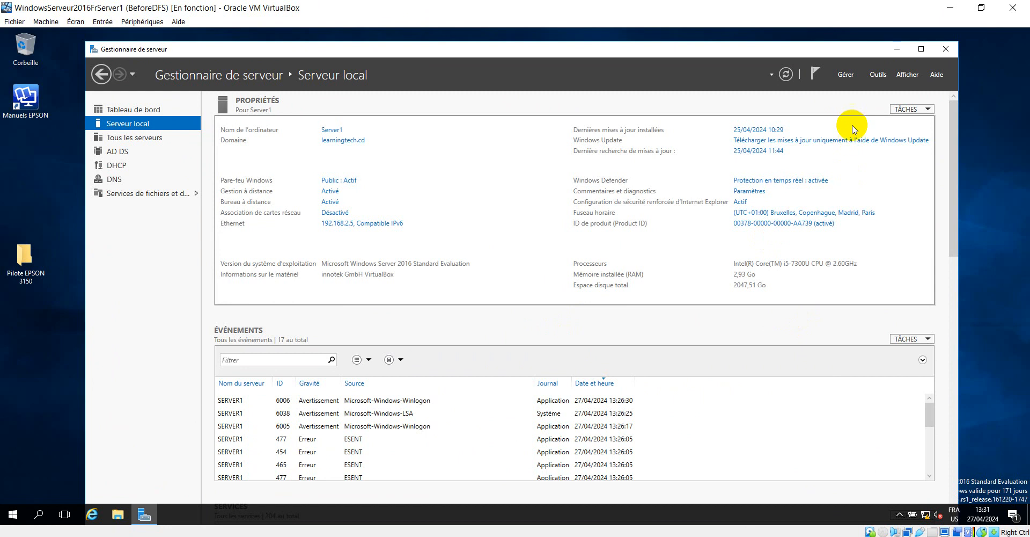
{"action": "left_click", "coordinate": [880, 75]}
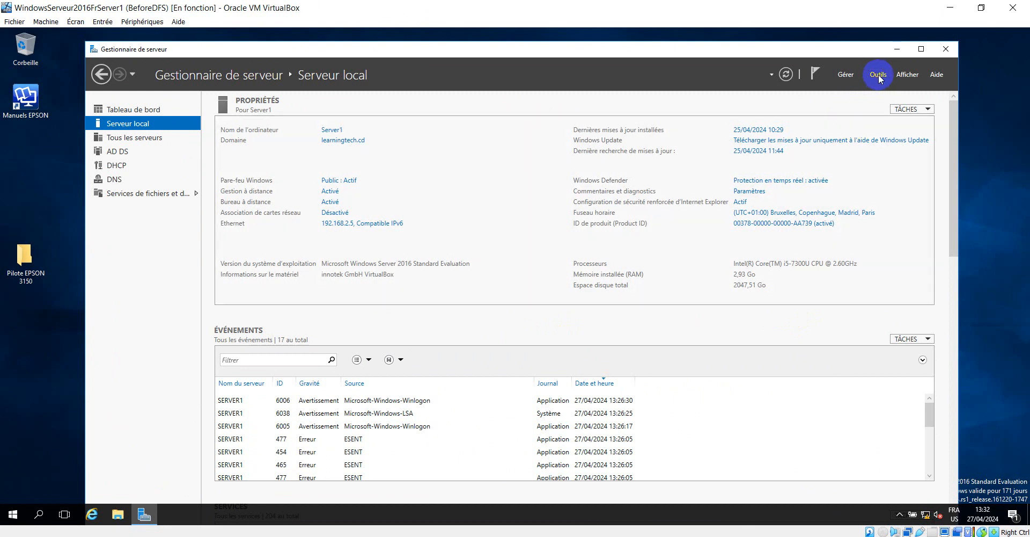
Launch Gestion du système de fichiers distribués DFS from Outils, maximize it, widen the tree pane
{"action": "left_click", "coordinate": [879, 75]}
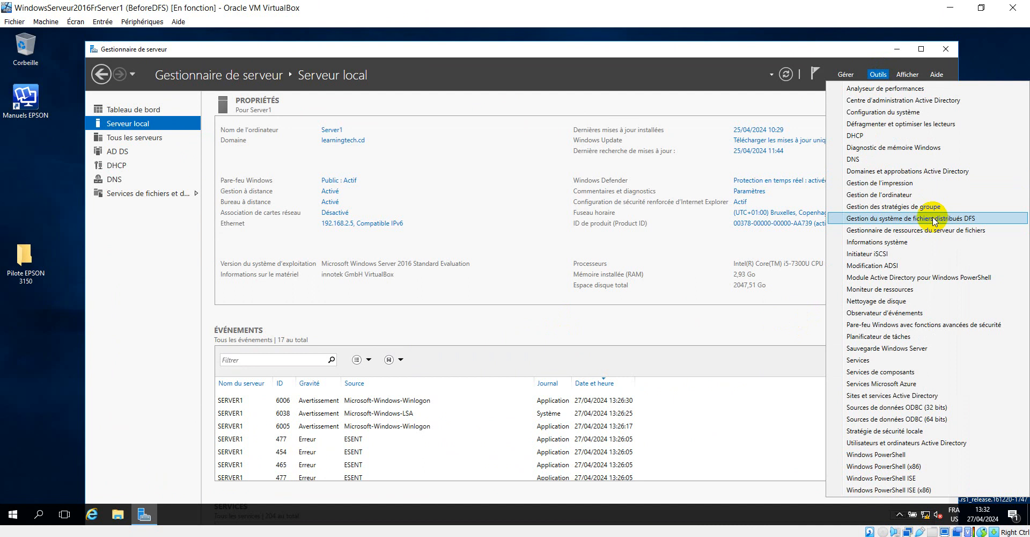
{"action": "left_click", "coordinate": [982, 217]}
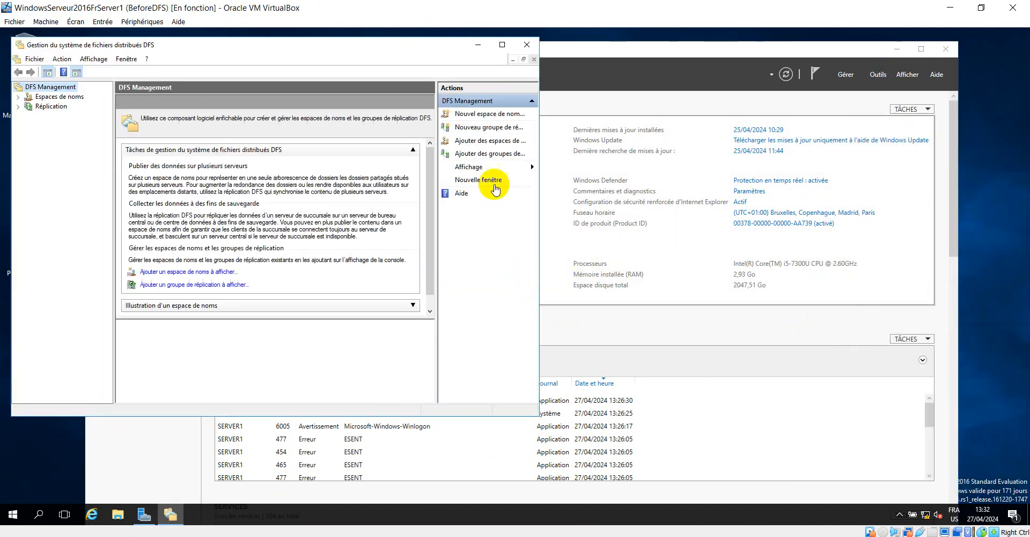
{"action": "left_click", "coordinate": [502, 44]}
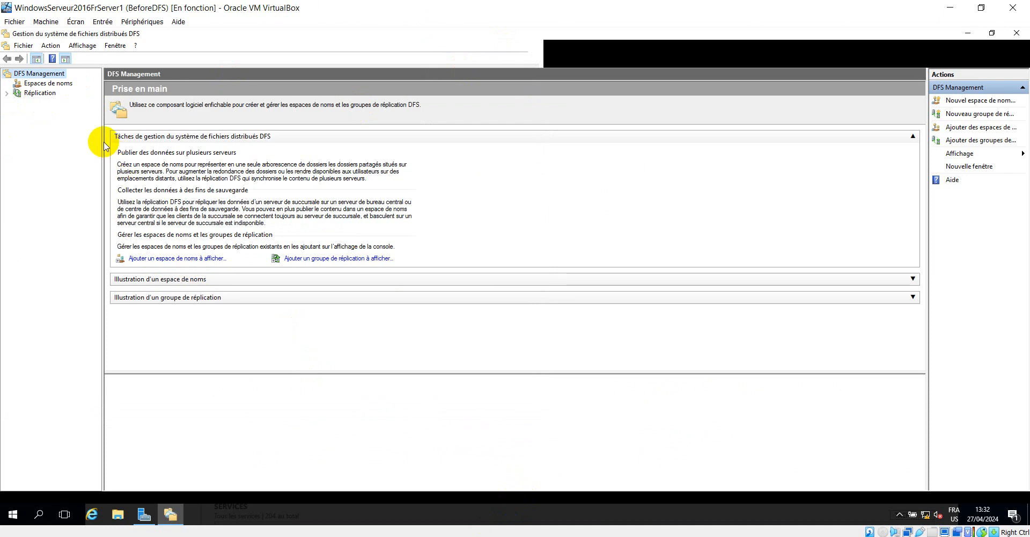
{"action": "left_click_drag", "start_coordinate": [102, 140], "coordinate": [169, 139]}
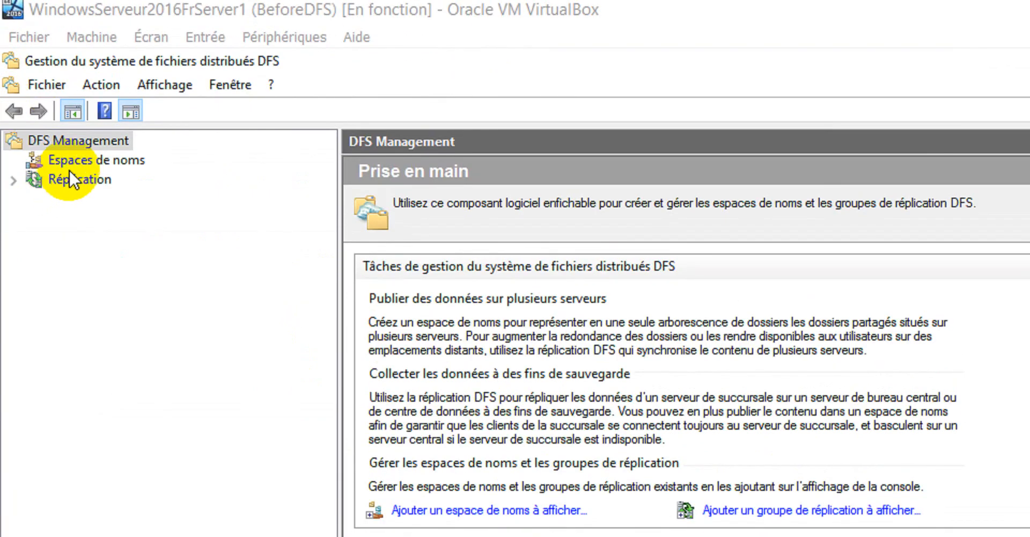
{"action": "right_click", "coordinate": [76, 163]}
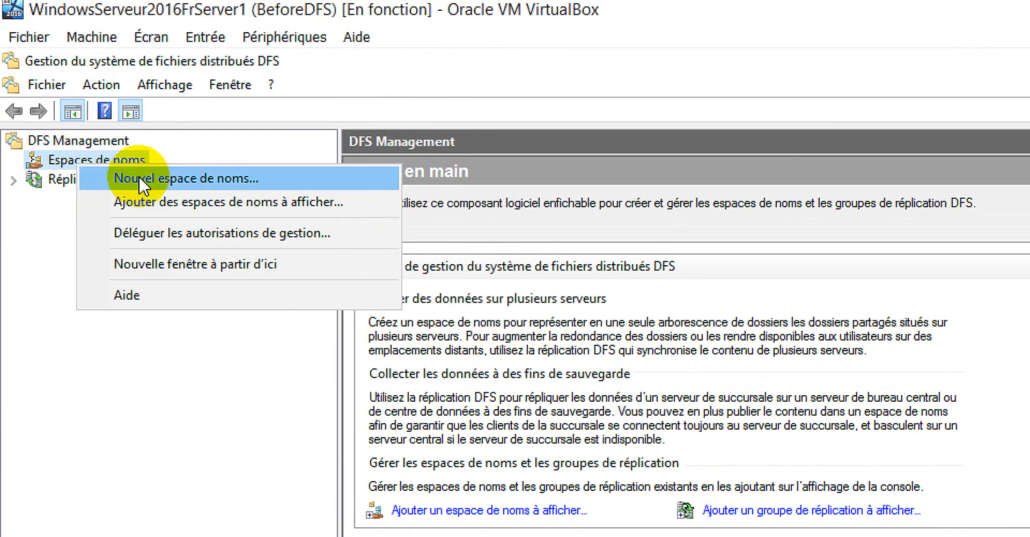
Start a new namespace and pick SERVER1, found via Advanced > Find Now, as its server
{"action": "left_click", "coordinate": [161, 181]}
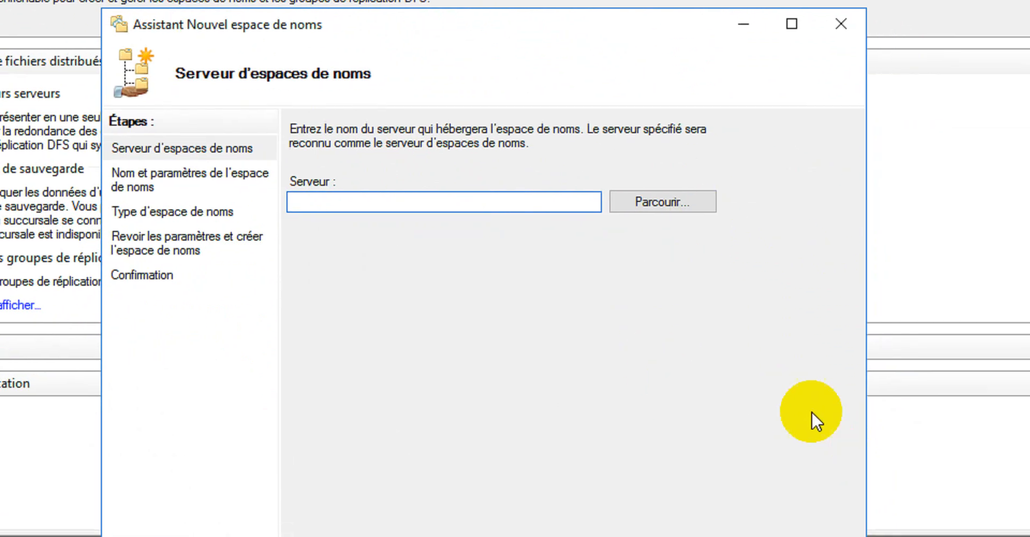
{"action": "left_click", "coordinate": [680, 202]}
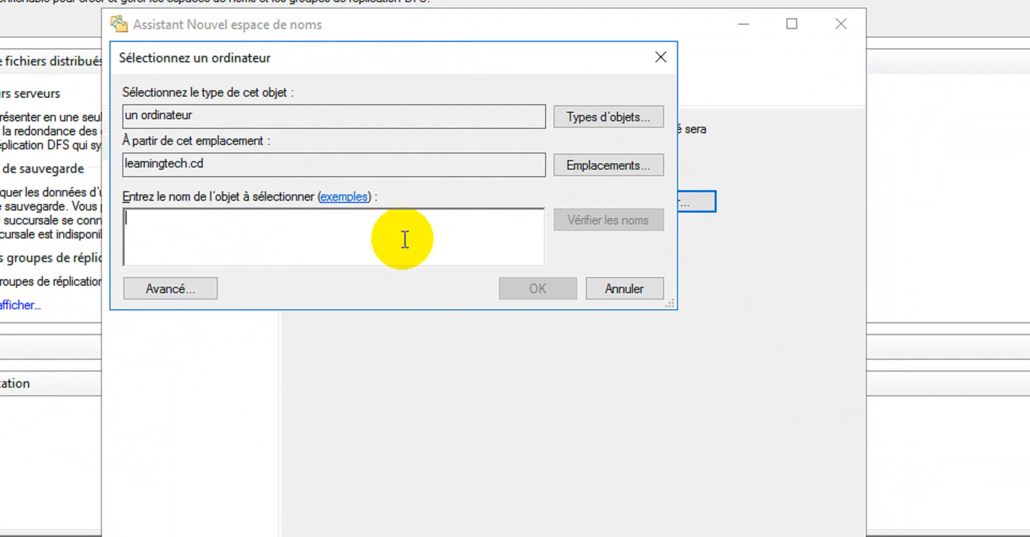
{"action": "type", "text": "server1"}
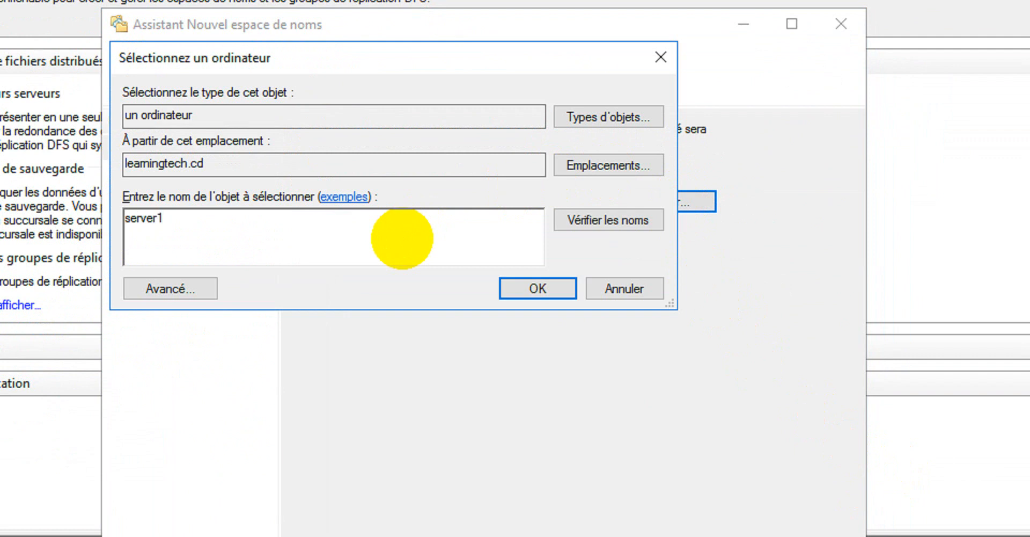
{"action": "left_click", "coordinate": [608, 220]}
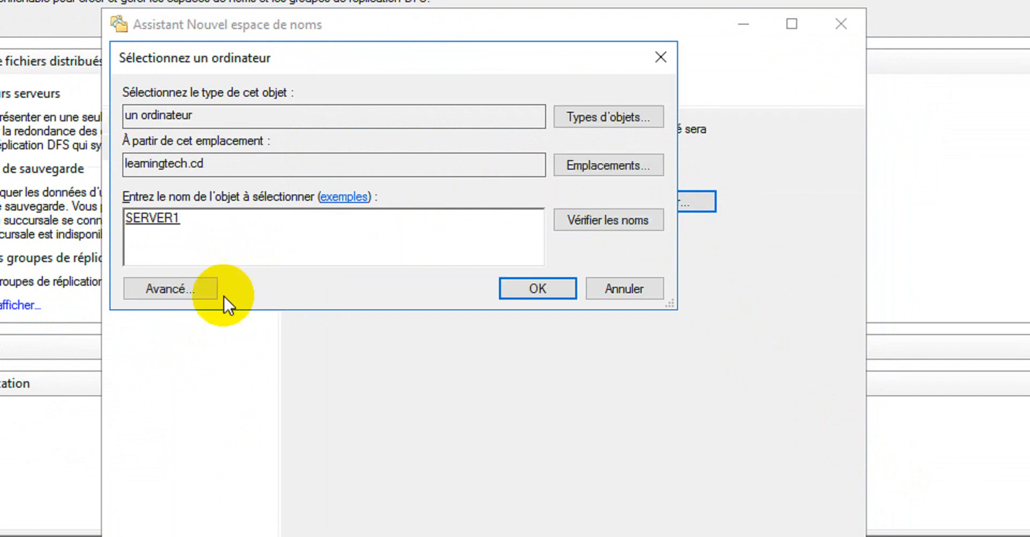
{"action": "left_click", "coordinate": [194, 293]}
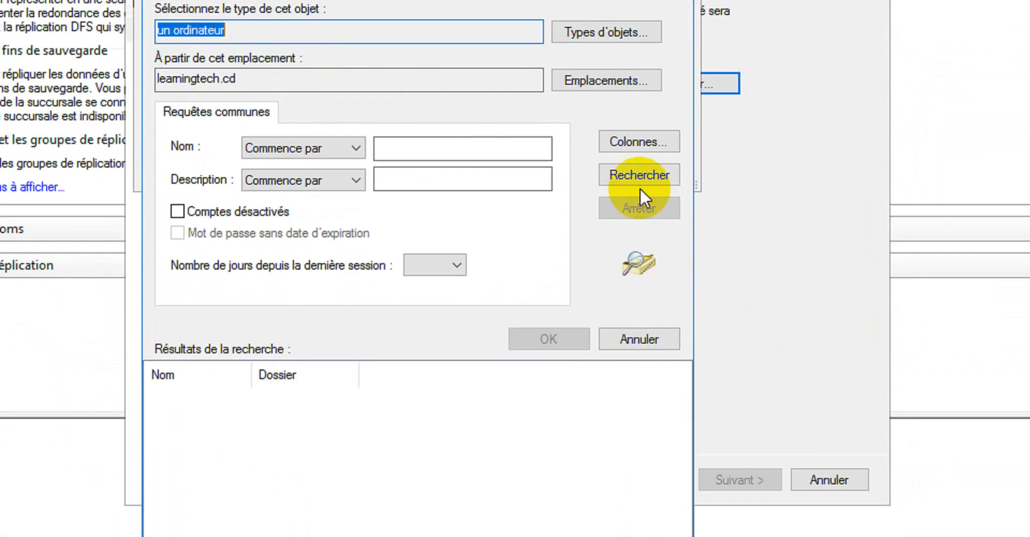
{"action": "left_click", "coordinate": [642, 176]}
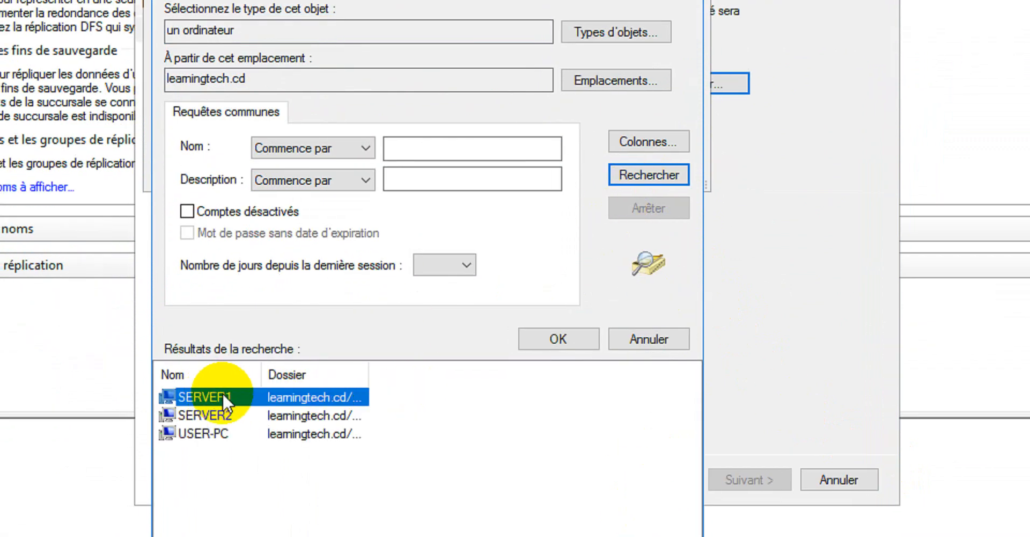
{"action": "left_click", "coordinate": [547, 343]}
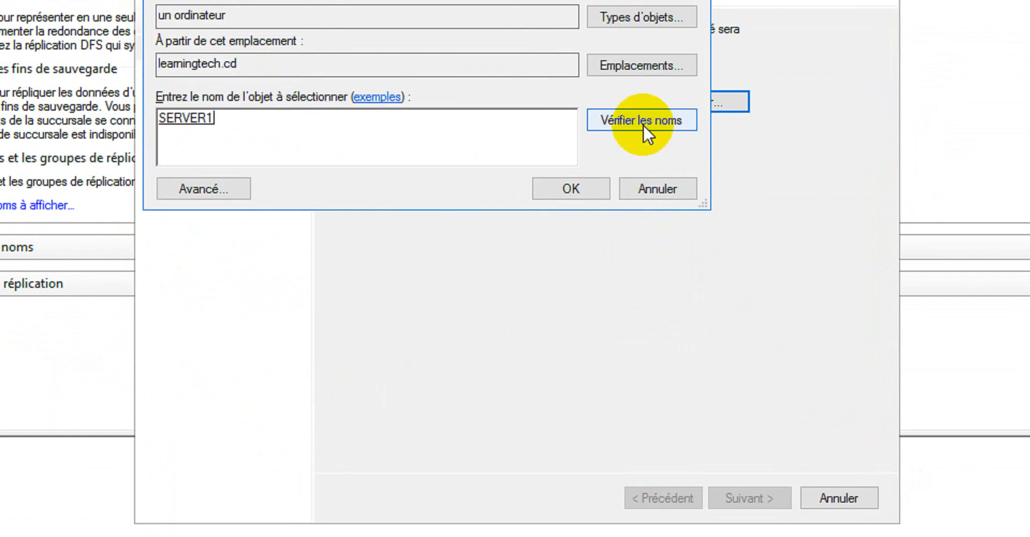
{"action": "left_click", "coordinate": [580, 188]}
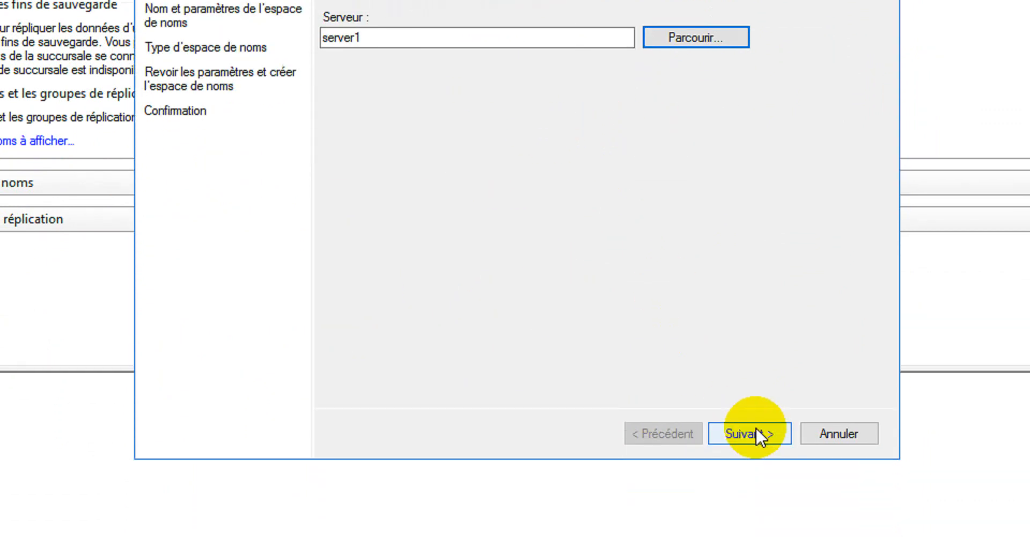
{"action": "left_click", "coordinate": [751, 508]}
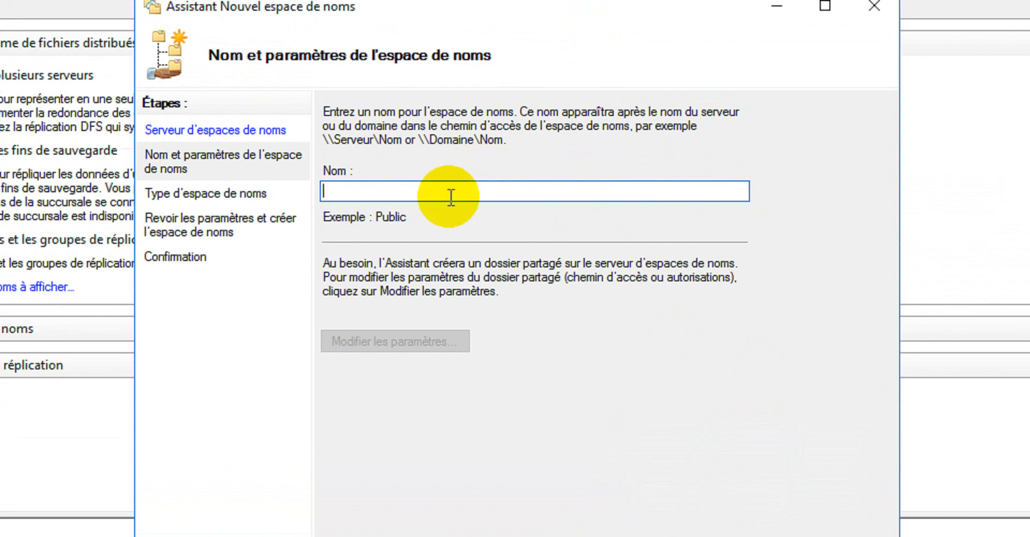
Name the namespace ServerStore and move its shared folder to D:\DFSRoots\ServerStore
{"action": "type", "text": "ServerStore"}
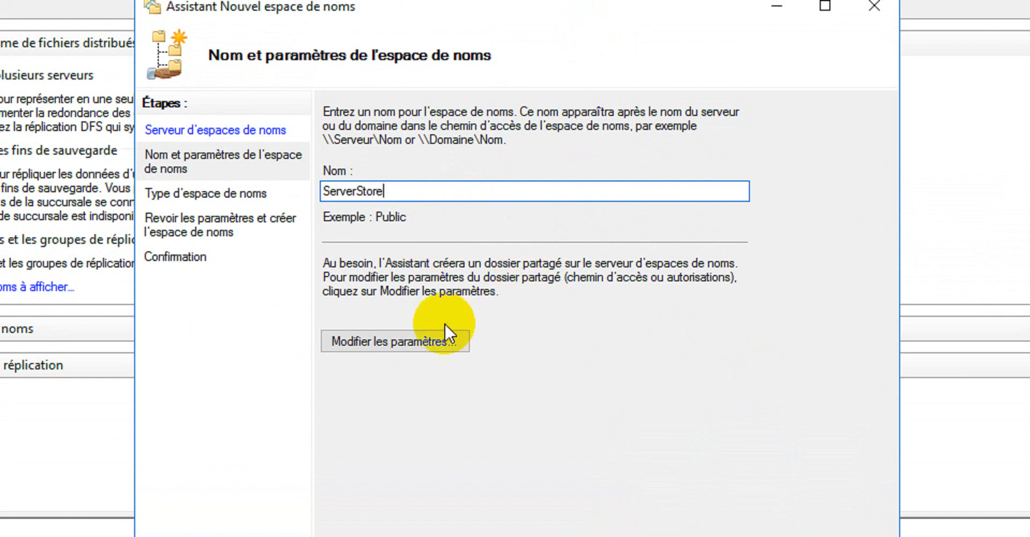
{"action": "left_click", "coordinate": [420, 338]}
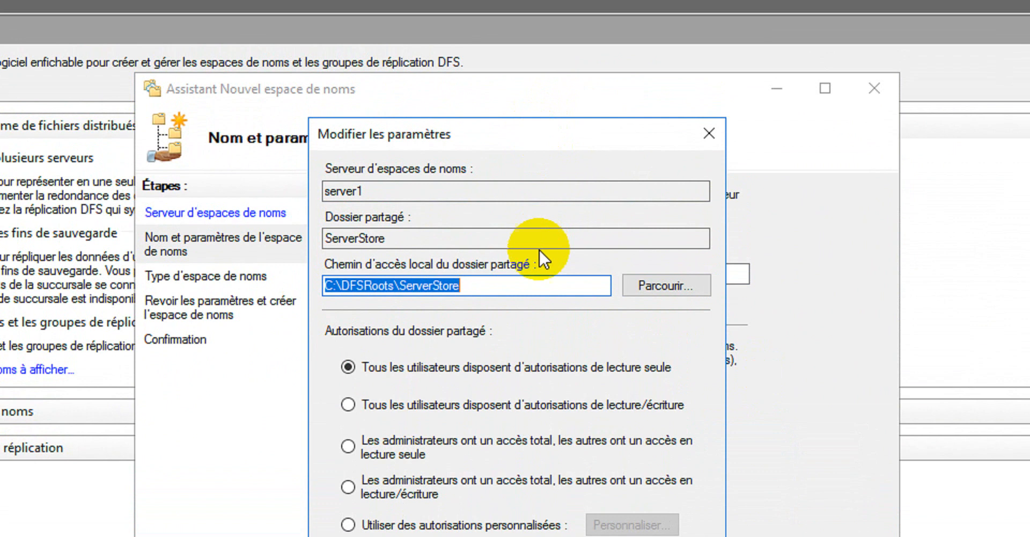
{"action": "left_click", "coordinate": [497, 281]}
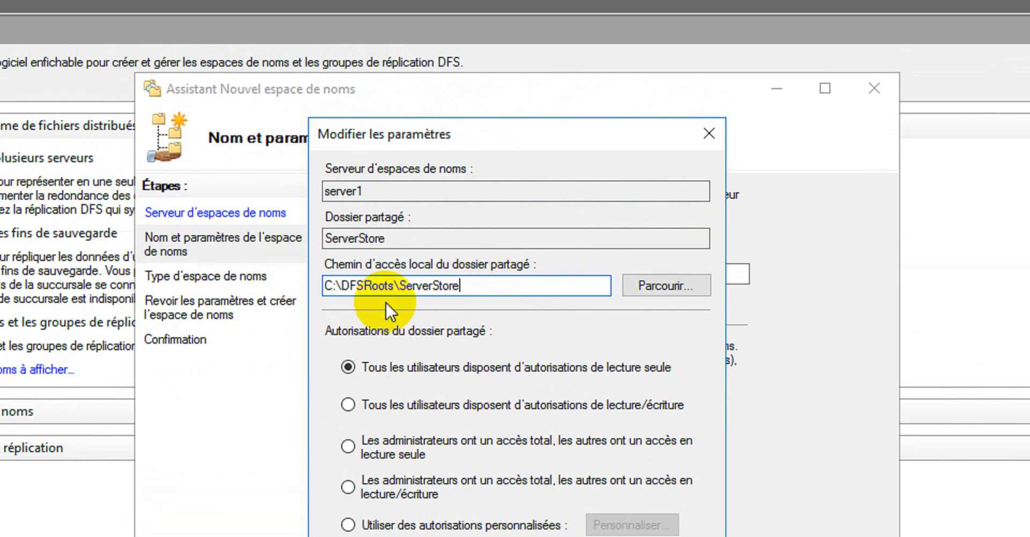
{"action": "left_click_drag", "start_coordinate": [331, 286], "coordinate": [324, 286]}
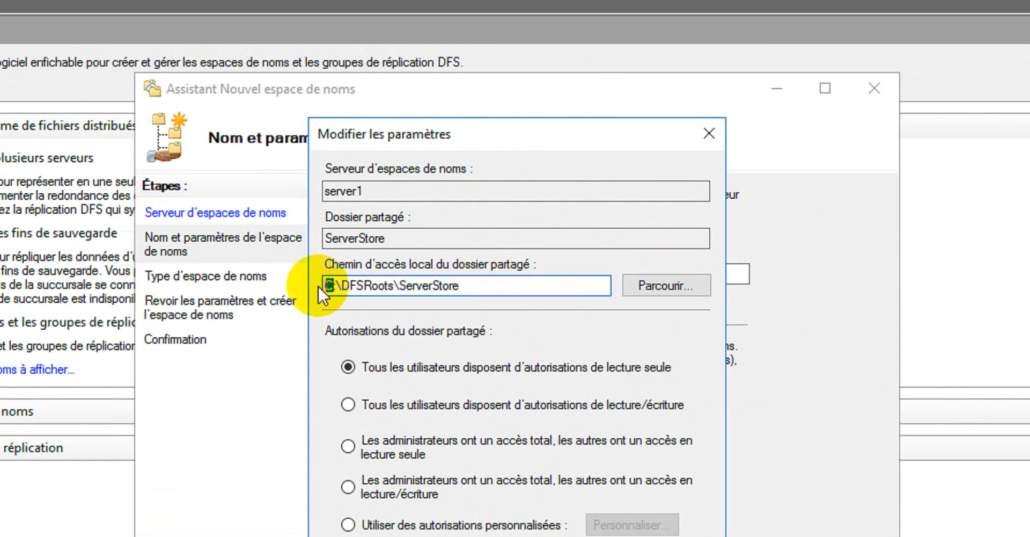
{"action": "type", "text": "D"}
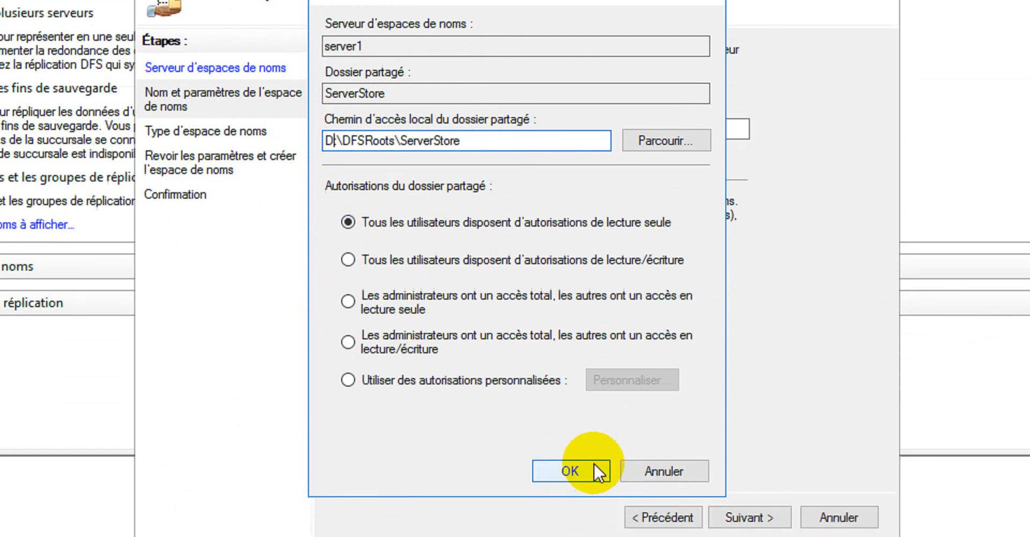
{"action": "left_click", "coordinate": [588, 422]}
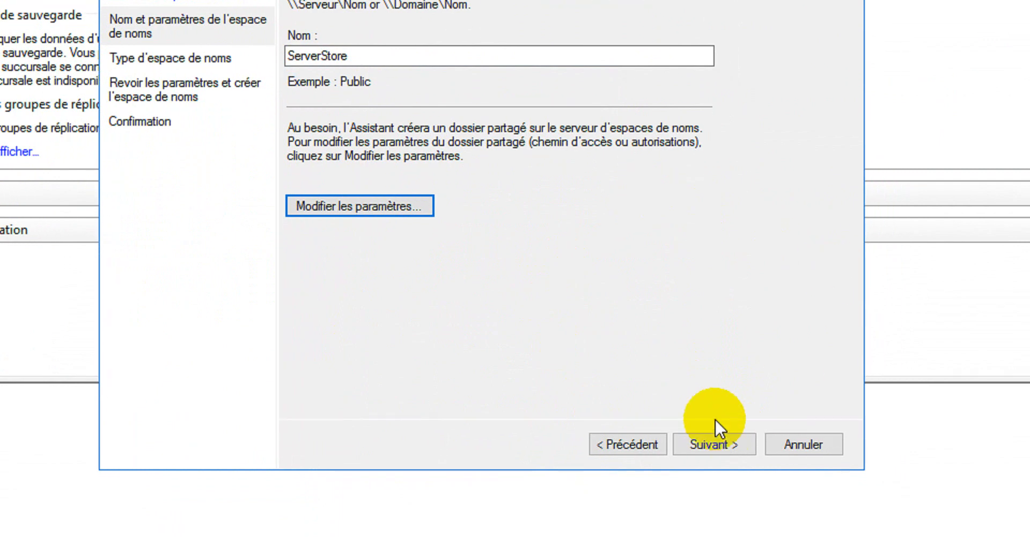
Create ServerStore as a domain-based namespace and select \\learningtech.cd\ServerStore under Namespaces
{"action": "left_click", "coordinate": [718, 443]}
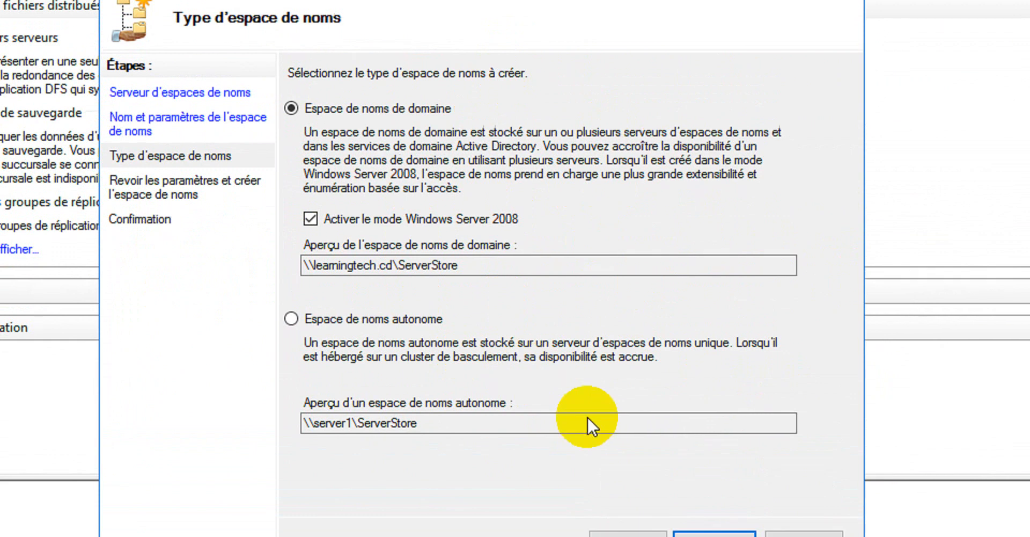
{"action": "left_click", "coordinate": [721, 444]}
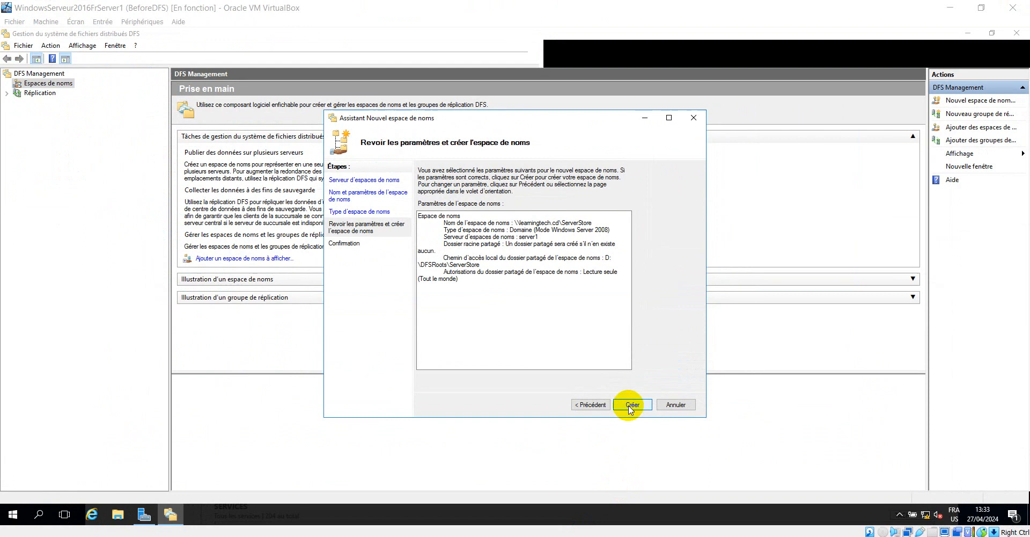
{"action": "left_click", "coordinate": [716, 274]}
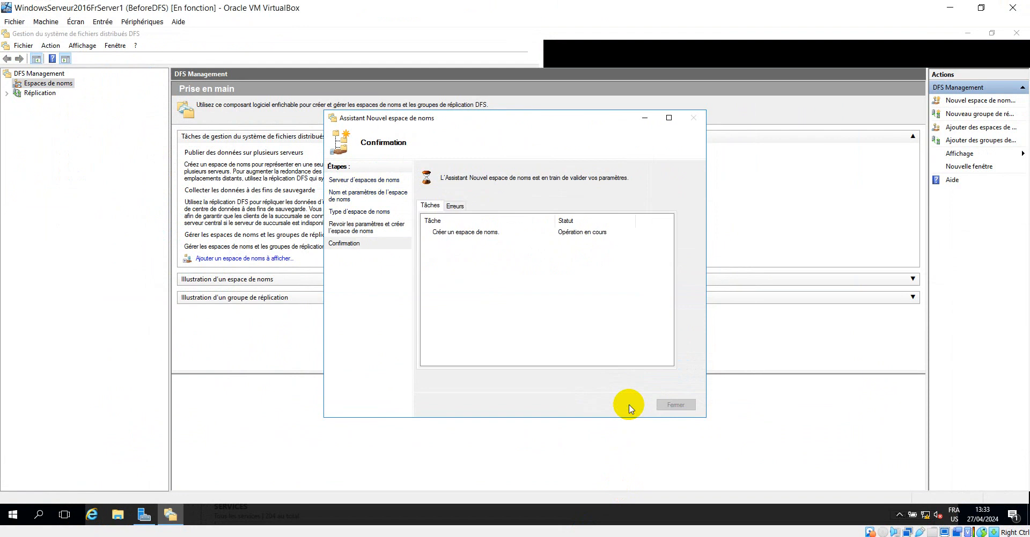
{"action": "left_click", "coordinate": [677, 405]}
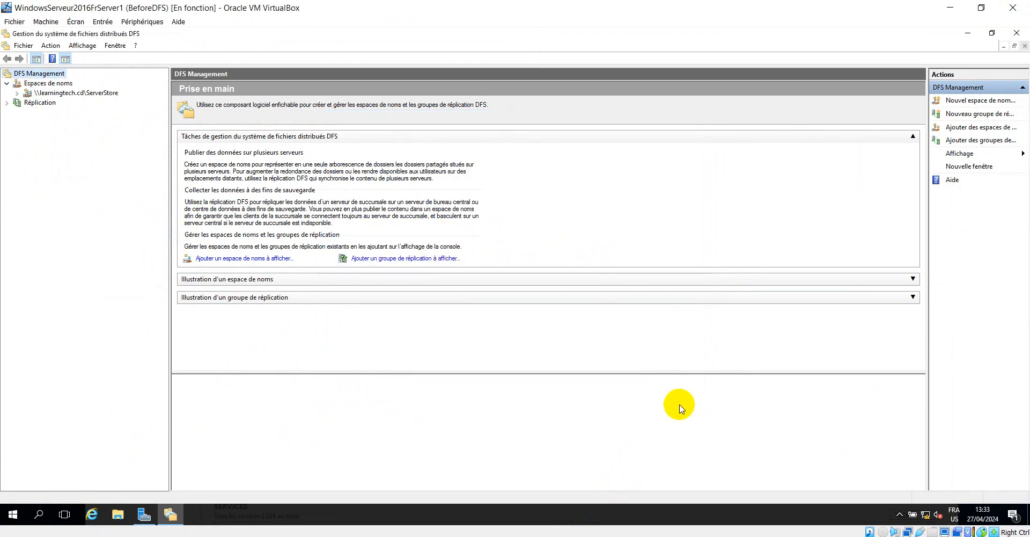
{"action": "left_click", "coordinate": [94, 94]}
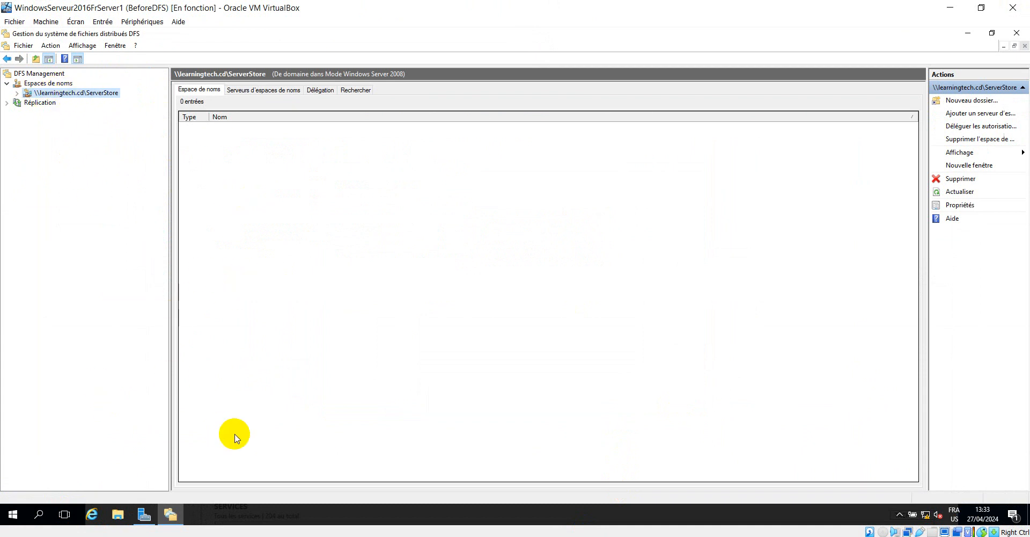
Browse D:\DFSRoots\ServerStore in File Explorer, then go back to the root of D:
{"action": "left_click", "coordinate": [117, 515]}
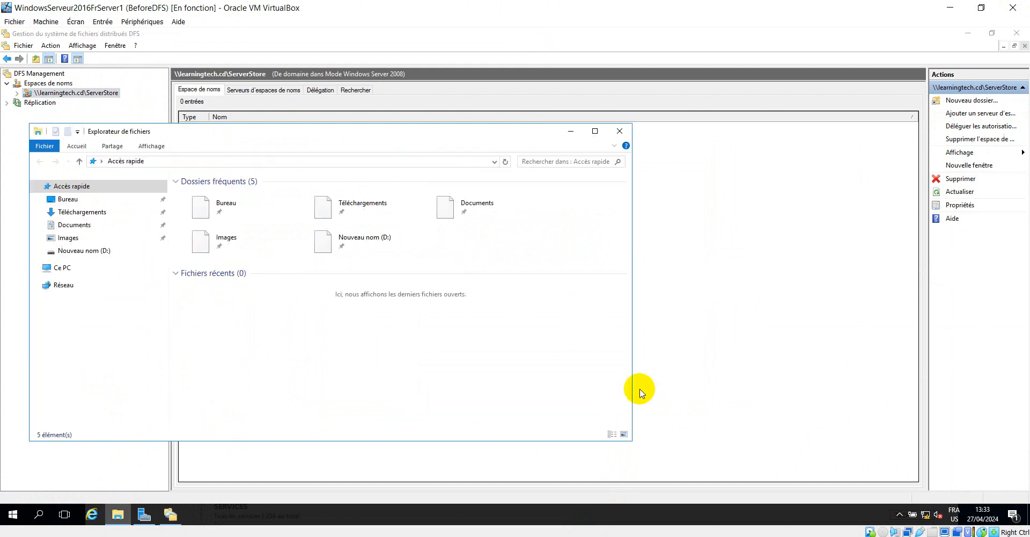
{"action": "left_click_drag", "start_coordinate": [556, 102], "coordinate": [556, 103]}
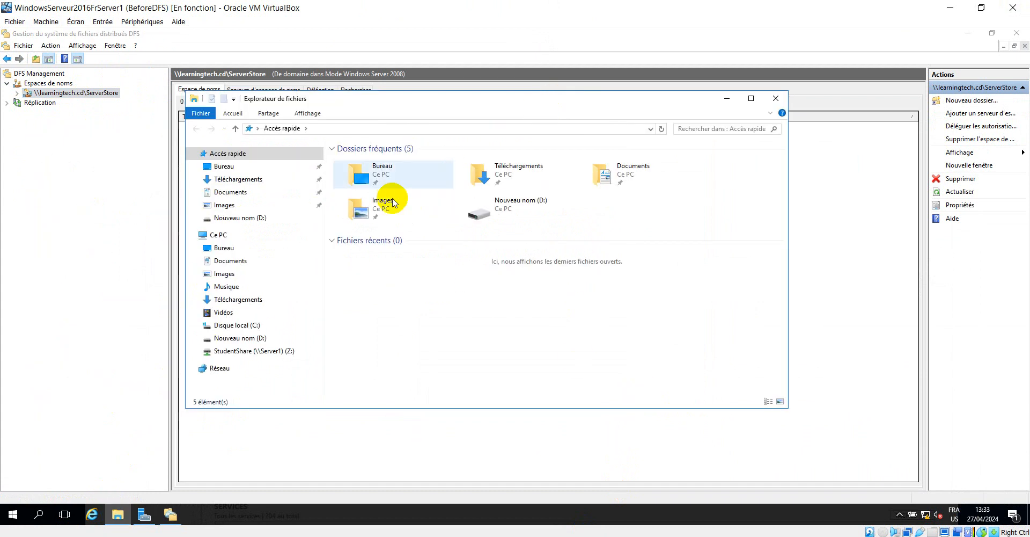
{"action": "left_click", "coordinate": [236, 338]}
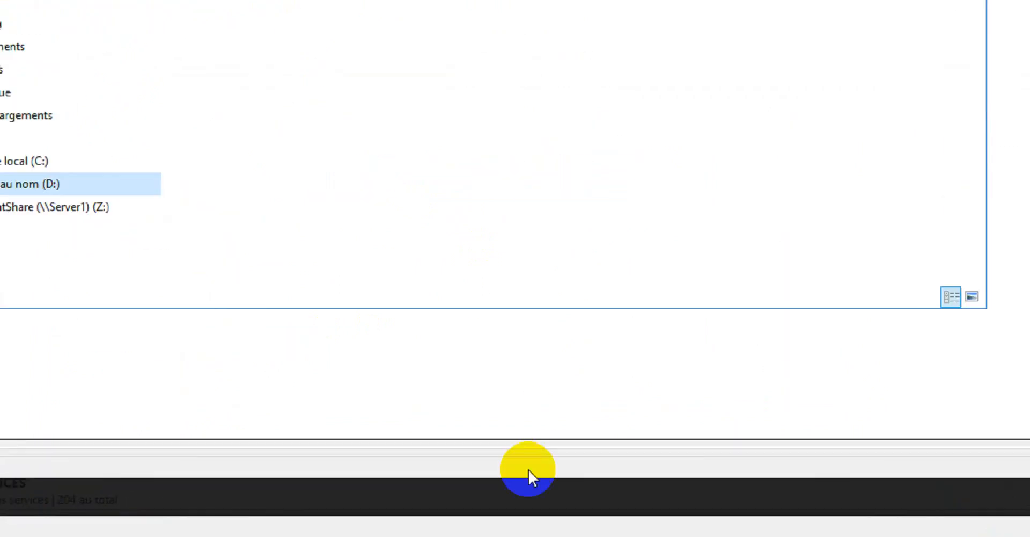
{"action": "double_click", "coordinate": [313, 144]}
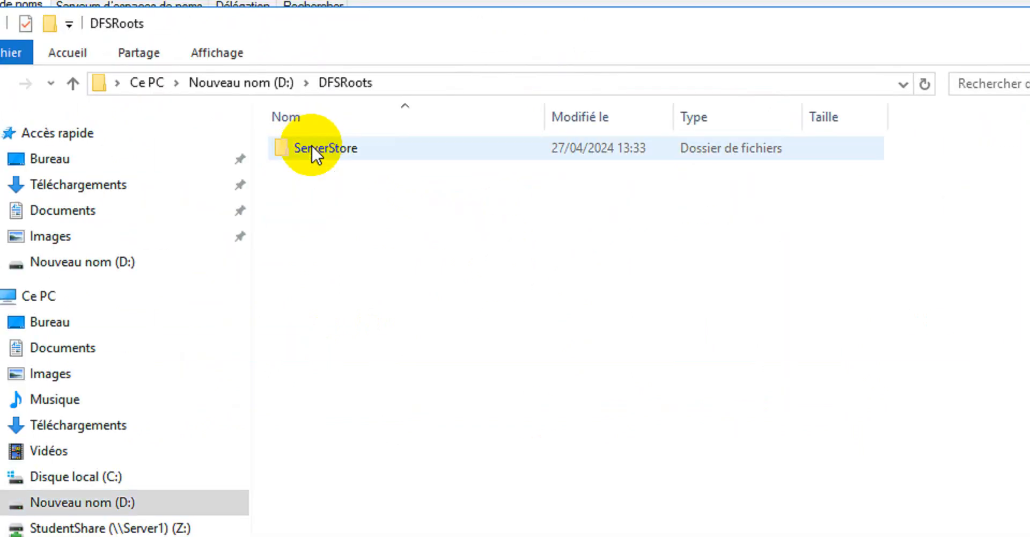
{"action": "double_click", "coordinate": [326, 147]}
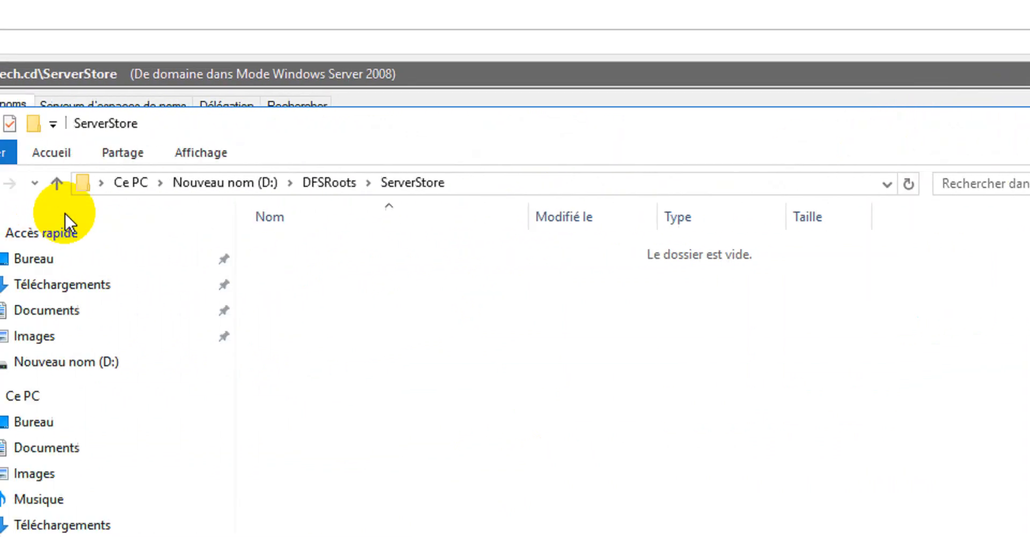
{"action": "left_click", "coordinate": [190, 186]}
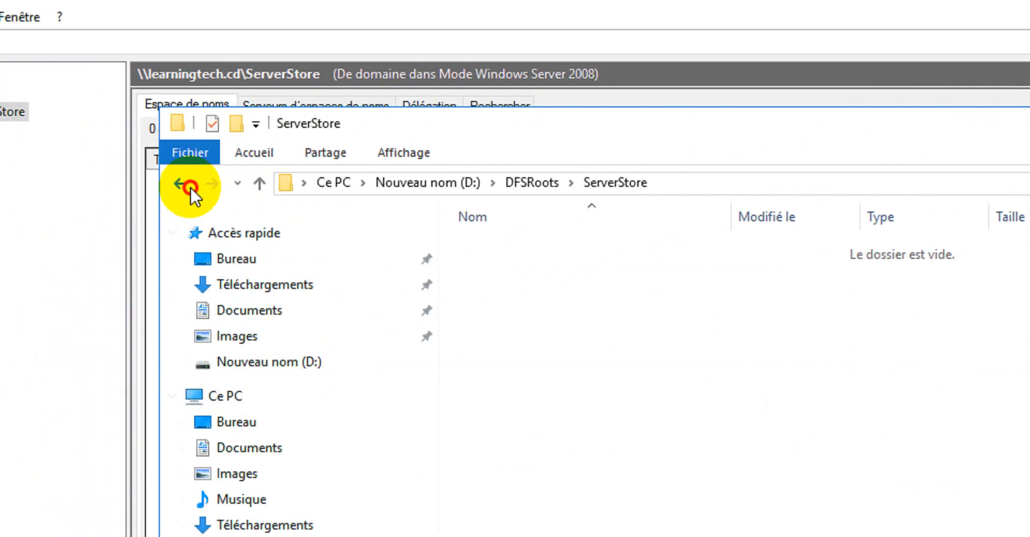
{"action": "left_click", "coordinate": [189, 186]}
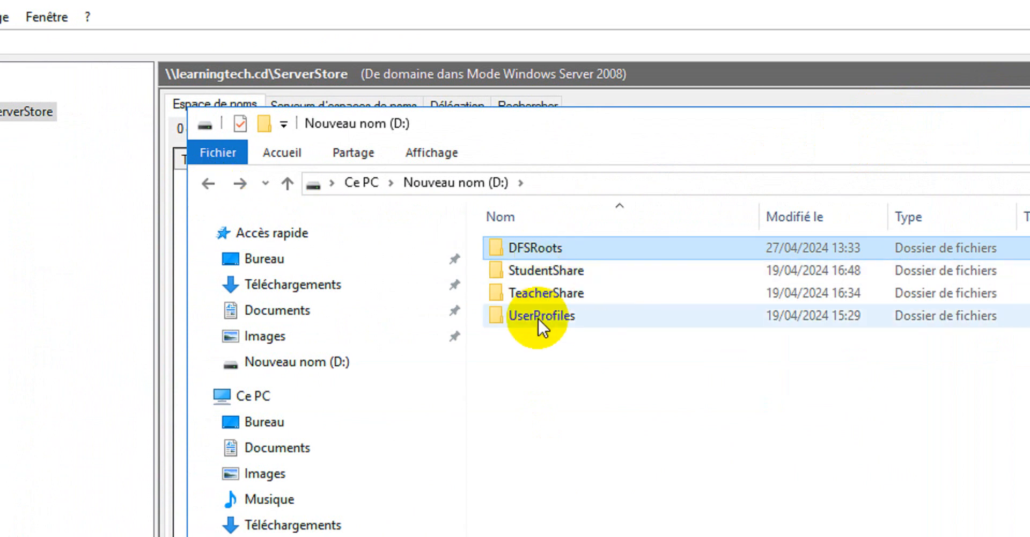
Look over StudentShare, TeacherShare and UserProfiles, cancel renaming StudentShare, return to DFS Management
{"action": "left_click", "coordinate": [589, 270]}
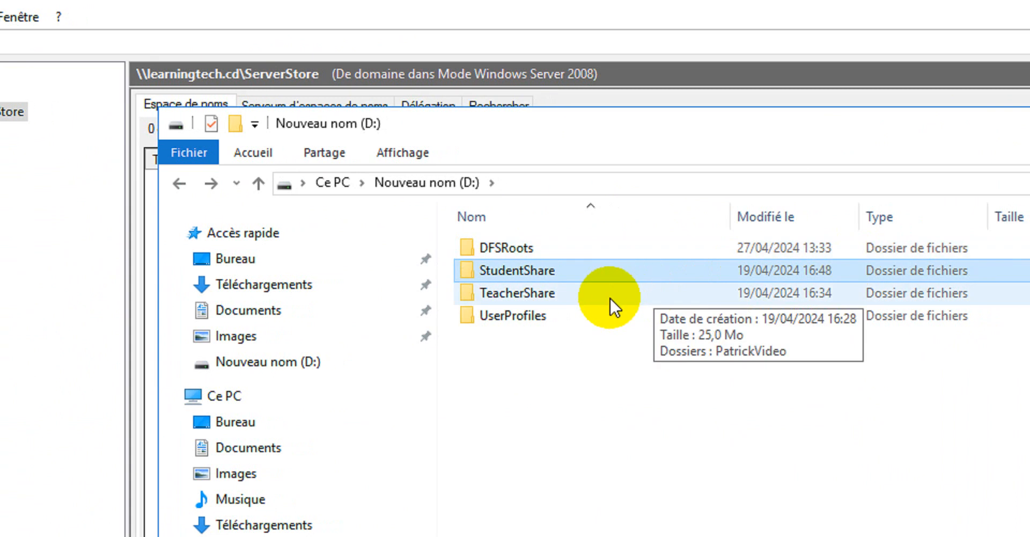
{"action": "left_click", "coordinate": [610, 297]}
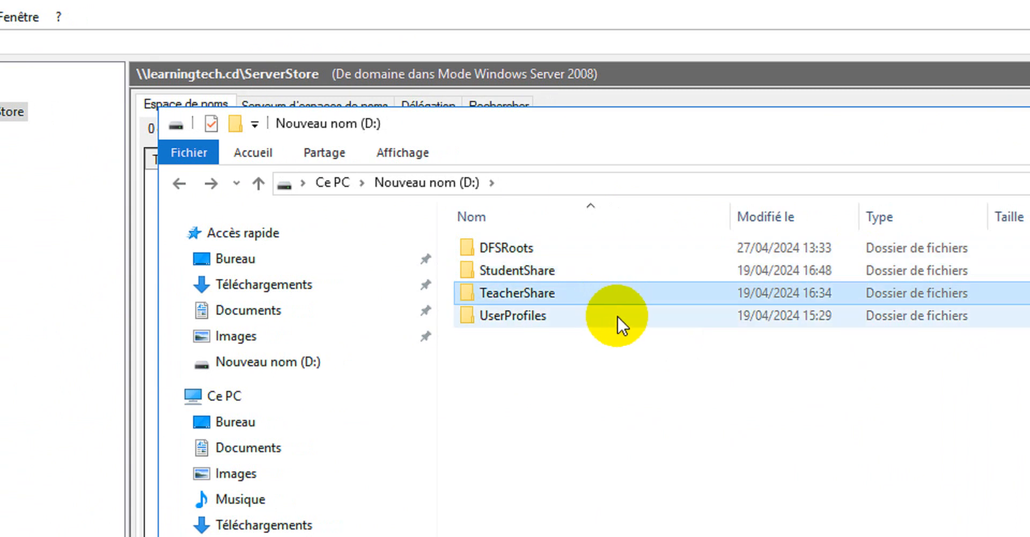
{"action": "left_click", "coordinate": [555, 320]}
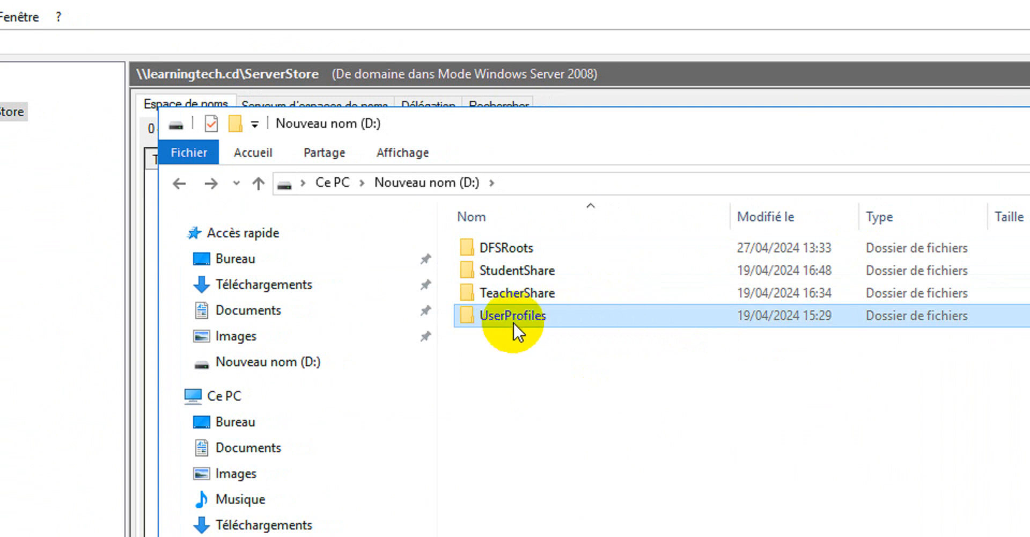
{"action": "mouse_move", "coordinate": [530, 318]}
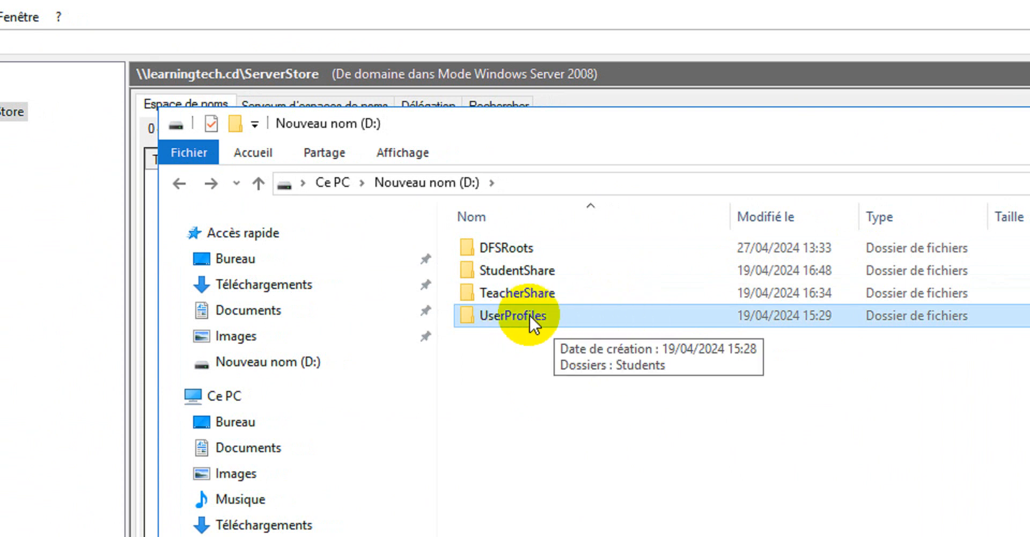
{"action": "left_click", "coordinate": [596, 381]}
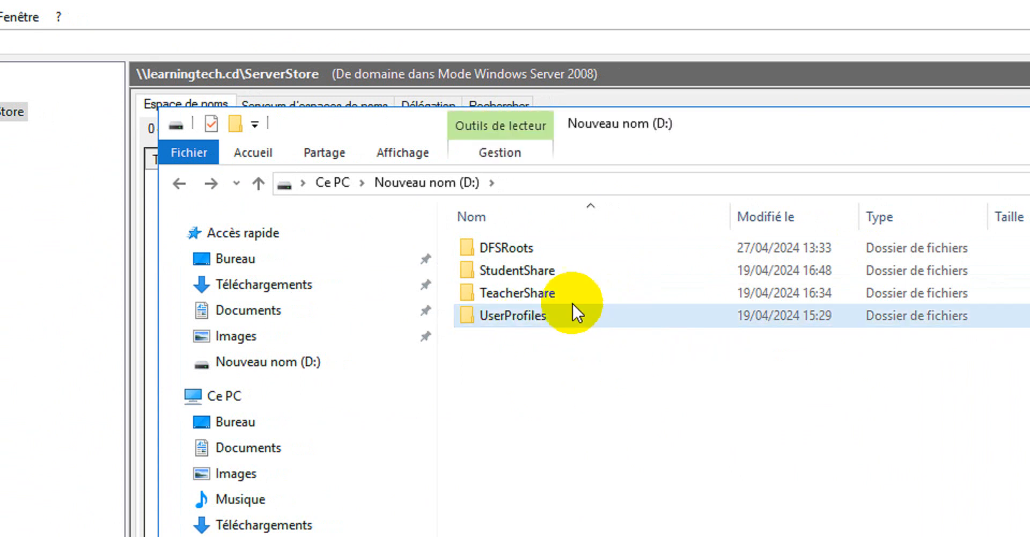
{"action": "left_click", "coordinate": [541, 272]}
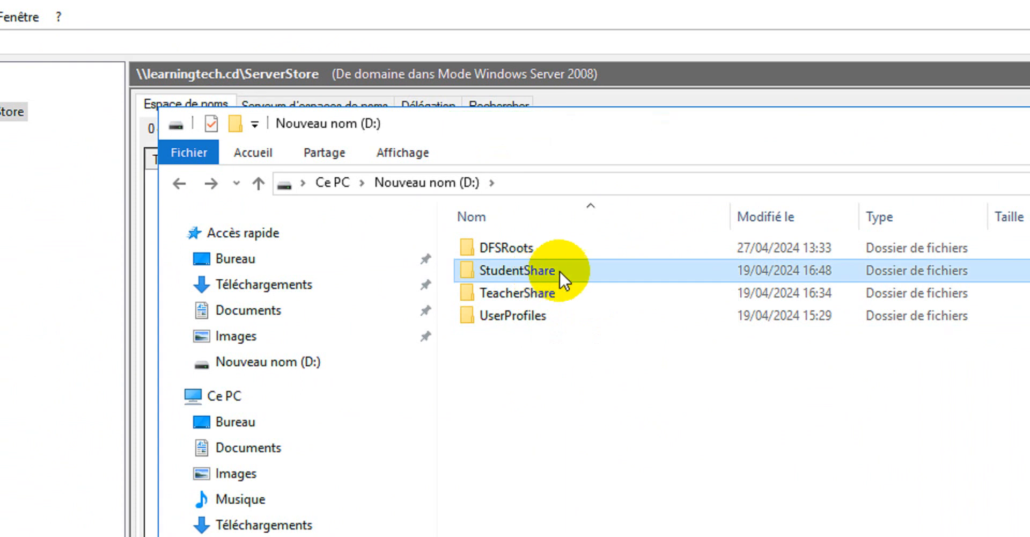
{"action": "left_click", "coordinate": [552, 275]}
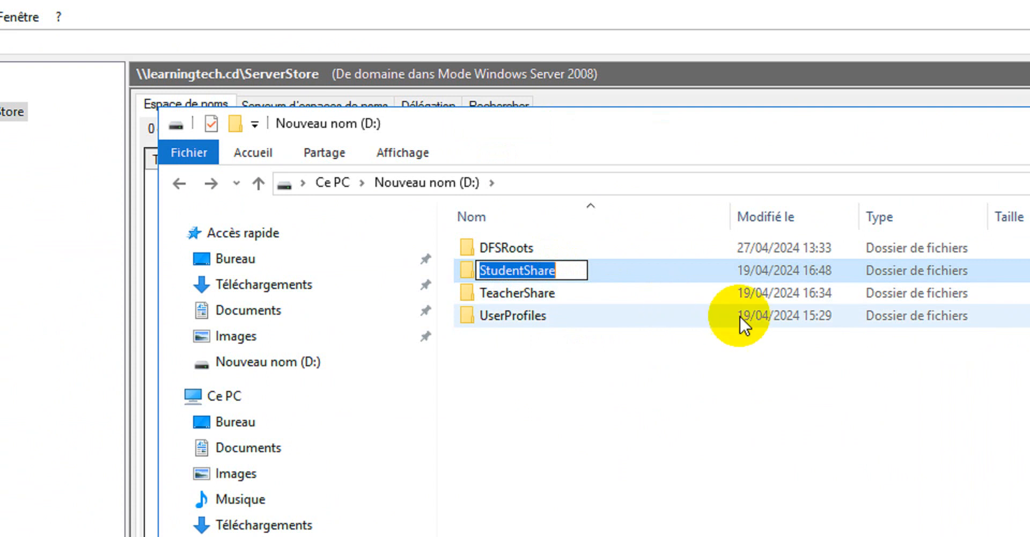
{"action": "left_click", "coordinate": [779, 370]}
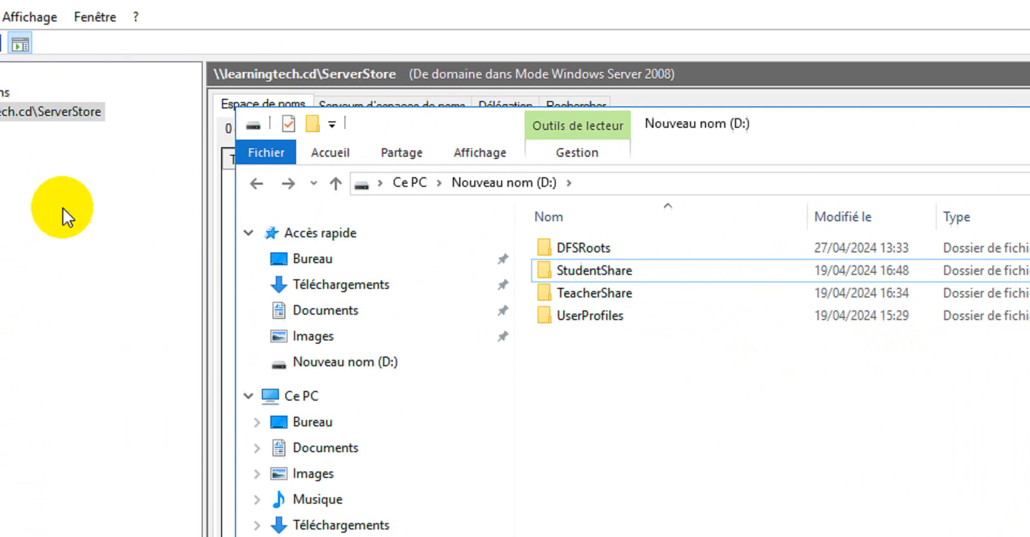
{"action": "left_click", "coordinate": [65, 209]}
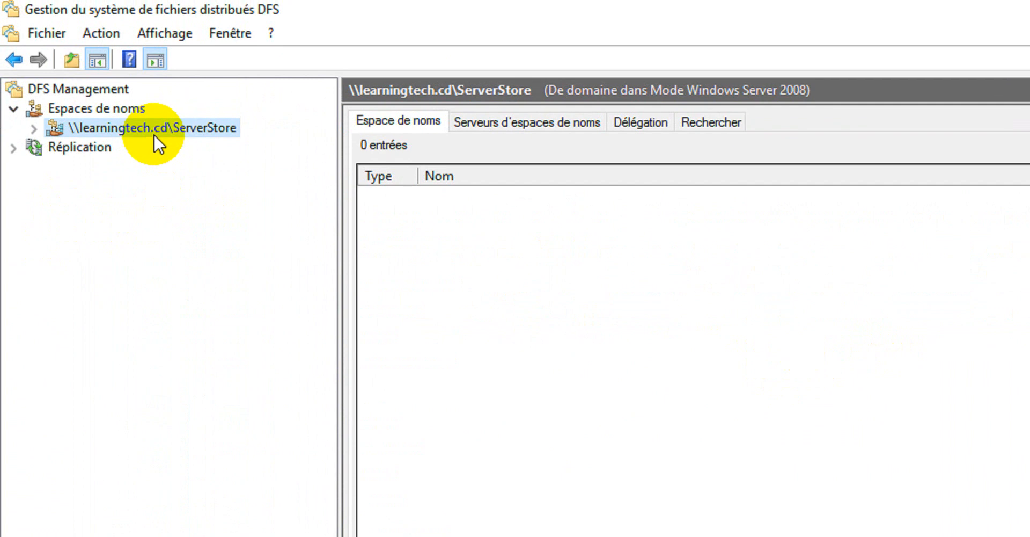
Add namespace folder StudentShare in ServerStore with folder target \\SERVER1\StudentShare
{"action": "right_click", "coordinate": [154, 134]}
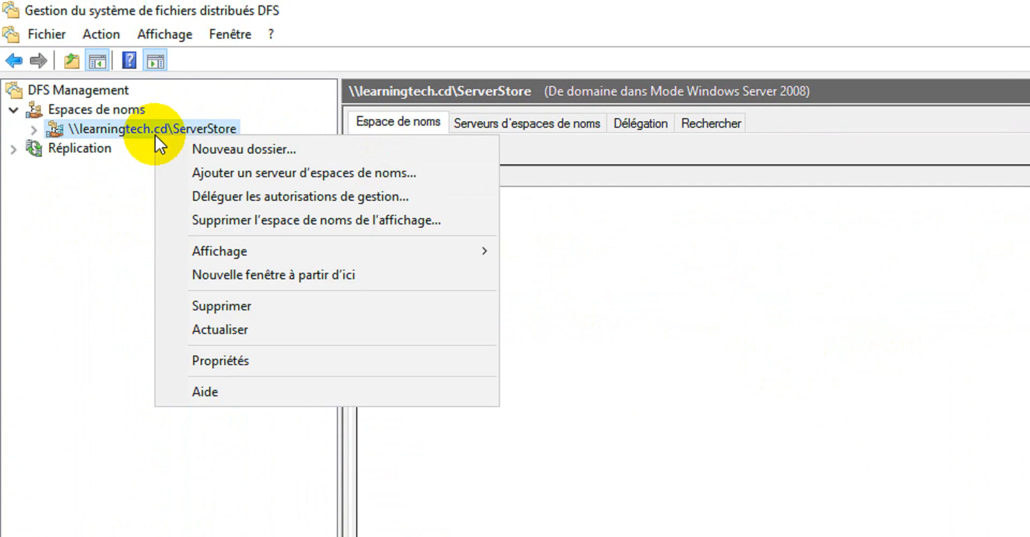
{"action": "left_click", "coordinate": [231, 144]}
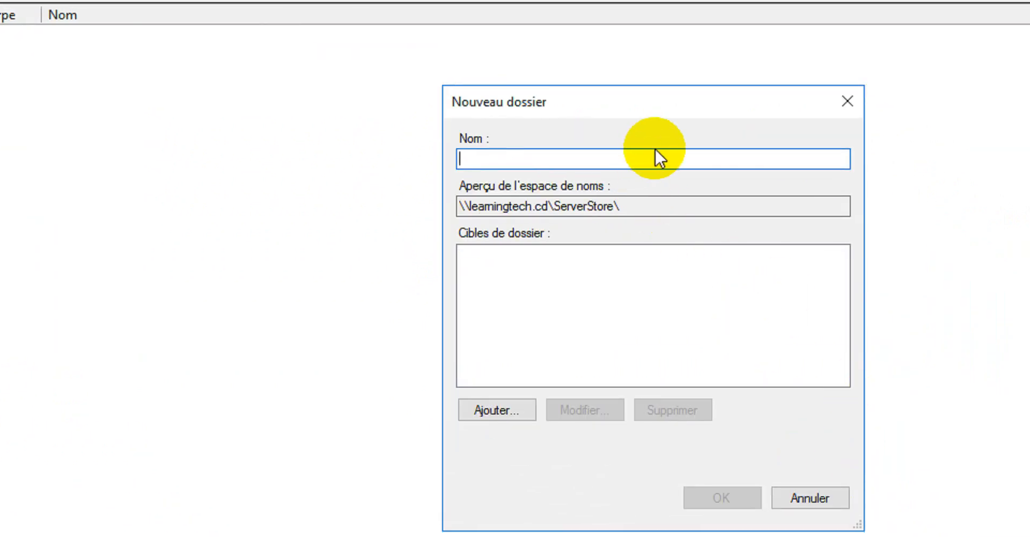
{"action": "type", "text": "StudentShare"}
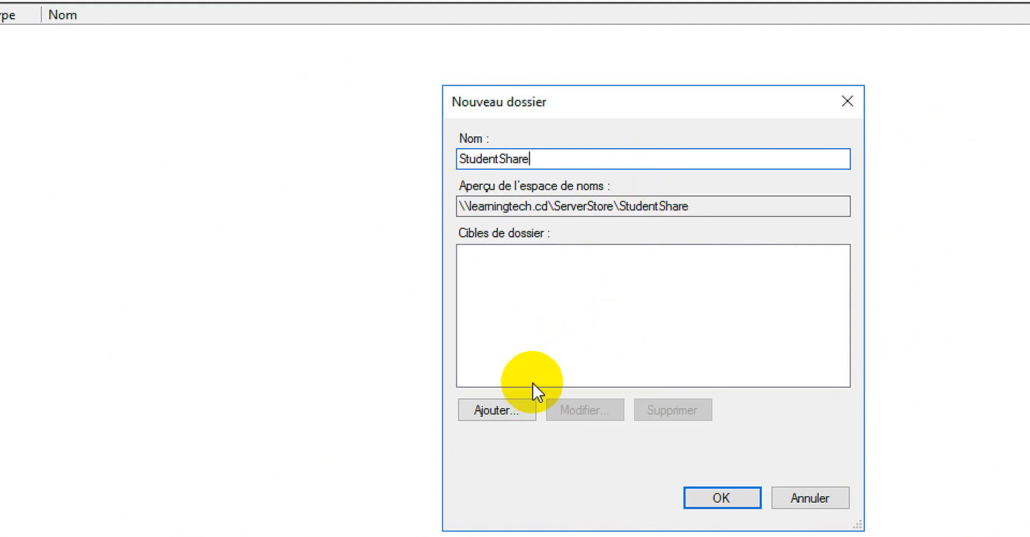
{"action": "left_click", "coordinate": [504, 410]}
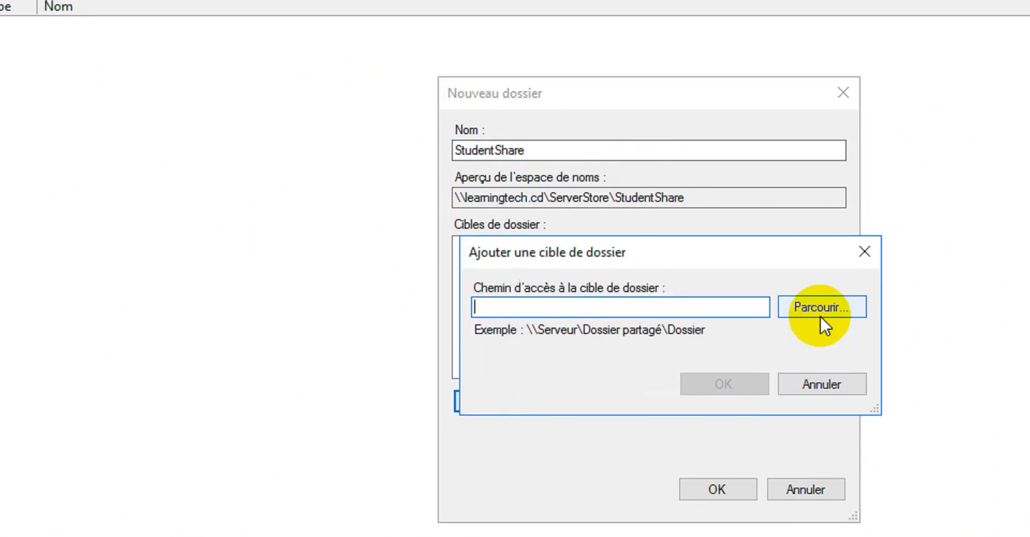
{"action": "left_click", "coordinate": [824, 310]}
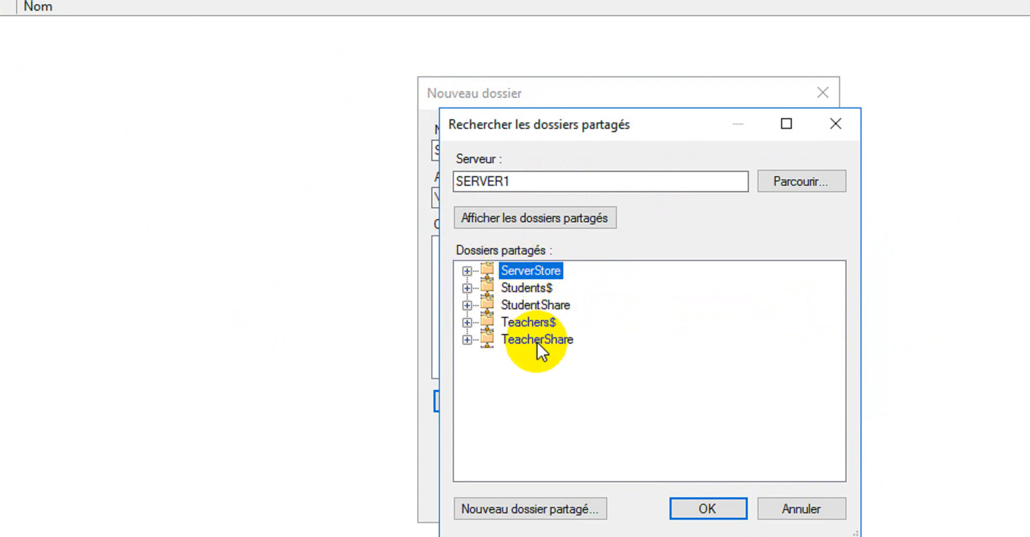
{"action": "left_click", "coordinate": [546, 307]}
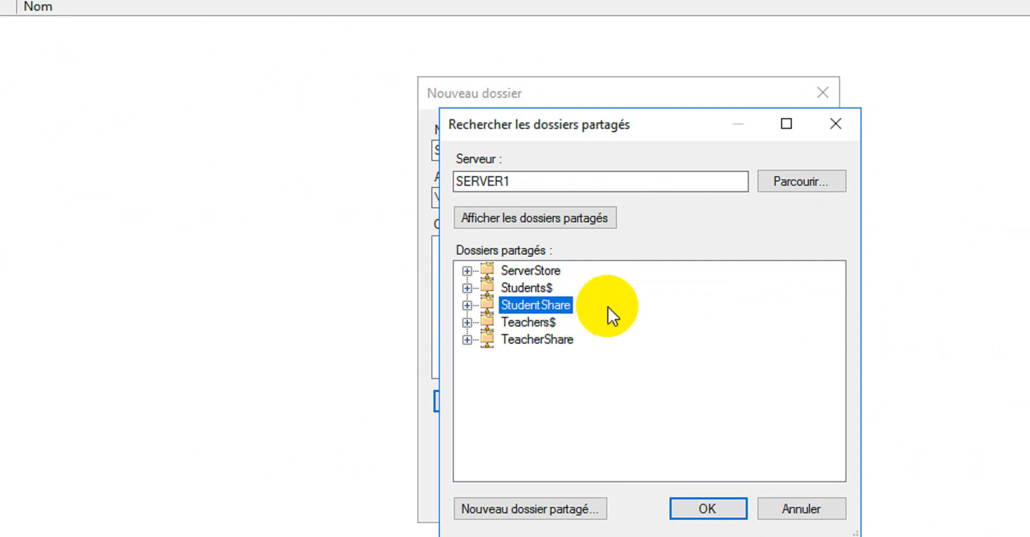
{"action": "left_click", "coordinate": [722, 508]}
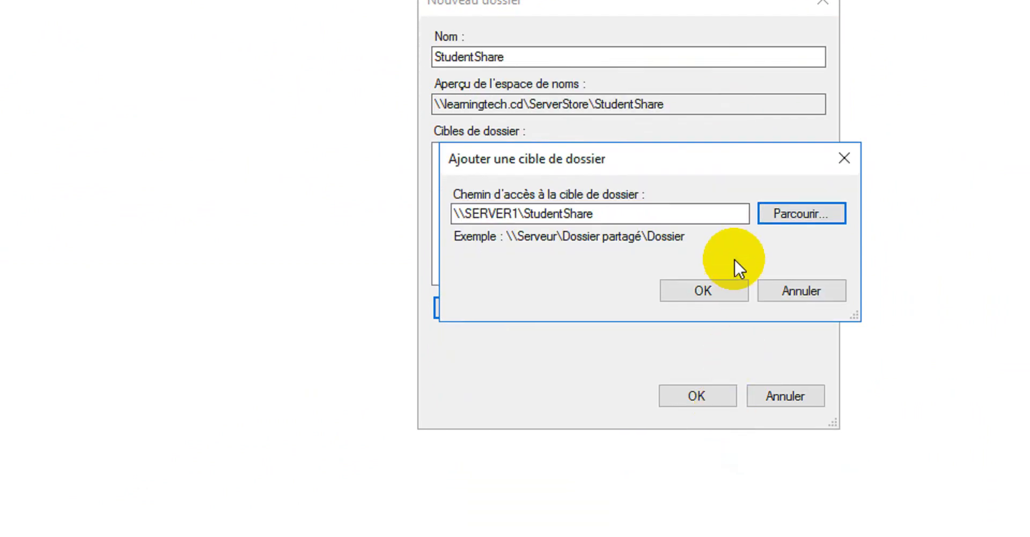
{"action": "left_click", "coordinate": [703, 285]}
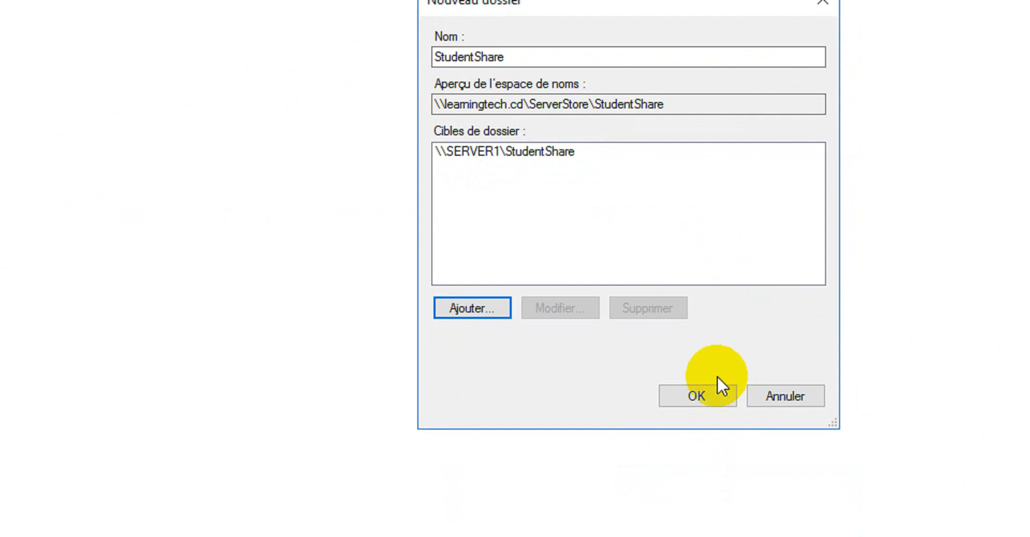
{"action": "left_click", "coordinate": [712, 391]}
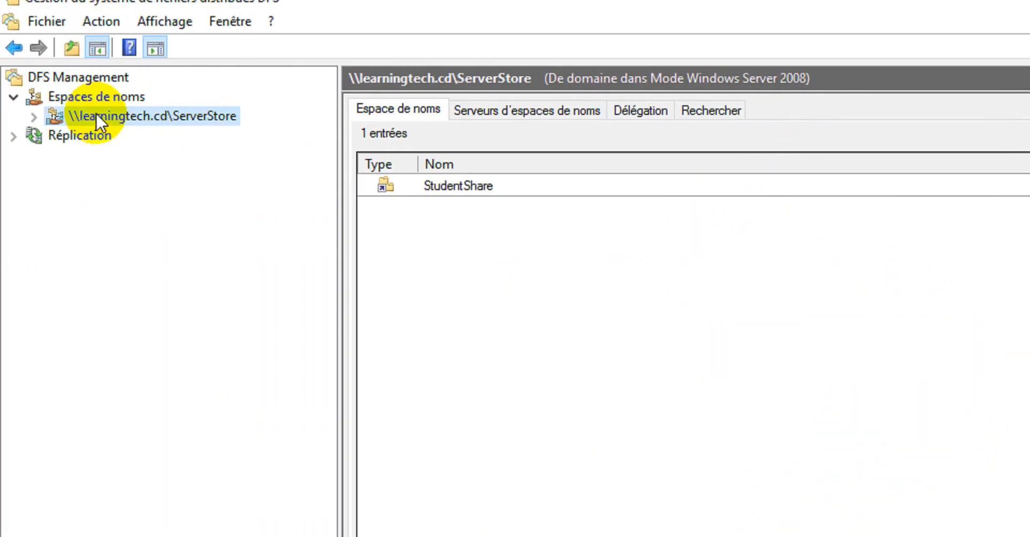
Expand ServerStore and check its properties show one folder with targets, StudentShare
{"action": "left_click", "coordinate": [34, 117]}
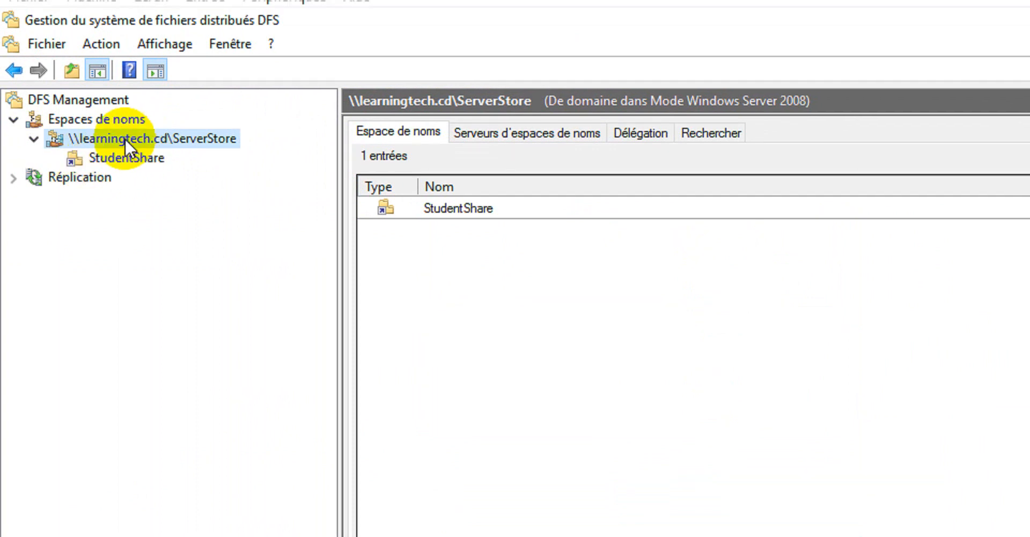
{"action": "right_click", "coordinate": [125, 138]}
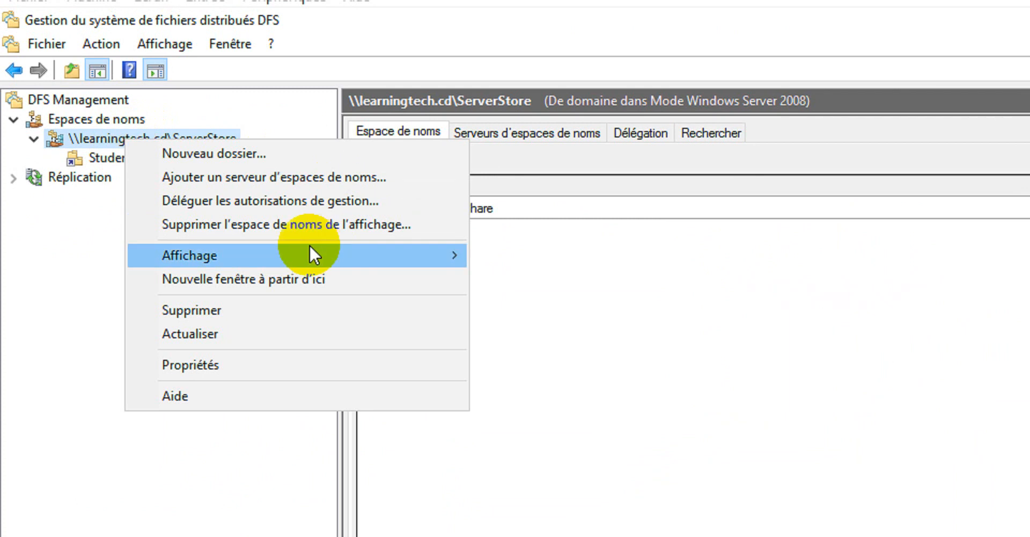
{"action": "left_click", "coordinate": [238, 365]}
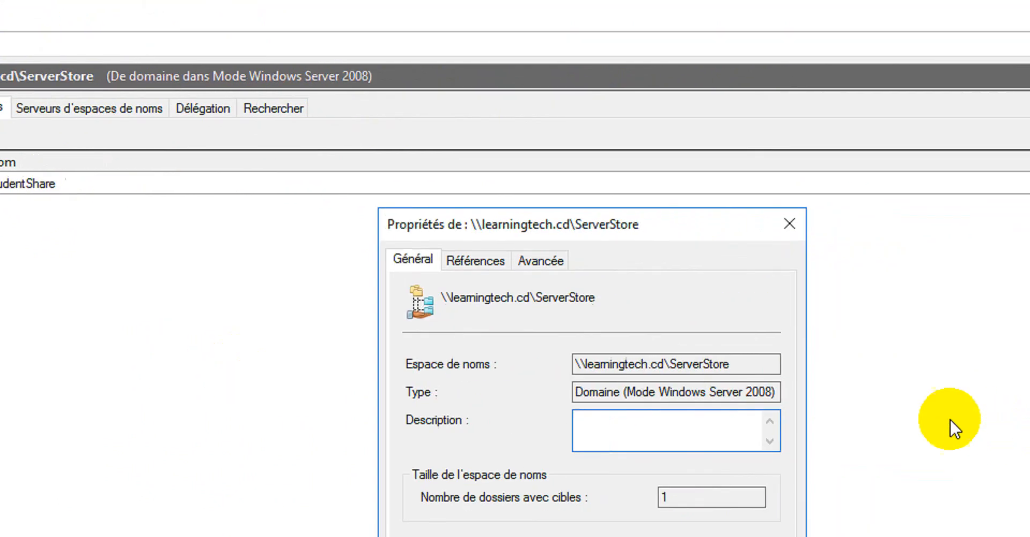
{"action": "left_click_drag", "start_coordinate": [609, 296], "coordinate": [439, 287]}
{"action": "key", "text": "ctrl+c"}
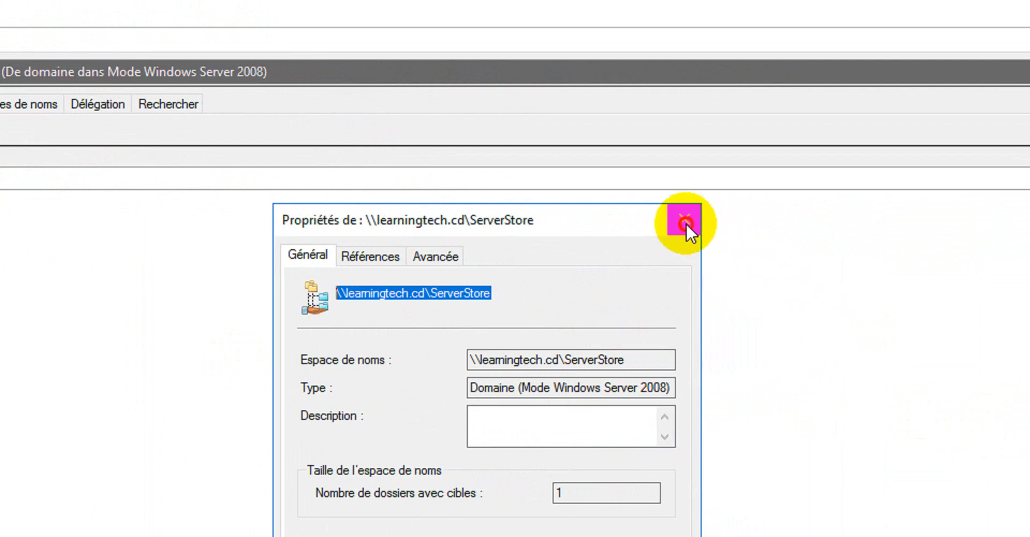
{"action": "left_click", "coordinate": [686, 223]}
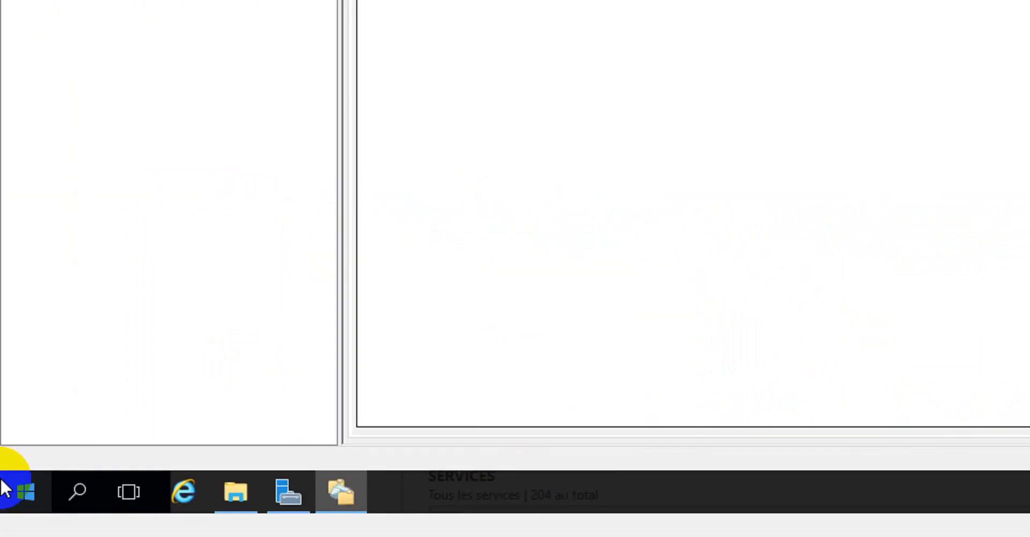
Open \\learningtech.cd\ServerStore from Run and confirm StudentShare opens through the namespace
{"action": "key", "text": "super+r"}
{"action": "key", "text": "ctrl+v"}
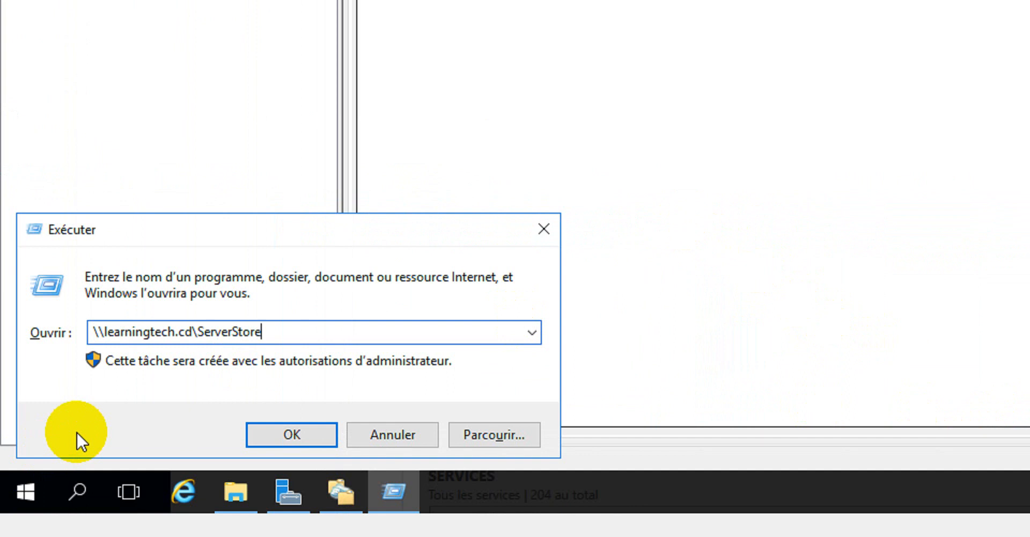
{"action": "key", "text": "Return"}
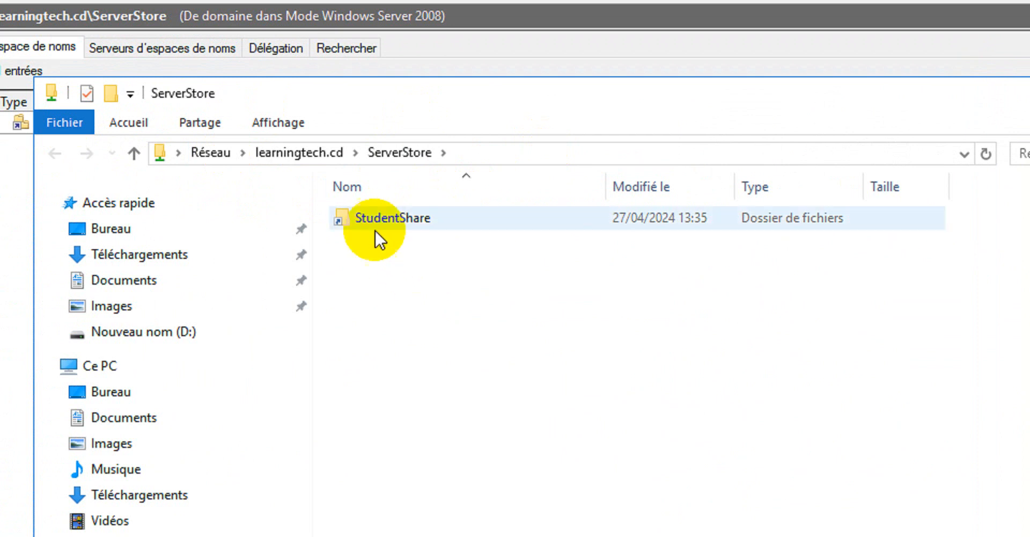
{"action": "double_click", "coordinate": [428, 221]}
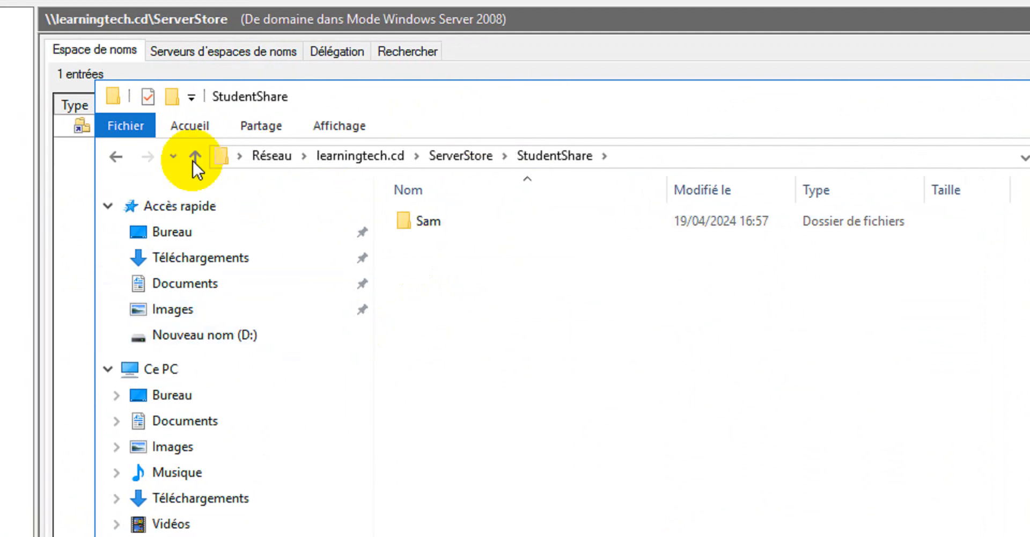
{"action": "left_click", "coordinate": [183, 155]}
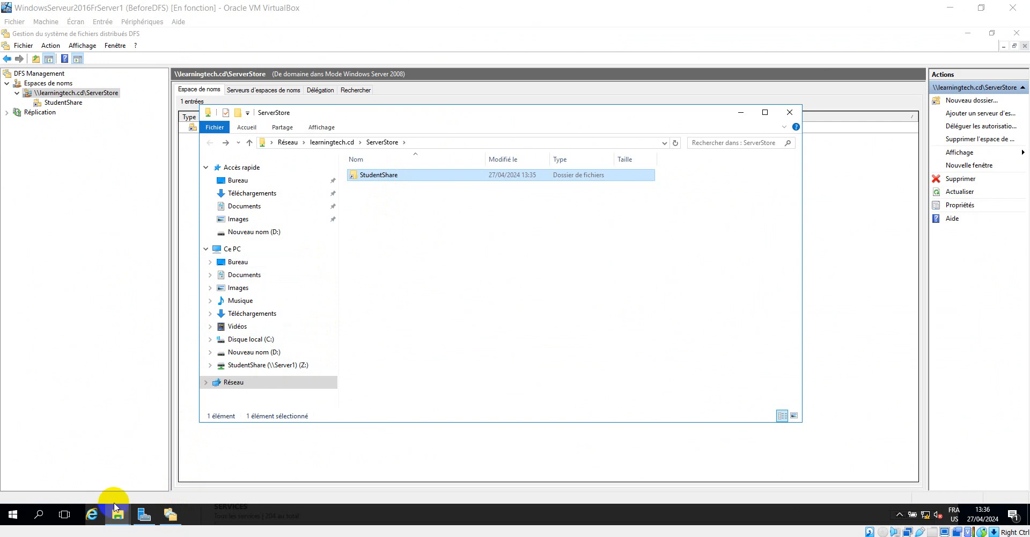
Check StudentShare is listed under D:\DFSRoots\ServerStore, then return to DFS Management
{"action": "mouse_move", "coordinate": [119, 515]}
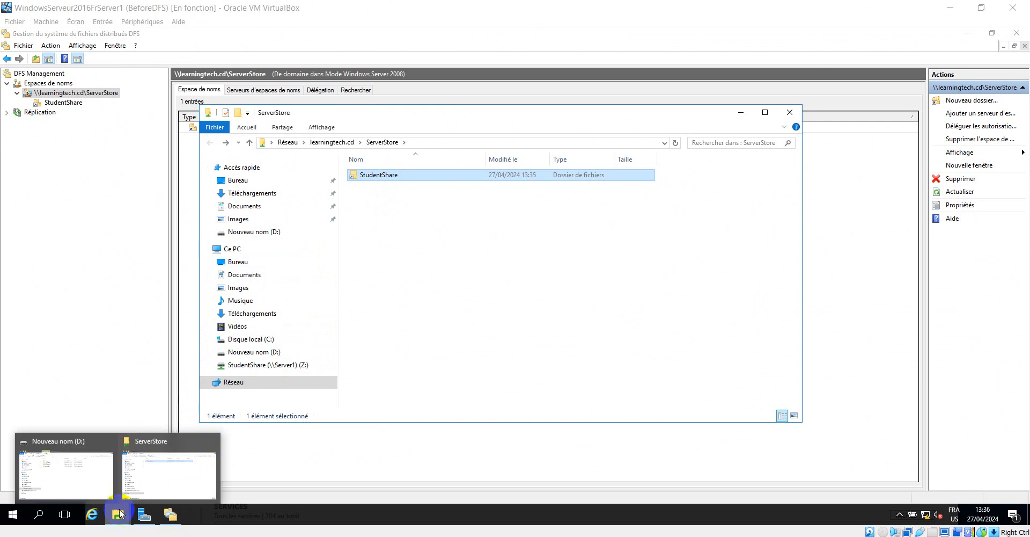
{"action": "left_click", "coordinate": [83, 468]}
{"action": "double_click", "coordinate": [385, 162]}
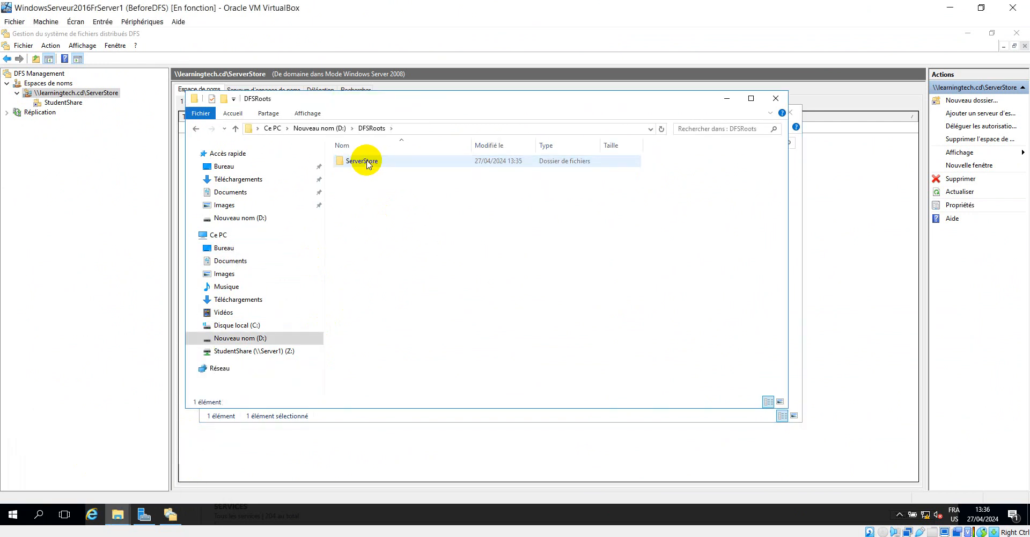
{"action": "double_click", "coordinate": [370, 161]}
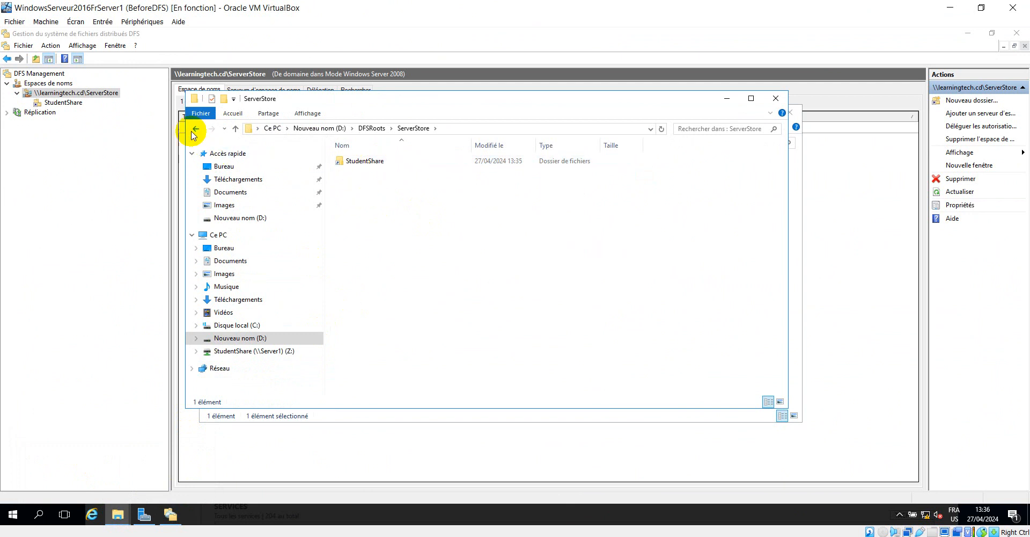
{"action": "left_click", "coordinate": [194, 129]}
{"action": "left_click", "coordinate": [193, 131]}
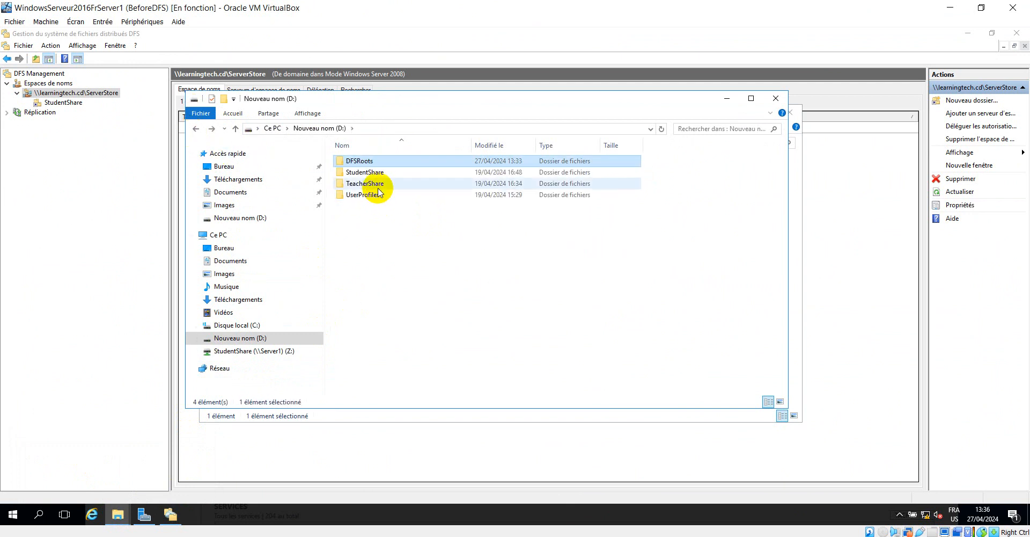
{"action": "left_click", "coordinate": [379, 184]}
{"action": "left_click", "coordinate": [381, 187]}
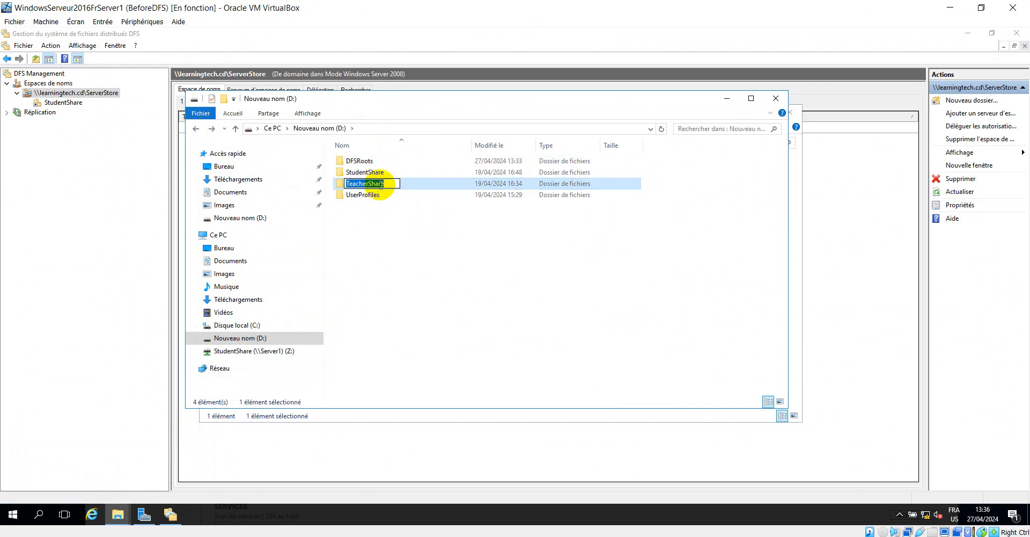
{"action": "left_click", "coordinate": [728, 99]}
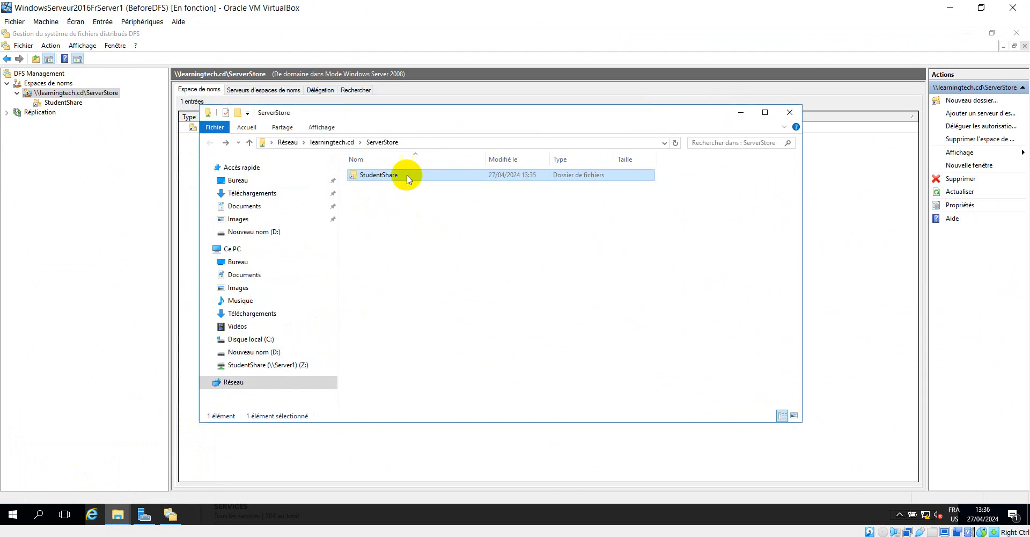
{"action": "left_click", "coordinate": [47, 161]}
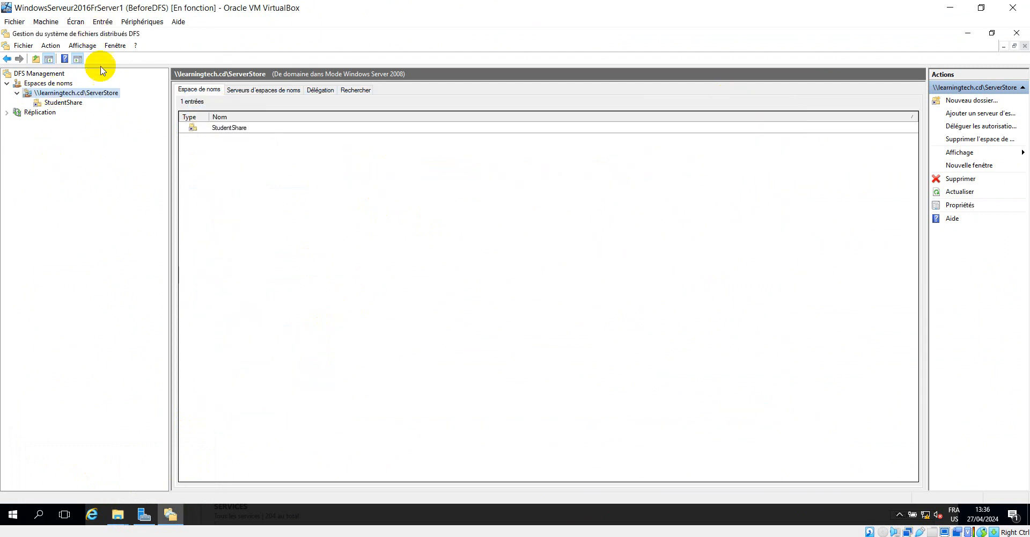
Create the TeacherShare namespace folder with folder target \\SERVER1\TeacherShare
{"action": "right_click", "coordinate": [68, 96]}
{"action": "left_click", "coordinate": [96, 101]}
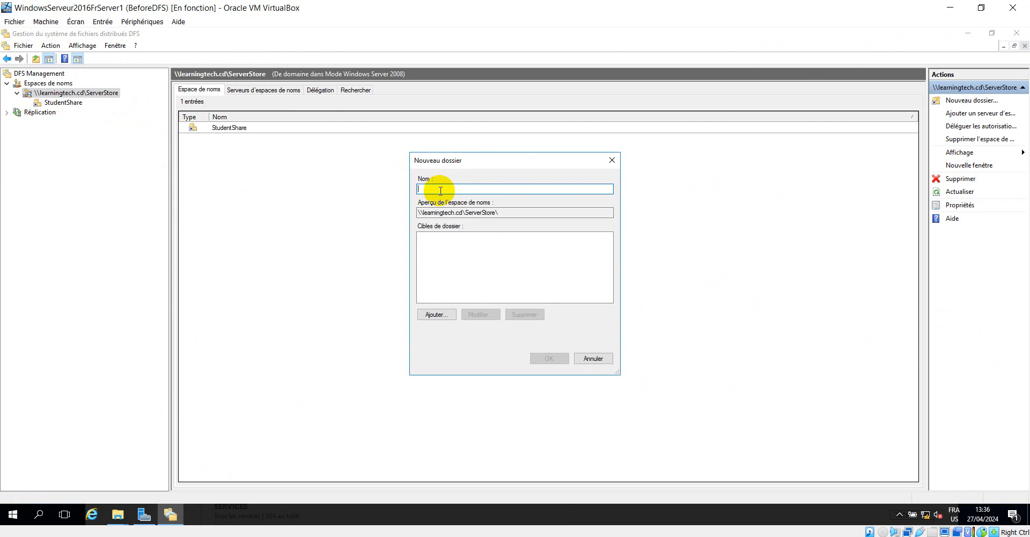
{"action": "left_click", "coordinate": [437, 314]}
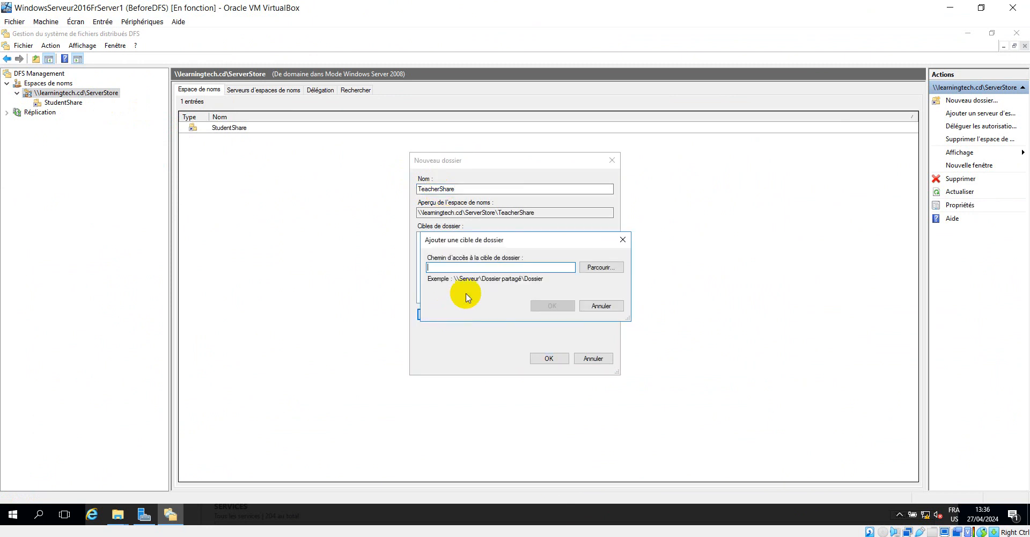
{"action": "left_click", "coordinate": [601, 268]}
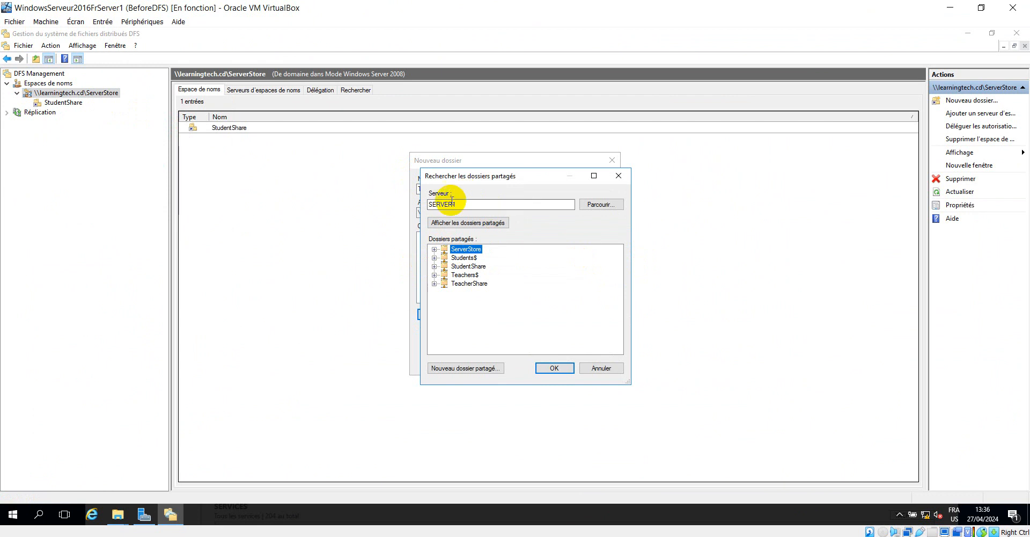
{"action": "left_click", "coordinate": [475, 283]}
{"action": "left_click", "coordinate": [555, 367]}
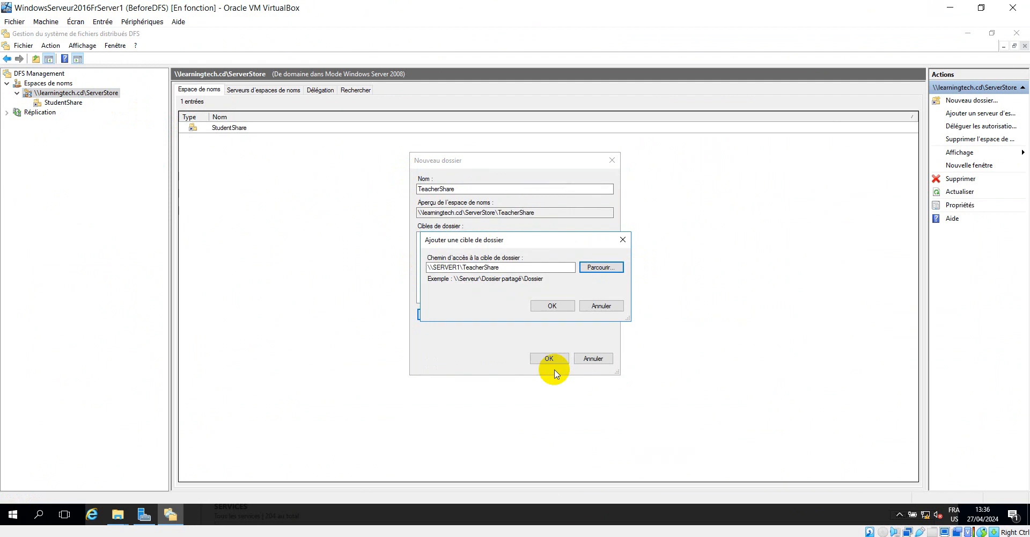
{"action": "left_click", "coordinate": [552, 307]}
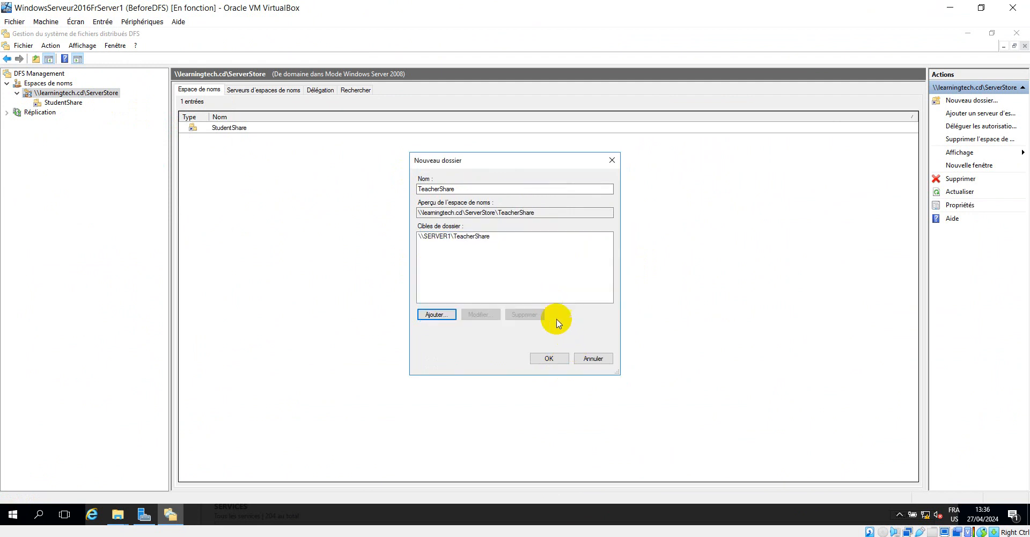
{"action": "left_click", "coordinate": [550, 358]}
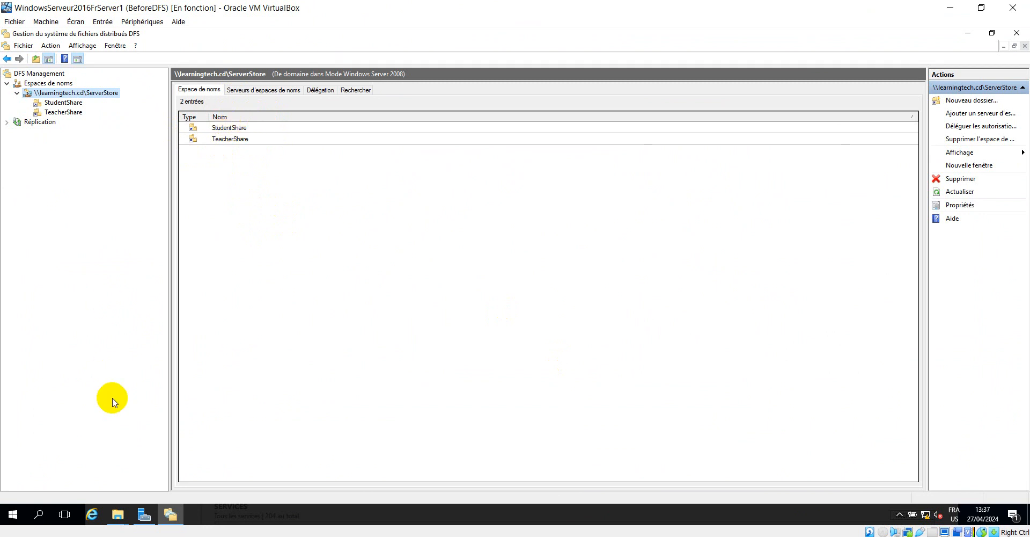
{"action": "left_click", "coordinate": [118, 514]}
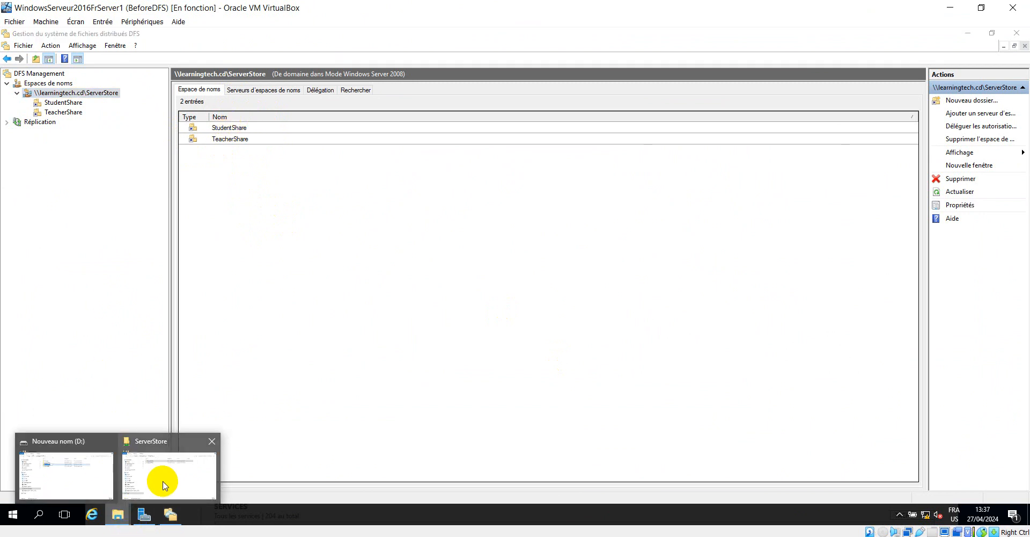
{"action": "left_click", "coordinate": [74, 470]}
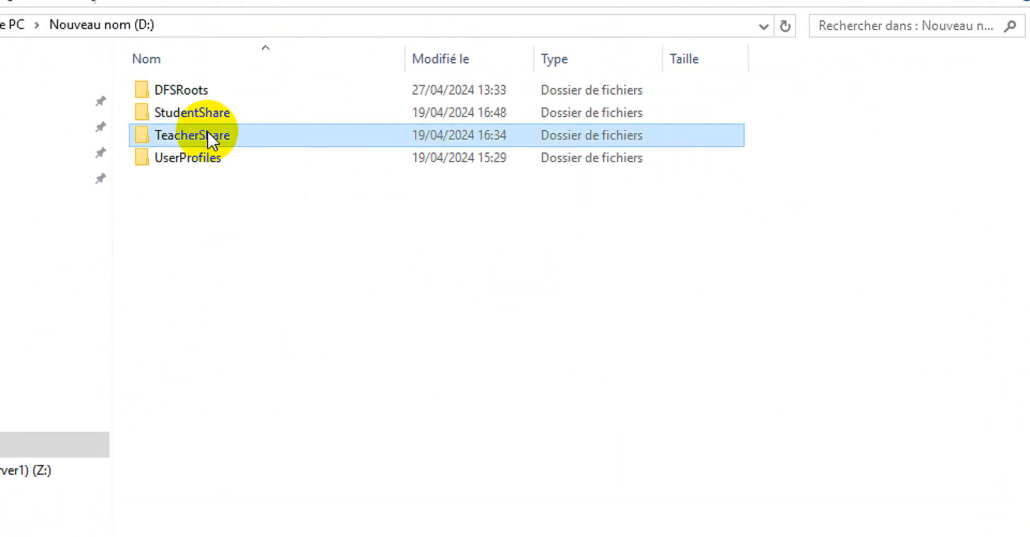
{"action": "right_click", "coordinate": [207, 130]}
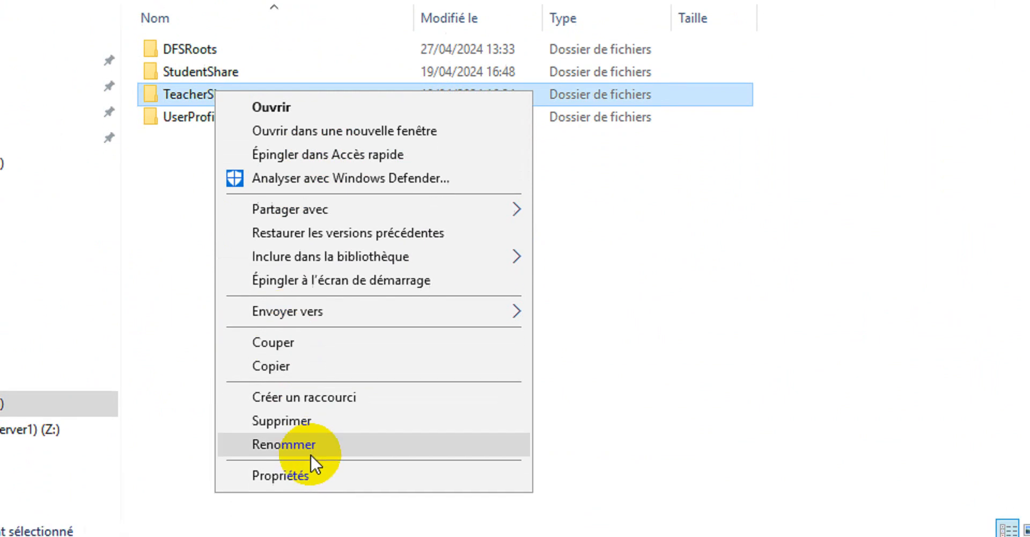
{"action": "left_click", "coordinate": [314, 471]}
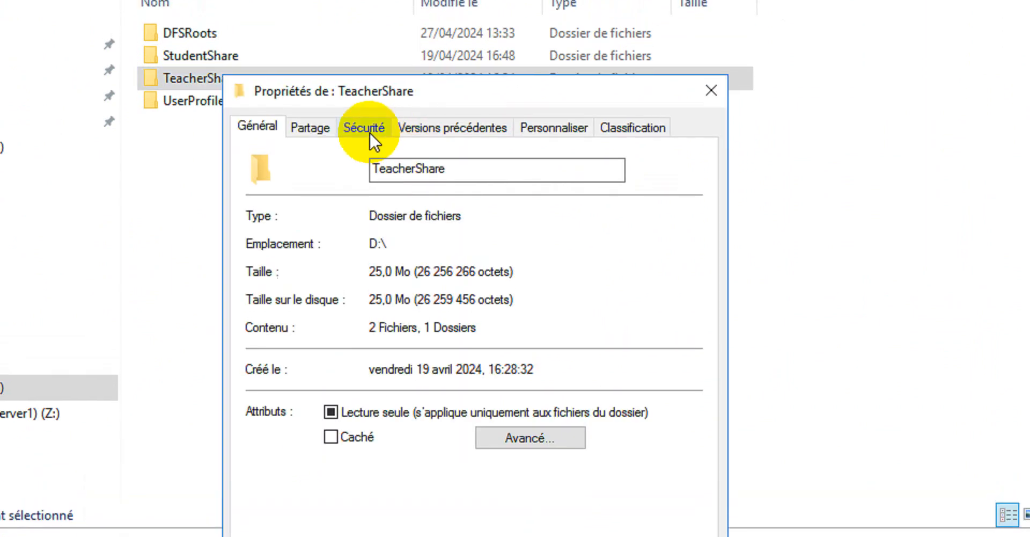
{"action": "left_click", "coordinate": [370, 134]}
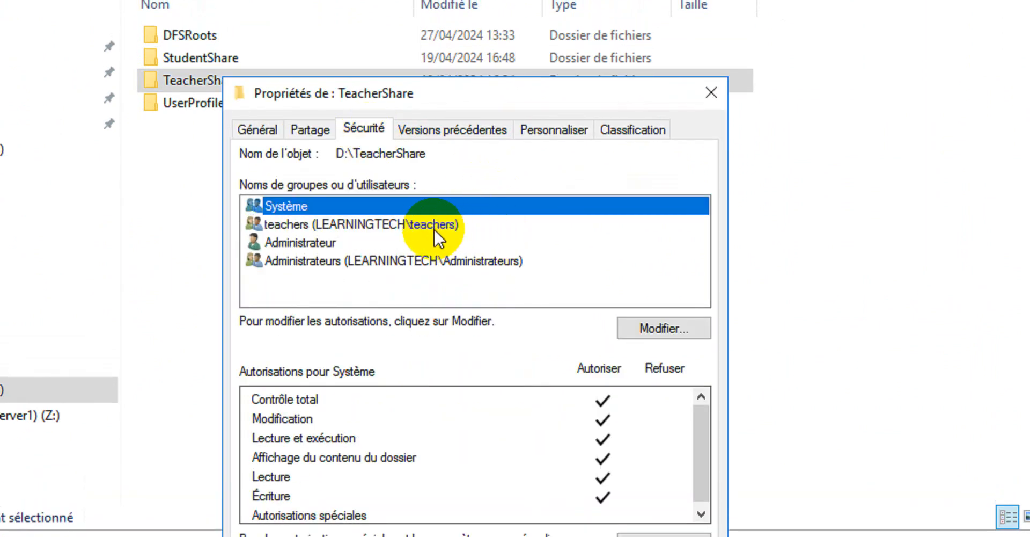
{"action": "left_click", "coordinate": [427, 223]}
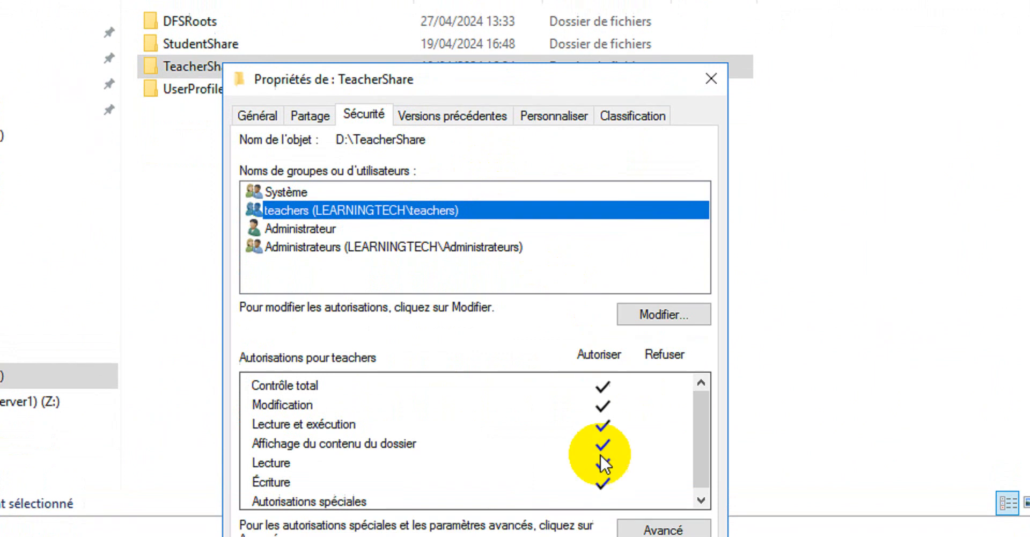
{"action": "left_click", "coordinate": [358, 200]}
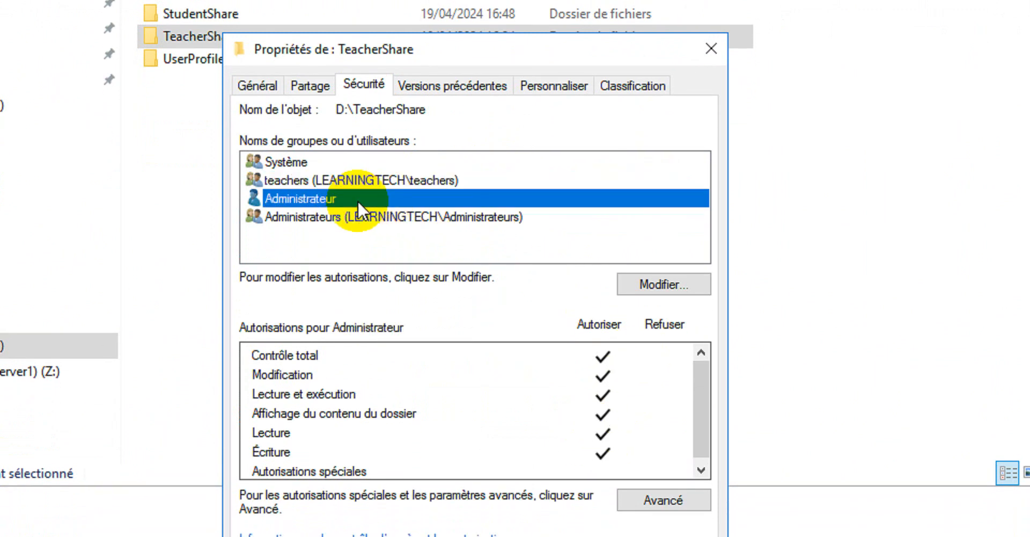
{"action": "left_click", "coordinate": [408, 217]}
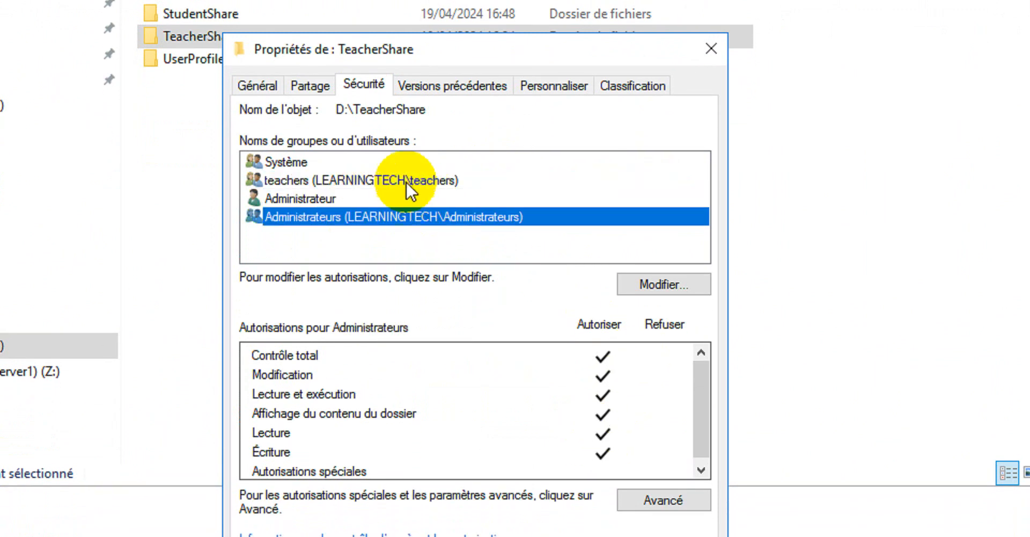
{"action": "left_click", "coordinate": [338, 163]}
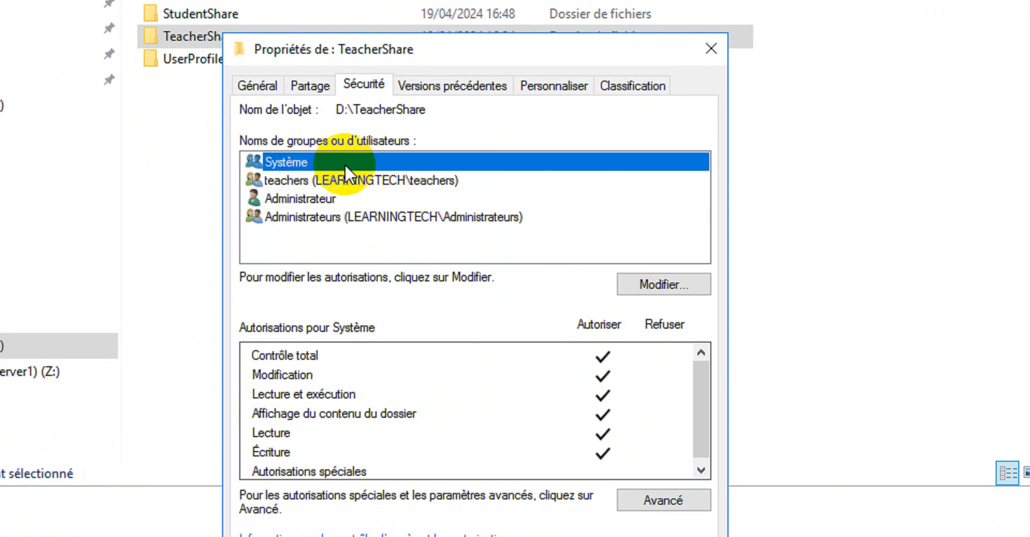
{"action": "left_click", "coordinate": [392, 182]}
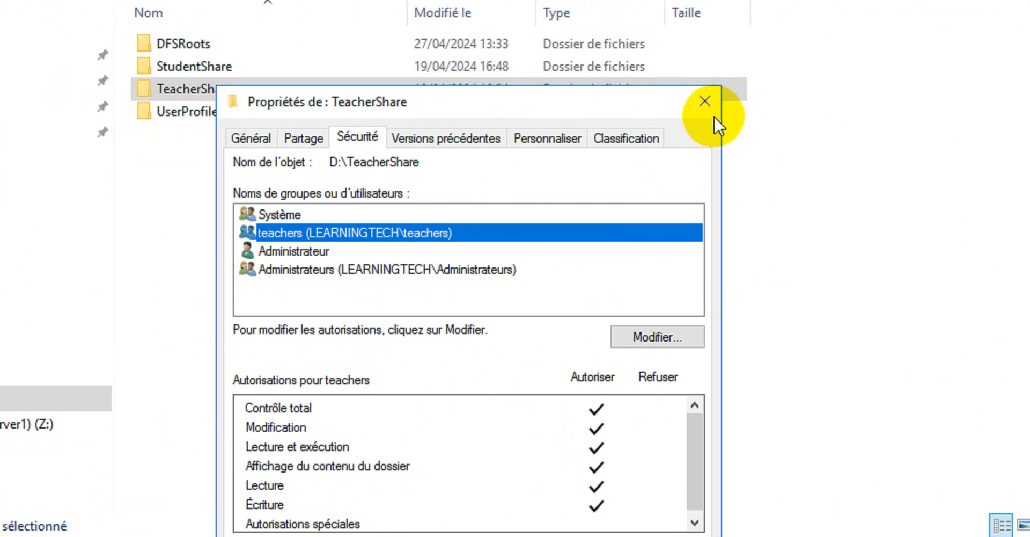
{"action": "left_click", "coordinate": [705, 61]}
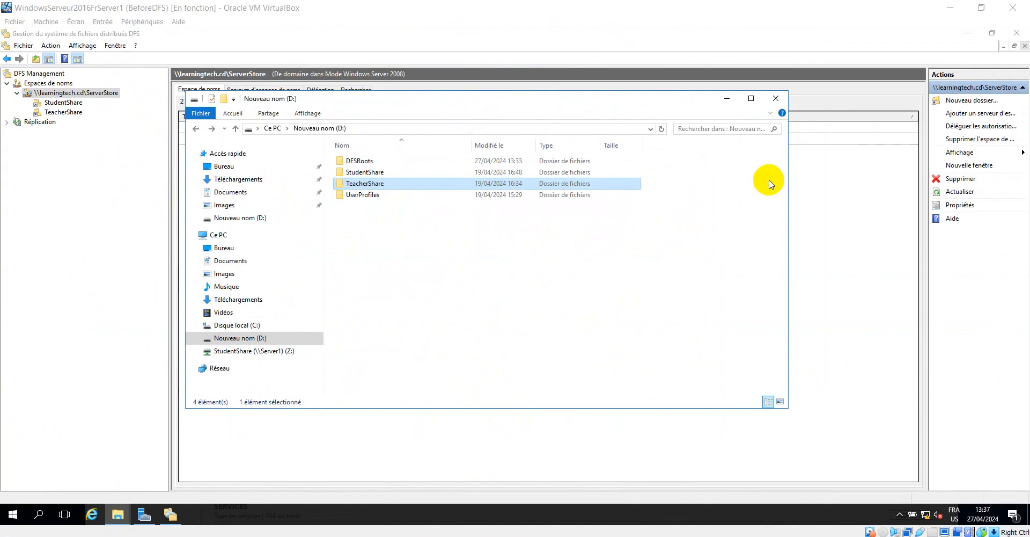
{"action": "left_click", "coordinate": [727, 99]}
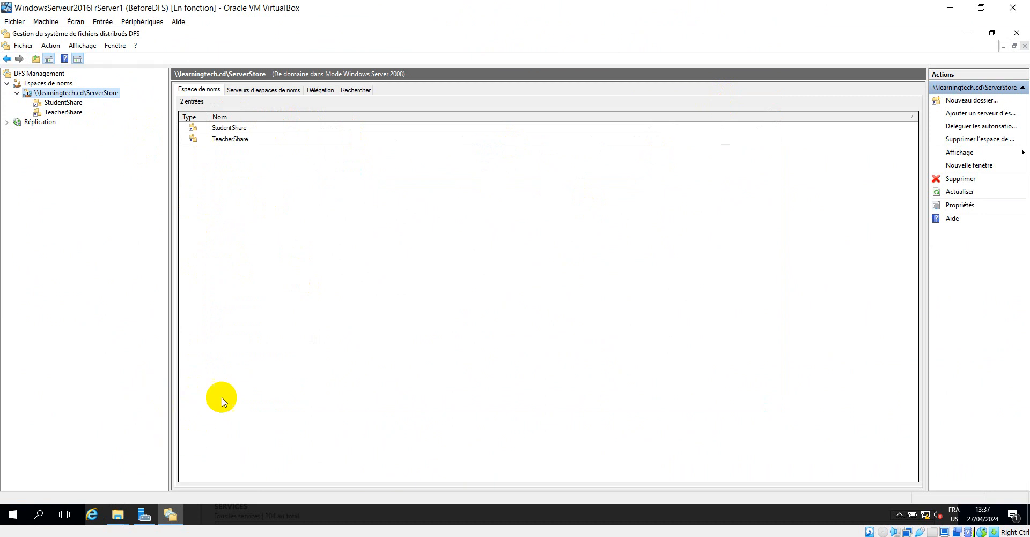
Show Server1's shares under File and Storage Services and open the Tasks menu
{"action": "left_click", "coordinate": [141, 517]}
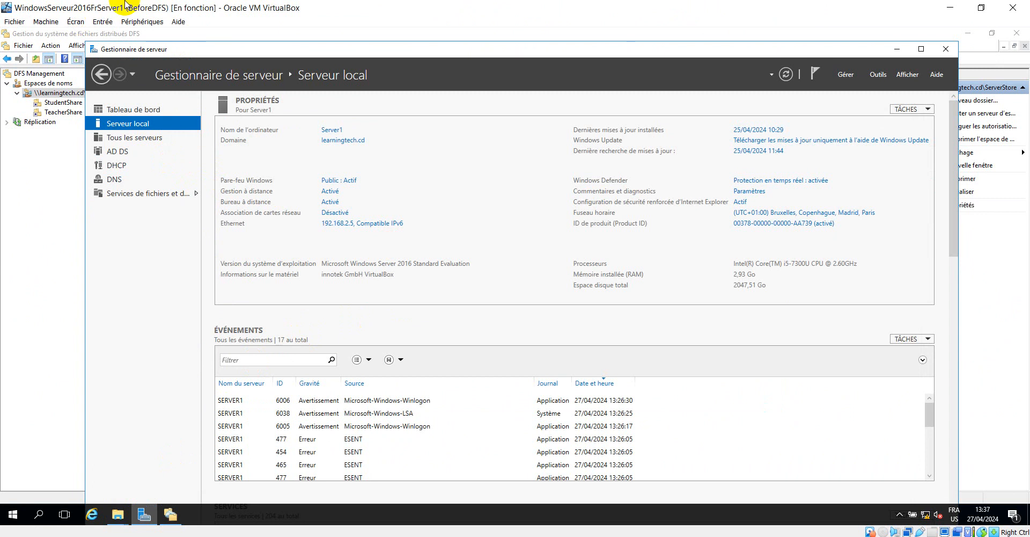
{"action": "left_click", "coordinate": [128, 194]}
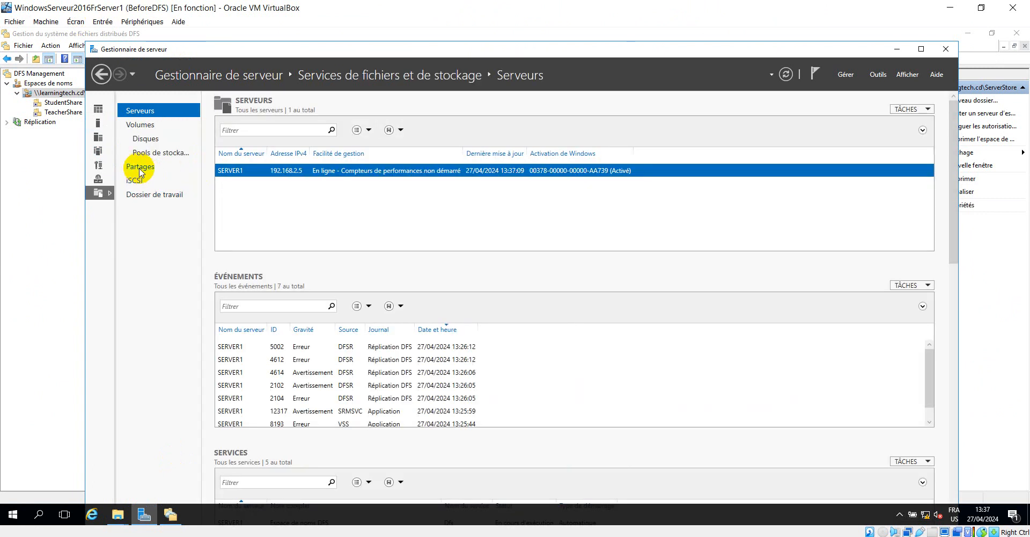
{"action": "left_click", "coordinate": [141, 169]}
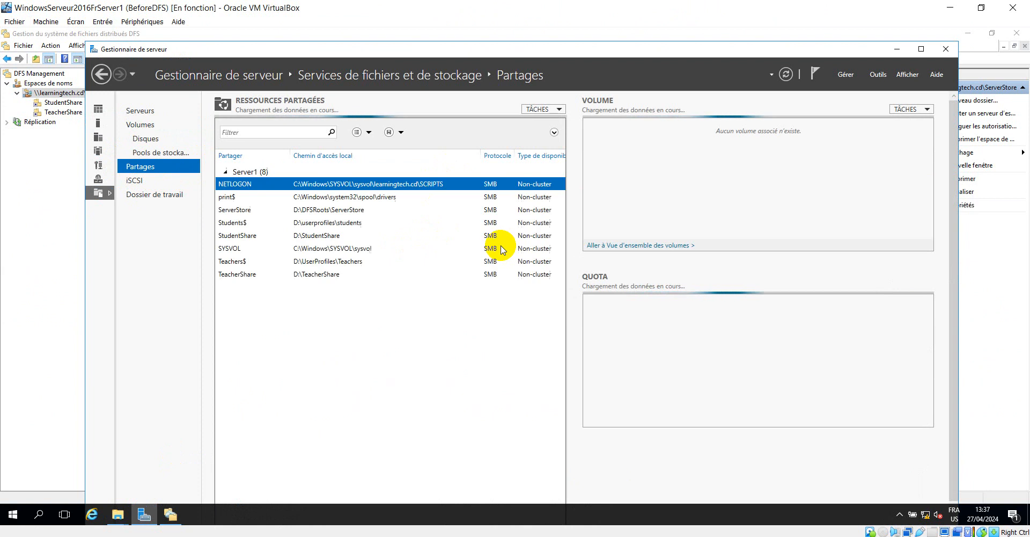
{"action": "left_click", "coordinate": [559, 110]}
Start a new share with a custom path and create folder UsersProfiles on D:
{"action": "left_click", "coordinate": [567, 123]}
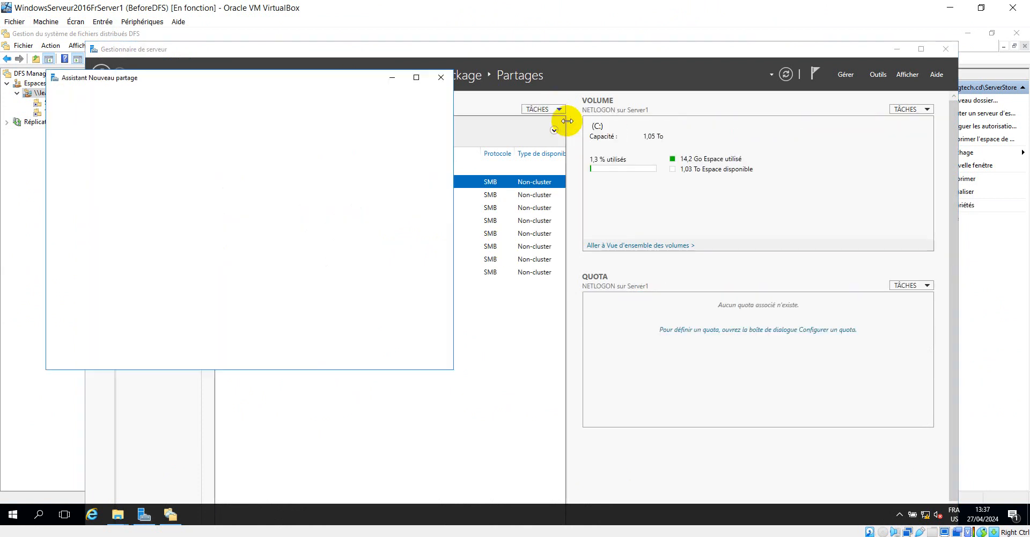
{"action": "left_click", "coordinate": [318, 359]}
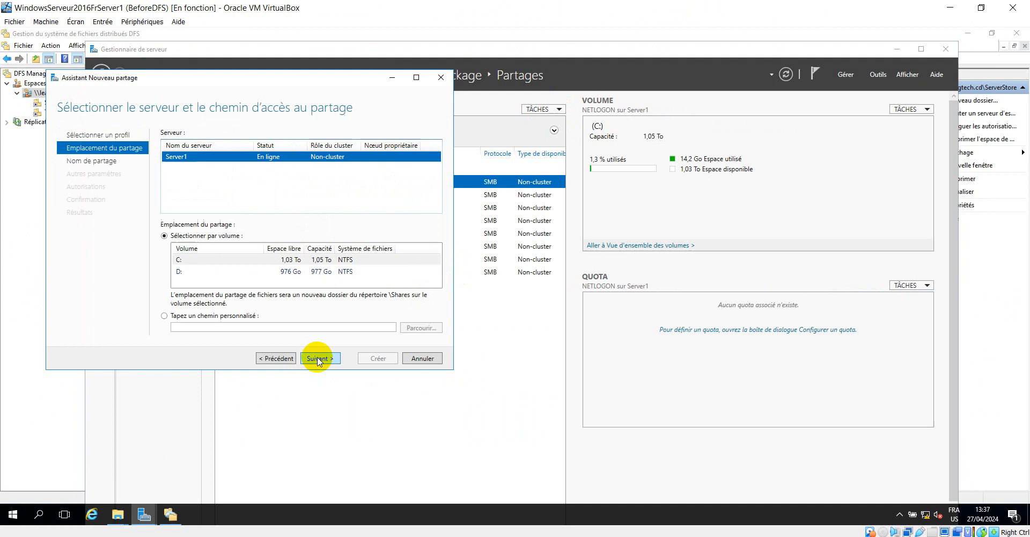
{"action": "left_click", "coordinate": [180, 318]}
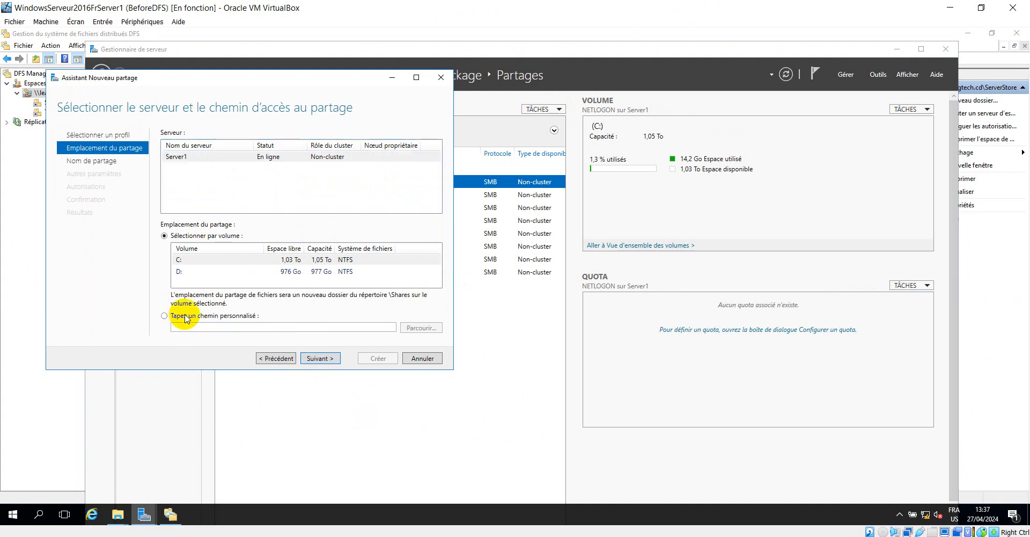
{"action": "left_click", "coordinate": [422, 327]}
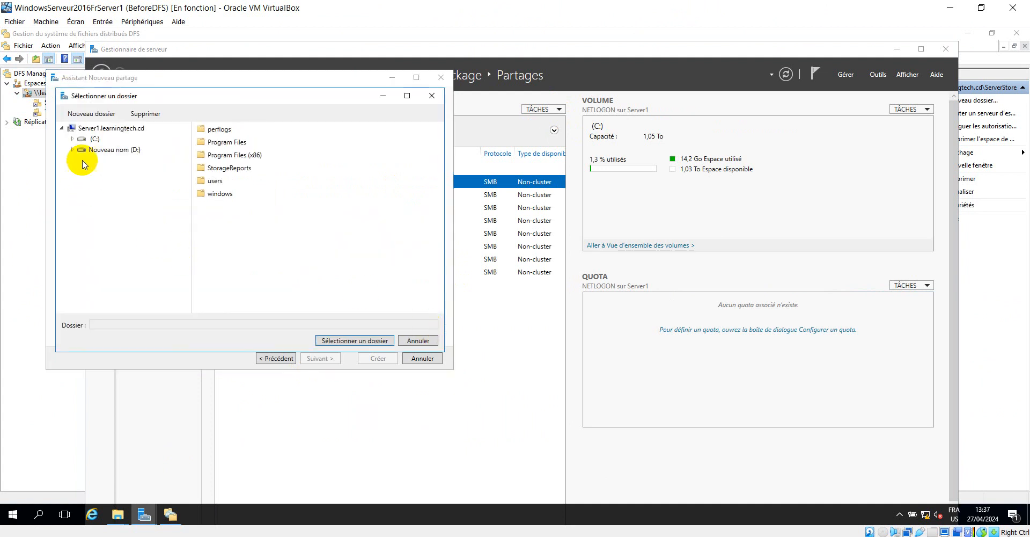
{"action": "left_click", "coordinate": [96, 152]}
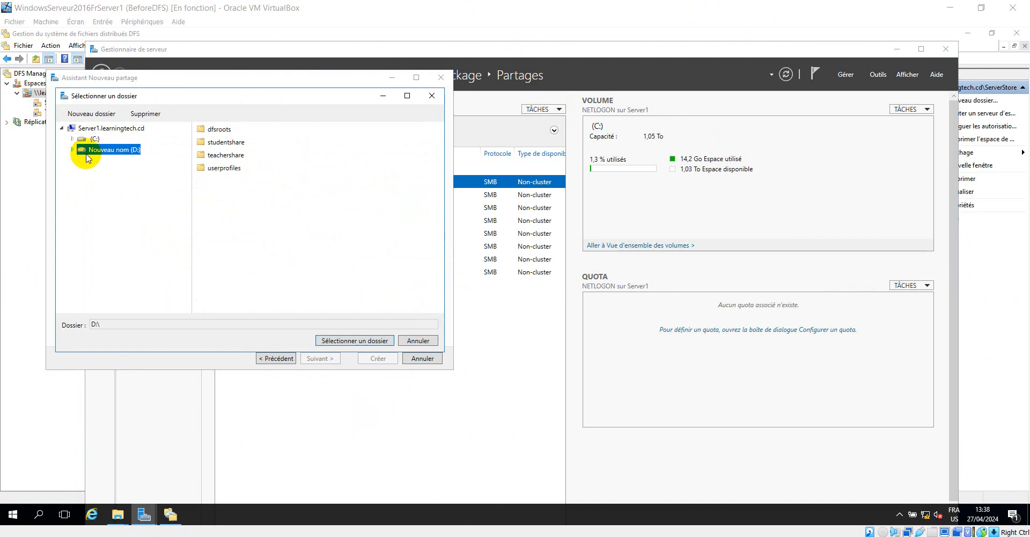
{"action": "left_click", "coordinate": [93, 114]}
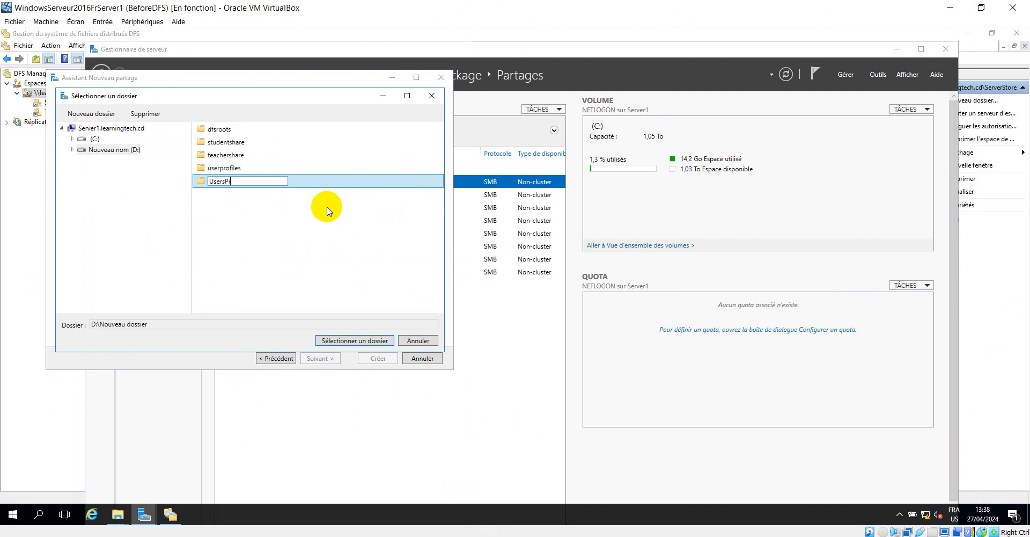
{"action": "type", "text": "s"}
{"action": "left_click", "coordinate": [321, 180]}
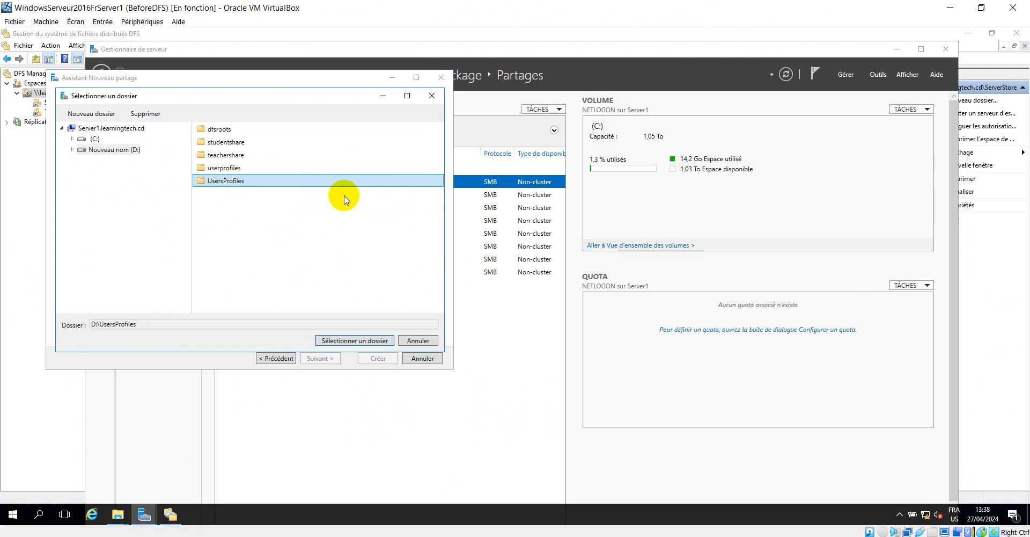
Use D:\UsersProfiles, keep share name UsersProfiles and default settings through to permissions
{"action": "left_click", "coordinate": [346, 344]}
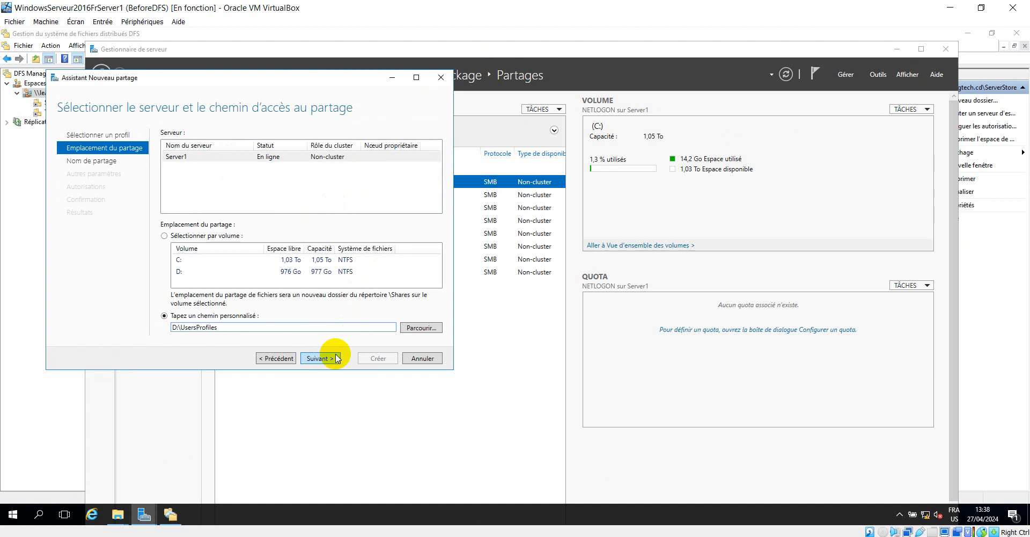
{"action": "left_click", "coordinate": [330, 358]}
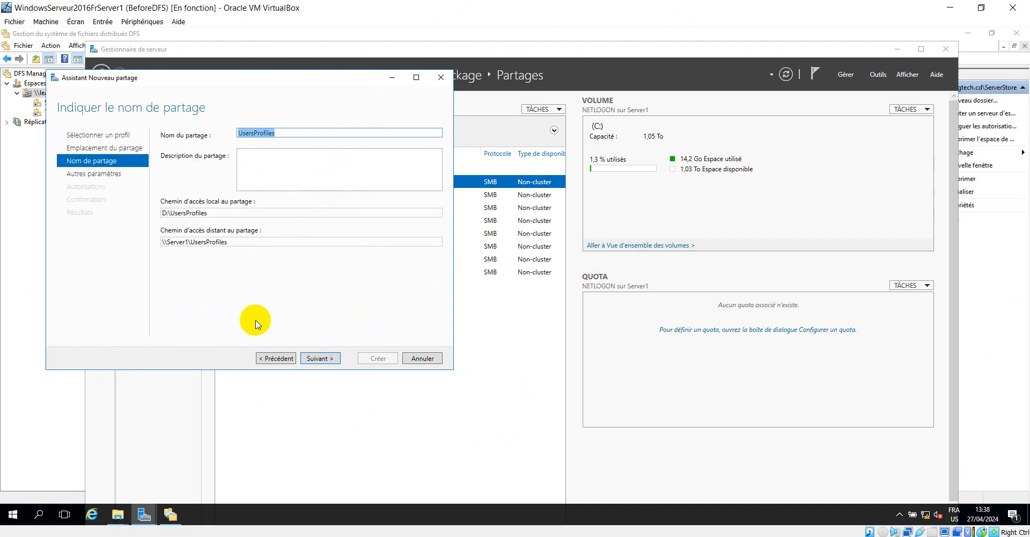
{"action": "left_click", "coordinate": [318, 358]}
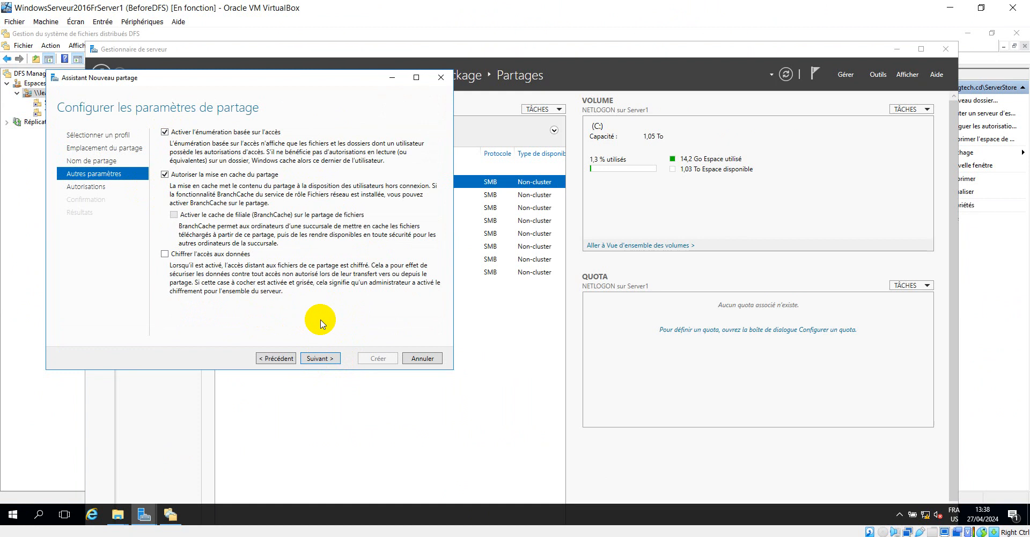
{"action": "left_click", "coordinate": [328, 359]}
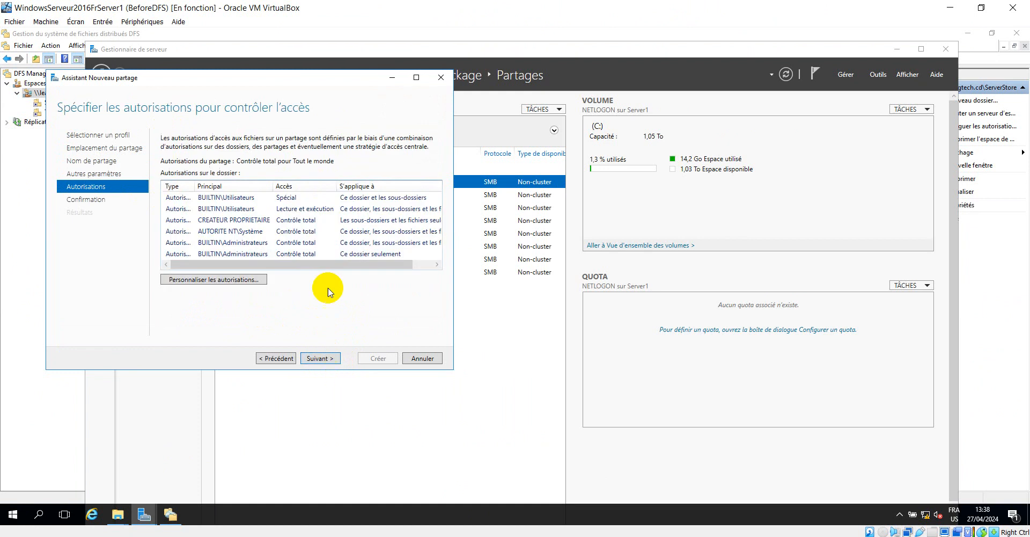
Disable inheritance on UsersProfiles, converting inherited permissions into explicit entries
{"action": "left_click", "coordinate": [245, 279]}
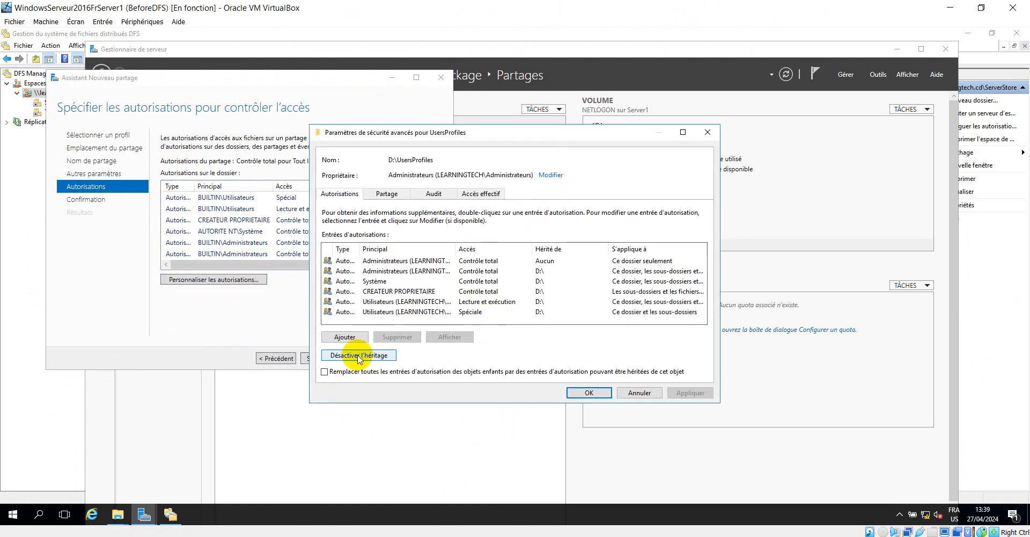
{"action": "left_click", "coordinate": [358, 355]}
{"action": "left_click", "coordinate": [475, 262]}
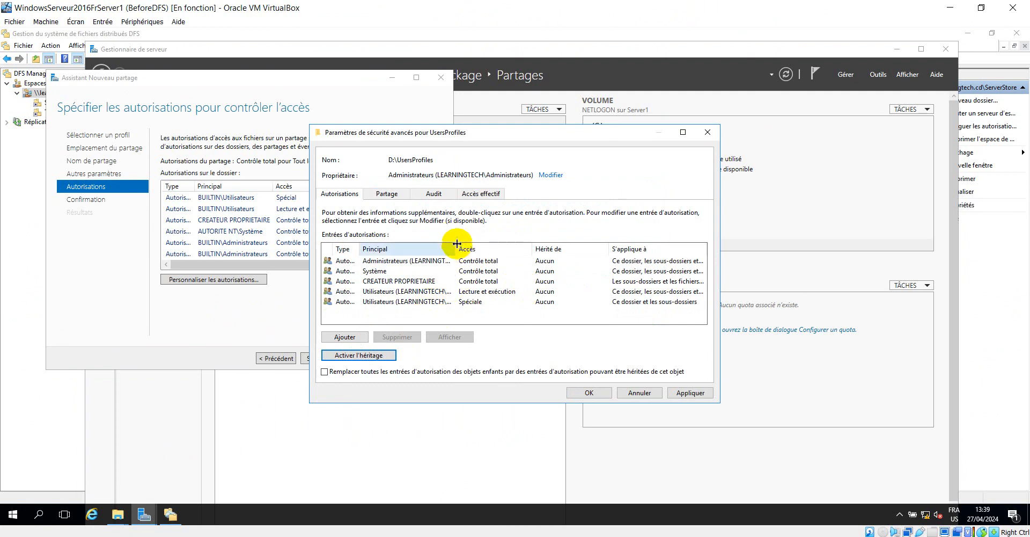
{"action": "left_click_drag", "start_coordinate": [455, 247], "coordinate": [512, 246]}
Remove both Utilisateurs entries and start a new permission entry
{"action": "left_click", "coordinate": [440, 290]}
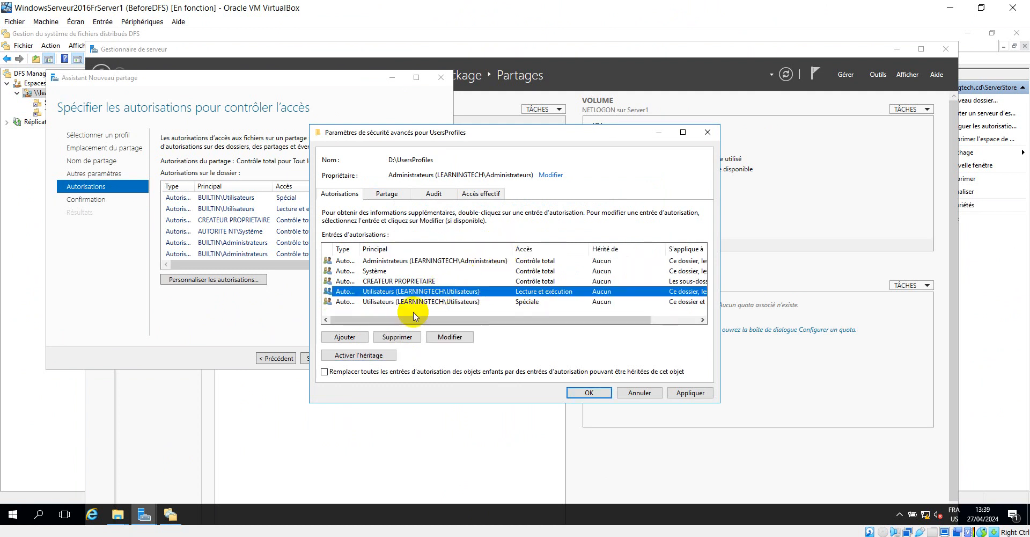
{"action": "left_click", "coordinate": [397, 337]}
{"action": "left_click", "coordinate": [432, 291]}
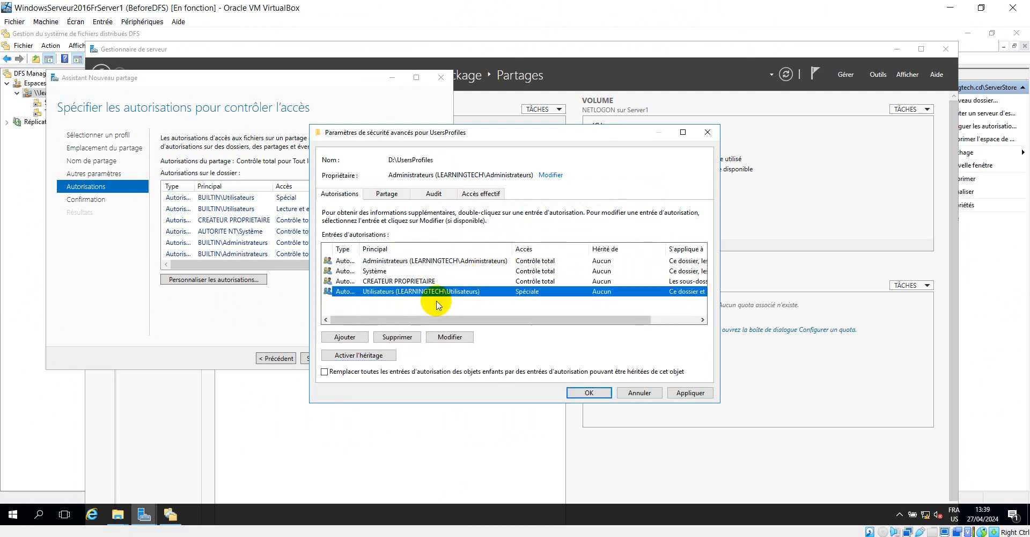
{"action": "left_click", "coordinate": [402, 337]}
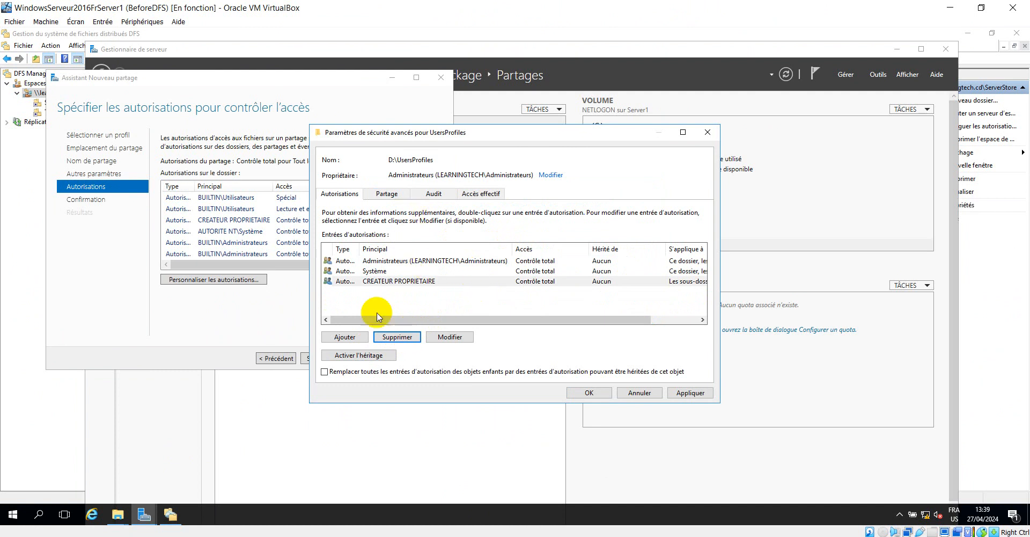
{"action": "left_click", "coordinate": [345, 341]}
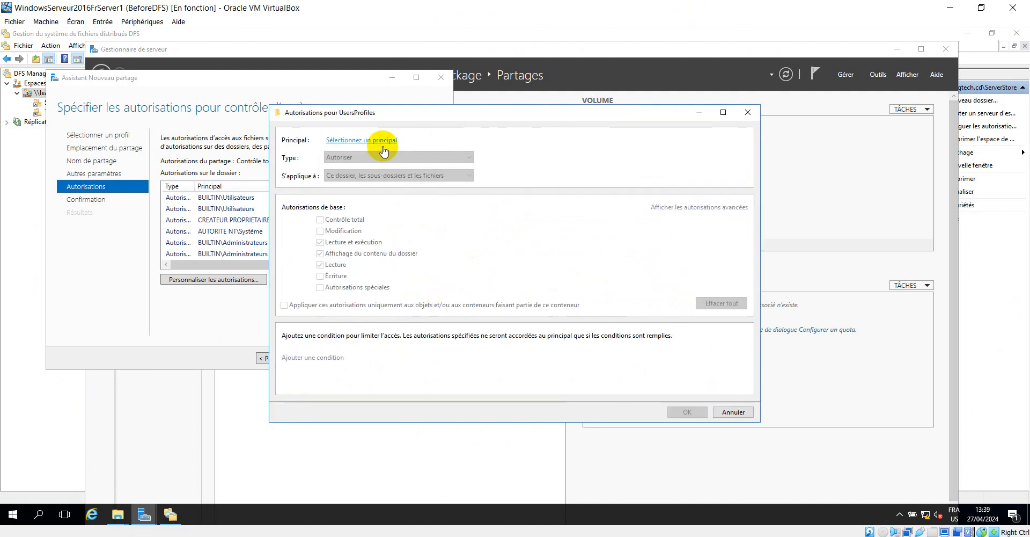
Enter Utilisateurs as the principal name and check it against the domain
{"action": "left_click", "coordinate": [375, 143]}
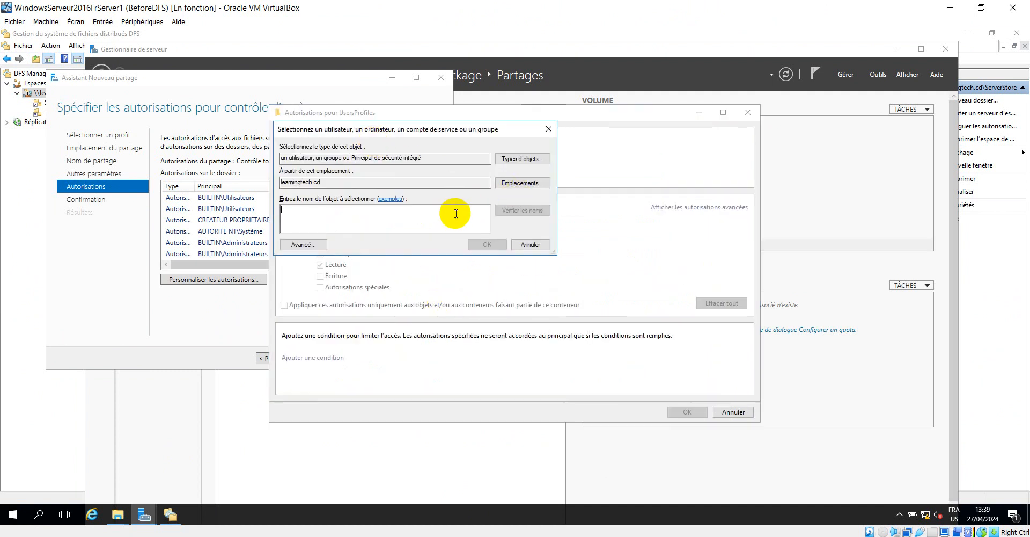
{"action": "type", "text": "Utilisateur"}
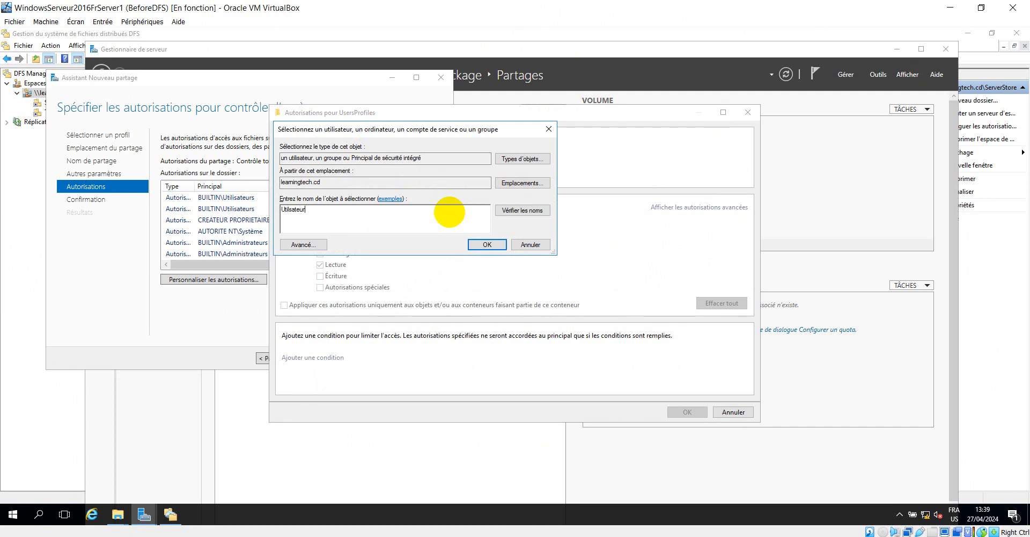
{"action": "type", "text": "s"}
{"action": "left_click", "coordinate": [533, 211]}
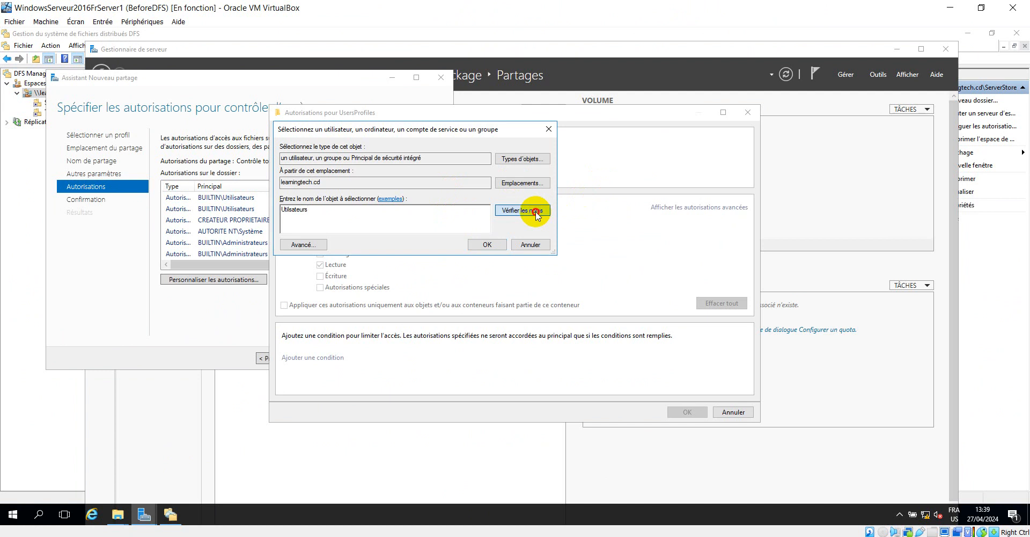
{"action": "left_click", "coordinate": [396, 202]}
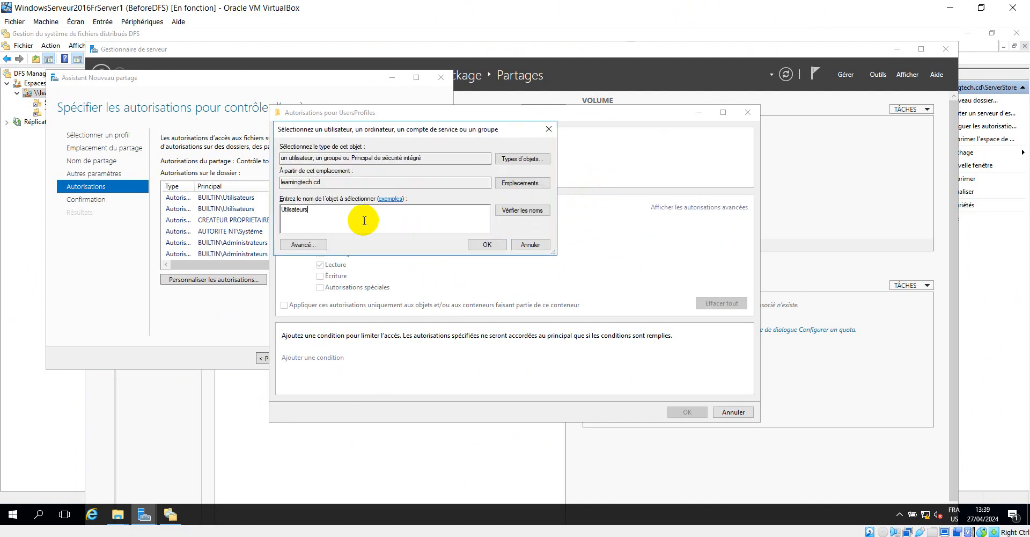
{"action": "left_click_drag", "start_coordinate": [322, 213], "coordinate": [285, 210]}
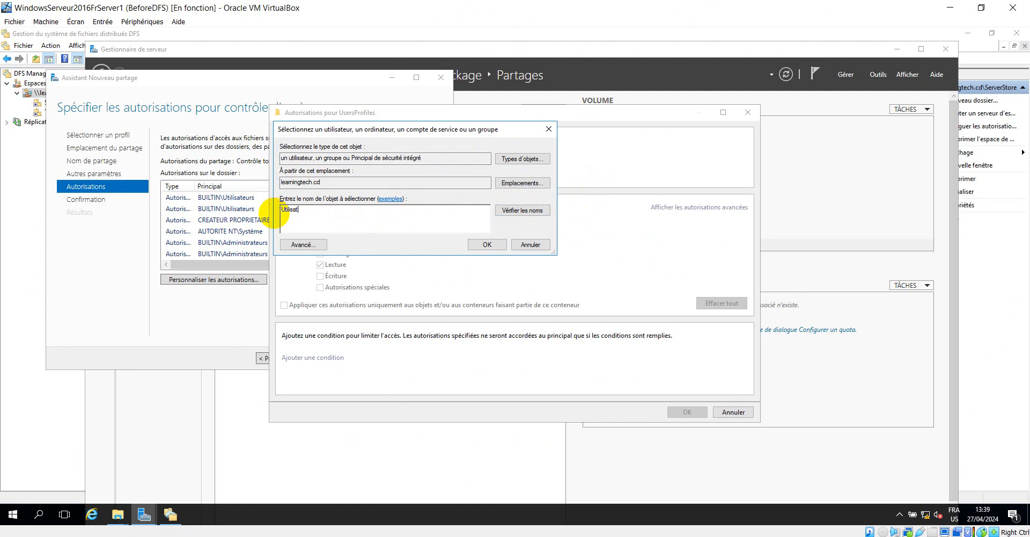
{"action": "type", "text": "s"}
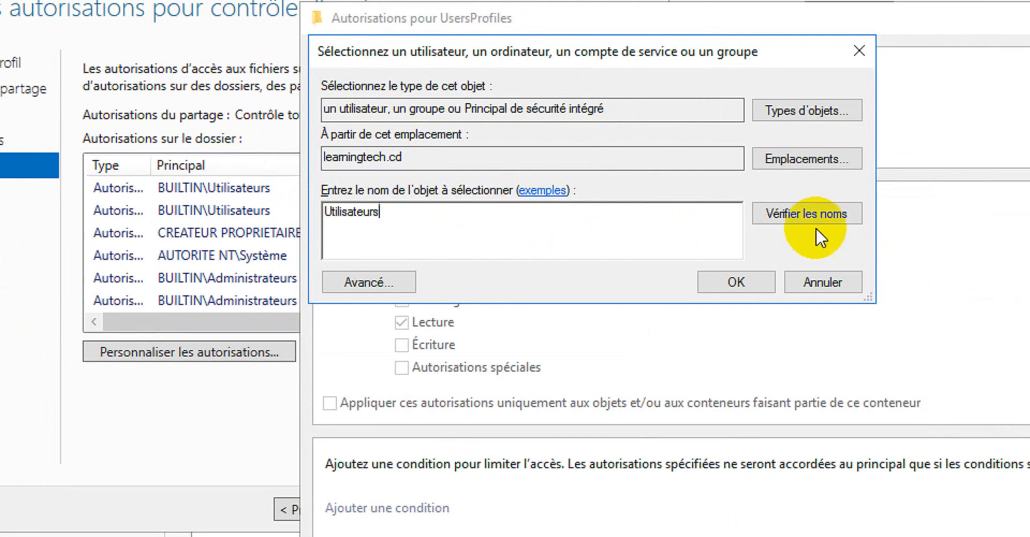
{"action": "left_click", "coordinate": [805, 216]}
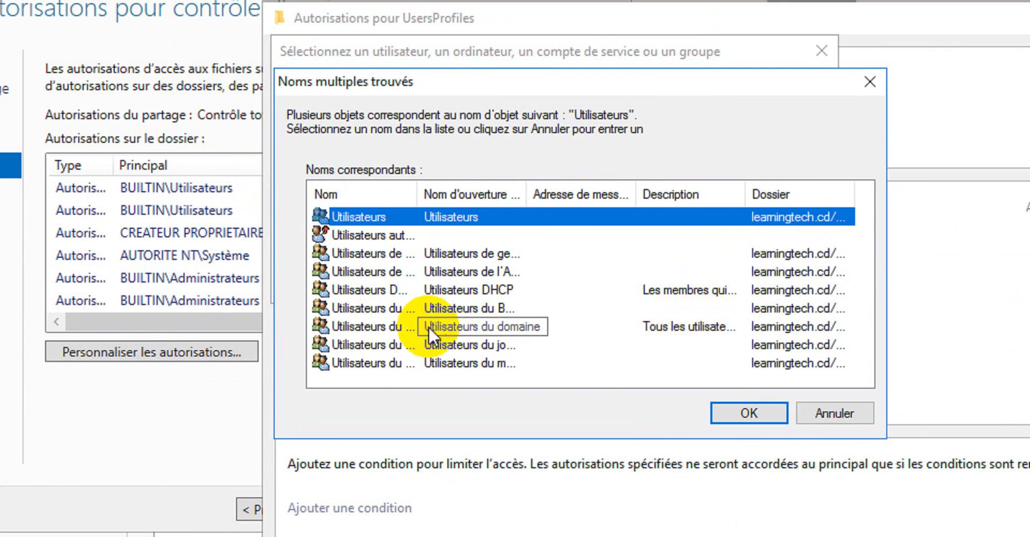
Choose Utilisateurs du domaine from the matches and confirm it as the principal
{"action": "left_click_drag", "start_coordinate": [419, 202], "coordinate": [489, 201]}
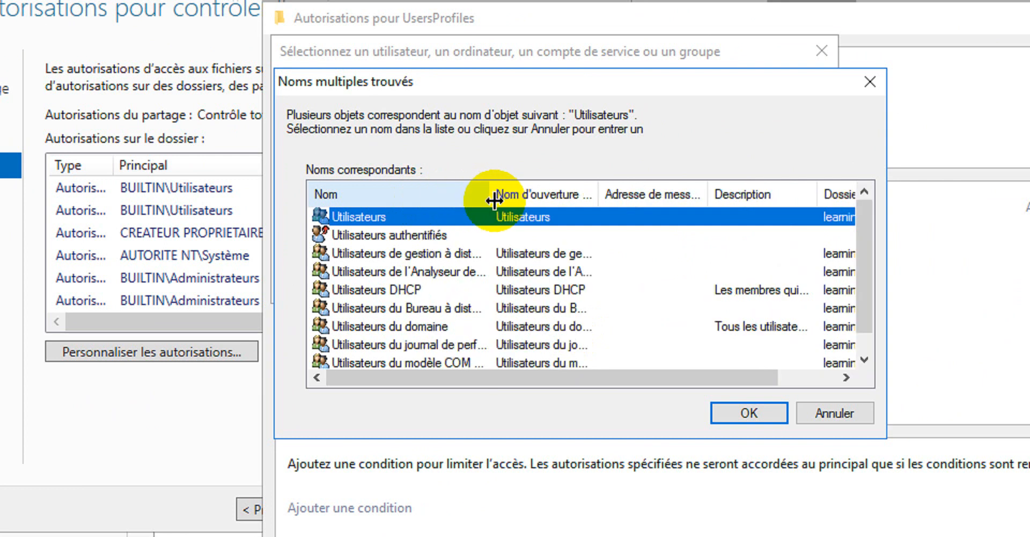
{"action": "left_click", "coordinate": [419, 327]}
{"action": "left_click_drag", "start_coordinate": [751, 378], "coordinate": [864, 365]}
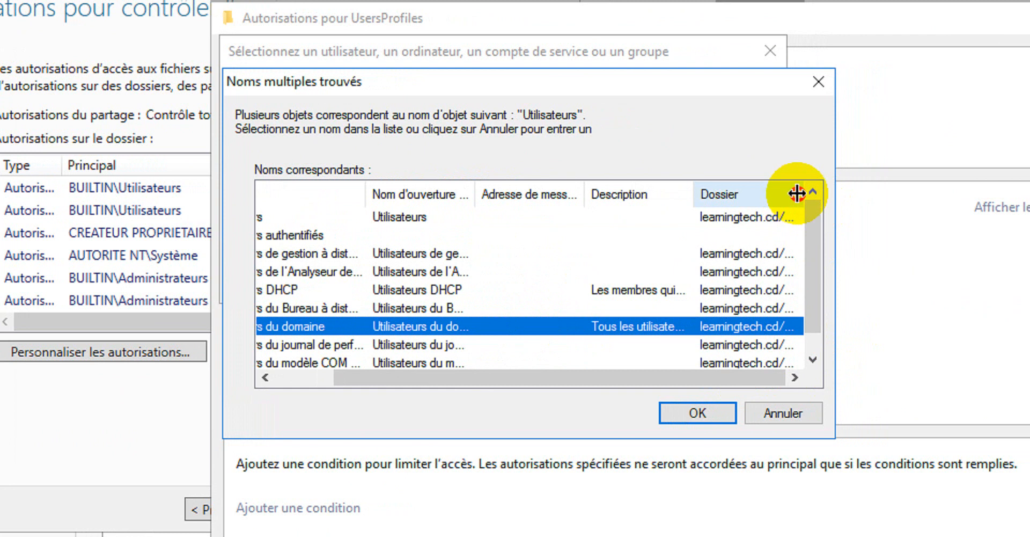
{"action": "left_click_drag", "start_coordinate": [797, 193], "coordinate": [891, 195]}
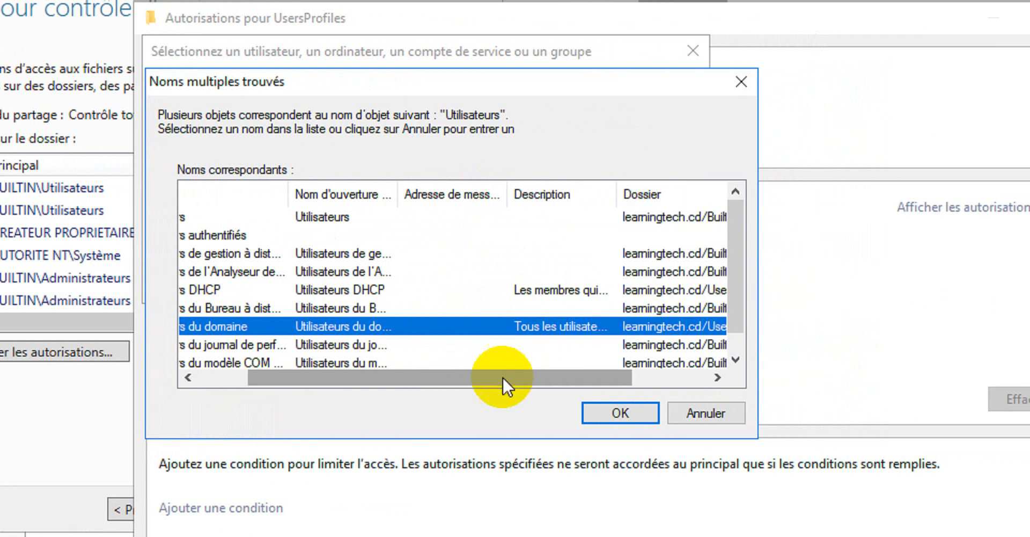
{"action": "left_click_drag", "start_coordinate": [502, 378], "coordinate": [406, 368]}
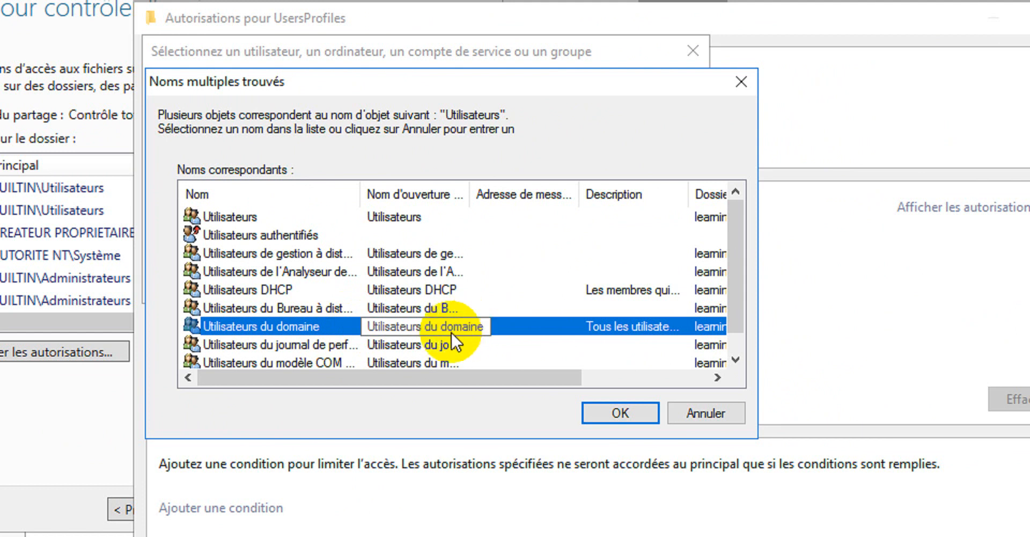
{"action": "left_click", "coordinate": [623, 411]}
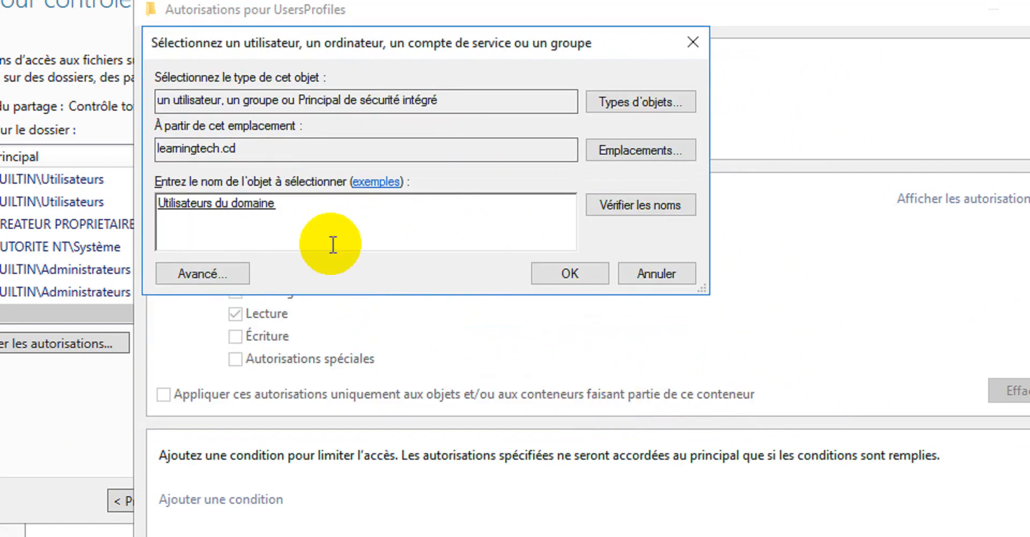
{"action": "left_click", "coordinate": [569, 273]}
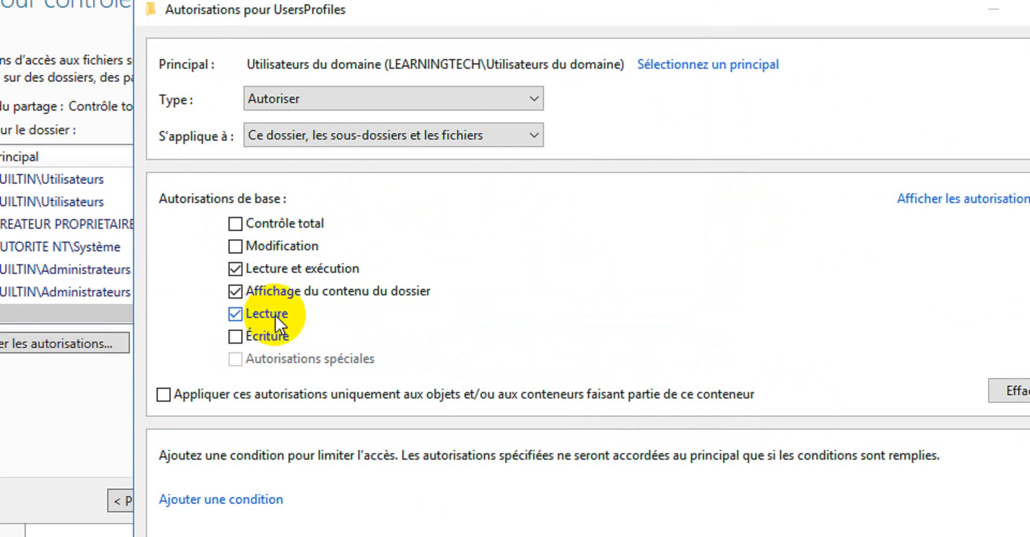
Limit the entry to this folder only with special read and create-folder rights, and apply
{"action": "left_click", "coordinate": [308, 134]}
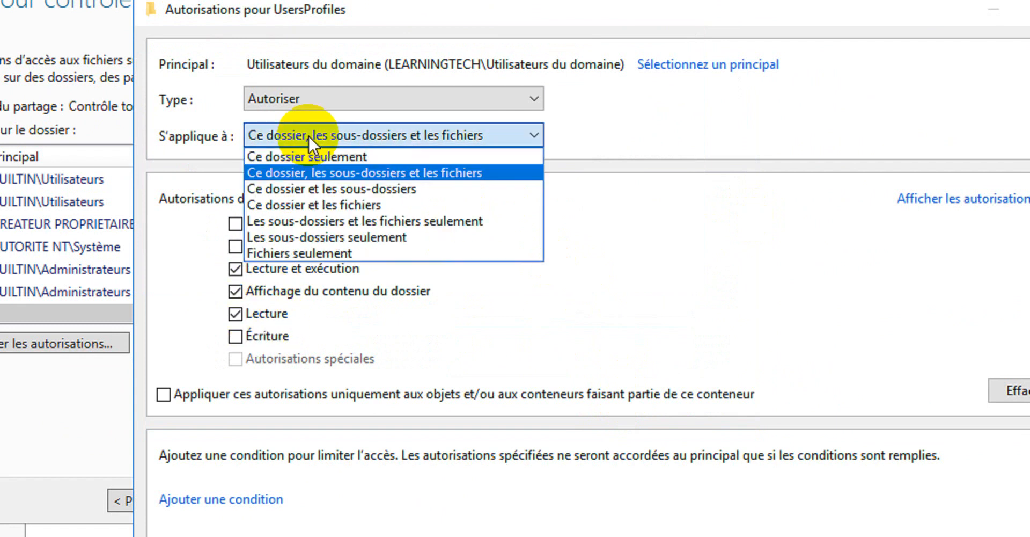
{"action": "left_click", "coordinate": [308, 157]}
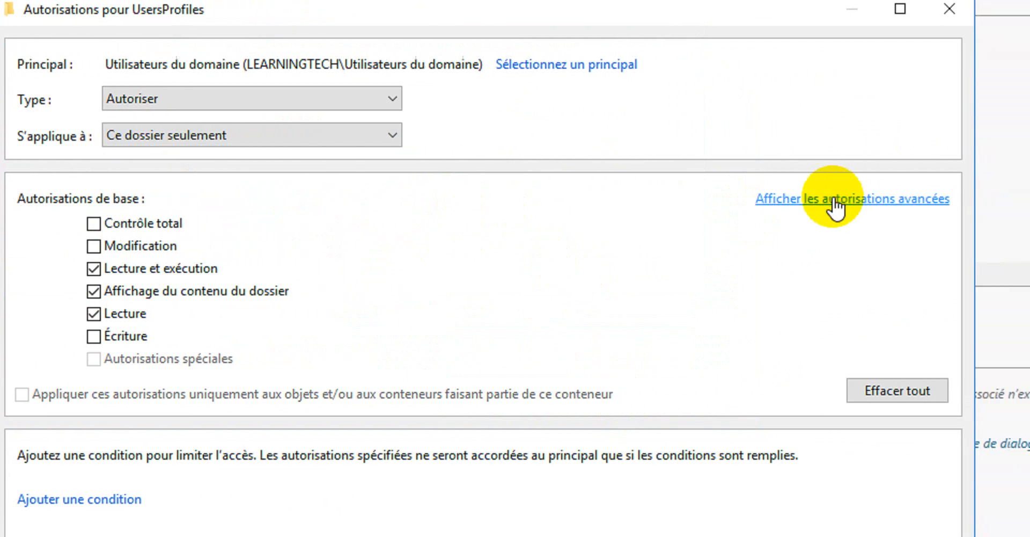
{"action": "left_click", "coordinate": [966, 199]}
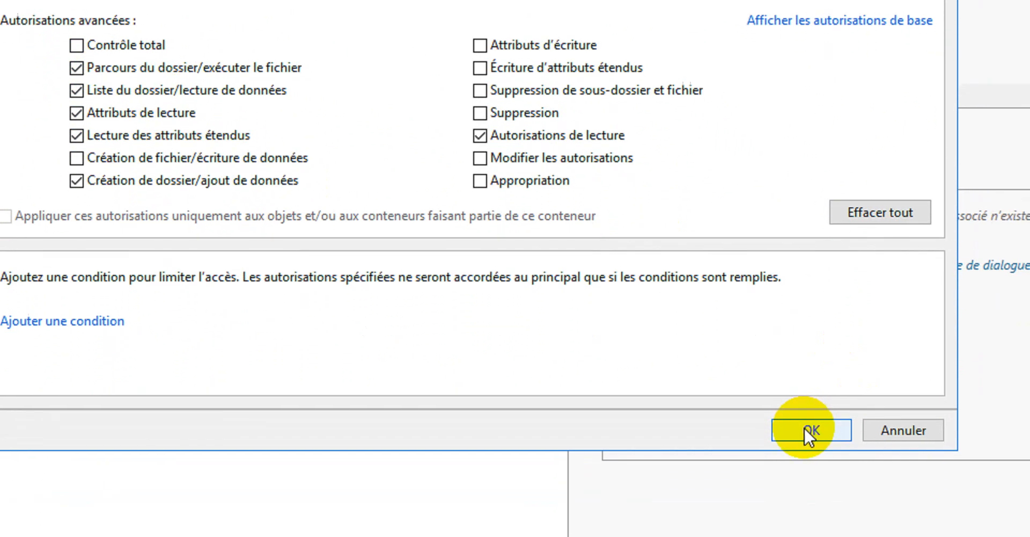
{"action": "left_click", "coordinate": [808, 429]}
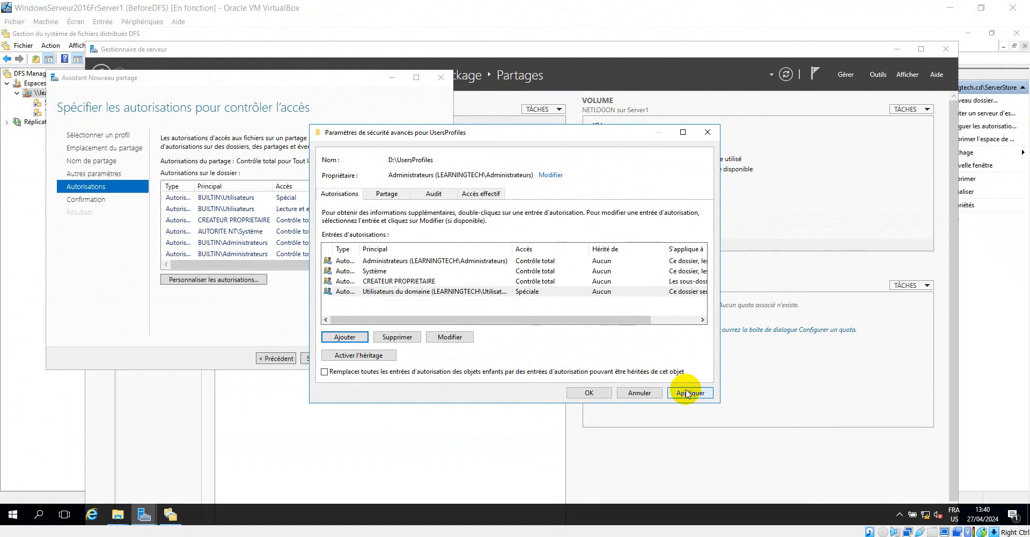
{"action": "left_click", "coordinate": [687, 392]}
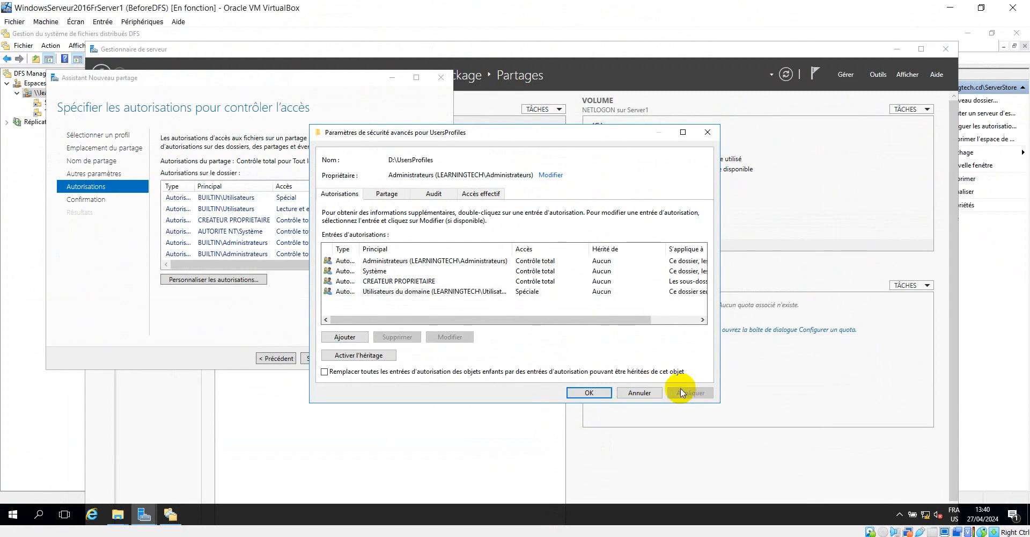
Confirm the security settings and create the UsersProfiles share on D:\UsersProfiles
{"action": "left_click", "coordinate": [589, 392]}
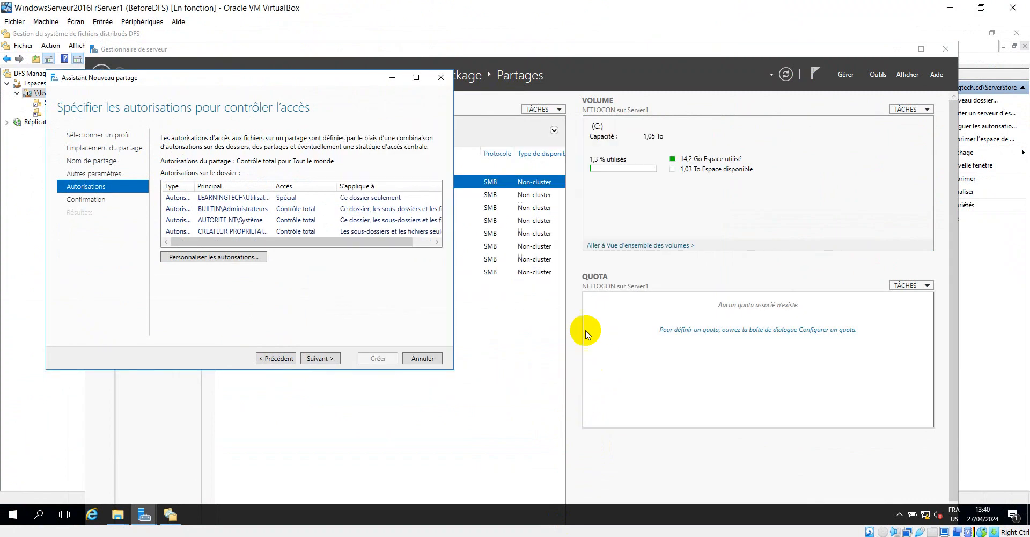
{"action": "left_click", "coordinate": [325, 357]}
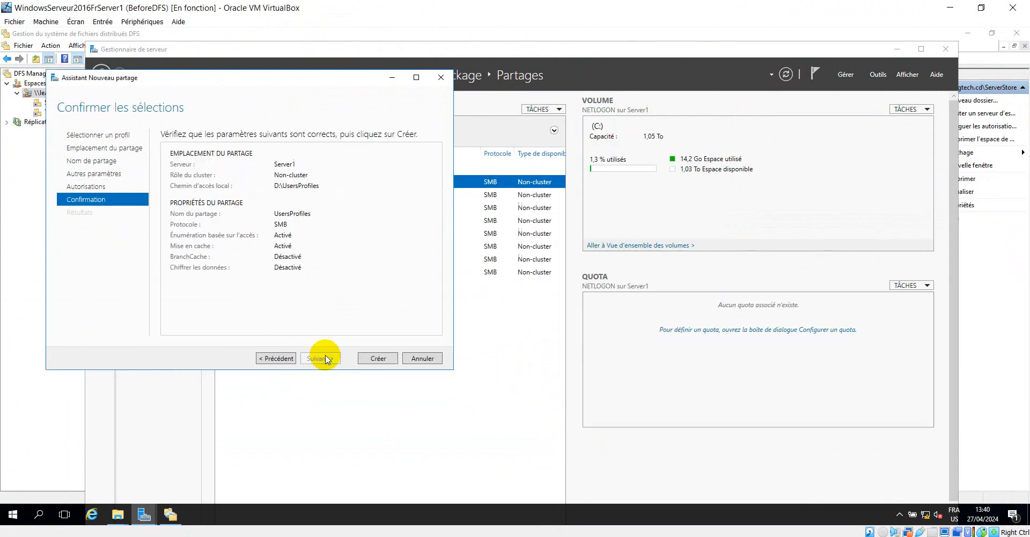
{"action": "left_click", "coordinate": [379, 358]}
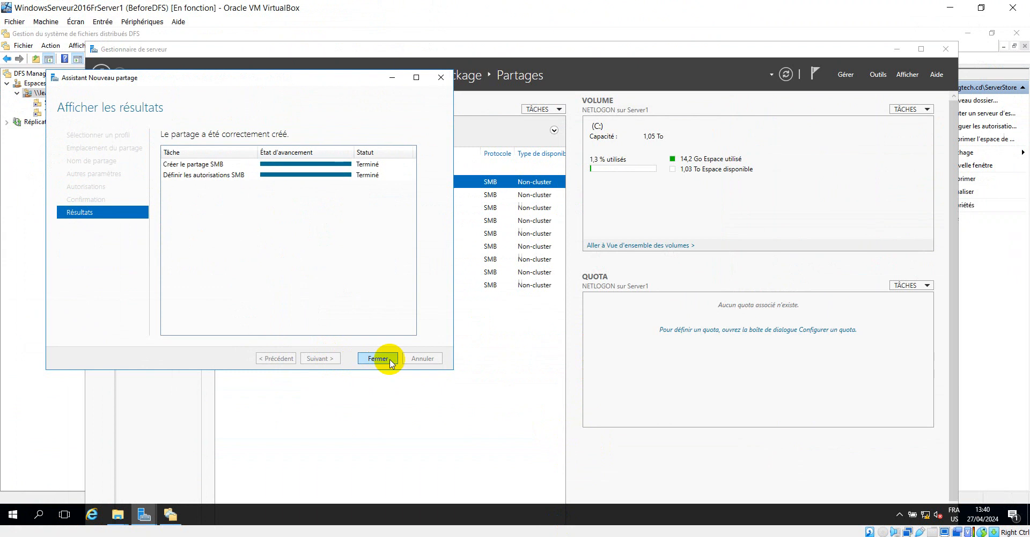
{"action": "left_click", "coordinate": [386, 360]}
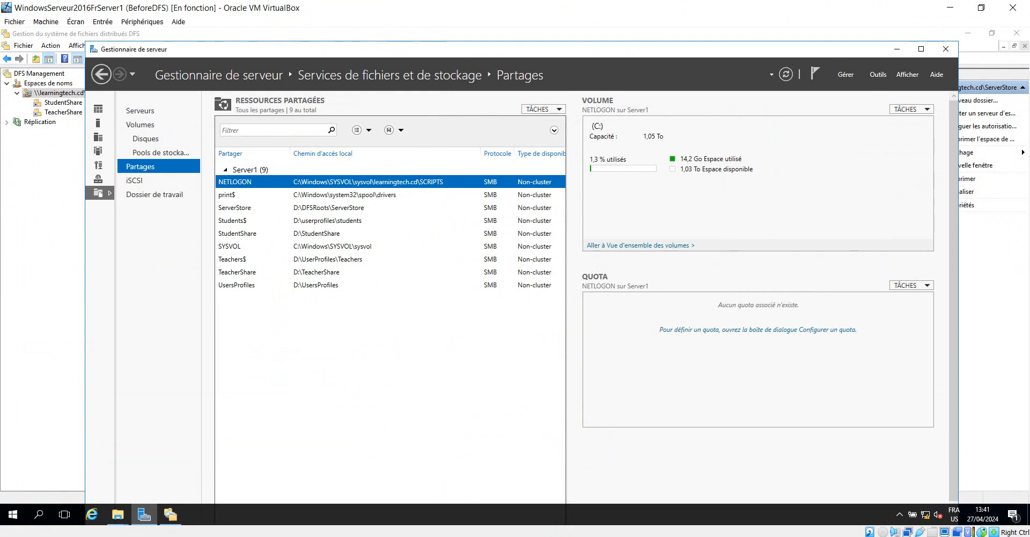
Start another new share and browse for a custom share path
{"action": "left_click", "coordinate": [559, 109]}
{"action": "left_click", "coordinate": [566, 123]}
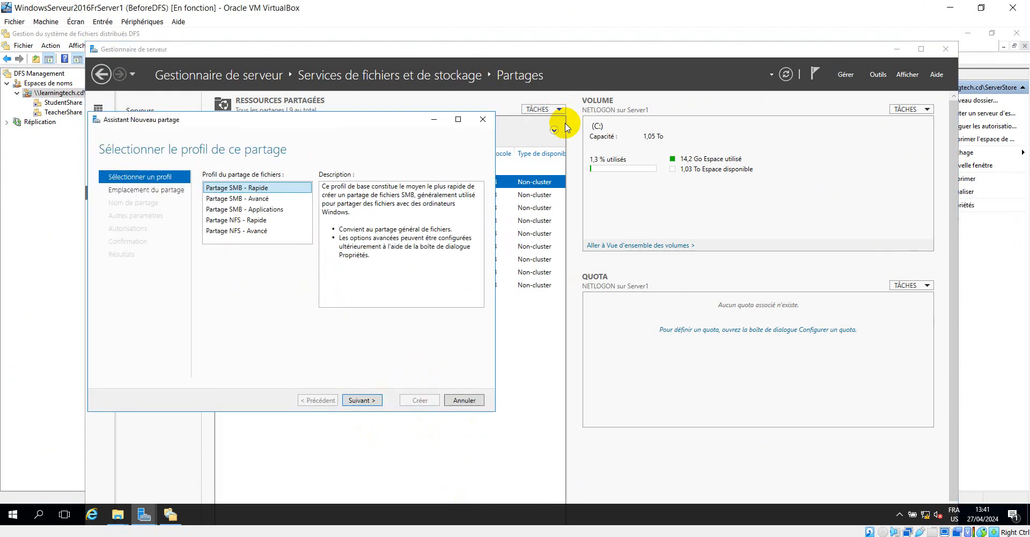
{"action": "left_click", "coordinate": [358, 400]}
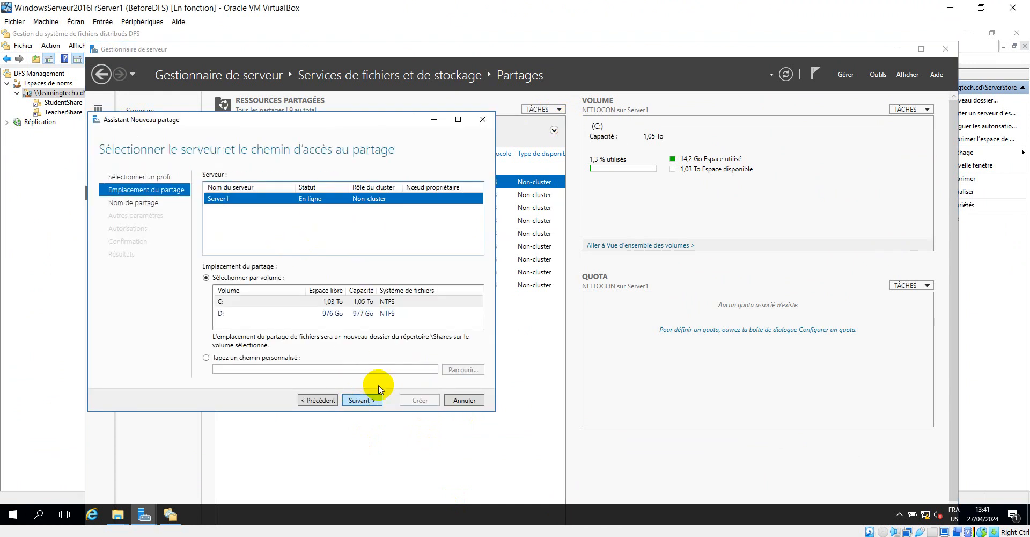
{"action": "left_click", "coordinate": [231, 357]}
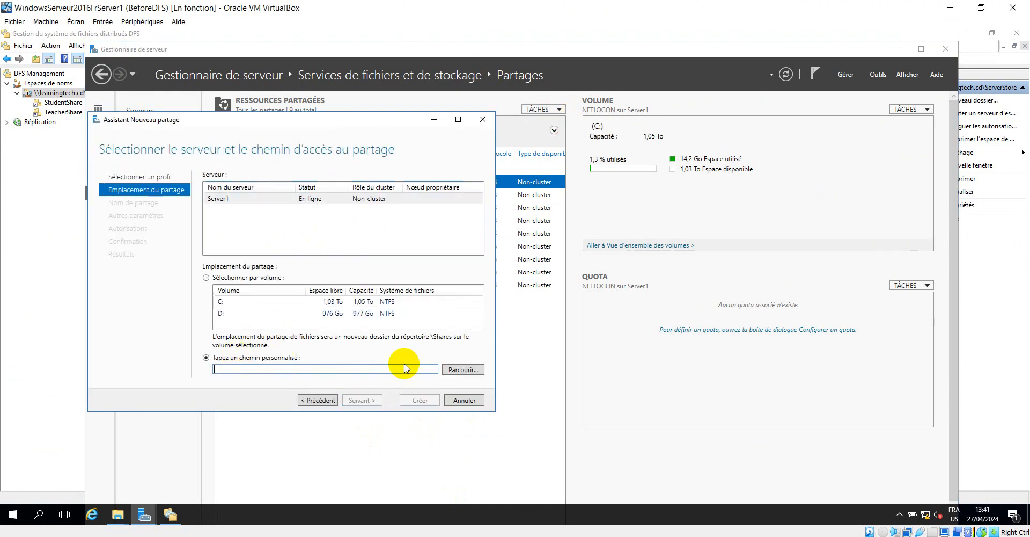
{"action": "left_click", "coordinate": [462, 370]}
Create a new folder named Tea inside D:\usersprofiles
{"action": "left_click", "coordinate": [144, 192]}
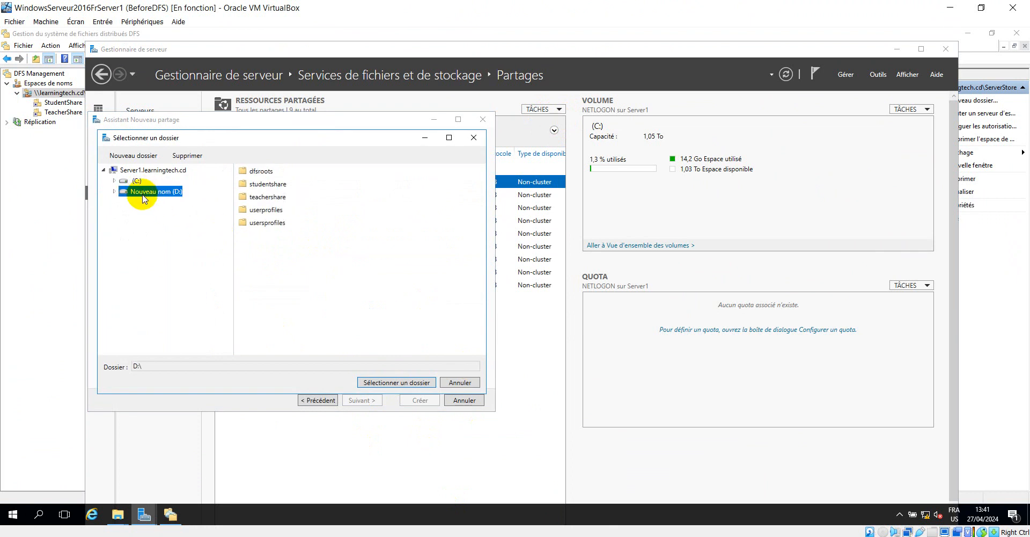
{"action": "double_click", "coordinate": [273, 223]}
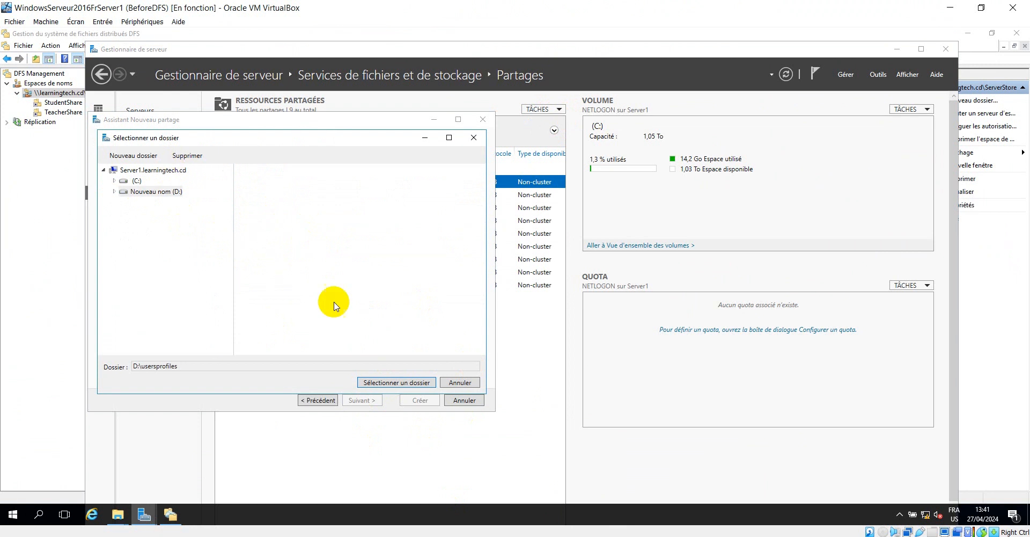
{"action": "left_click", "coordinate": [133, 156]}
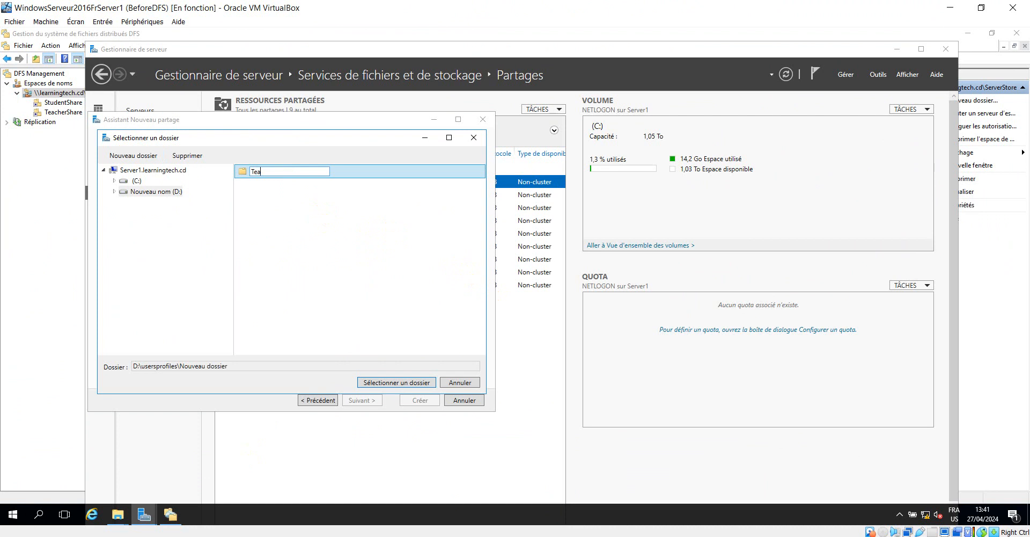
{"action": "left_click", "coordinate": [118, 514]}
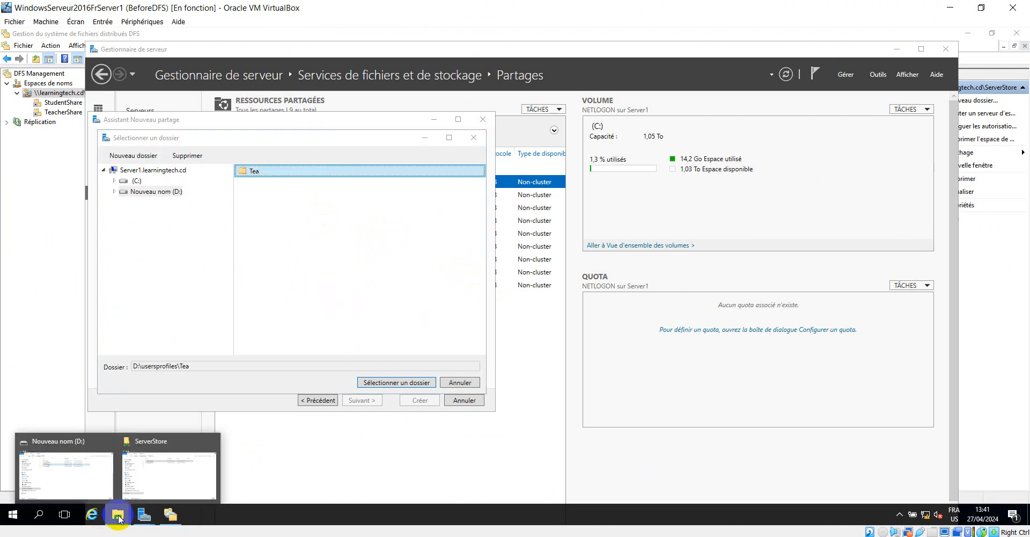
{"action": "left_click", "coordinate": [75, 472]}
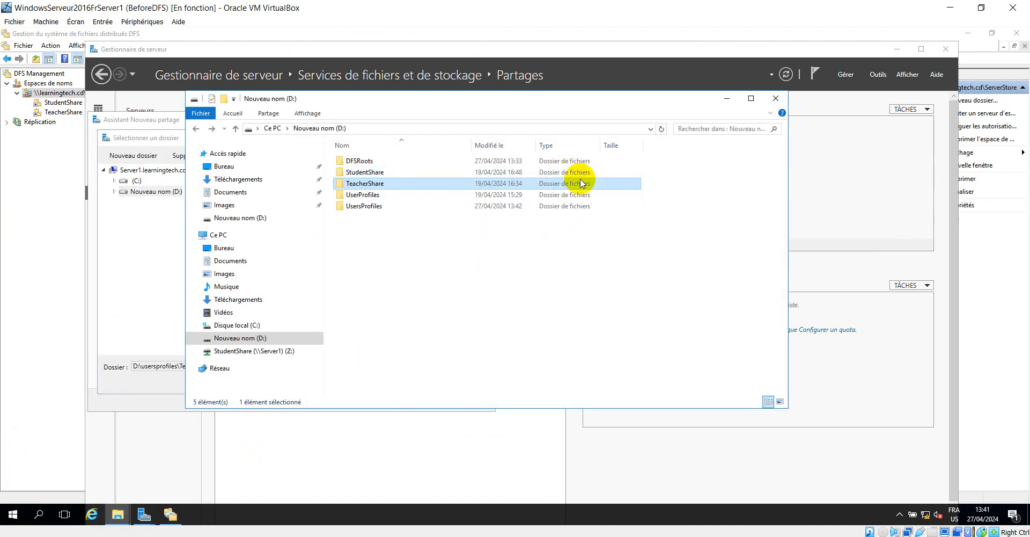
{"action": "double_click", "coordinate": [375, 194]}
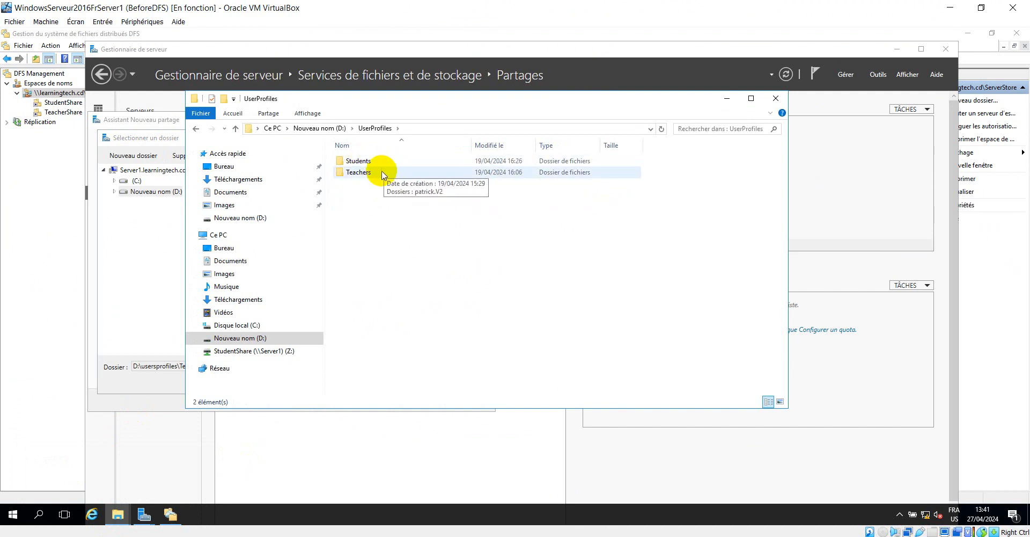
{"action": "left_click", "coordinate": [725, 100]}
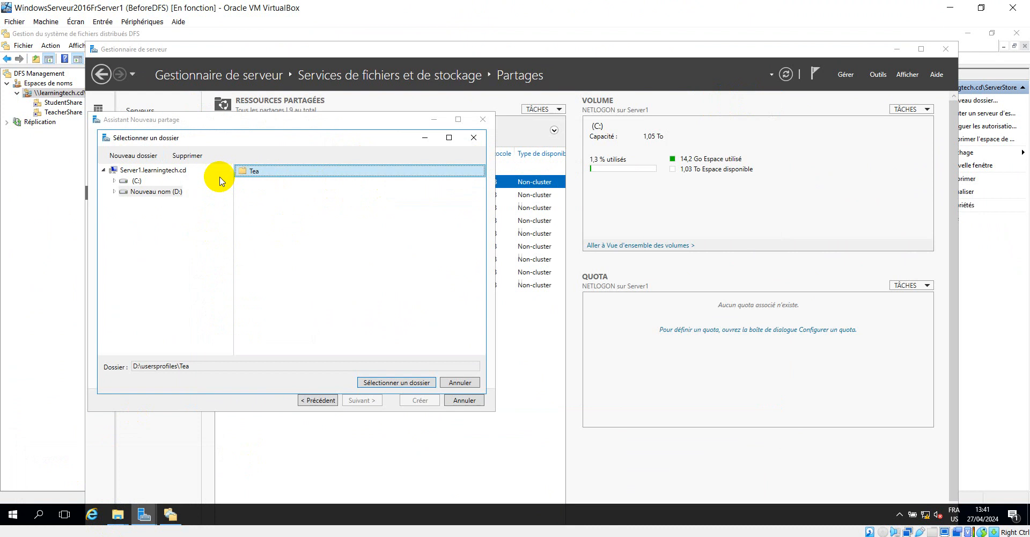
Delete the Tea folder and create a new folder named TeachersProfiles in D:\usersprofiles
{"action": "left_click", "coordinate": [187, 155]}
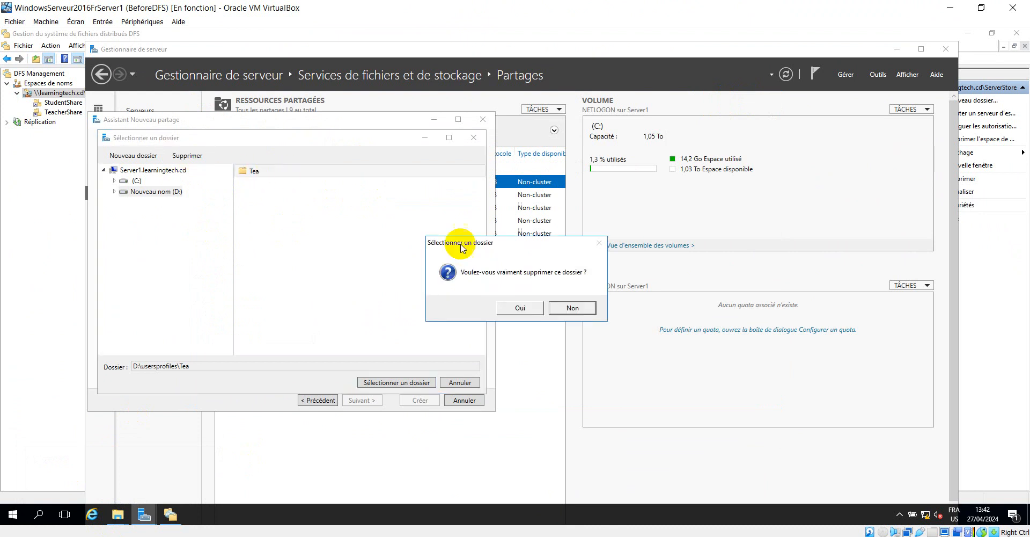
{"action": "left_click", "coordinate": [518, 307]}
{"action": "left_click", "coordinate": [132, 159]}
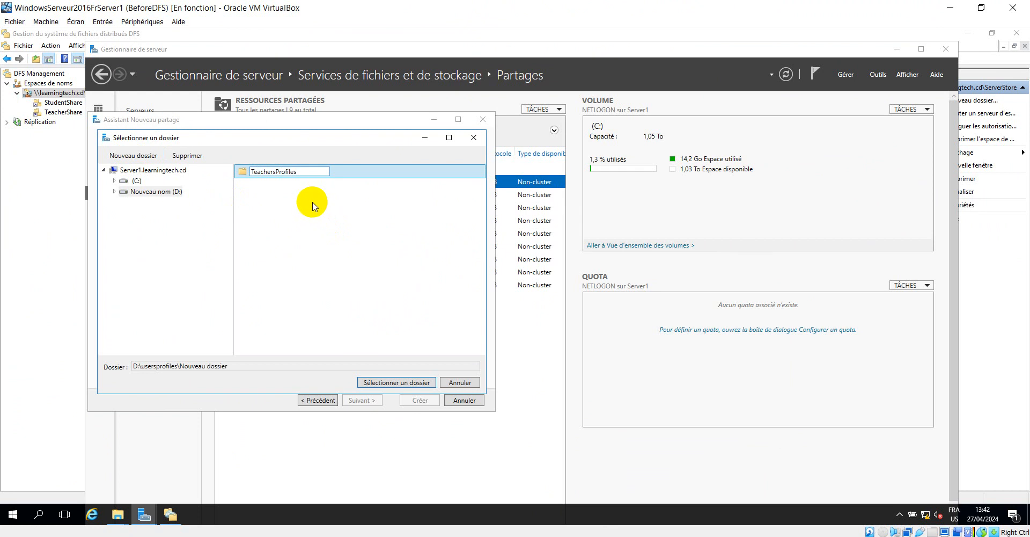
{"action": "left_click", "coordinate": [377, 171]}
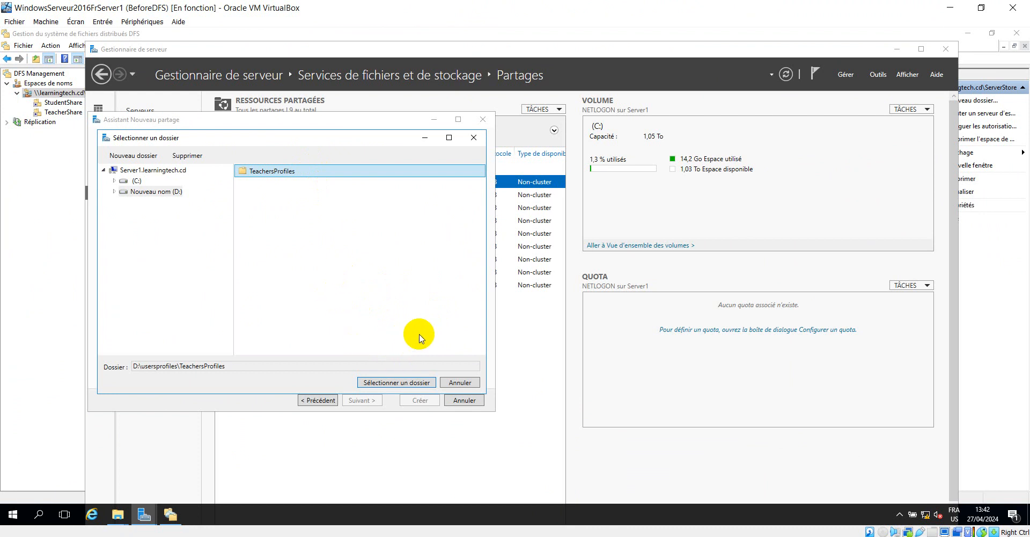
Share D:\usersprofiles\TeachersProfiles as TeachersProfiles with access-based enumeration enabled
{"action": "left_click", "coordinate": [416, 382]}
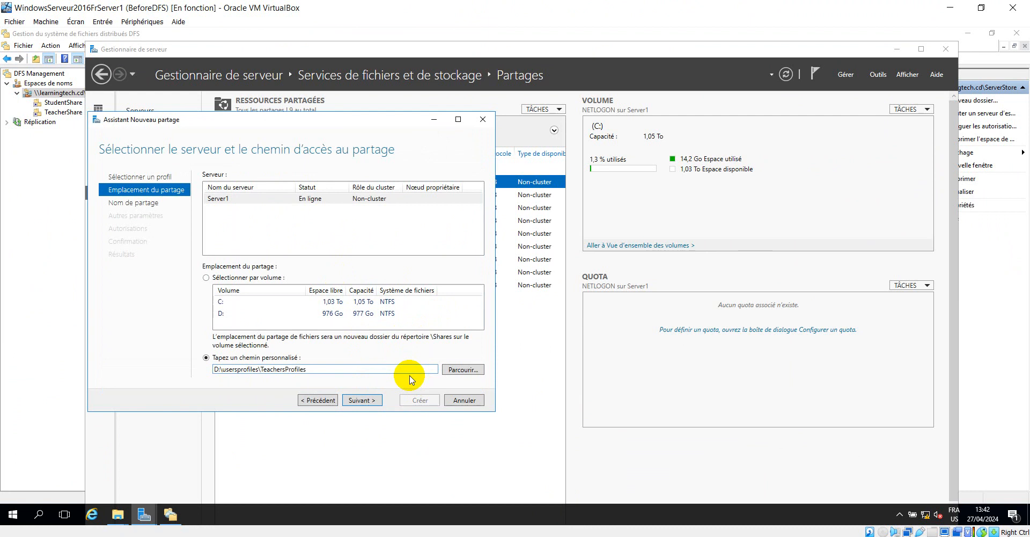
{"action": "left_click", "coordinate": [363, 400]}
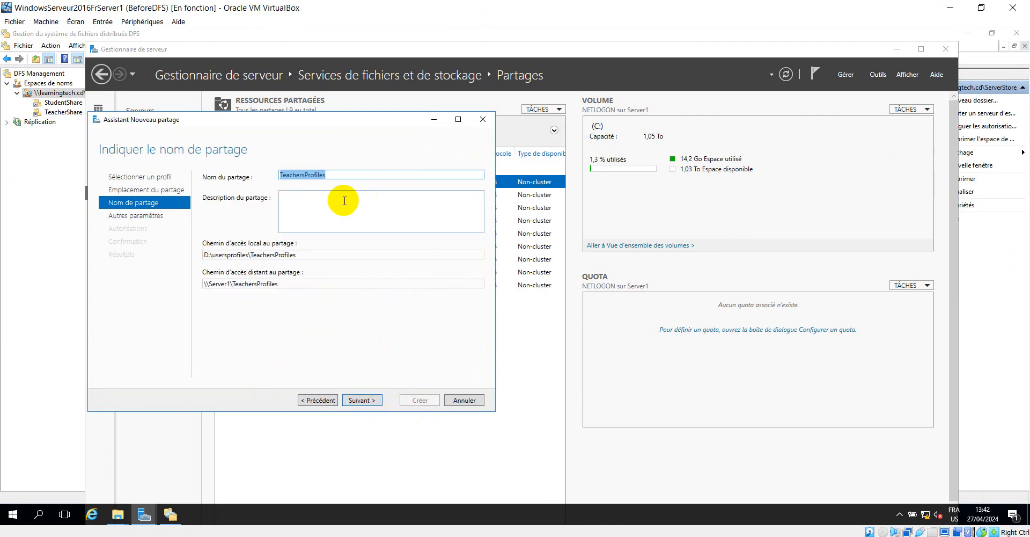
{"action": "left_click", "coordinate": [370, 398]}
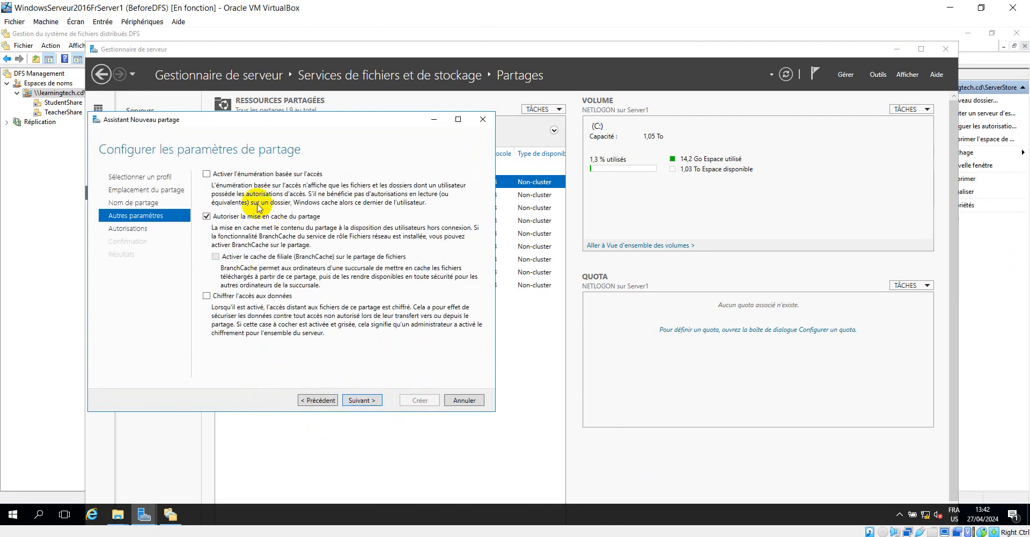
{"action": "left_click", "coordinate": [207, 174]}
{"action": "left_click", "coordinate": [365, 400]}
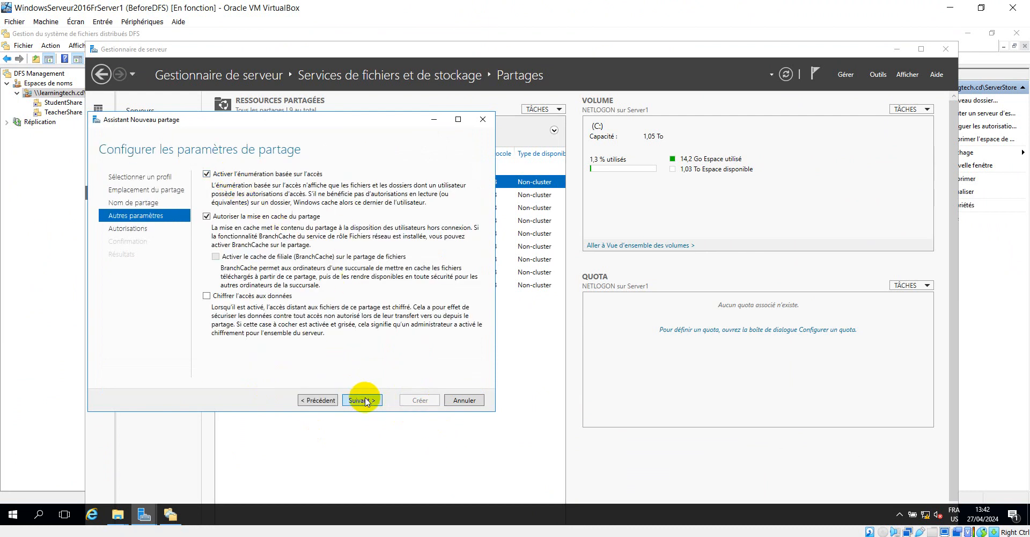
Disable inheritance on TeachersProfiles, converting inherited permissions into explicit entries
{"action": "left_click", "coordinate": [274, 293]}
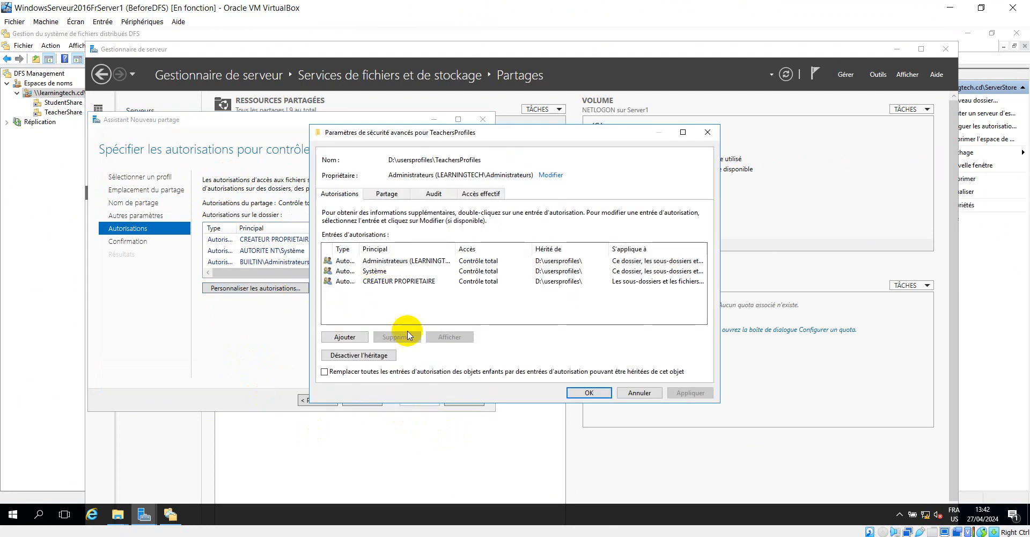
{"action": "left_click", "coordinate": [382, 355]}
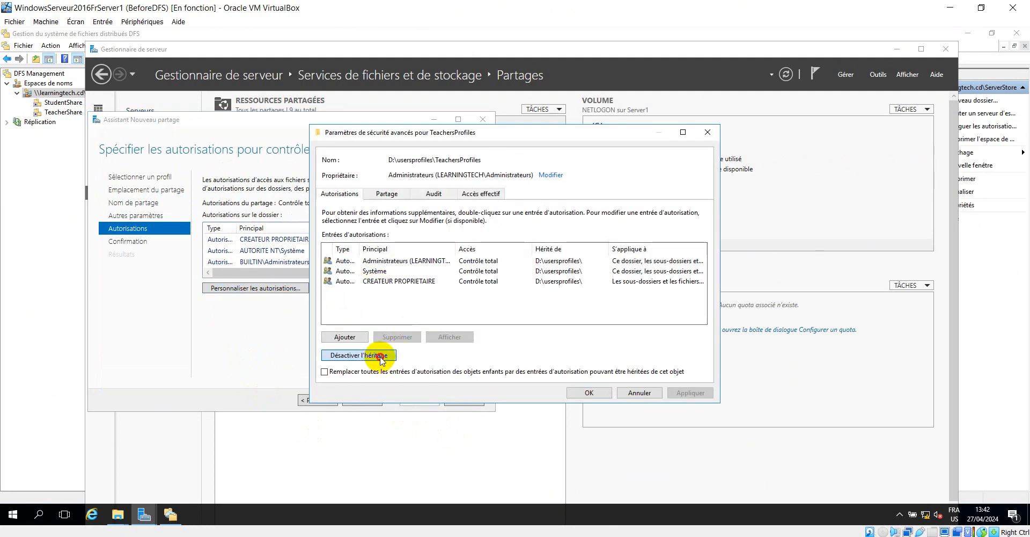
{"action": "left_click", "coordinate": [491, 261]}
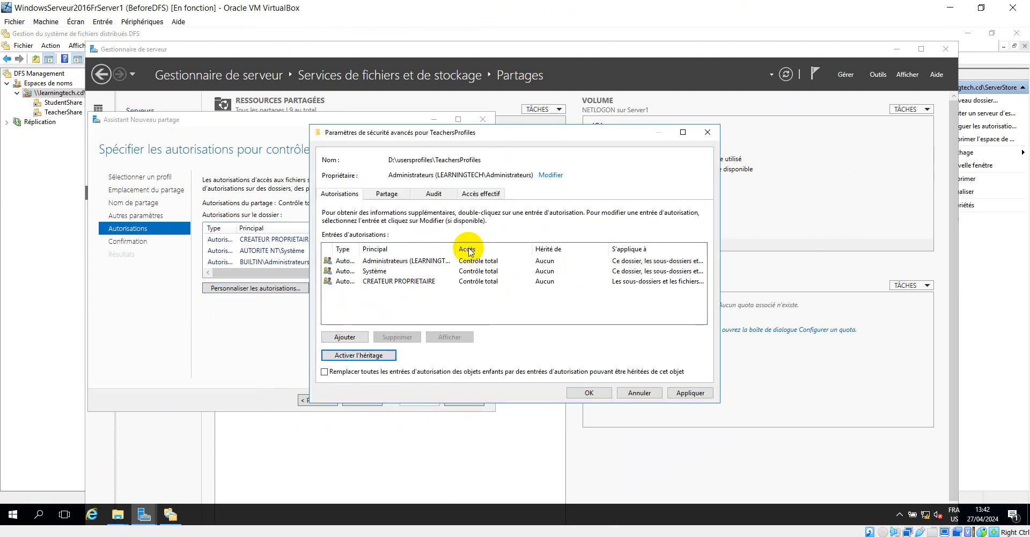
{"action": "left_click_drag", "start_coordinate": [455, 247], "coordinate": [525, 236]}
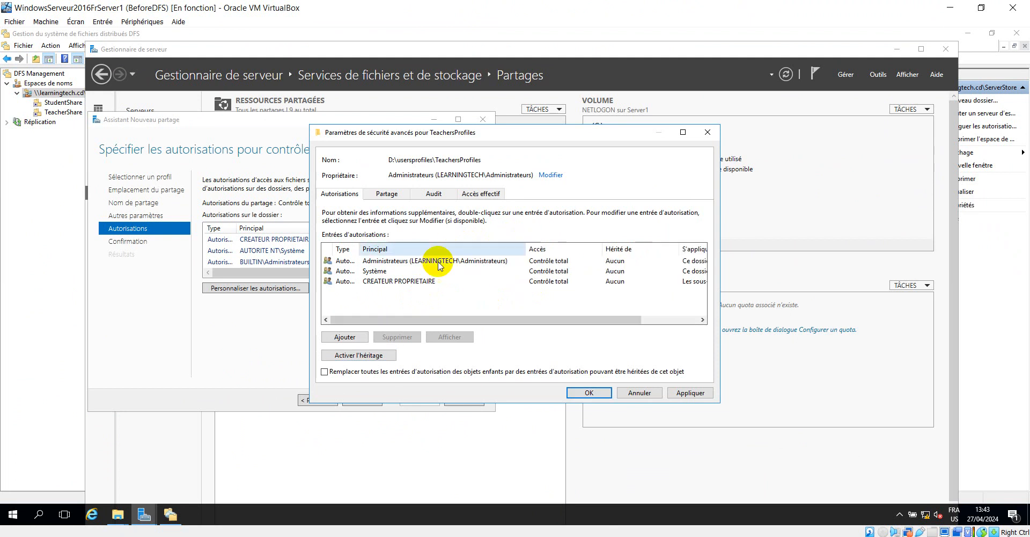
Add a new permission entry for the teachers group
{"action": "left_click", "coordinate": [346, 337]}
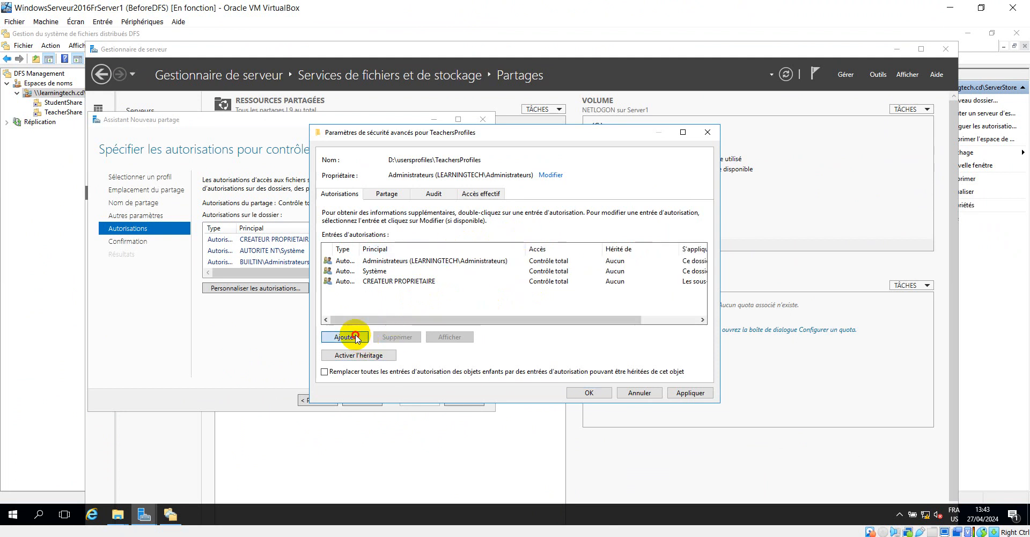
{"action": "left_click", "coordinate": [369, 140]}
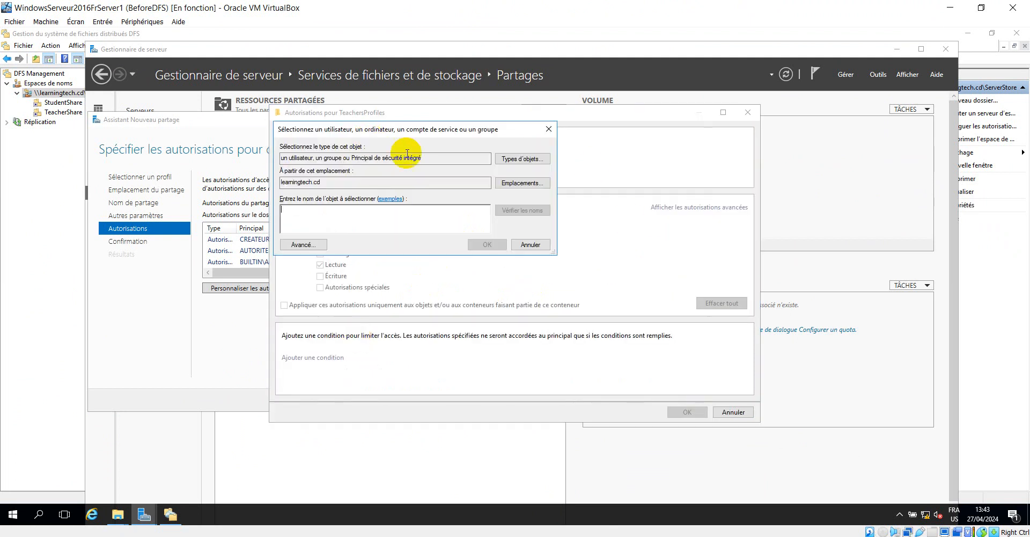
{"action": "type", "text": "teachers"}
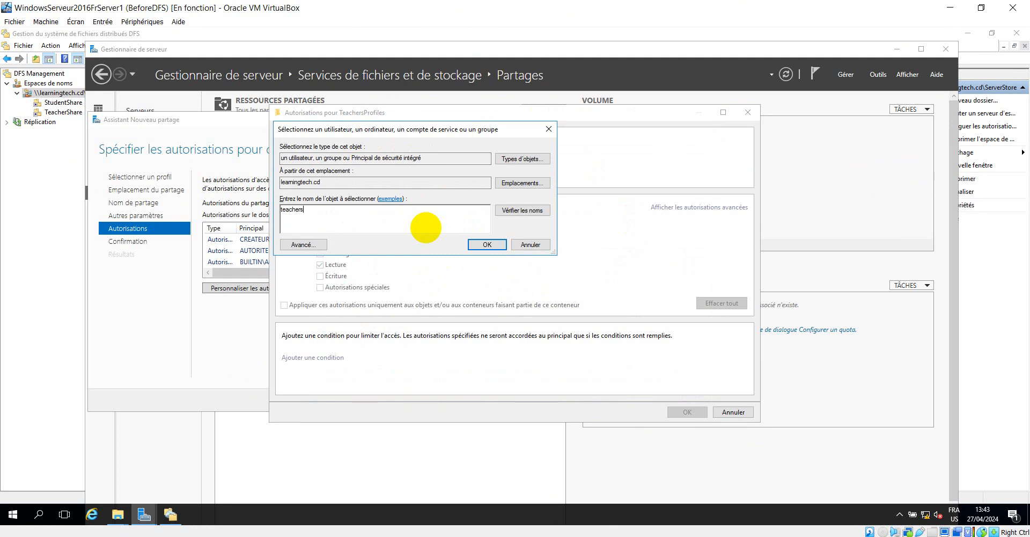
{"action": "left_click", "coordinate": [531, 210]}
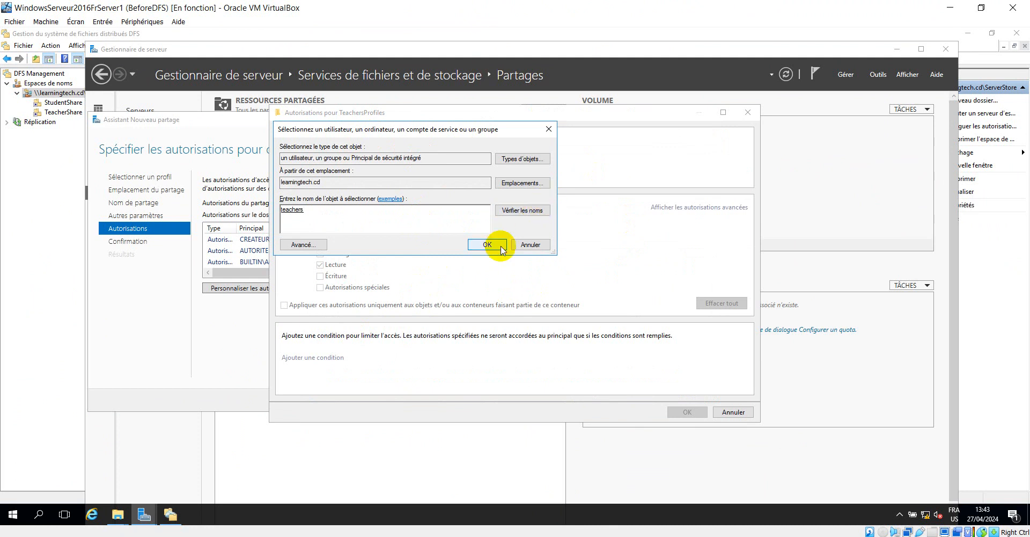
{"action": "left_click", "coordinate": [487, 244]}
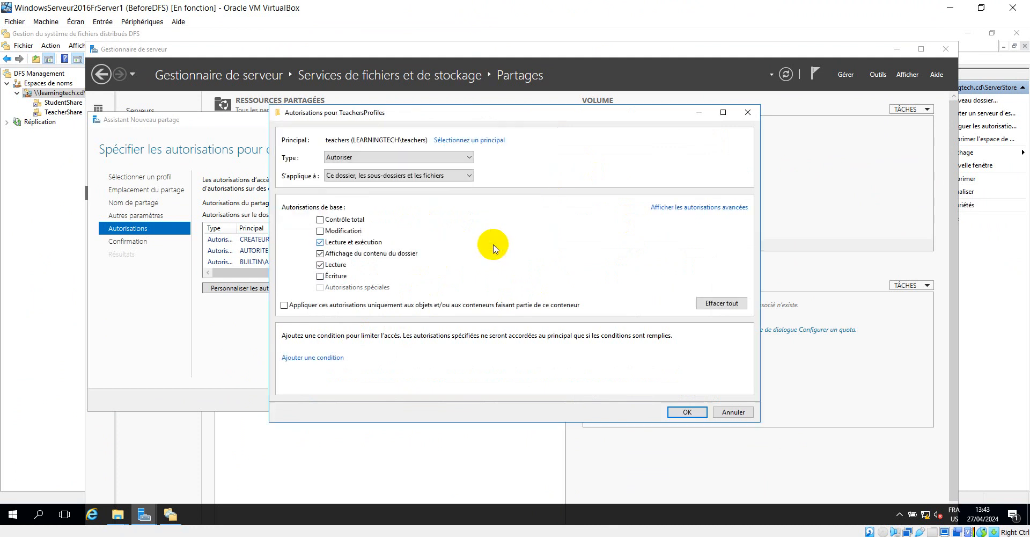
Limit teachers to this folder only with list and create-folders rights, and apply
{"action": "left_click", "coordinate": [320, 264]}
{"action": "left_click", "coordinate": [400, 176]}
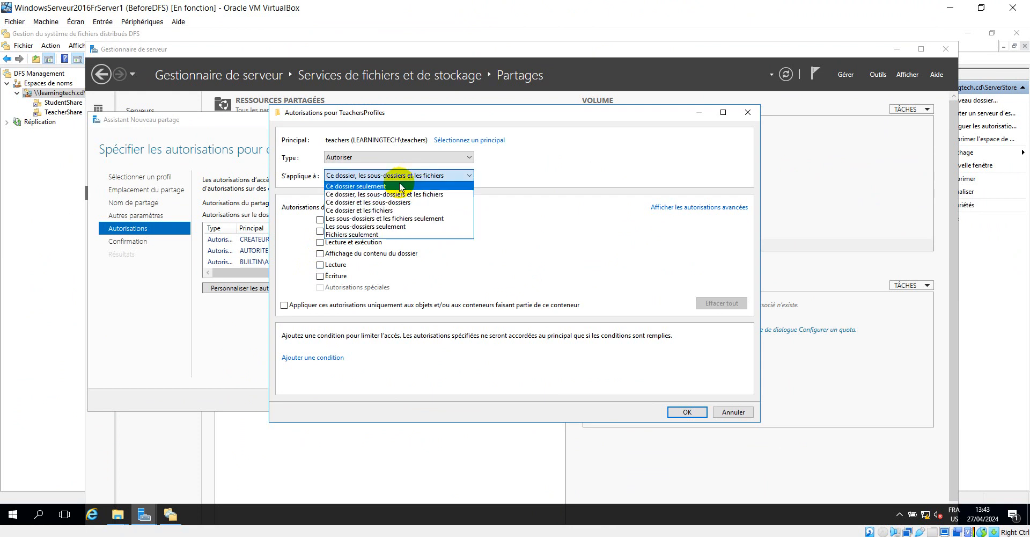
{"action": "left_click", "coordinate": [397, 185]}
{"action": "left_click", "coordinate": [729, 207]}
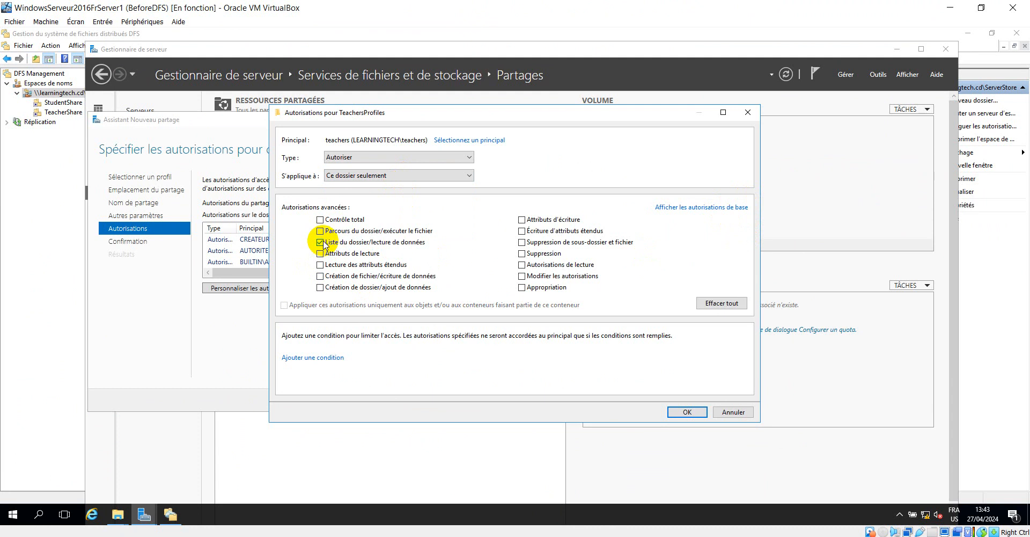
{"action": "left_click", "coordinate": [320, 288]}
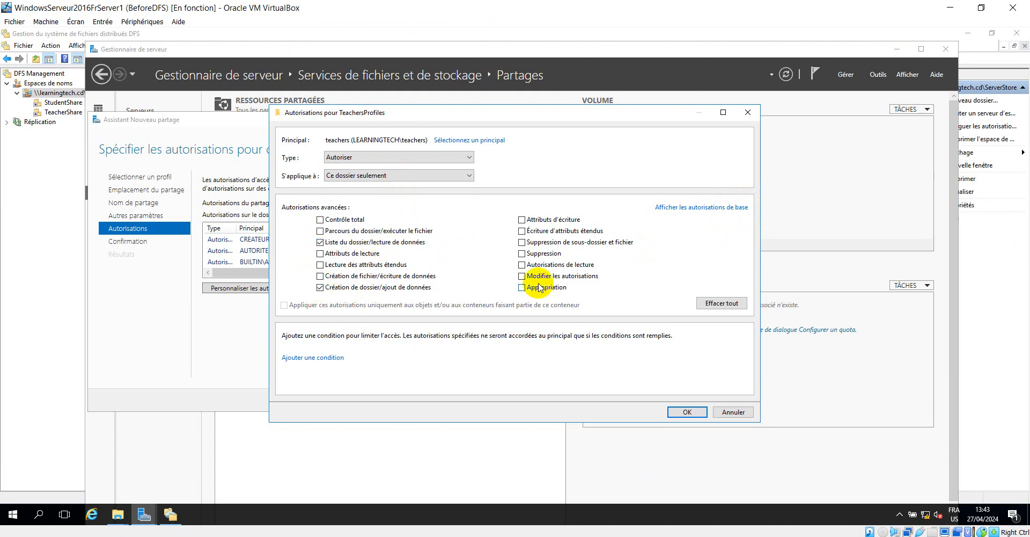
{"action": "left_click", "coordinate": [687, 412]}
{"action": "left_click", "coordinate": [691, 392]}
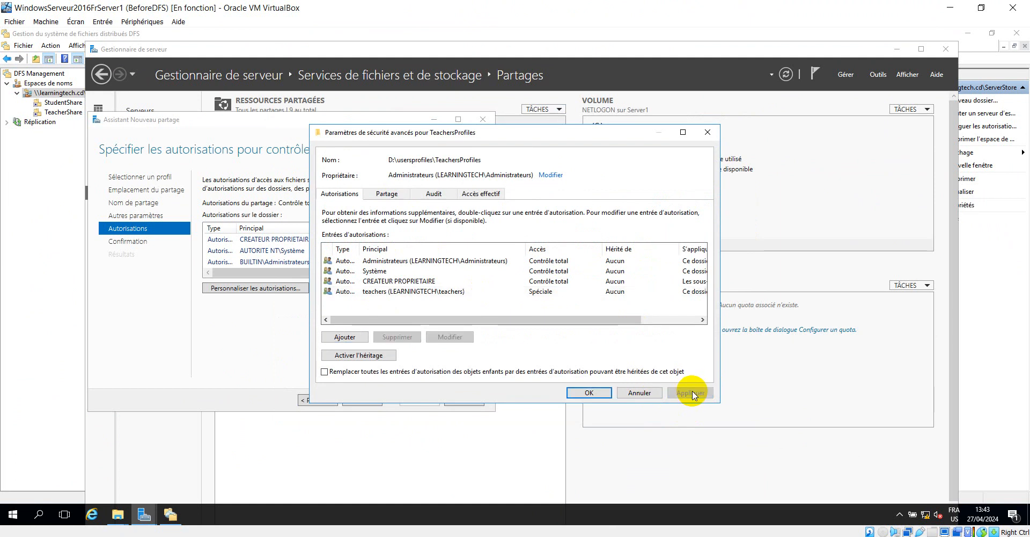
{"action": "left_click", "coordinate": [587, 393]}
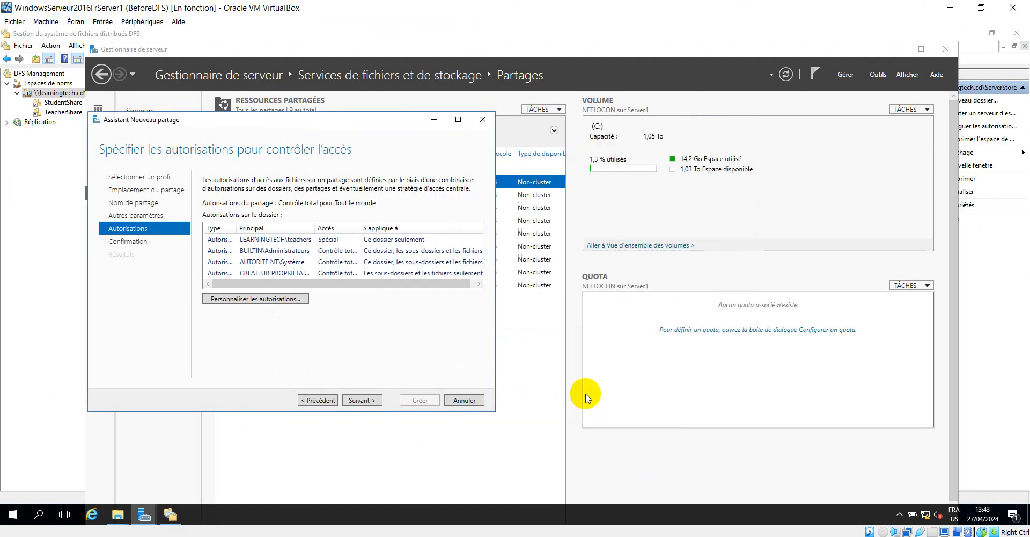
Create the TeachersProfiles share and close the finished wizard
{"action": "left_click", "coordinate": [368, 399]}
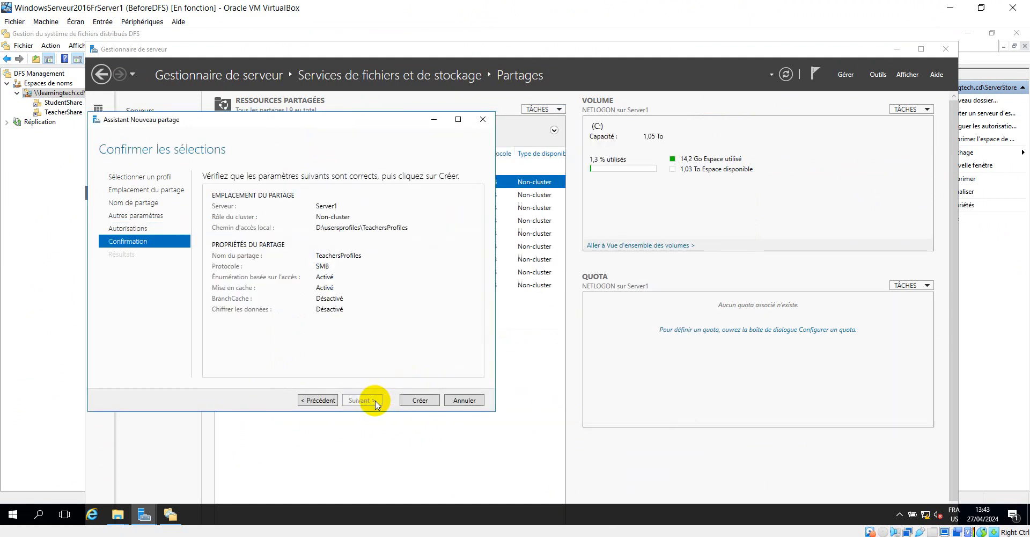
{"action": "left_click", "coordinate": [416, 398]}
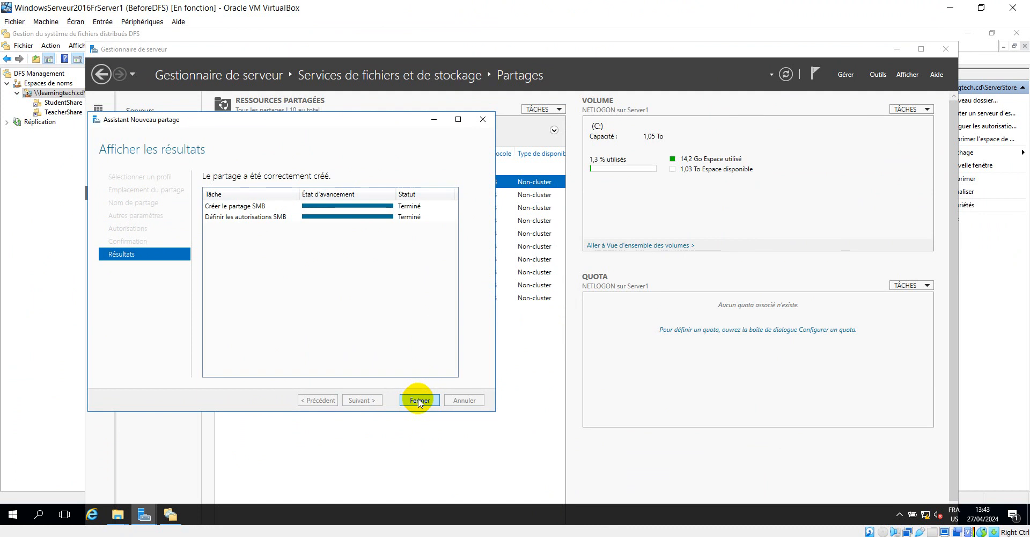
{"action": "left_click", "coordinate": [419, 401]}
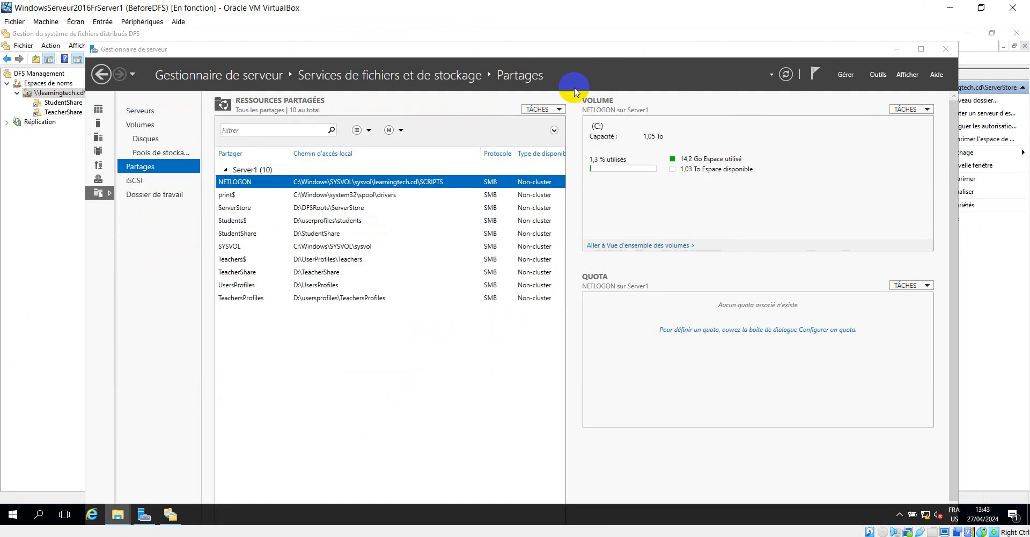
{"action": "left_click", "coordinate": [558, 109]}
Start another quick SMB share using a custom folder path
{"action": "left_click", "coordinate": [566, 122]}
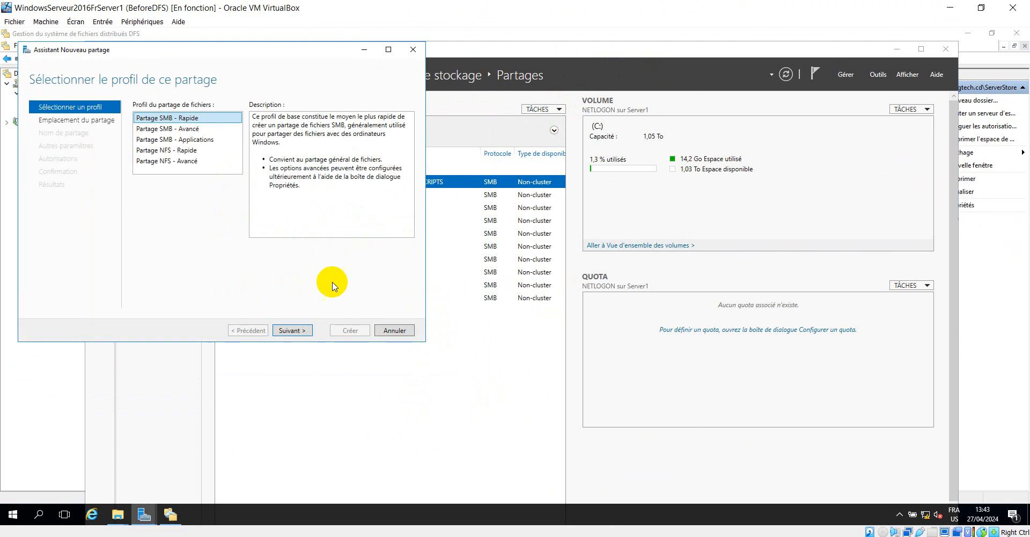
{"action": "left_click", "coordinate": [290, 331]}
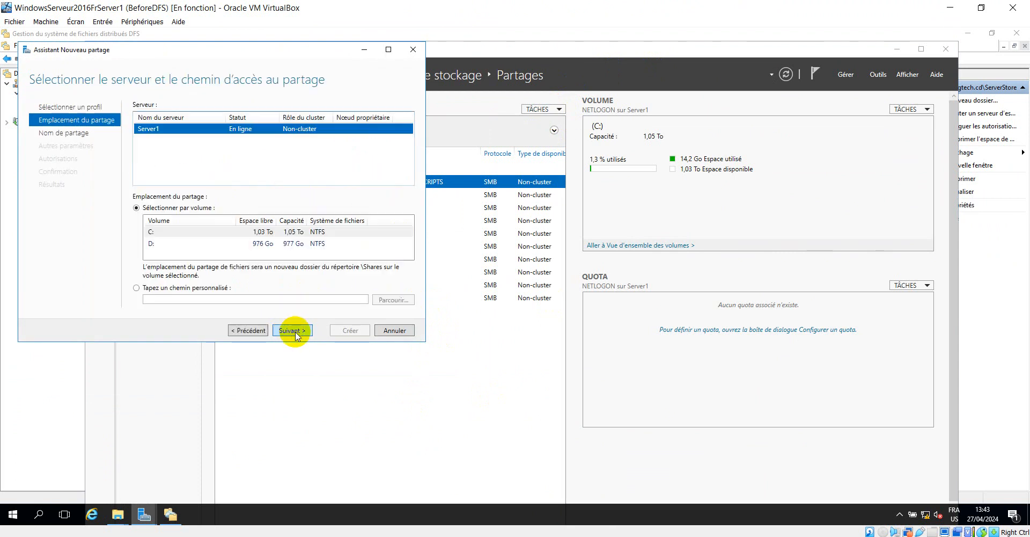
{"action": "left_click", "coordinate": [204, 288]}
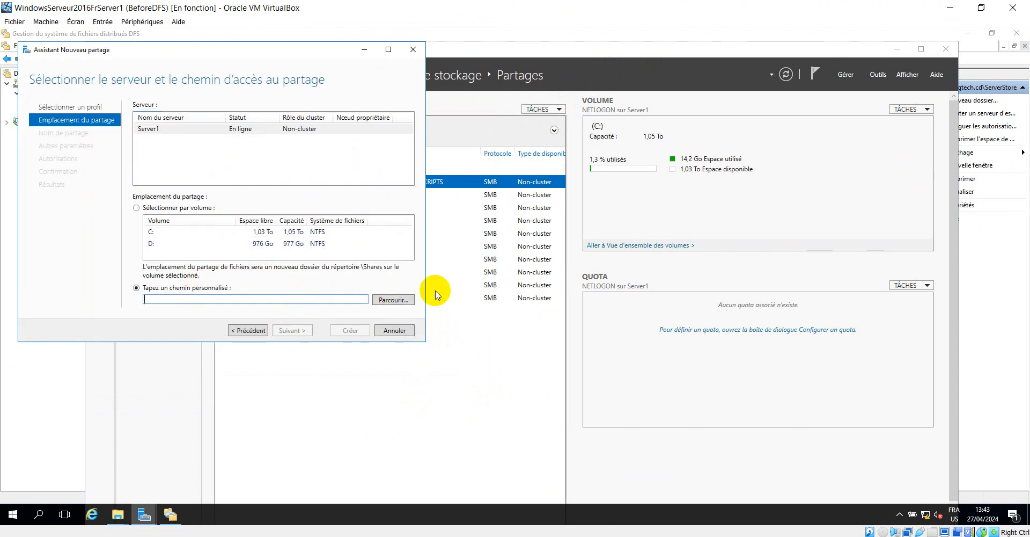
{"action": "left_click", "coordinate": [394, 299]}
Create a StudentsProfiles folder in D:\usersprofiles and select it as the share path
{"action": "left_click", "coordinate": [74, 122]}
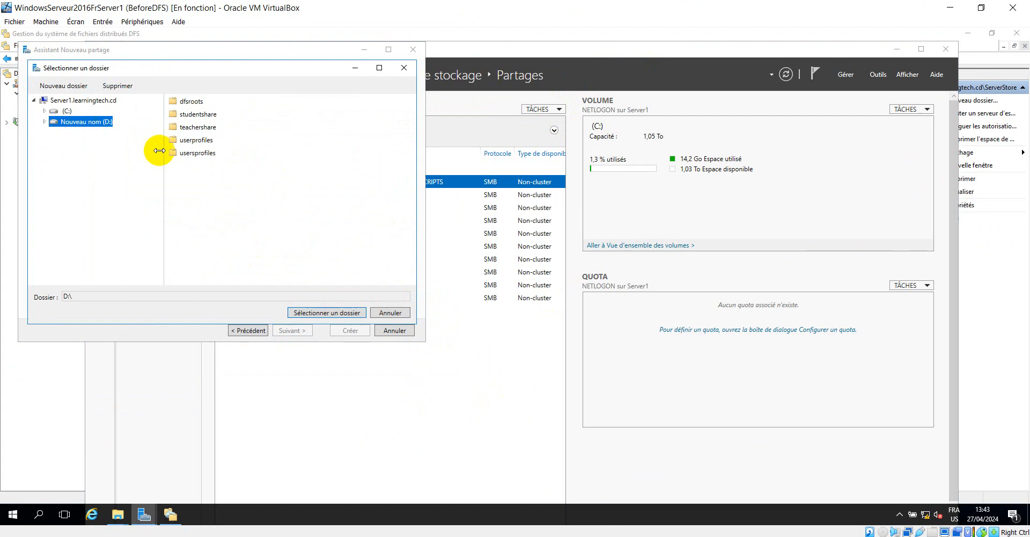
{"action": "double_click", "coordinate": [182, 154]}
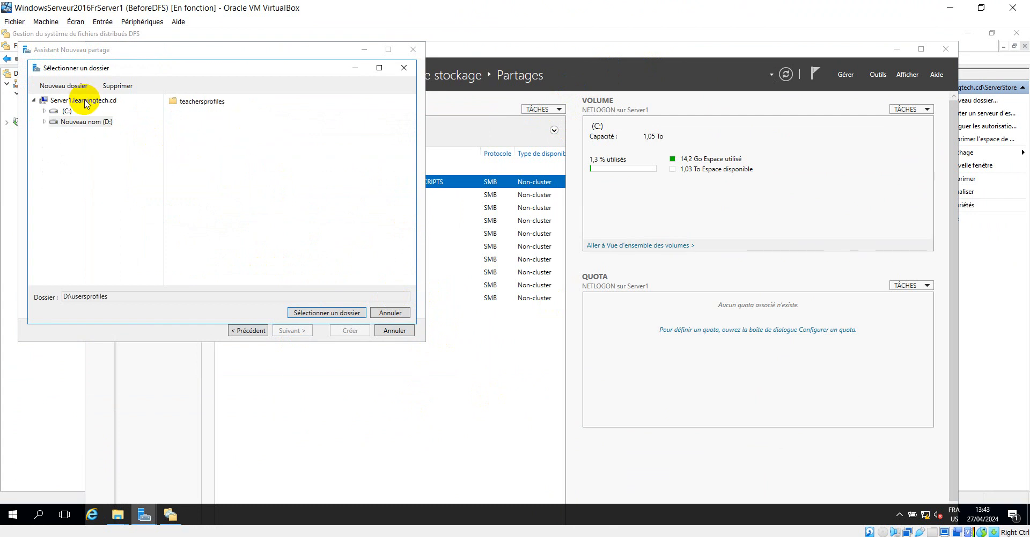
{"action": "left_click", "coordinate": [70, 86]}
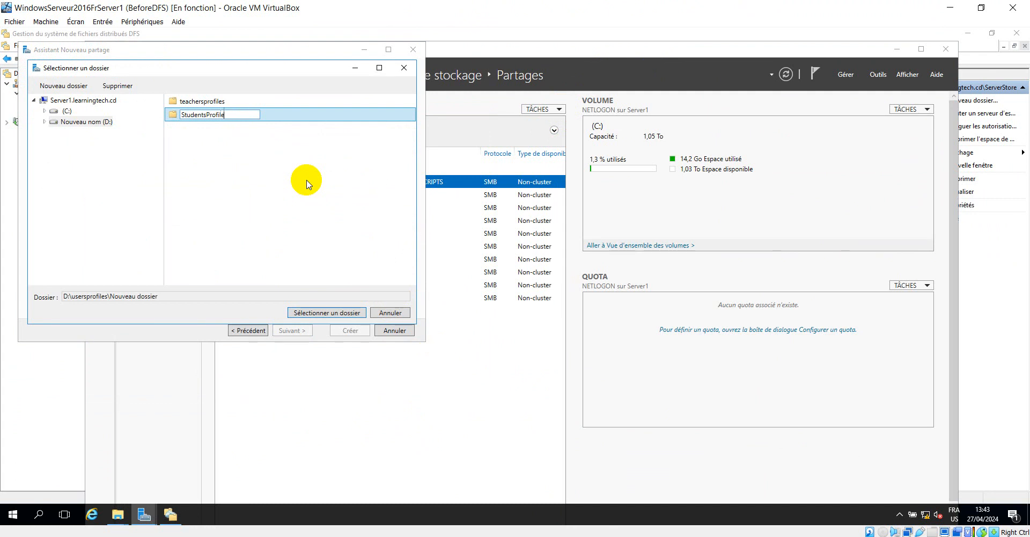
{"action": "left_click", "coordinate": [337, 118]}
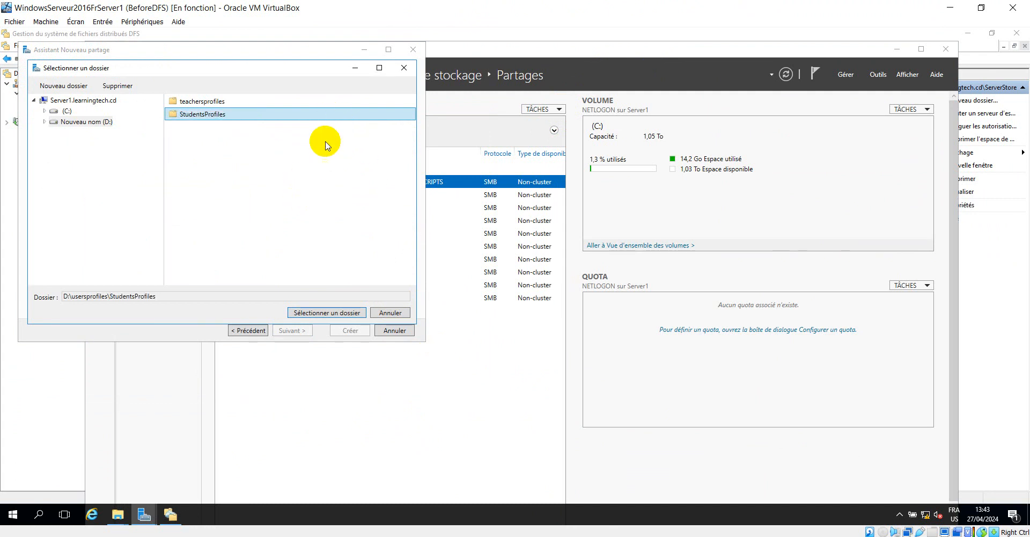
{"action": "left_click", "coordinate": [330, 313]}
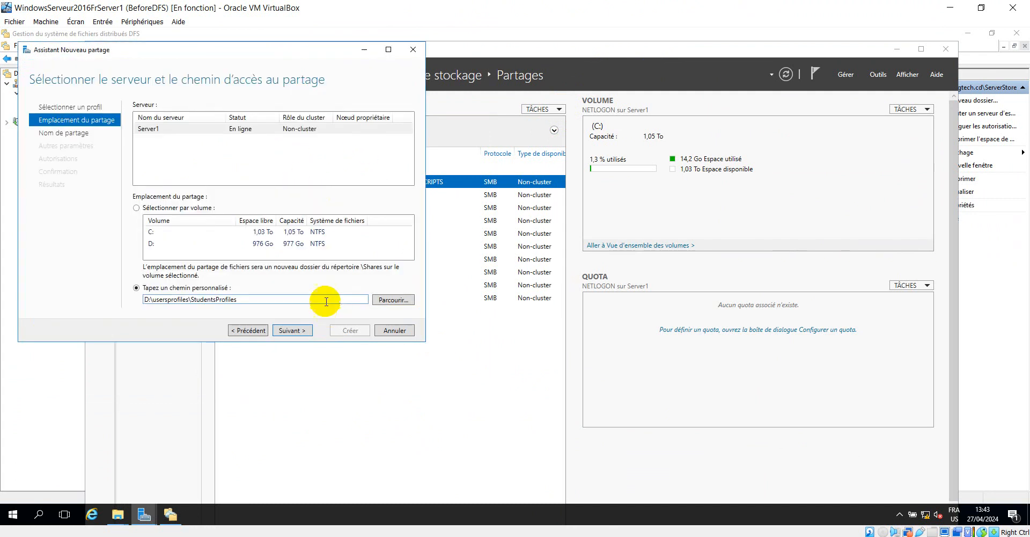
{"action": "left_click", "coordinate": [301, 332]}
Enable access-based enumeration and disable inheritance on StudentsProfiles, converting to explicit permissions
{"action": "left_click", "coordinate": [300, 331]}
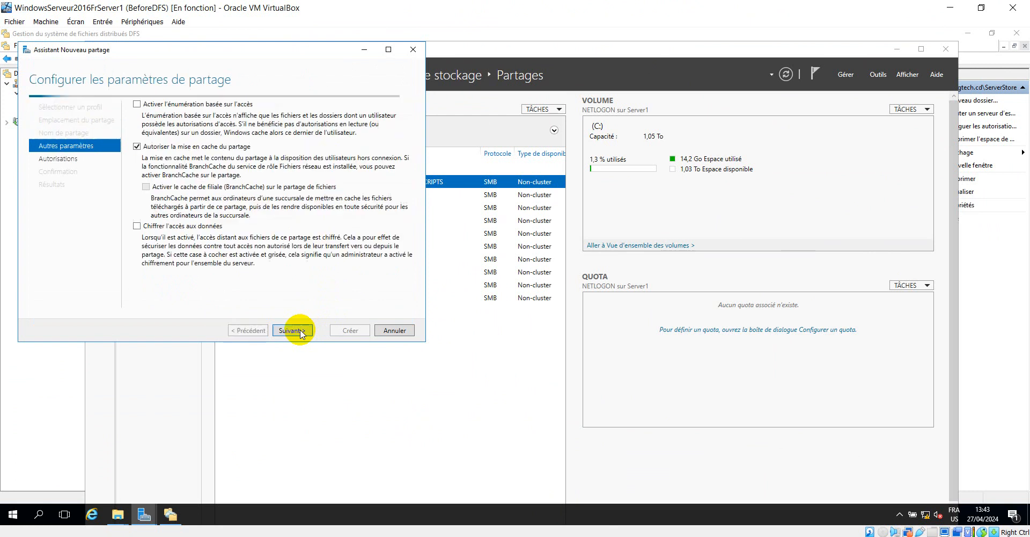
{"action": "left_click", "coordinate": [145, 105]}
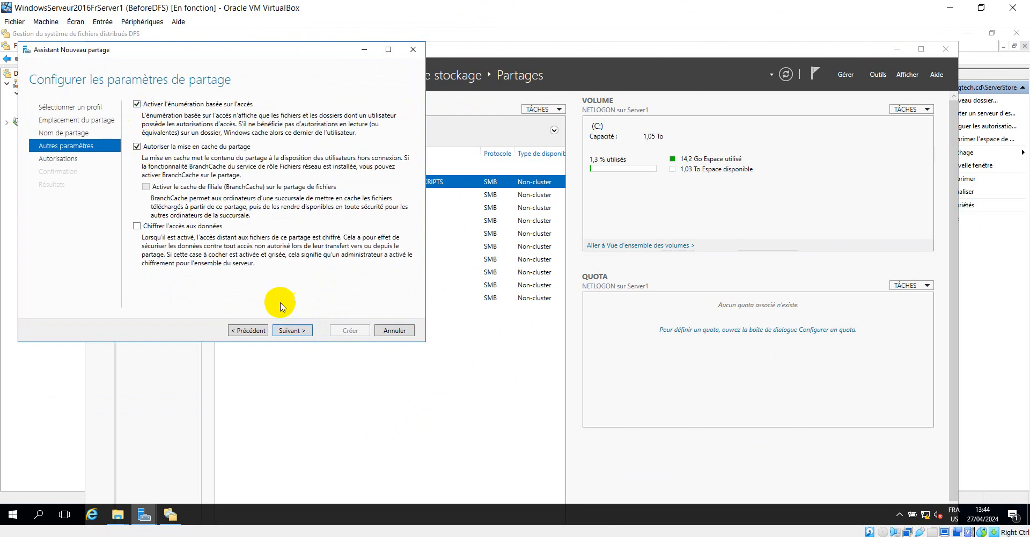
{"action": "left_click", "coordinate": [294, 330]}
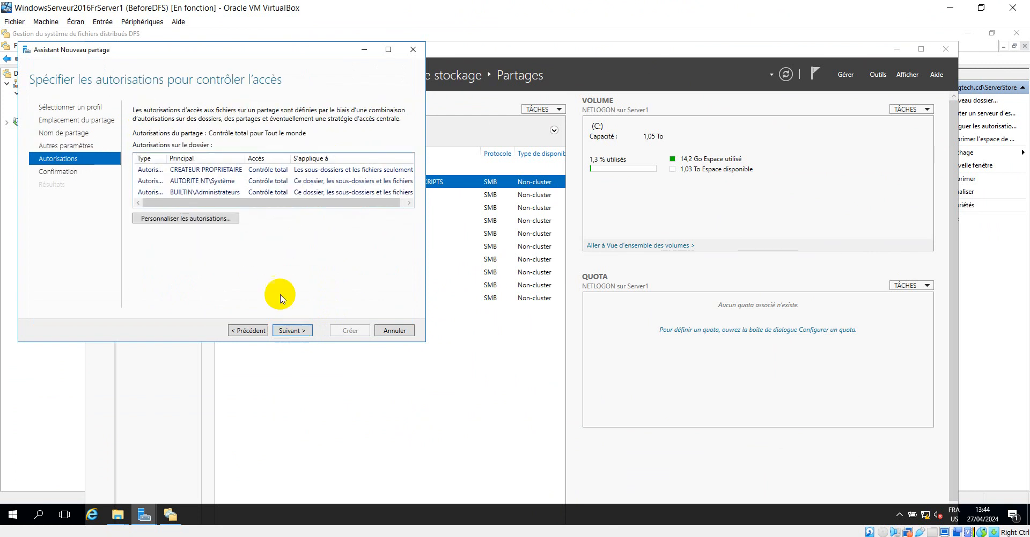
{"action": "left_click", "coordinate": [208, 219]}
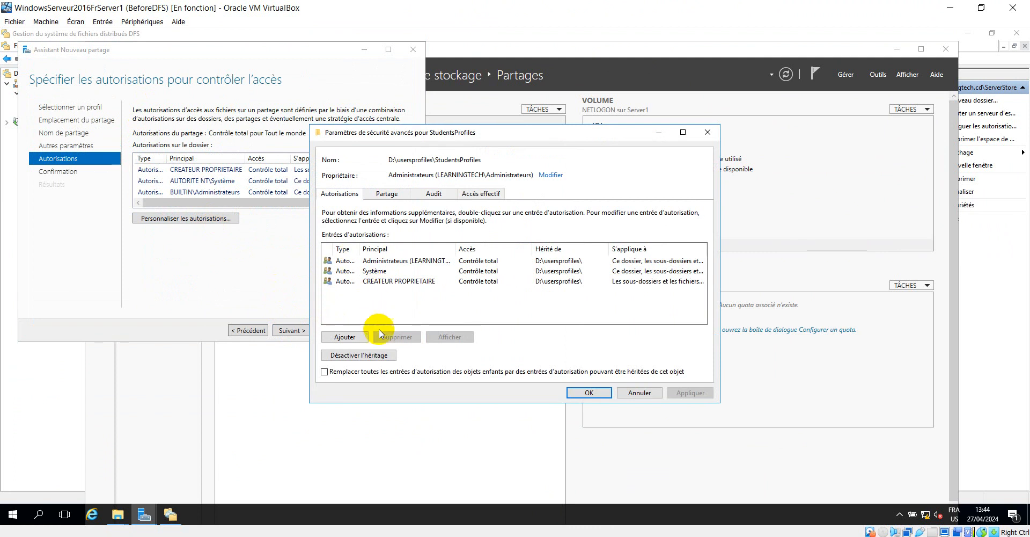
{"action": "left_click", "coordinate": [367, 354]}
{"action": "left_click", "coordinate": [456, 264]}
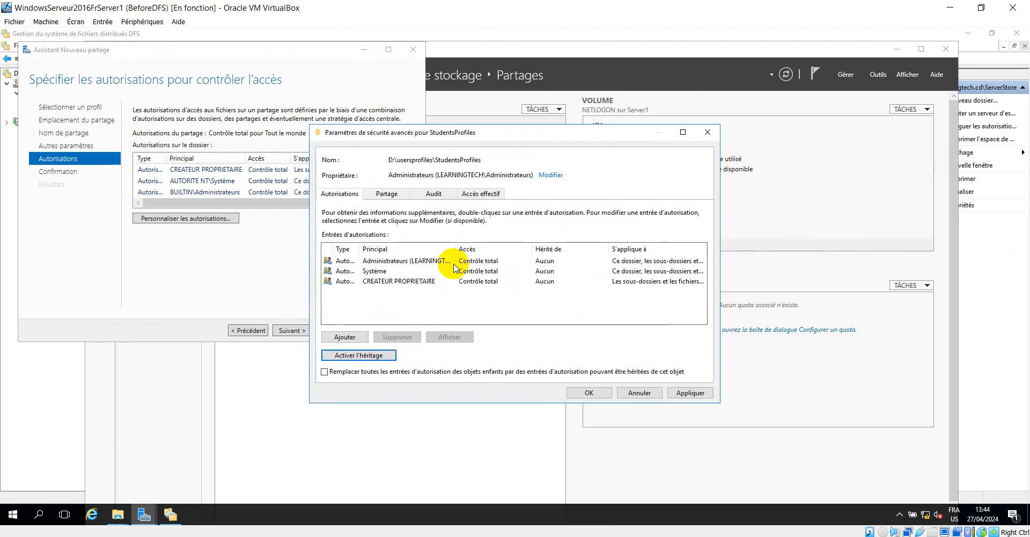
Add a new permission entry for the students group
{"action": "left_click", "coordinate": [344, 336]}
{"action": "left_click", "coordinate": [363, 142]}
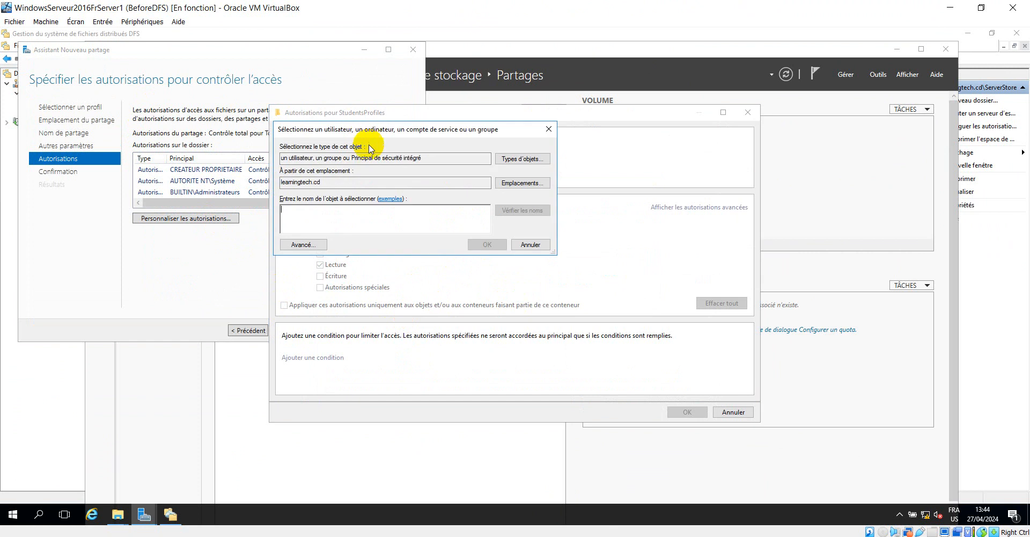
{"action": "type", "text": "students"}
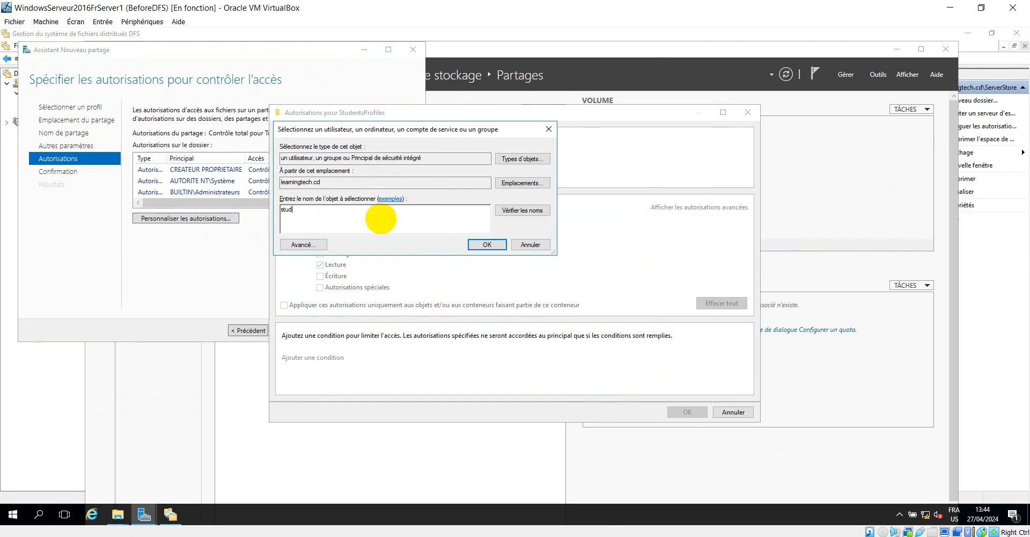
{"action": "left_click", "coordinate": [522, 210]}
{"action": "left_click", "coordinate": [497, 246]}
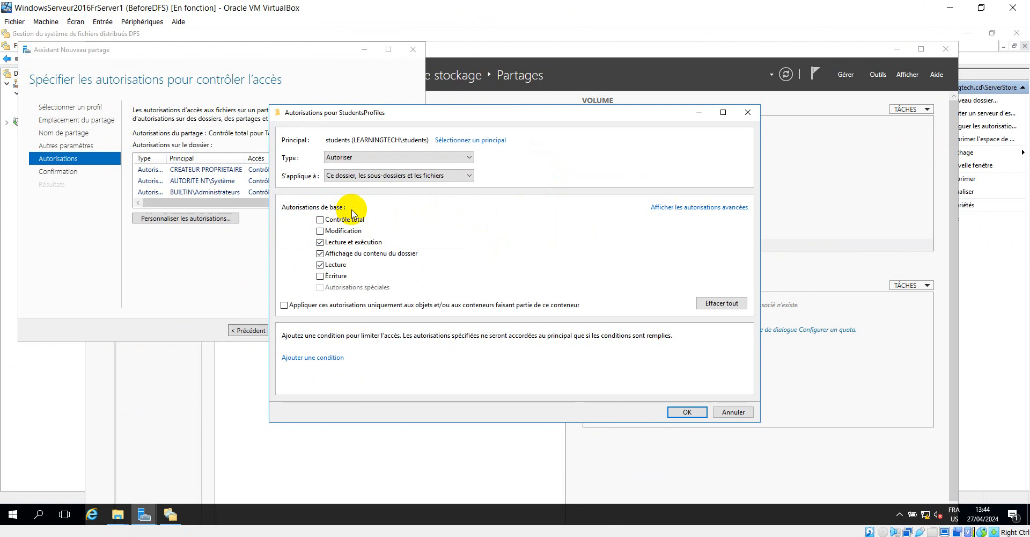
Restrict students to list folder and create folders on this folder only, and apply
{"action": "left_click", "coordinate": [381, 175]}
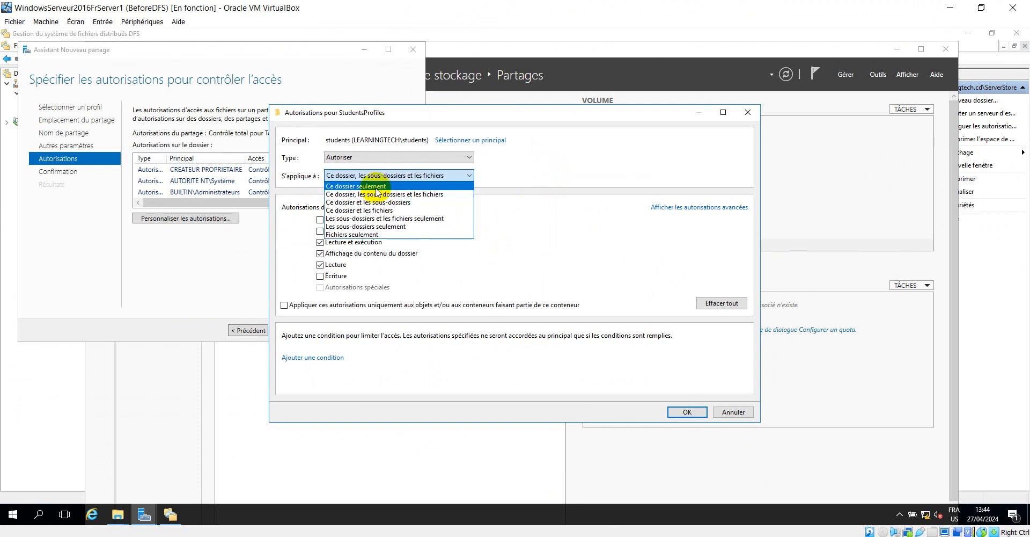
{"action": "left_click", "coordinate": [377, 187]}
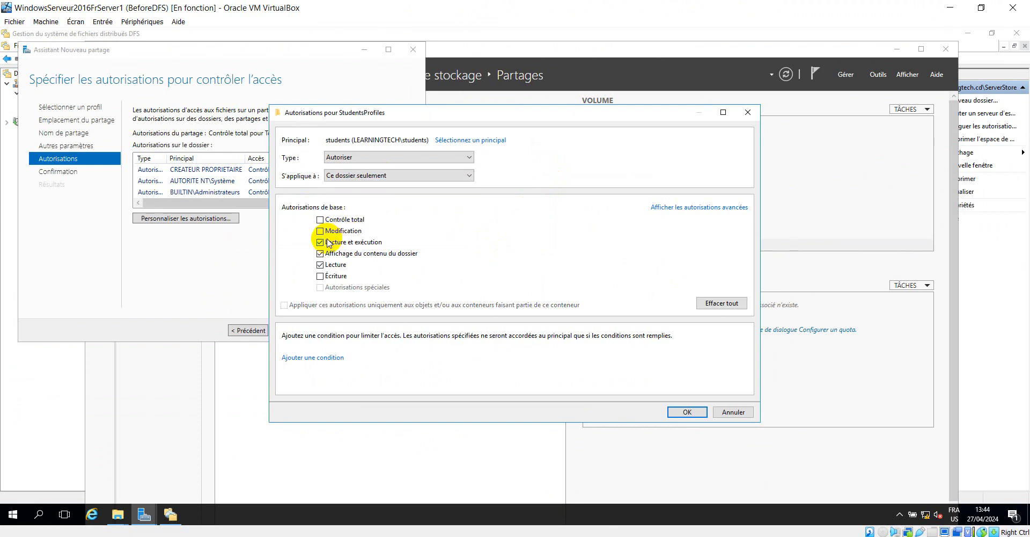
{"action": "left_click", "coordinate": [321, 264]}
{"action": "left_click", "coordinate": [687, 207]}
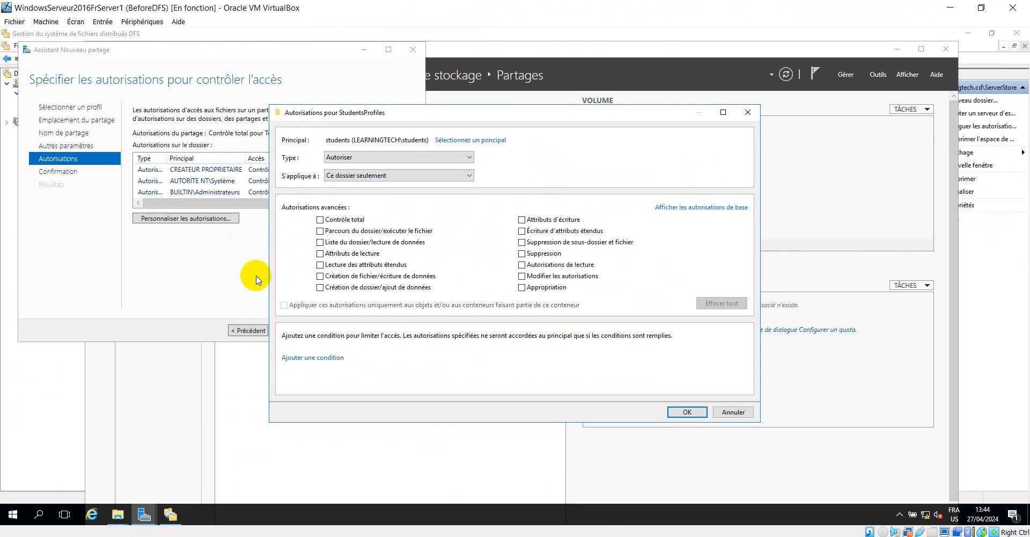
{"action": "left_click", "coordinate": [321, 242]}
{"action": "left_click", "coordinate": [321, 288]}
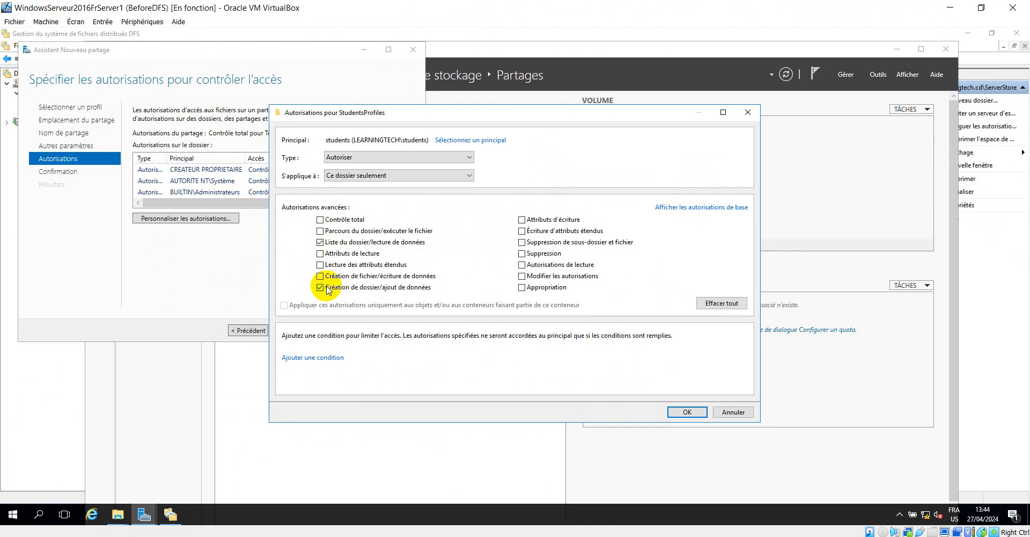
{"action": "left_click", "coordinate": [687, 410]}
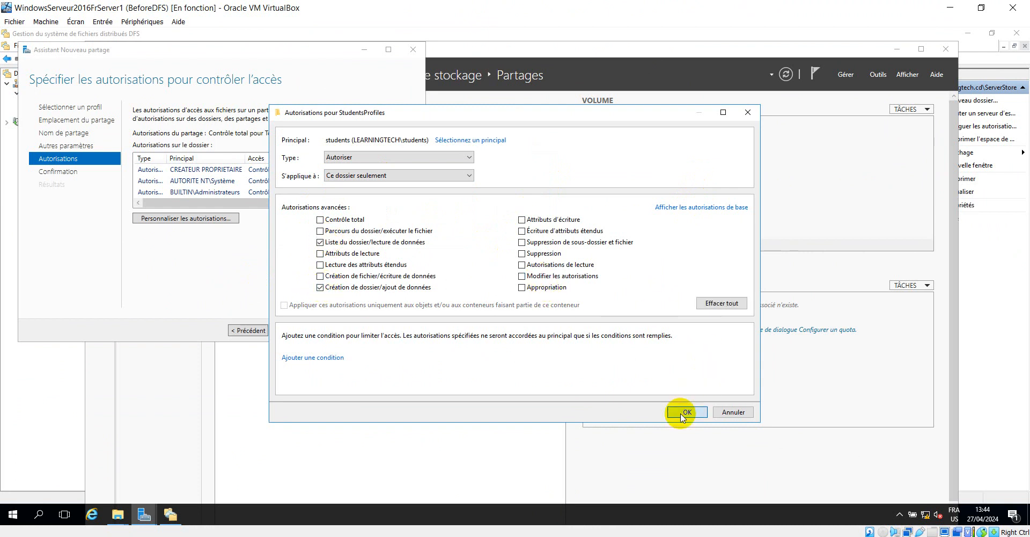
{"action": "left_click", "coordinate": [692, 394]}
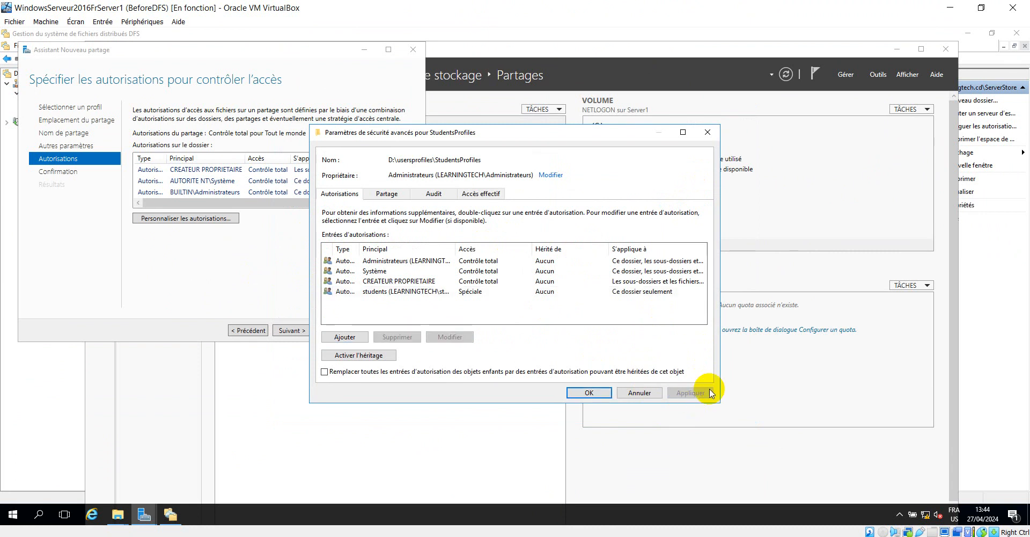
{"action": "left_click", "coordinate": [590, 392]}
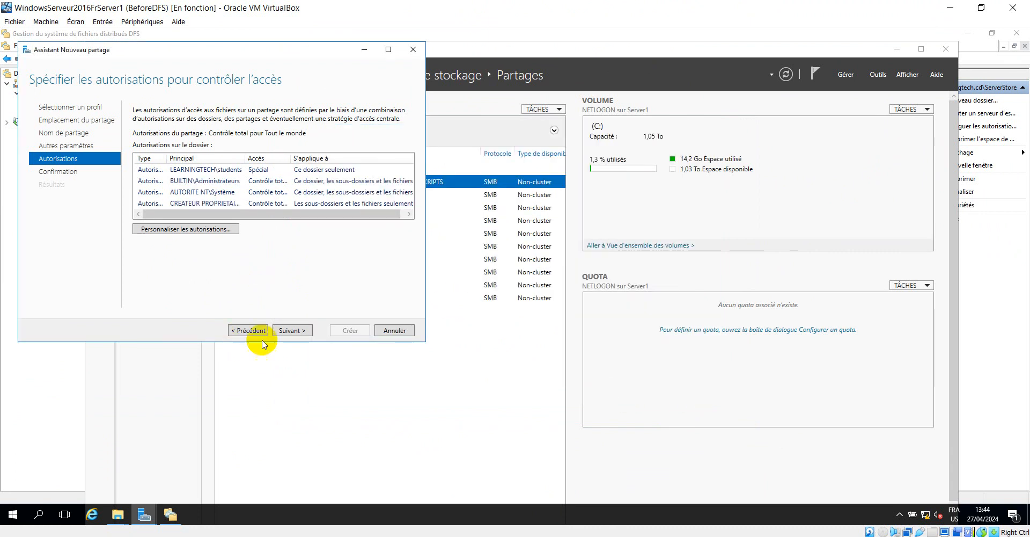
Create the StudentsProfiles share and close the wizard
{"action": "left_click", "coordinate": [292, 330]}
{"action": "left_click", "coordinate": [352, 330]}
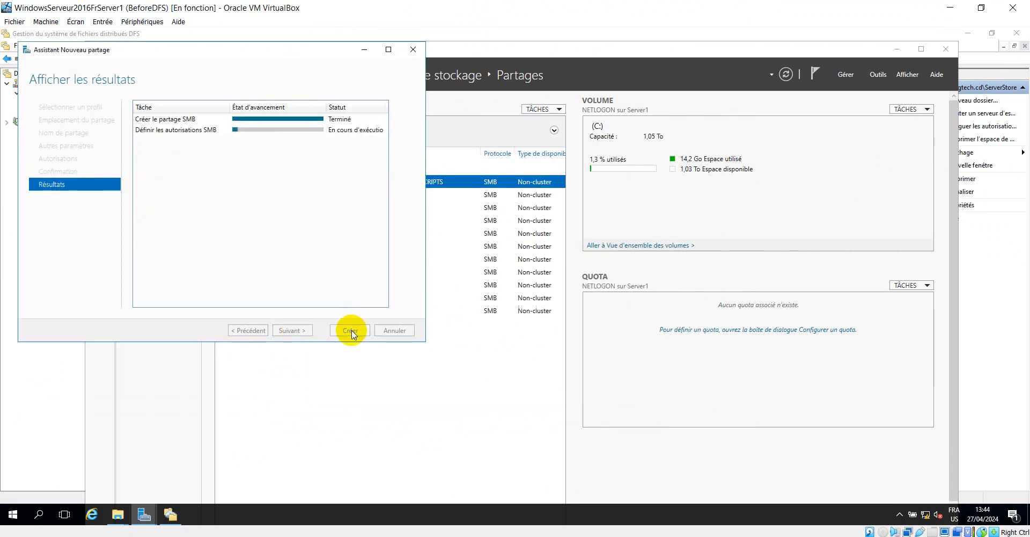
{"action": "left_click", "coordinate": [356, 330]}
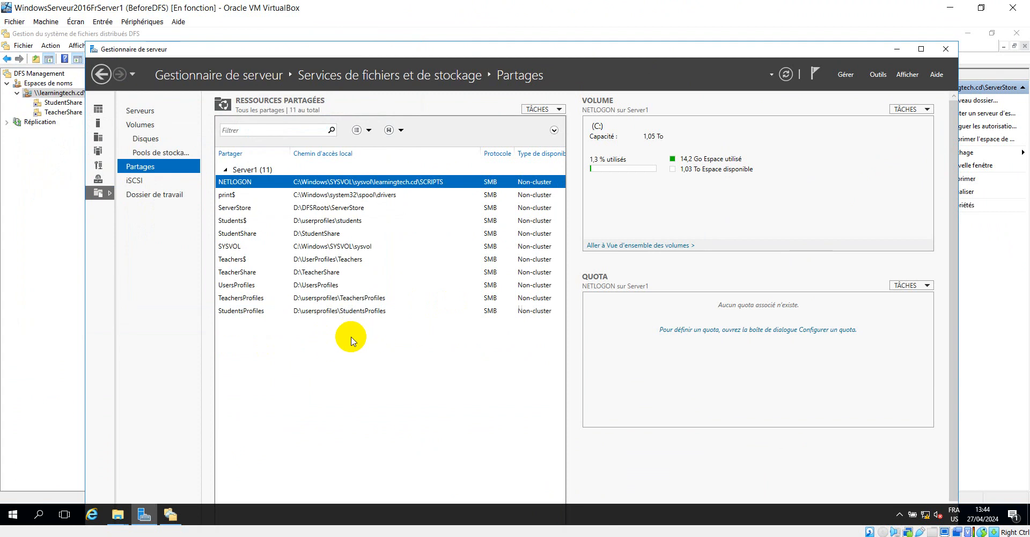
In DFS Management, start a new ServerStore namespace folder named TeachersProfiles
{"action": "left_click", "coordinate": [65, 290]}
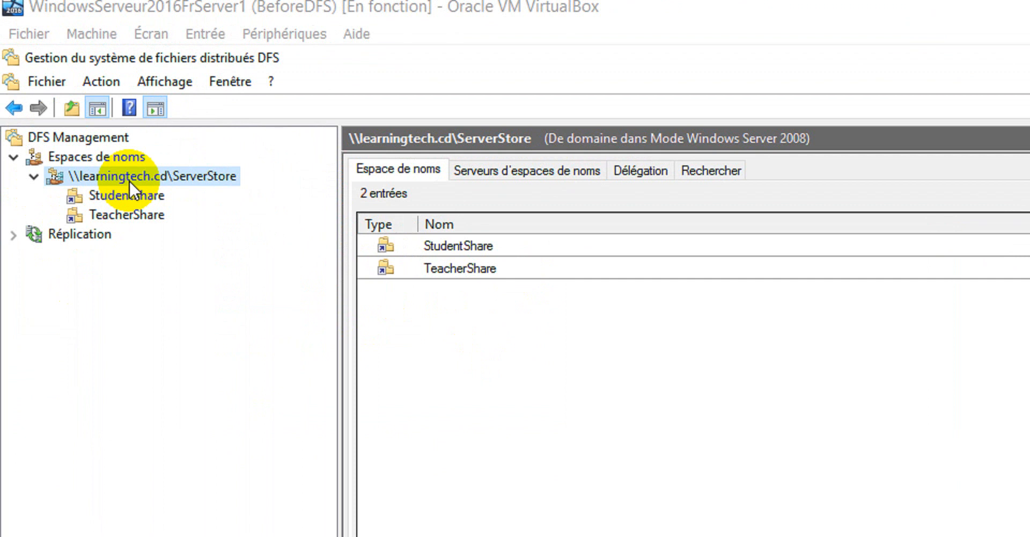
{"action": "right_click", "coordinate": [163, 176]}
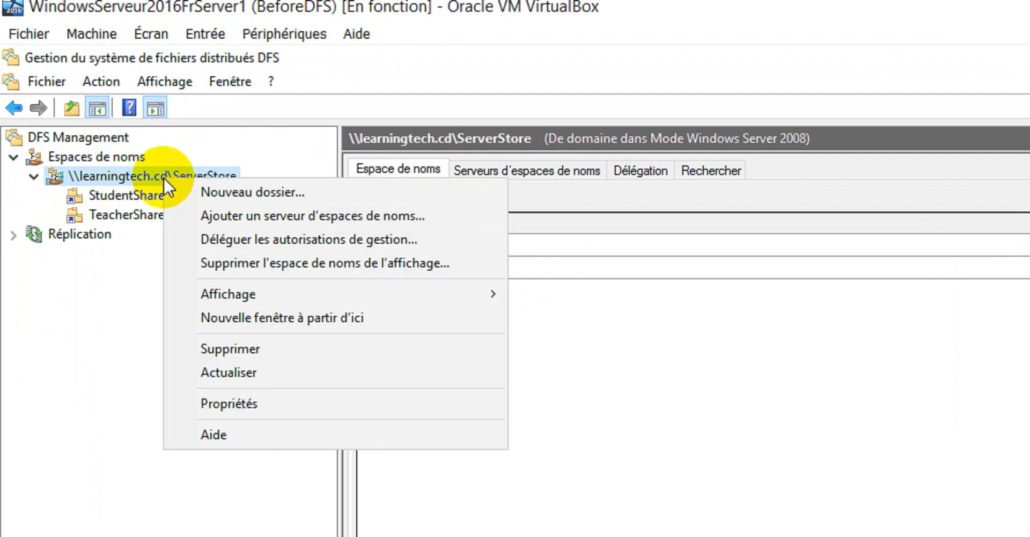
{"action": "left_click", "coordinate": [289, 189]}
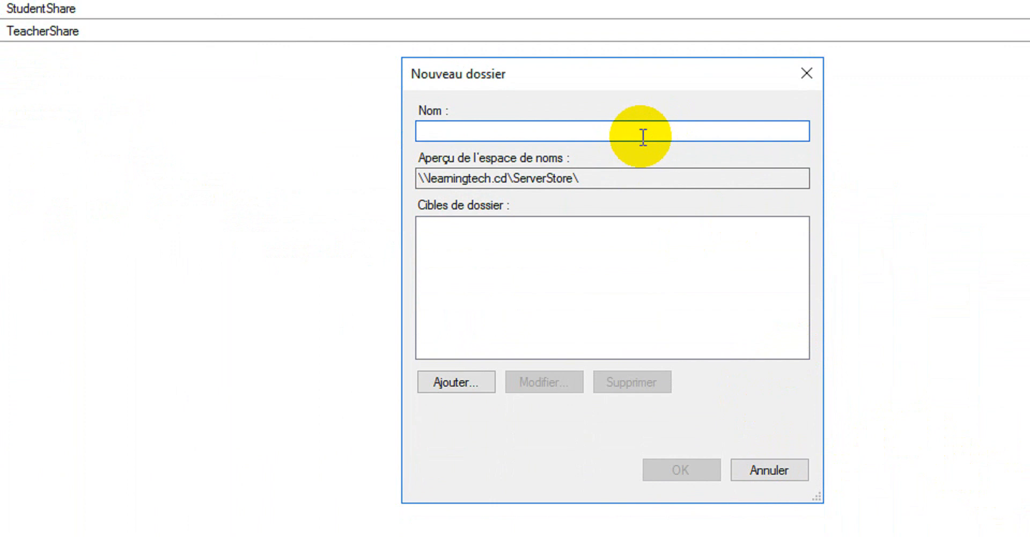
{"action": "type", "text": "TeachersProfiles"}
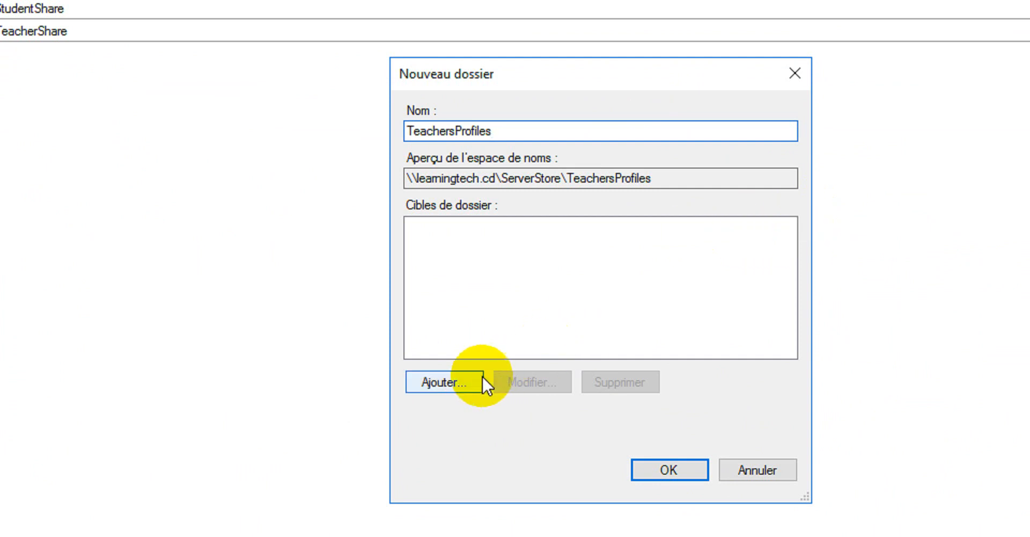
Target it at \\SERVER1\UsersProfiles\TeachersProfiles and create the namespace folder
{"action": "left_click", "coordinate": [465, 378]}
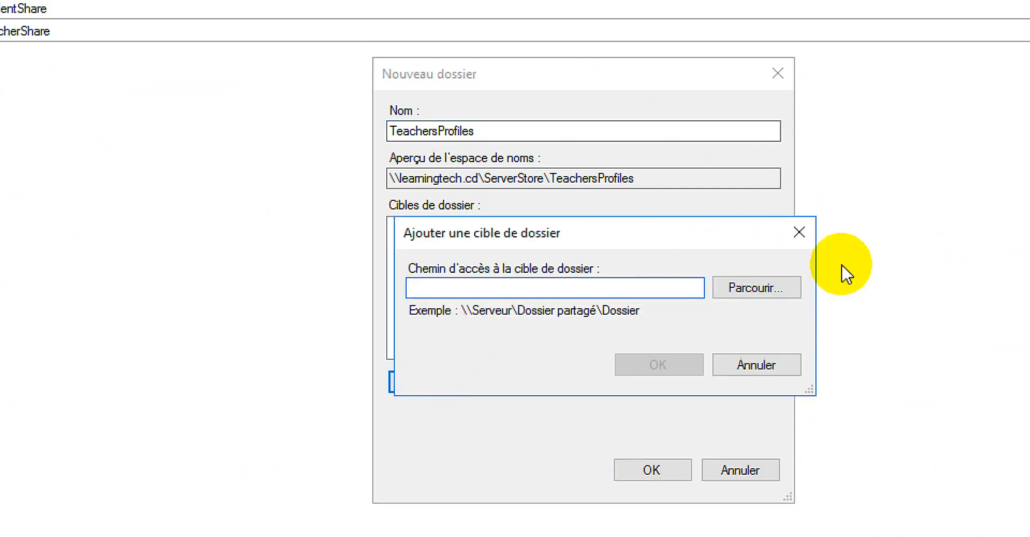
{"action": "left_click", "coordinate": [781, 285]}
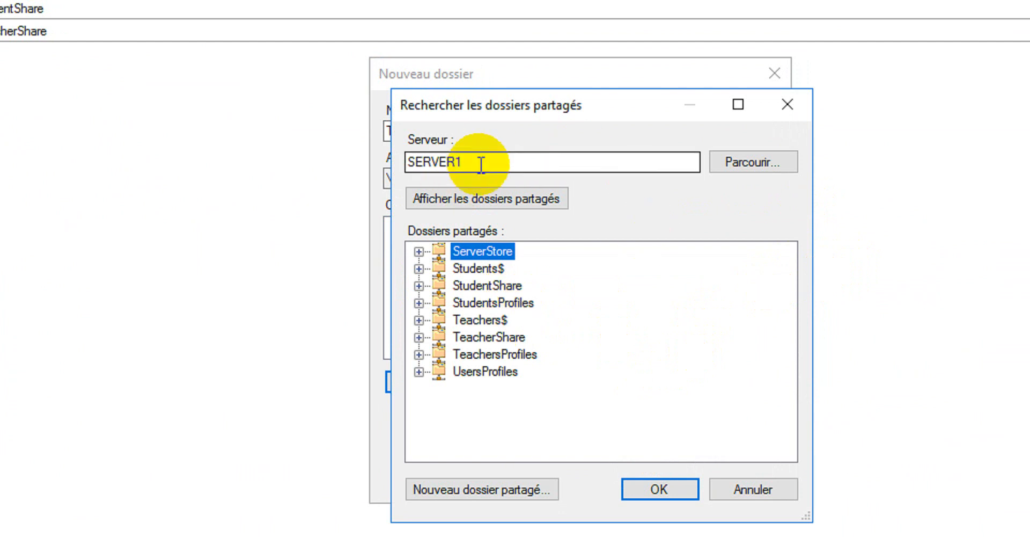
{"action": "left_click", "coordinate": [420, 373]}
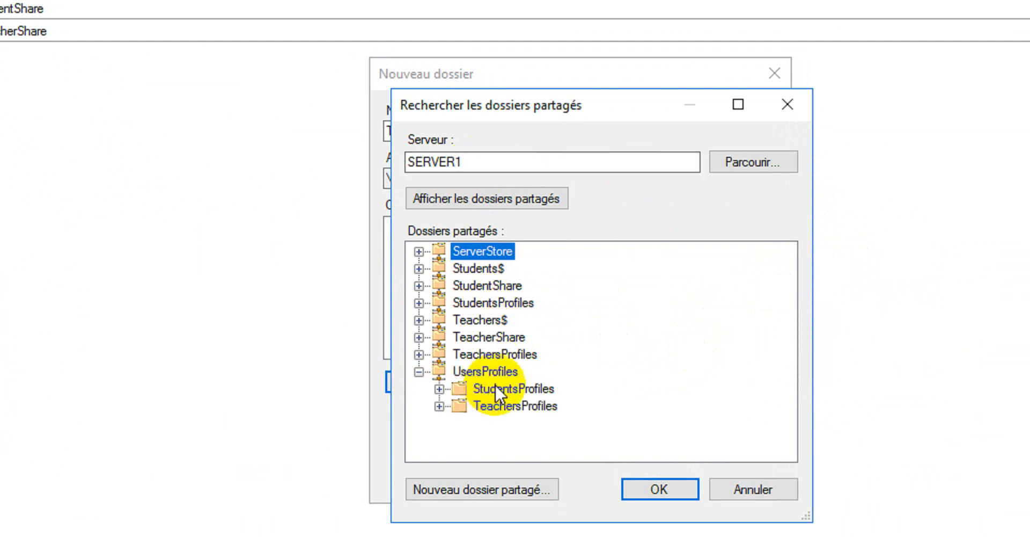
{"action": "left_click", "coordinate": [518, 401]}
{"action": "left_click", "coordinate": [660, 483]}
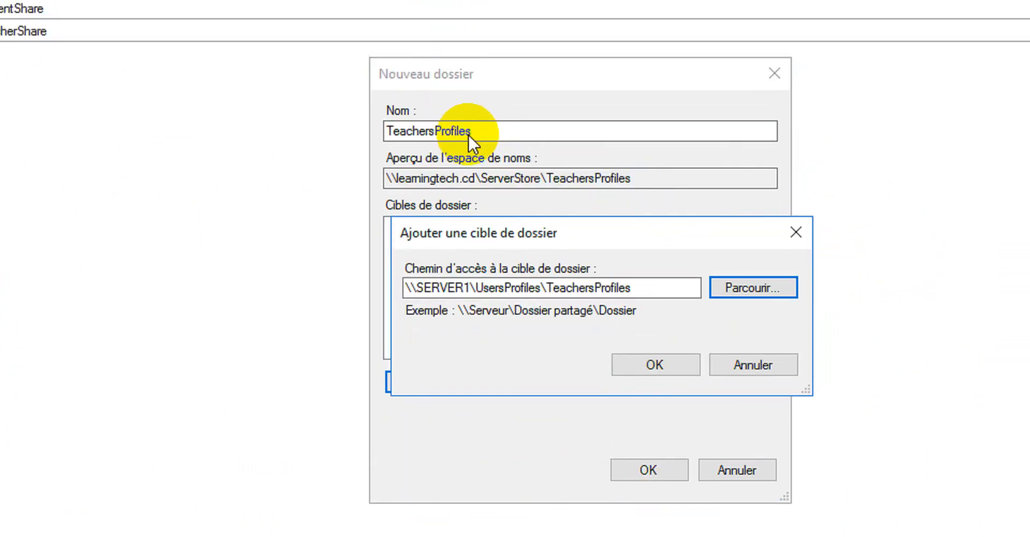
{"action": "left_click", "coordinate": [651, 362]}
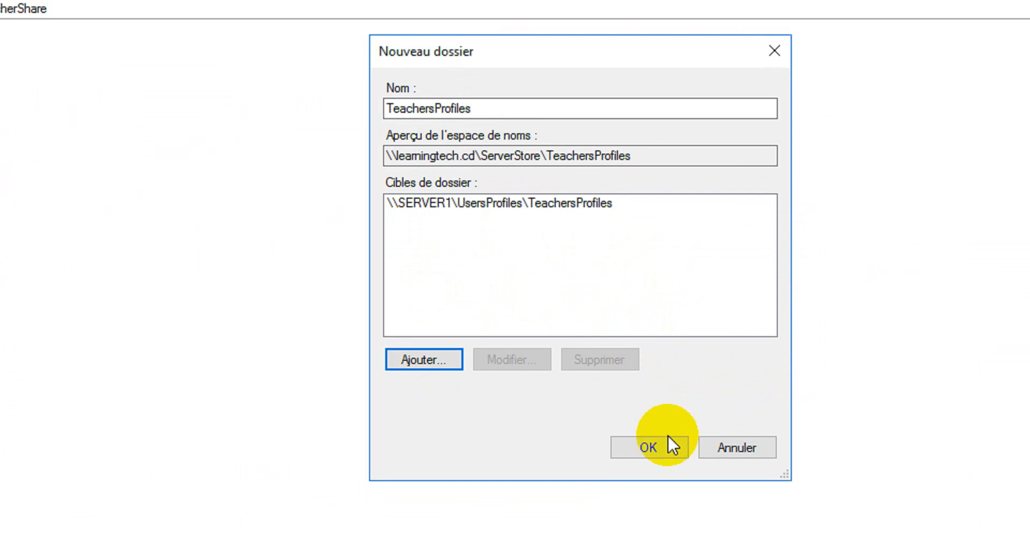
{"action": "left_click", "coordinate": [654, 469]}
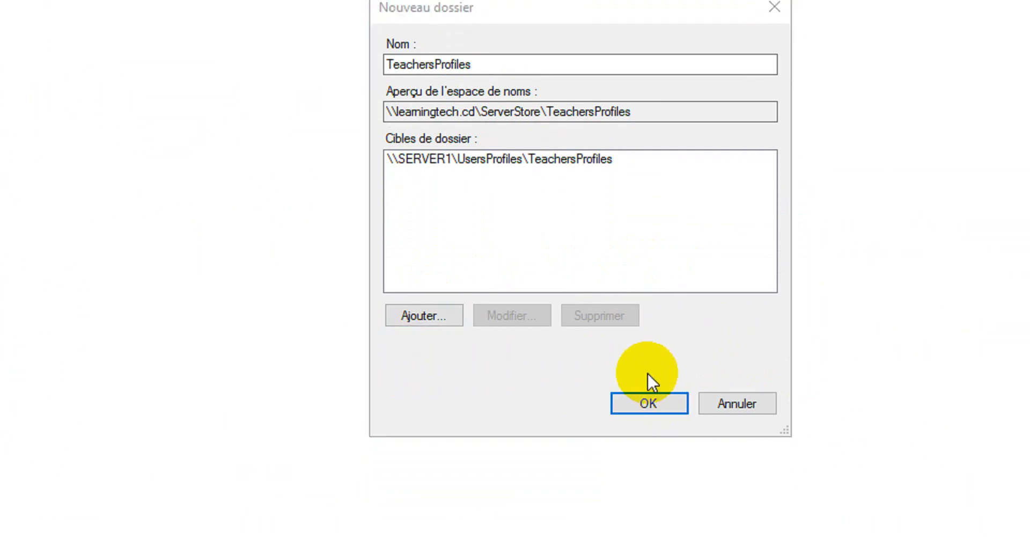
{"action": "left_click", "coordinate": [671, 396]}
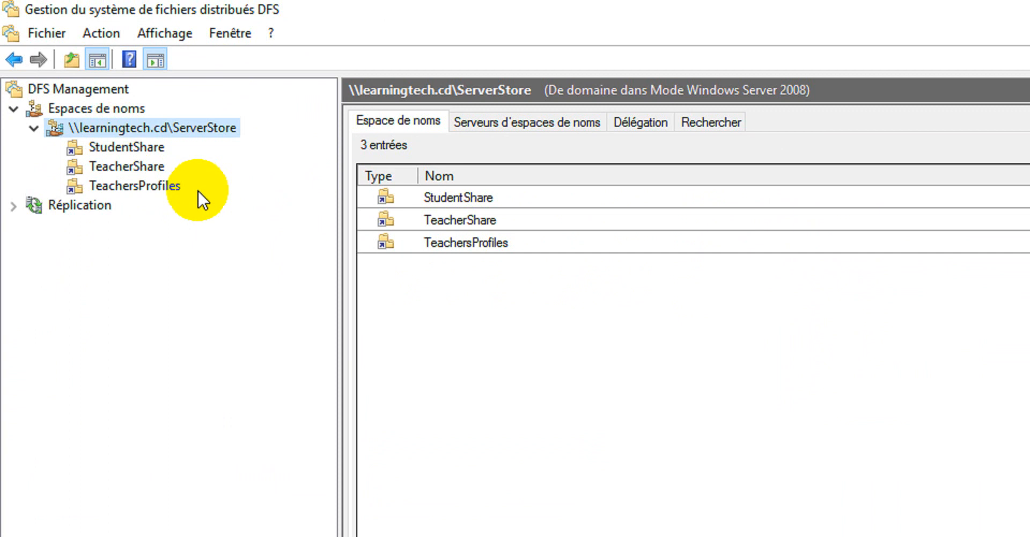
{"action": "right_click", "coordinate": [129, 182]}
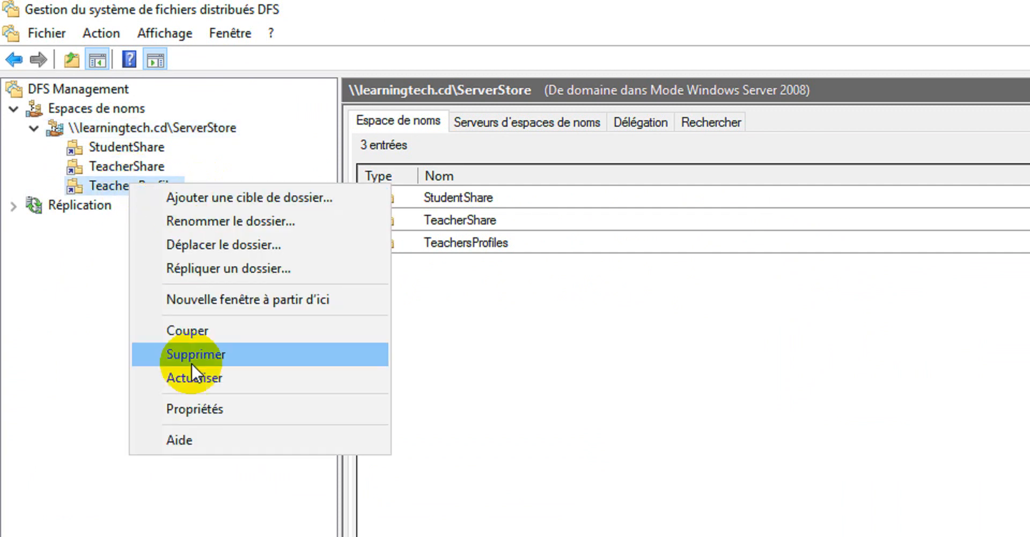
{"action": "left_click", "coordinate": [227, 406]}
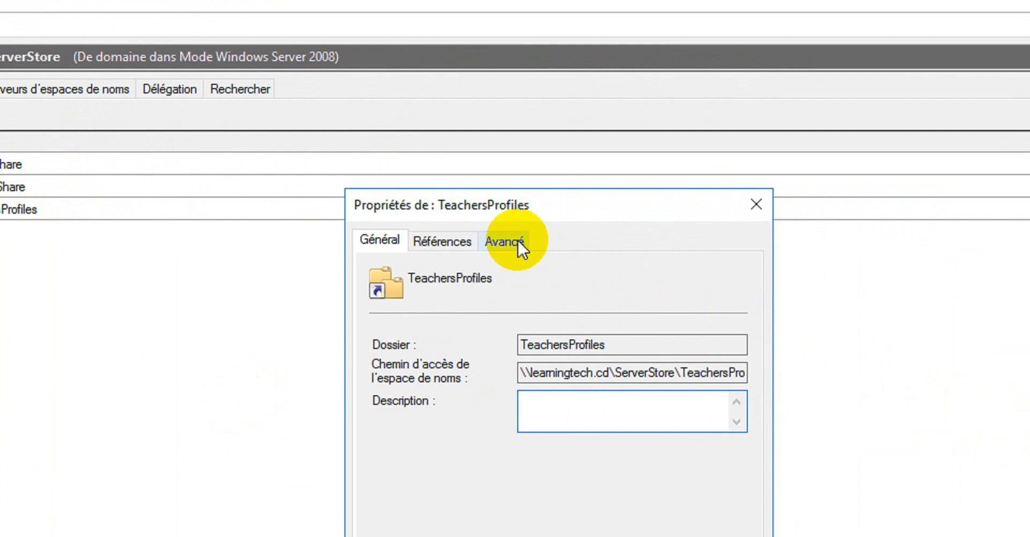
{"action": "left_click", "coordinate": [518, 240]}
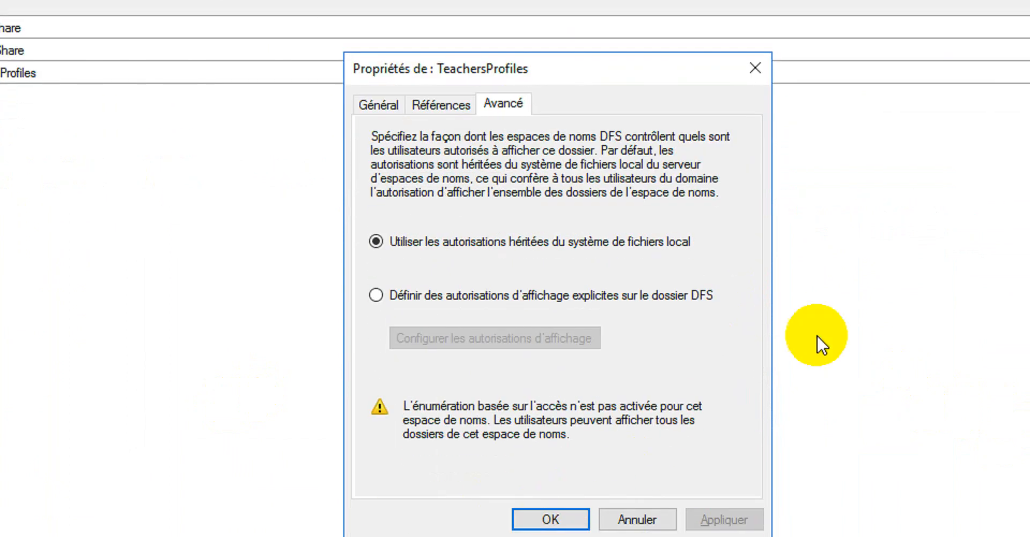
{"action": "left_click", "coordinate": [362, 105]}
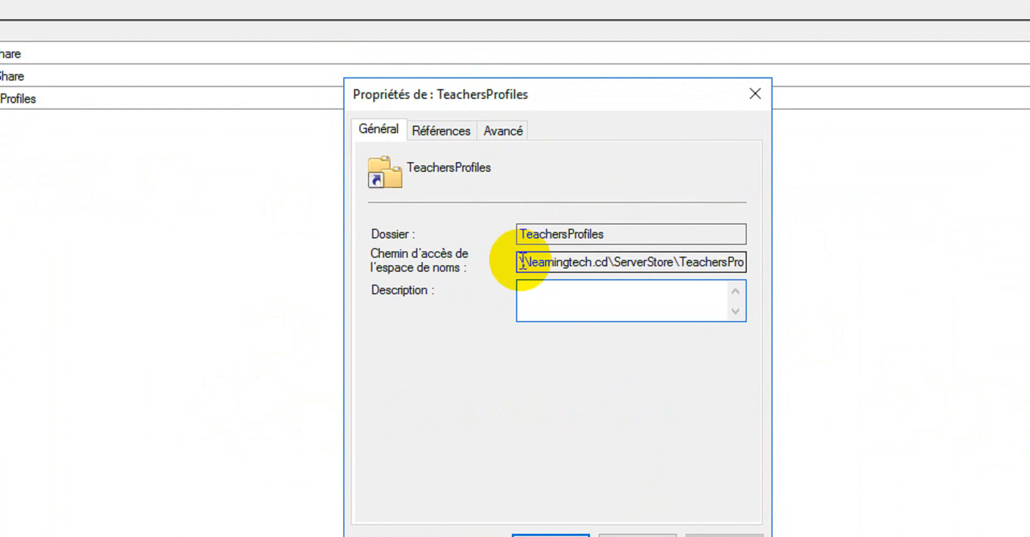
{"action": "left_click_drag", "start_coordinate": [523, 261], "coordinate": [838, 257]}
{"action": "key", "text": "ctrl+c"}
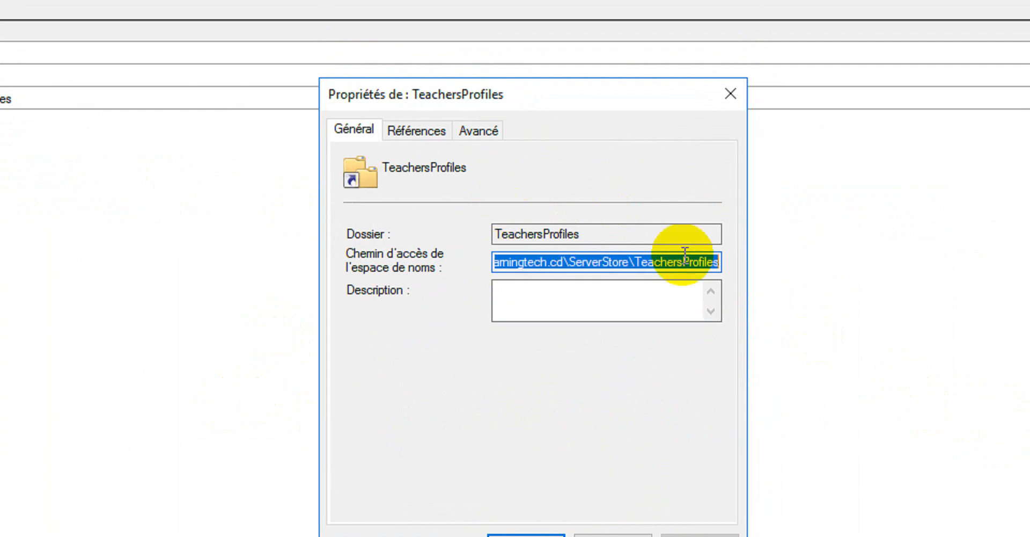
{"action": "left_click", "coordinate": [526, 535]}
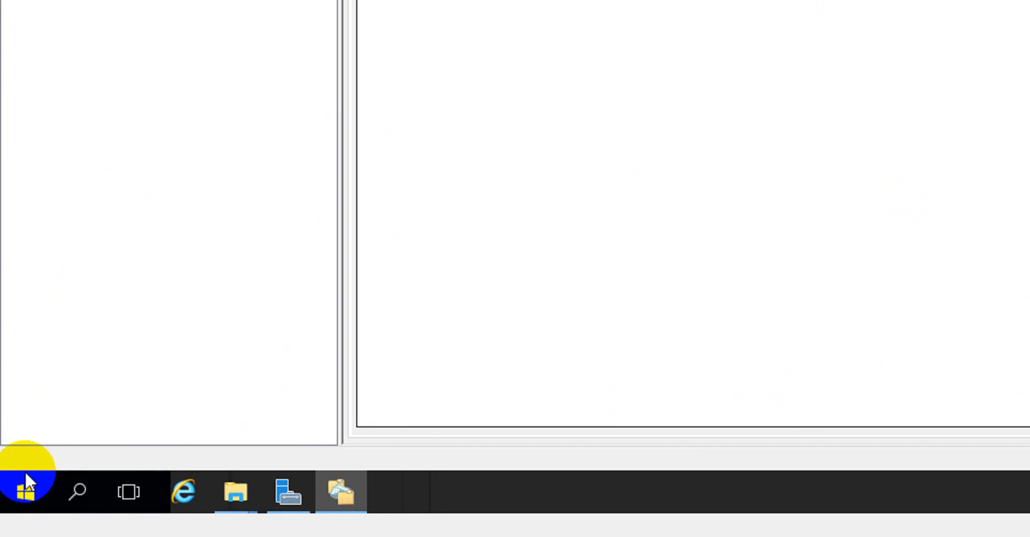
Open \\learningtech.cd\ServerStore\TeachersProfiles from the Run box
{"action": "key", "text": "super+r"}
{"action": "key", "text": "ctrl+v"}
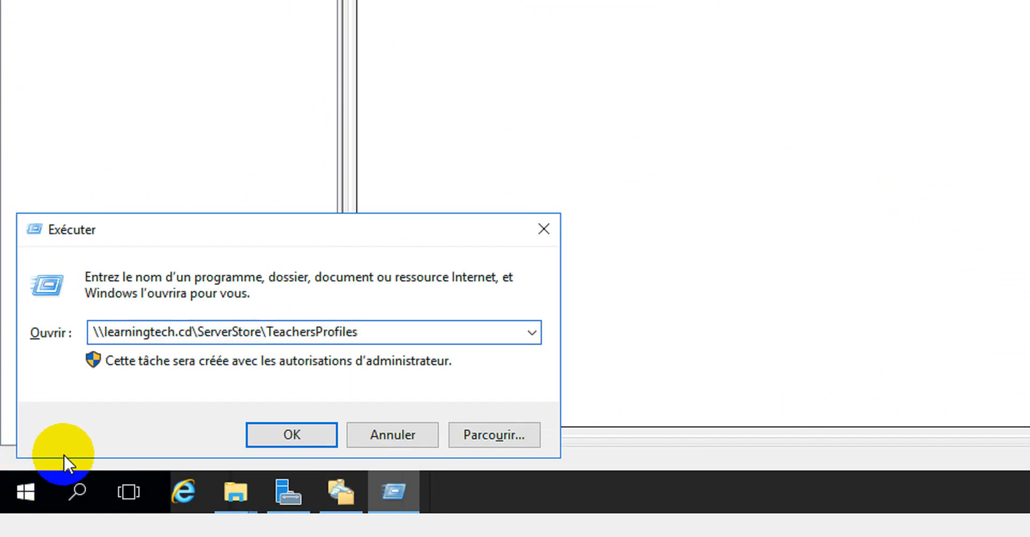
{"action": "left_click", "coordinate": [293, 437]}
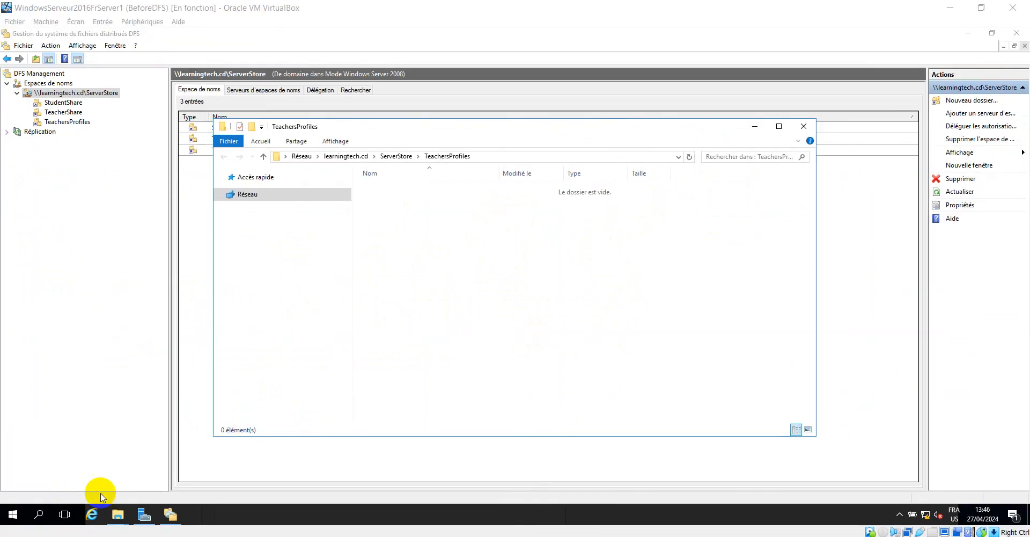
Check the empty TeachersProfiles and ServerStore windows, then minimise and close them
{"action": "left_click", "coordinate": [117, 515]}
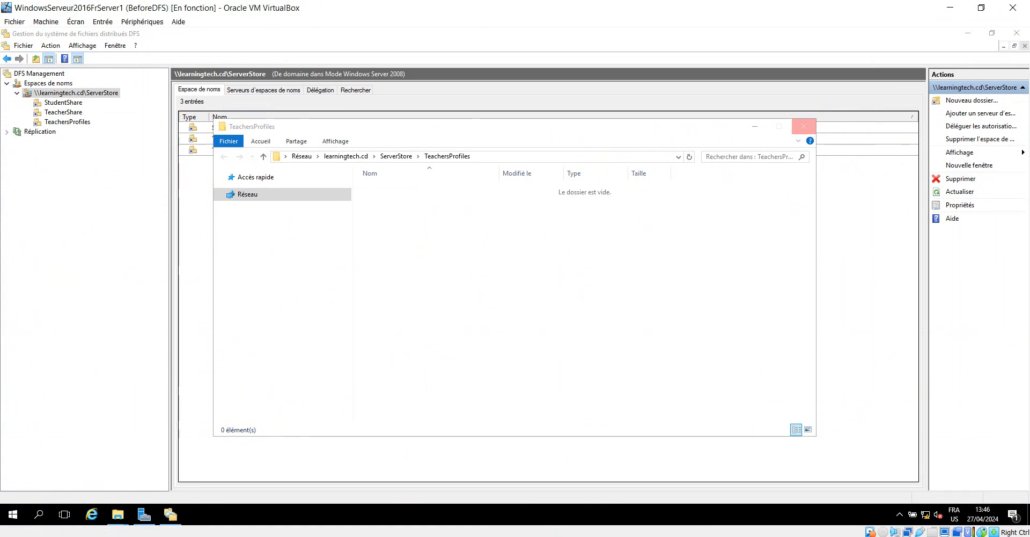
{"action": "left_click", "coordinate": [125, 523]}
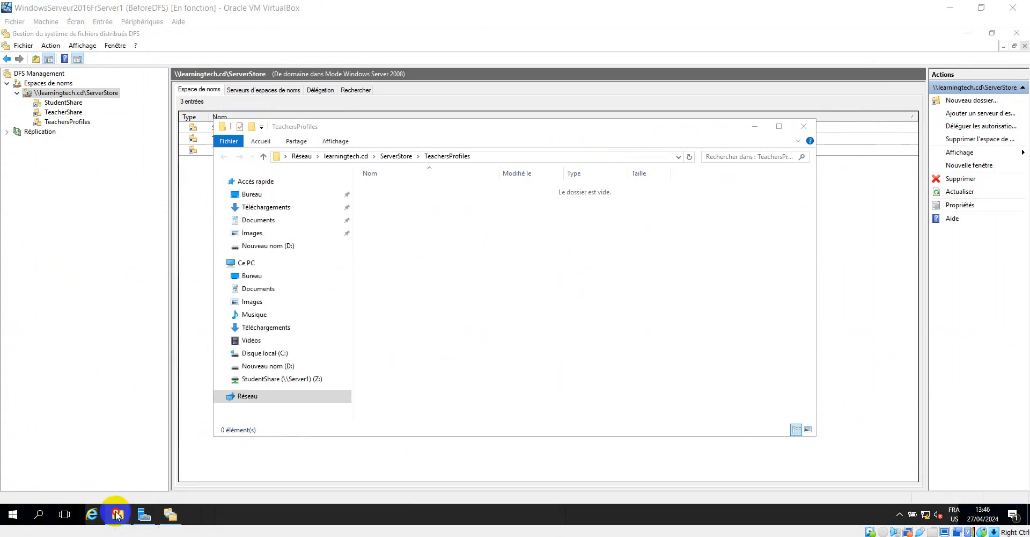
{"action": "left_click", "coordinate": [117, 515]}
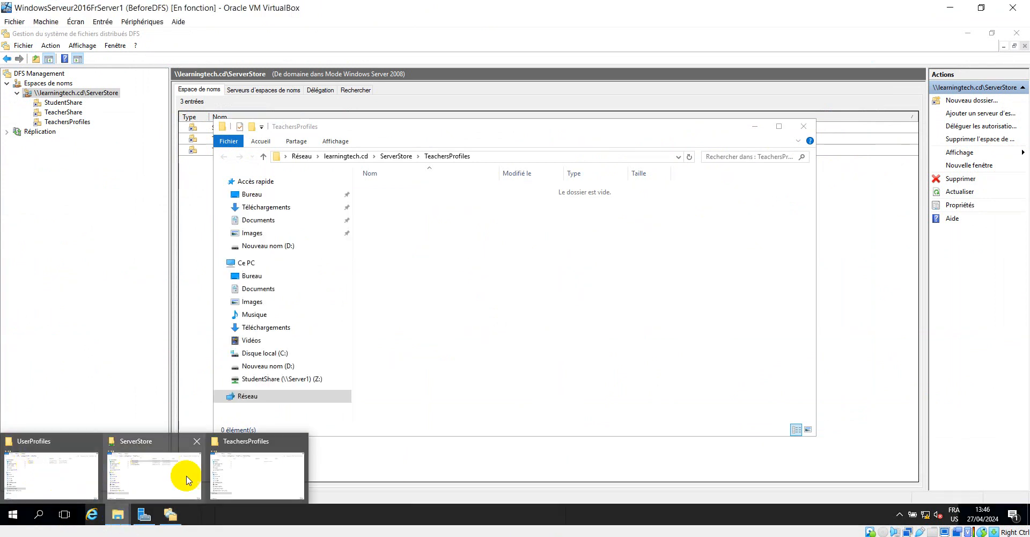
{"action": "left_click", "coordinate": [149, 472]}
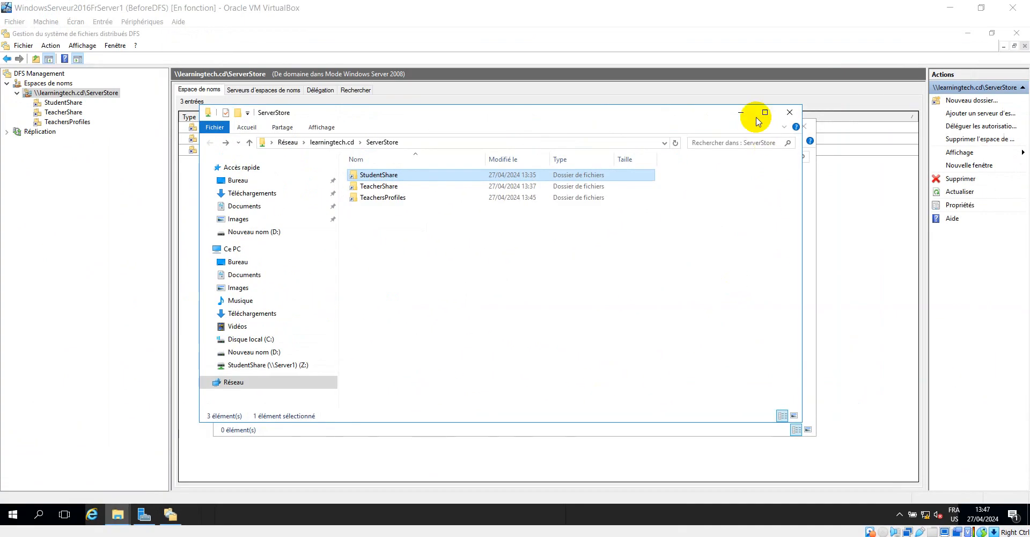
{"action": "left_click", "coordinate": [741, 112]}
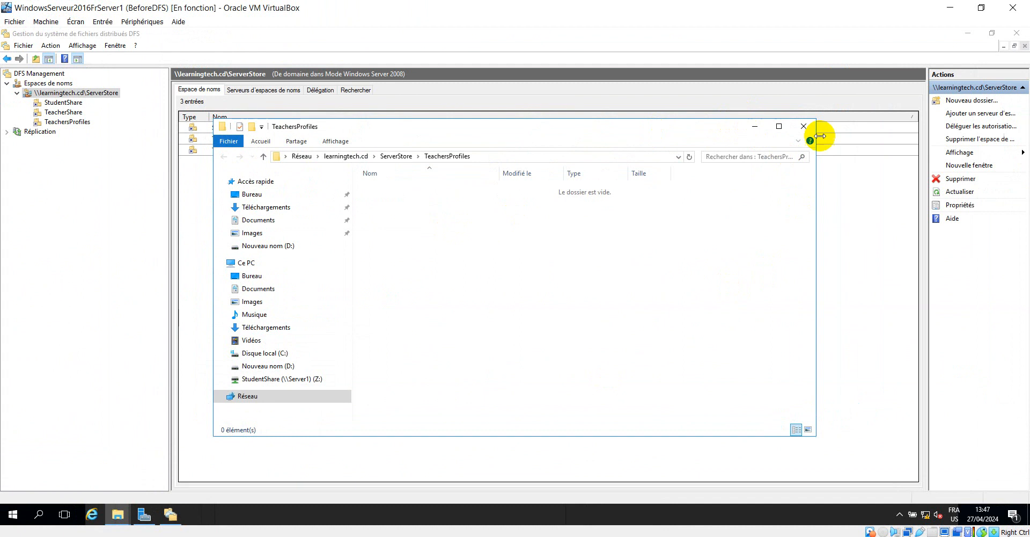
{"action": "left_click", "coordinate": [803, 126]}
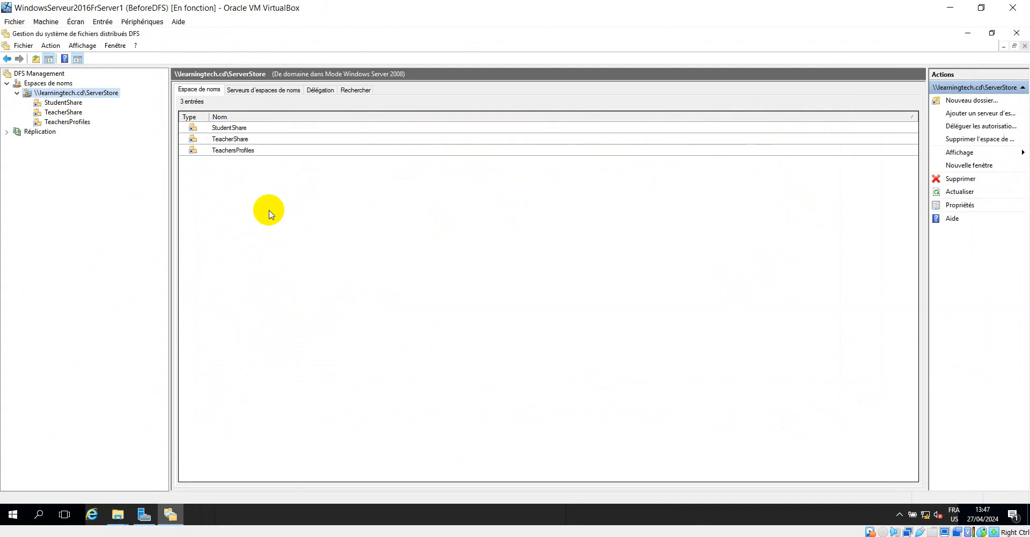
Add a StudentsProfiles namespace folder targeting \\SERVER1\UsersProfiles\StudentsProfiles under ServerStore
{"action": "right_click", "coordinate": [67, 94]}
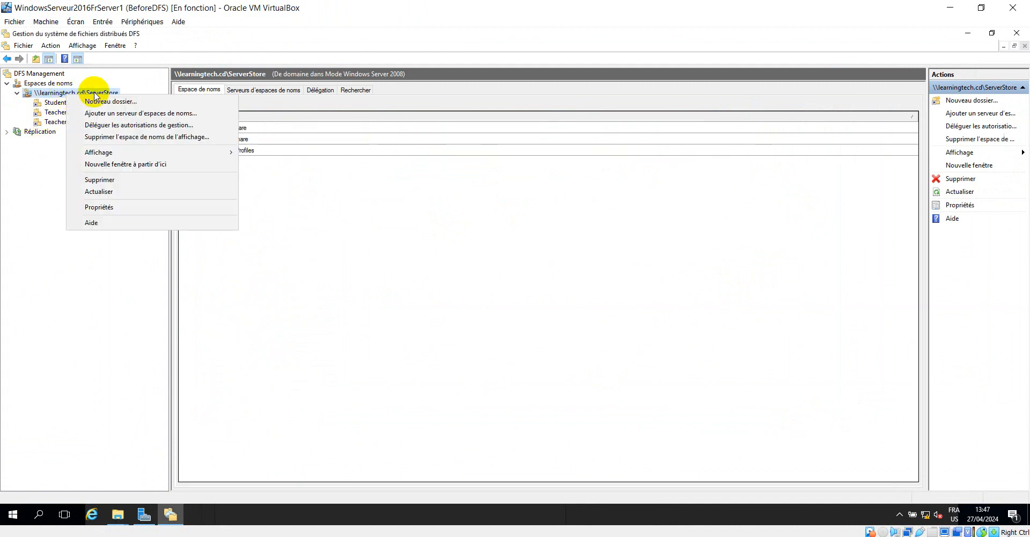
{"action": "left_click", "coordinate": [104, 102]}
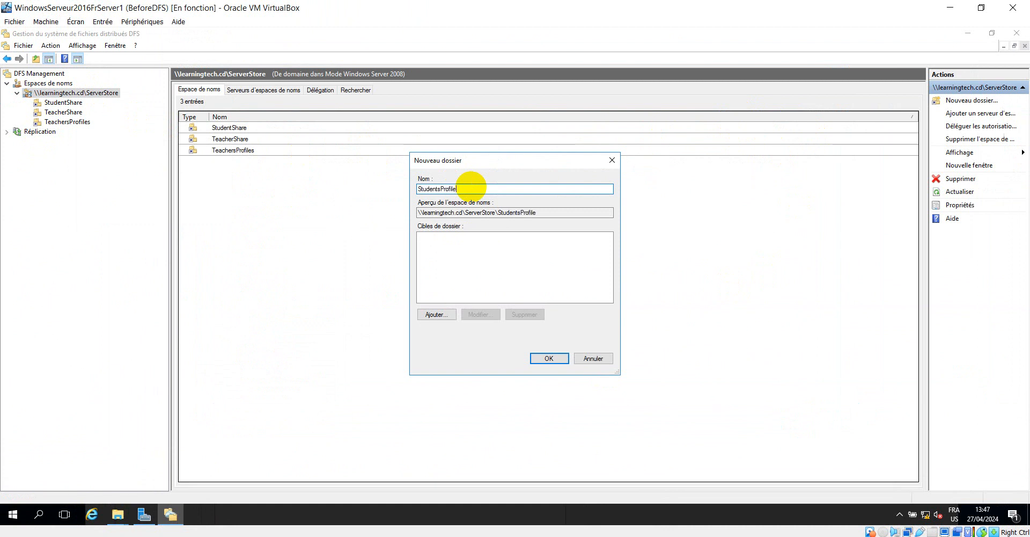
{"action": "left_click", "coordinate": [447, 316]}
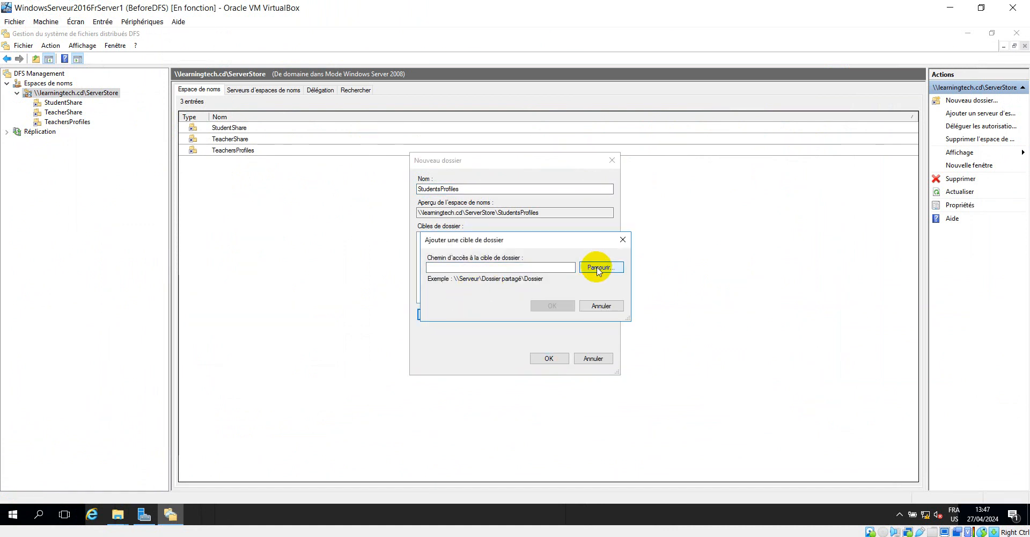
{"action": "left_click", "coordinate": [599, 267]}
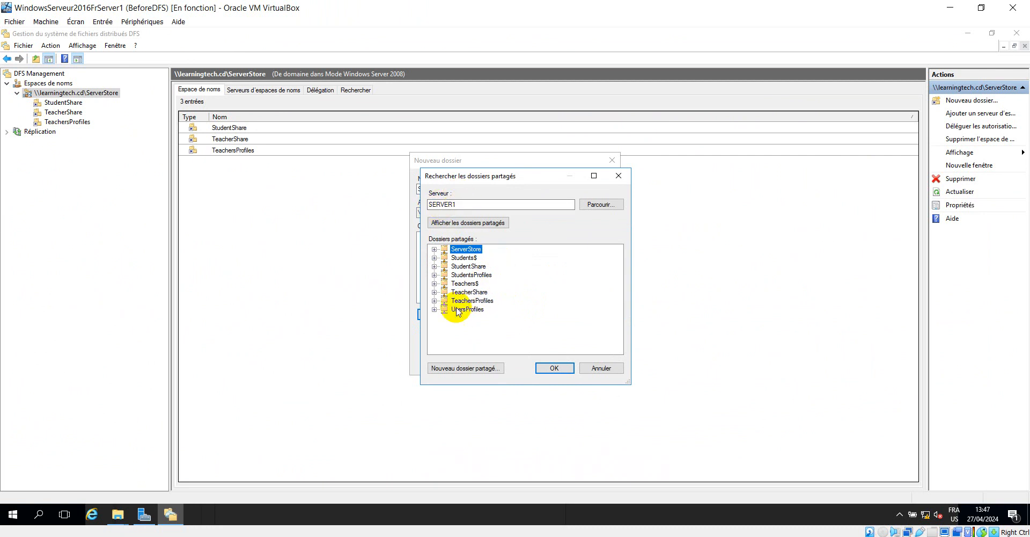
{"action": "left_click", "coordinate": [435, 310]}
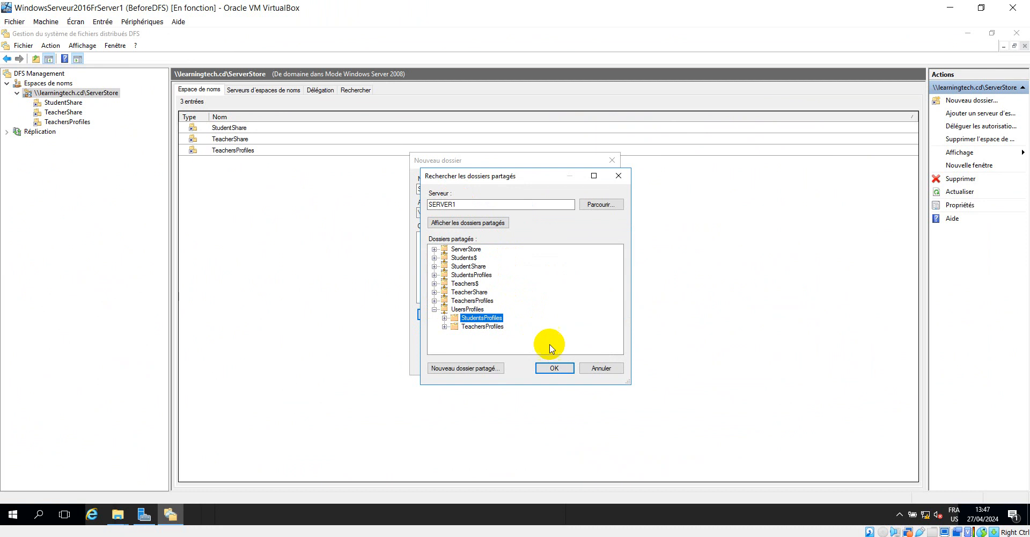
{"action": "left_click", "coordinate": [556, 369]}
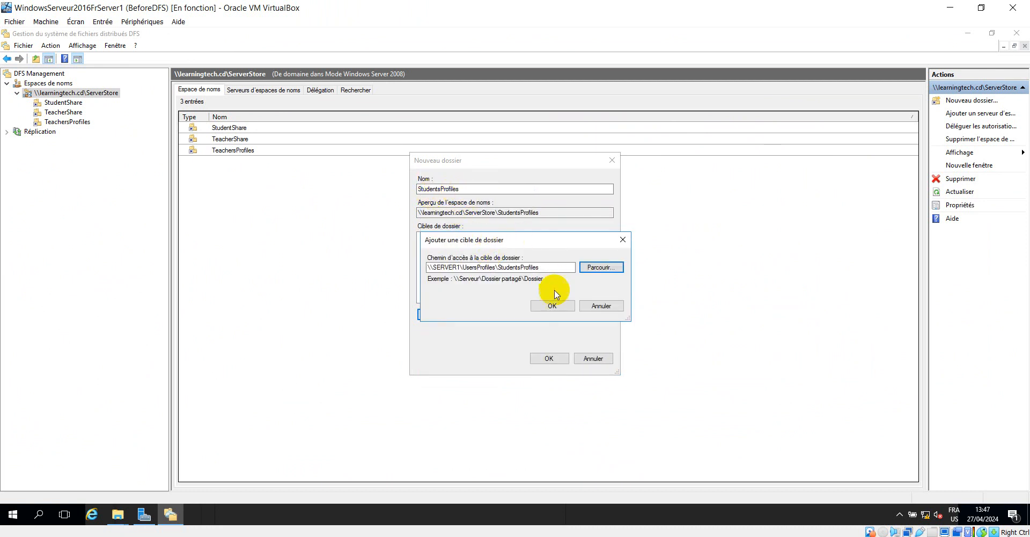
{"action": "left_click", "coordinate": [551, 305]}
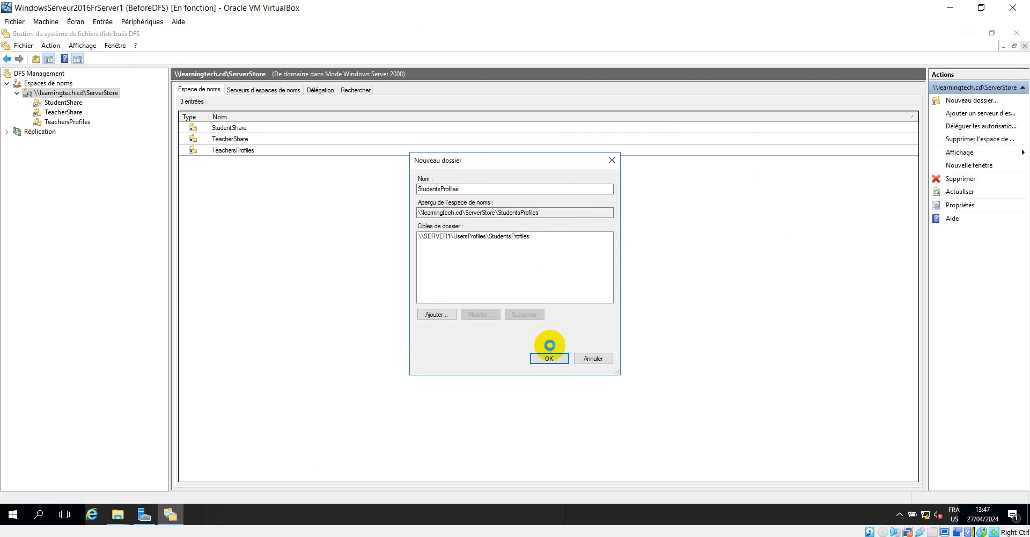
{"action": "left_click", "coordinate": [550, 348]}
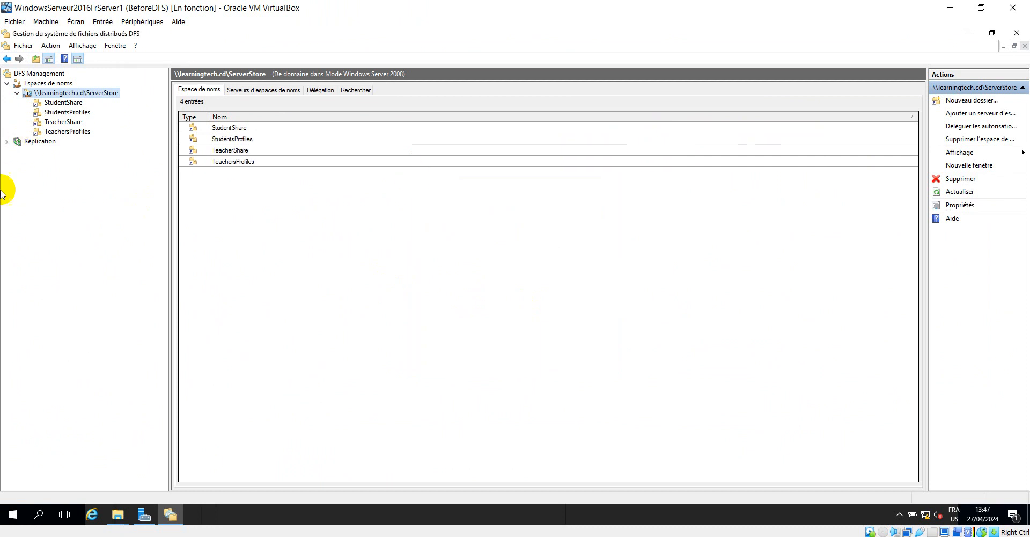
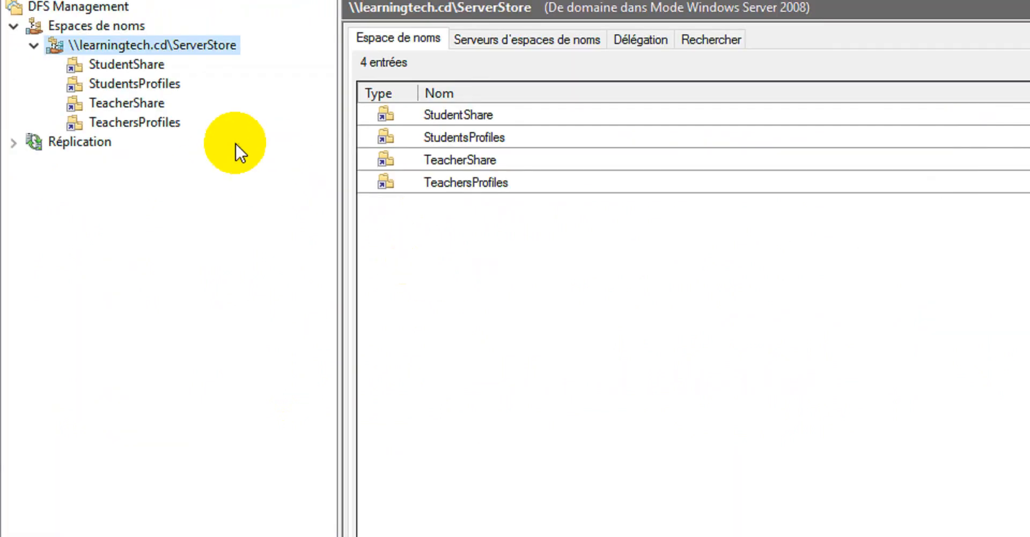
Select the TeachersProfiles folder's full namespace path in its properties, then close them
{"action": "right_click", "coordinate": [144, 123]}
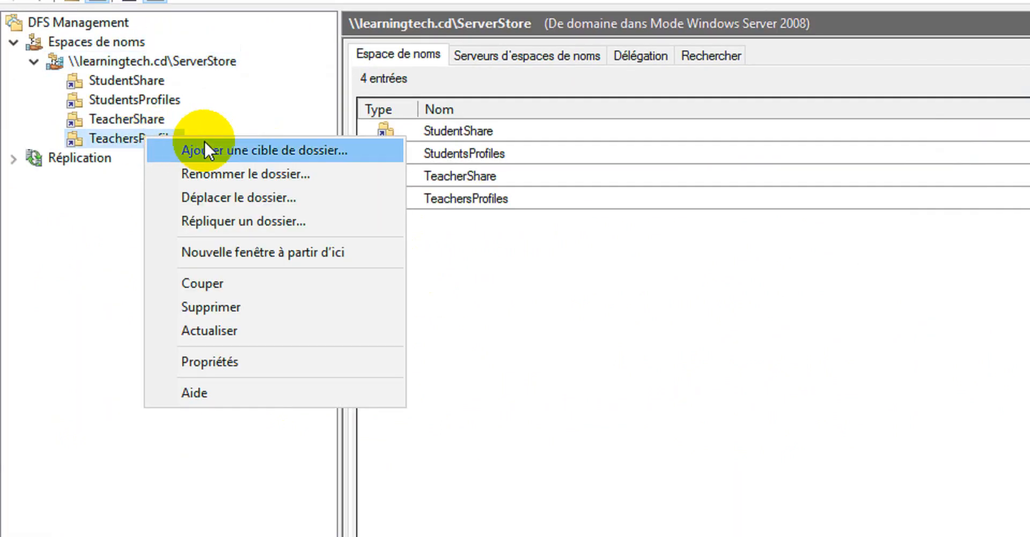
{"action": "left_click", "coordinate": [266, 360]}
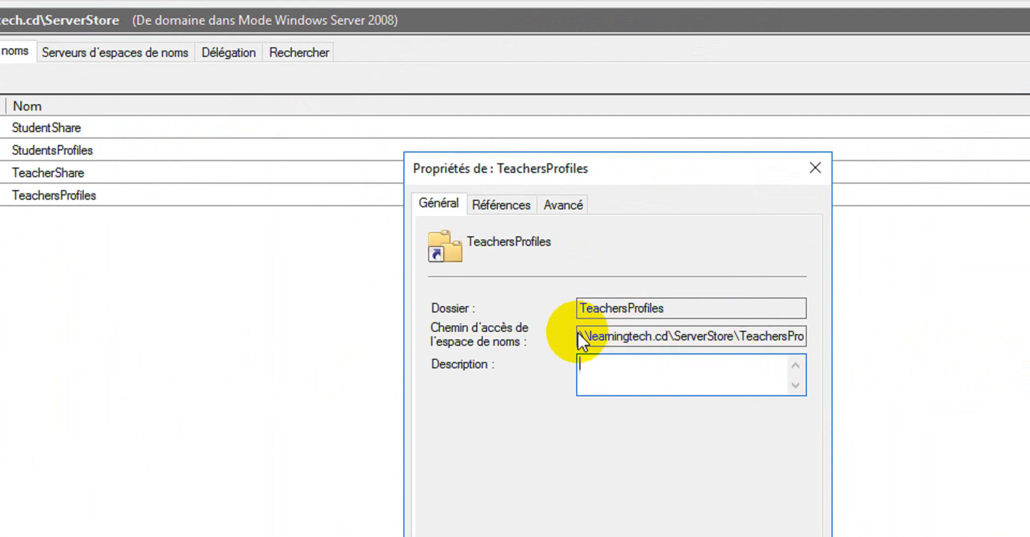
{"action": "left_click_drag", "start_coordinate": [578, 334], "coordinate": [928, 341]}
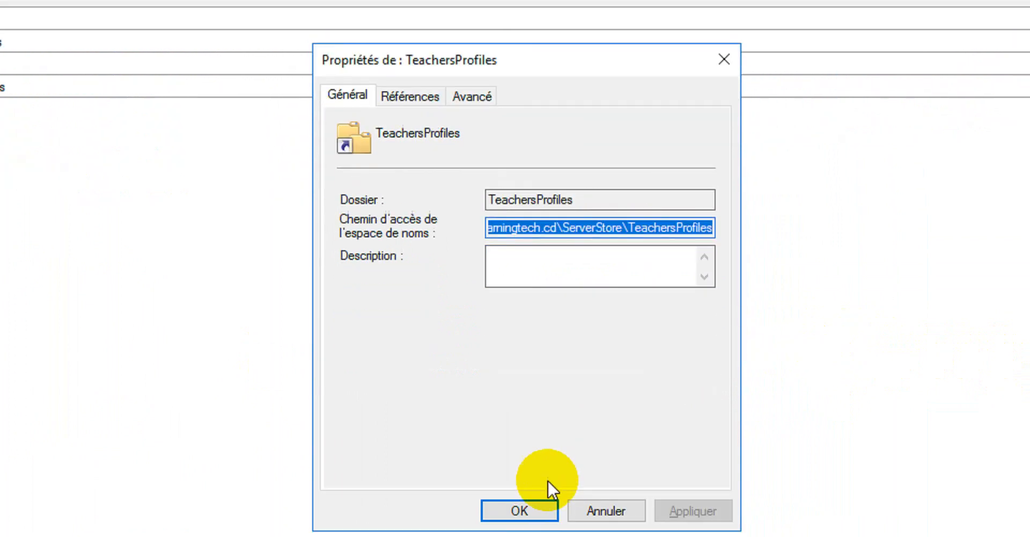
{"action": "left_click", "coordinate": [551, 434]}
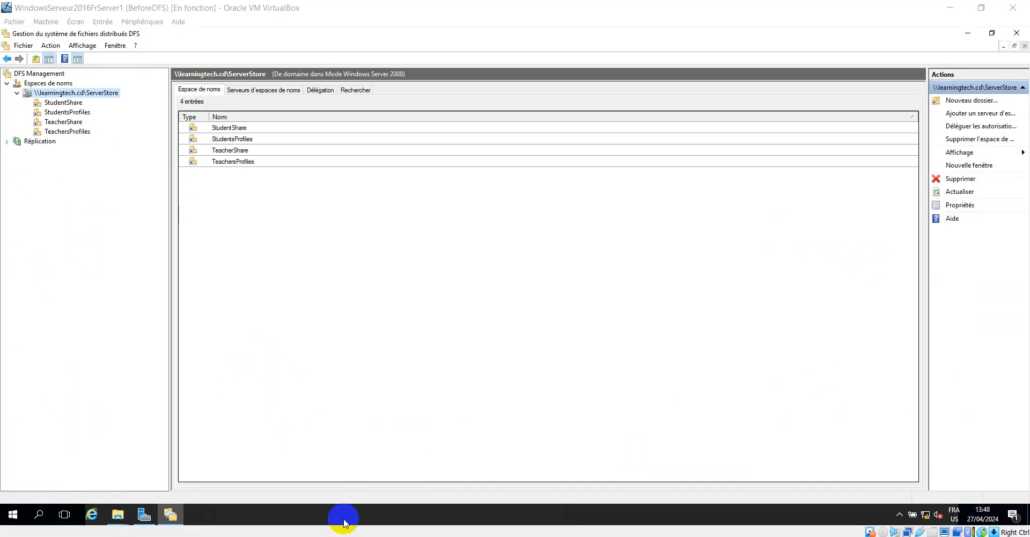
Launch Active Directory Users and Computers and open shared properties for four selected user accounts
{"action": "left_click", "coordinate": [143, 514]}
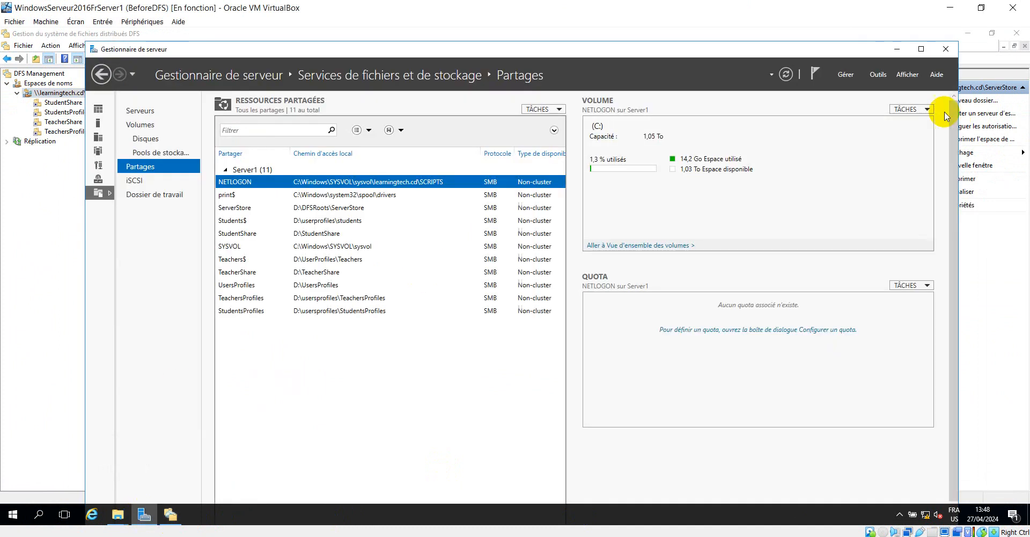
{"action": "left_click", "coordinate": [878, 75]}
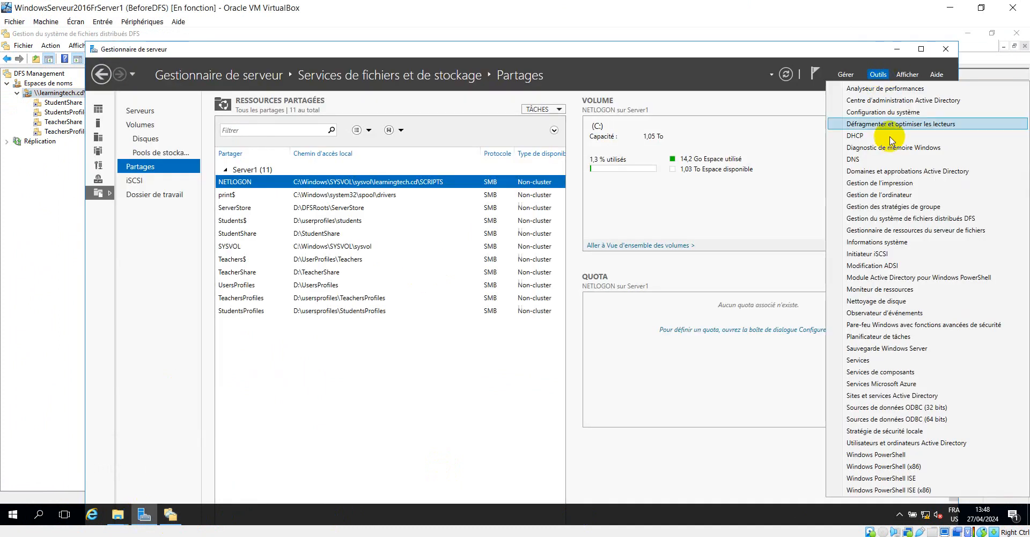
{"action": "left_click", "coordinate": [925, 443]}
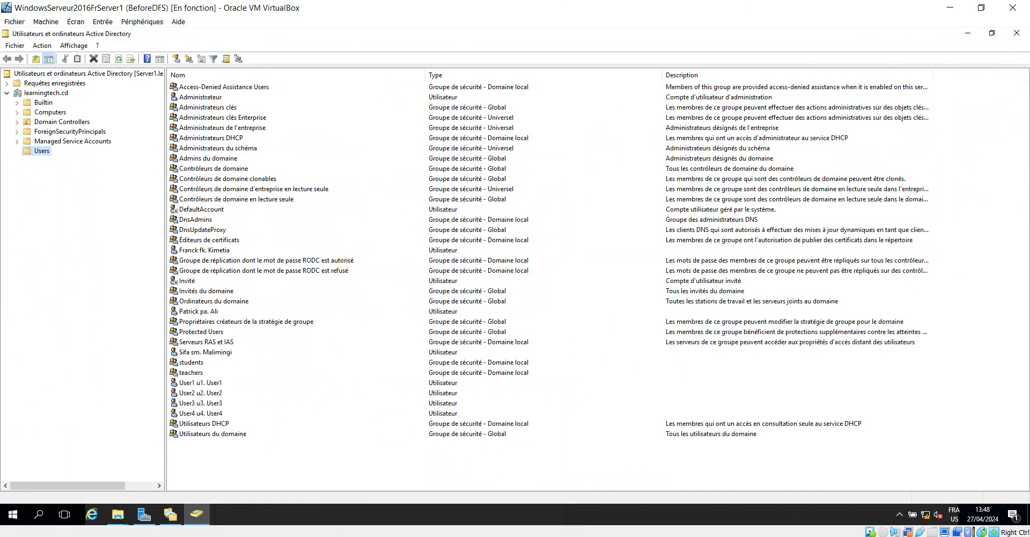
{"action": "left_click", "coordinate": [197, 251]}
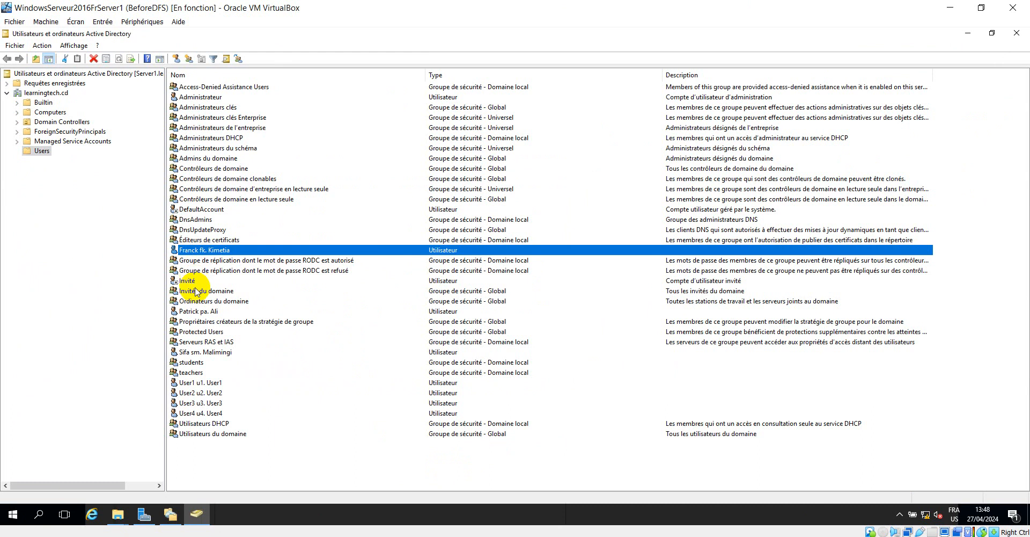
{"action": "left_click", "coordinate": [197, 313], "text": "ctrl"}
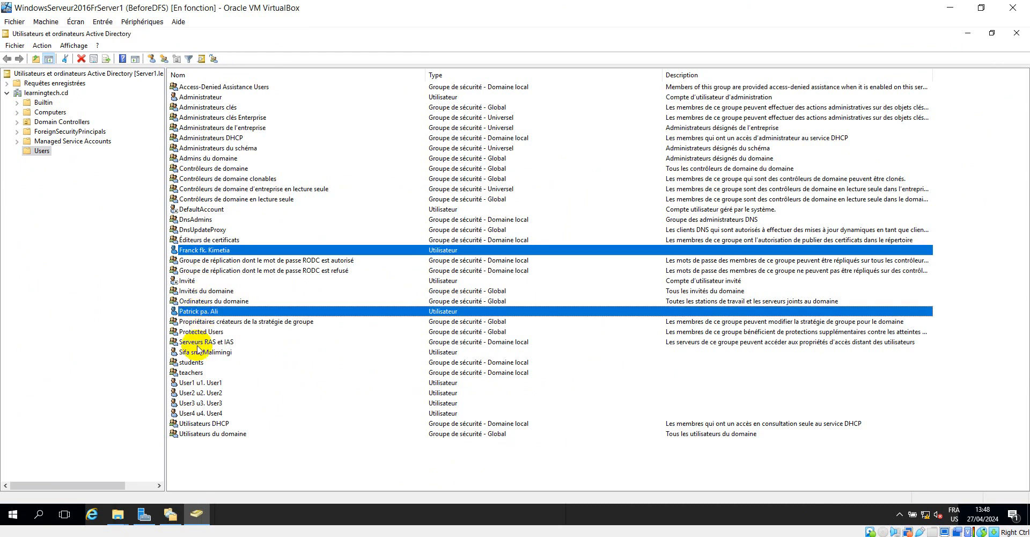
{"action": "left_click", "coordinate": [195, 383], "text": "ctrl"}
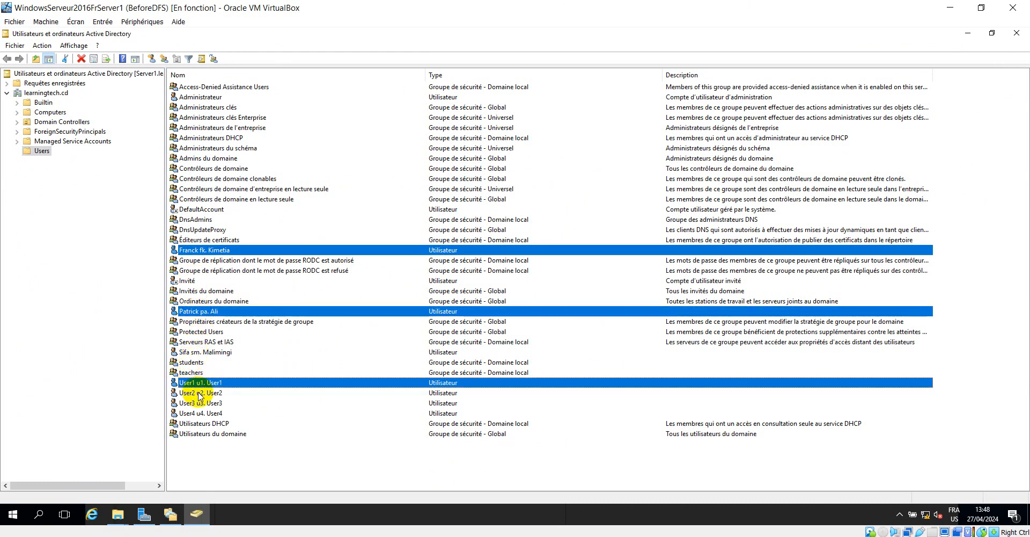
{"action": "left_click", "coordinate": [198, 394], "text": "ctrl"}
{"action": "right_click", "coordinate": [203, 393]}
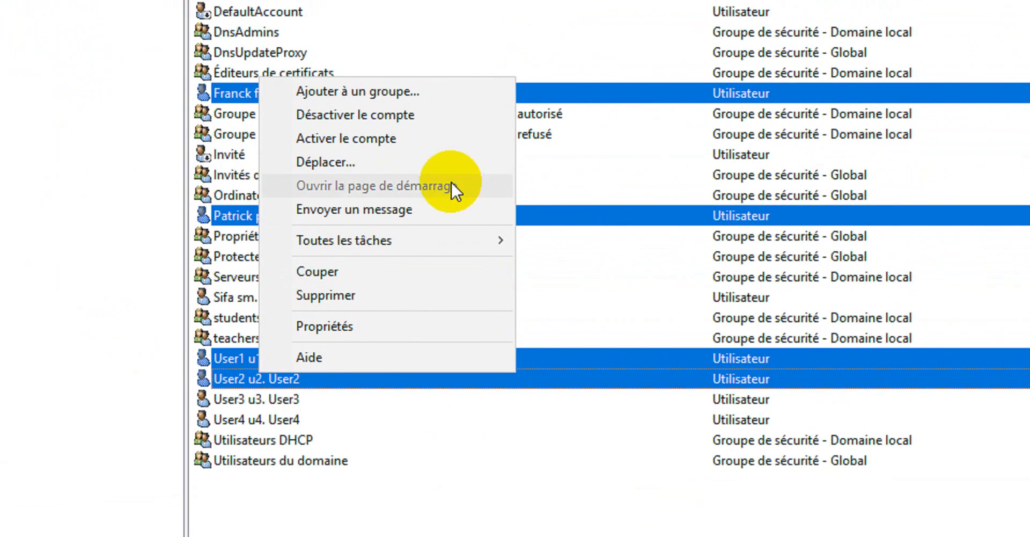
{"action": "left_click", "coordinate": [394, 325]}
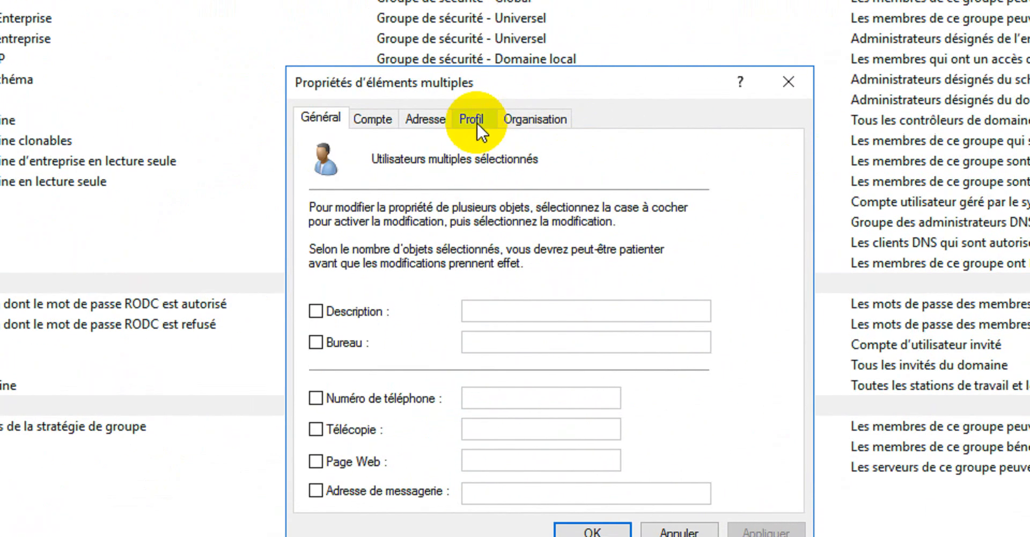
Set the profile path to the pasted TeachersProfiles namespace path plus \%username%
{"action": "left_click", "coordinate": [472, 119]}
{"action": "left_click", "coordinate": [398, 236]}
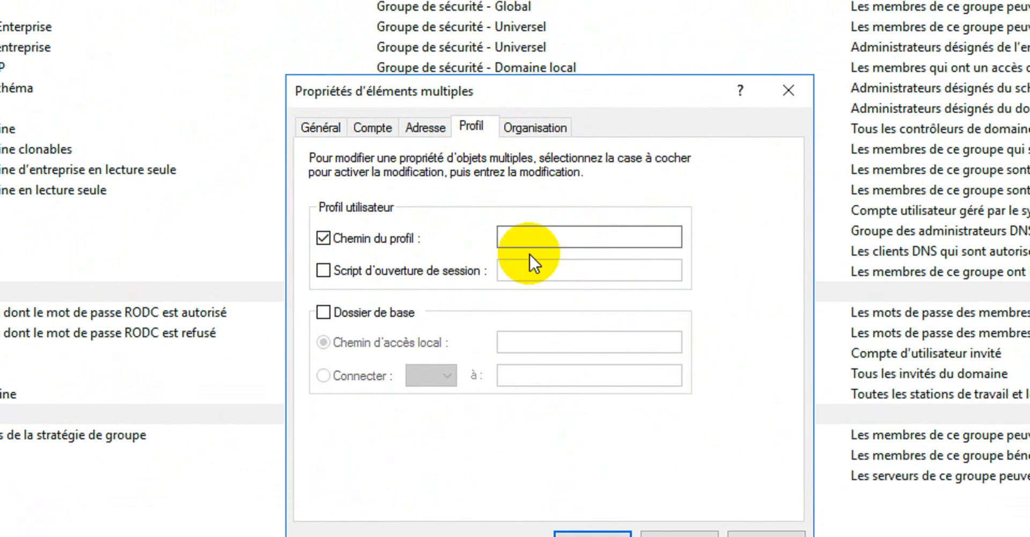
{"action": "left_click", "coordinate": [535, 240]}
{"action": "key", "text": "ctrl+v"}
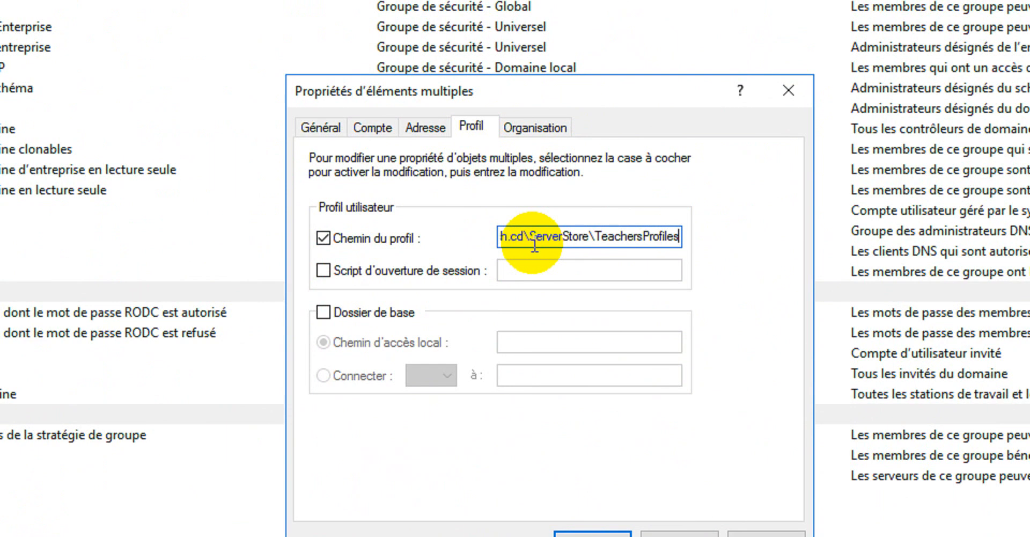
{"action": "type", "text": "\\%"}
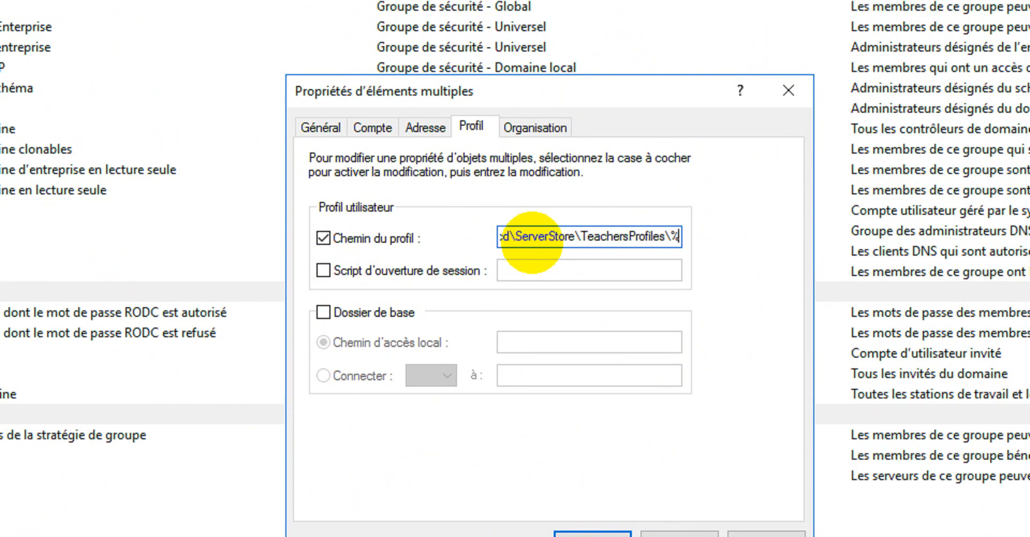
{"action": "type", "text": "usern"}
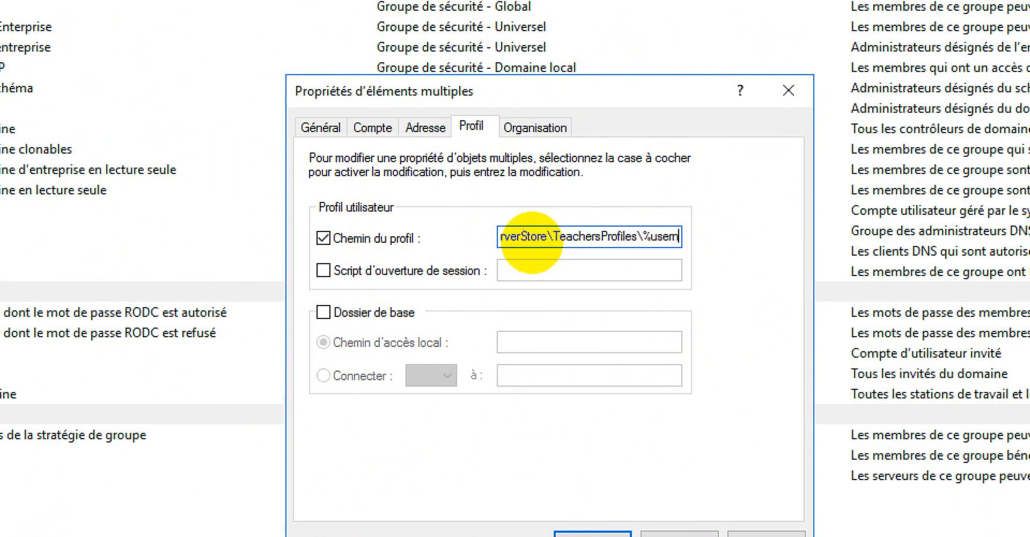
{"action": "type", "text": "ame%"}
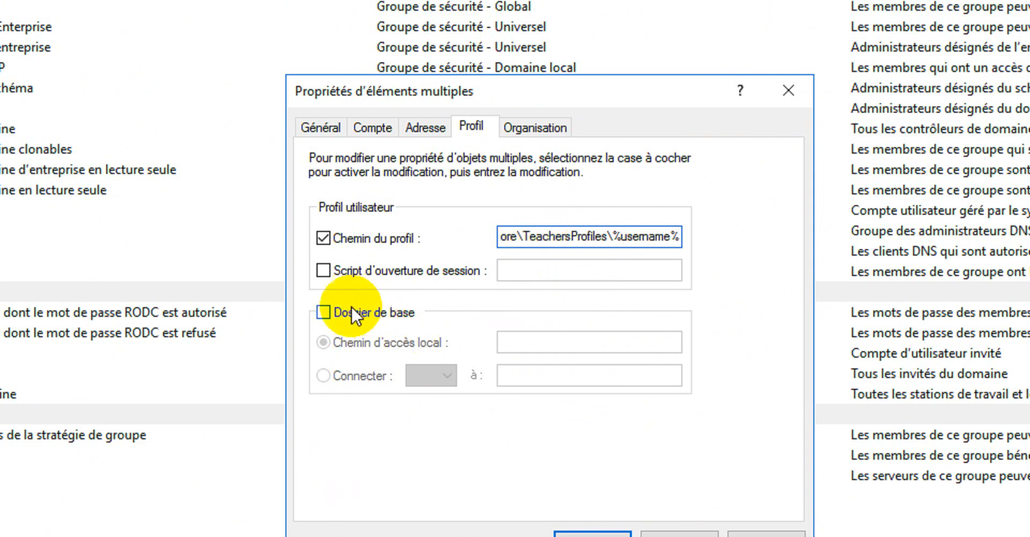
Map the home folder to drive X: at the TeachersProfiles path plus \%username%, and apply
{"action": "left_click", "coordinate": [326, 310]}
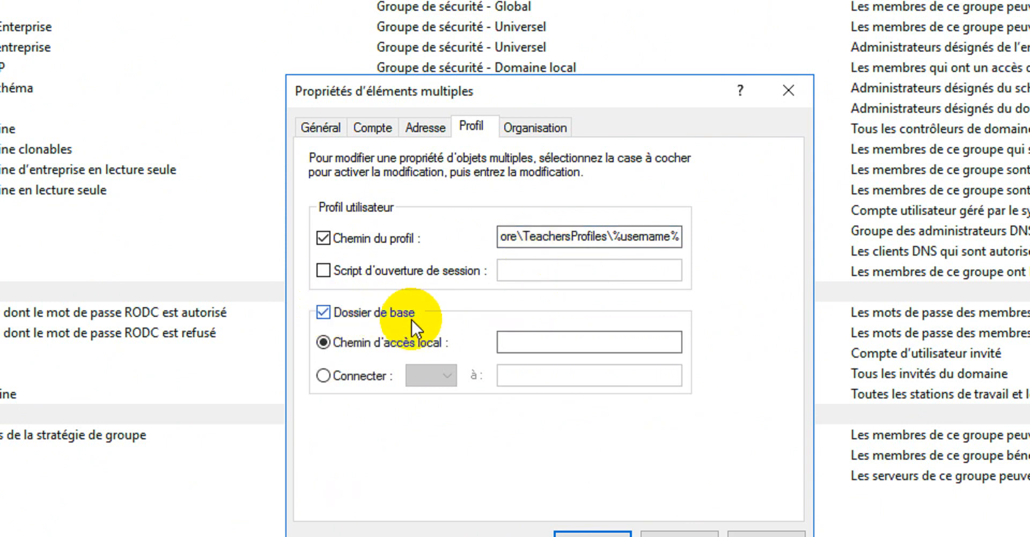
{"action": "left_click", "coordinate": [343, 374]}
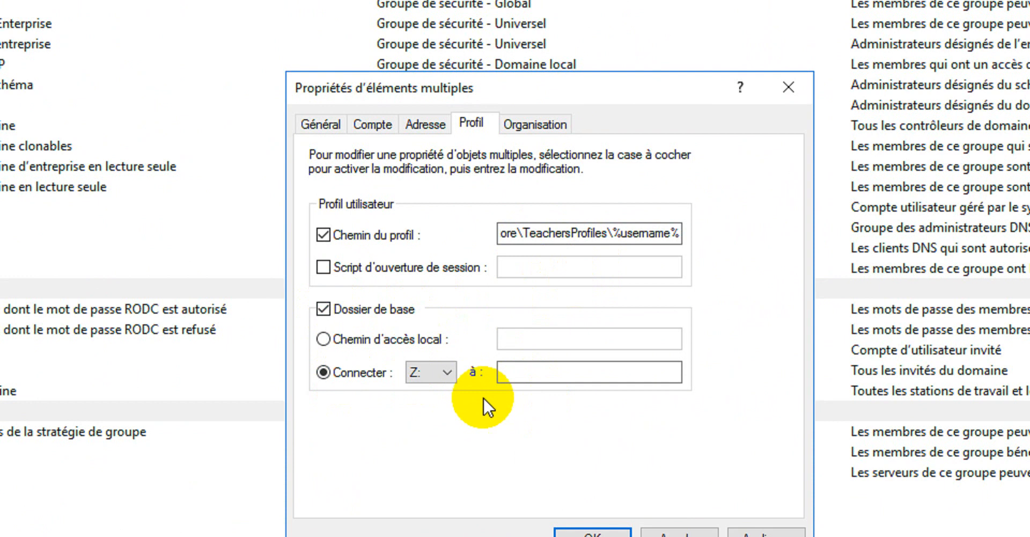
{"action": "left_click", "coordinate": [438, 374]}
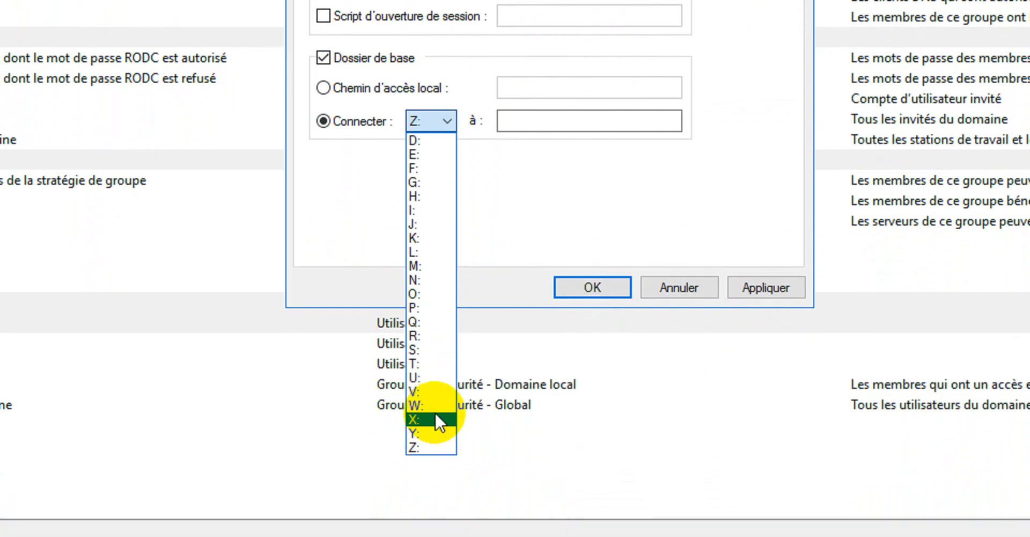
{"action": "left_click", "coordinate": [434, 406]}
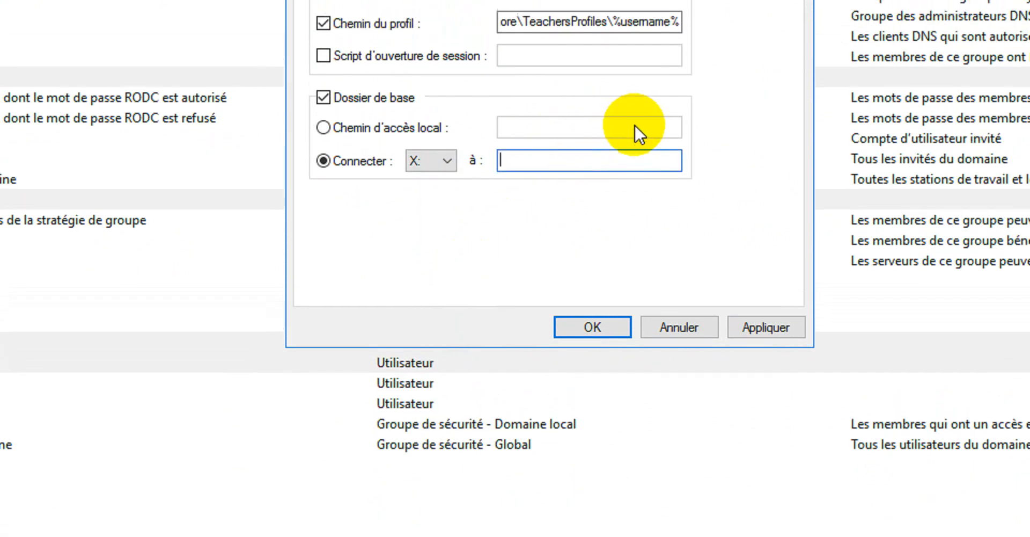
{"action": "key", "text": "ctrl+v"}
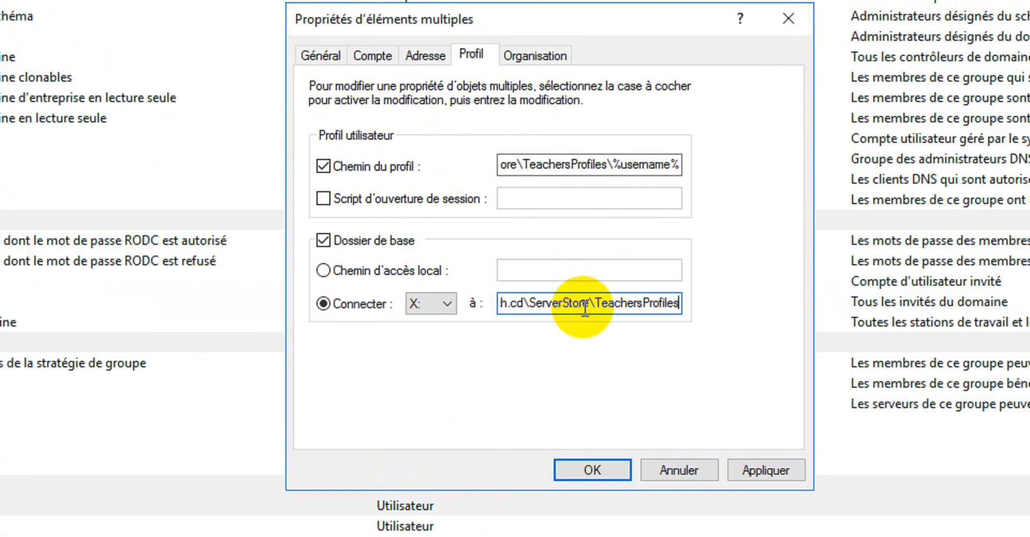
{"action": "type", "text": "\\"}
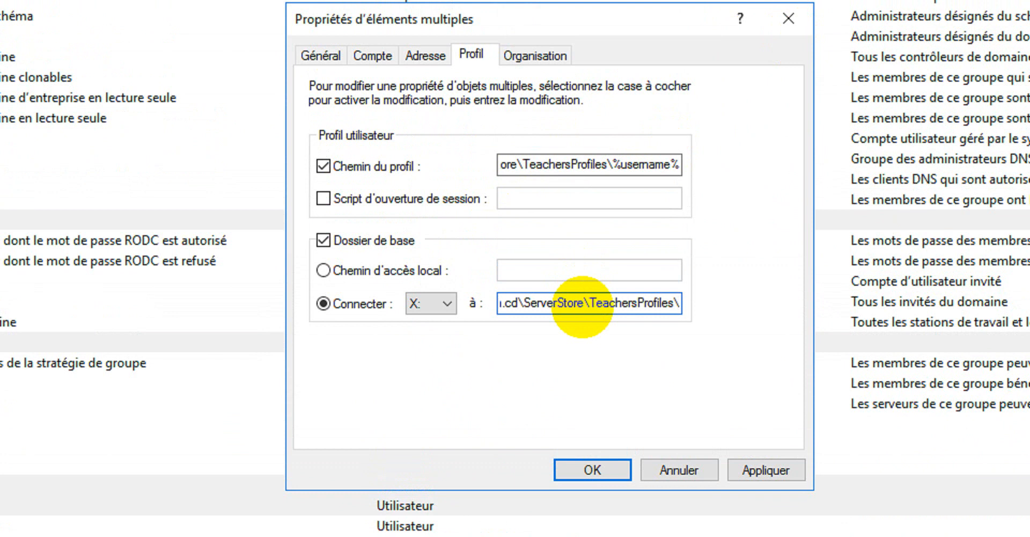
{"action": "type", "text": "%username"}
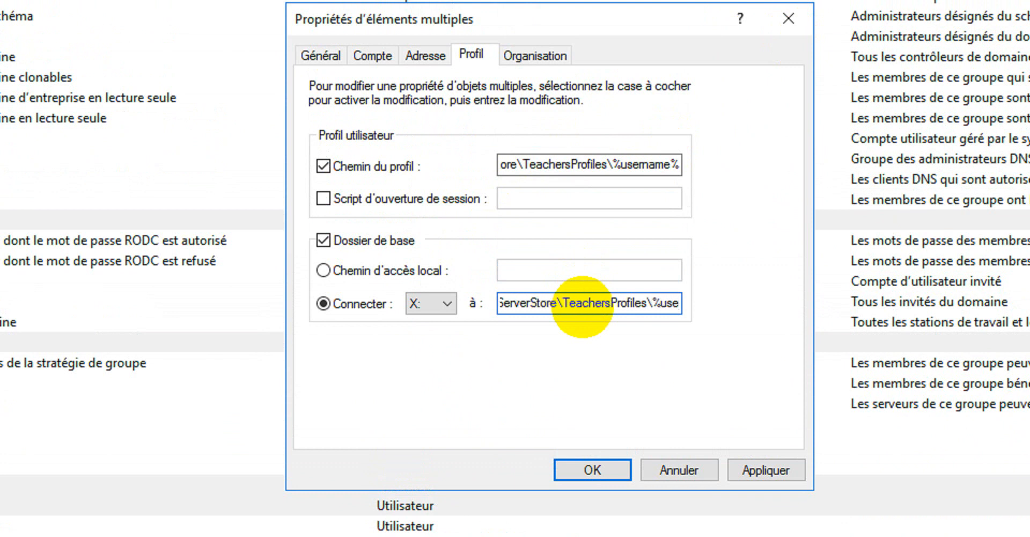
{"action": "type", "text": "%"}
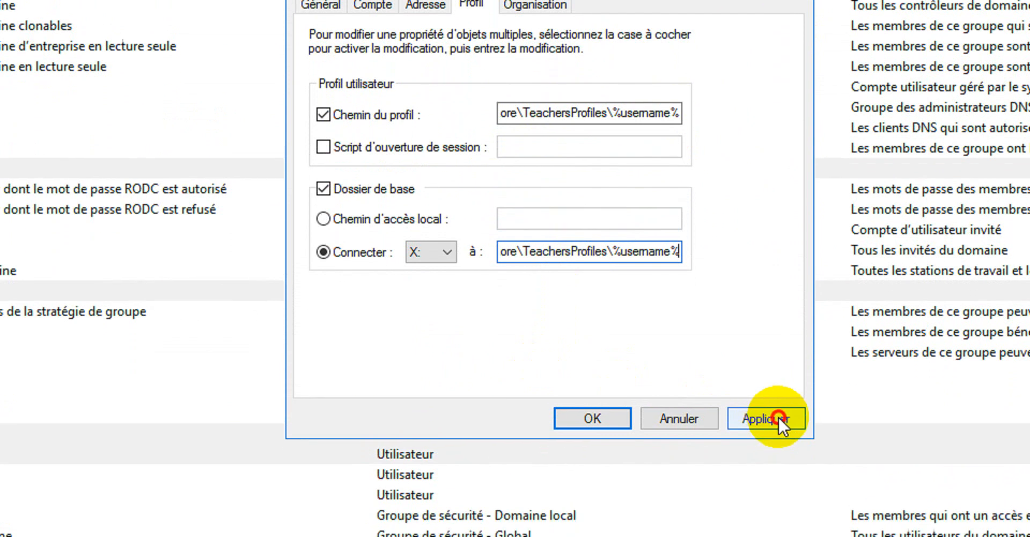
{"action": "left_click", "coordinate": [767, 469]}
{"action": "left_click", "coordinate": [607, 412]}
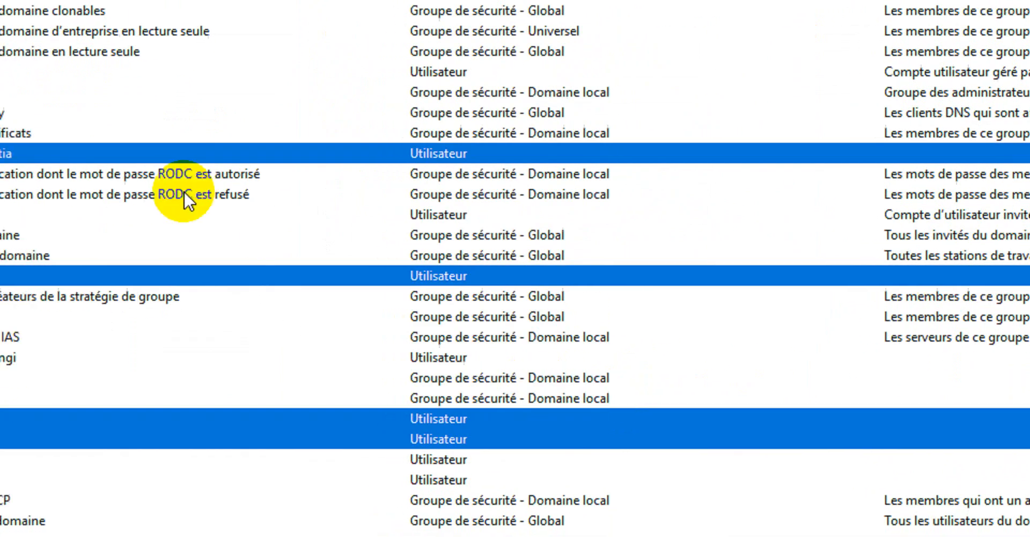
Open a single teacher's Profile tab, confirm both paths resolve under TeachersProfiles, and click OK
{"action": "right_click", "coordinate": [71, 152]}
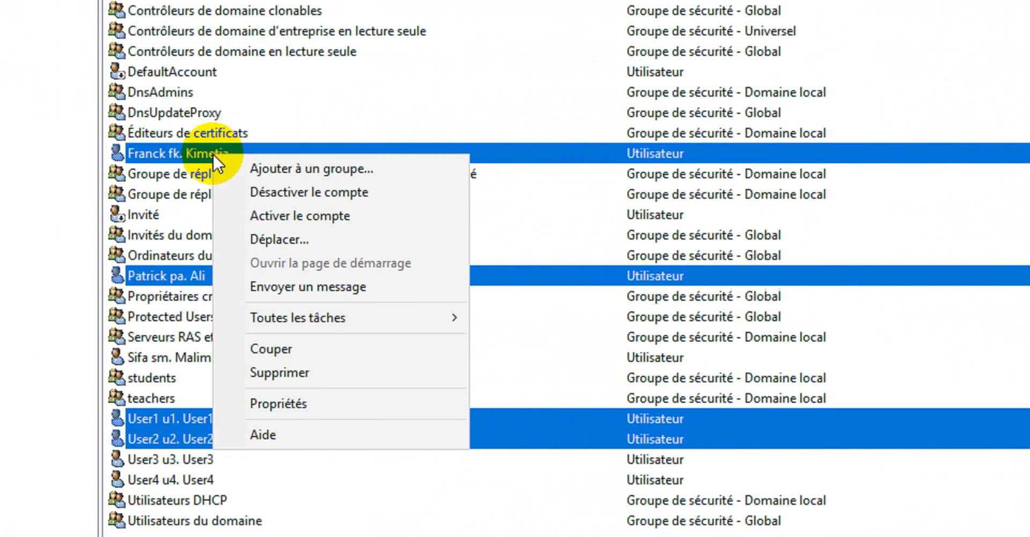
{"action": "left_click", "coordinate": [198, 172]}
{"action": "left_click", "coordinate": [193, 147]}
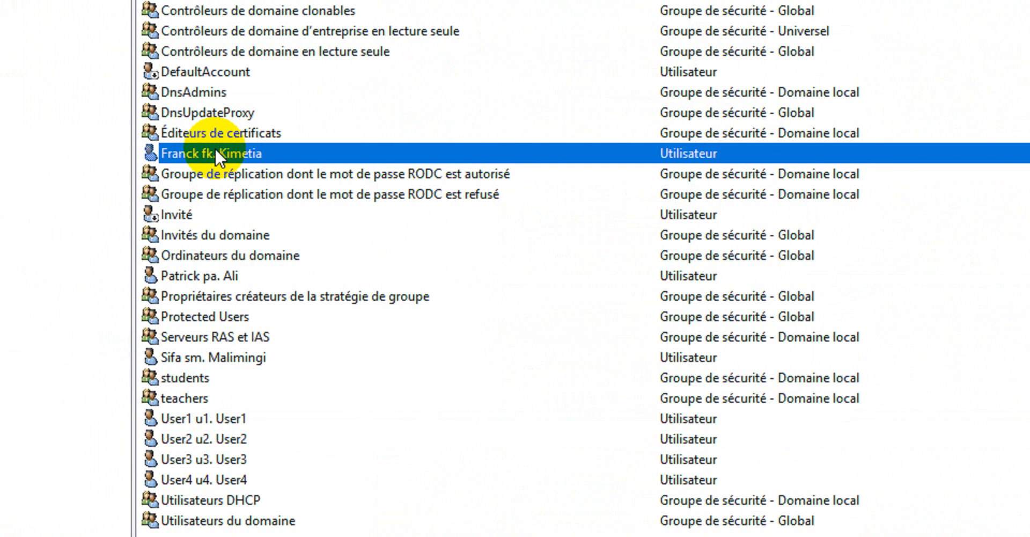
{"action": "right_click", "coordinate": [193, 147]}
{"action": "left_click", "coordinate": [290, 445]}
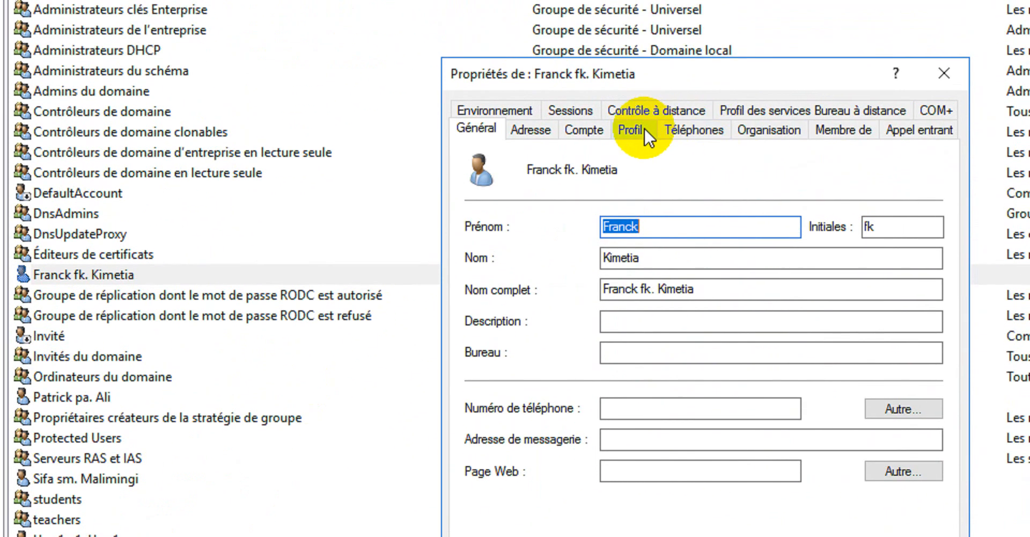
{"action": "left_click", "coordinate": [683, 37]}
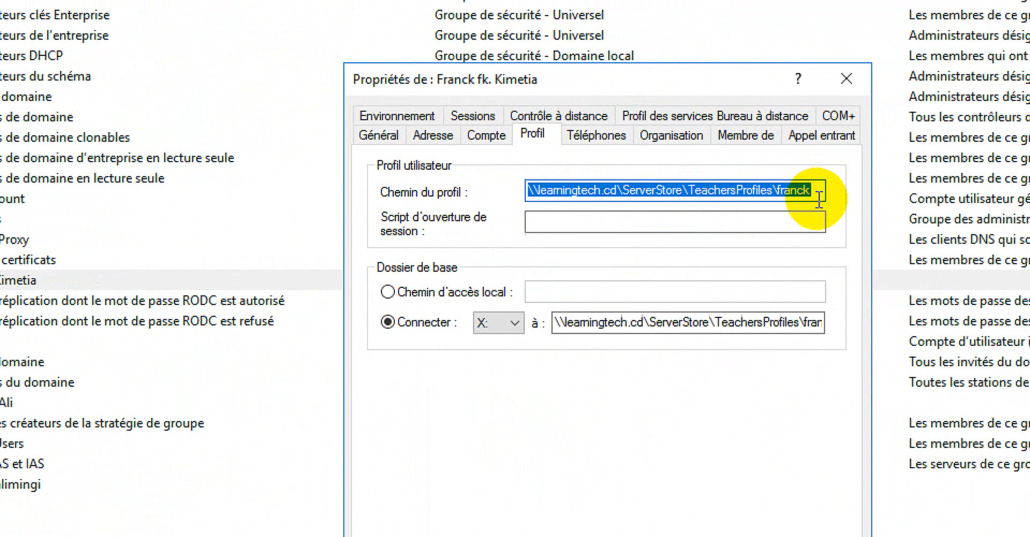
{"action": "left_click", "coordinate": [816, 197]}
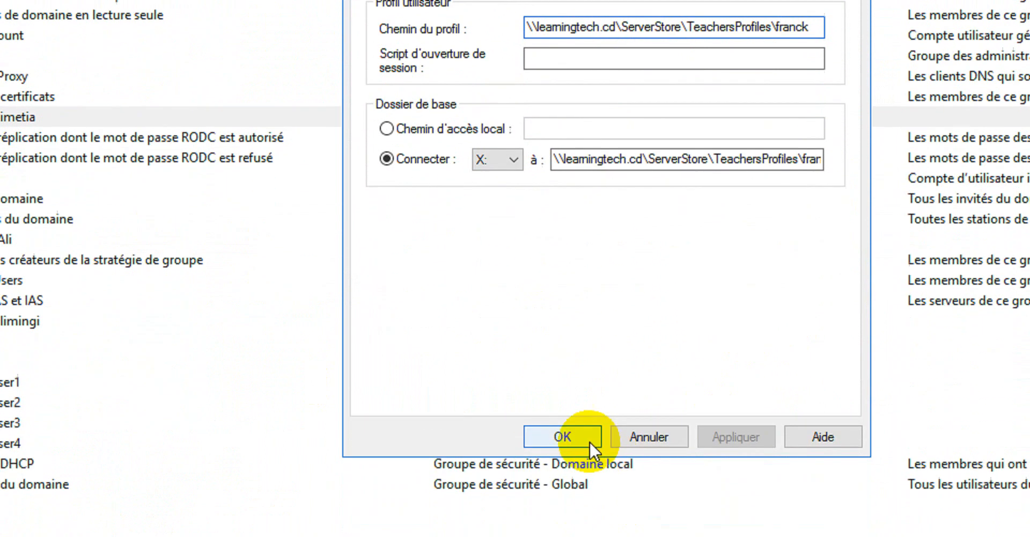
{"action": "left_click", "coordinate": [564, 528]}
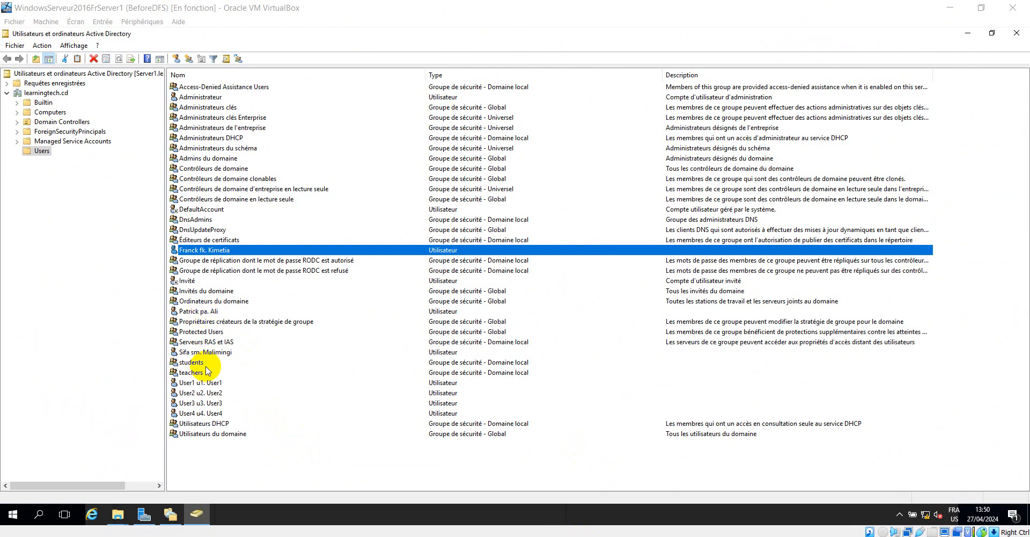
Switch to the Server2 VM and close the finished role installation wizard
{"action": "left_click", "coordinate": [208, 382]}
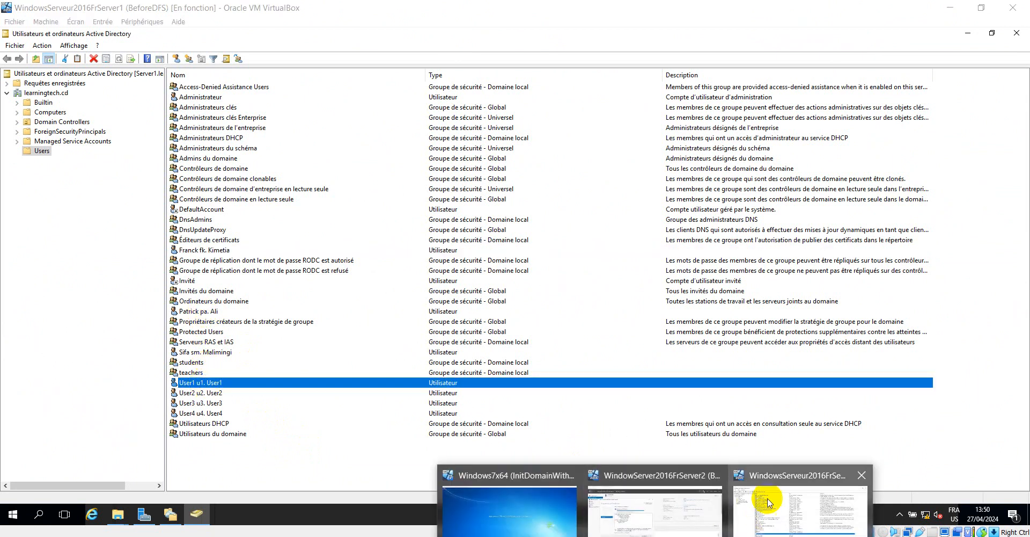
{"action": "left_click", "coordinate": [689, 504]}
{"action": "left_click", "coordinate": [799, 507]}
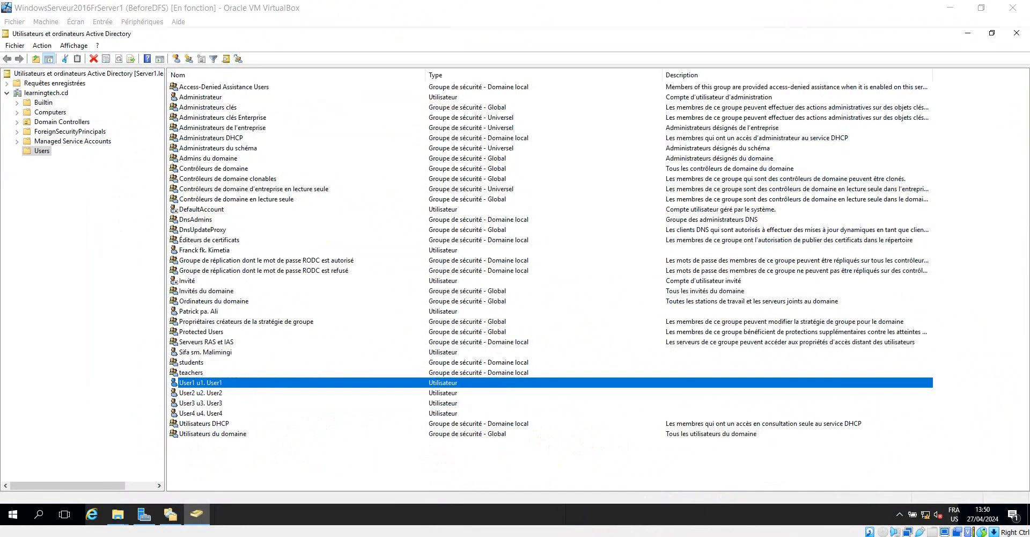
{"action": "mouse_move", "coordinate": [724, 513]}
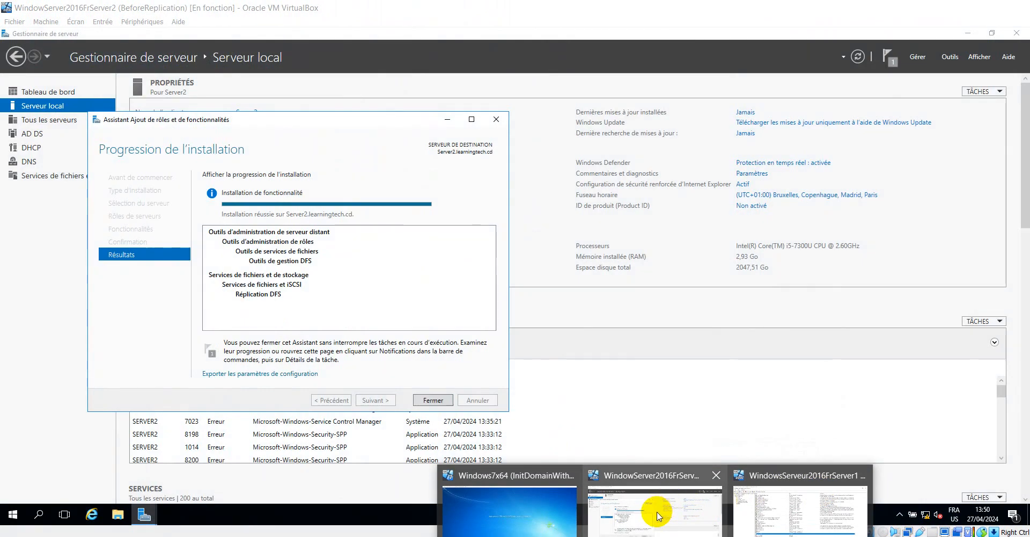
{"action": "left_click", "coordinate": [661, 507]}
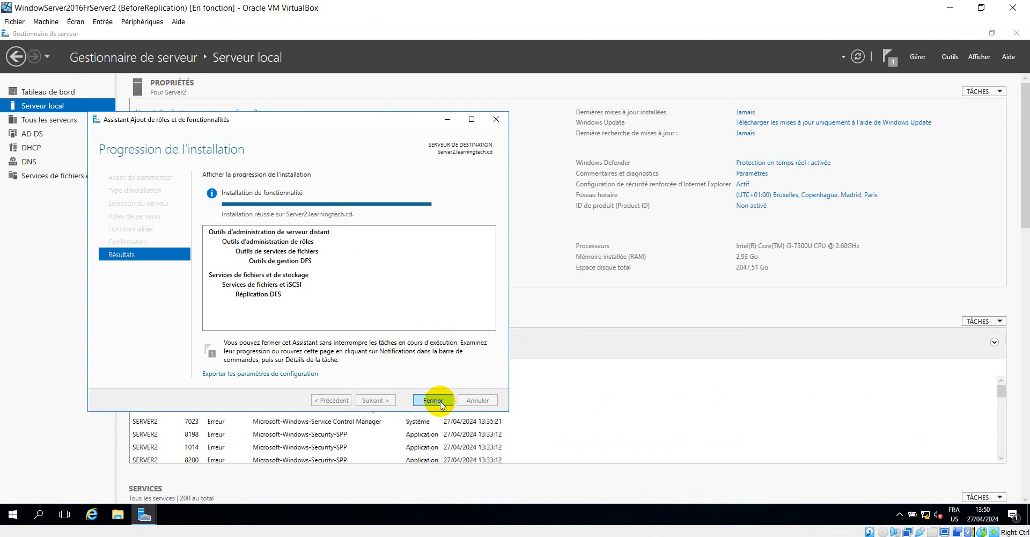
{"action": "left_click", "coordinate": [433, 399]}
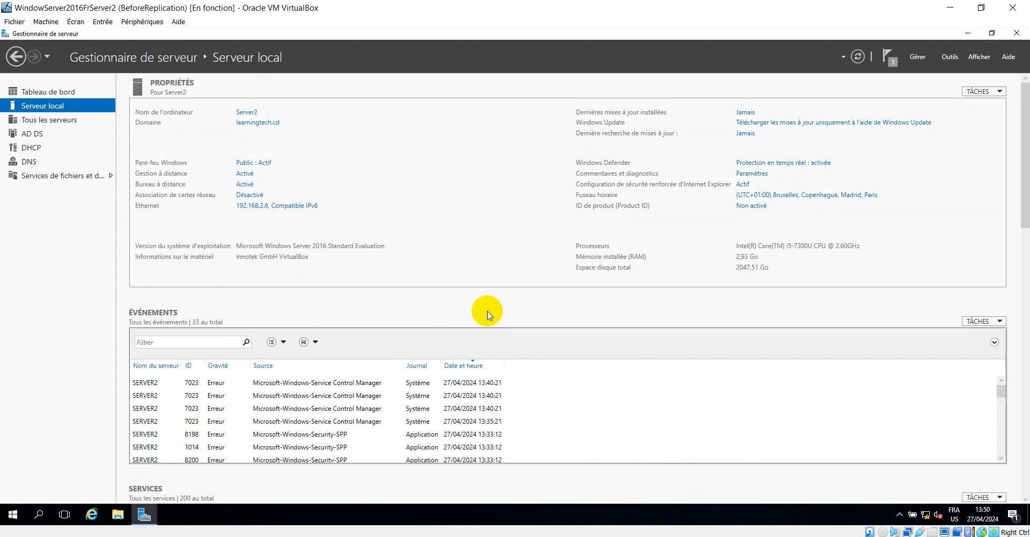
Open \\learningtech.cd\ServerStore\TeachersProfiles from the Run box and view its four user folders
{"action": "key", "text": "super+r"}
{"action": "type", "text": "\\\\learningtech.cd\\ServerStore\\TeachersProfiles"}
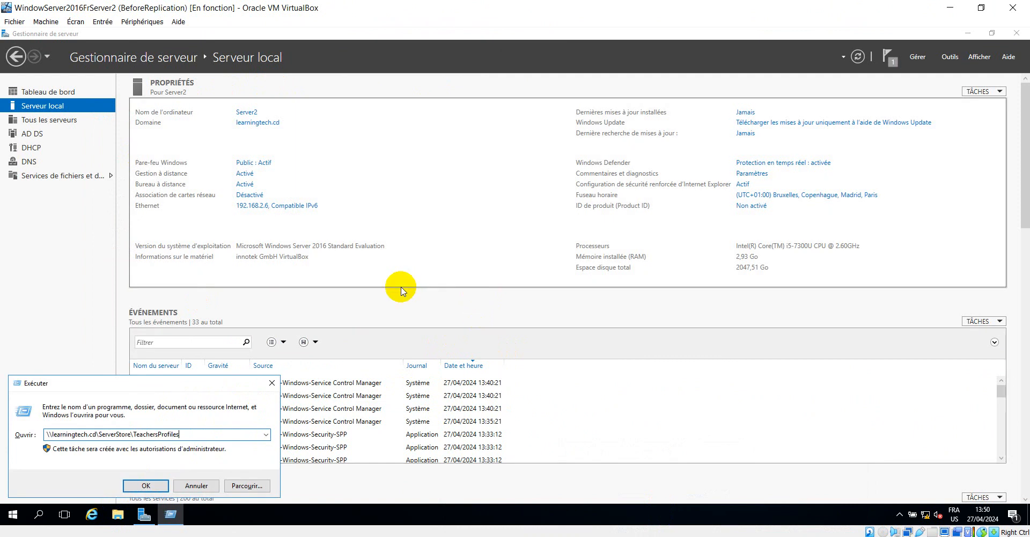
{"action": "key", "text": "Return"}
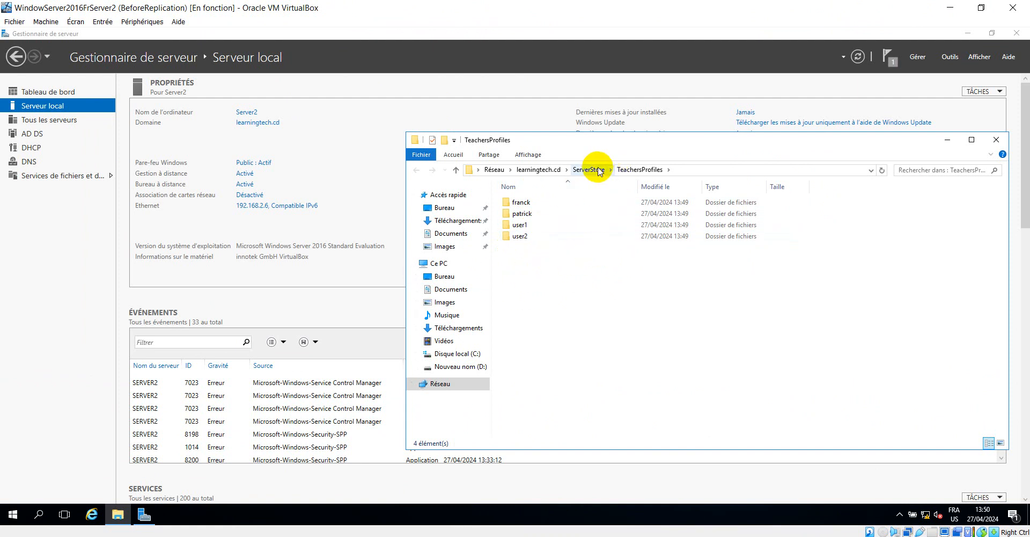
{"action": "left_click", "coordinate": [706, 170]}
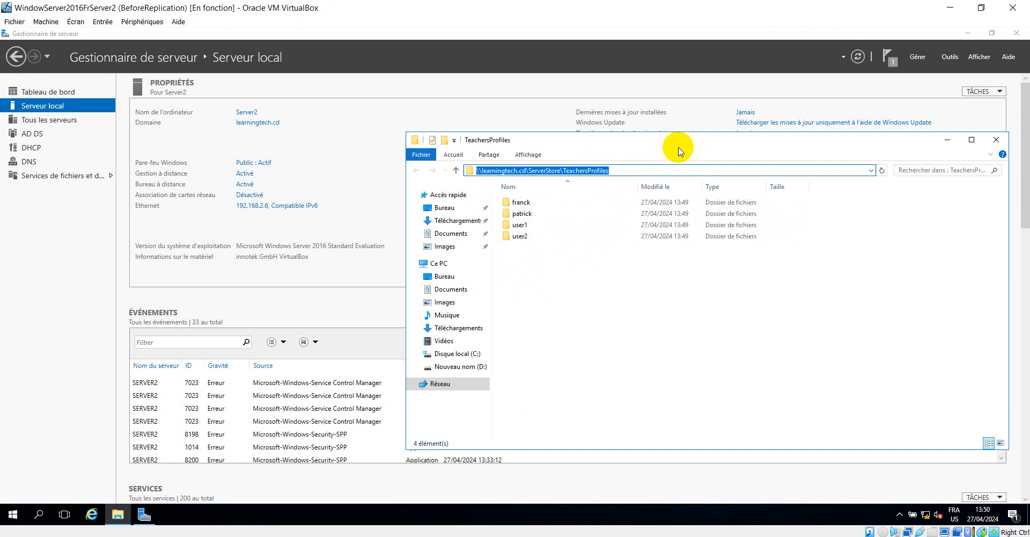
{"action": "left_click_drag", "start_coordinate": [679, 147], "coordinate": [653, 128]}
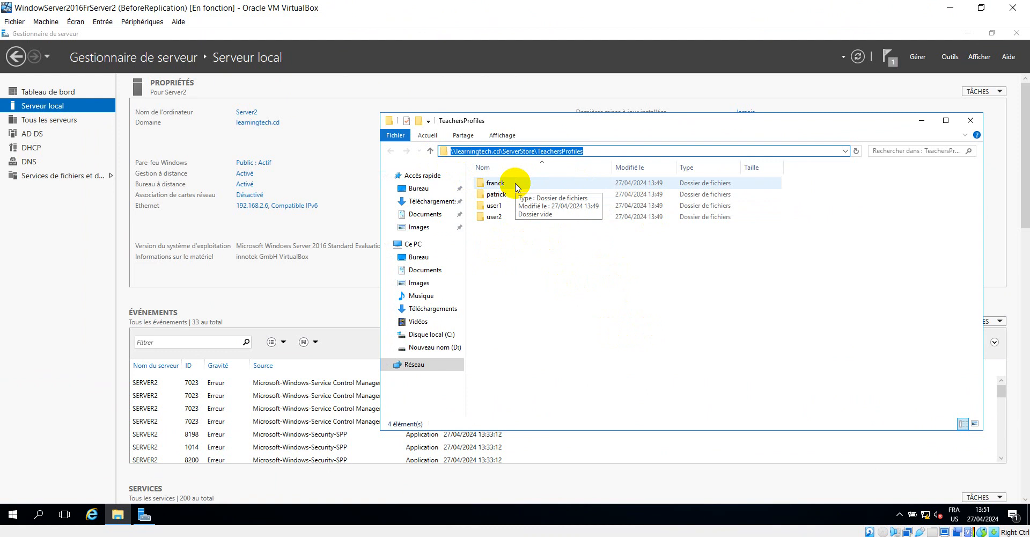
{"action": "left_click", "coordinate": [602, 253]}
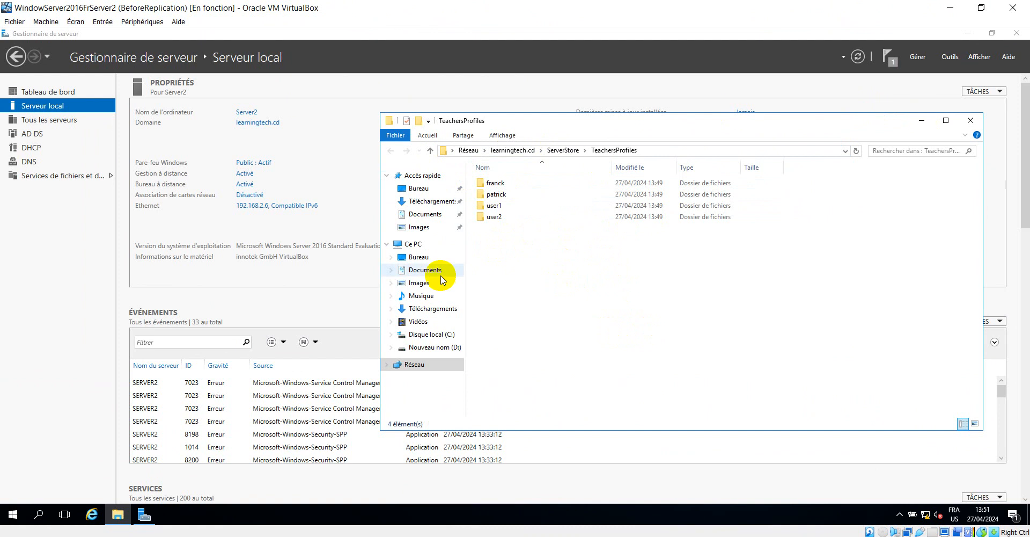
Permanently delete StudentShare, TeacherShare and UserProfiles from Server2's D: drive, then minimise Explorer
{"action": "left_click", "coordinate": [448, 348]}
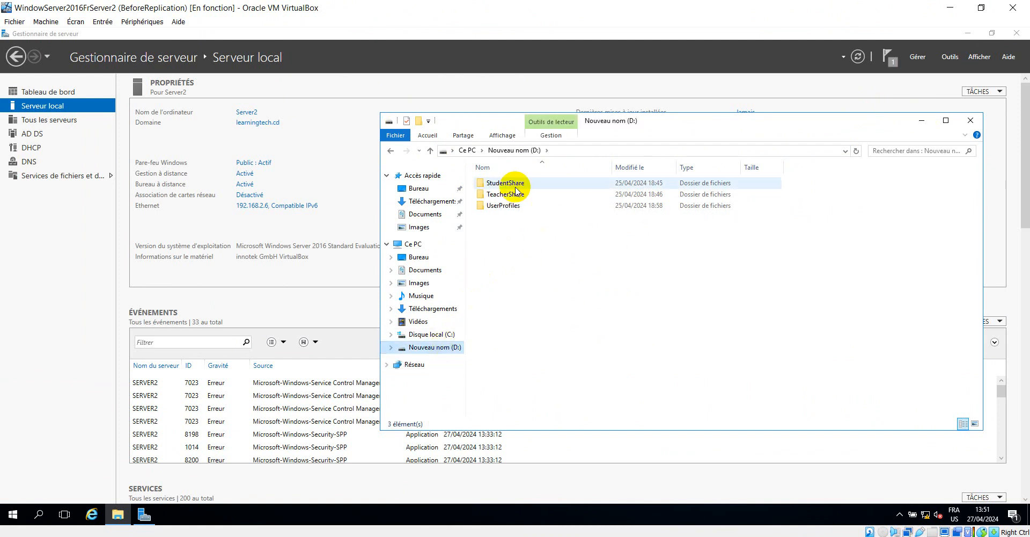
{"action": "left_click_drag", "start_coordinate": [532, 262], "coordinate": [491, 172]}
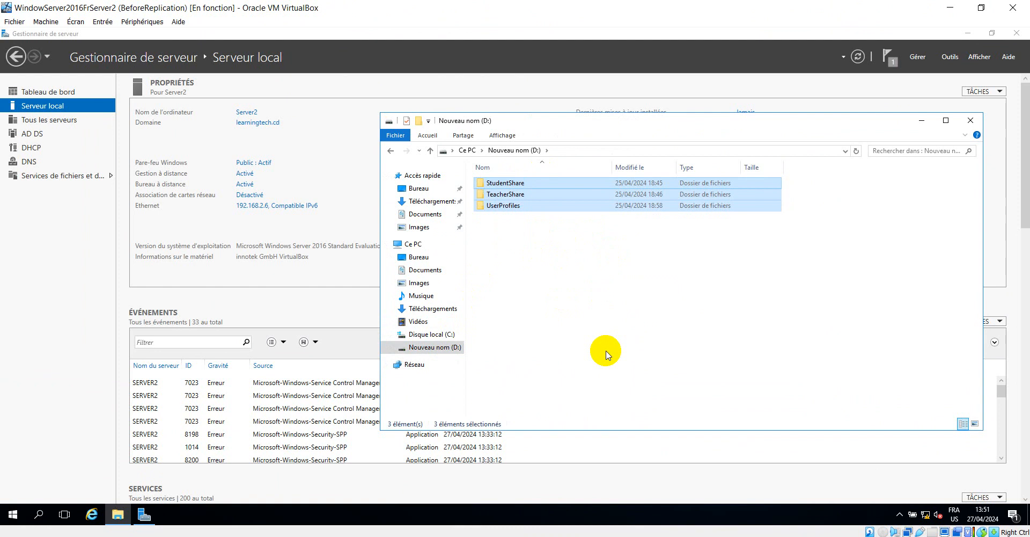
{"action": "key", "text": "shift+Delete"}
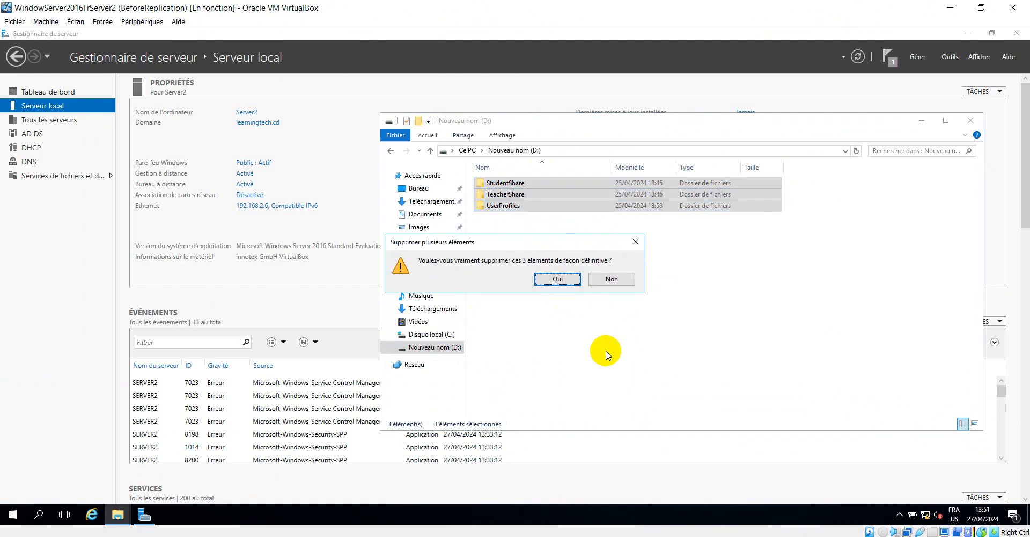
{"action": "key", "text": "Return"}
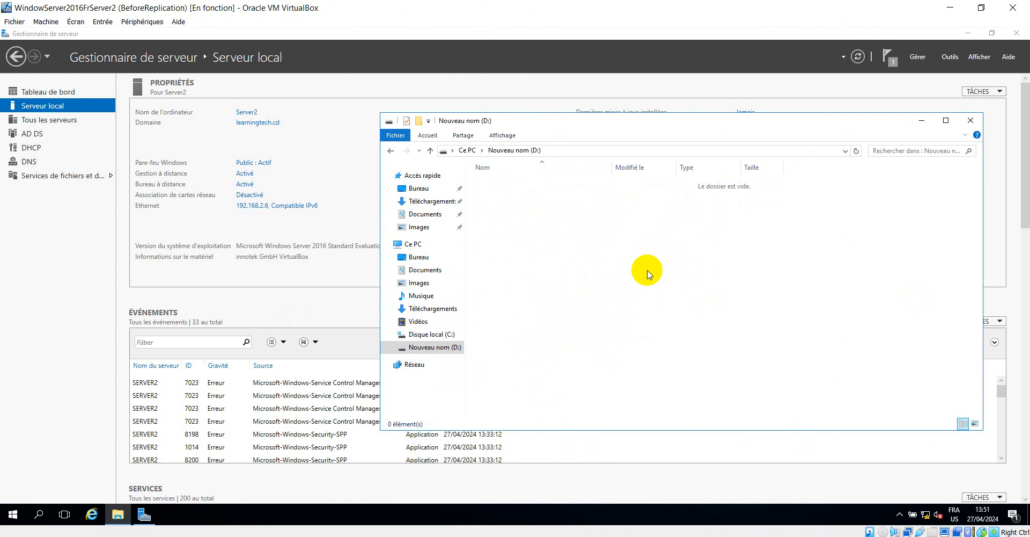
{"action": "left_click", "coordinate": [921, 120]}
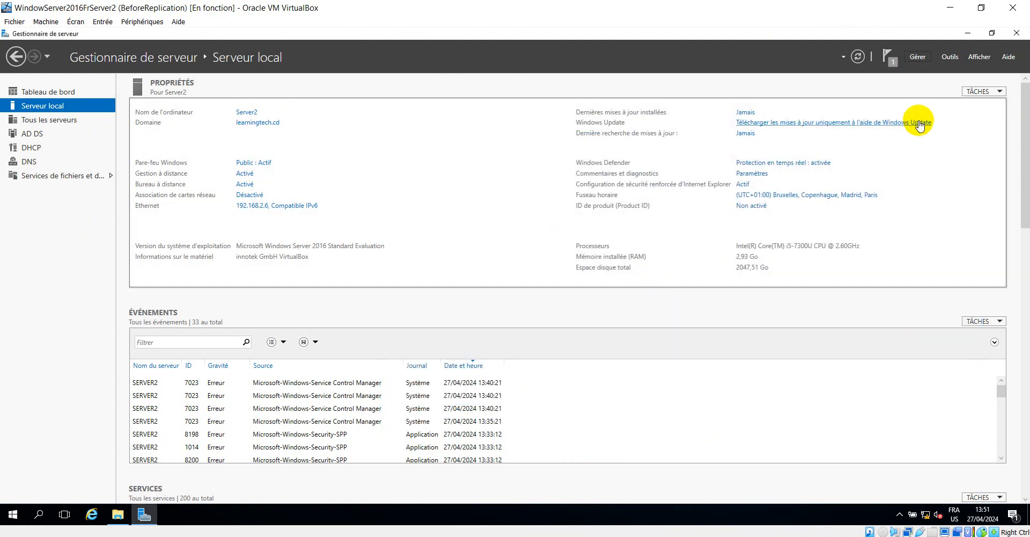
{"action": "left_click", "coordinate": [920, 123]}
On the Windows 7 VM, sign in through Autre utilisateur with another domain user's name and password
{"action": "mouse_move", "coordinate": [697, 525]}
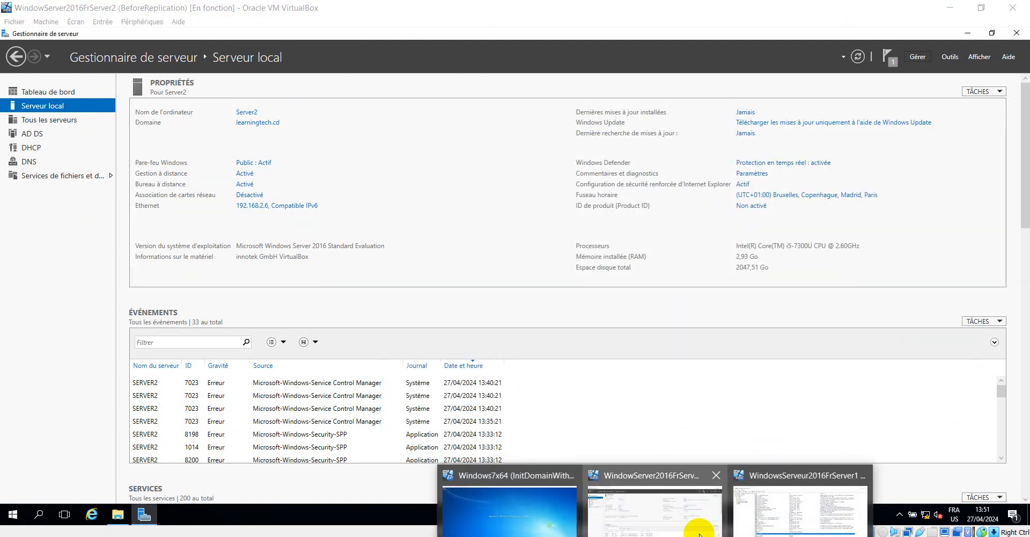
{"action": "left_click", "coordinate": [548, 515]}
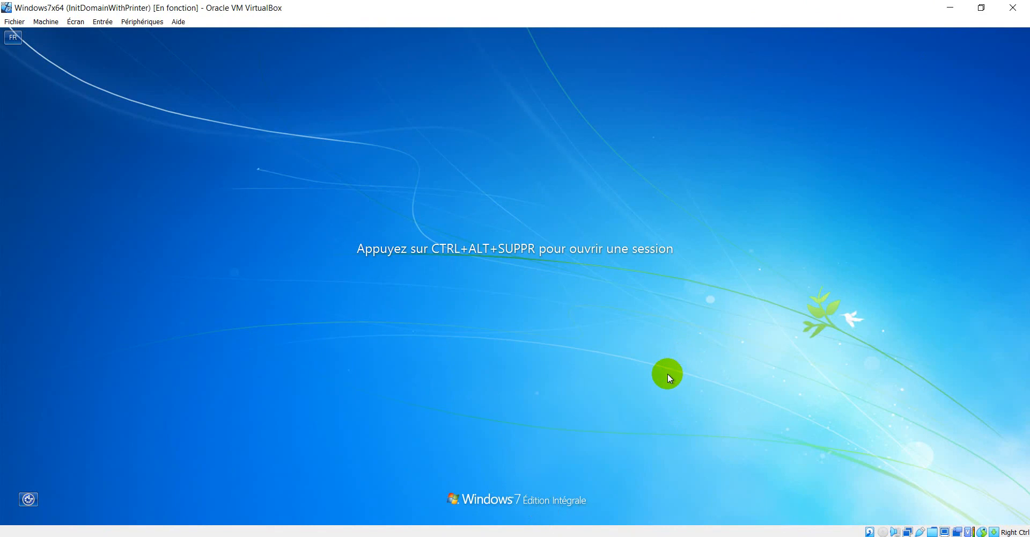
{"action": "key", "text": "ctrl+Delete"}
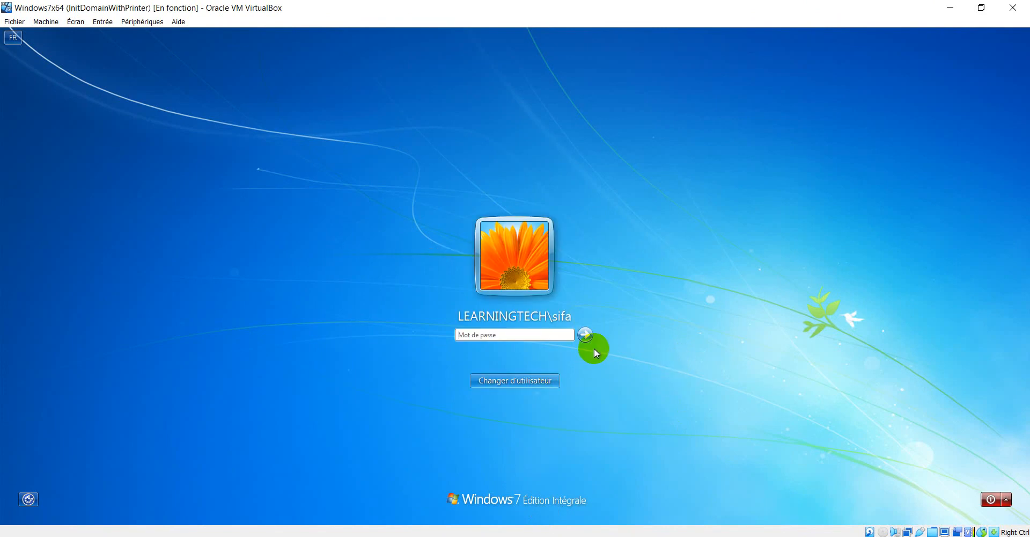
{"action": "left_click", "coordinate": [523, 378]}
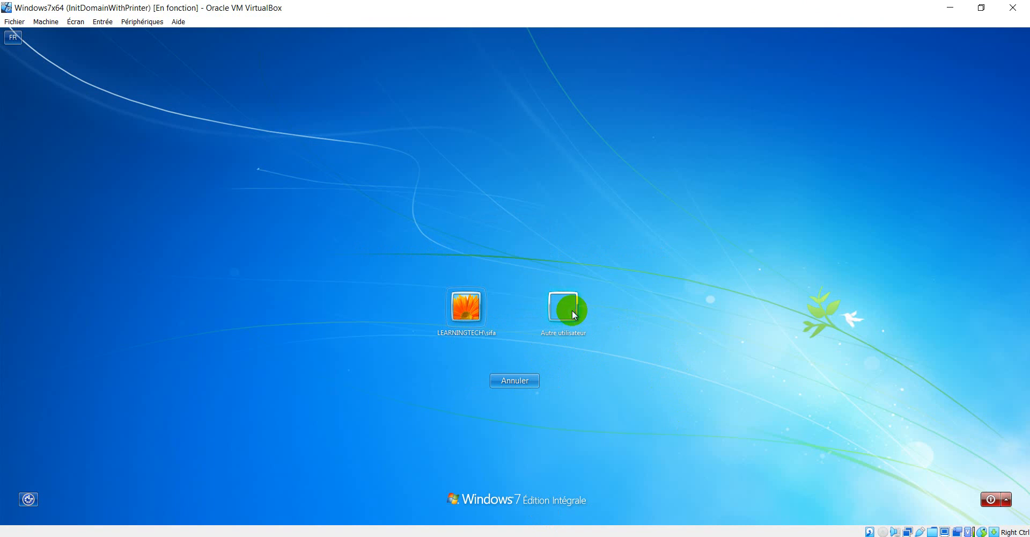
{"action": "left_click", "coordinate": [572, 313]}
{"action": "type", "text": "is"}
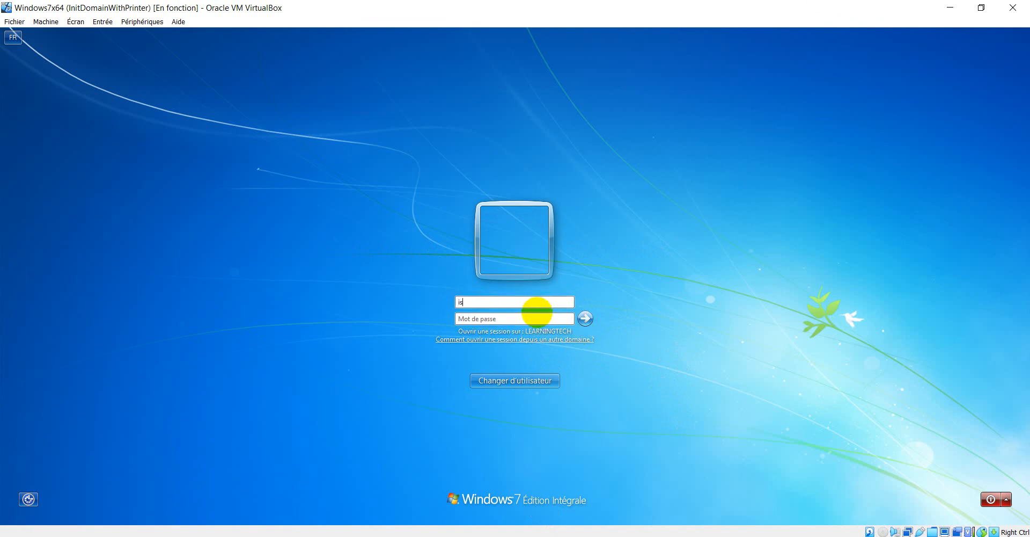
{"action": "key", "text": "BackSpace"}
{"action": "type", "text": "user1"}
{"action": "key", "text": "Return"}
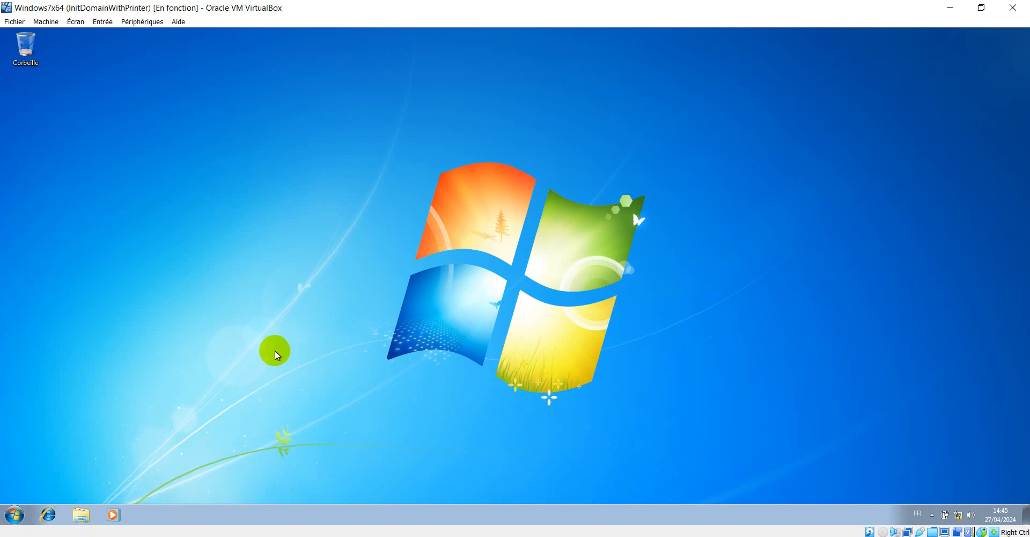
Run sysdm.cpl with administrator credentials and open User Profiles to find the user's roaming profile
{"action": "key", "text": "super+r"}
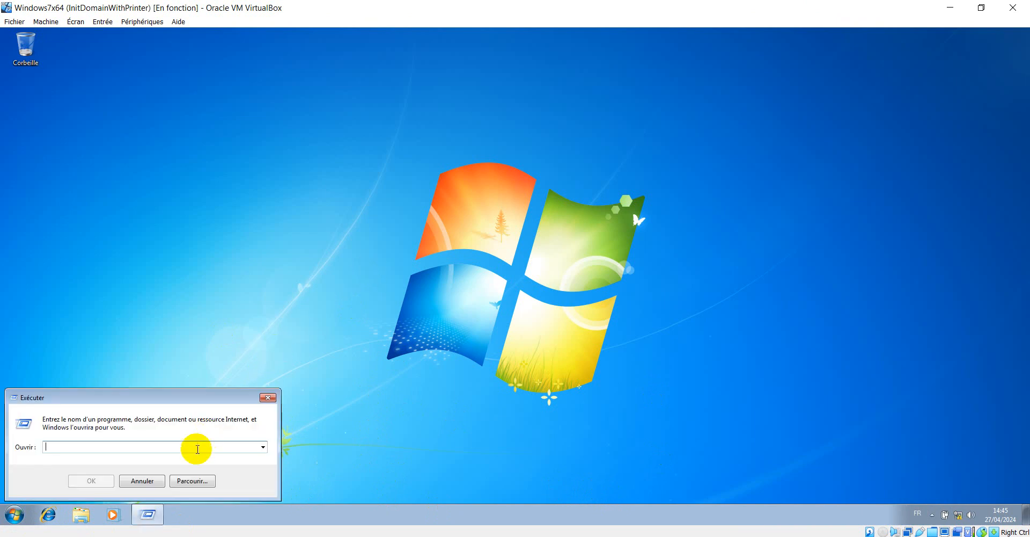
{"action": "type", "text": "sysdm.cpl"}
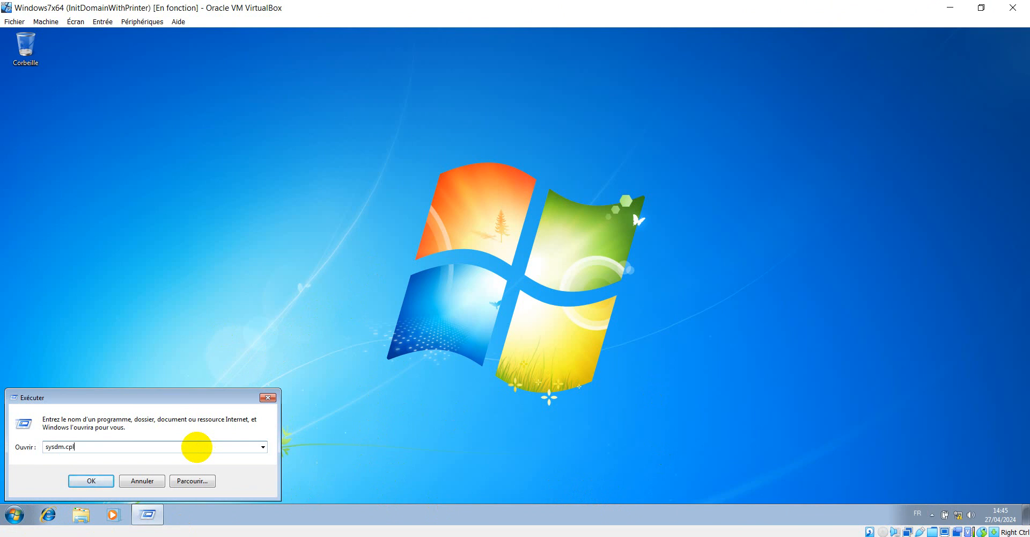
{"action": "key", "text": "Return"}
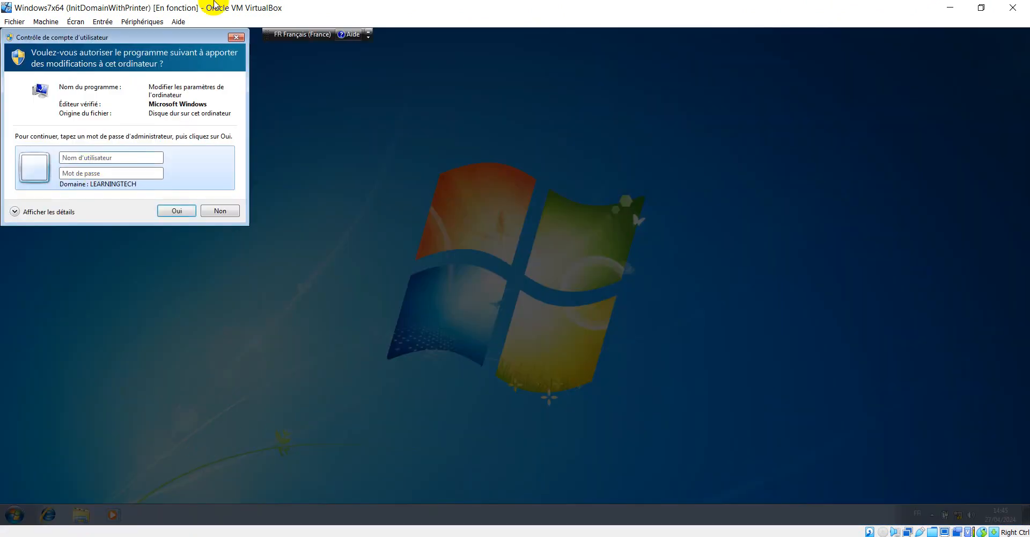
{"action": "left_click_drag", "start_coordinate": [141, 41], "coordinate": [603, 133]}
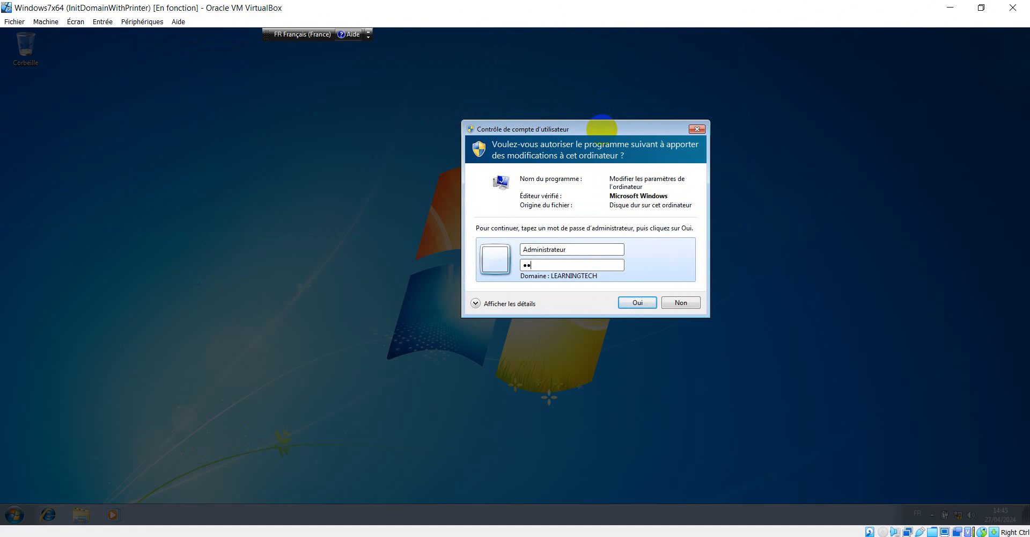
{"action": "key", "text": "Return"}
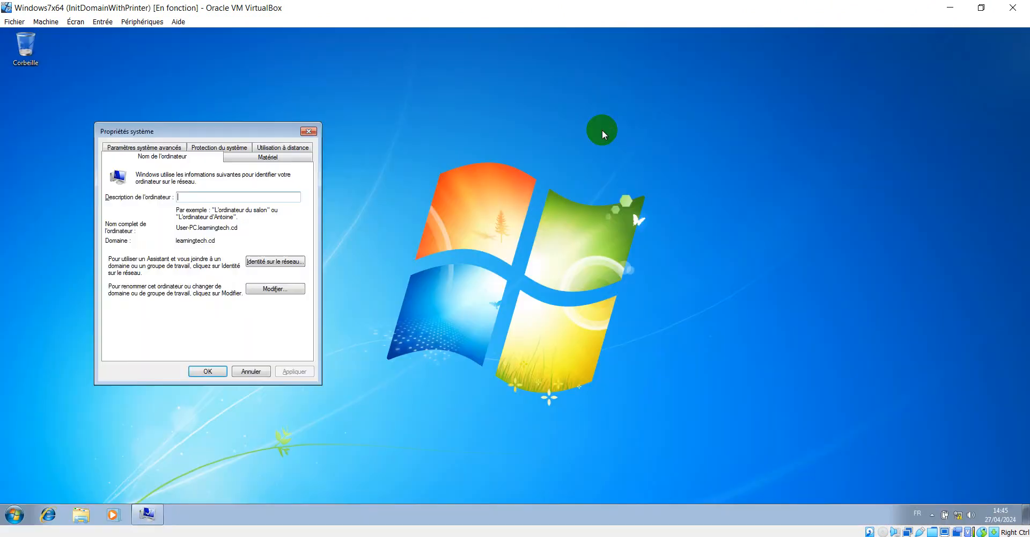
{"action": "left_click", "coordinate": [161, 147]}
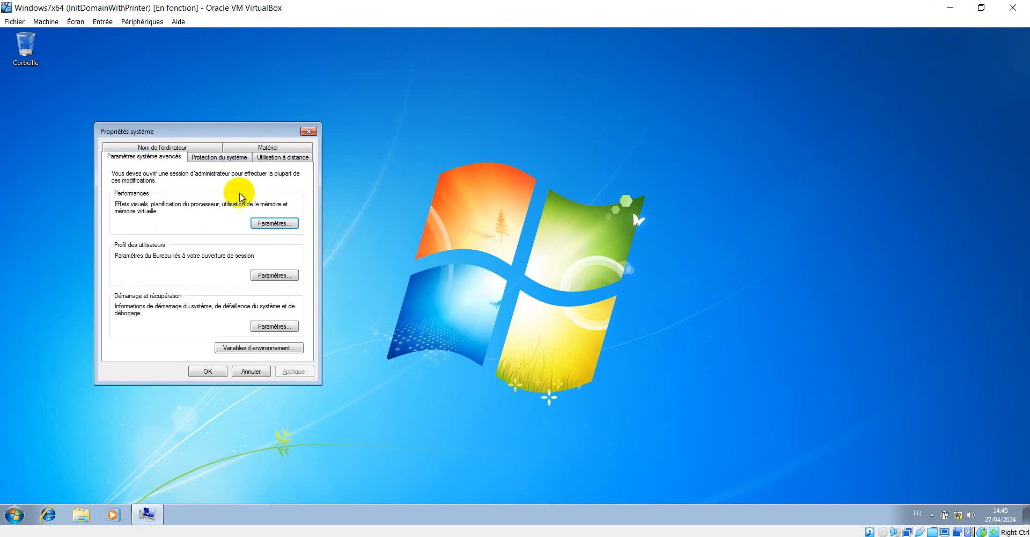
{"action": "left_click", "coordinate": [272, 274]}
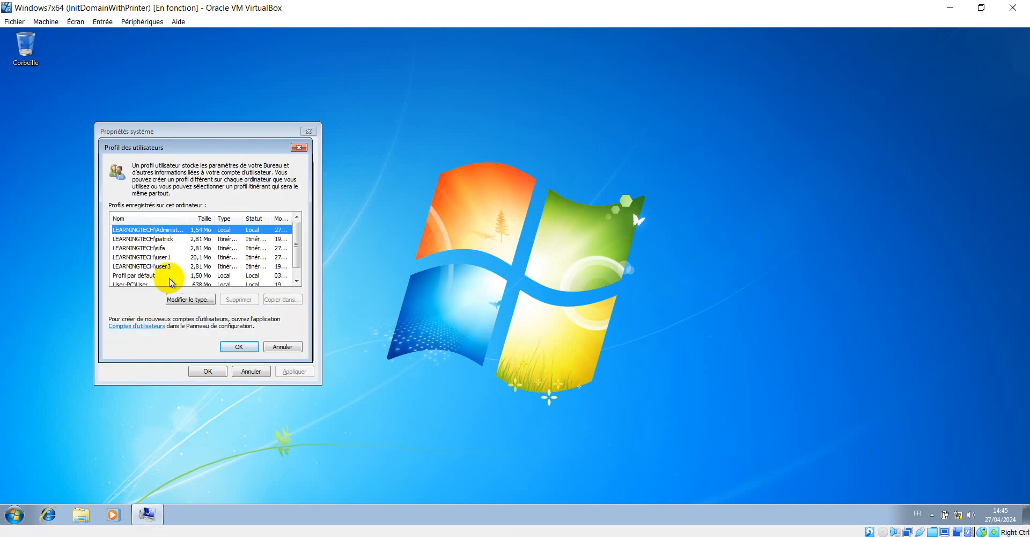
{"action": "left_click", "coordinate": [163, 257]}
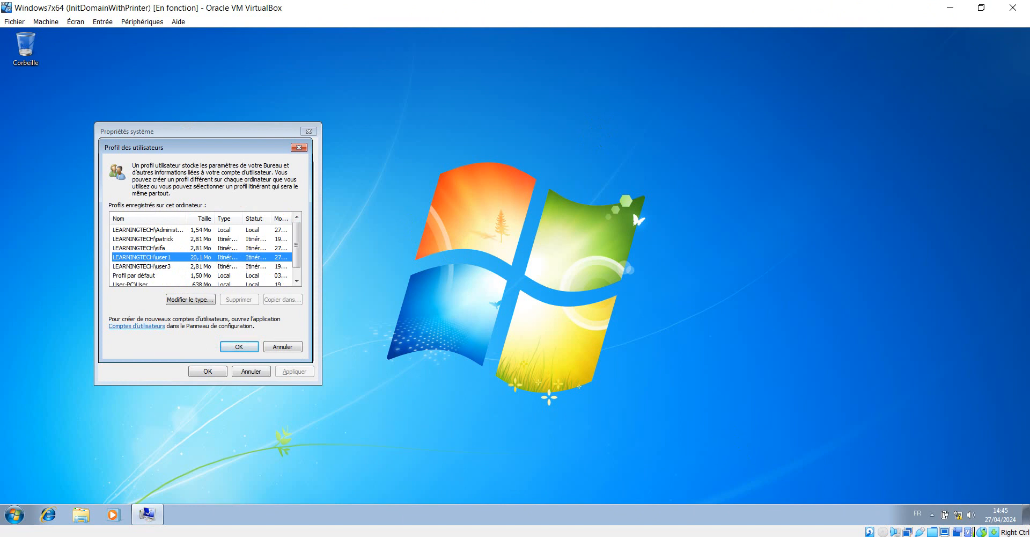
{"action": "mouse_move", "coordinate": [657, 536]}
{"action": "left_click", "coordinate": [634, 504]}
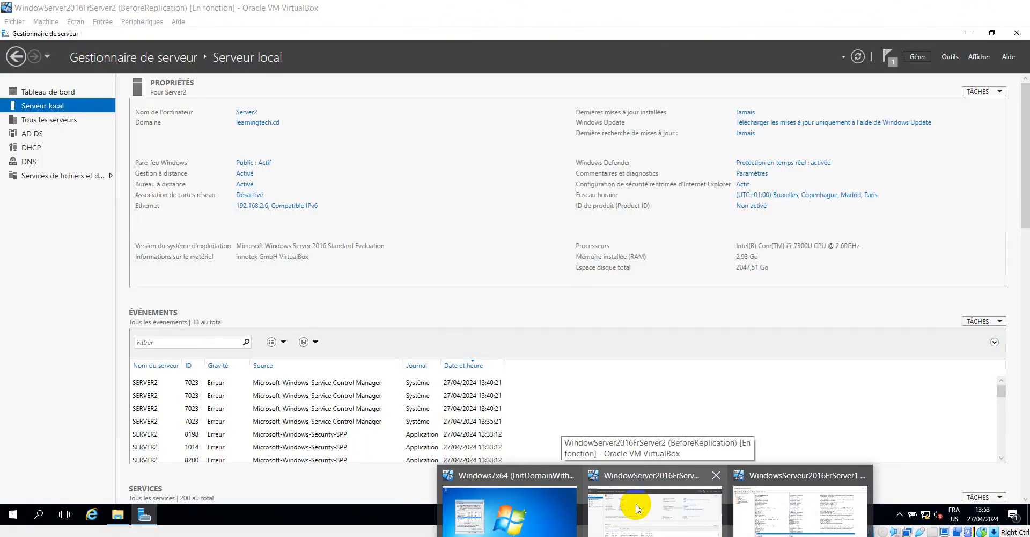
On Server1, select the user1.V2 folder in the TeachersProfiles window, then go back to Windows 7
{"action": "left_click", "coordinate": [799, 507]}
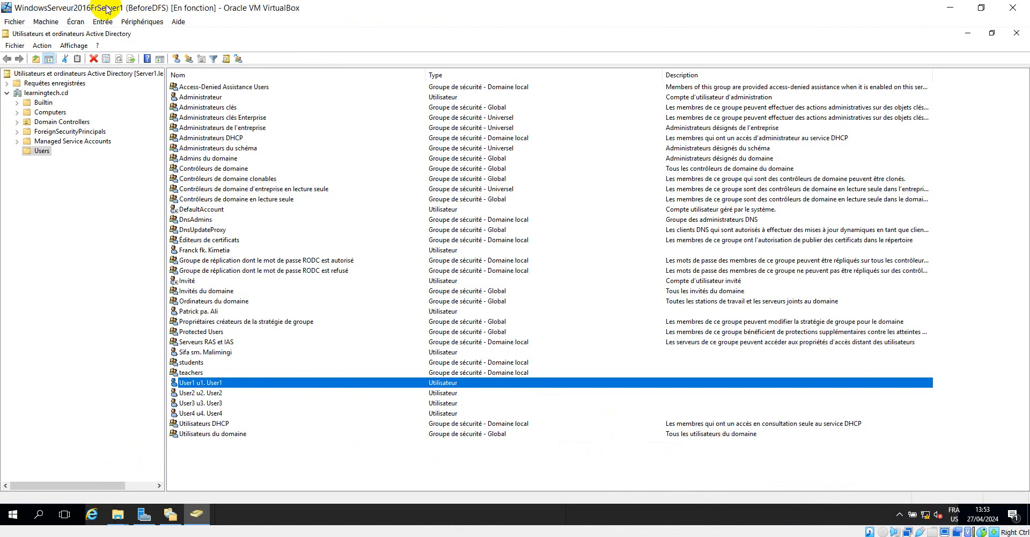
{"action": "mouse_move", "coordinate": [119, 516]}
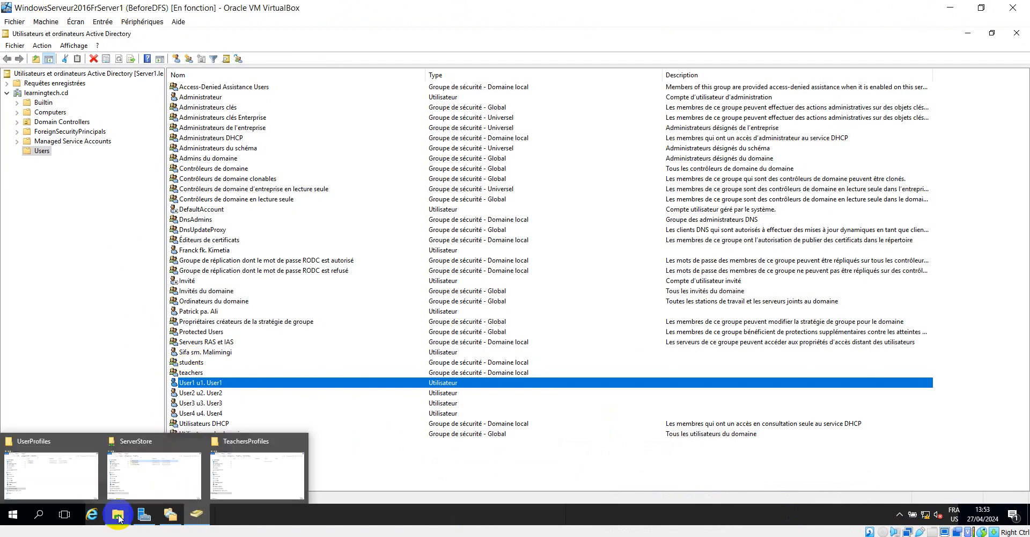
{"action": "left_click", "coordinate": [252, 473]}
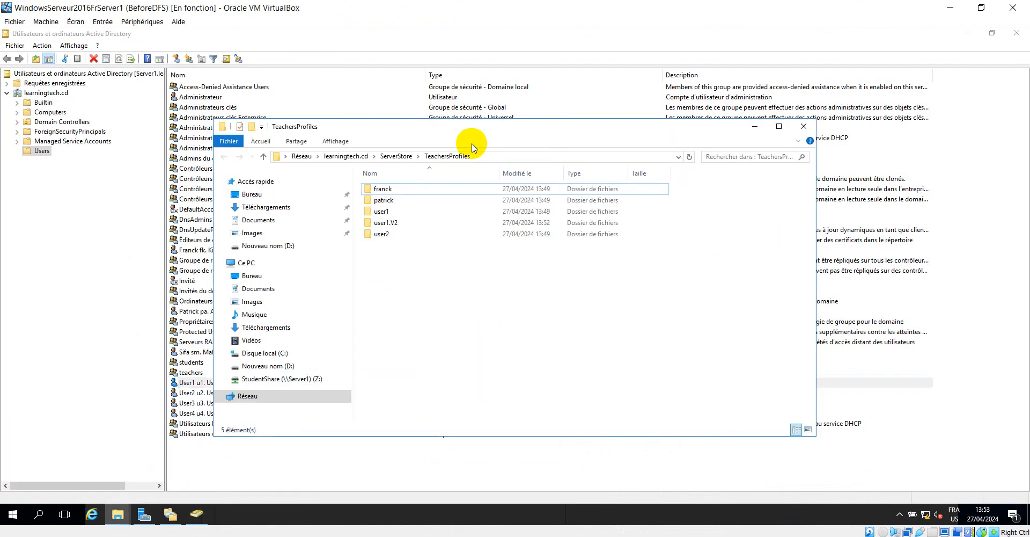
{"action": "left_click", "coordinate": [388, 222]}
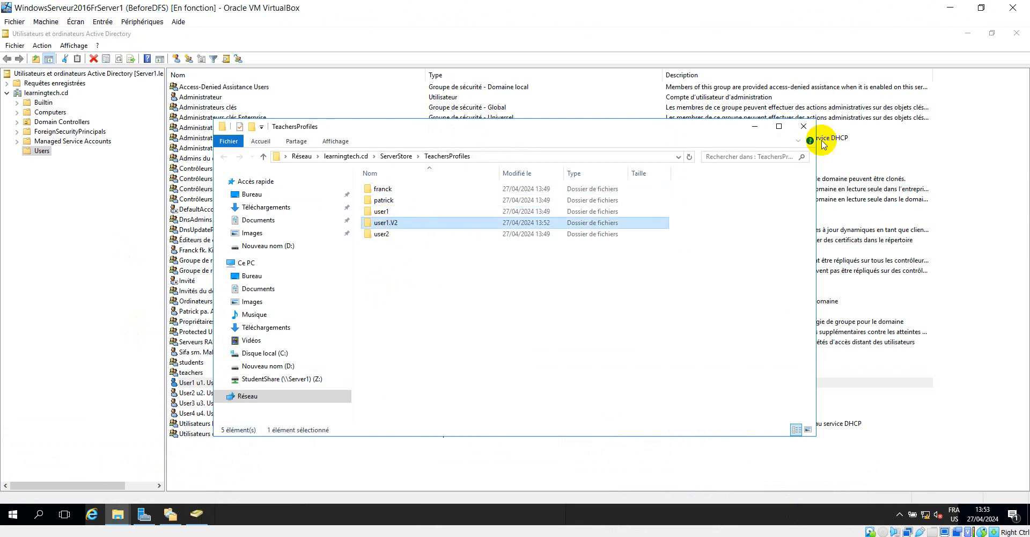
{"action": "left_click", "coordinate": [756, 129]}
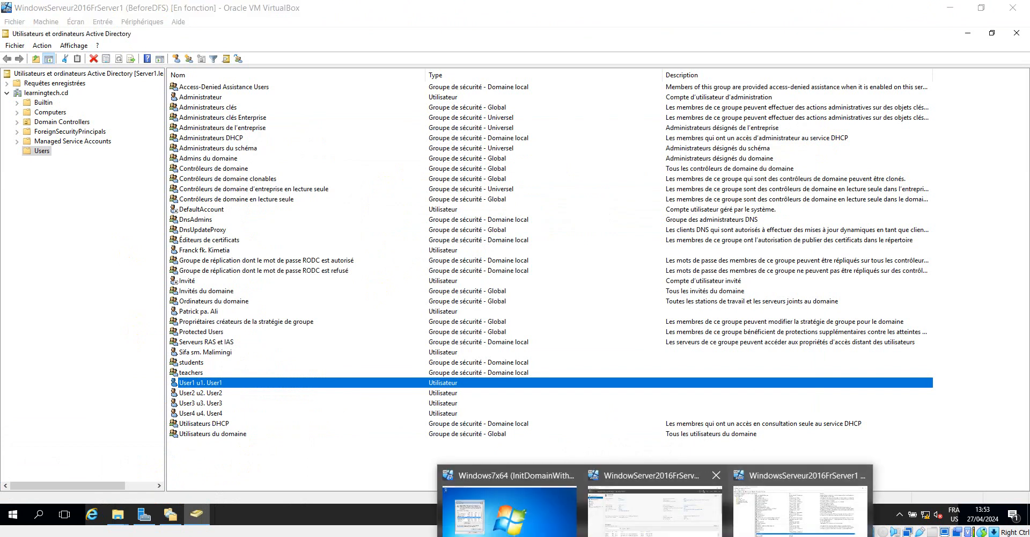
{"action": "left_click", "coordinate": [510, 497]}
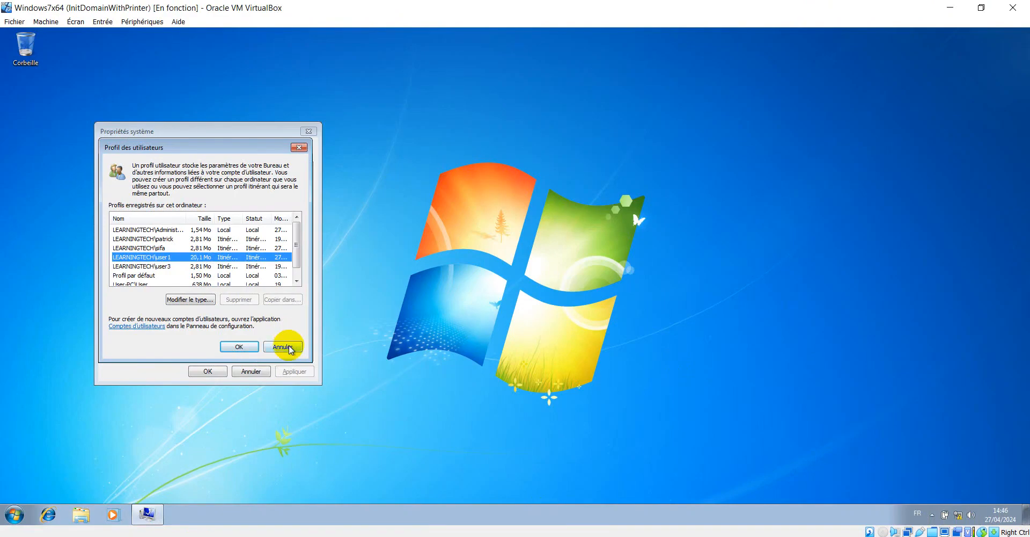
Close the profile and system properties dialogs and log off user1 via Fermer la session
{"action": "left_click", "coordinate": [288, 347]}
{"action": "left_click", "coordinate": [250, 371]}
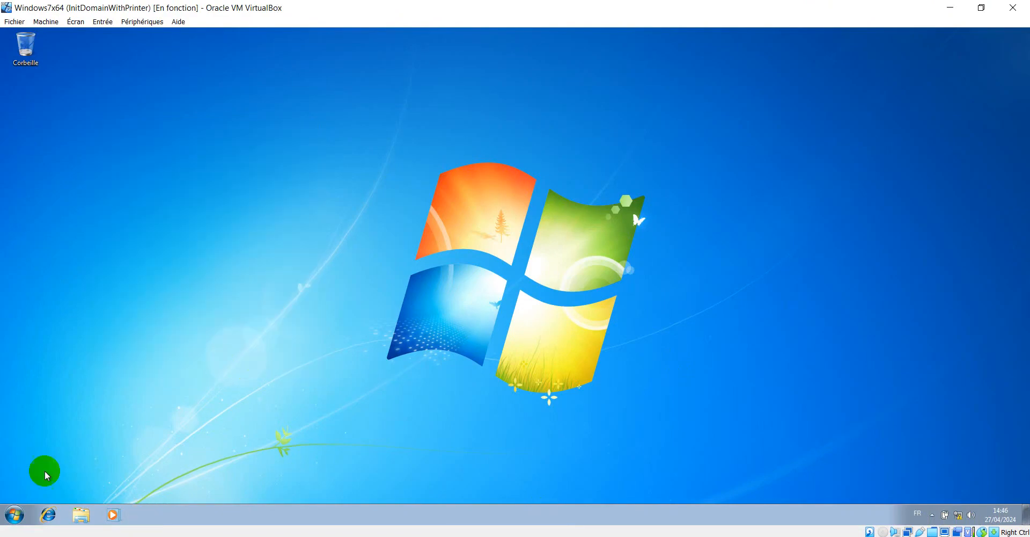
{"action": "left_click", "coordinate": [13, 514]}
{"action": "left_click", "coordinate": [207, 487]}
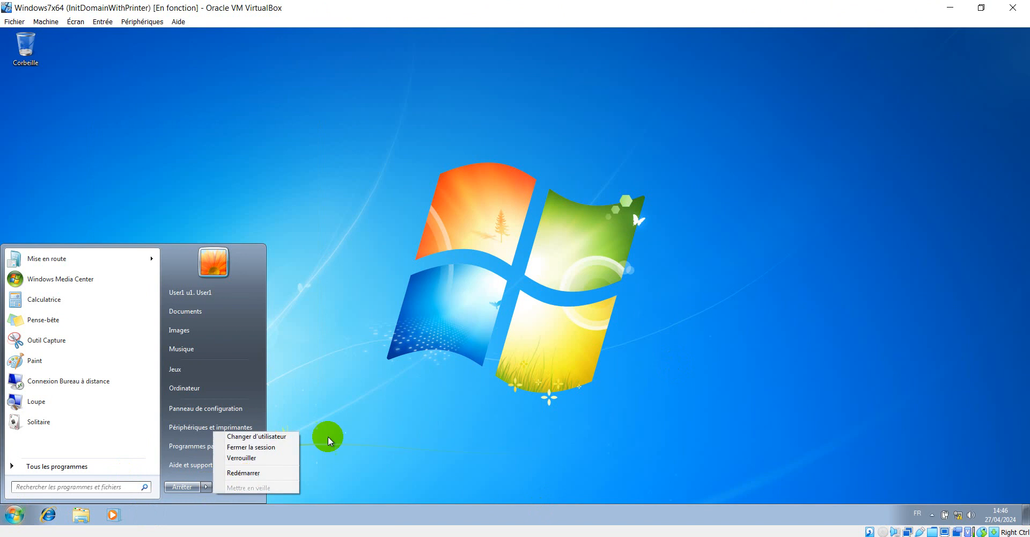
{"action": "left_click", "coordinate": [262, 447]}
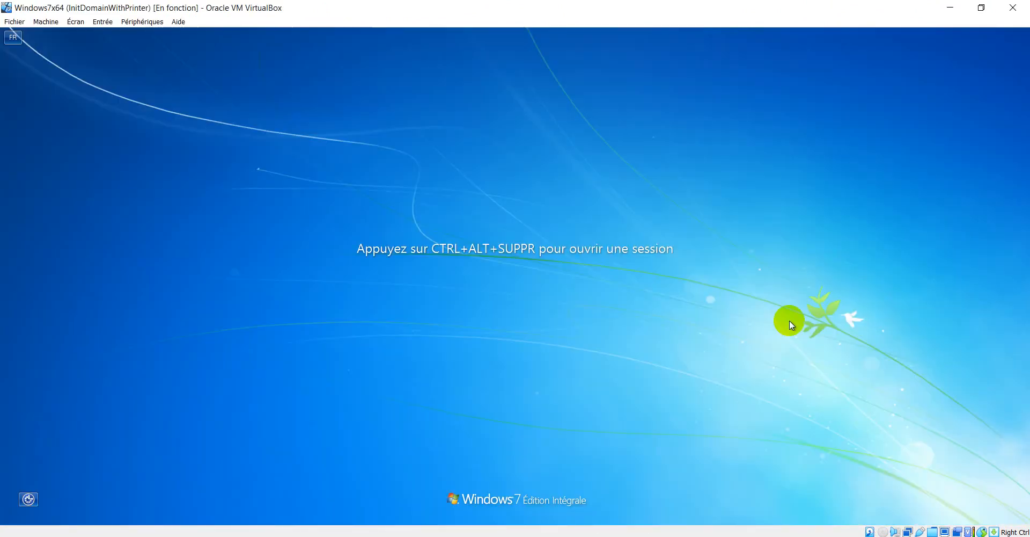
Sign in as a different domain user through Autre utilisateur, then switch to Server2
{"action": "key", "text": "ctrl+alt+Delete"}
{"action": "left_click", "coordinate": [526, 385]}
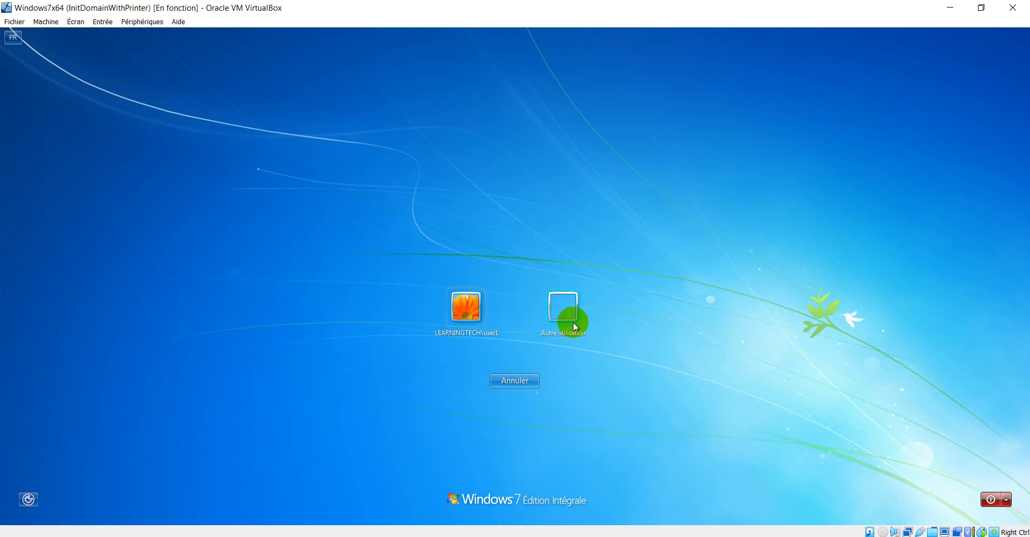
{"action": "left_click", "coordinate": [569, 316]}
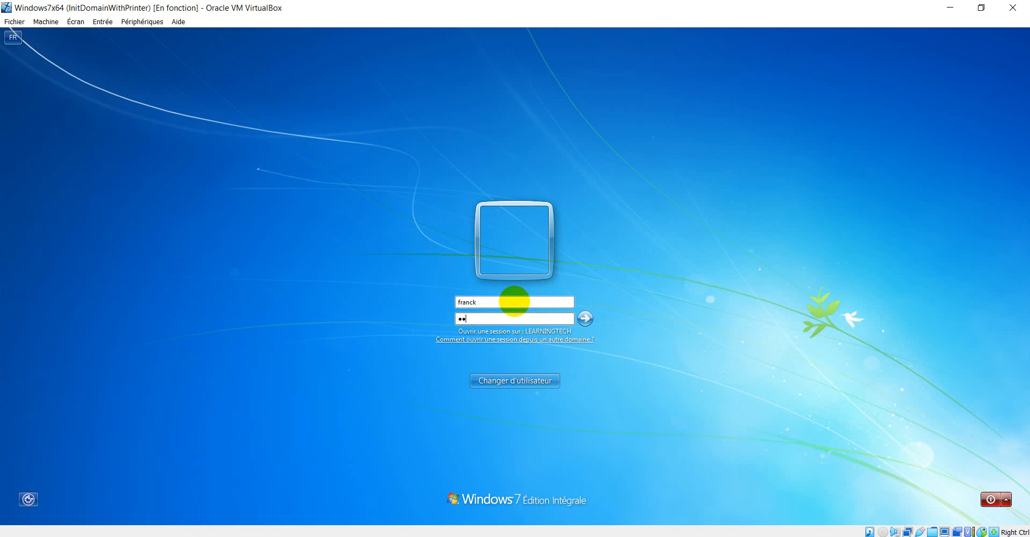
{"action": "key", "text": "Return"}
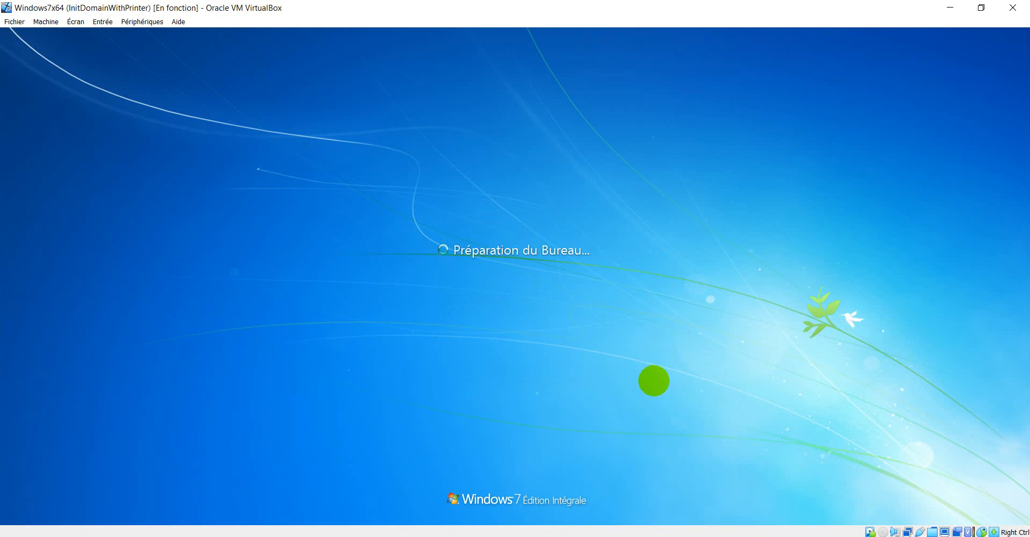
{"action": "left_click", "coordinate": [655, 535]}
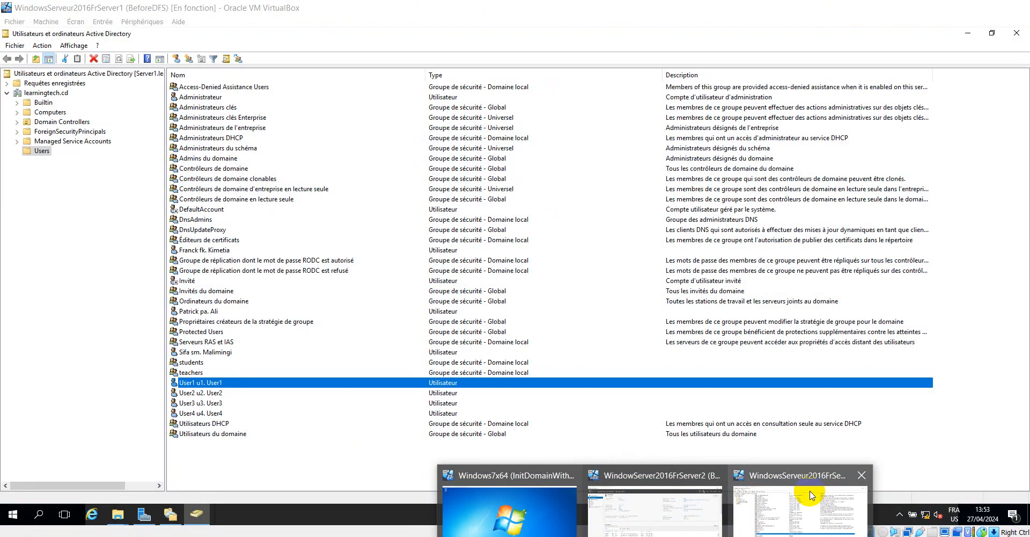
Bring up Server1's TeachersProfiles window to spot the second user's .V2 folder, then return to Windows 7
{"action": "left_click", "coordinate": [810, 499]}
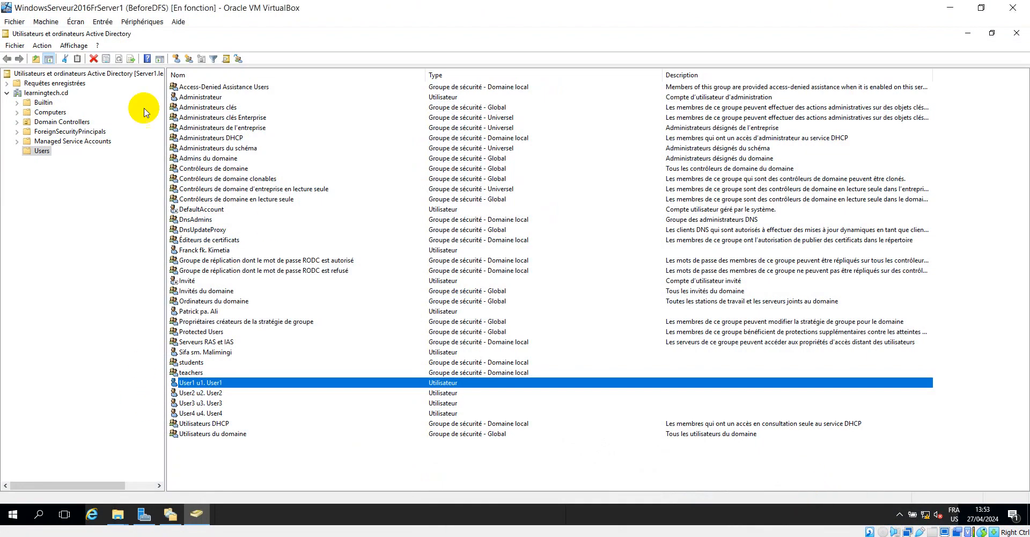
{"action": "left_click", "coordinate": [118, 514]}
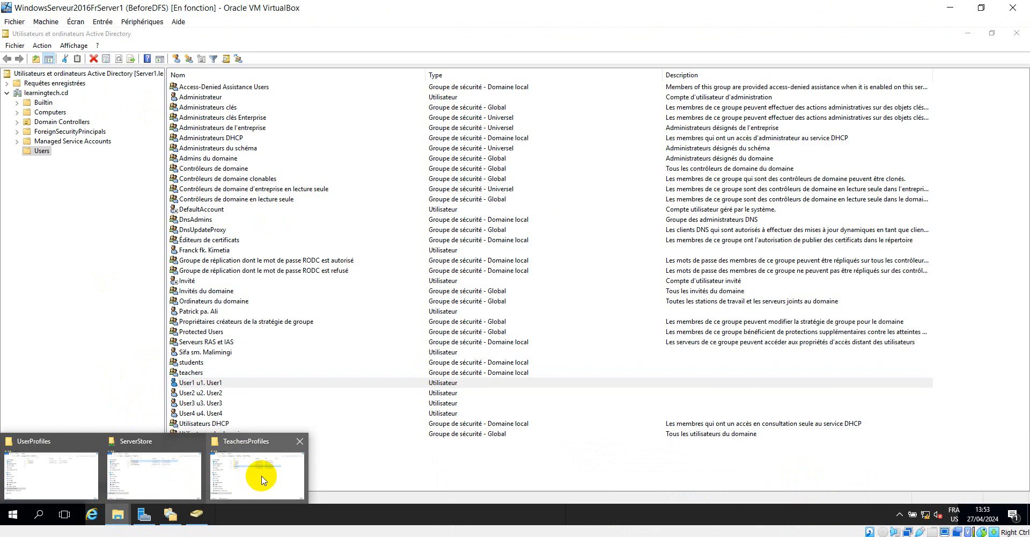
{"action": "left_click", "coordinate": [233, 483]}
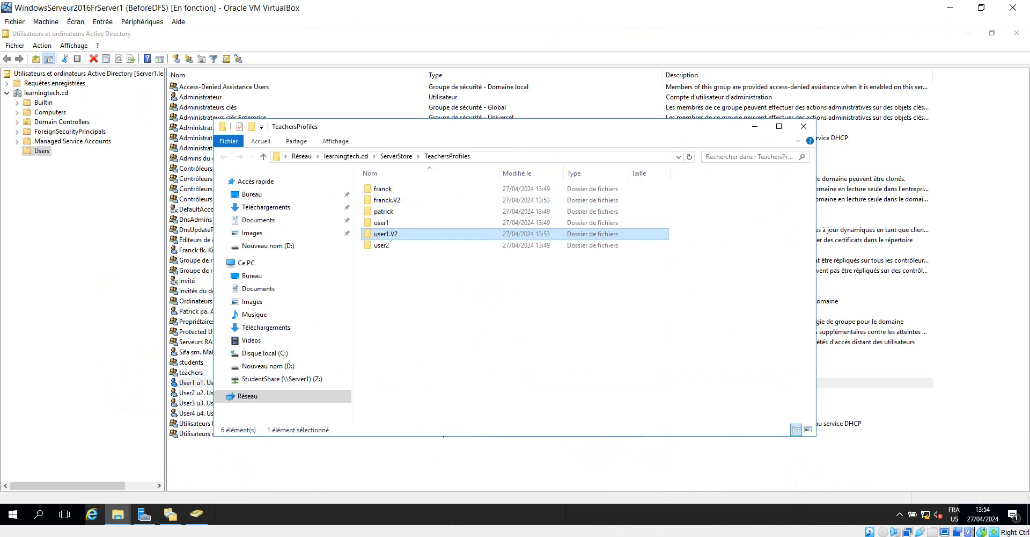
{"action": "left_click", "coordinate": [655, 536]}
{"action": "left_click", "coordinate": [507, 503]}
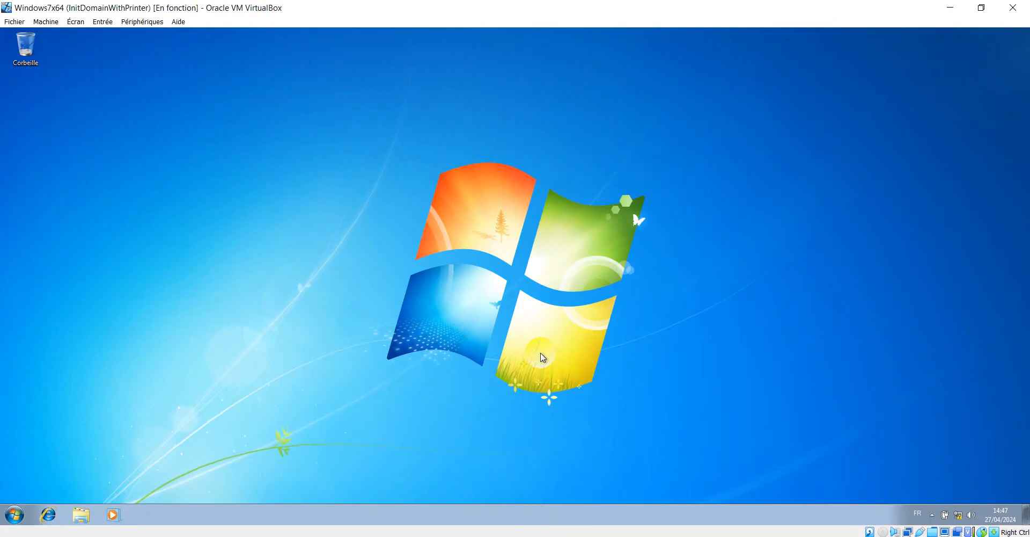
Launch System Properties (sysdm.cpl) in Windows 7 with administrator credentials
{"action": "key", "text": "super+r"}
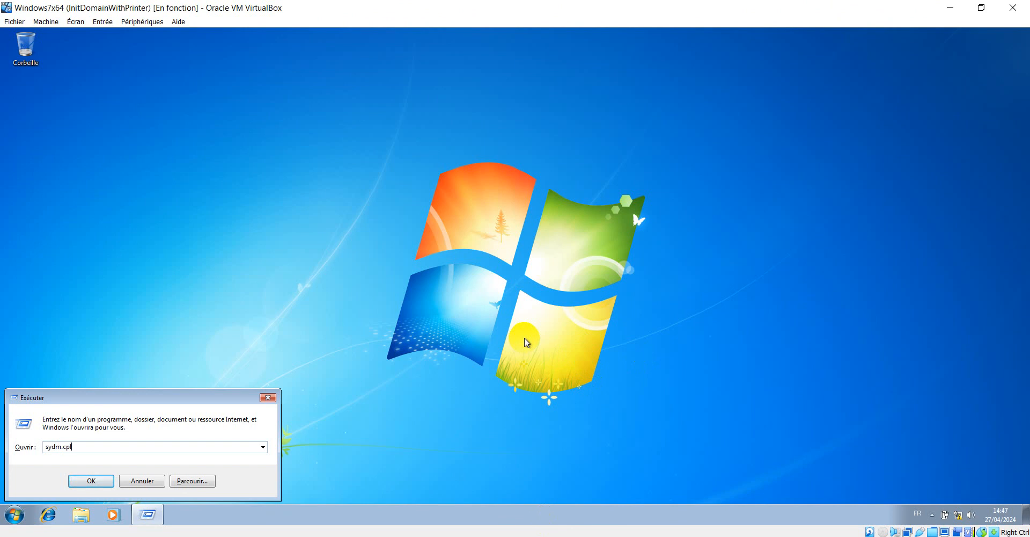
{"action": "key", "text": "Return"}
{"action": "left_click", "coordinate": [664, 274]}
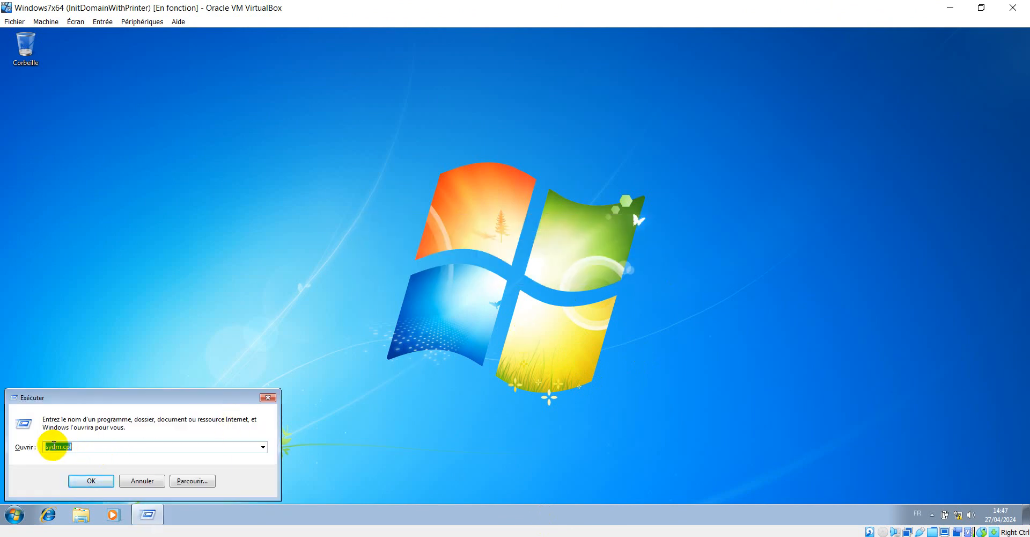
{"action": "key", "text": "Return"}
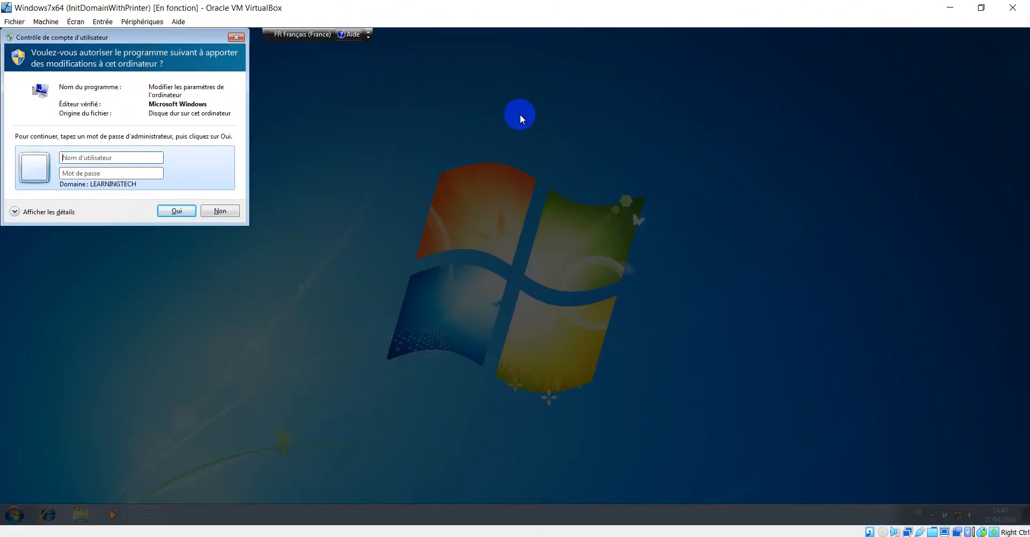
{"action": "left_click_drag", "start_coordinate": [161, 37], "coordinate": [531, 102]}
{"action": "type", "text": "Administrateur"}
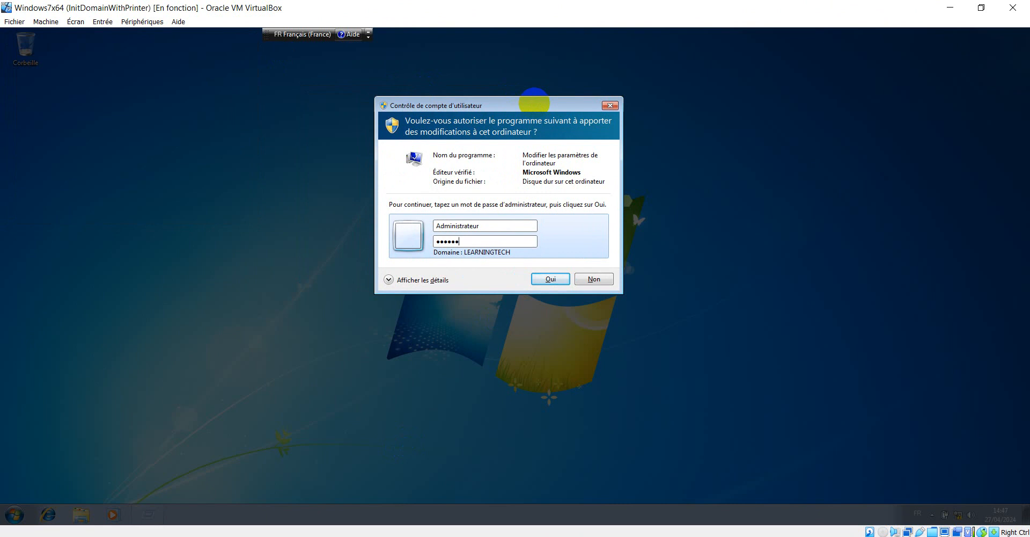
{"action": "key", "text": "Return"}
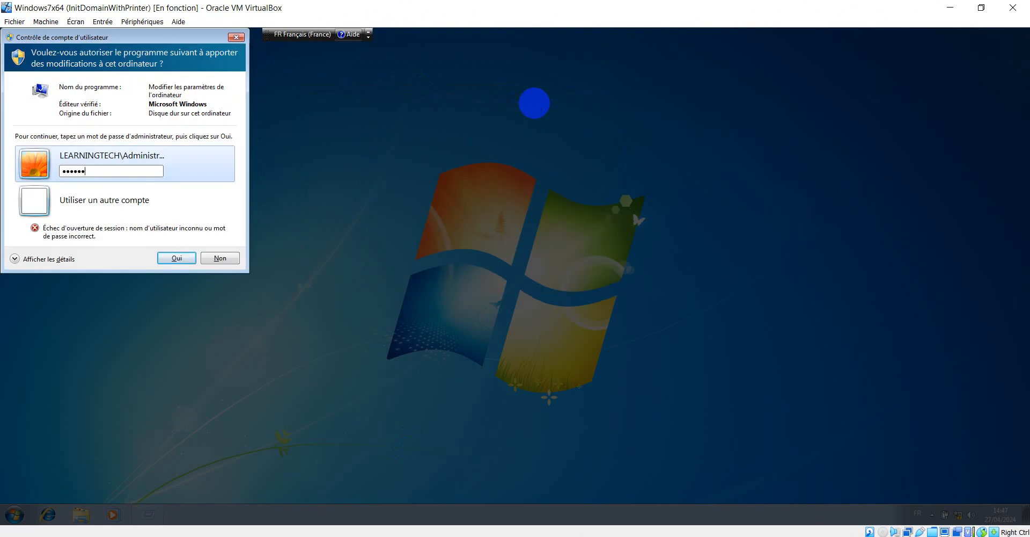
{"action": "key", "text": "Return"}
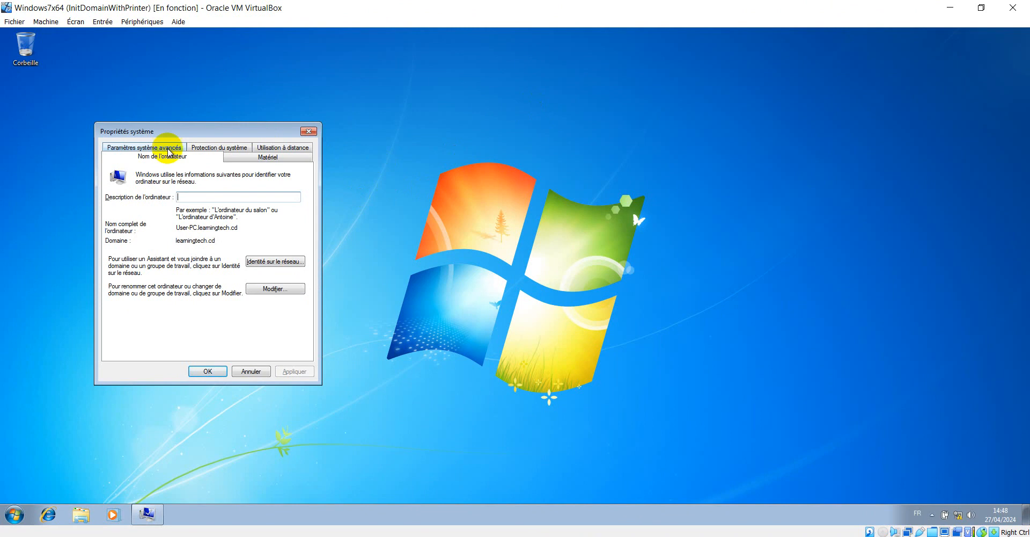
Check the stored user profiles, including the second domain user's 13,0 Mo roaming profile, then close System Properties
{"action": "left_click", "coordinate": [169, 152]}
{"action": "left_click", "coordinate": [292, 277]}
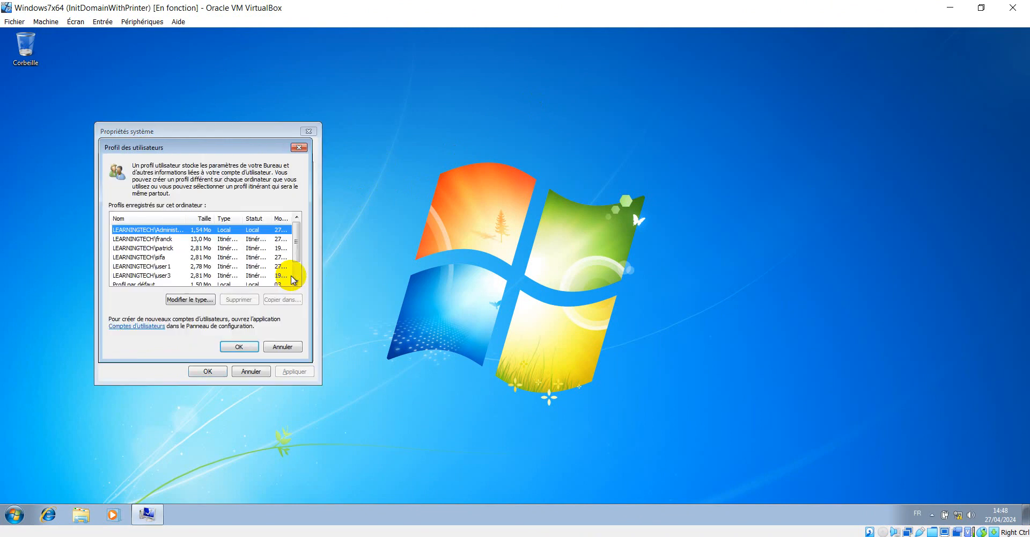
{"action": "left_click", "coordinate": [13, 515]}
{"action": "left_click", "coordinate": [258, 111]}
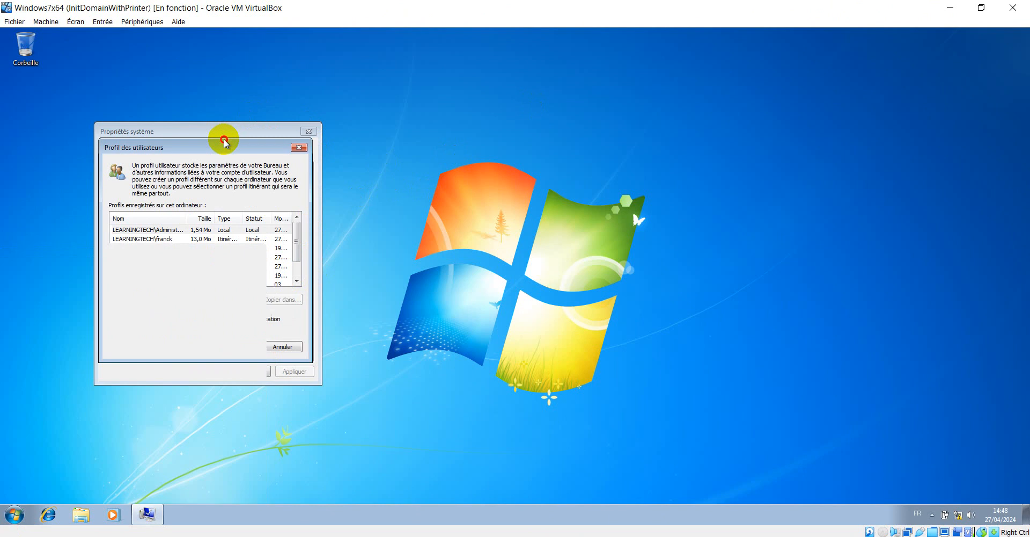
{"action": "left_click", "coordinate": [160, 239]}
{"action": "left_click", "coordinate": [278, 346]}
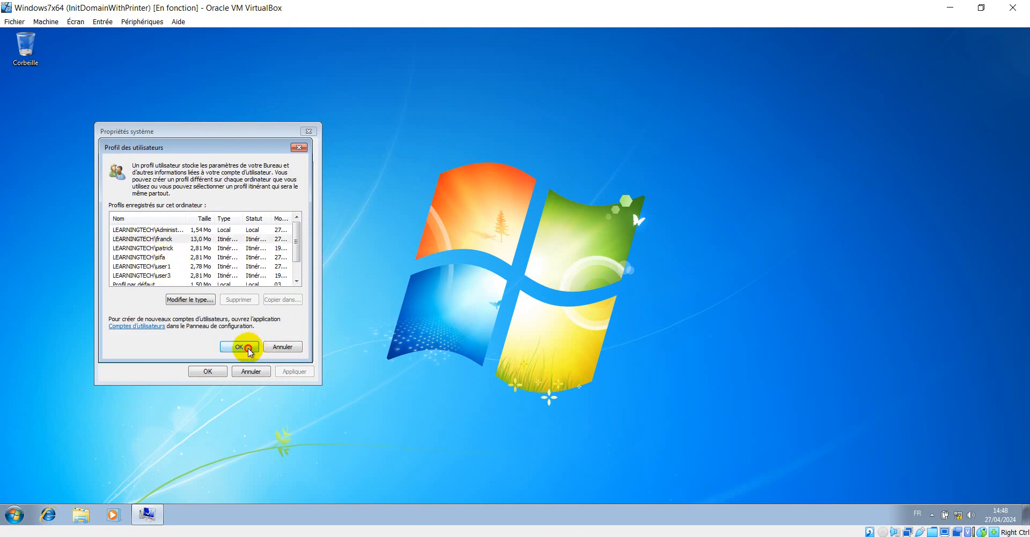
{"action": "left_click", "coordinate": [244, 371]}
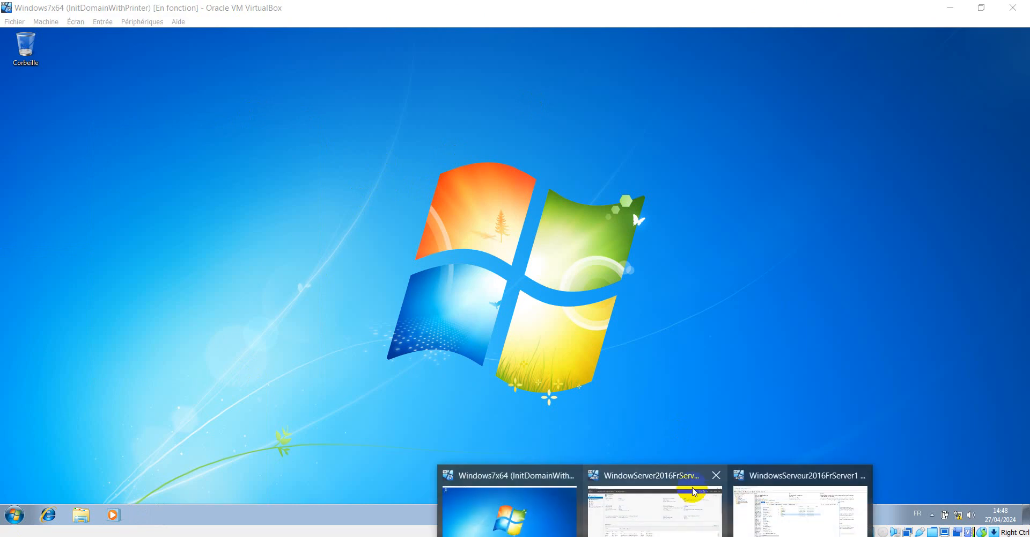
Open File Explorer on Server2 to check its empty D: drive, then return to Server1's TeachersProfiles folder
{"action": "left_click", "coordinate": [671, 502]}
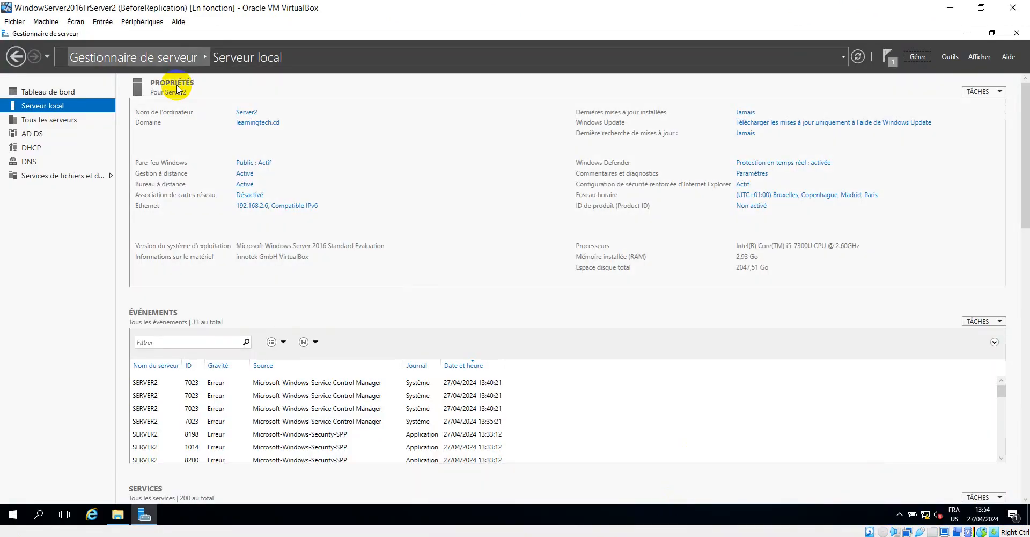
{"action": "left_click", "coordinate": [119, 515]}
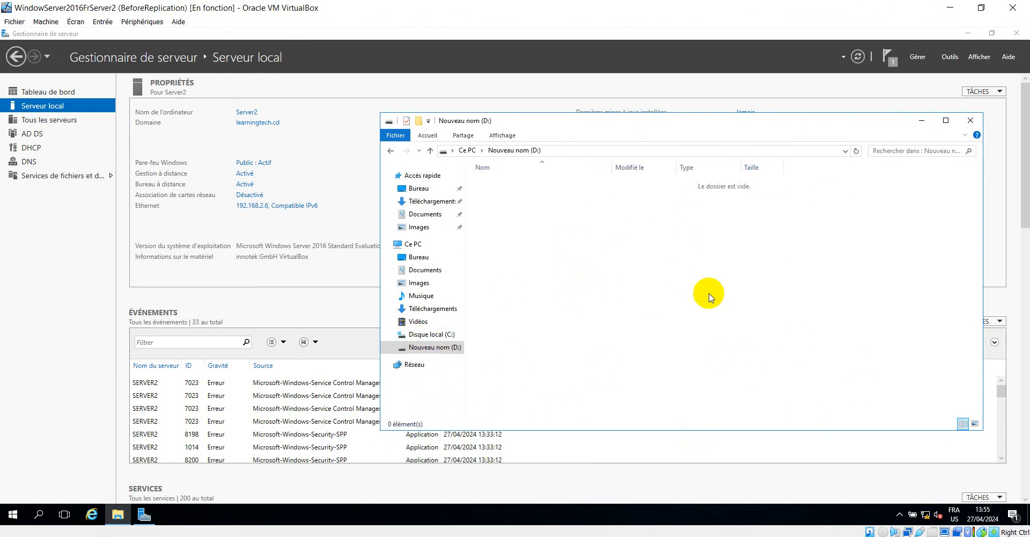
{"action": "left_click", "coordinate": [655, 536]}
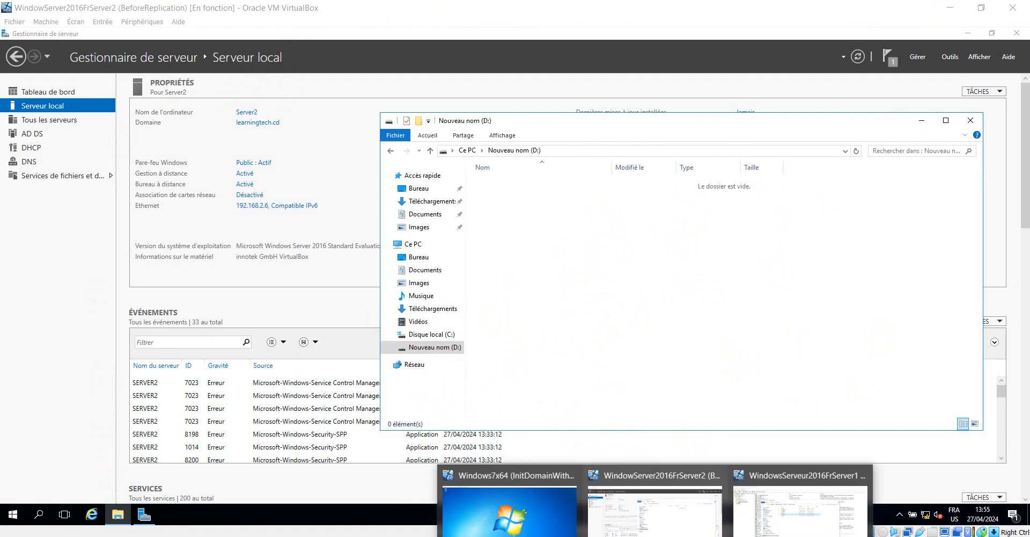
{"action": "left_click", "coordinate": [655, 516]}
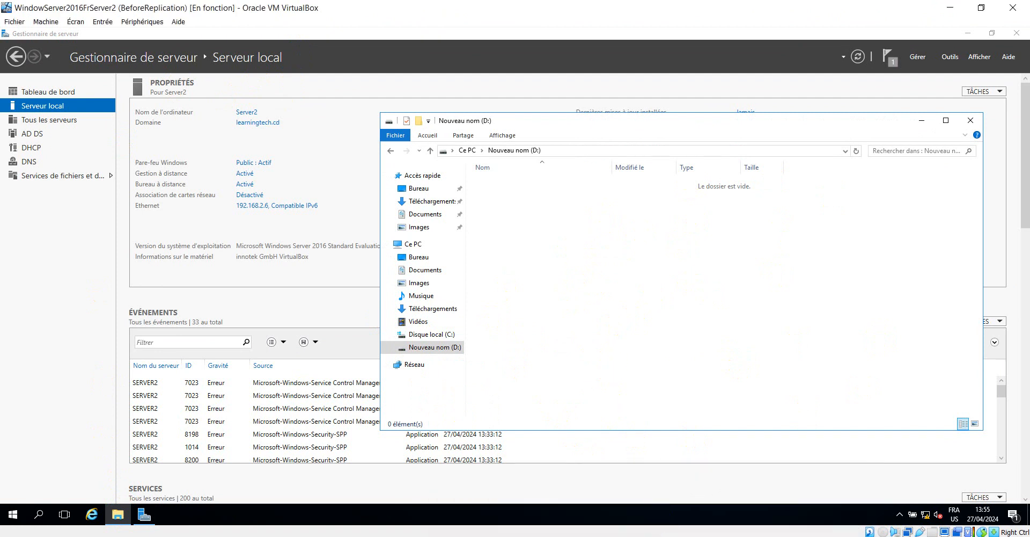
{"action": "left_click", "coordinate": [656, 536]}
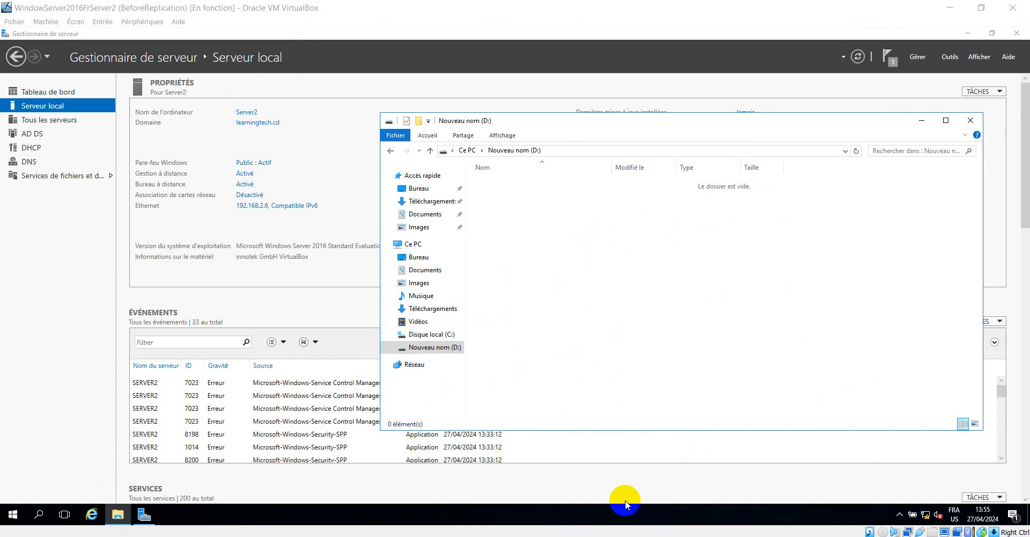
{"action": "mouse_move", "coordinate": [655, 534]}
{"action": "left_click", "coordinate": [736, 520]}
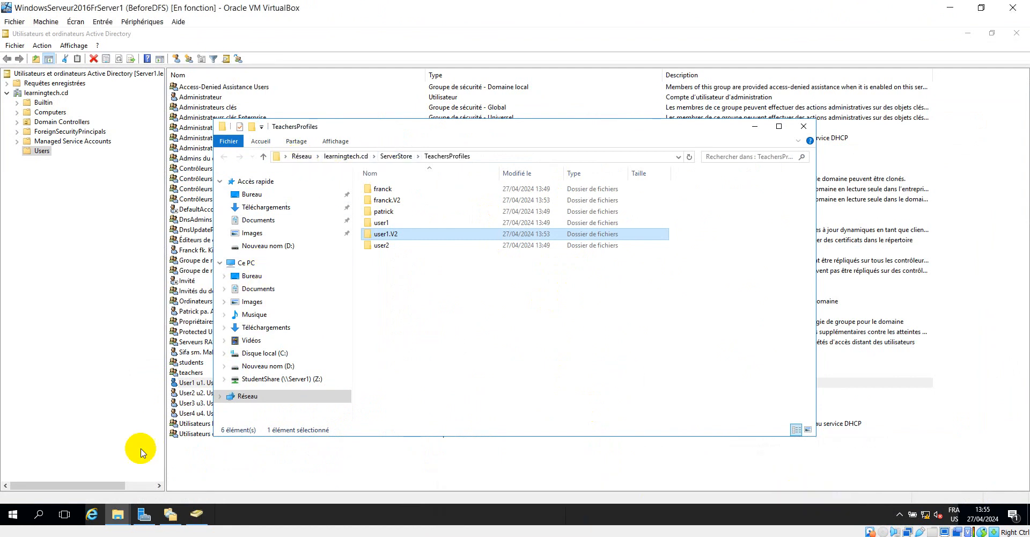
On Server1, go to the root of drive D: and inspect the StudentShare and TeacherShare folders
{"action": "left_click", "coordinate": [117, 515]}
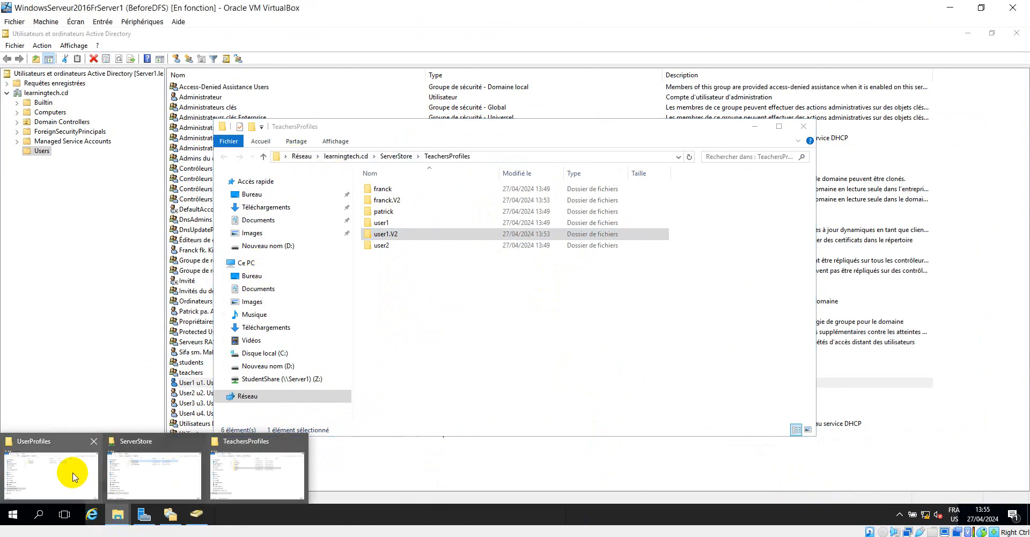
{"action": "left_click", "coordinate": [51, 475]}
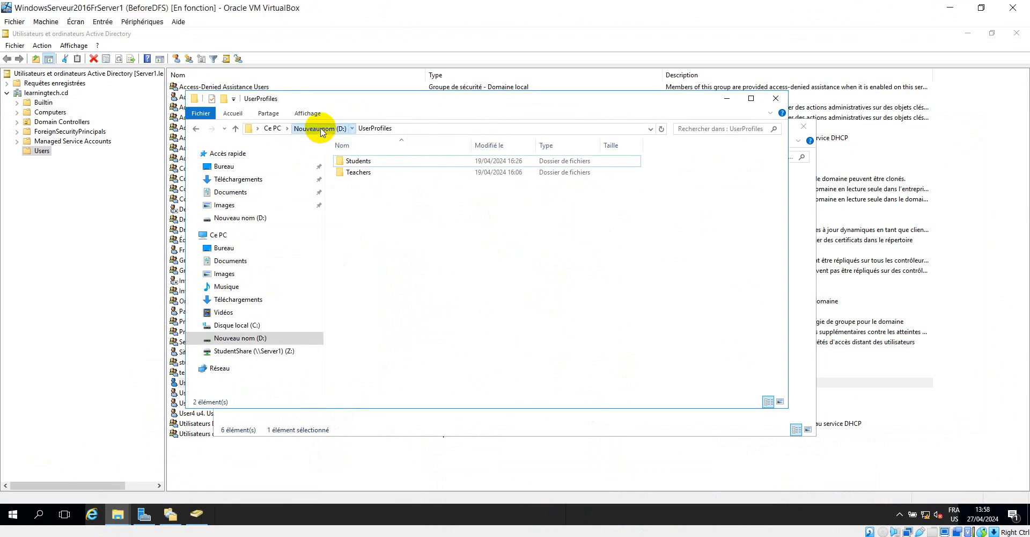
{"action": "left_click", "coordinate": [320, 129]}
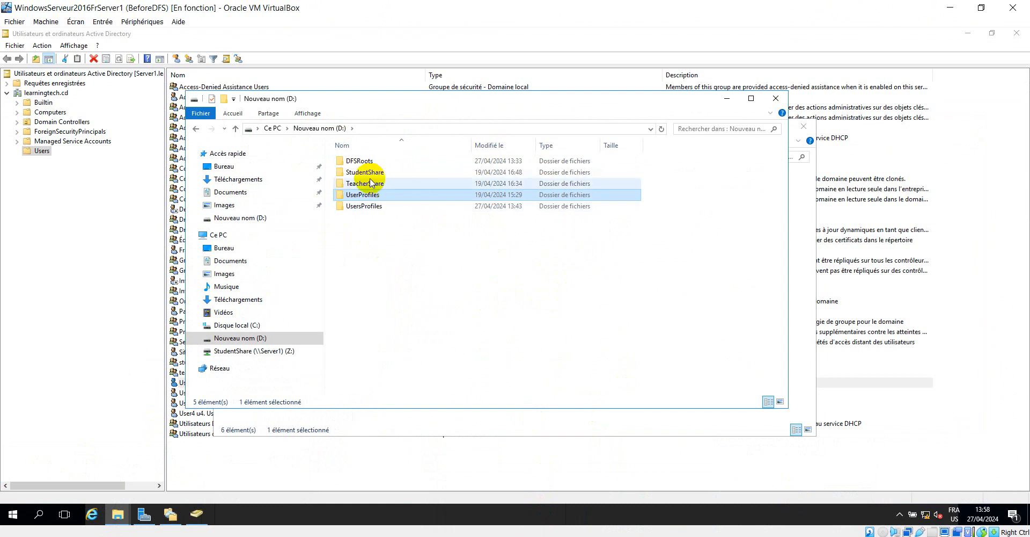
{"action": "left_click", "coordinate": [423, 173]}
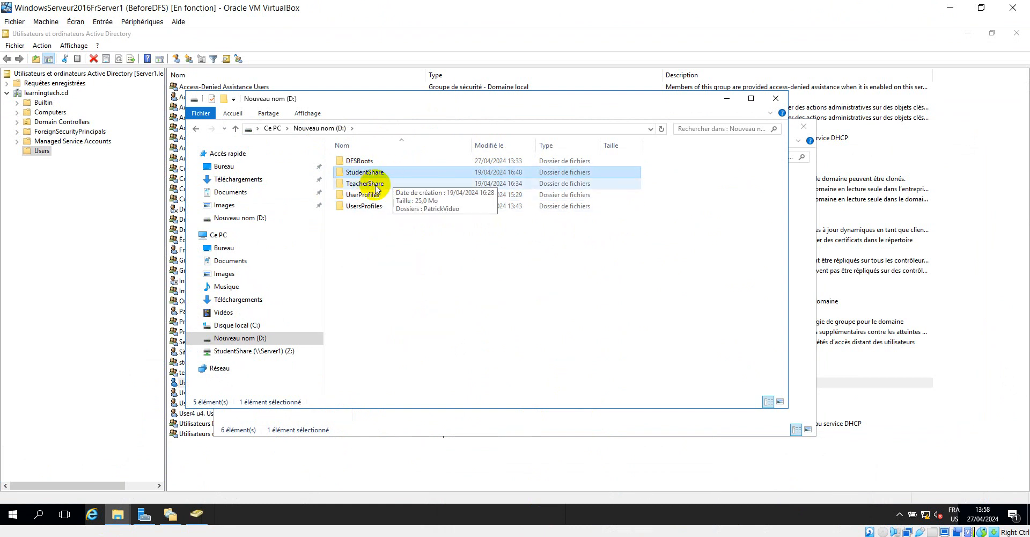
{"action": "left_click", "coordinate": [404, 184]}
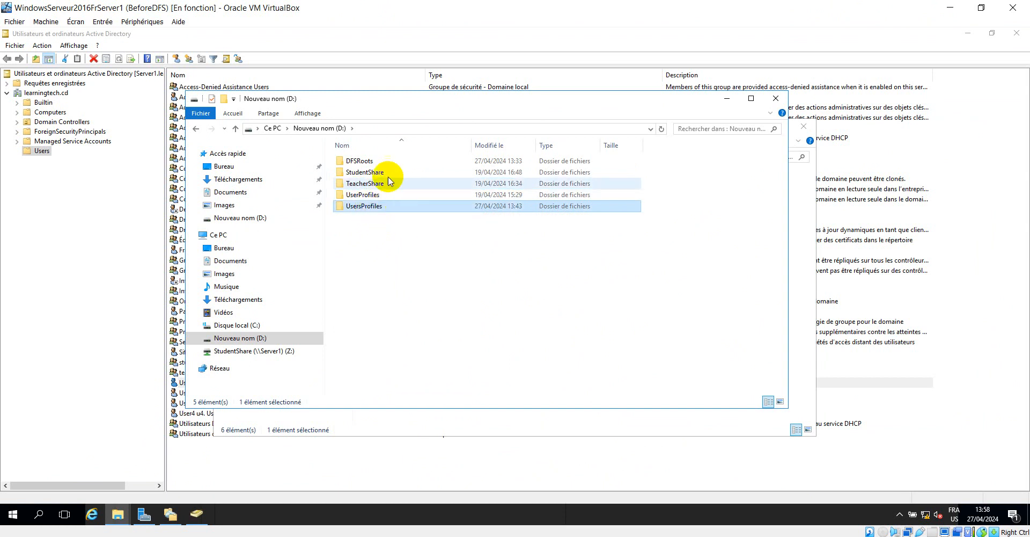
{"action": "left_click", "coordinate": [373, 173]}
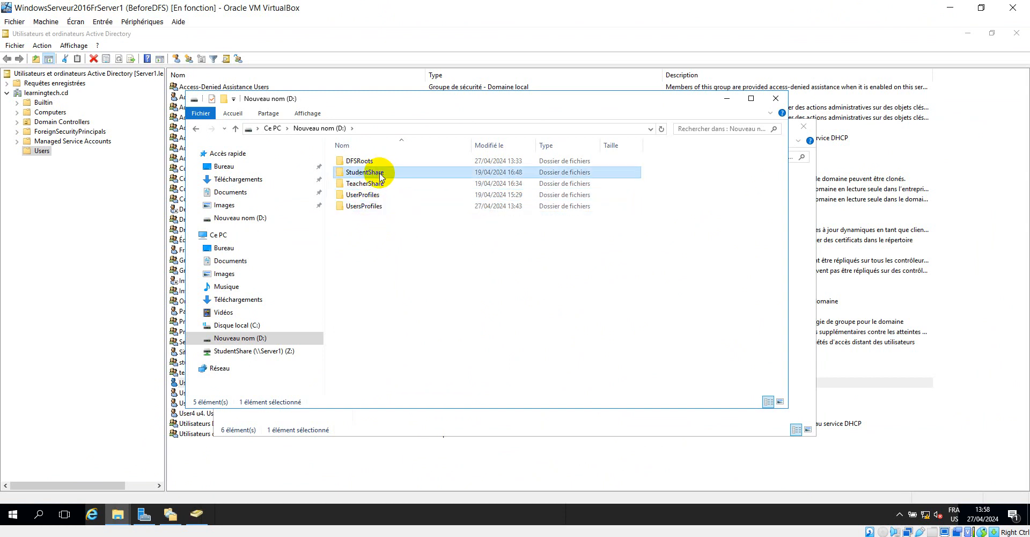
{"action": "left_click", "coordinate": [381, 174]}
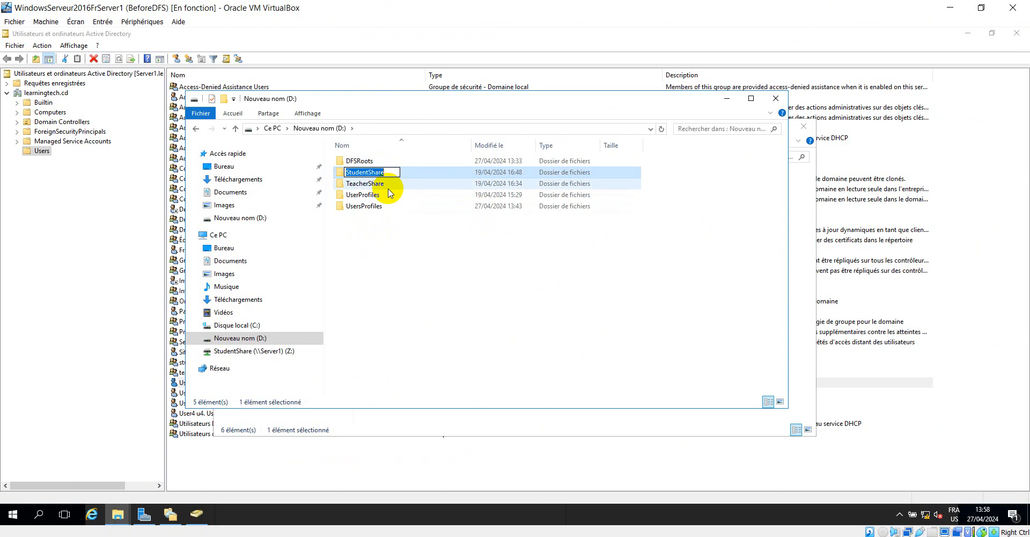
{"action": "left_click", "coordinate": [391, 184]}
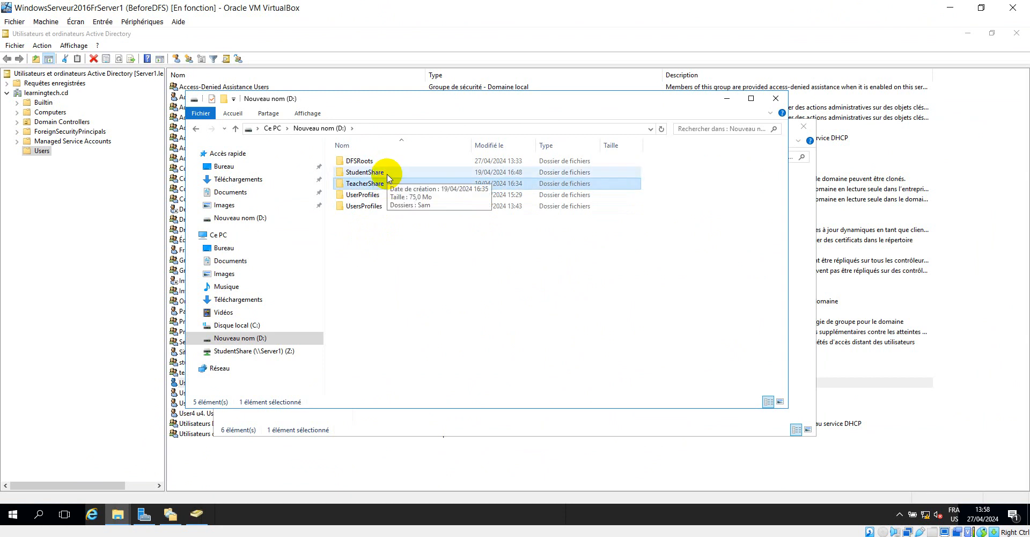
{"action": "left_click", "coordinate": [383, 176]}
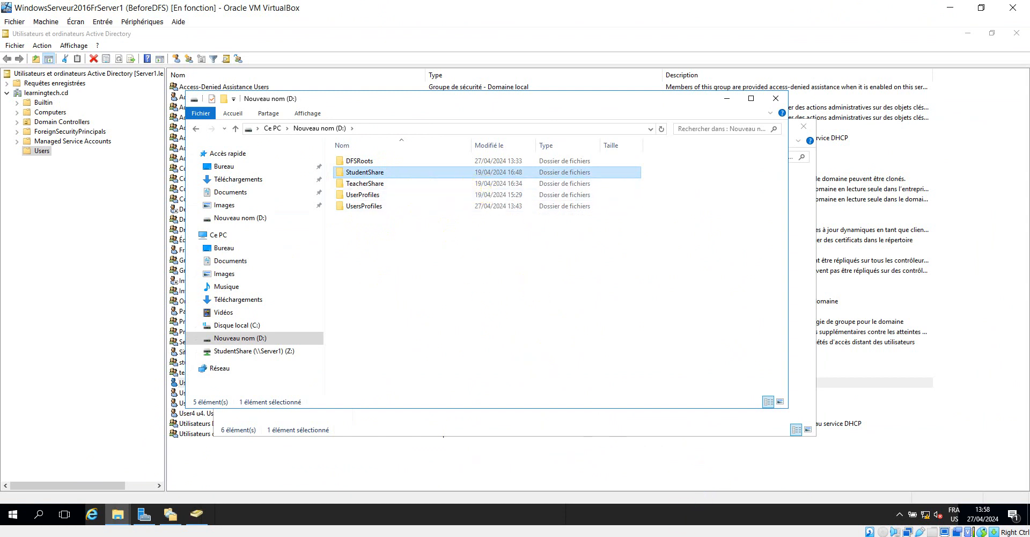
Switch to the Server2 virtual machine, which shows its empty D: drive
{"action": "mouse_move", "coordinate": [656, 535]}
{"action": "left_click", "coordinate": [820, 482]}
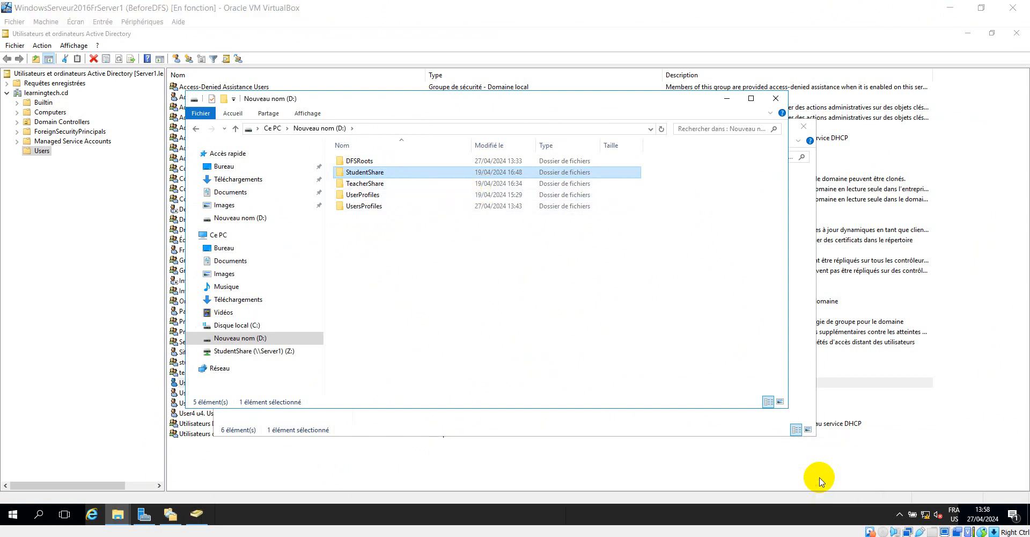
{"action": "mouse_move", "coordinate": [657, 535]}
{"action": "left_click", "coordinate": [667, 489]}
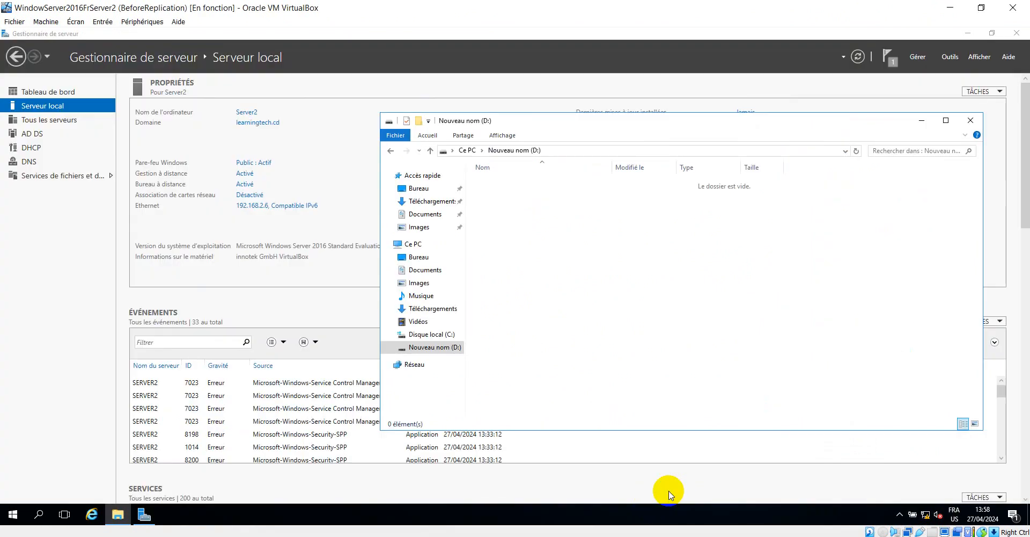
Minimize the D: window and open Server2's Shares list under File and Storage Services
{"action": "left_click", "coordinate": [922, 120]}
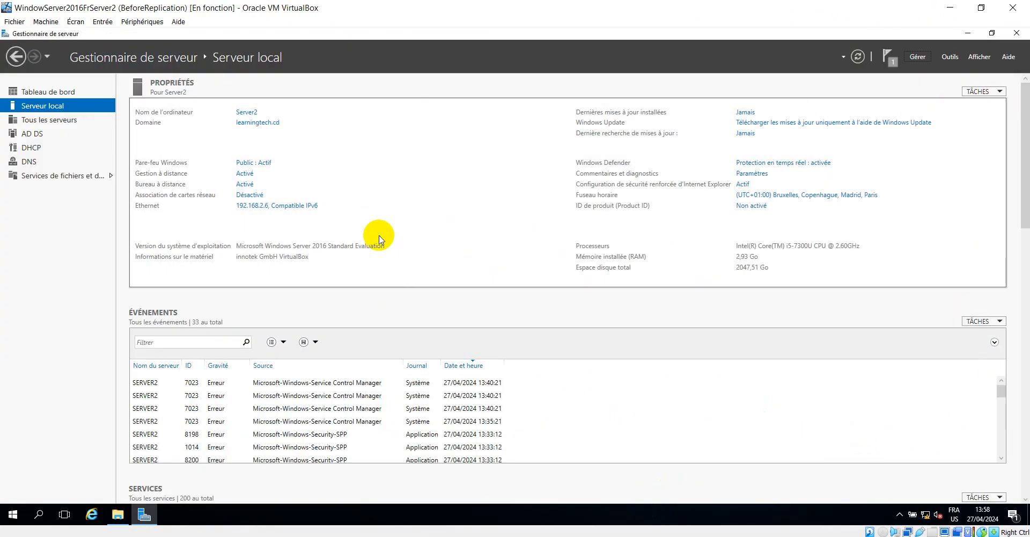
{"action": "left_click", "coordinate": [52, 177]}
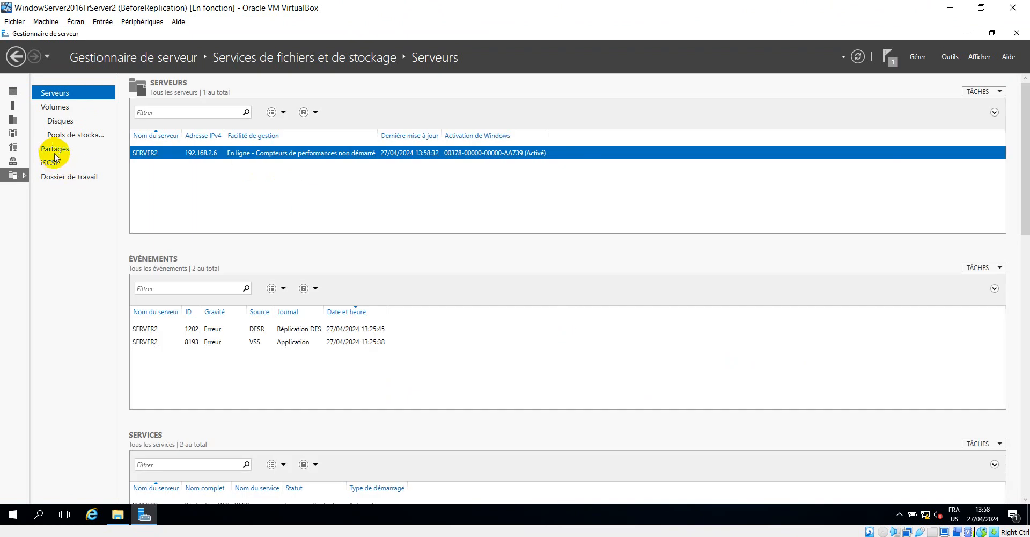
{"action": "left_click", "coordinate": [53, 150]}
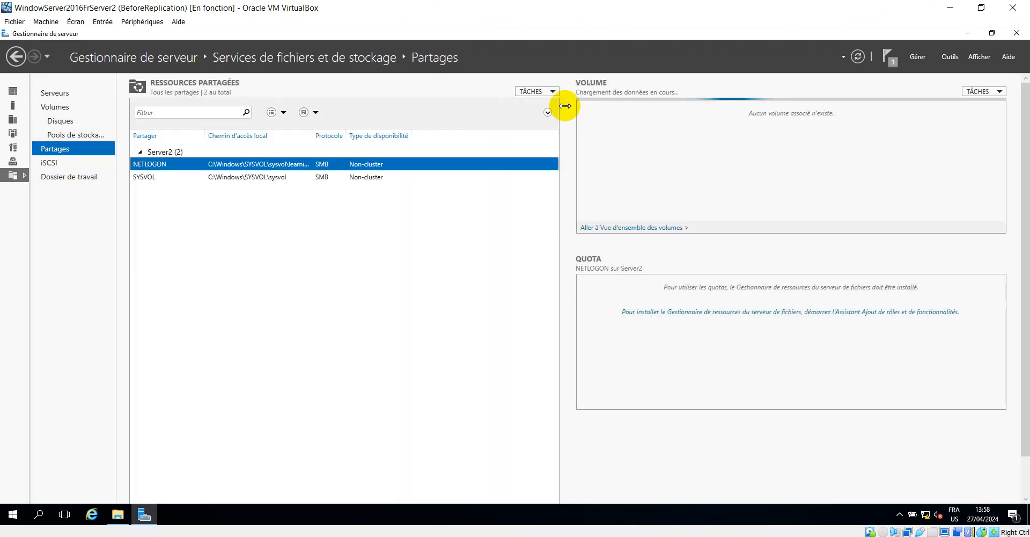
{"action": "left_click", "coordinate": [553, 92]}
Start a quick SMB share whose path is a new D:\StudentShare folder
{"action": "left_click", "coordinate": [552, 102]}
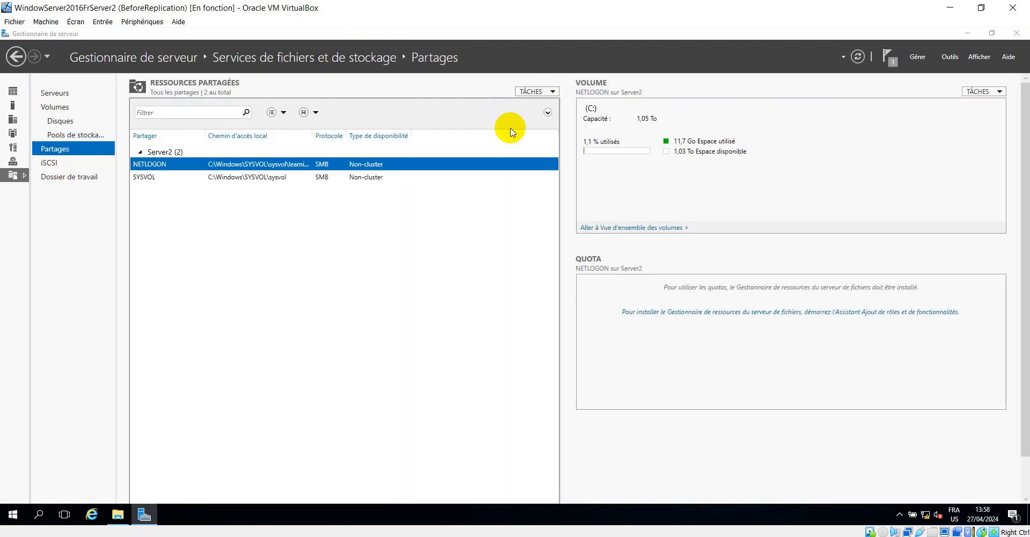
{"action": "left_click", "coordinate": [350, 387]}
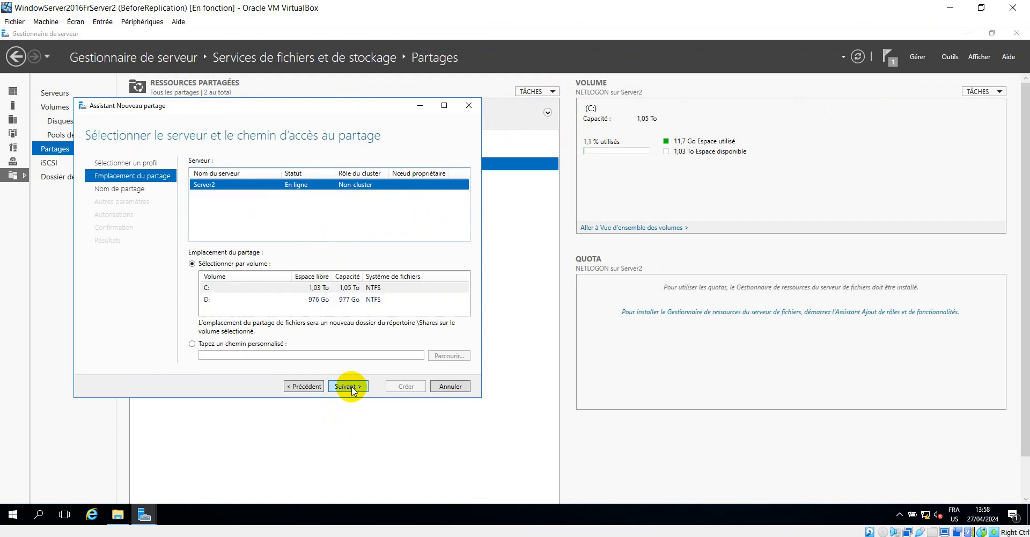
{"action": "left_click", "coordinate": [268, 343]}
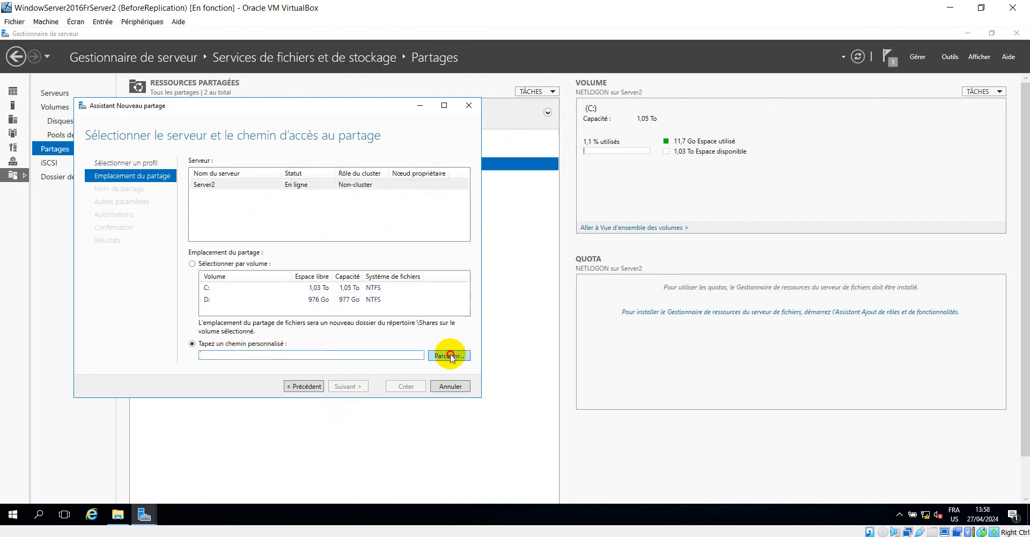
{"action": "left_click", "coordinate": [448, 356]}
{"action": "left_click", "coordinate": [143, 178]}
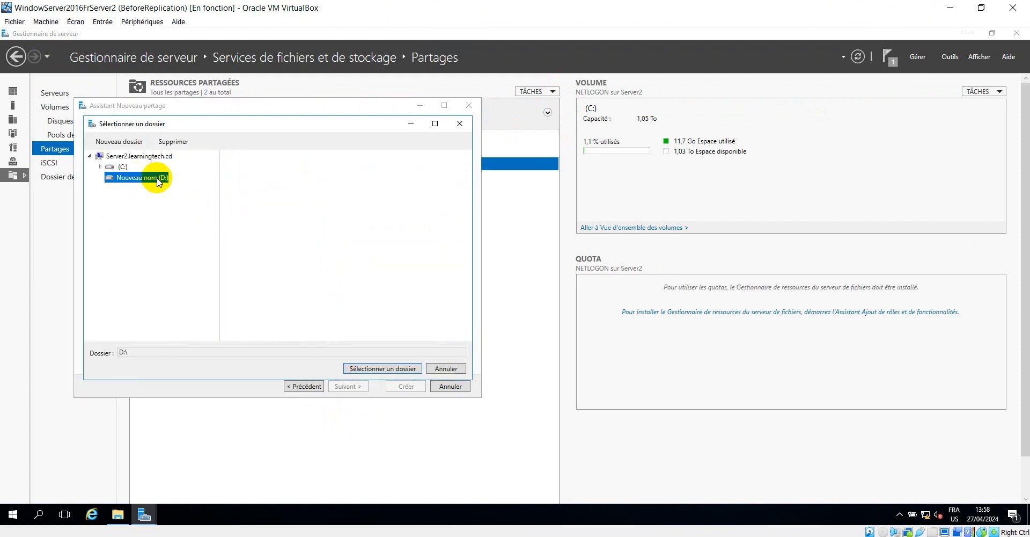
{"action": "left_click", "coordinate": [123, 145]}
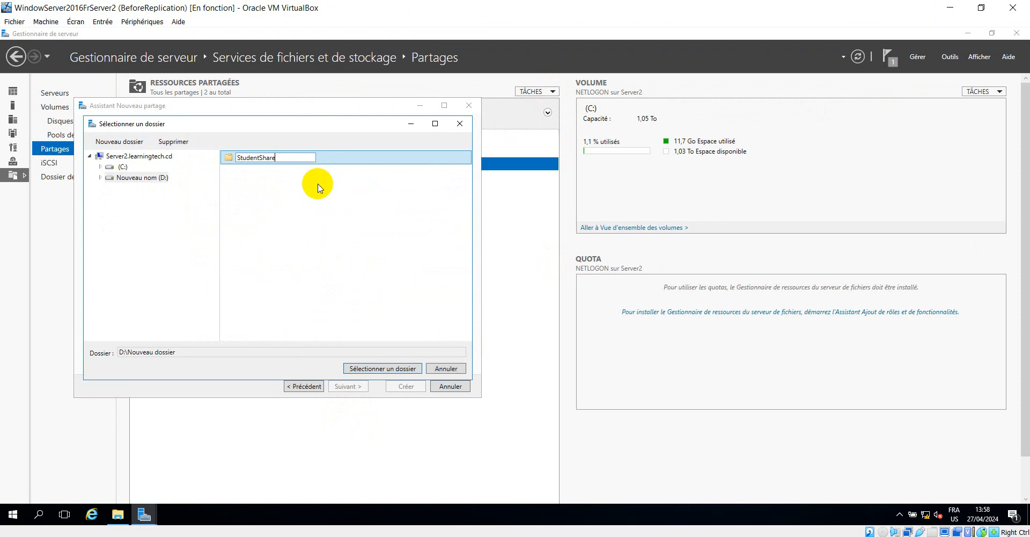
{"action": "left_click", "coordinate": [360, 155]}
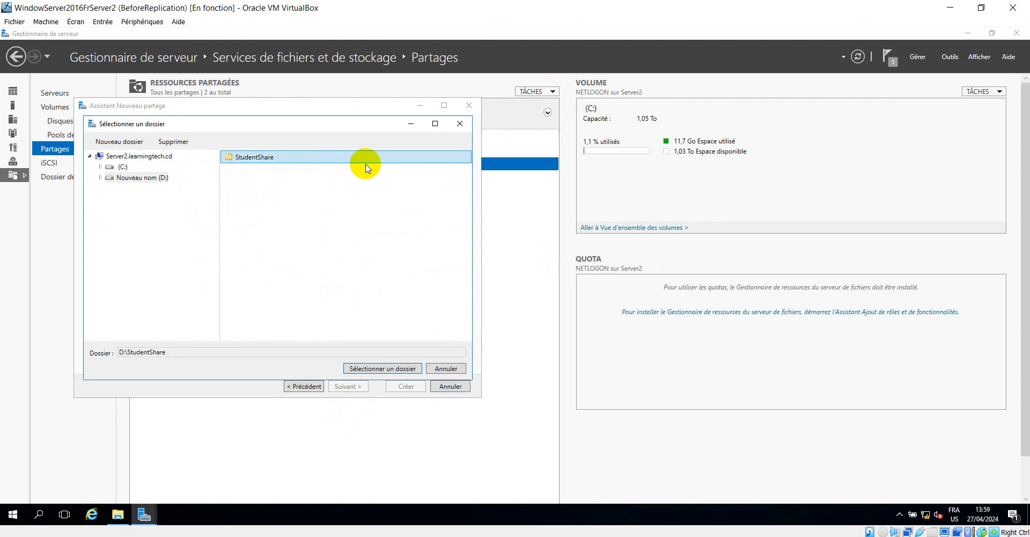
{"action": "left_click", "coordinate": [395, 368]}
Create the StudentShare share with access-based enumeration and default permissions
{"action": "left_click", "coordinate": [356, 387]}
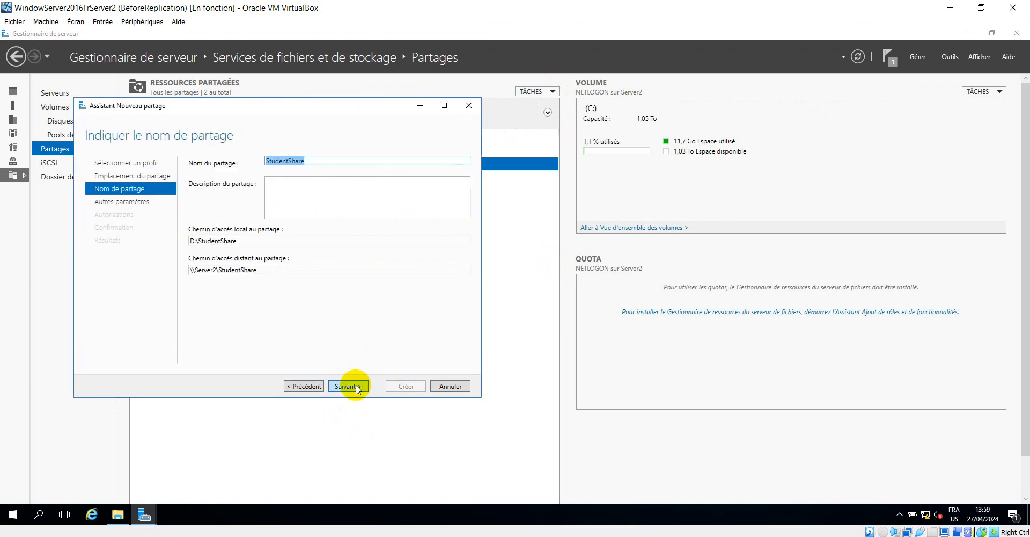
{"action": "left_click", "coordinate": [356, 386]}
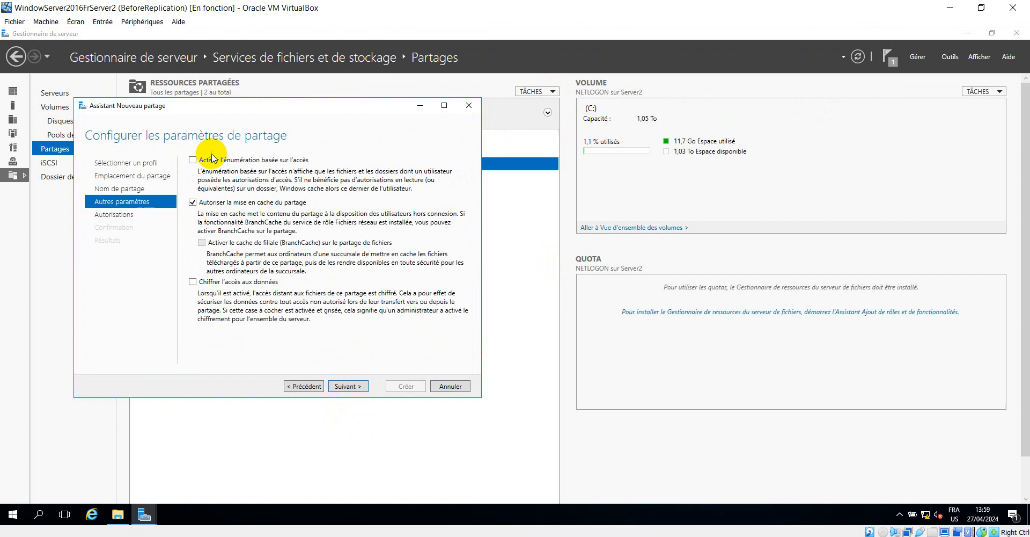
{"action": "left_click", "coordinate": [208, 161]}
{"action": "left_click", "coordinate": [349, 386]}
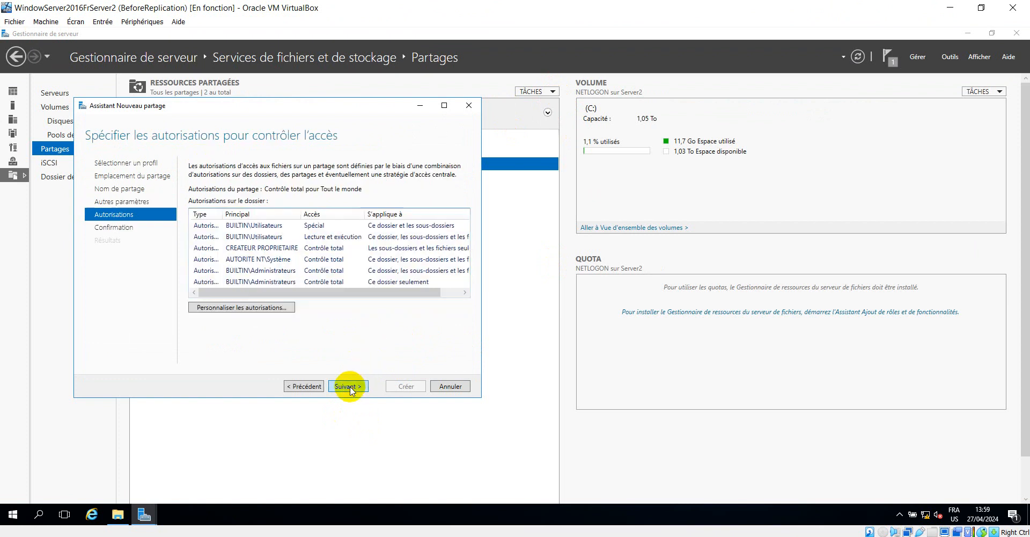
{"action": "left_click", "coordinate": [348, 385]}
{"action": "left_click", "coordinate": [405, 385]}
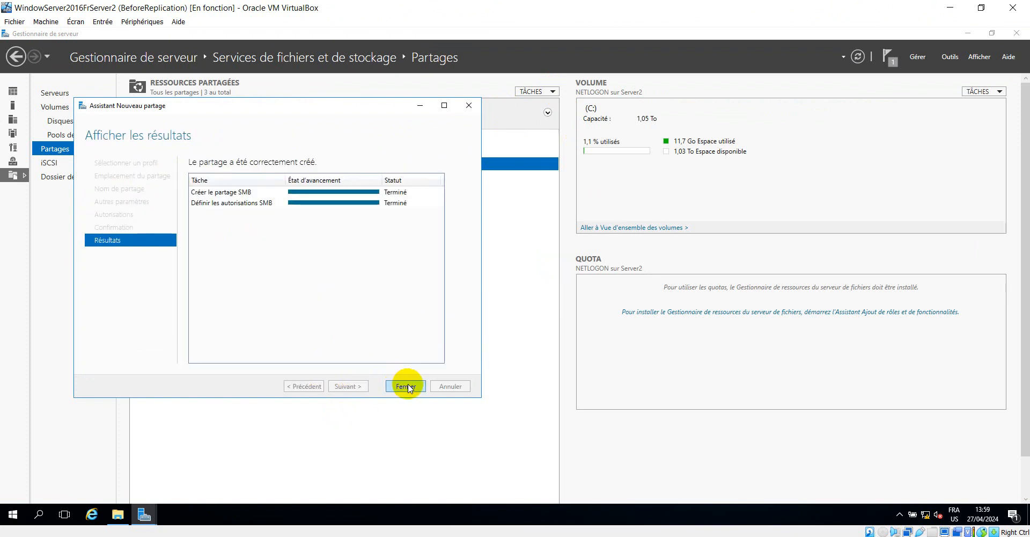
{"action": "left_click", "coordinate": [405, 386]}
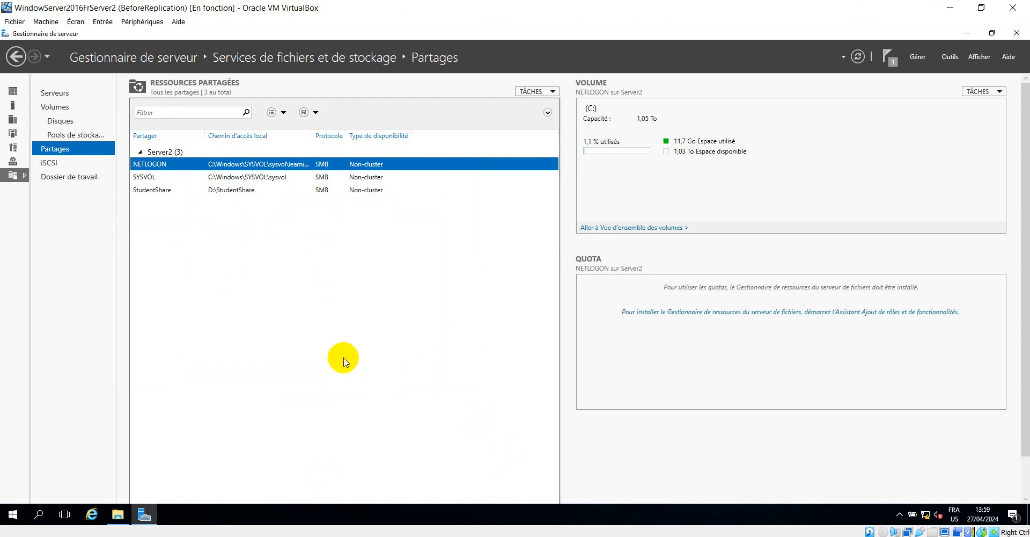
Start another quick SMB share on a new folder named TeacherShare on drive D:
{"action": "left_click", "coordinate": [555, 95]}
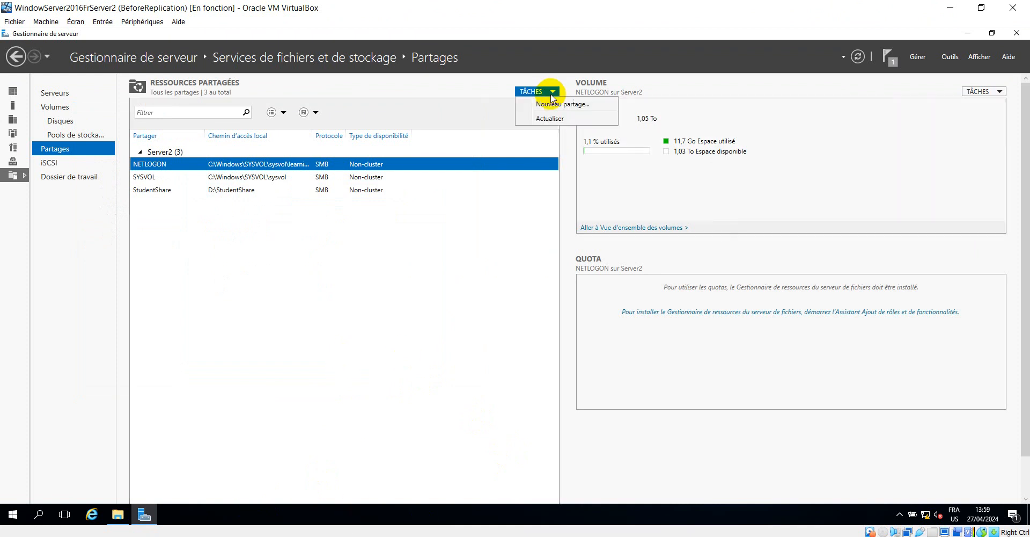
{"action": "left_click", "coordinate": [546, 101]}
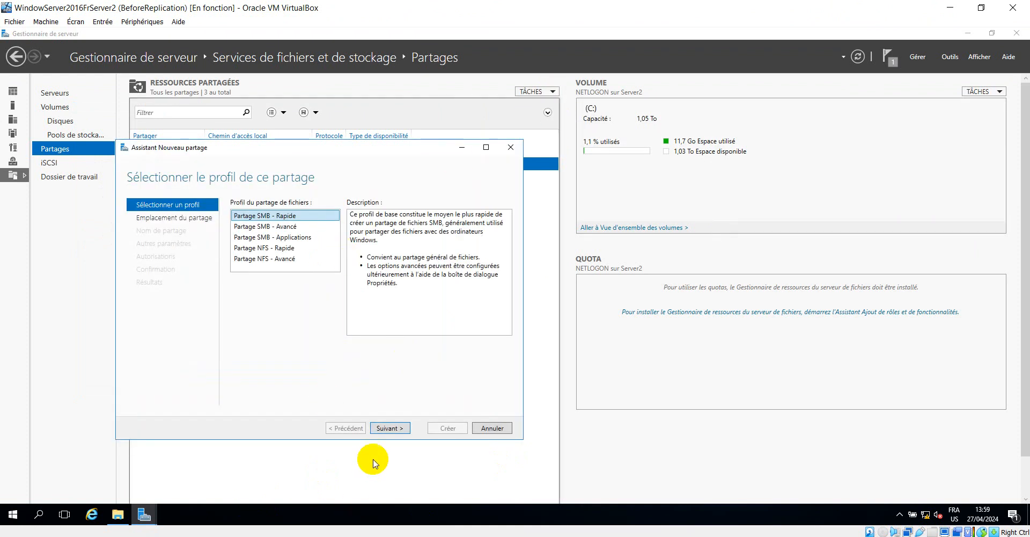
{"action": "left_click", "coordinate": [395, 428]}
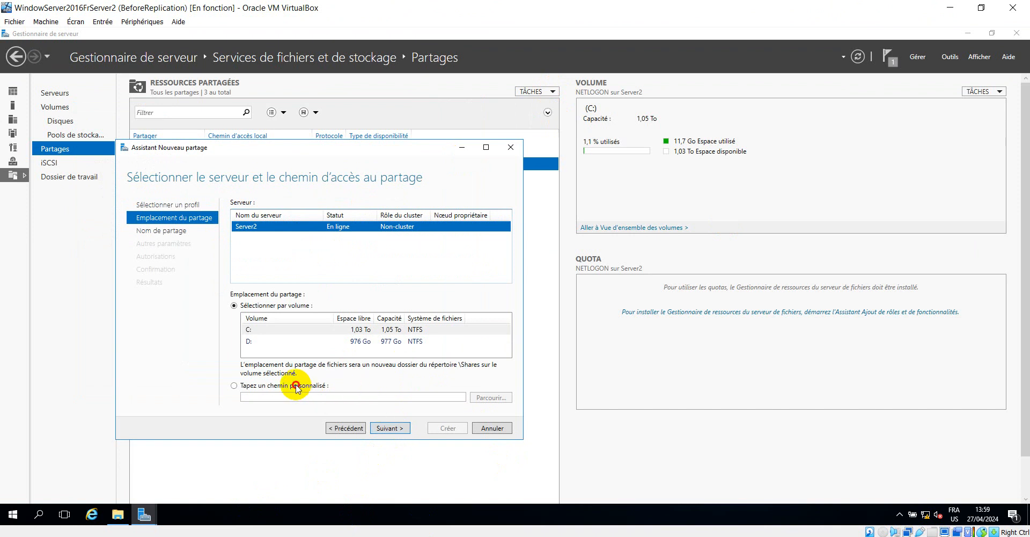
{"action": "left_click", "coordinate": [270, 386]}
{"action": "left_click", "coordinate": [490, 398]}
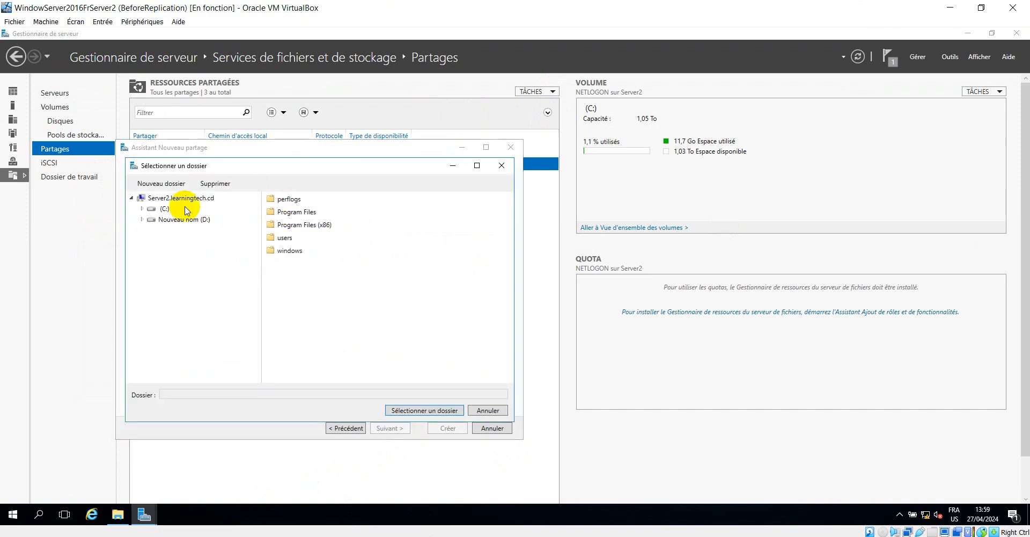
{"action": "left_click", "coordinate": [171, 219]}
{"action": "left_click", "coordinate": [161, 184]}
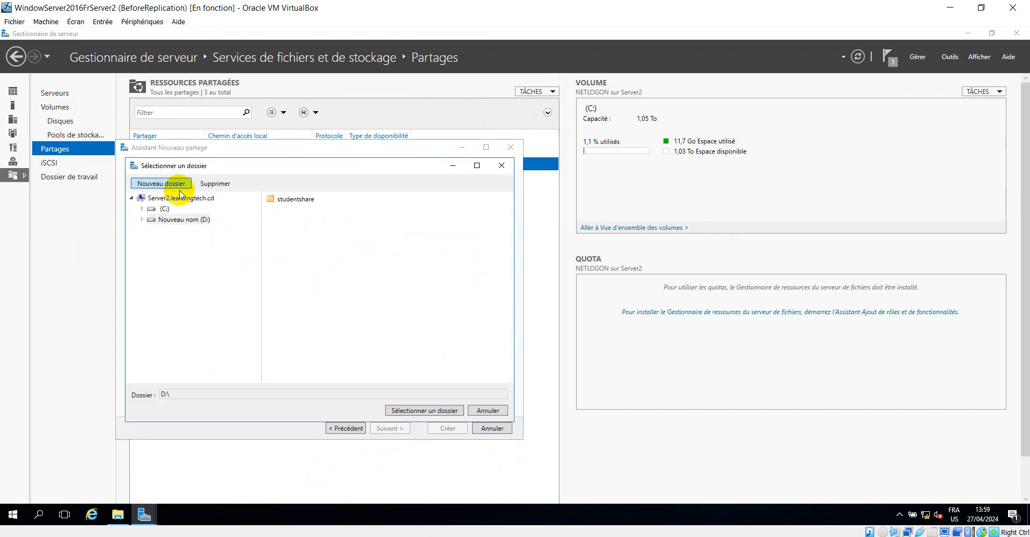
{"action": "type", "text": "Studentshare"}
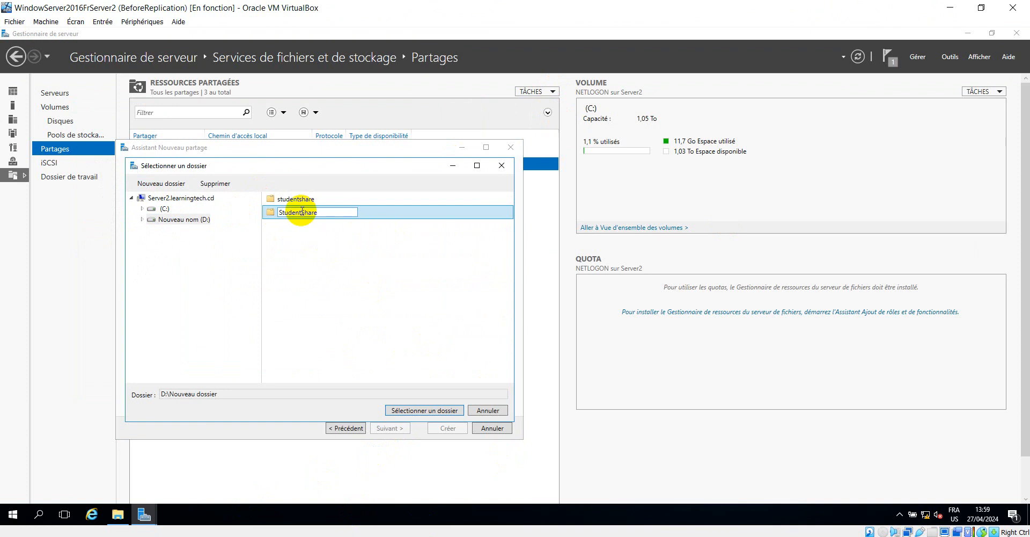
{"action": "left_click_drag", "start_coordinate": [301, 211], "coordinate": [272, 214]}
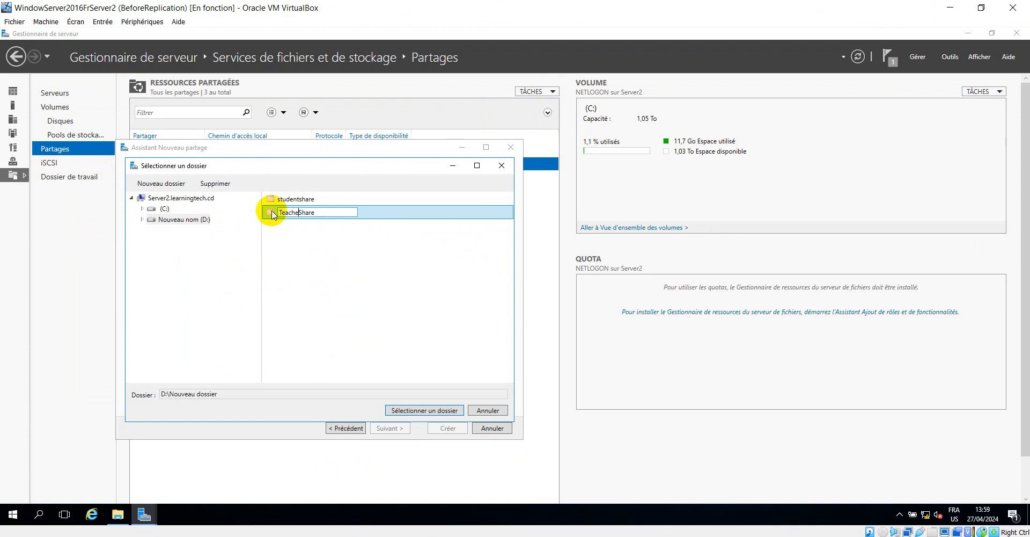
{"action": "type", "text": "Teachers"}
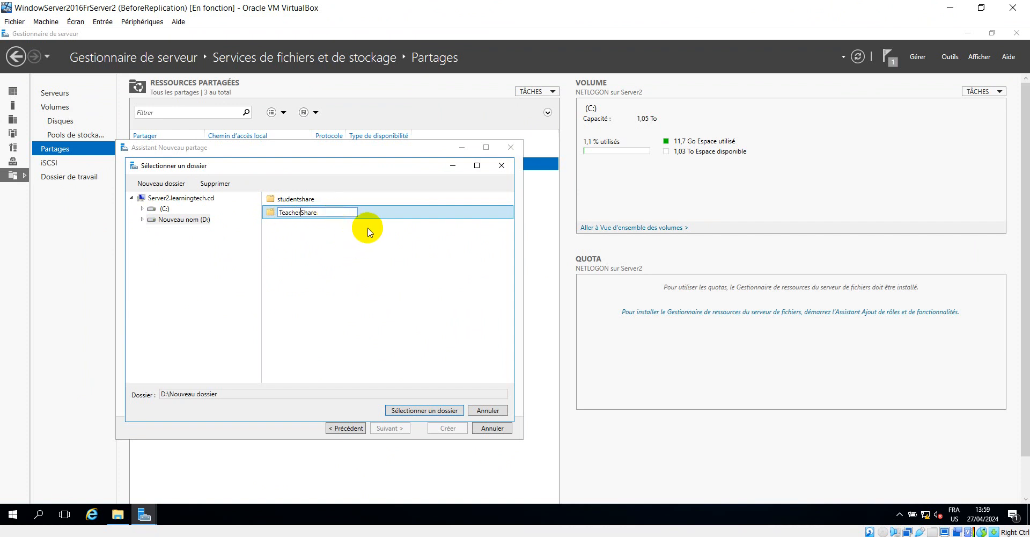
{"action": "left_click", "coordinate": [388, 209]}
{"action": "left_click", "coordinate": [426, 410]}
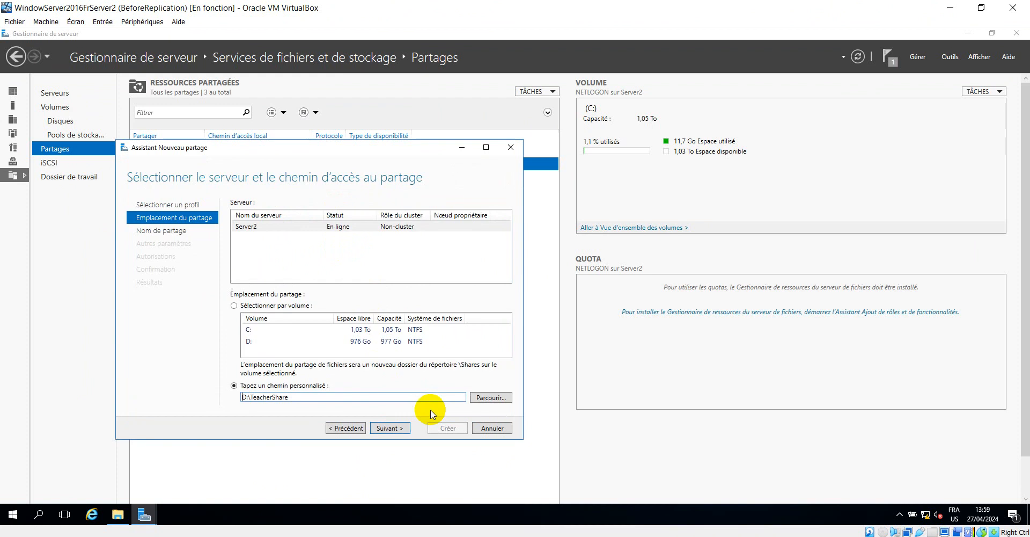
Create the TeacherShare share with its default settings and permissions
{"action": "left_click", "coordinate": [395, 430]}
{"action": "left_click", "coordinate": [395, 427]}
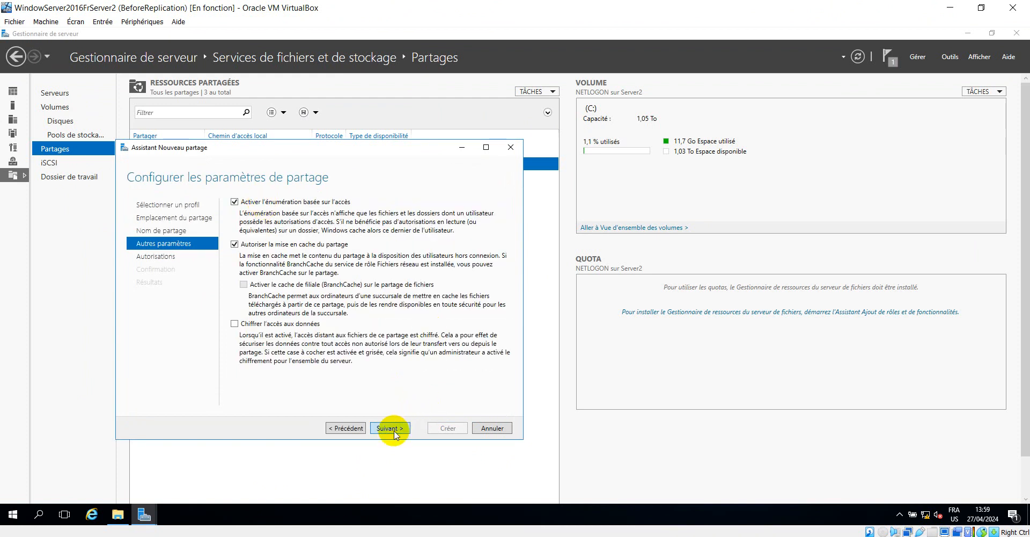
{"action": "left_click", "coordinate": [398, 428]}
{"action": "left_click", "coordinate": [393, 429]}
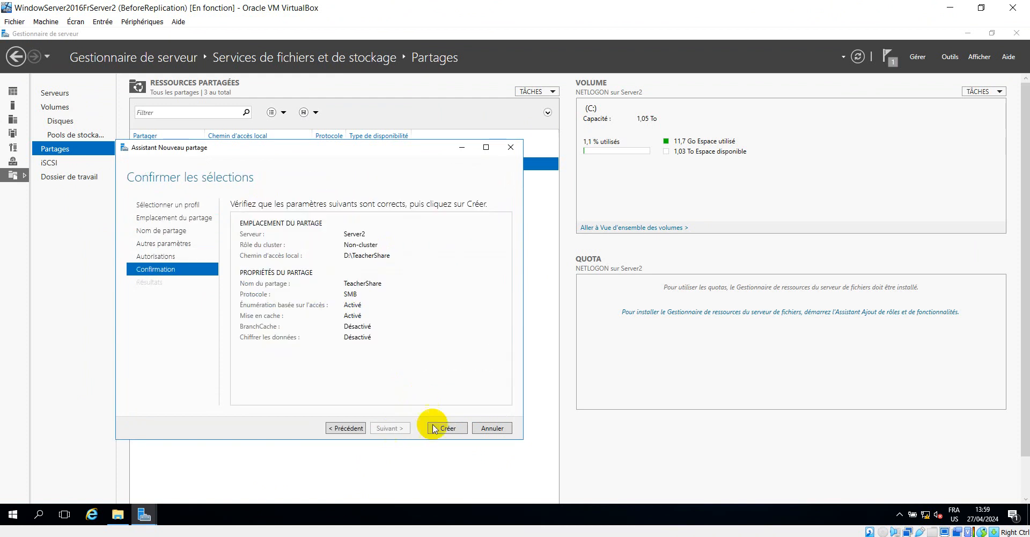
{"action": "left_click", "coordinate": [452, 429]}
{"action": "left_click", "coordinate": [448, 428]}
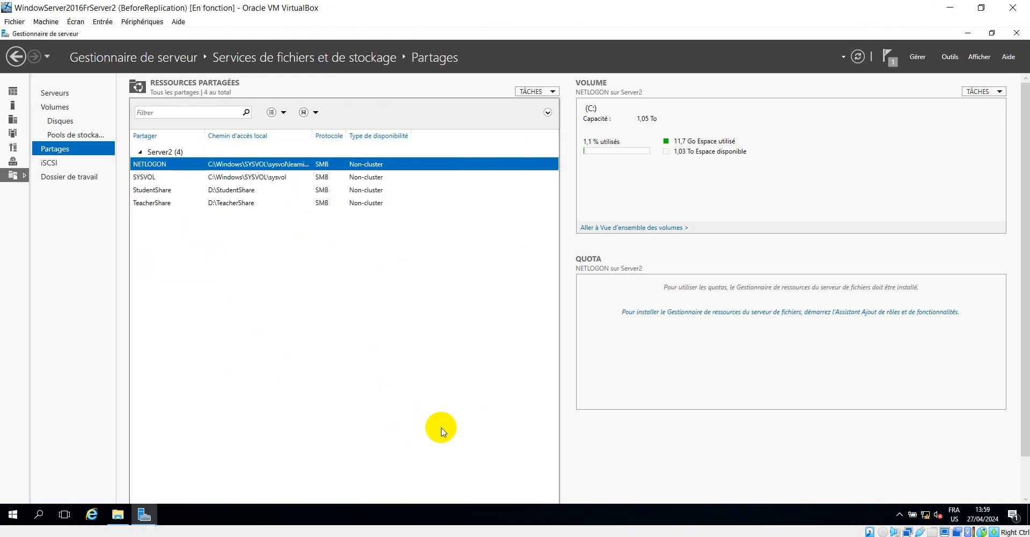
Start a quick SMB share whose path is a new D:\UsersProfiles folder
{"action": "left_click", "coordinate": [553, 94]}
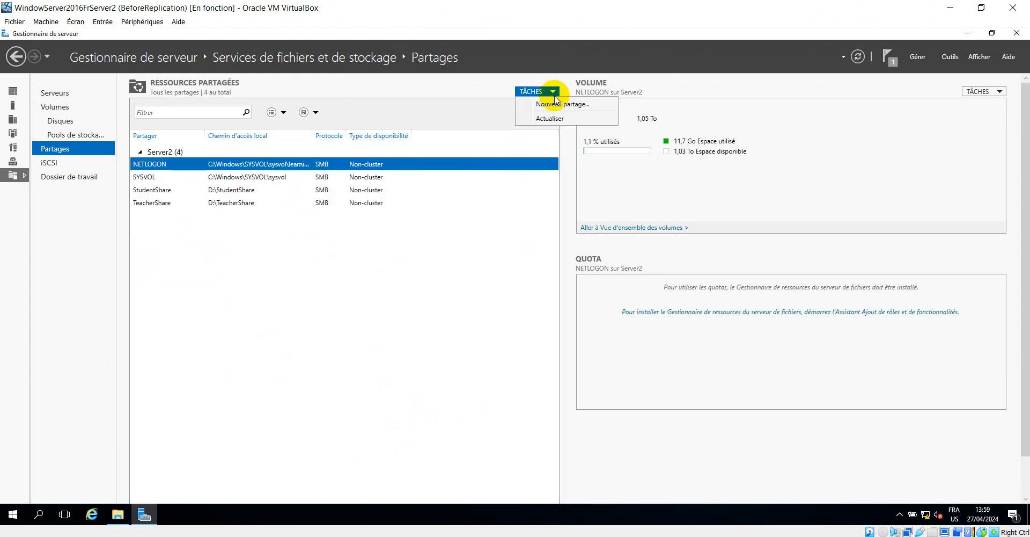
{"action": "left_click", "coordinate": [558, 102]}
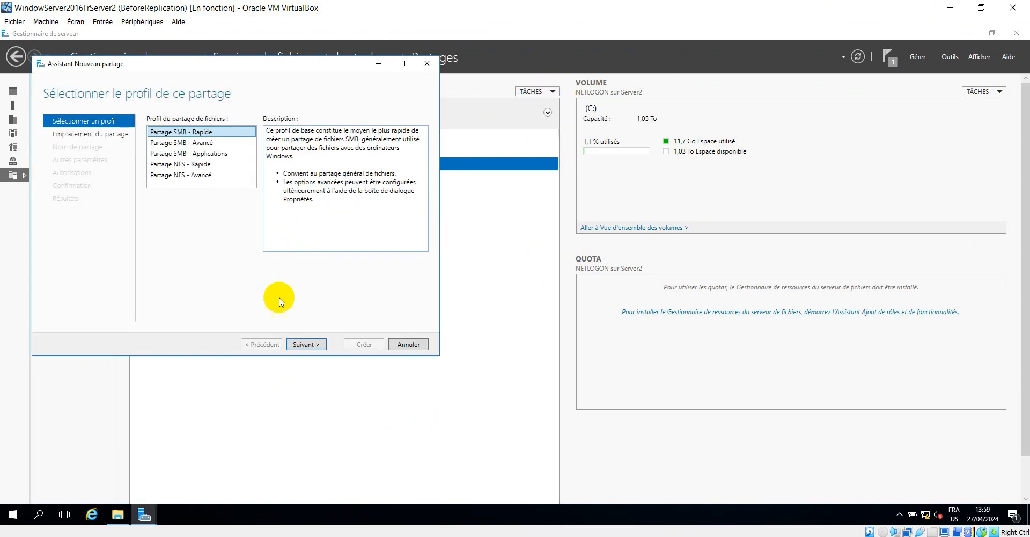
{"action": "left_click", "coordinate": [302, 344]}
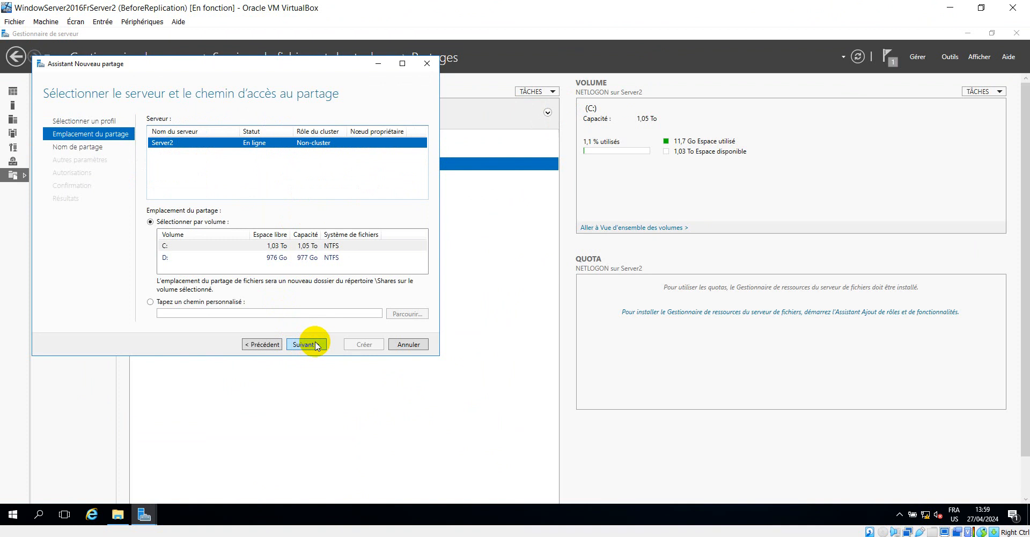
{"action": "left_click", "coordinate": [202, 301]}
{"action": "left_click", "coordinate": [409, 314]}
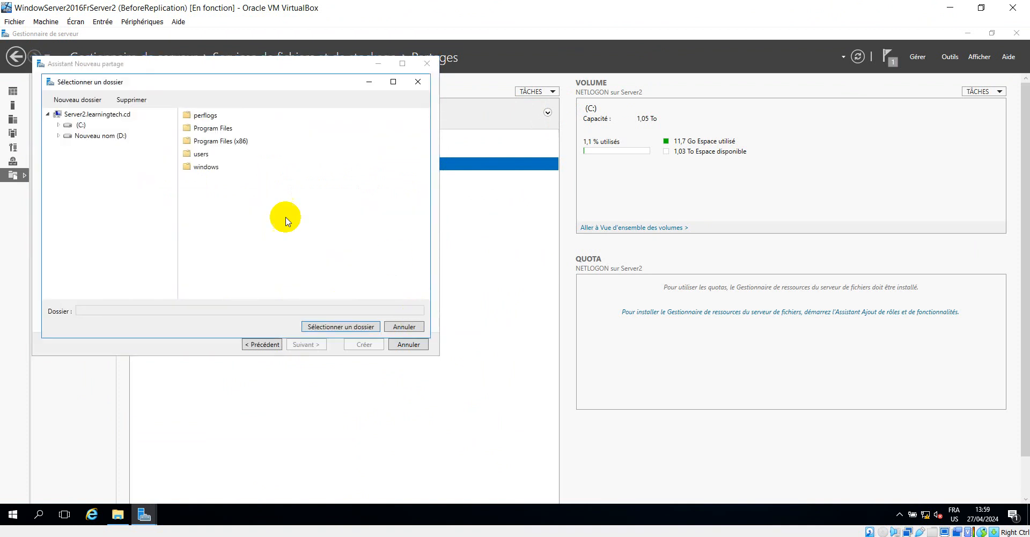
{"action": "left_click", "coordinate": [94, 137]}
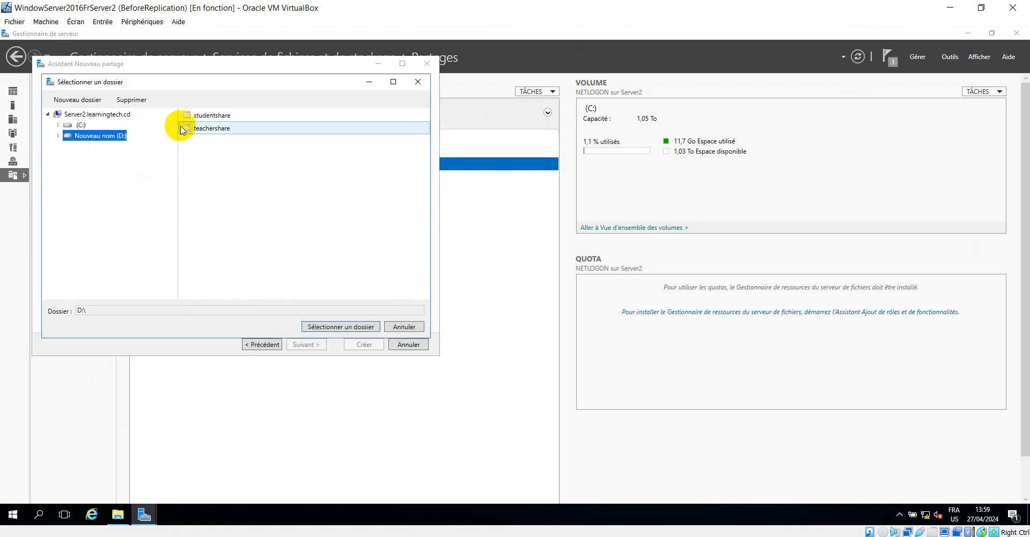
{"action": "left_click", "coordinate": [77, 99]}
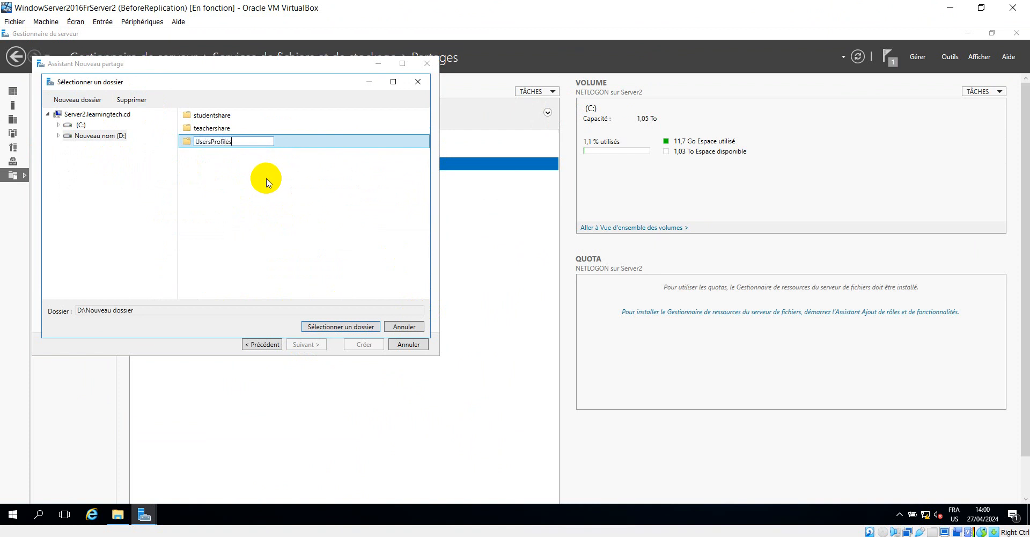
{"action": "left_click", "coordinate": [345, 142]}
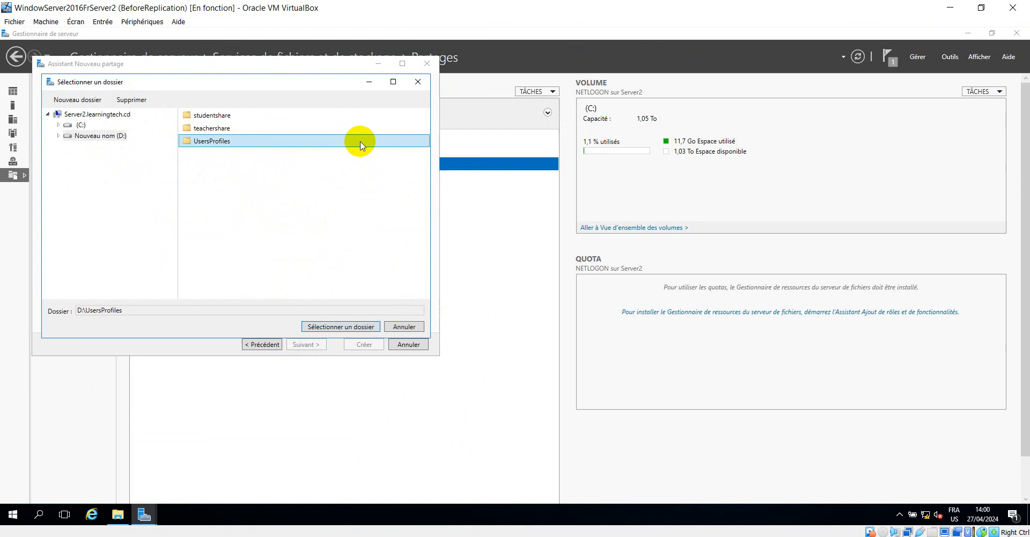
{"action": "left_click", "coordinate": [342, 326]}
Create the UsersProfiles share keeping the default settings and permissions
{"action": "left_click", "coordinate": [316, 346]}
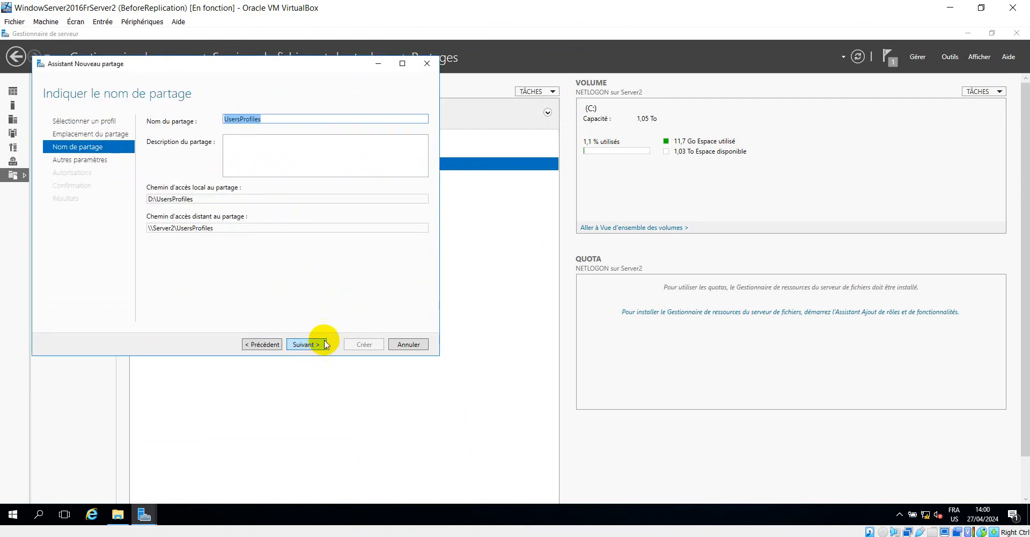
{"action": "left_click", "coordinate": [312, 346]}
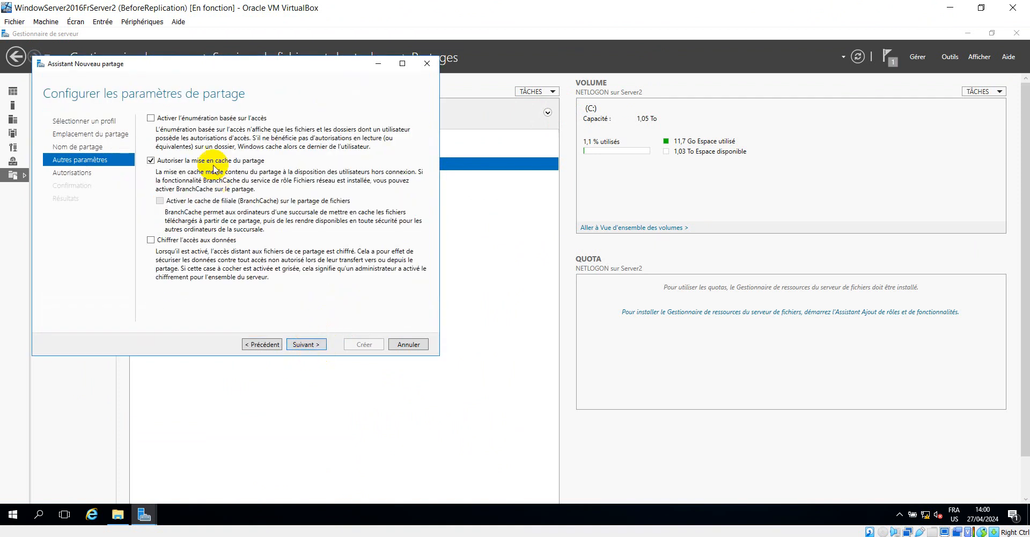
{"action": "left_click", "coordinate": [314, 347]}
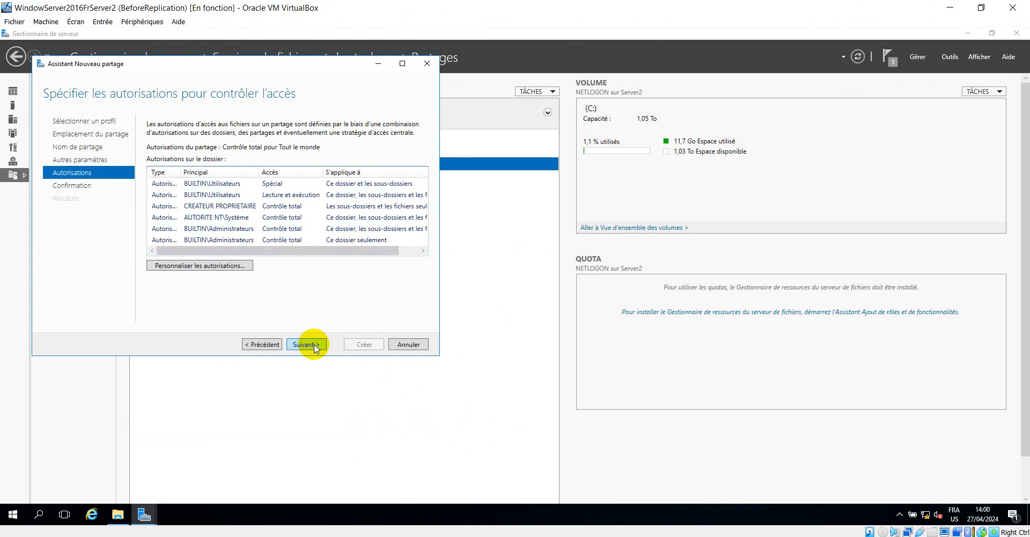
{"action": "left_click", "coordinate": [315, 347]}
{"action": "left_click", "coordinate": [362, 344]}
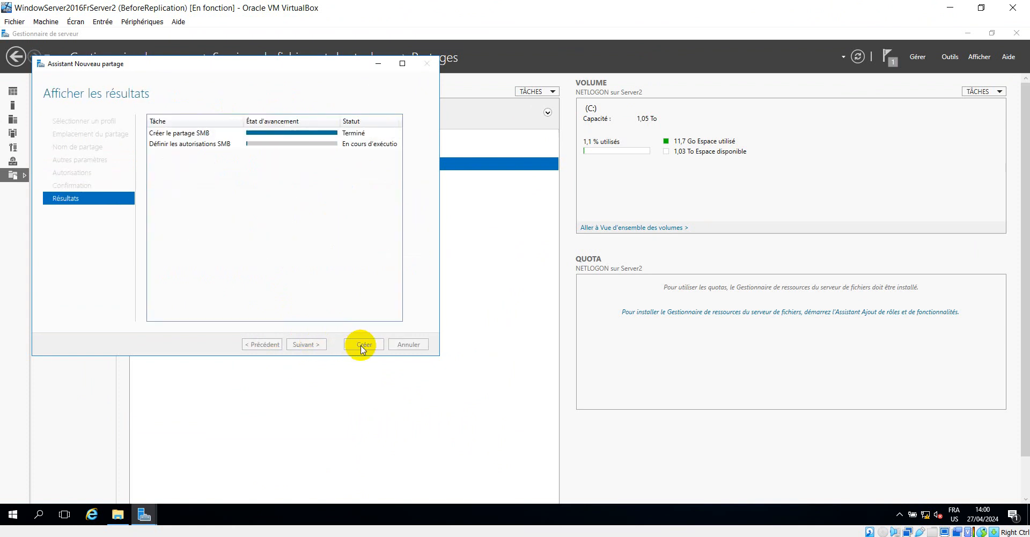
{"action": "left_click", "coordinate": [367, 344]}
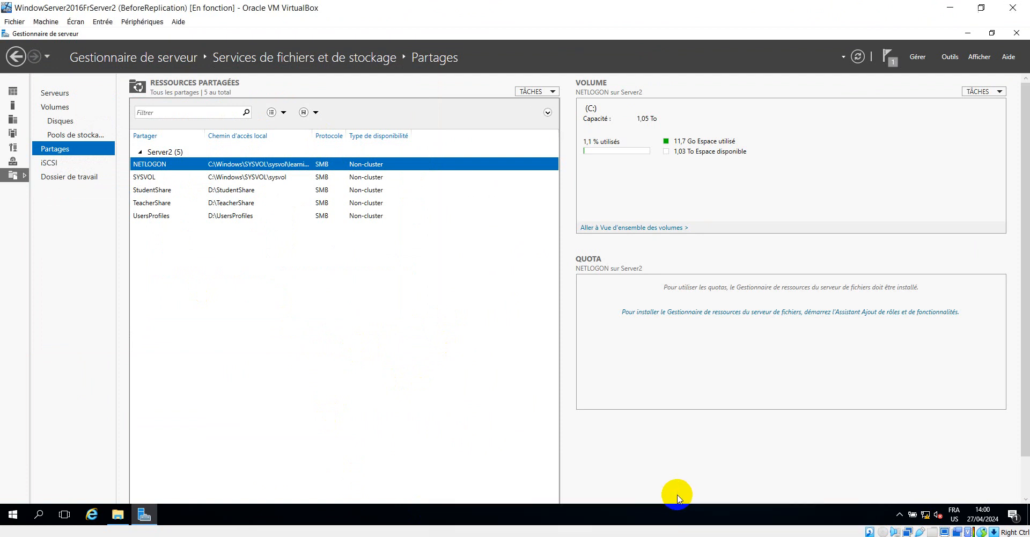
{"action": "mouse_move", "coordinate": [759, 518]}
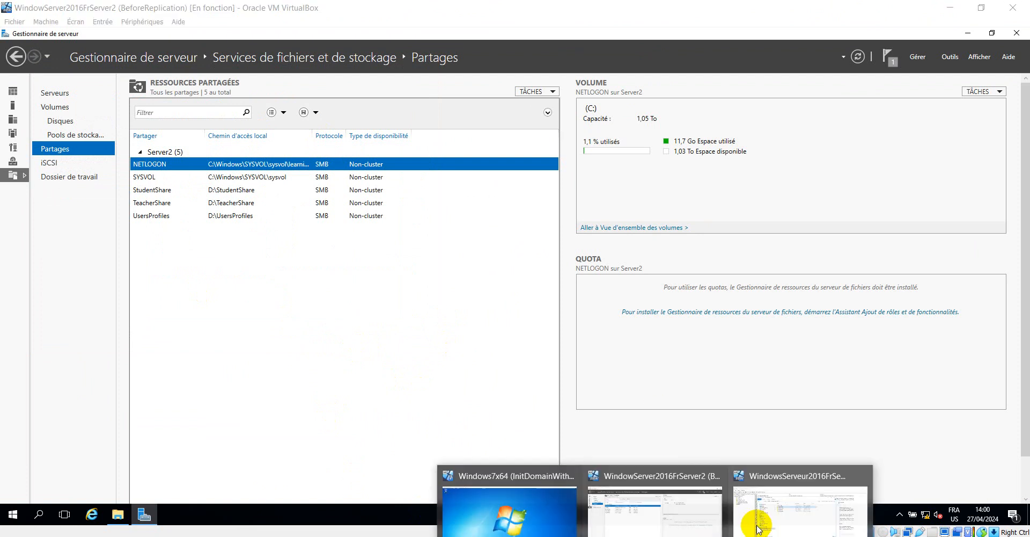
{"action": "left_click", "coordinate": [781, 506]}
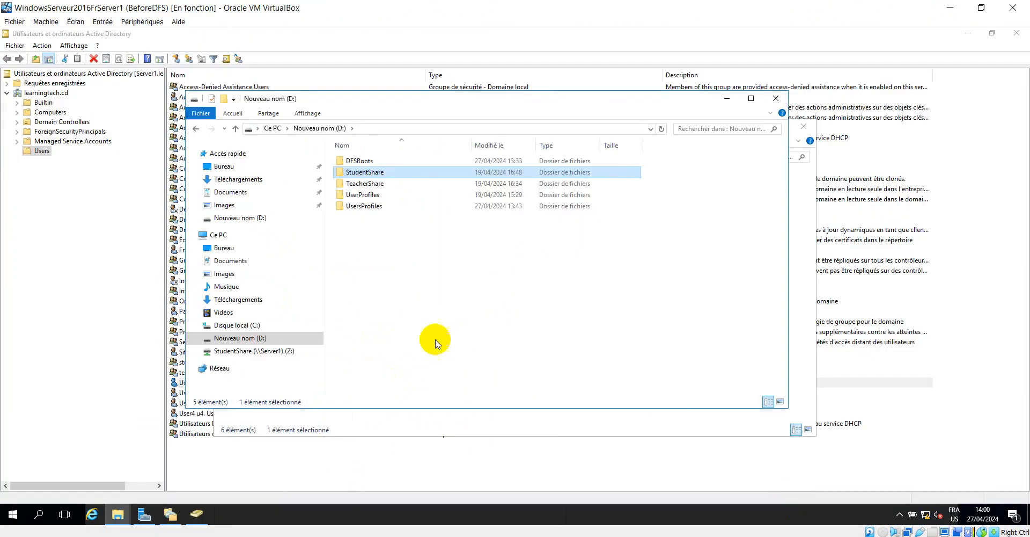
{"action": "double_click", "coordinate": [374, 206]}
{"action": "left_click", "coordinate": [386, 163]}
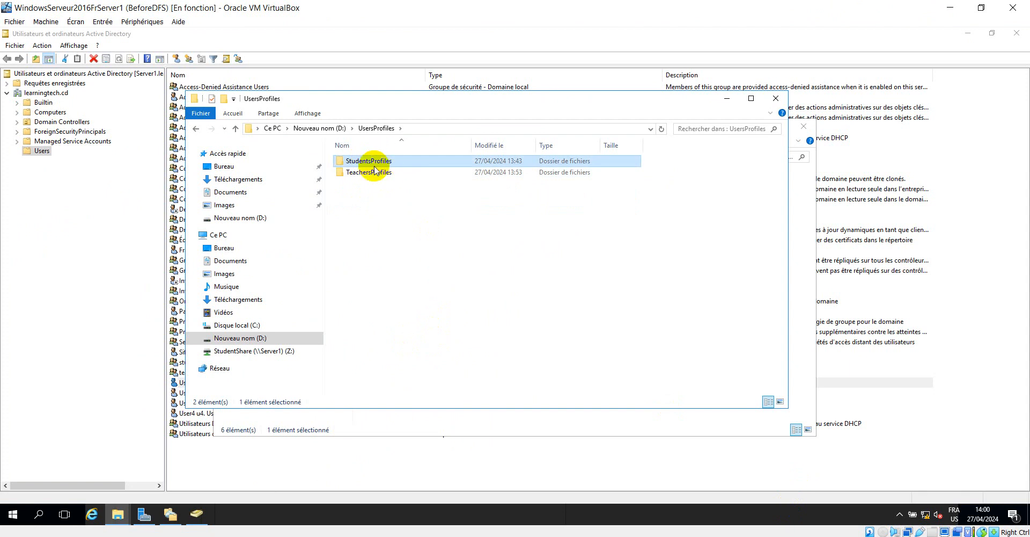
{"action": "left_click", "coordinate": [390, 162]}
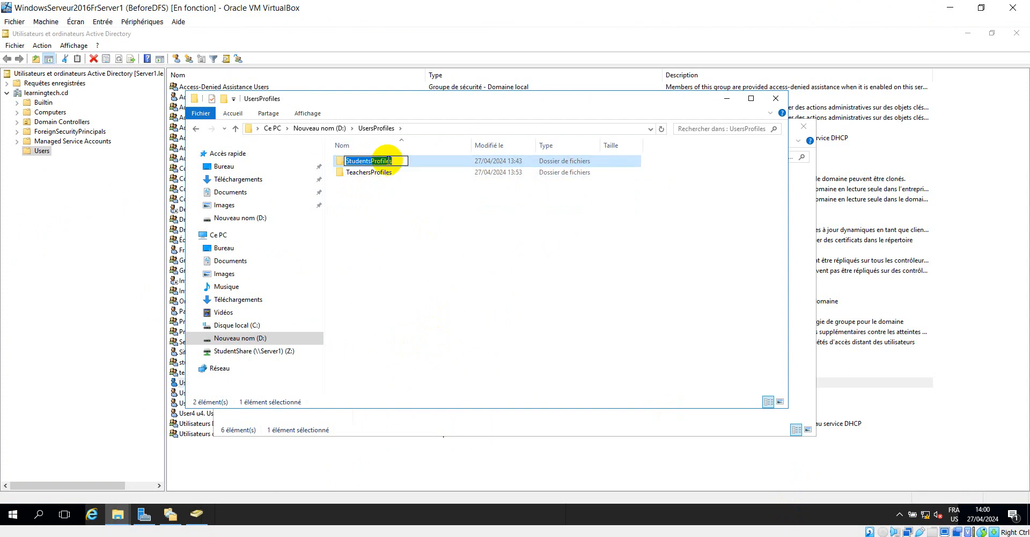
{"action": "left_click", "coordinate": [400, 194]}
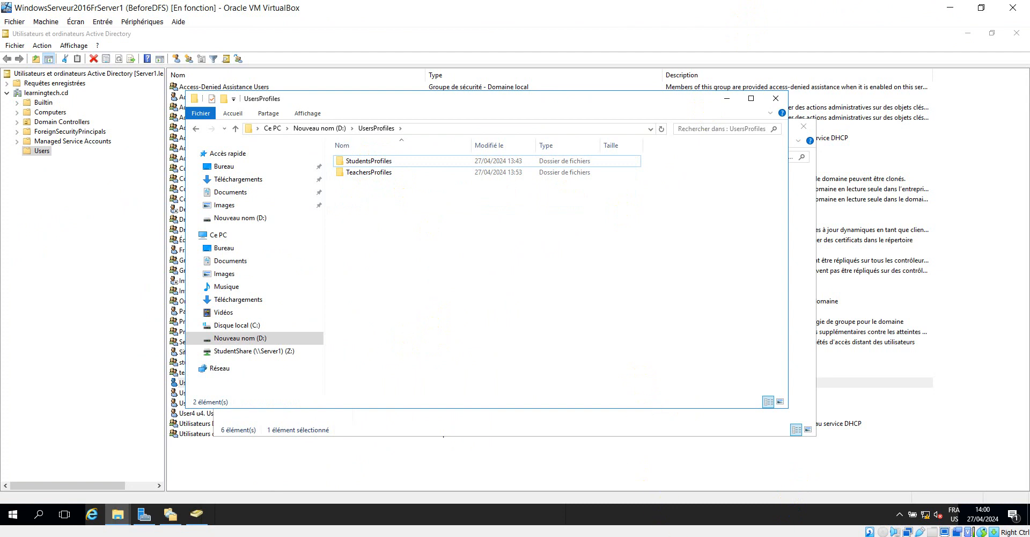
{"action": "left_click", "coordinate": [683, 532]}
{"action": "left_click", "coordinate": [677, 516]}
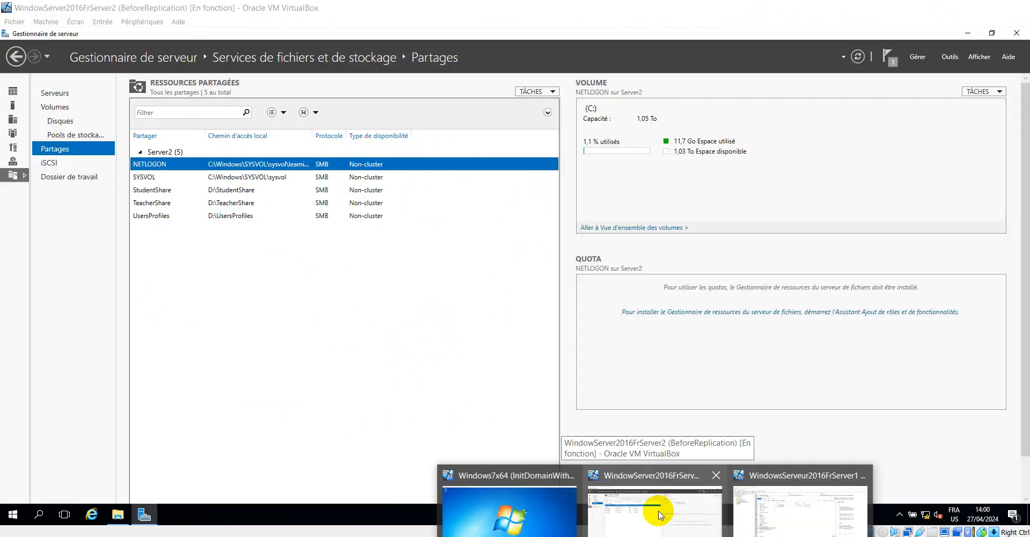
Start a quick SMB share on a new StudentsProfiles folder inside D:\usersprofiles
{"action": "left_click", "coordinate": [555, 96]}
{"action": "left_click", "coordinate": [546, 101]}
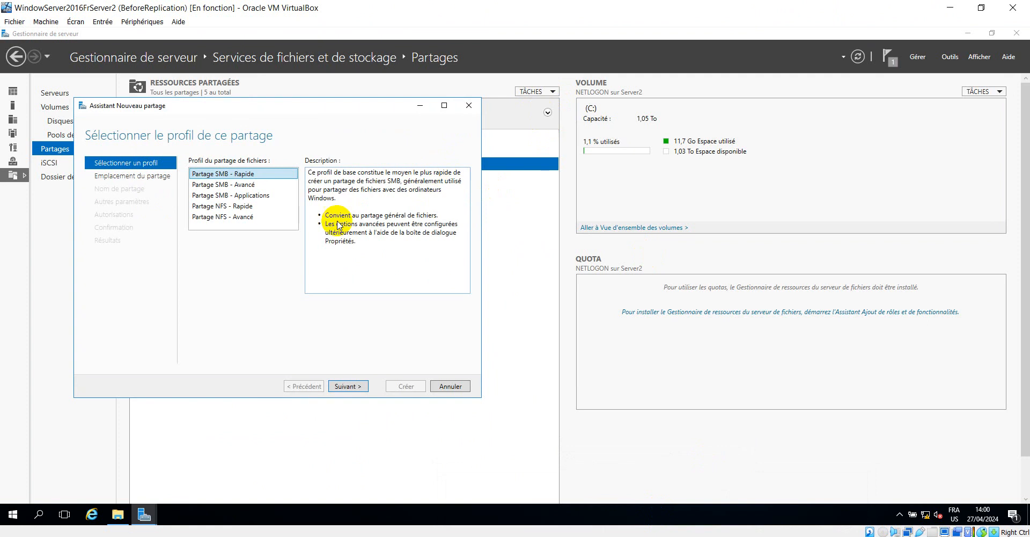
{"action": "left_click", "coordinate": [348, 386]}
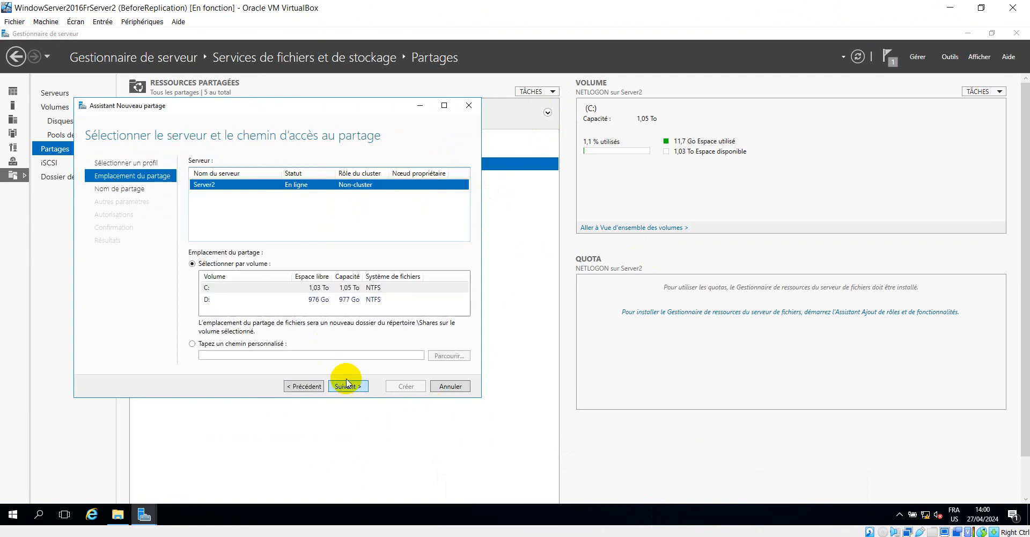
{"action": "left_click", "coordinate": [241, 343]}
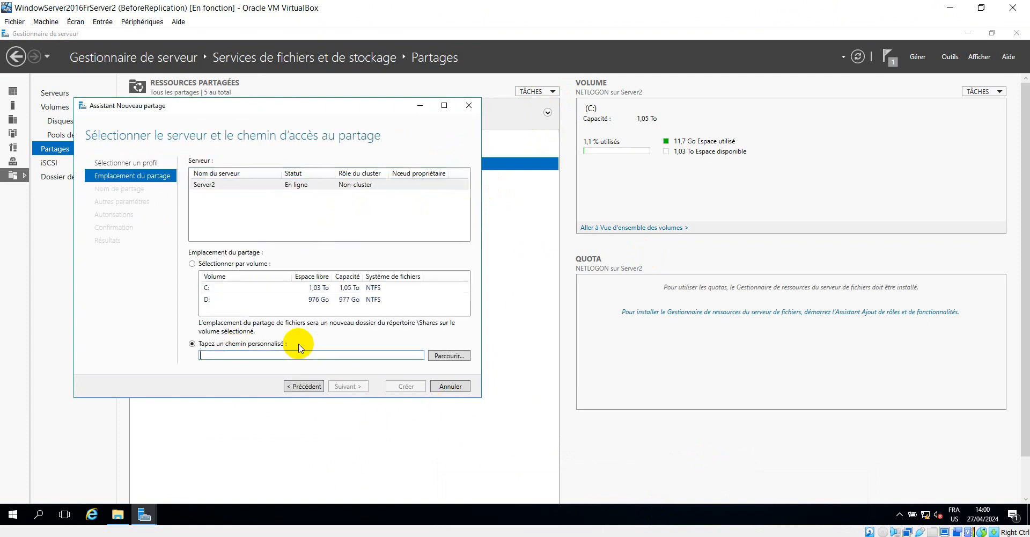
{"action": "left_click", "coordinate": [458, 358]}
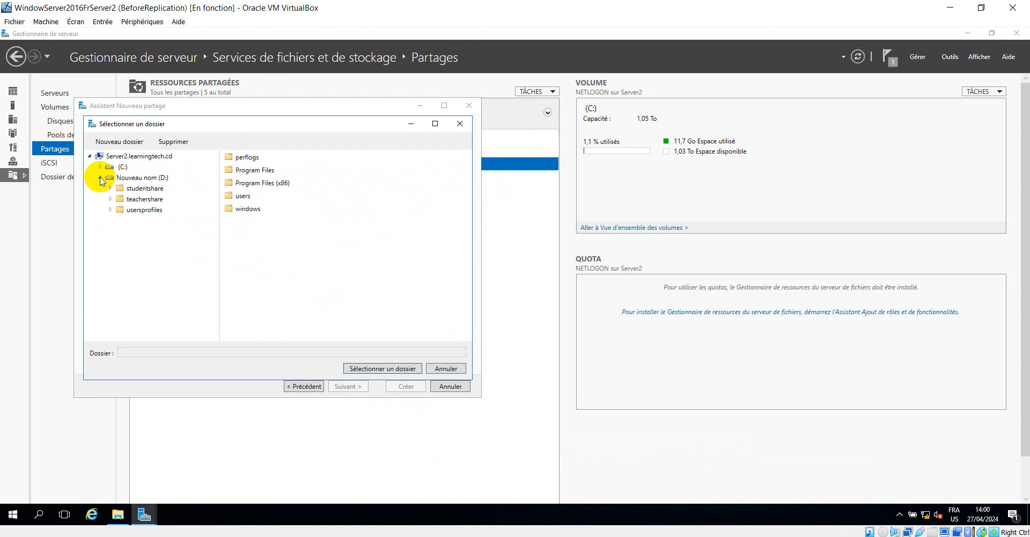
{"action": "left_click", "coordinate": [138, 210]}
{"action": "left_click", "coordinate": [123, 142]}
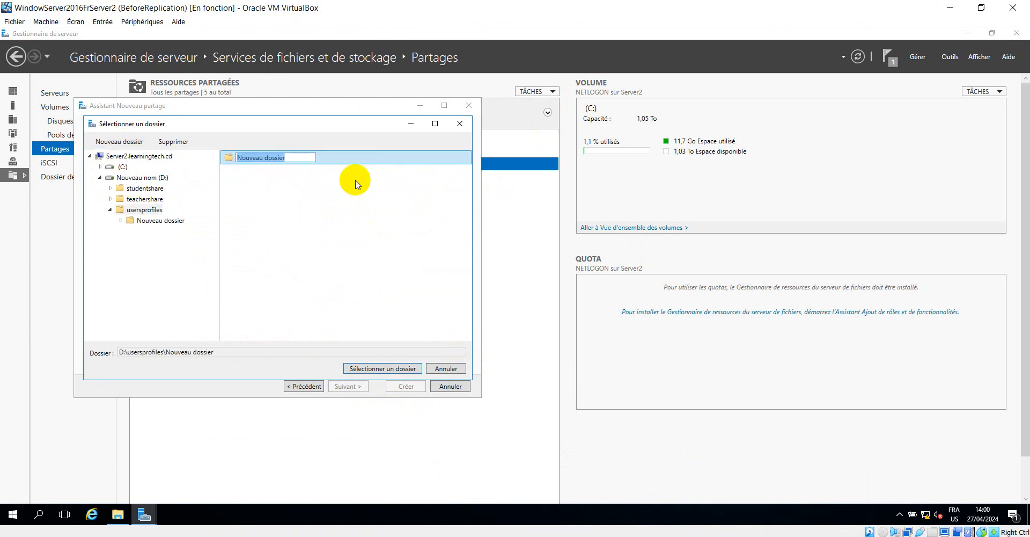
{"action": "left_click", "coordinate": [339, 155]}
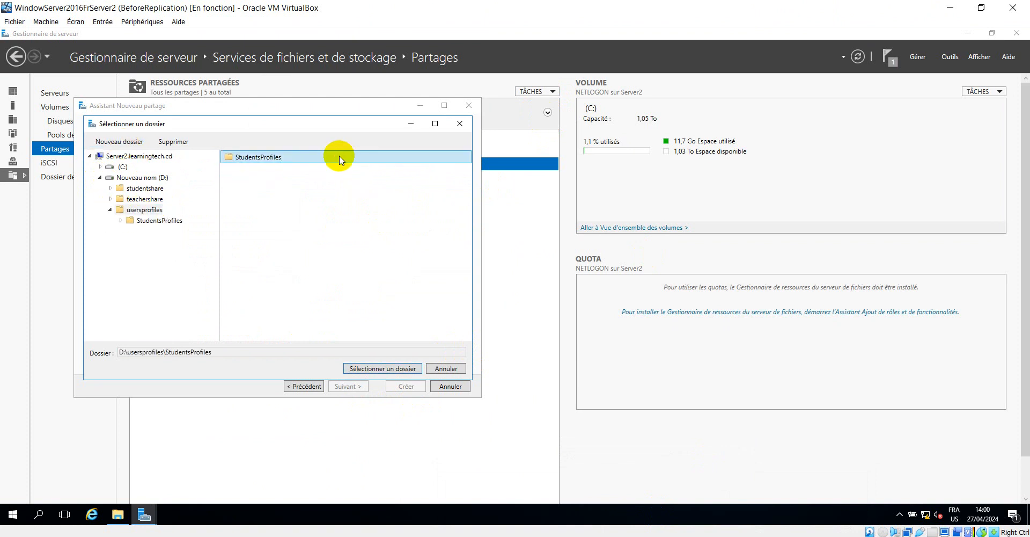
{"action": "left_click", "coordinate": [398, 369]}
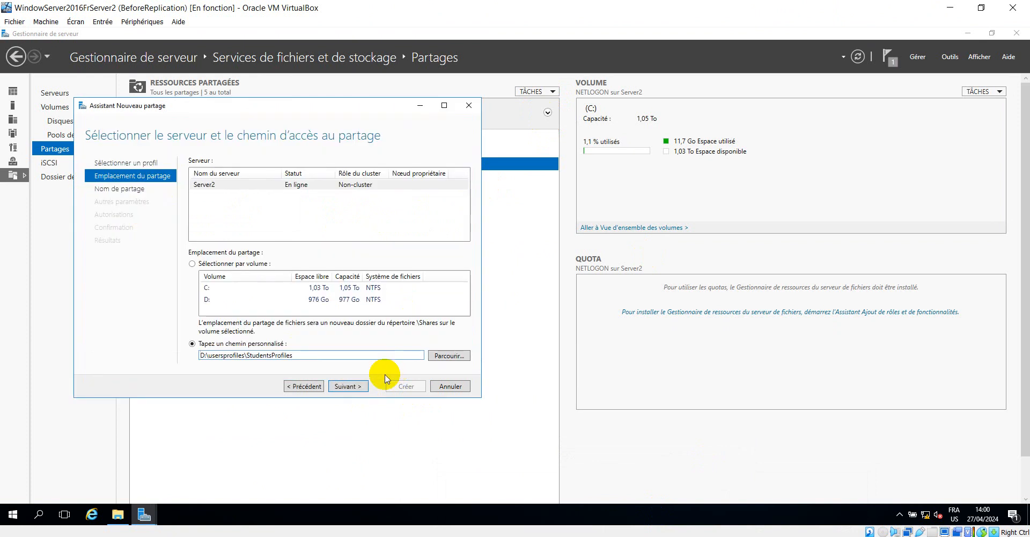
Create the StudentsProfiles share with access-based enumeration enabled
{"action": "left_click", "coordinate": [353, 387]}
{"action": "left_click", "coordinate": [353, 386]}
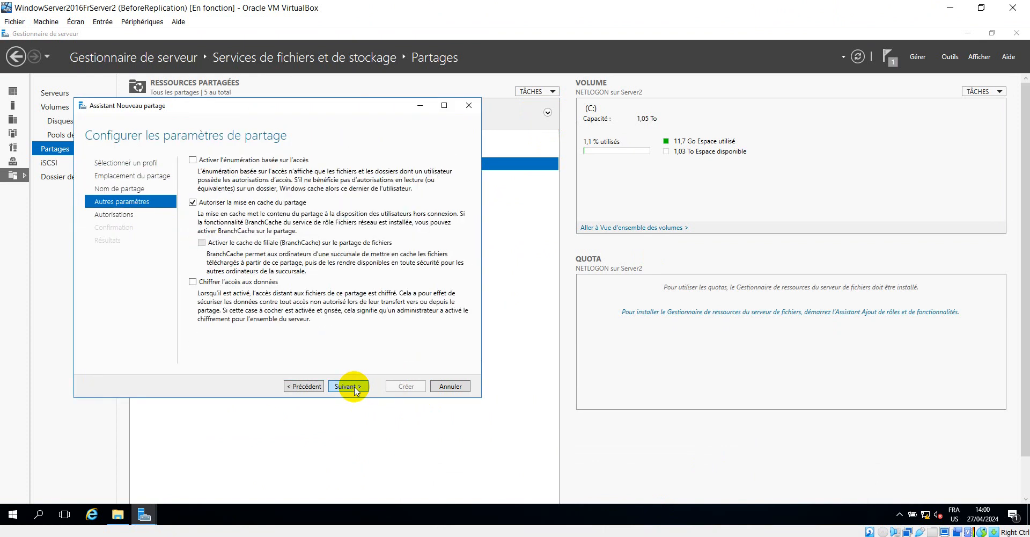
{"action": "left_click", "coordinate": [295, 161]}
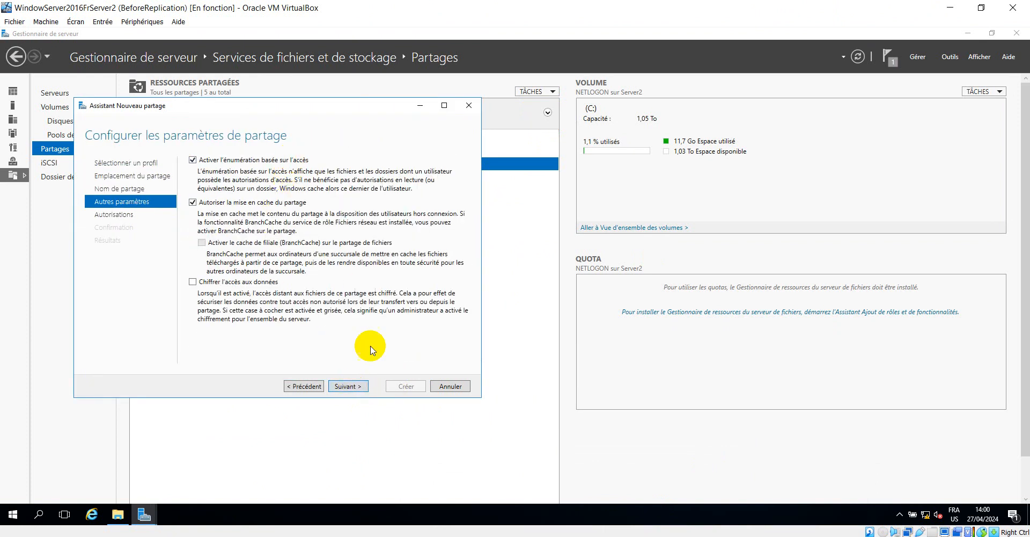
{"action": "left_click", "coordinate": [350, 386]}
{"action": "left_click", "coordinate": [350, 386]}
{"action": "left_click", "coordinate": [408, 386]}
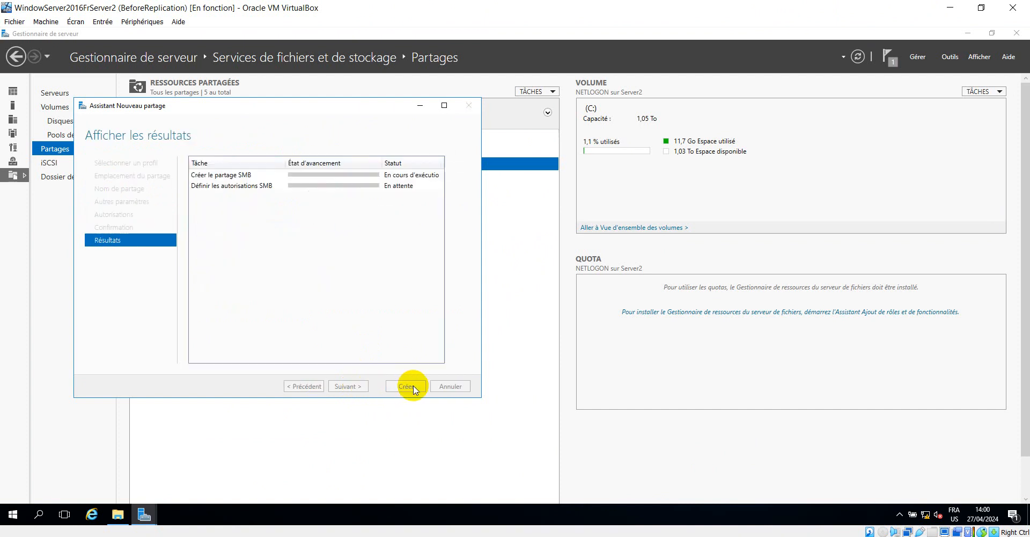
{"action": "left_click", "coordinate": [409, 386]}
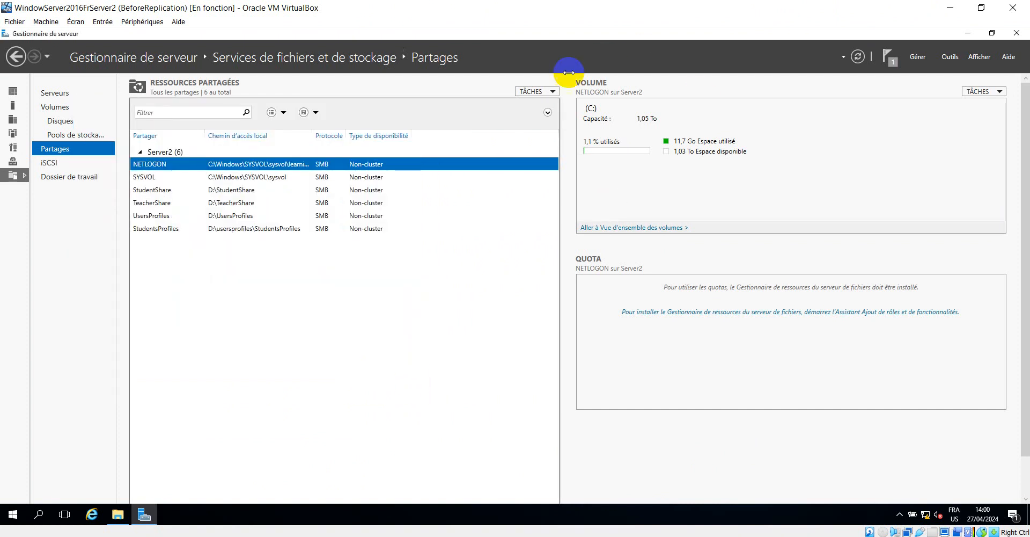
{"action": "left_click", "coordinate": [552, 91]}
Start a quick SMB share on a new TeachersProfiles folder inside D:\usersprofiles
{"action": "left_click", "coordinate": [560, 105]}
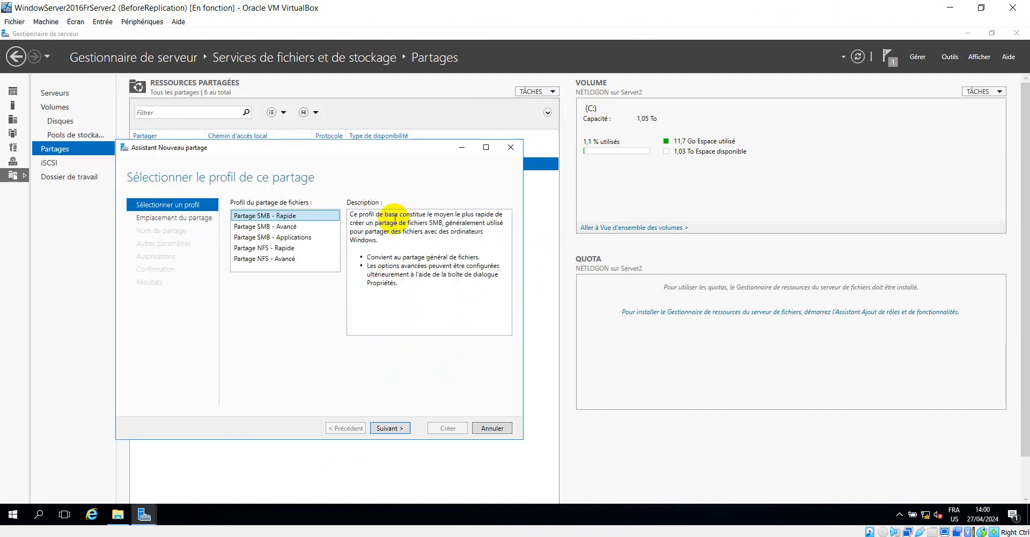
{"action": "left_click", "coordinate": [395, 428]}
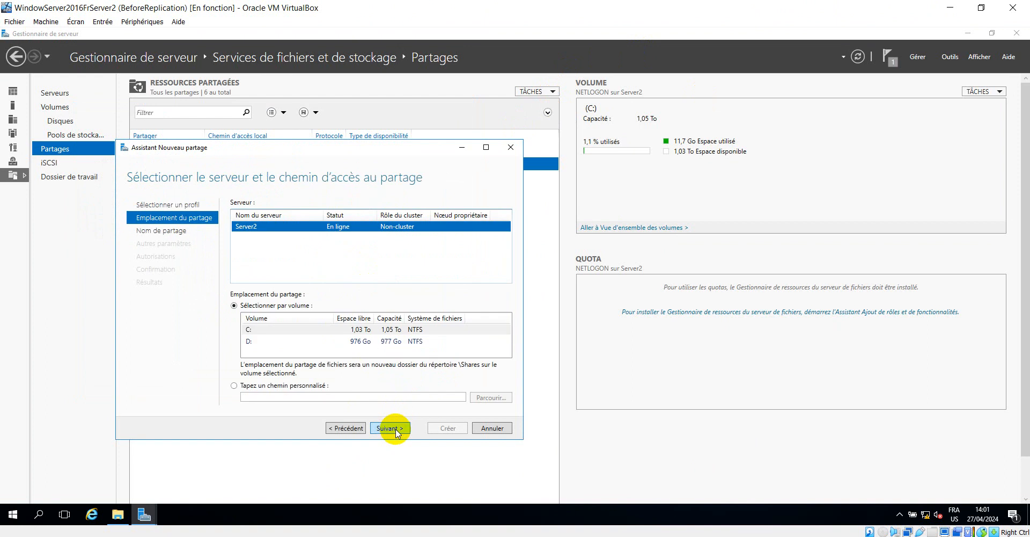
{"action": "left_click", "coordinate": [272, 385]}
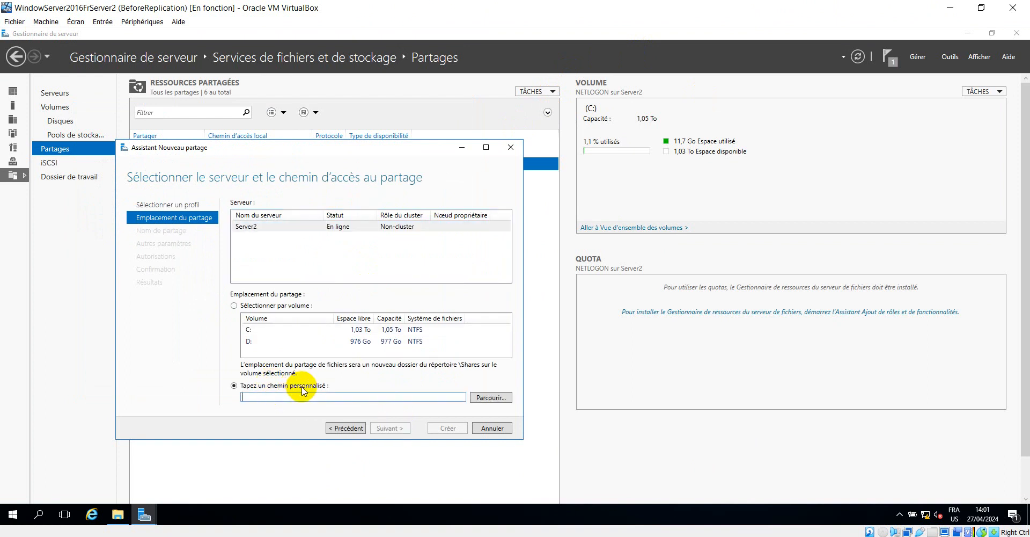
{"action": "left_click", "coordinate": [501, 397]}
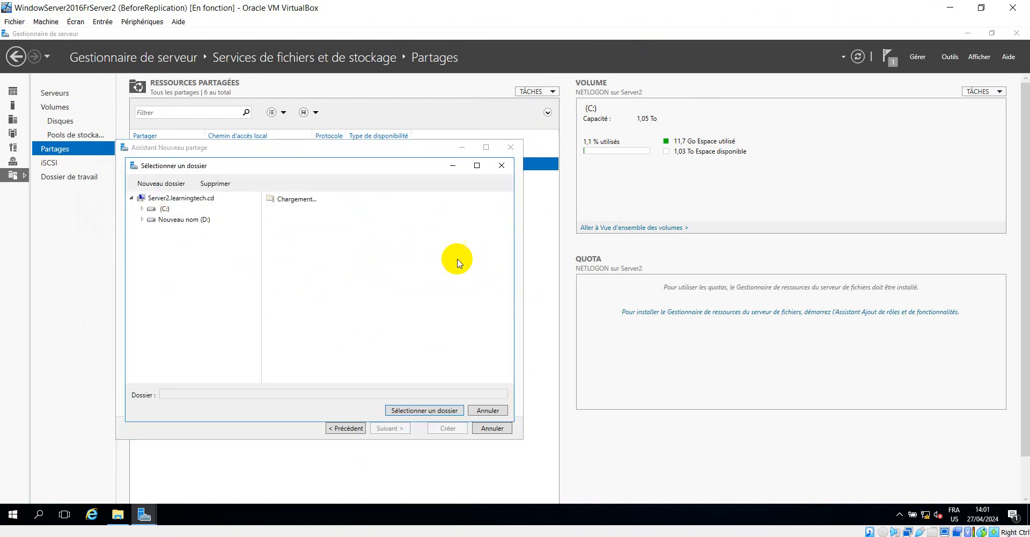
{"action": "left_click", "coordinate": [141, 219]}
{"action": "left_click", "coordinate": [180, 252]}
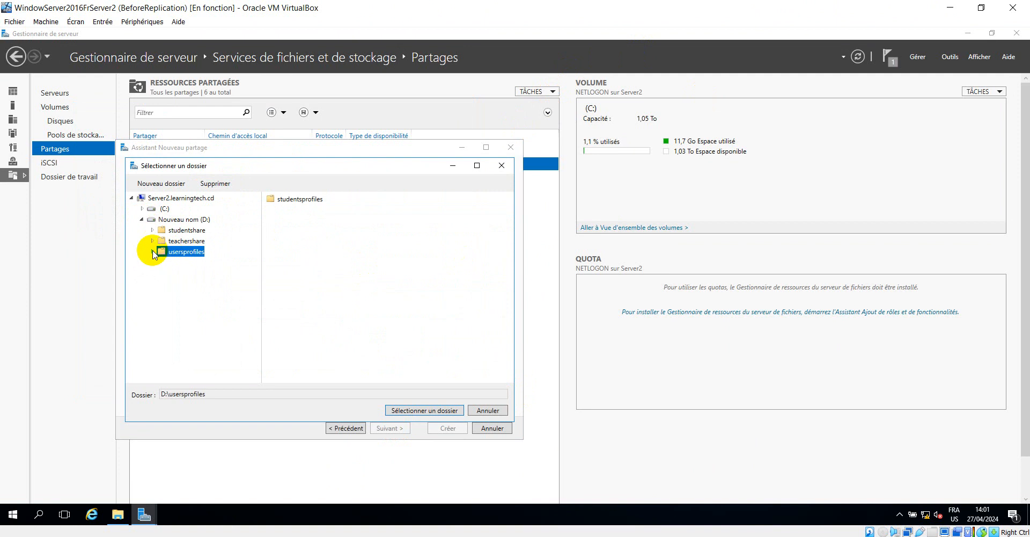
{"action": "left_click", "coordinate": [164, 183]}
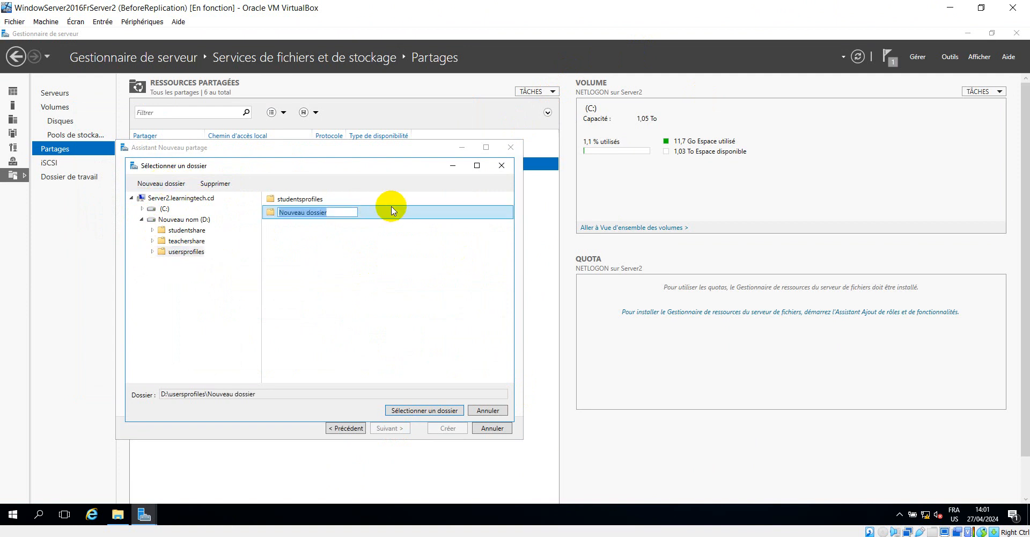
{"action": "type", "text": "StudentsProfiles"}
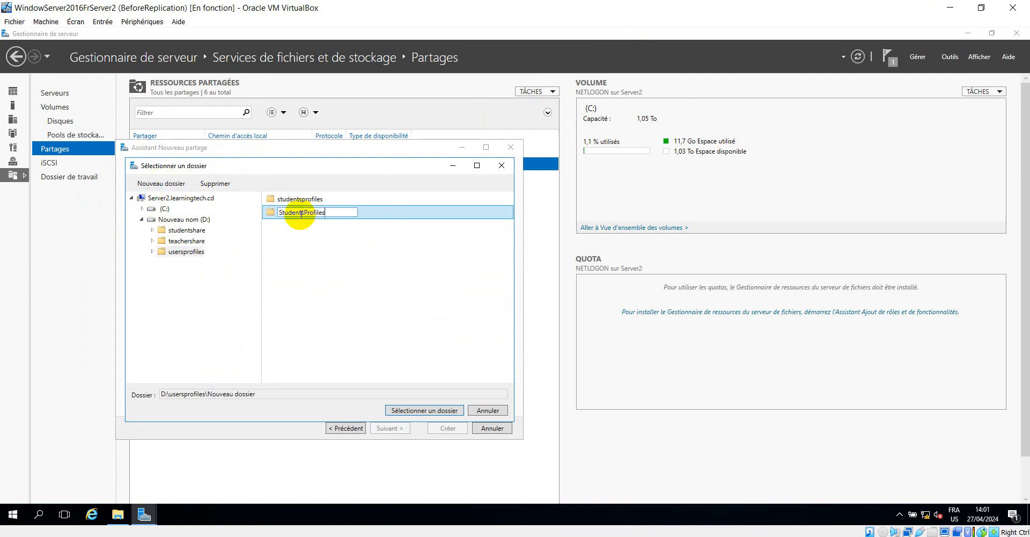
{"action": "type", "text": "Teacher"}
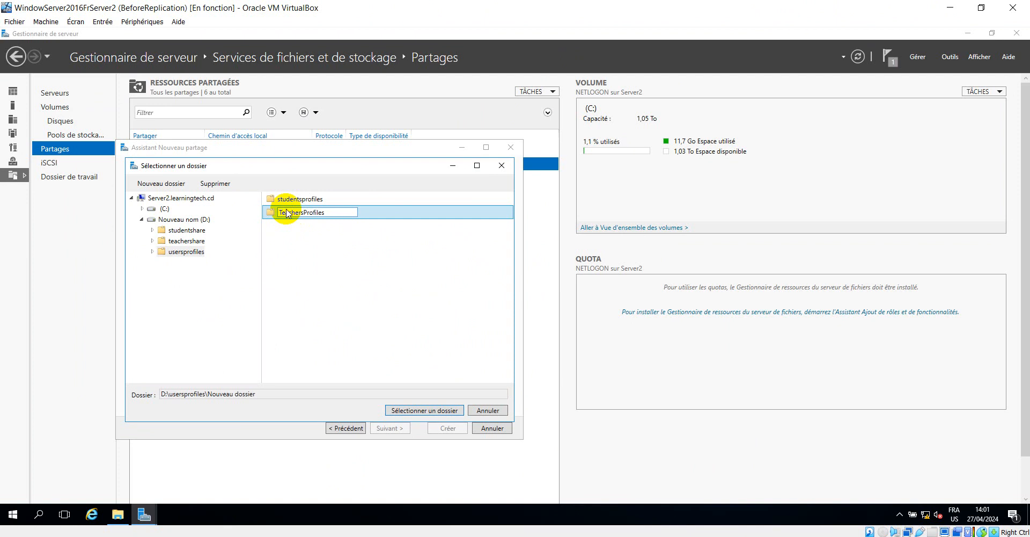
{"action": "left_click", "coordinate": [381, 210]}
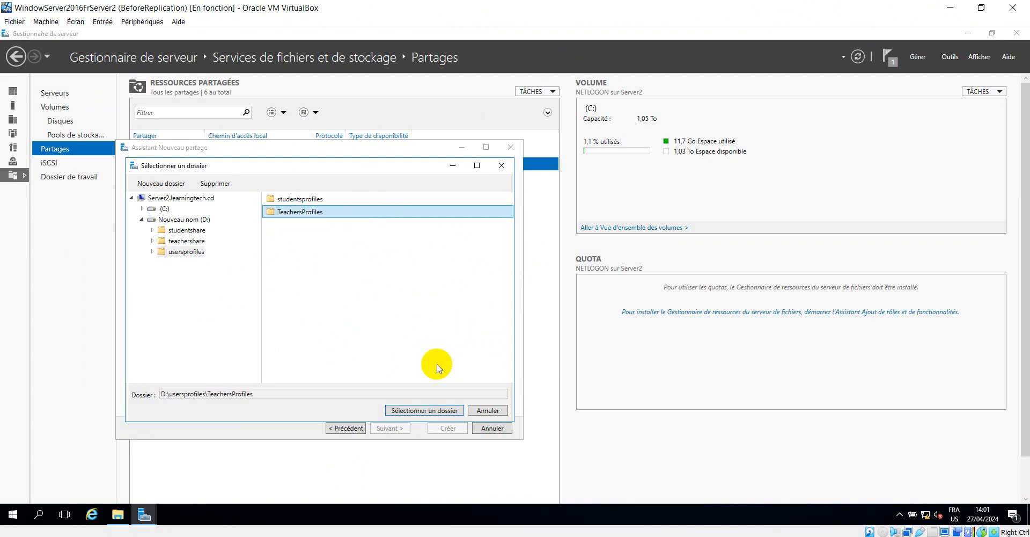
{"action": "left_click", "coordinate": [423, 410]}
Create the TeachersProfiles share with access-based enumeration enabled
{"action": "left_click", "coordinate": [403, 428]}
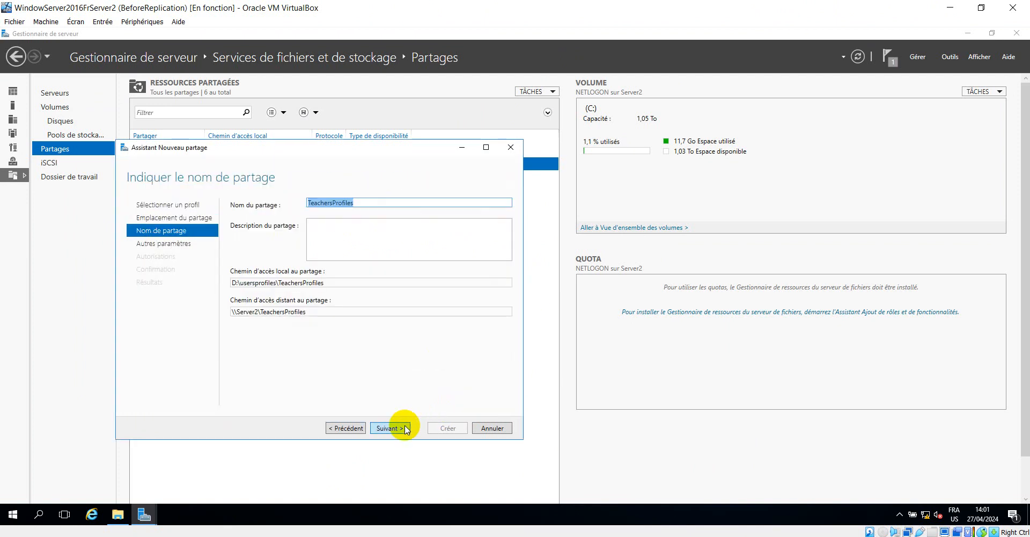
{"action": "left_click", "coordinate": [404, 428]}
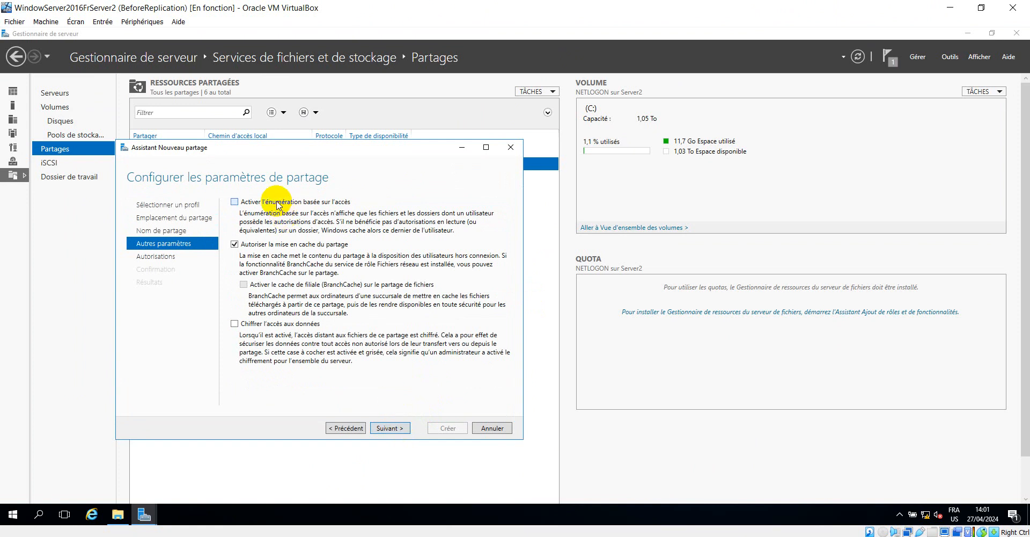
{"action": "left_click", "coordinate": [278, 206]}
{"action": "left_click", "coordinate": [390, 427]}
{"action": "left_click", "coordinate": [393, 428]}
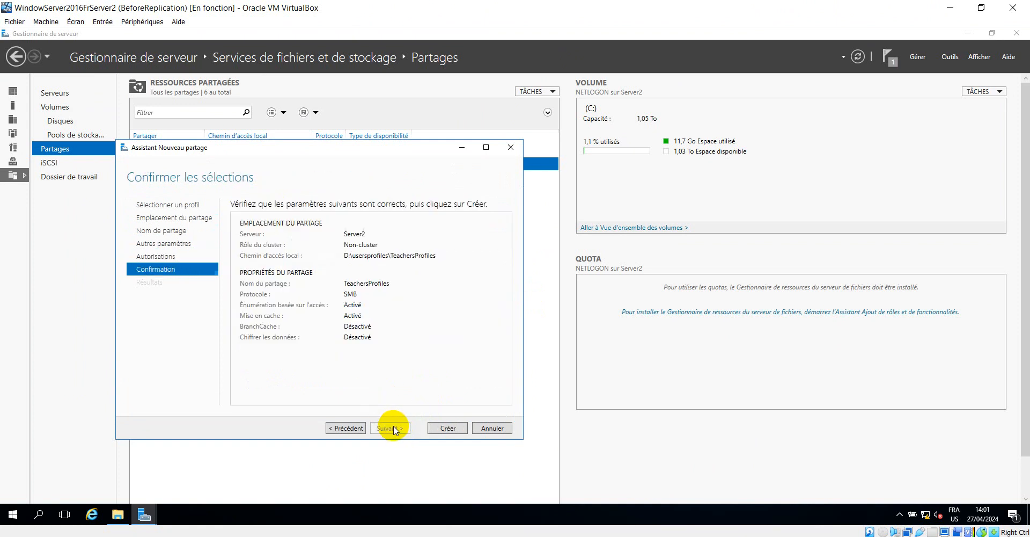
{"action": "left_click", "coordinate": [447, 428]}
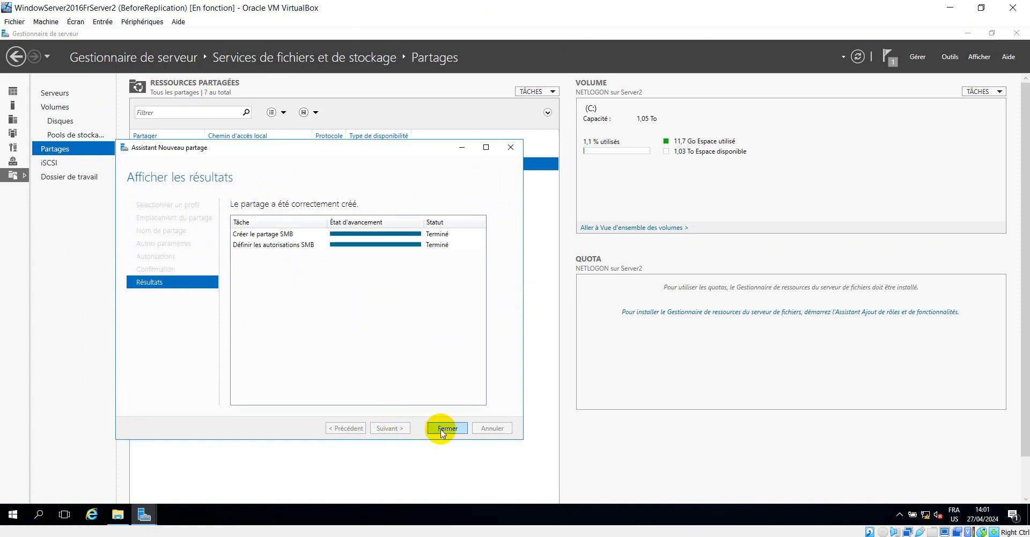
{"action": "left_click", "coordinate": [442, 428]}
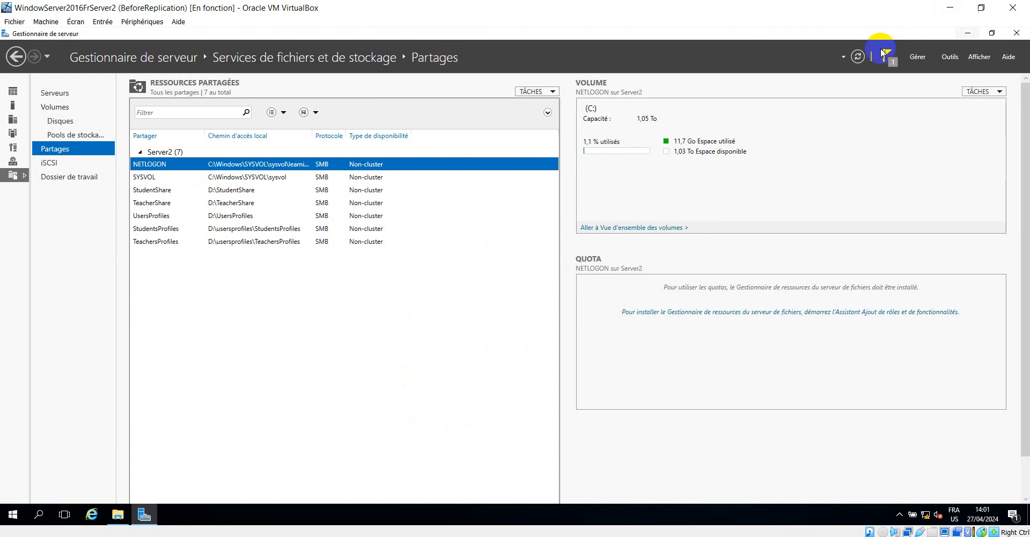
Refresh Server Manager and go through Servers and Dashboard to Server2's Local Server page
{"action": "left_click", "coordinate": [858, 57]}
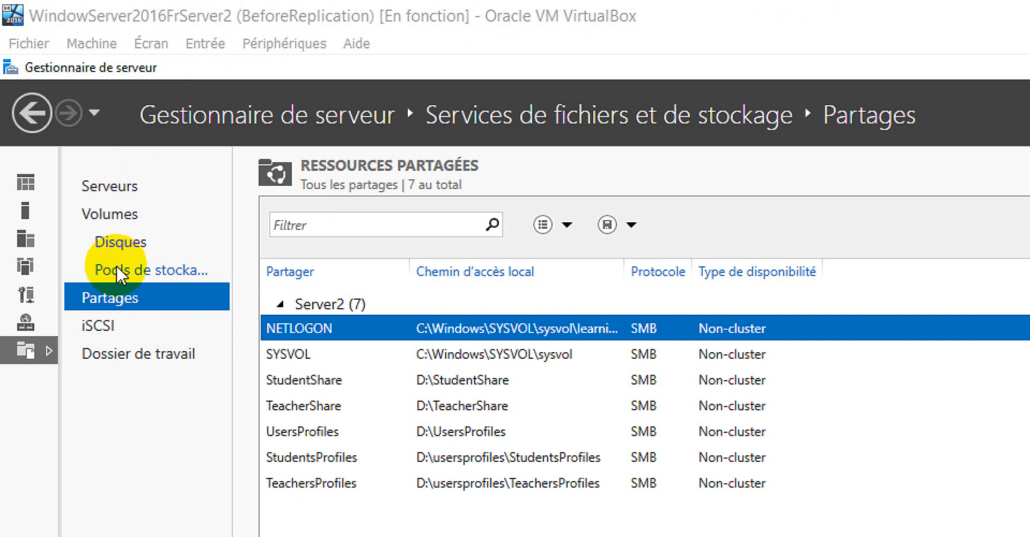
{"action": "left_click", "coordinate": [115, 193]}
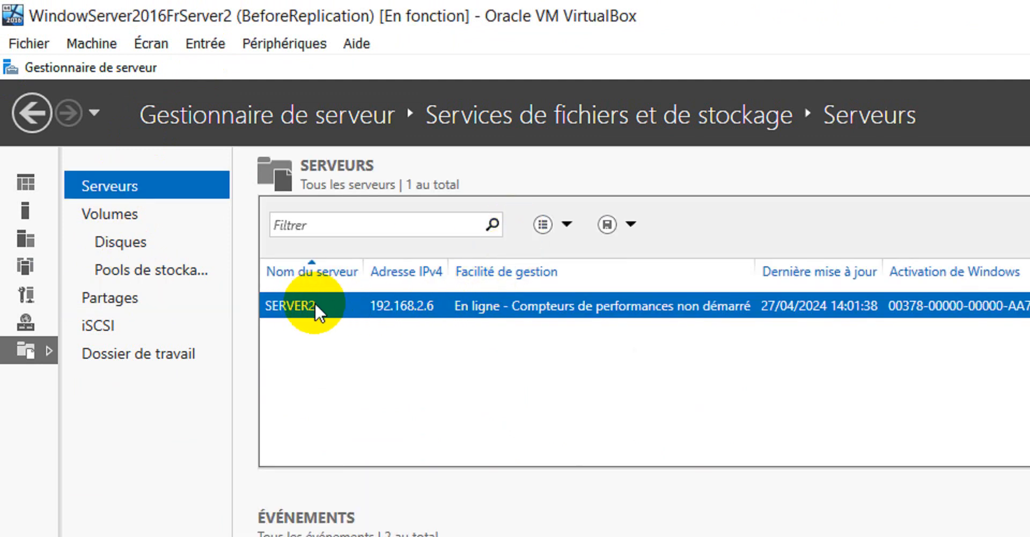
{"action": "left_click", "coordinate": [24, 183]}
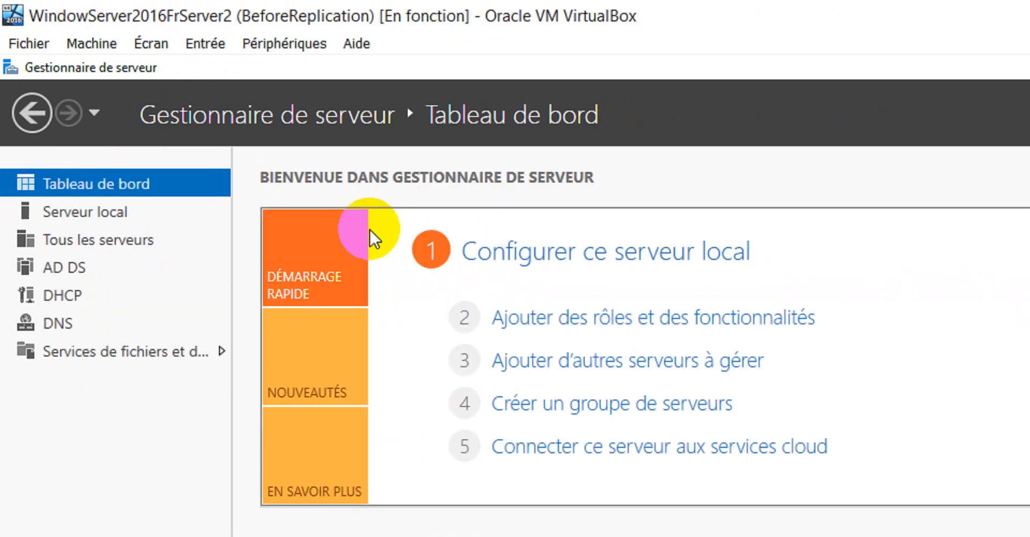
{"action": "left_click", "coordinate": [88, 212]}
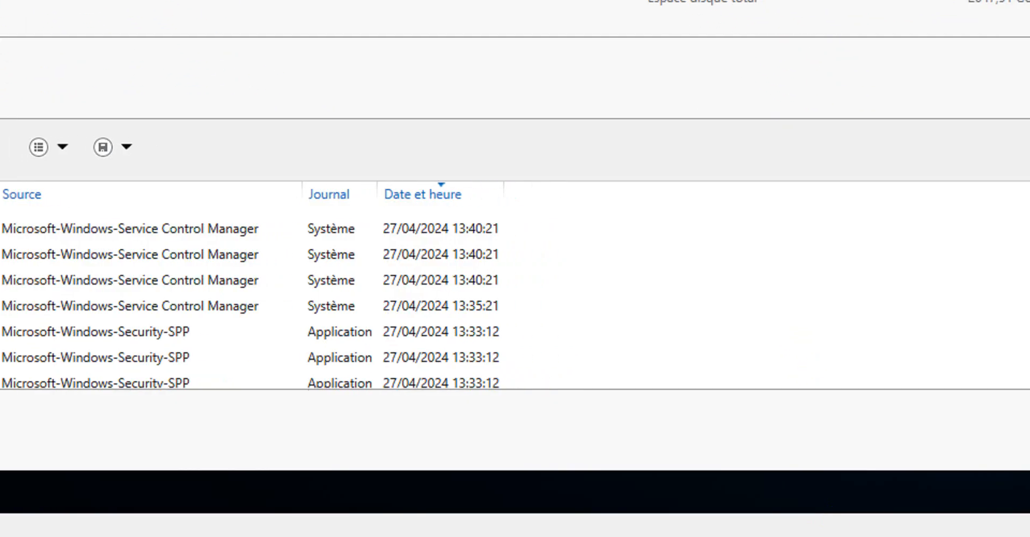
Switch to the Server1 virtual machine, showing D:\UsersProfiles in File Explorer
{"action": "mouse_move", "coordinate": [785, 536]}
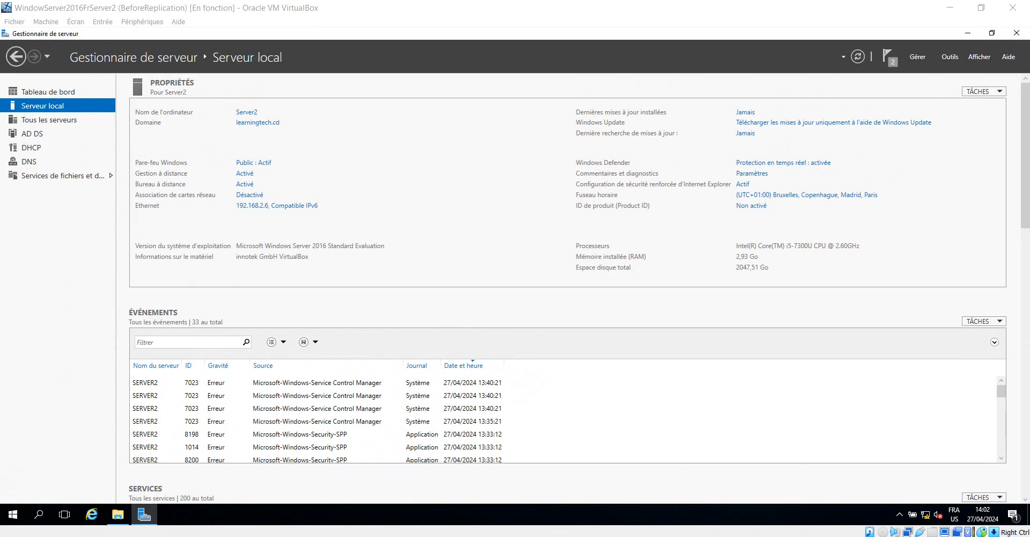
{"action": "mouse_move", "coordinate": [690, 536]}
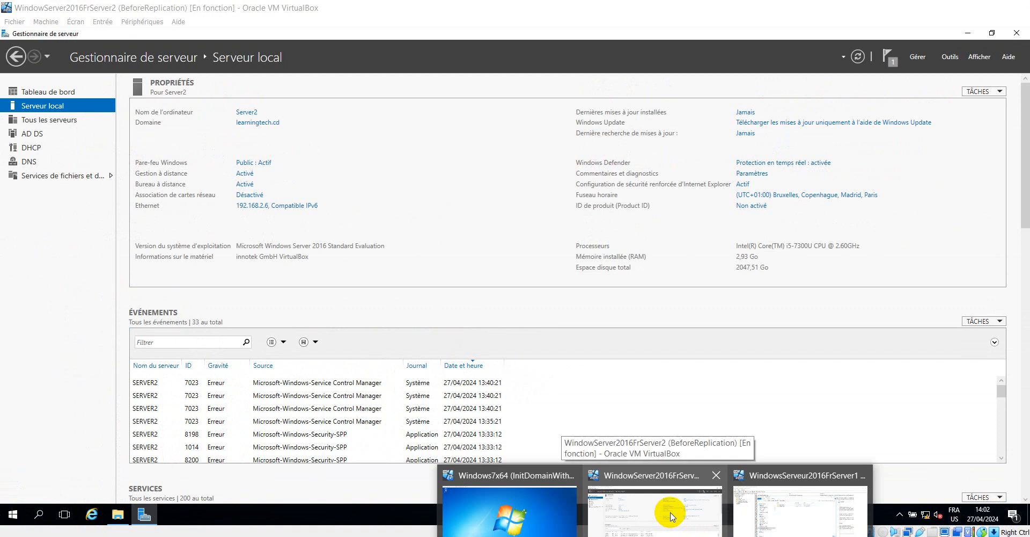
{"action": "left_click", "coordinate": [800, 505]}
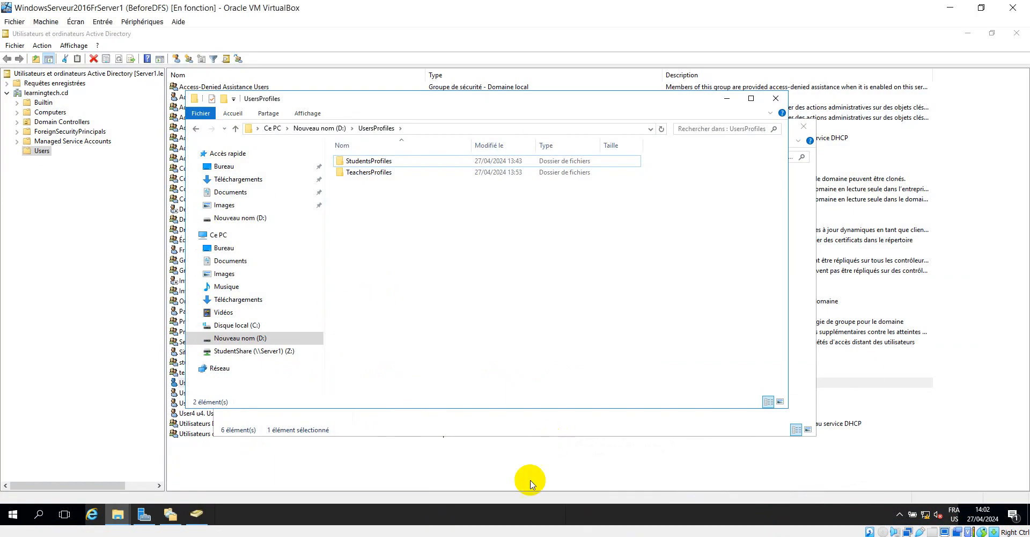
On Server1, close the TeachersProfiles window and show DFS Management's ServerStore namespace with its four folders
{"action": "left_click", "coordinate": [690, 535]}
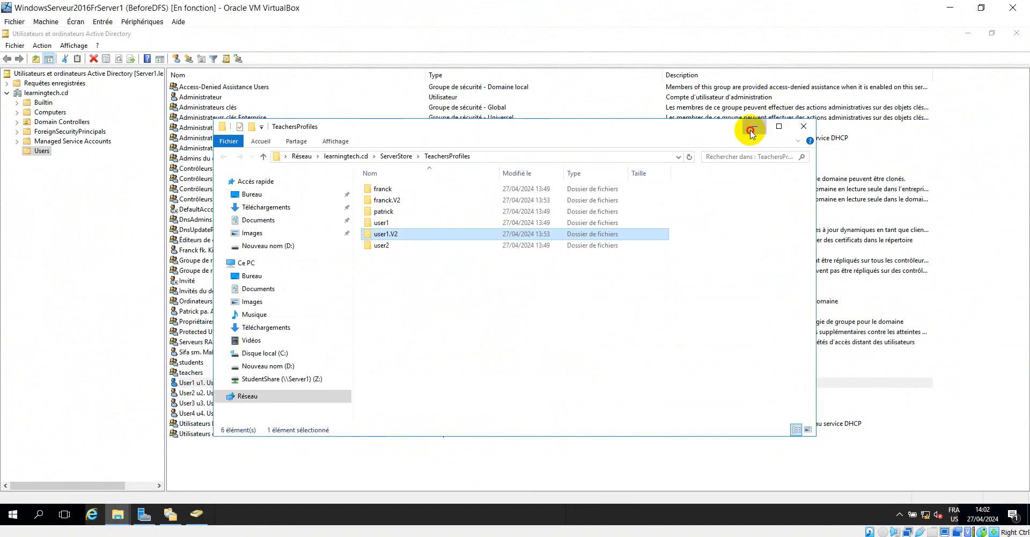
{"action": "left_click", "coordinate": [803, 128]}
{"action": "left_click", "coordinate": [171, 515]}
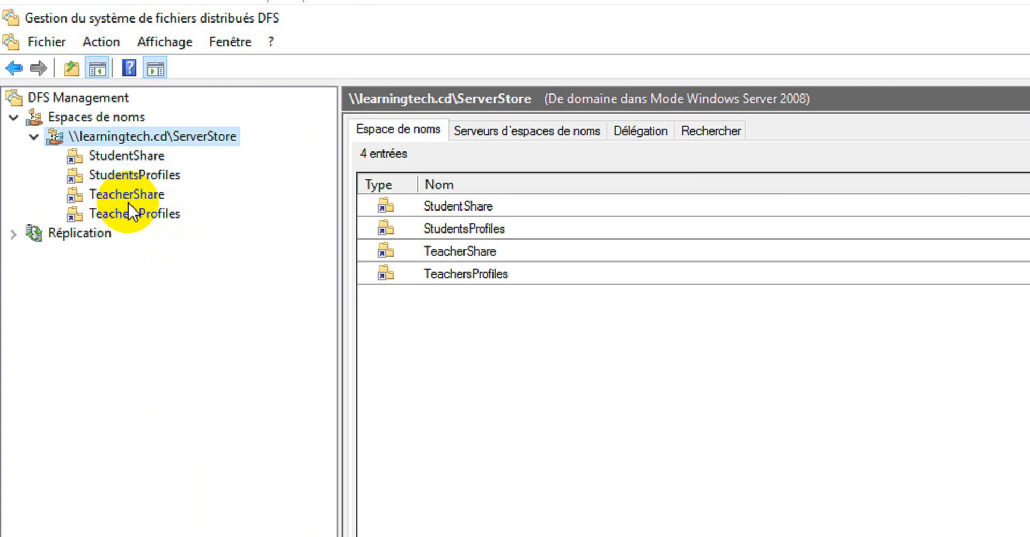
Browse to server2 and add its StudentShare share as a new folder target for StudentShare
{"action": "left_click", "coordinate": [110, 156]}
{"action": "right_click", "coordinate": [110, 156]}
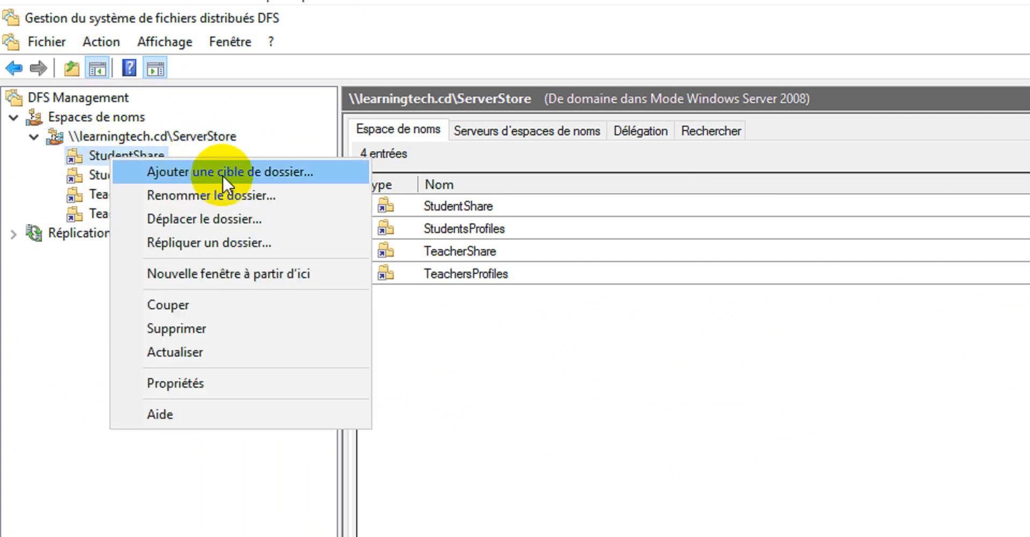
{"action": "left_click", "coordinate": [253, 172]}
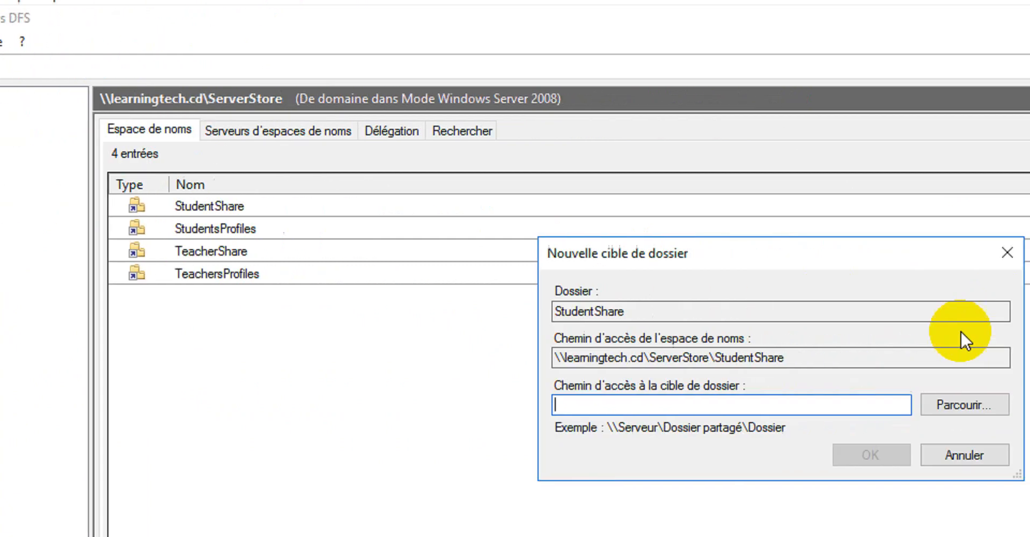
{"action": "left_click", "coordinate": [974, 405]}
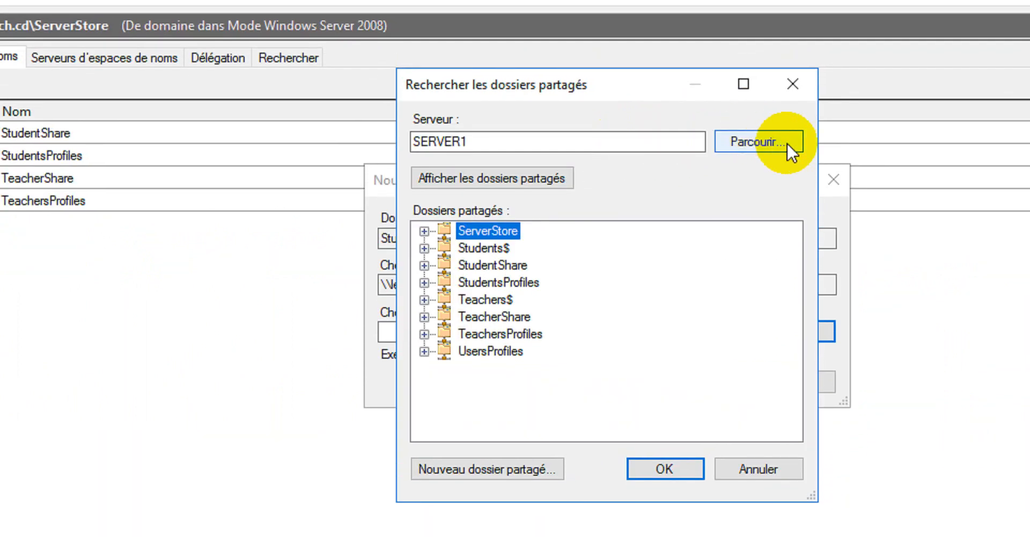
{"action": "left_click", "coordinate": [772, 134]}
{"action": "left_click", "coordinate": [652, 304]}
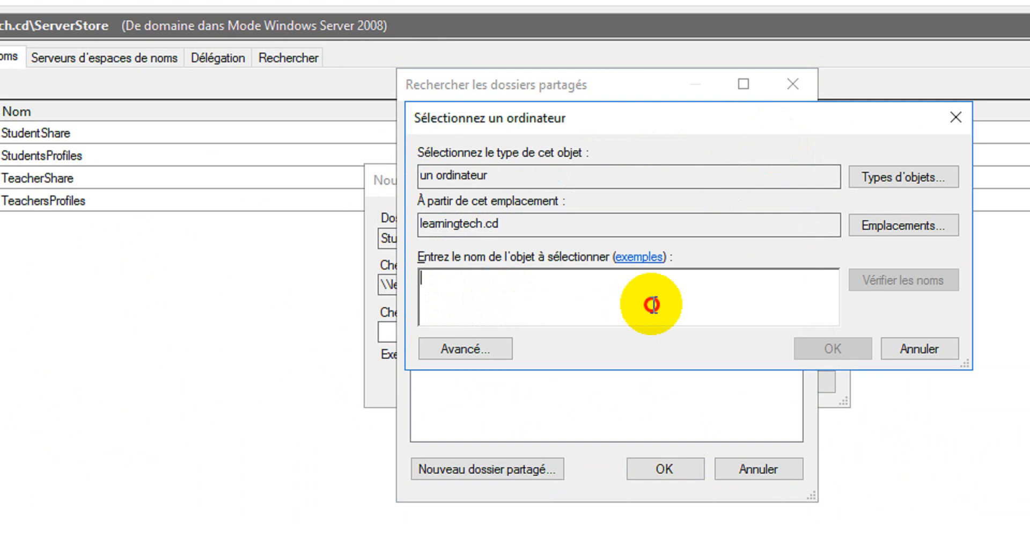
{"action": "type", "text": "server2"}
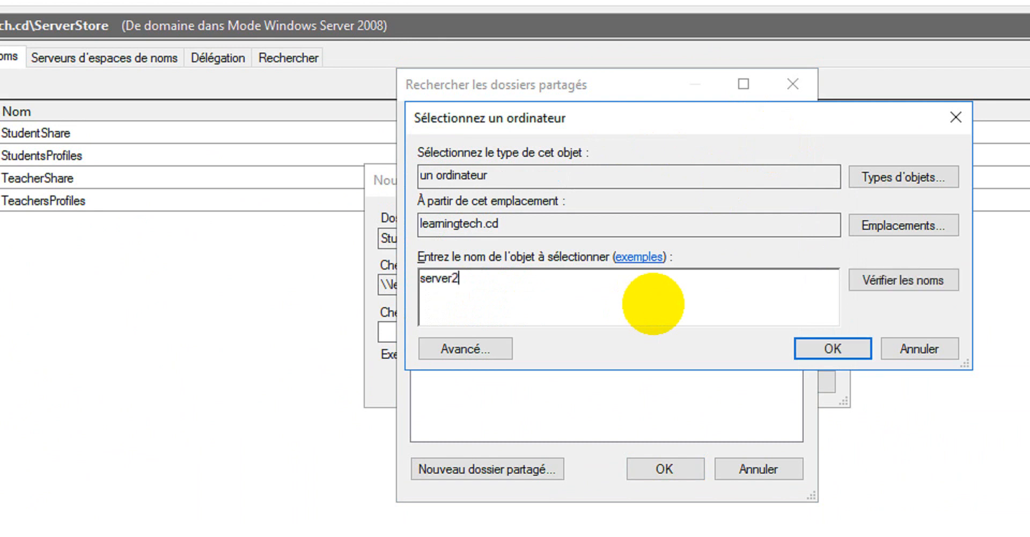
{"action": "left_click", "coordinate": [912, 282]}
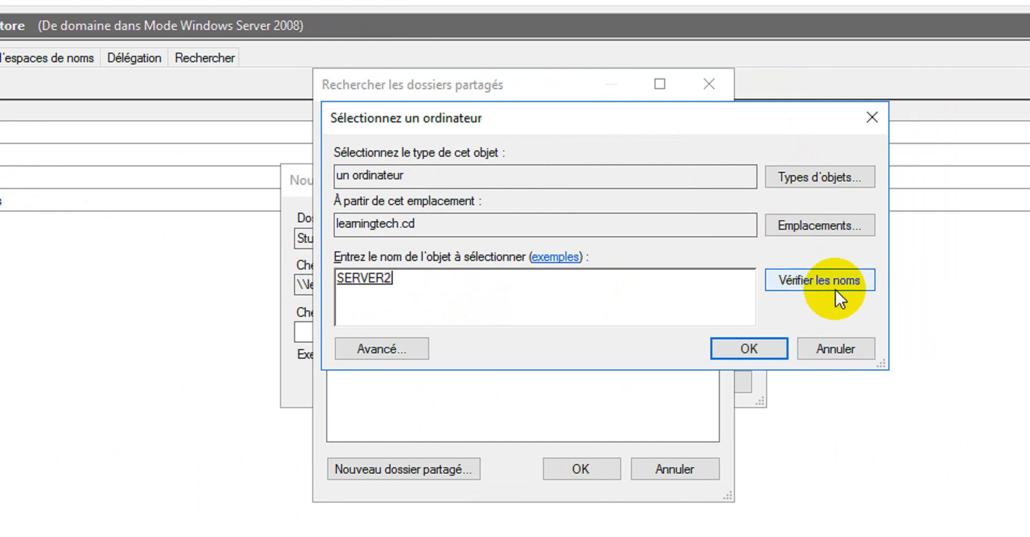
{"action": "left_click", "coordinate": [749, 344]}
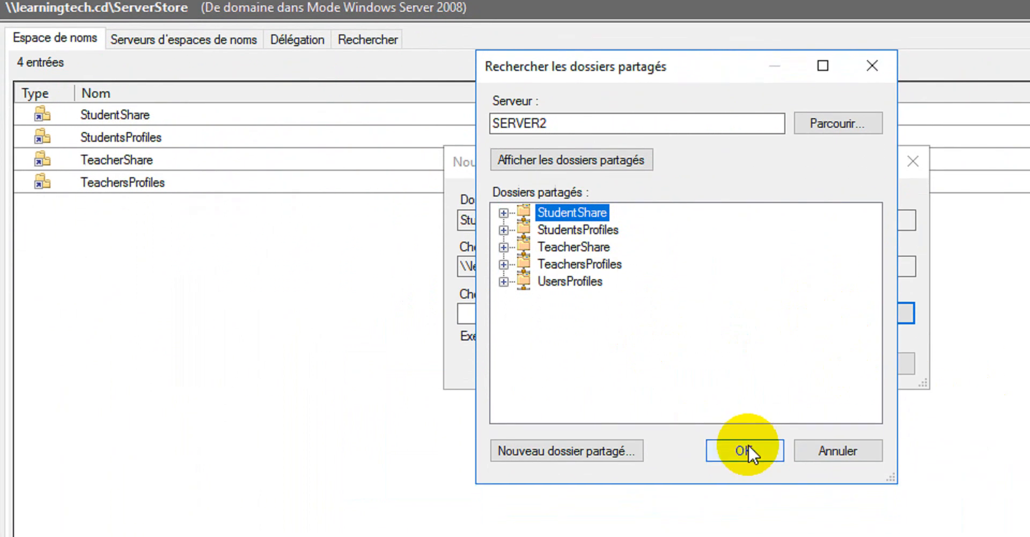
{"action": "left_click", "coordinate": [745, 515]}
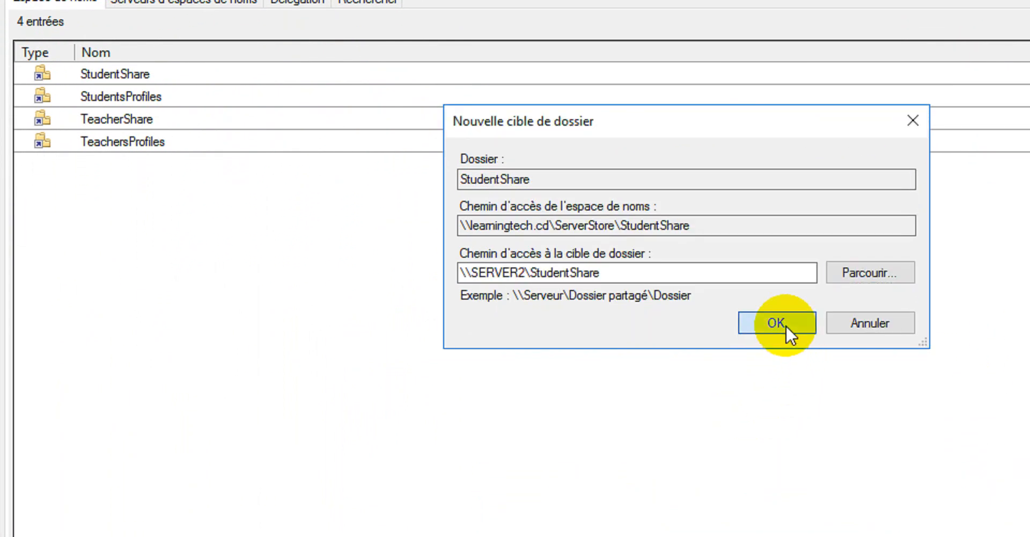
{"action": "left_click", "coordinate": [785, 326]}
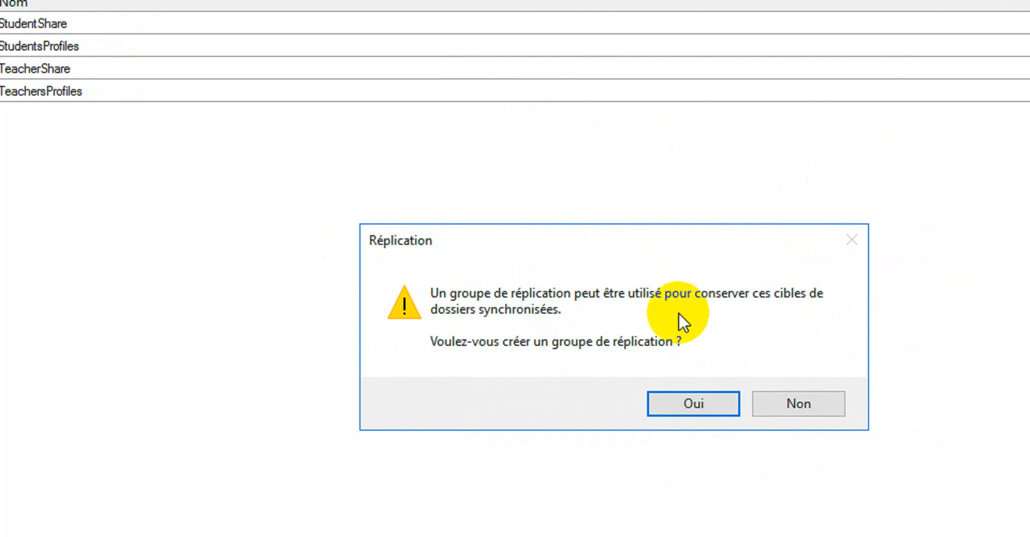
Accept the replication offer and keep the suggested replication group and folder names
{"action": "left_click", "coordinate": [714, 401]}
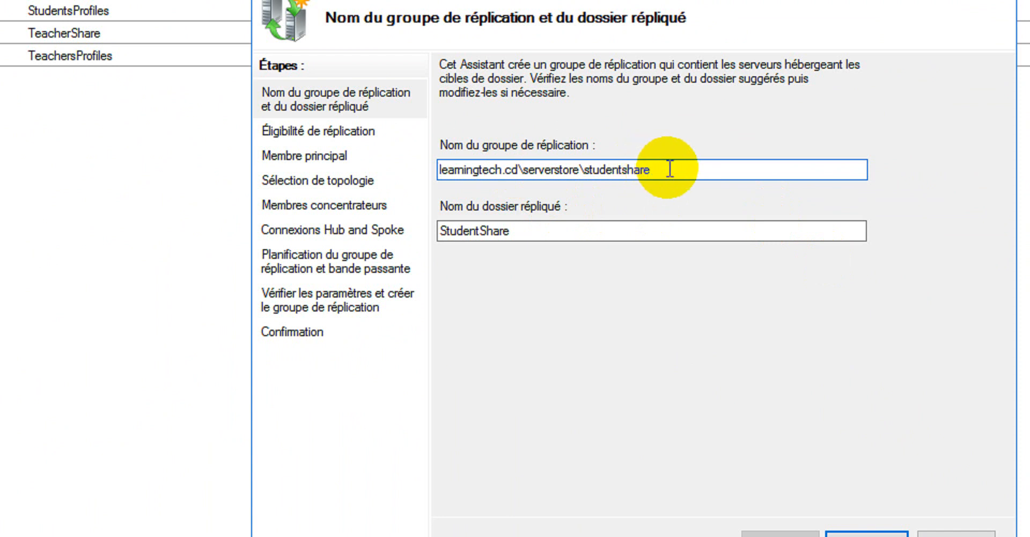
{"action": "left_click_drag", "start_coordinate": [668, 168], "coordinate": [418, 171]}
{"action": "left_click", "coordinate": [664, 168]}
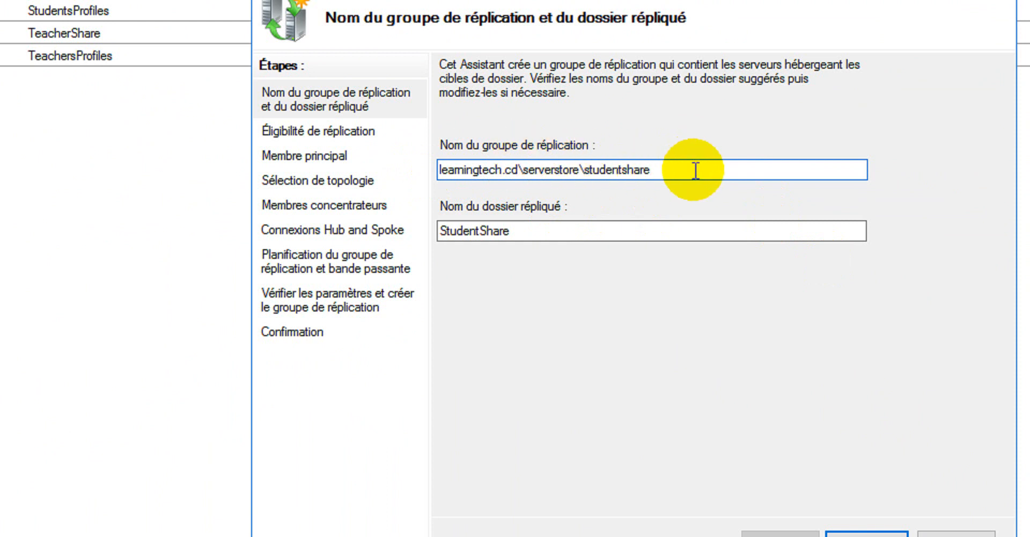
{"action": "left_click_drag", "start_coordinate": [696, 171], "coordinate": [416, 184]}
{"action": "left_click", "coordinate": [728, 176]}
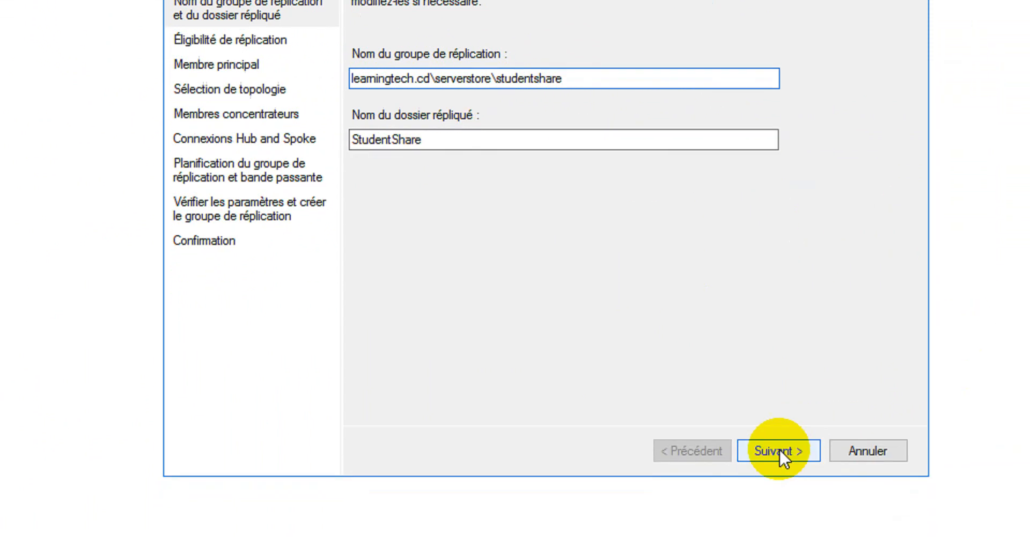
Confirm both SERVER1 and SERVER2 StudentShare targets are eligible for replication
{"action": "left_click", "coordinate": [779, 450]}
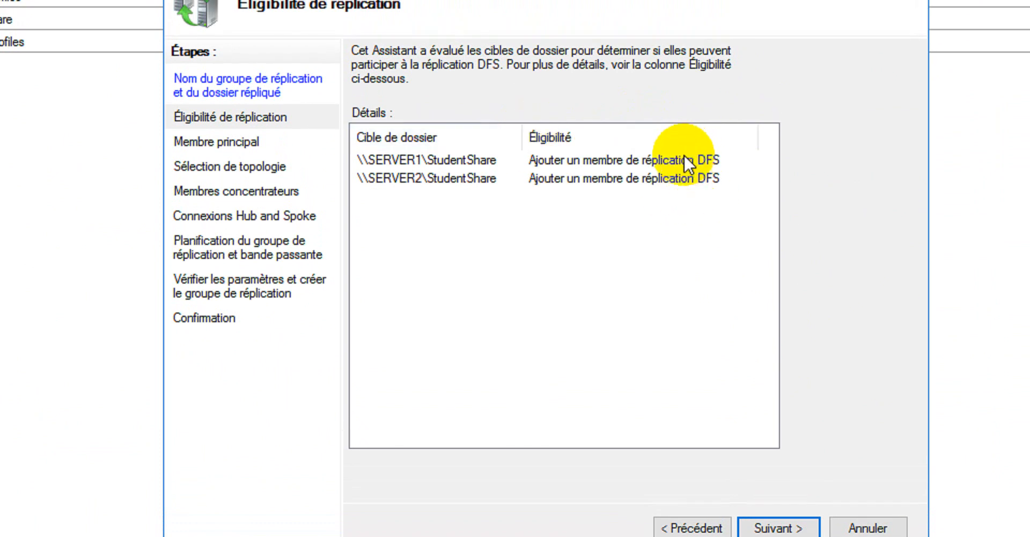
{"action": "left_click", "coordinate": [401, 162]}
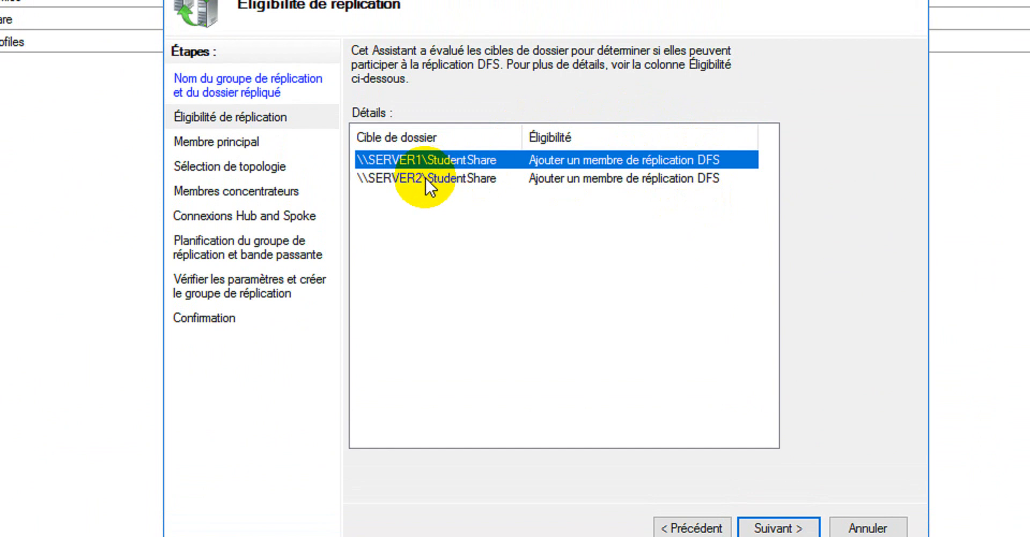
{"action": "left_click", "coordinate": [425, 177]}
{"action": "left_click", "coordinate": [776, 526]}
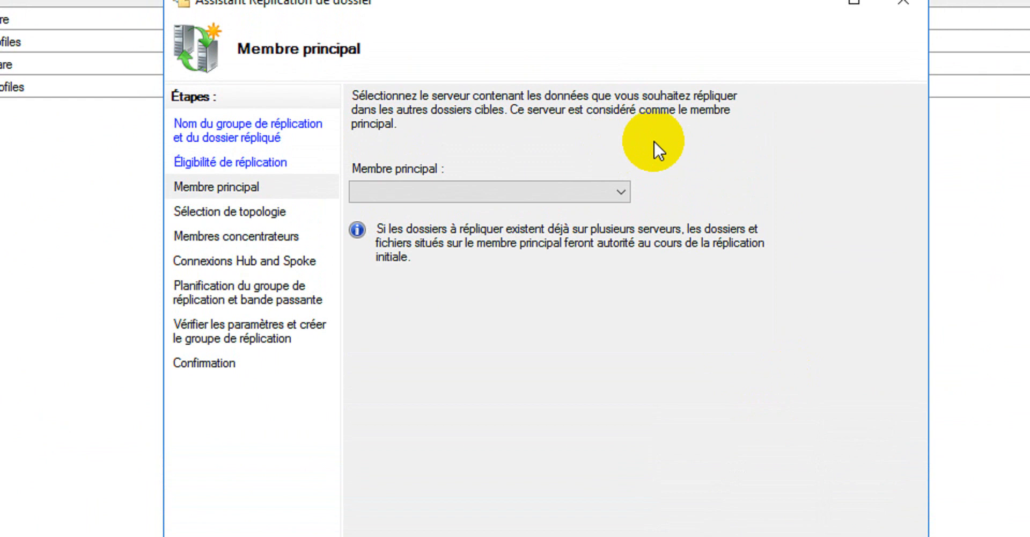
Choose SERVER1 as the primary member of the StudentShare replication group
{"action": "left_click", "coordinate": [609, 193]}
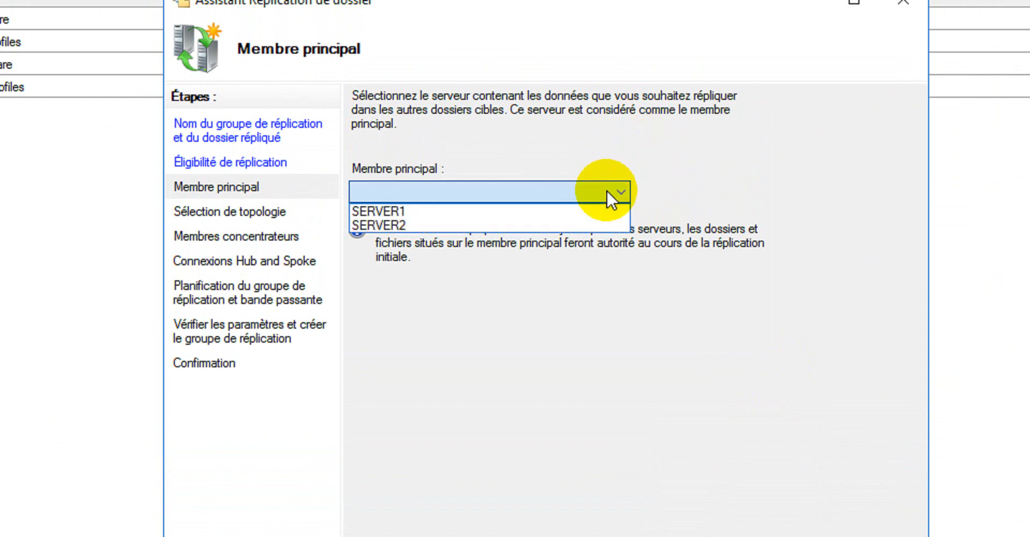
{"action": "left_click", "coordinate": [575, 211]}
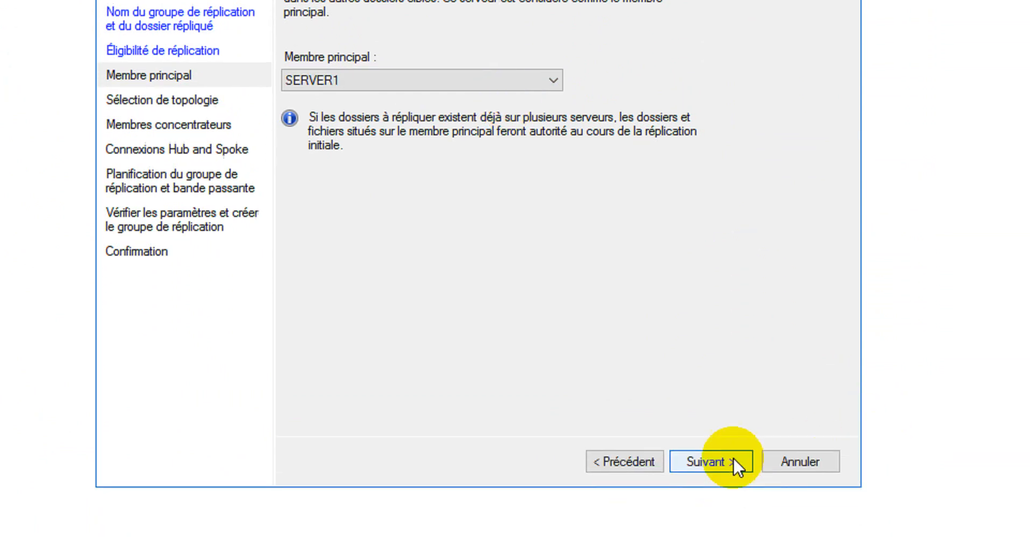
{"action": "left_click", "coordinate": [733, 459]}
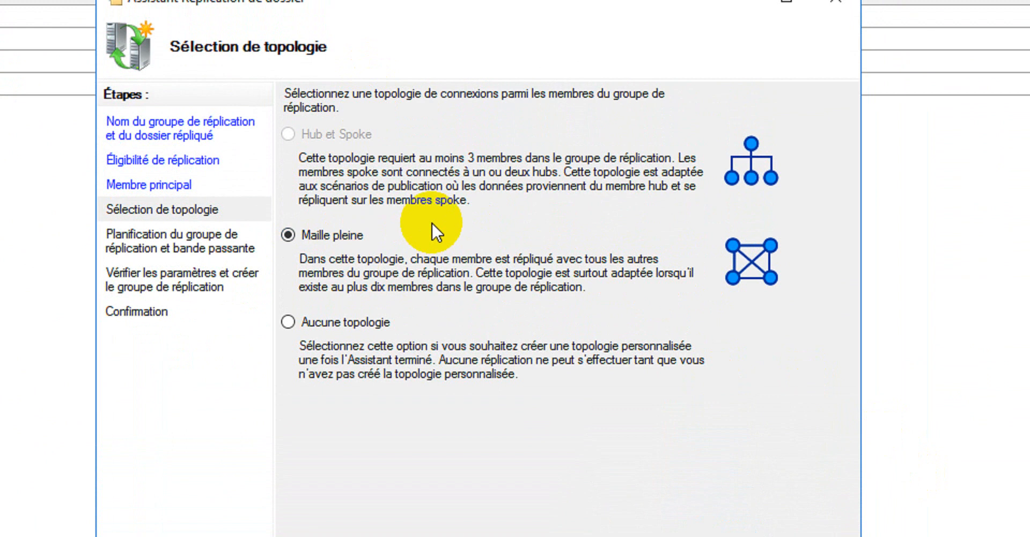
Keep the full mesh topology and continuous replication at full bandwidth
{"action": "left_click", "coordinate": [682, 433]}
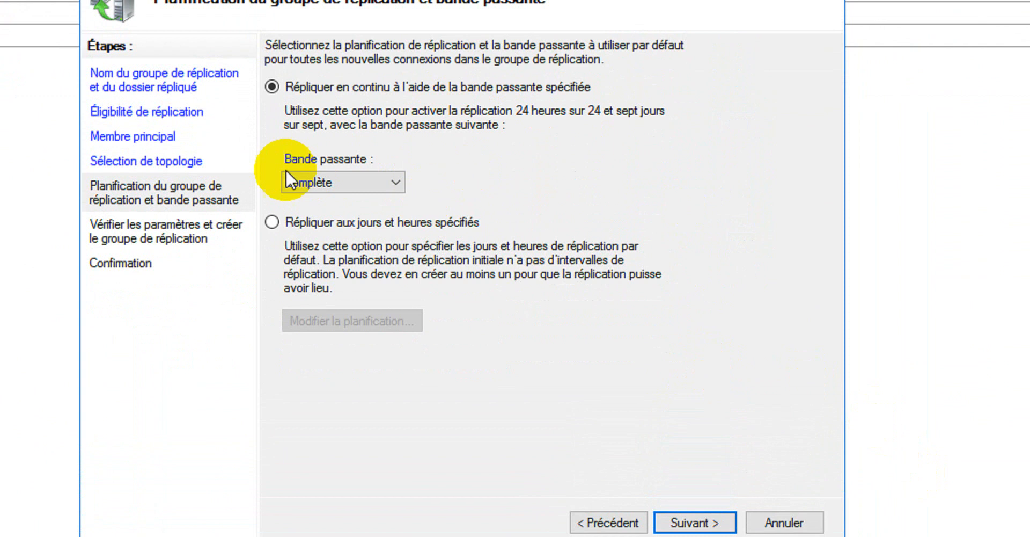
{"action": "left_click", "coordinate": [395, 182]}
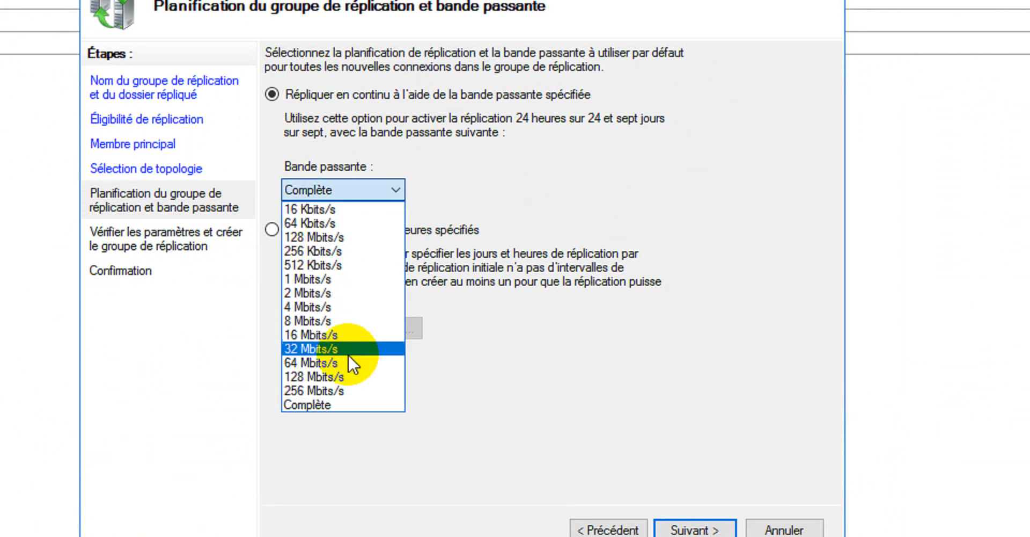
{"action": "left_click", "coordinate": [373, 188]}
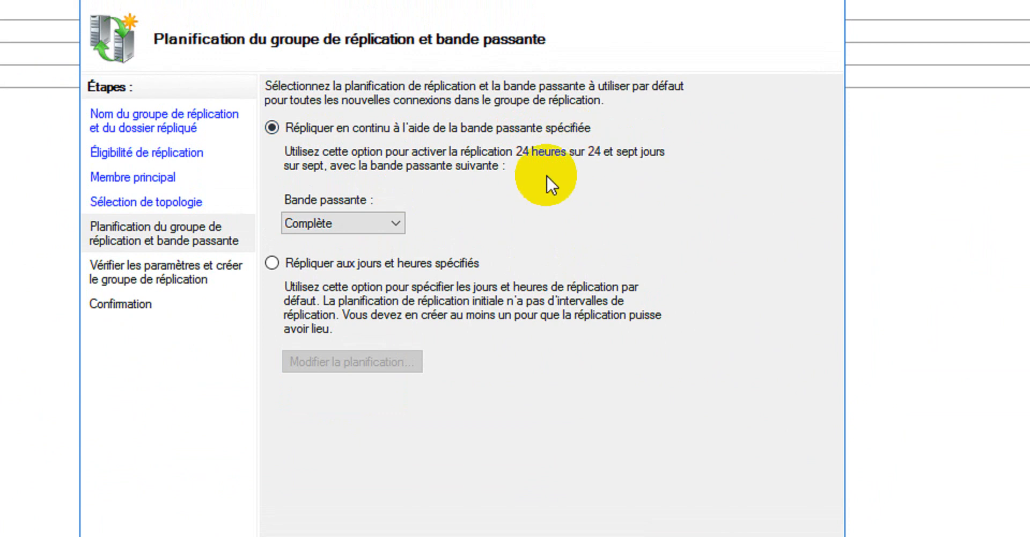
{"action": "left_click", "coordinate": [699, 466]}
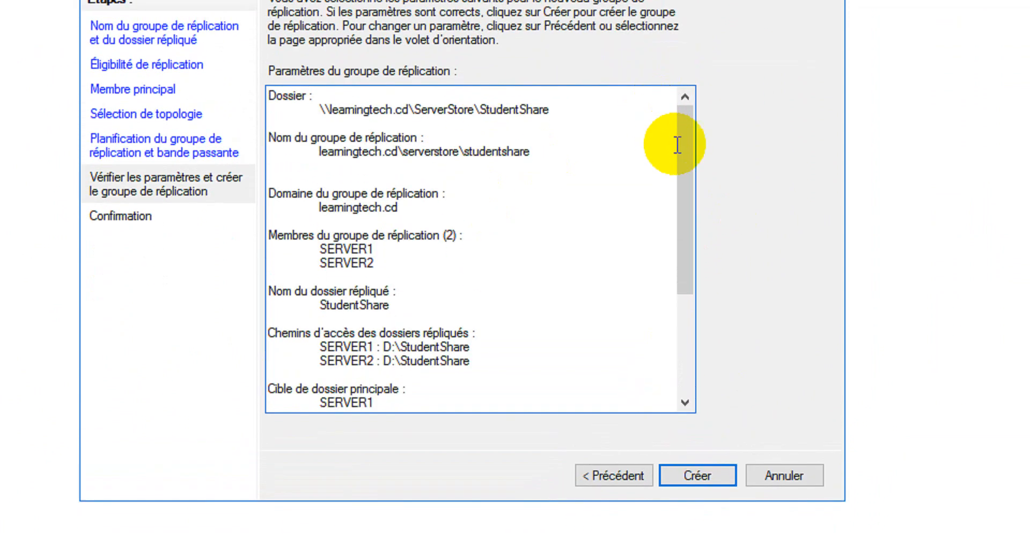
Create the StudentShare replication group, confirm no errors, close the wizard and acknowledge the delay notice
{"action": "left_click_drag", "start_coordinate": [680, 121], "coordinate": [707, 304]}
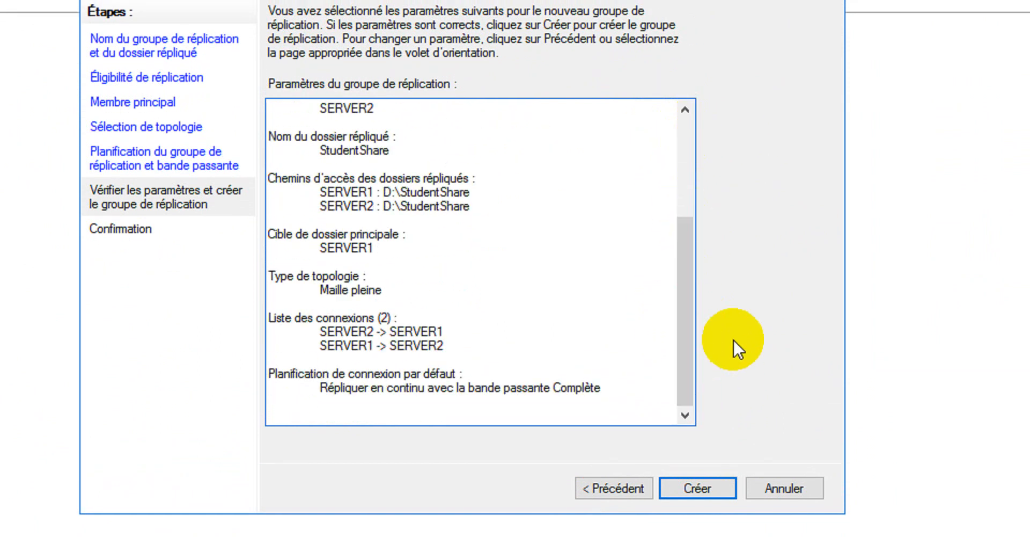
{"action": "left_click", "coordinate": [719, 488]}
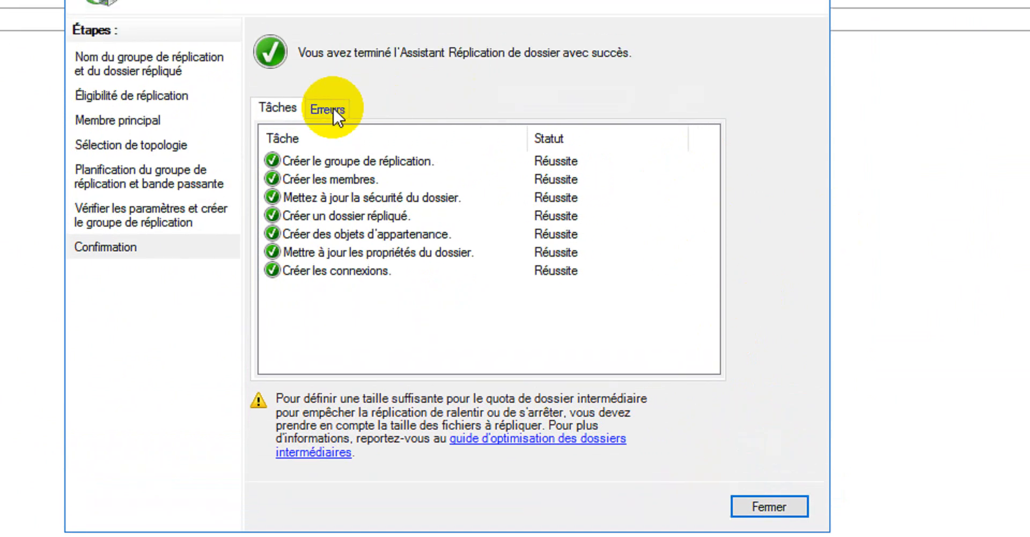
{"action": "left_click", "coordinate": [328, 109]}
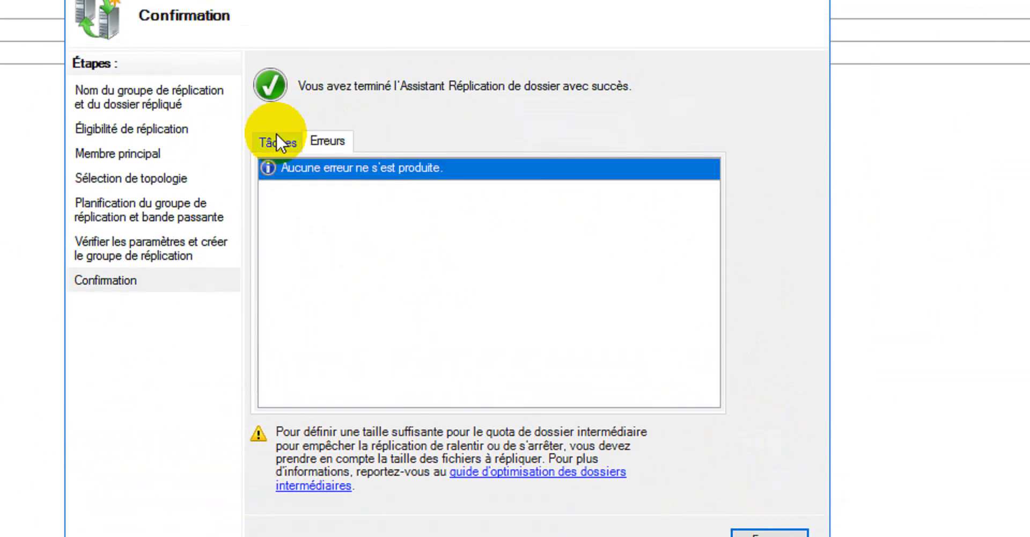
{"action": "left_click", "coordinate": [277, 108]}
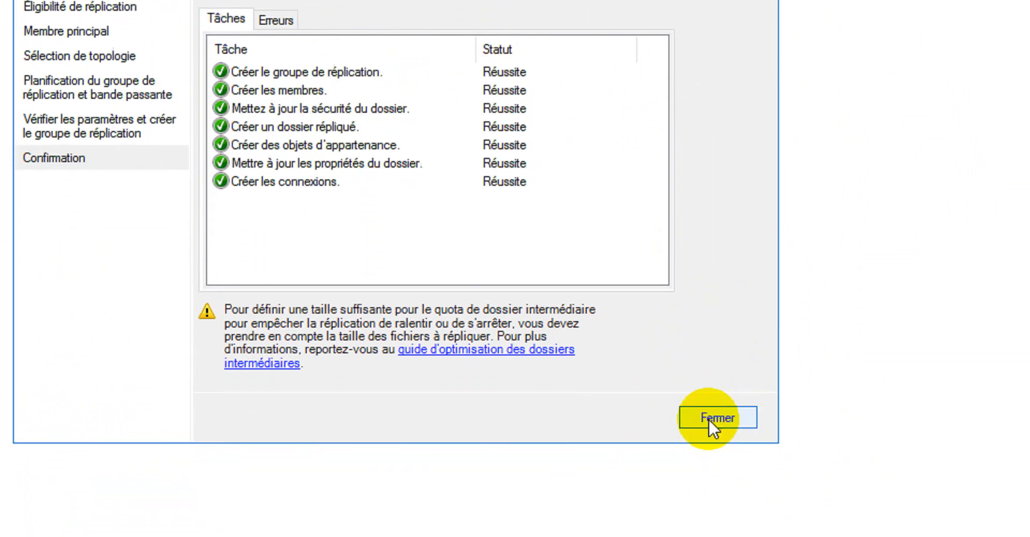
{"action": "left_click", "coordinate": [757, 534]}
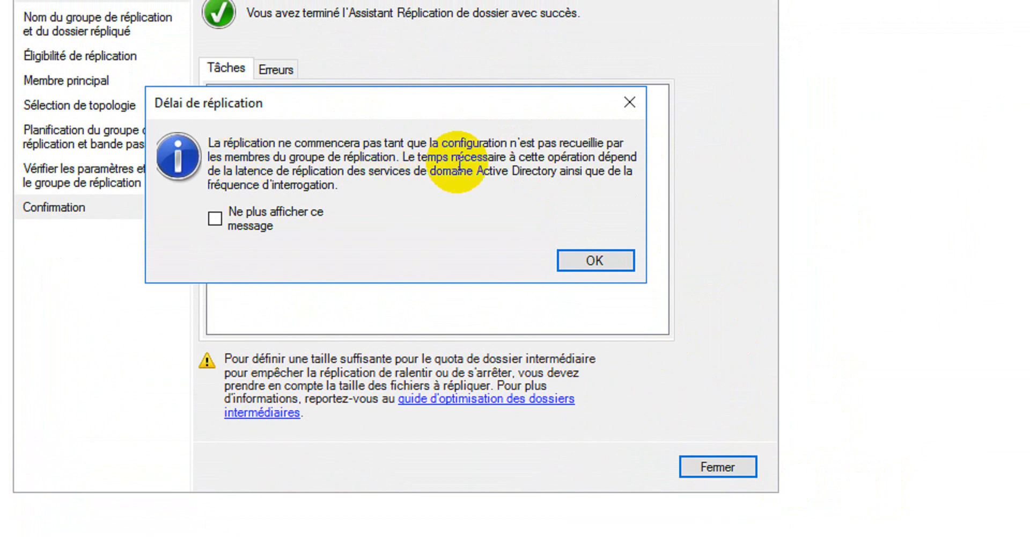
{"action": "left_click", "coordinate": [596, 262]}
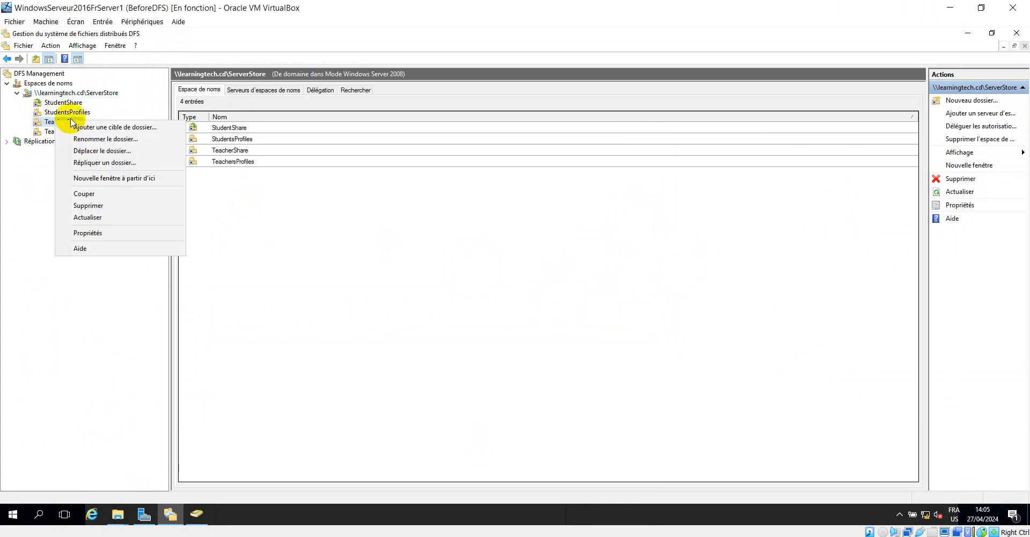
Find SERVER2 via advanced computer search and add \\SERVER2\TeacherShare as TeacherShare's folder target
{"action": "left_click", "coordinate": [107, 127]}
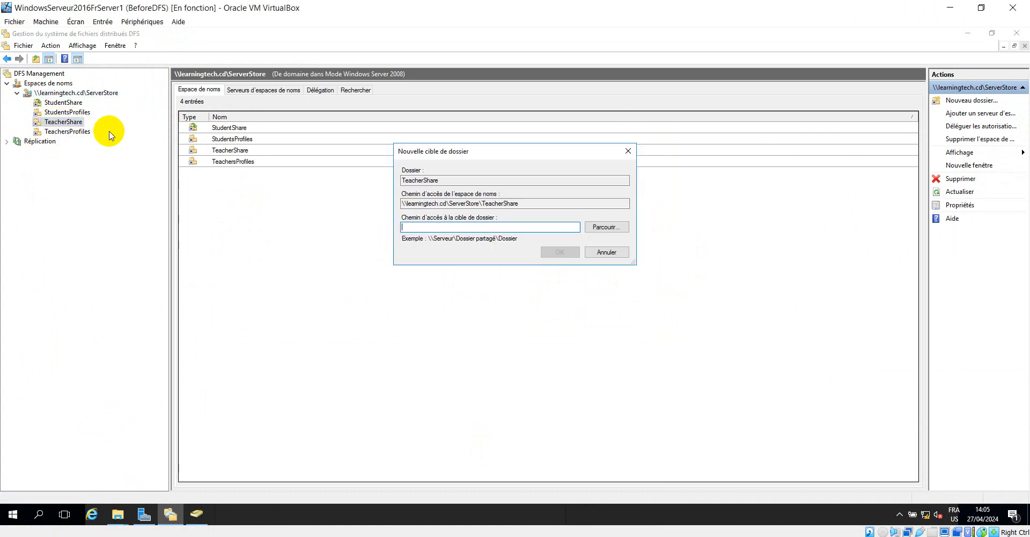
{"action": "left_click", "coordinate": [606, 227]}
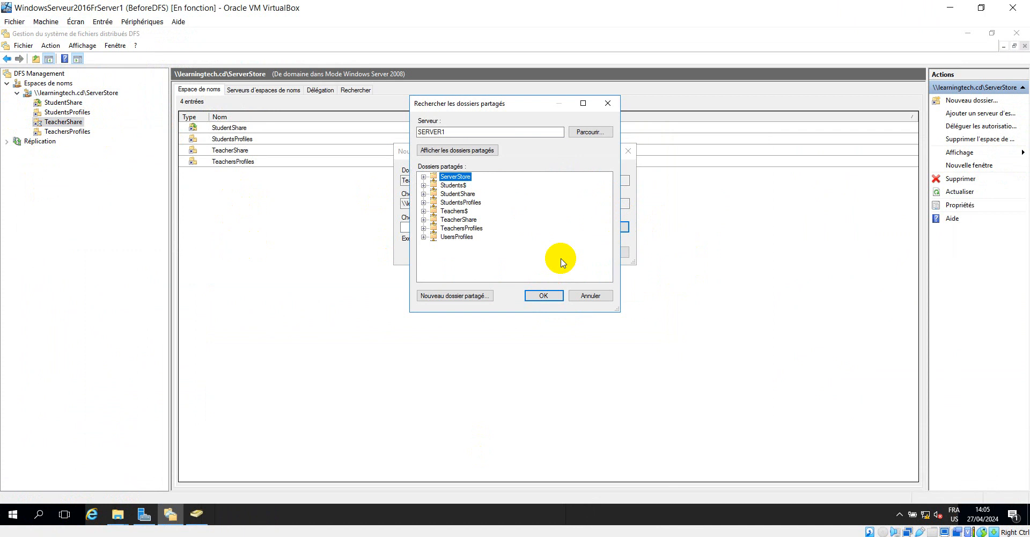
{"action": "left_click", "coordinate": [596, 133]}
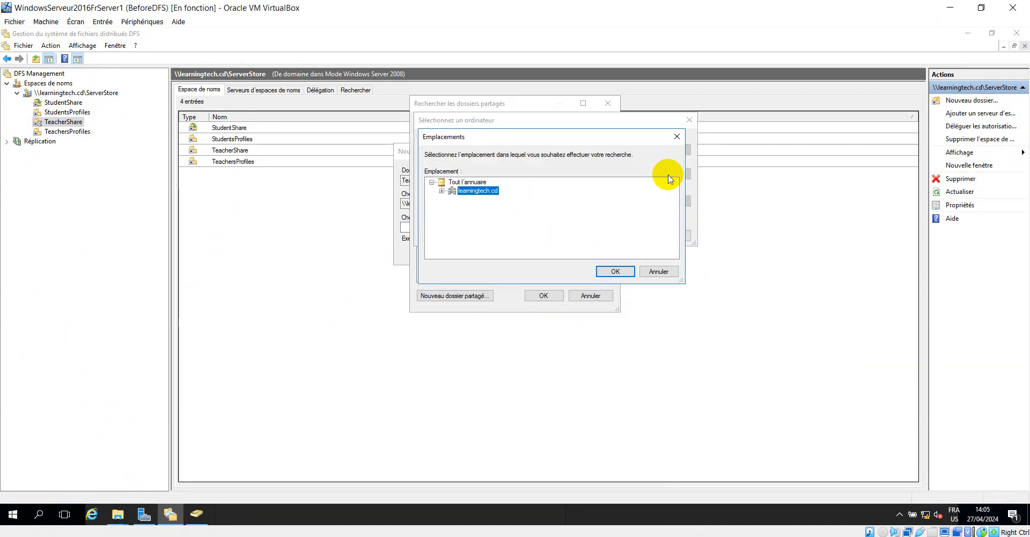
{"action": "left_click", "coordinate": [675, 140]}
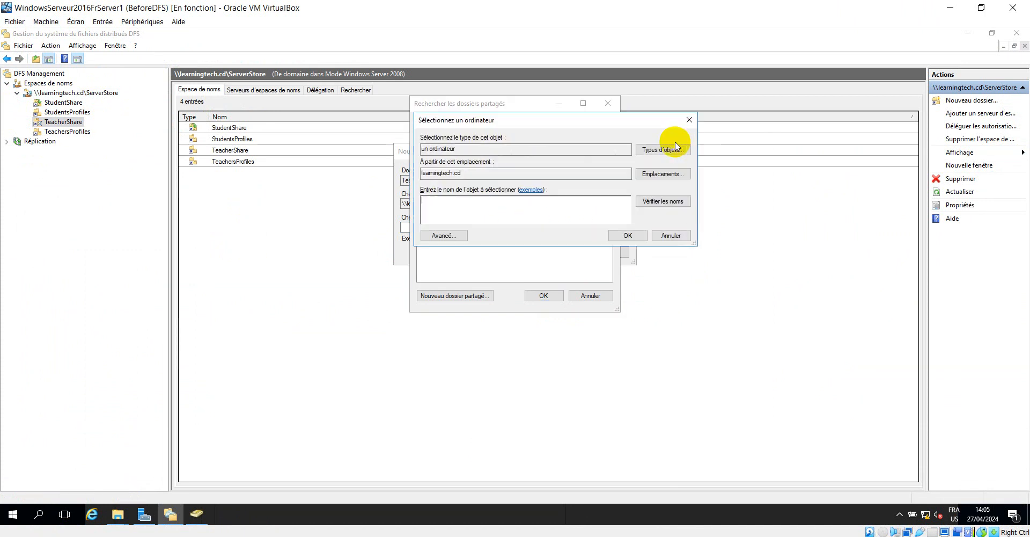
{"action": "left_click", "coordinate": [456, 237]}
{"action": "left_click", "coordinate": [674, 243]}
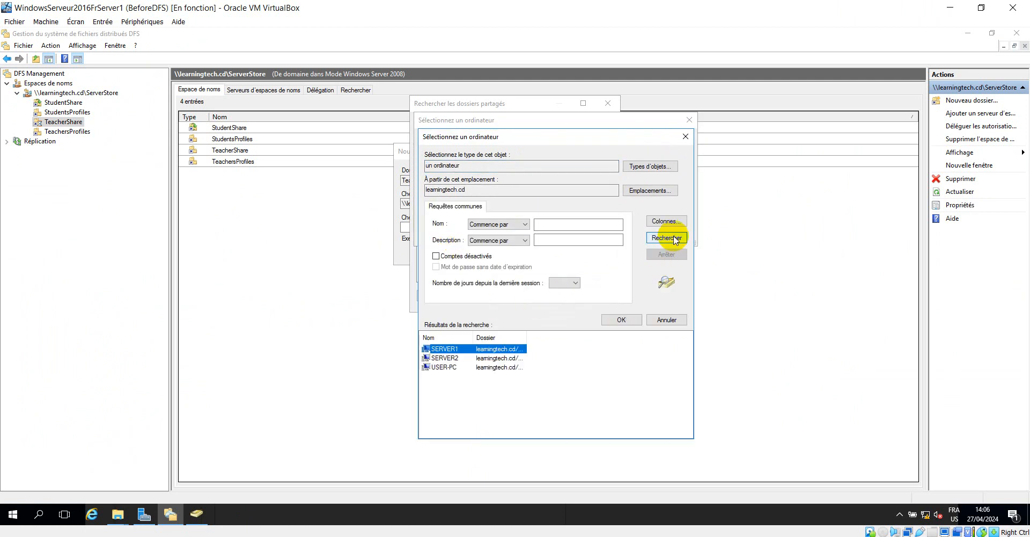
{"action": "left_click", "coordinate": [444, 363]}
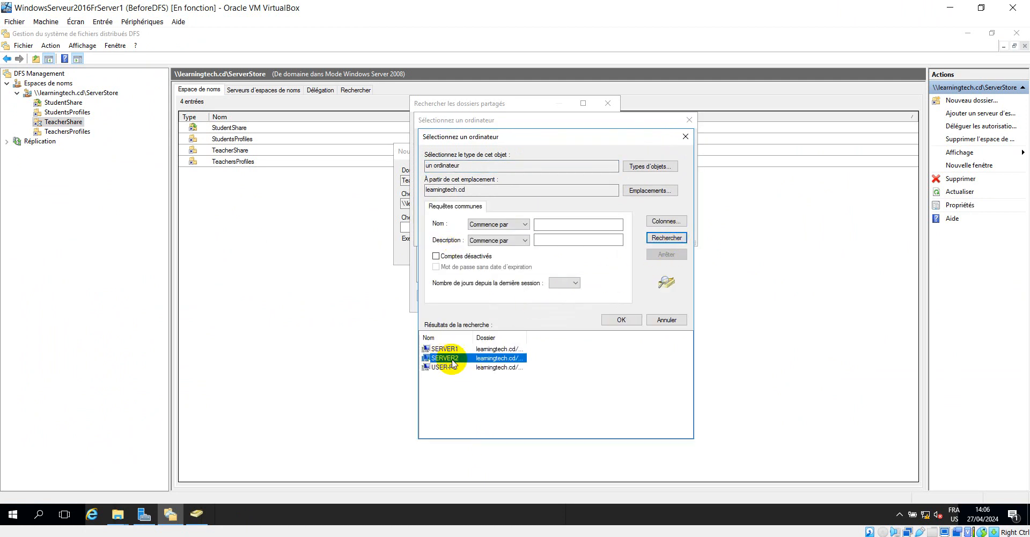
{"action": "left_click", "coordinate": [621, 320]}
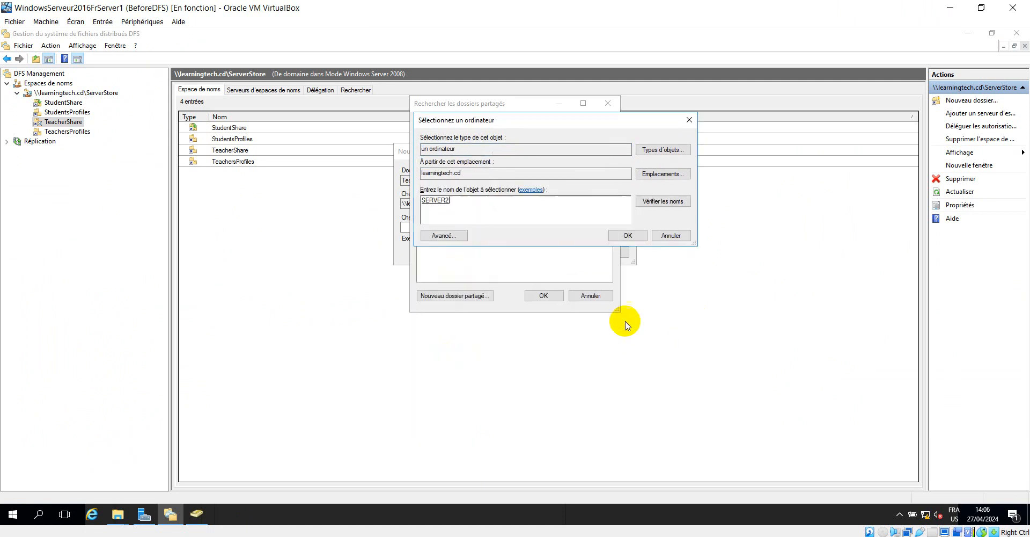
{"action": "left_click", "coordinate": [628, 236]}
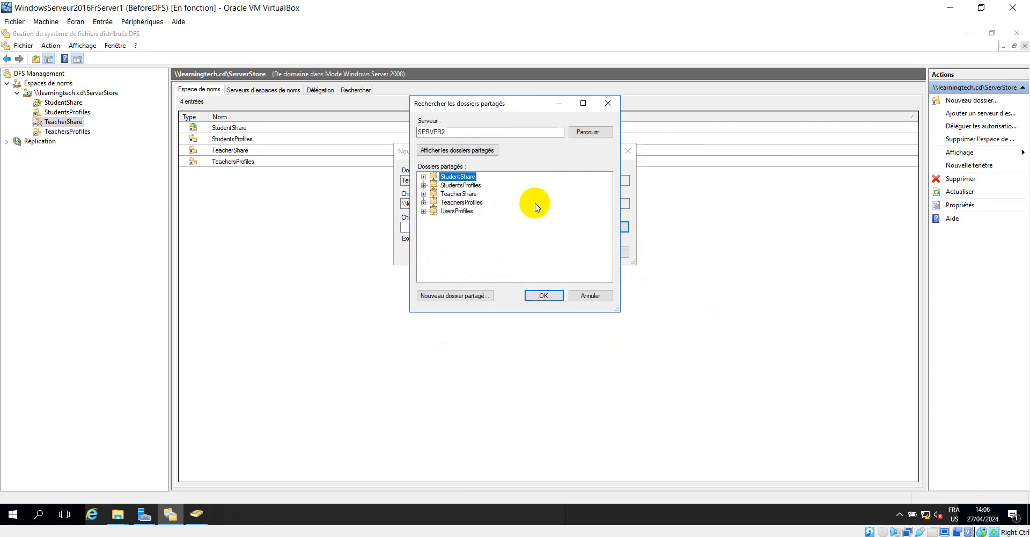
{"action": "left_click", "coordinate": [543, 294]}
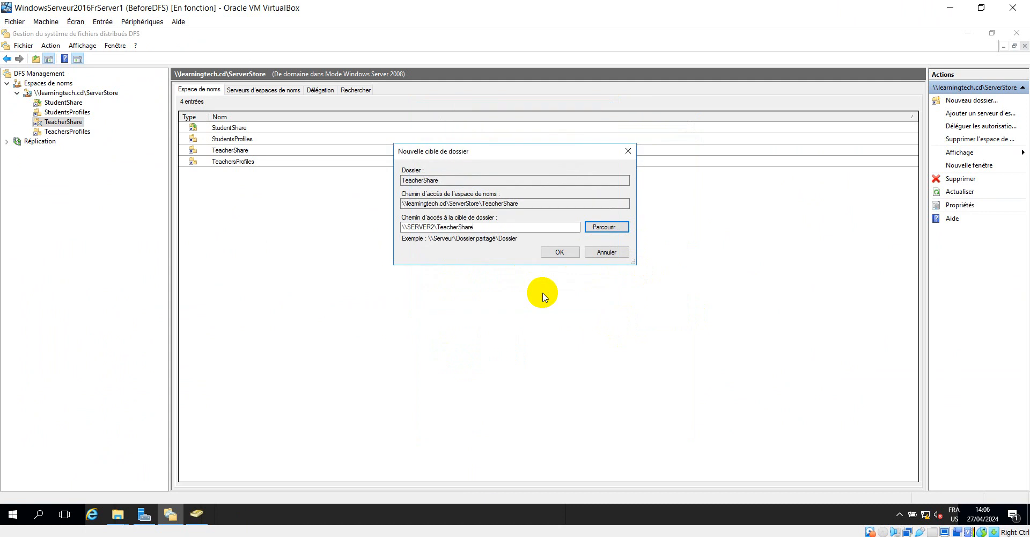
{"action": "left_click", "coordinate": [558, 252]}
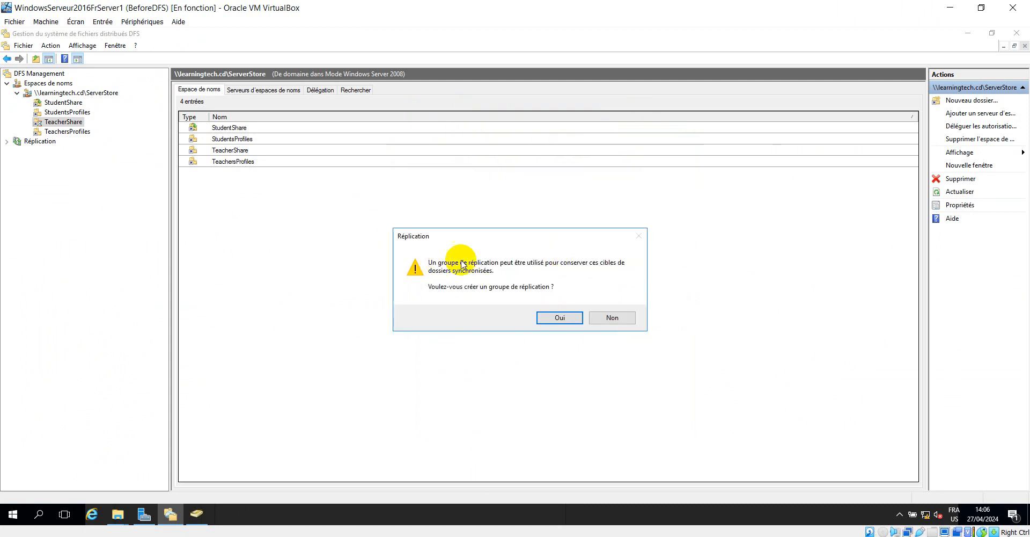
Accept the replication offer, keep the suggested TeacherShare group names and pass the eligibility check
{"action": "left_click", "coordinate": [559, 317]}
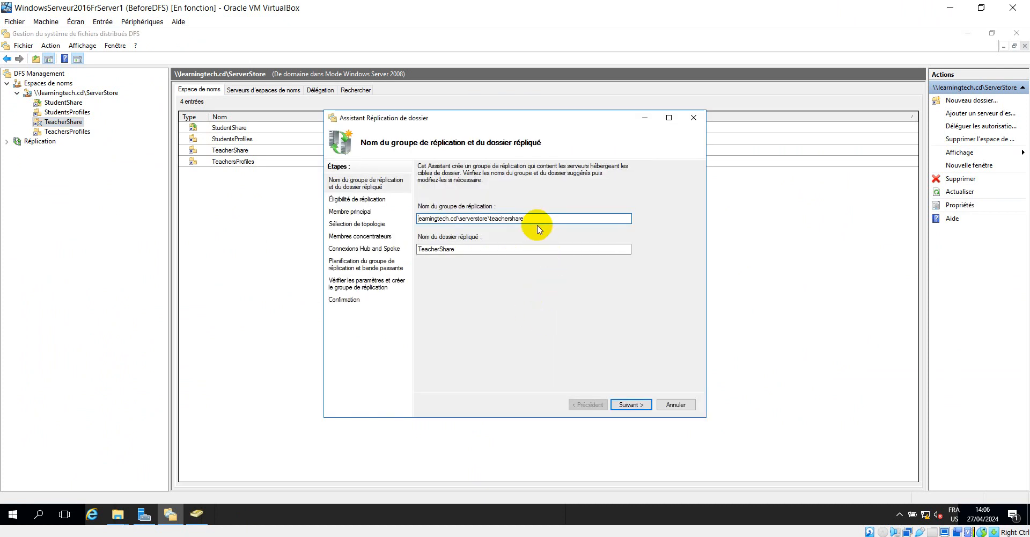
{"action": "left_click_drag", "start_coordinate": [537, 218], "coordinate": [503, 216]}
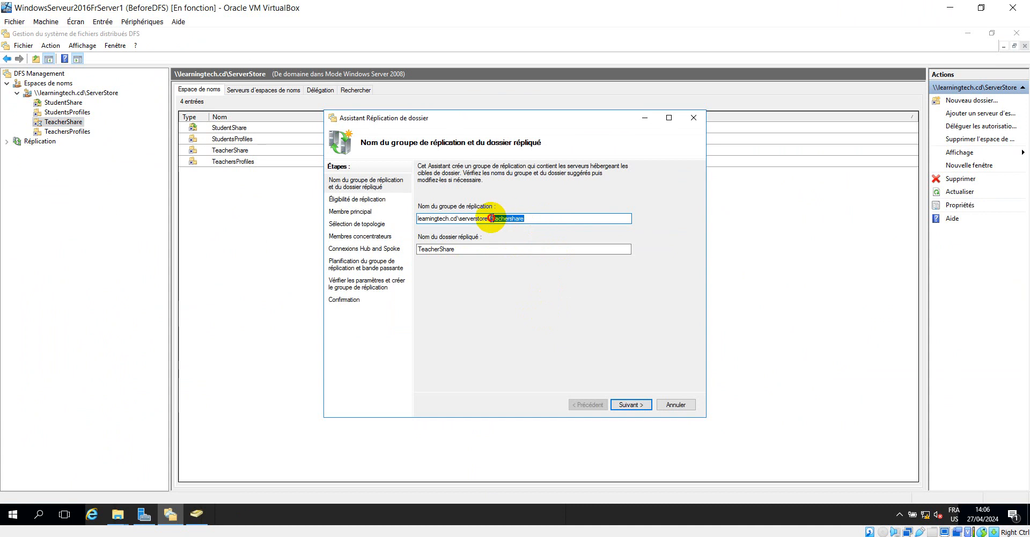
{"action": "left_click_drag", "start_coordinate": [487, 218], "coordinate": [402, 218]}
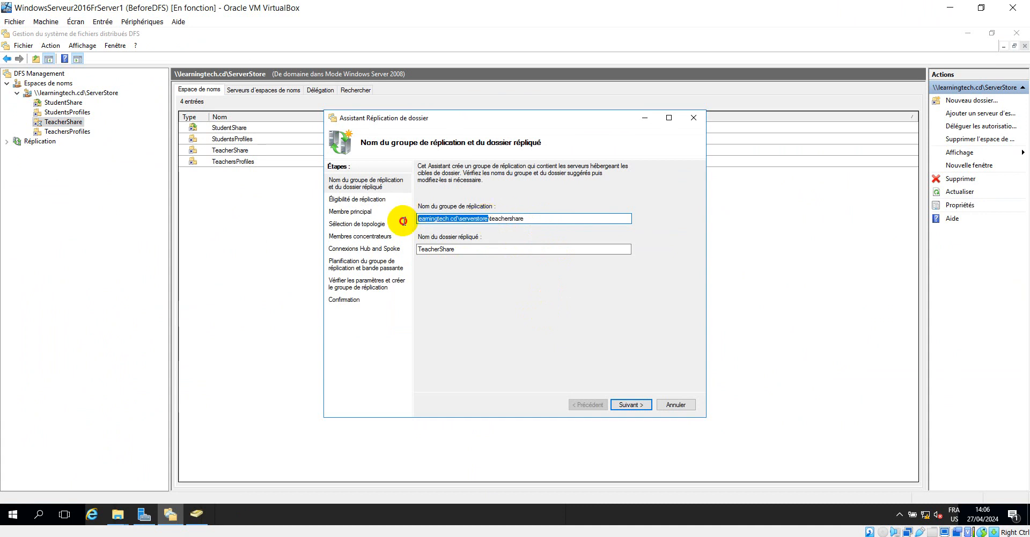
{"action": "left_click", "coordinate": [632, 405]}
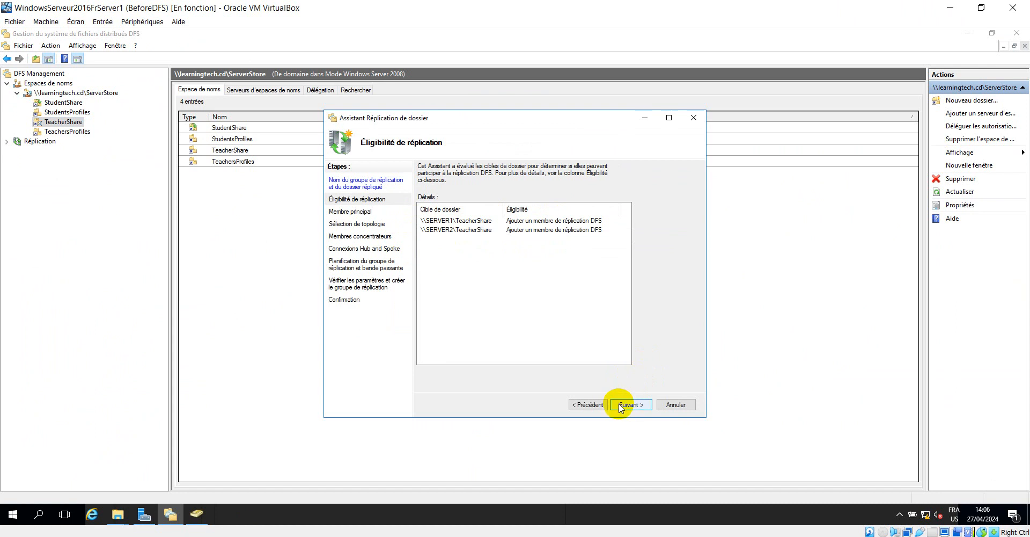
{"action": "left_click", "coordinate": [621, 407]}
Make SERVER1 primary member, keeping full mesh topology and full-bandwidth continuous replication
{"action": "left_click", "coordinate": [541, 214]}
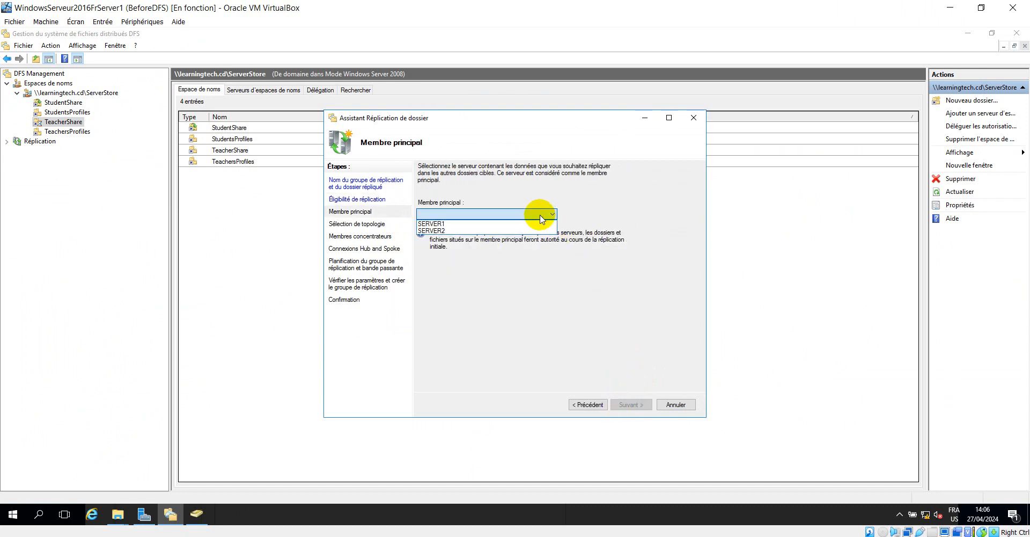
{"action": "left_click", "coordinate": [530, 224]}
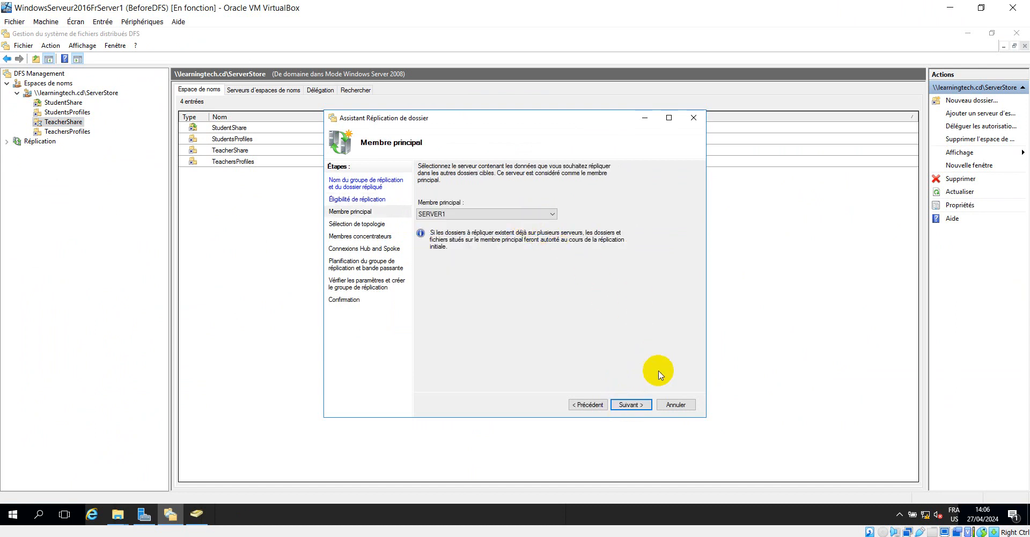
{"action": "left_click", "coordinate": [641, 407]}
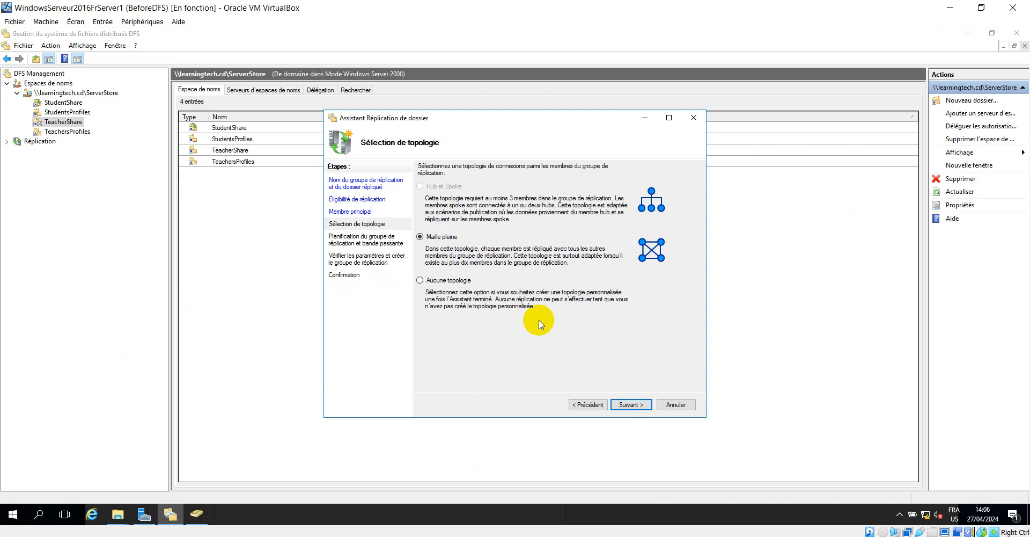
{"action": "left_click", "coordinate": [637, 407]}
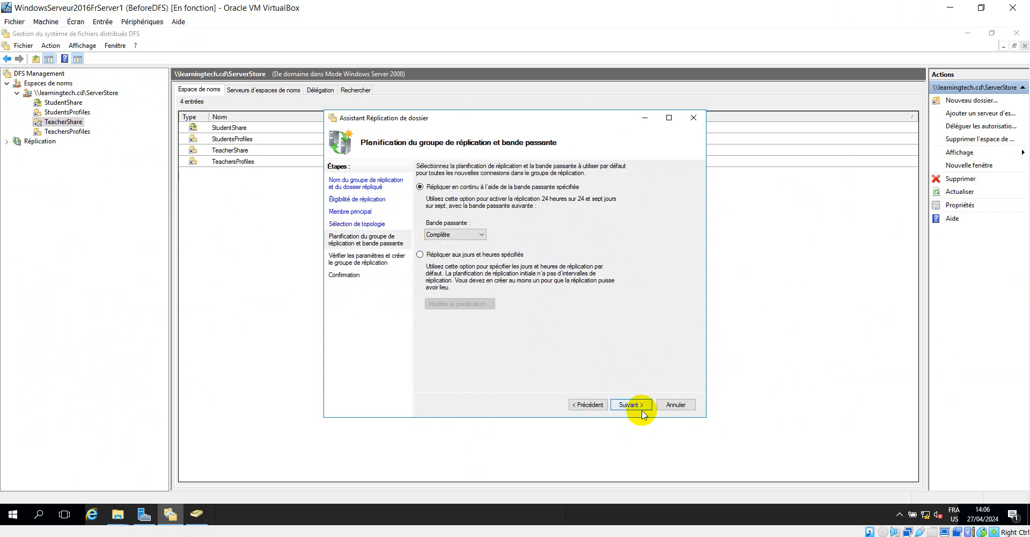
{"action": "left_click", "coordinate": [631, 406]}
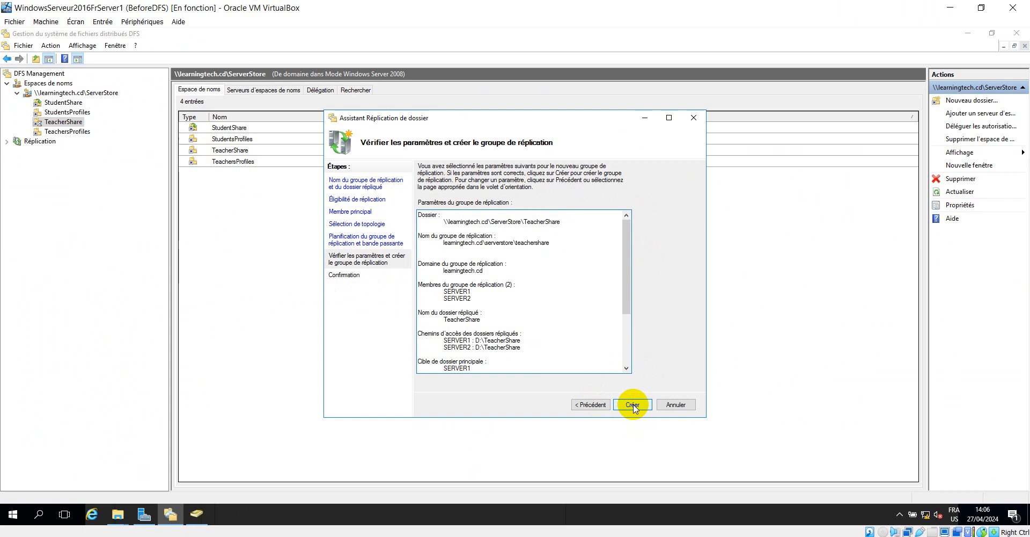
Create the TeacherShare replication group, close the wizard and acknowledge the replication delay notice
{"action": "left_click", "coordinate": [633, 405]}
{"action": "left_click", "coordinate": [674, 406]}
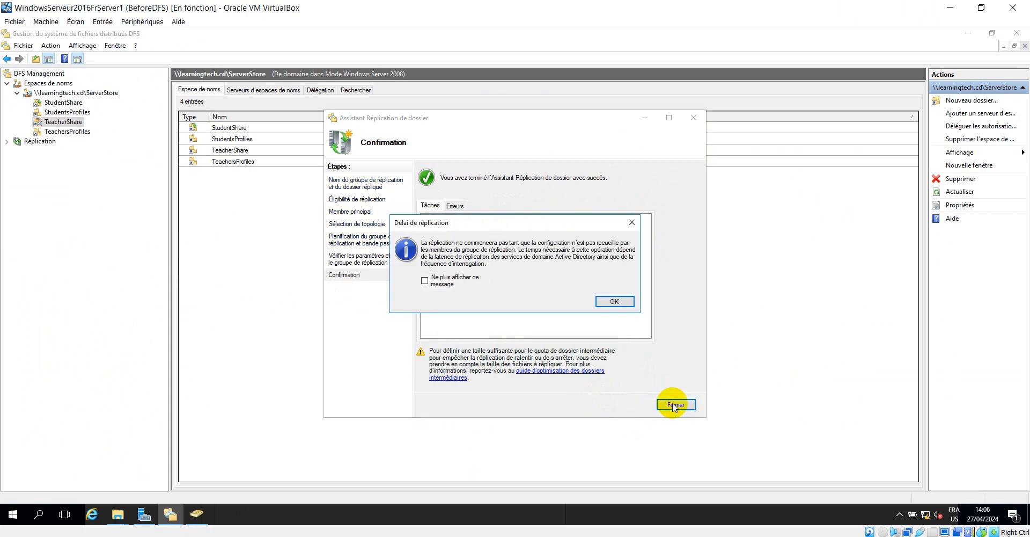
{"action": "left_click", "coordinate": [615, 302]}
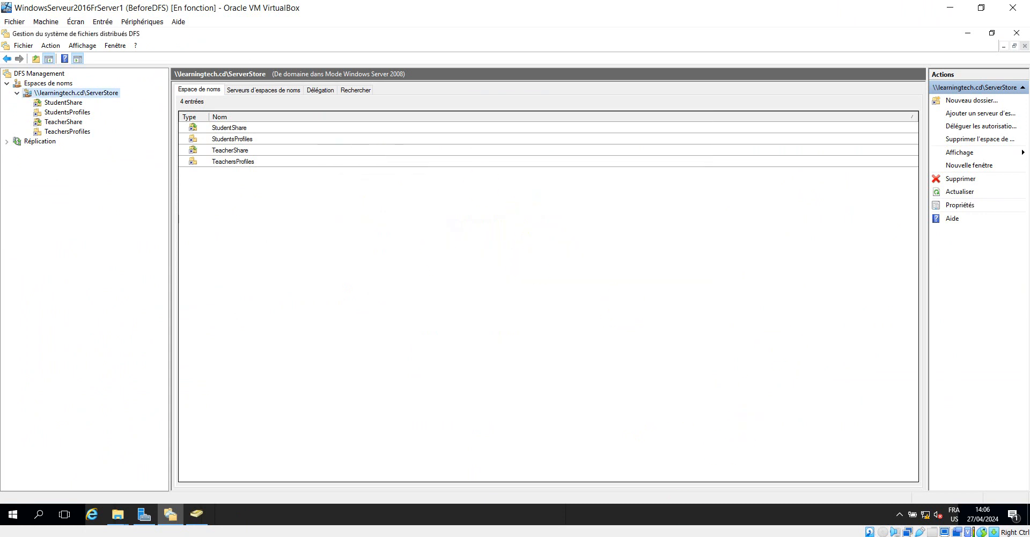
{"action": "left_click", "coordinate": [655, 536]}
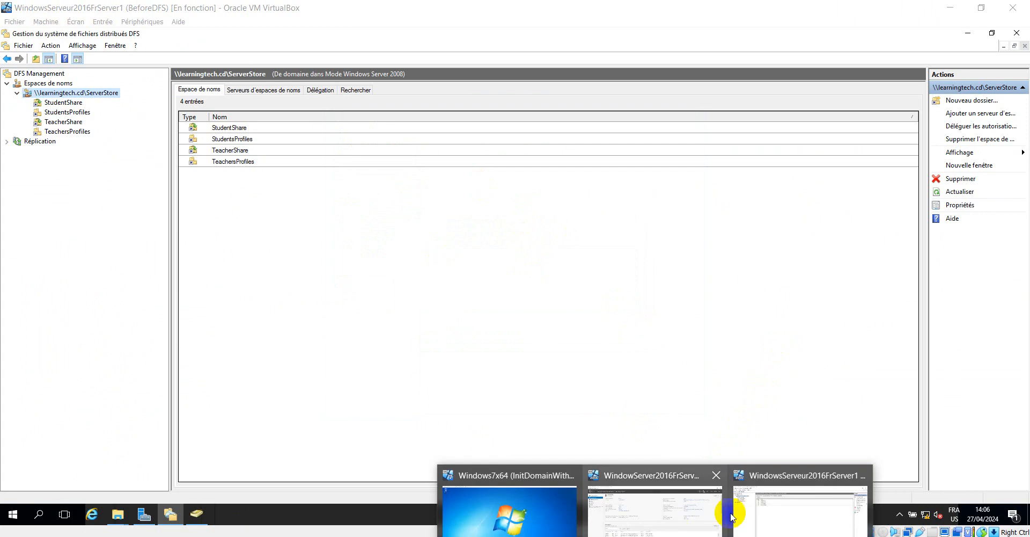
Switch to the Server2 virtual machine and open File Explorer
{"action": "left_click", "coordinate": [799, 503]}
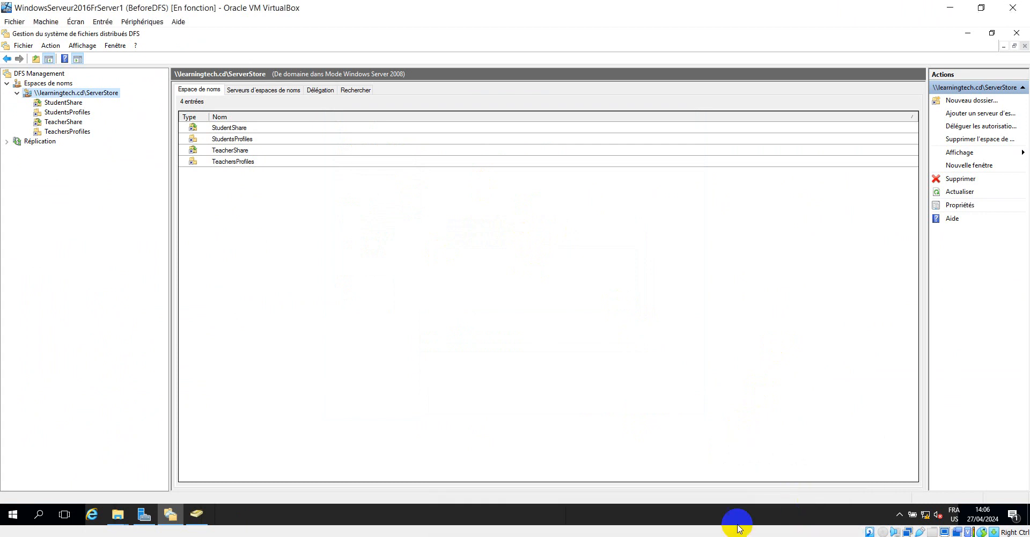
{"action": "left_click", "coordinate": [671, 536]}
{"action": "left_click", "coordinate": [685, 531]}
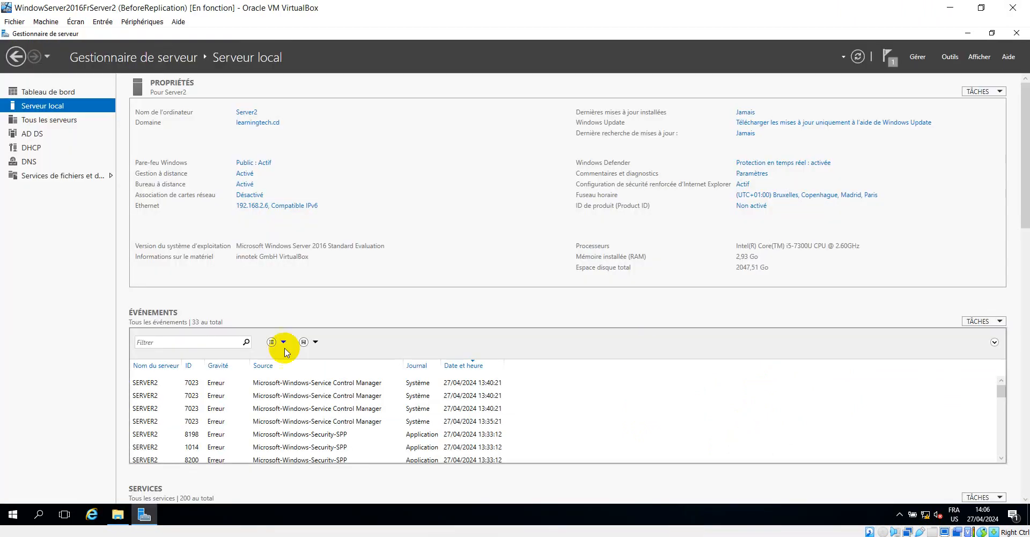
{"action": "left_click", "coordinate": [118, 515]}
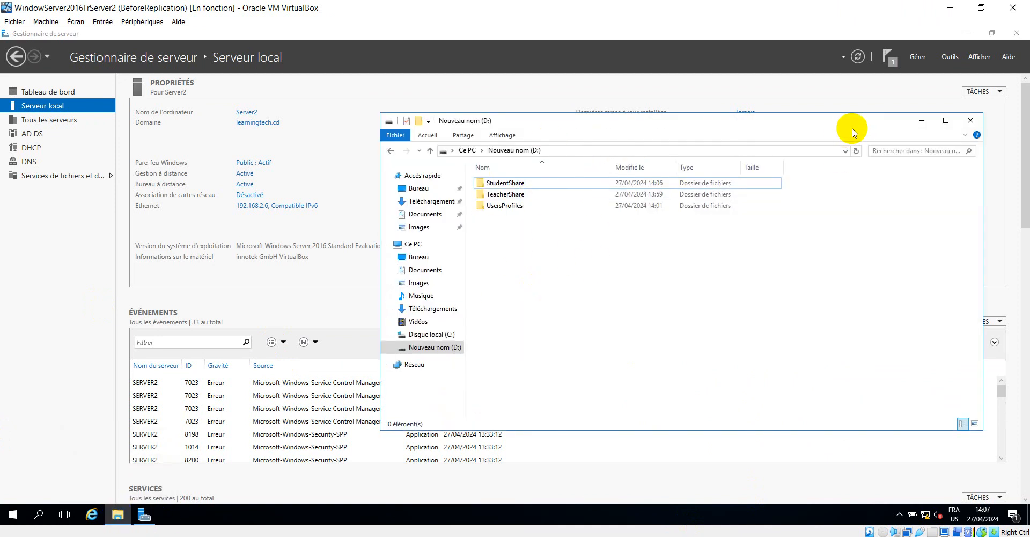
{"action": "left_click", "coordinate": [922, 120]}
Open \\learningtech.cd\ServerStore\TeachersProfiles via Run, then go up to the ServerStore namespace root
{"action": "key", "text": "super+r"}
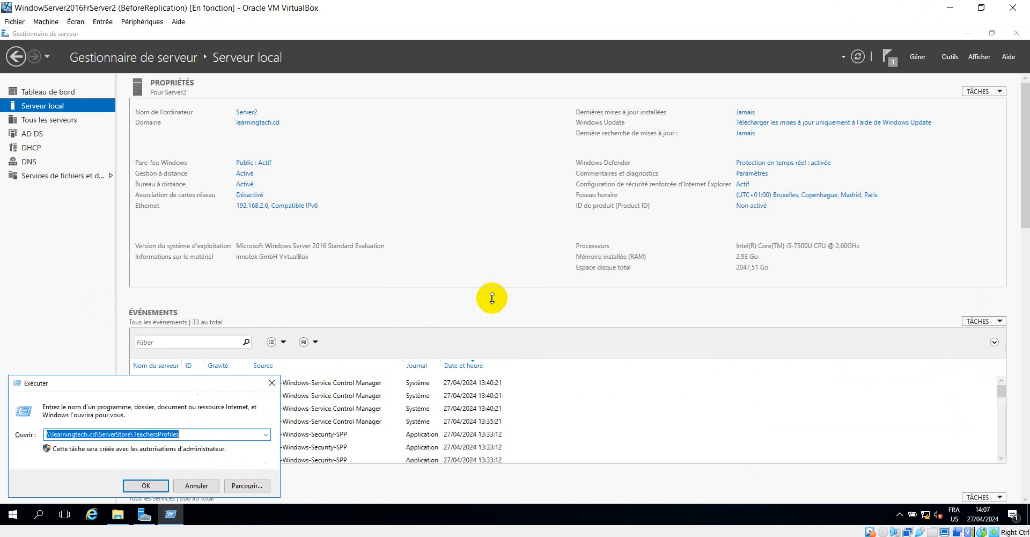
{"action": "left_click", "coordinate": [146, 485]}
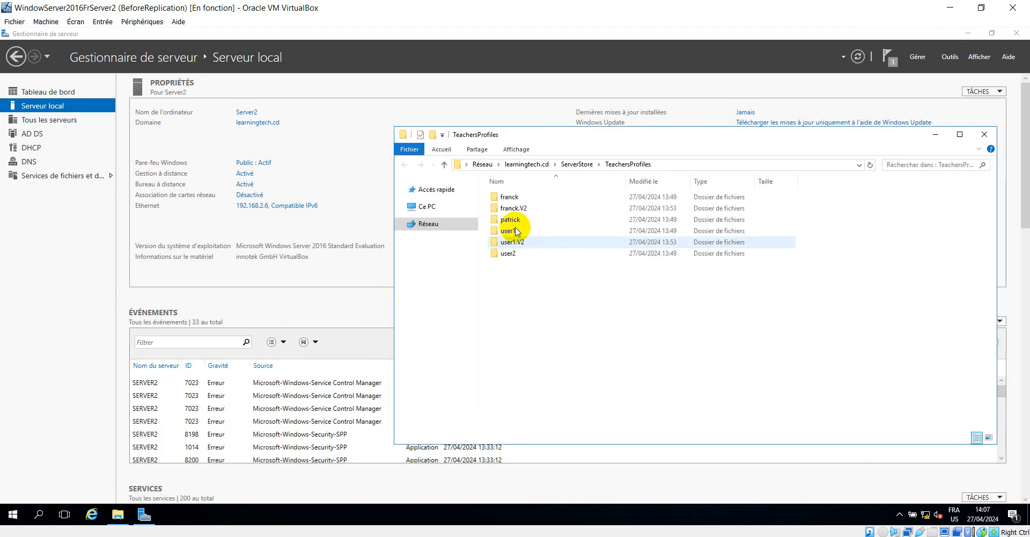
{"action": "left_click", "coordinate": [574, 165]}
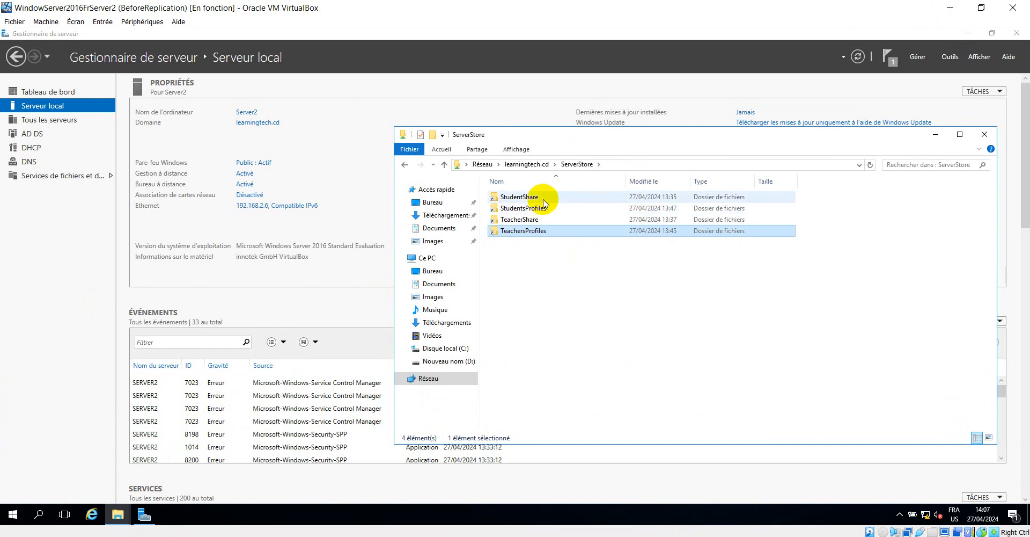
Check the replicated user folder in D:\StudentShare, then open D:\TeacherShare
{"action": "key", "text": "alt+Tab"}
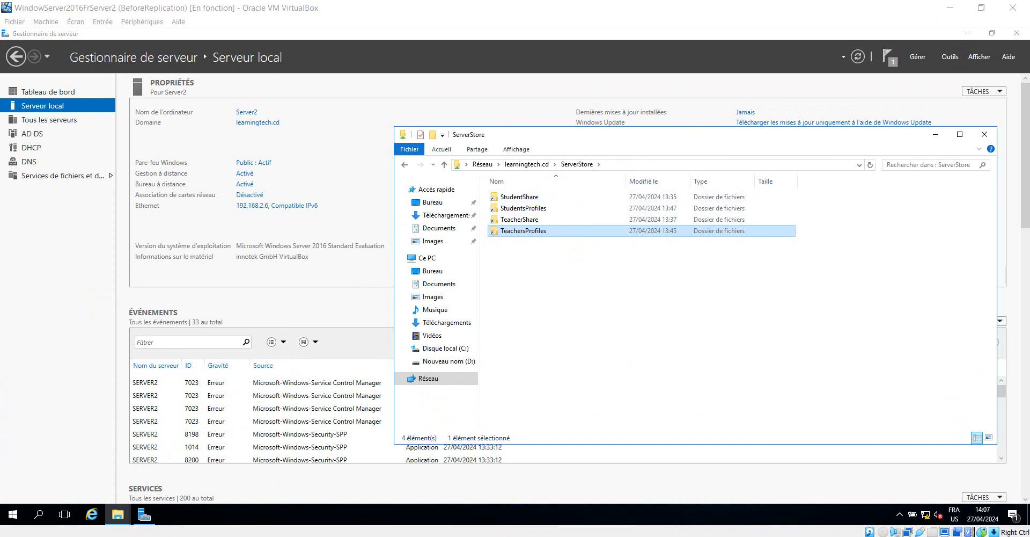
{"action": "left_click", "coordinate": [465, 361]}
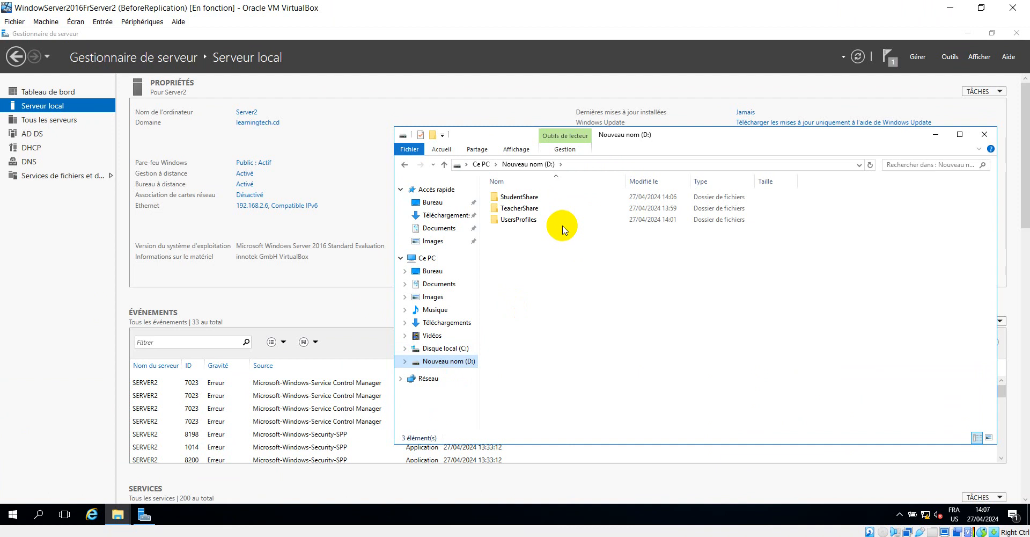
{"action": "double_click", "coordinate": [525, 197]}
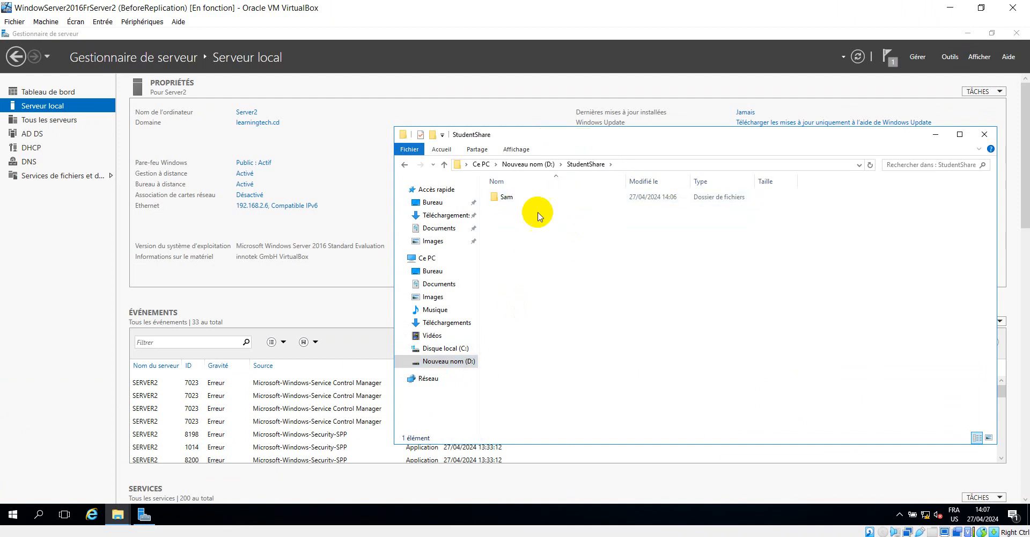
{"action": "left_click", "coordinate": [516, 198]}
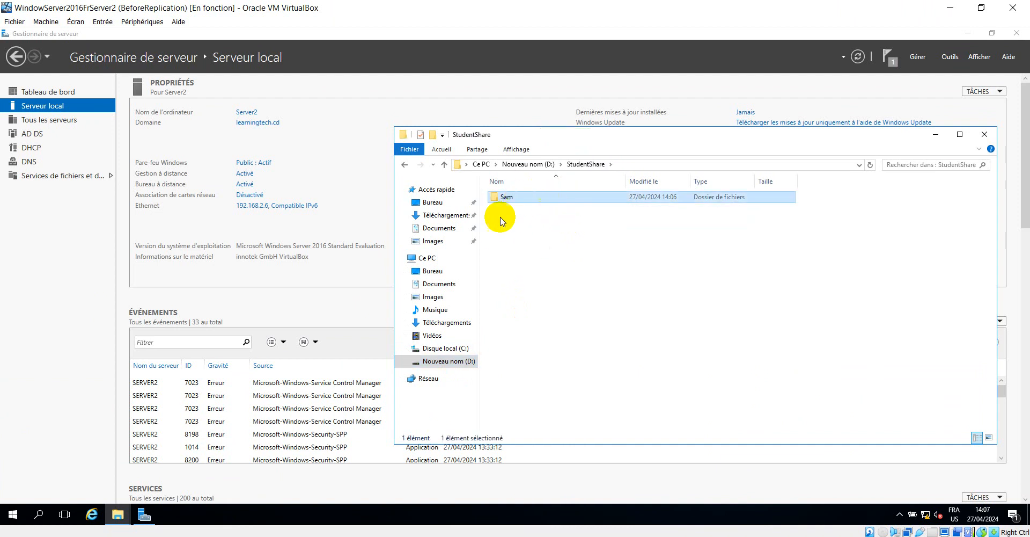
{"action": "left_click", "coordinate": [404, 164]}
{"action": "double_click", "coordinate": [532, 208]}
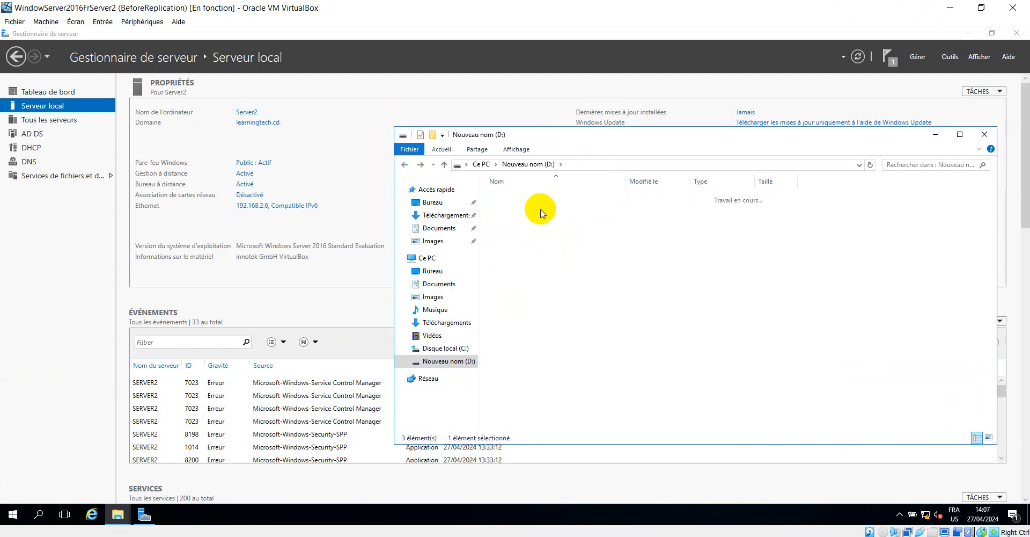
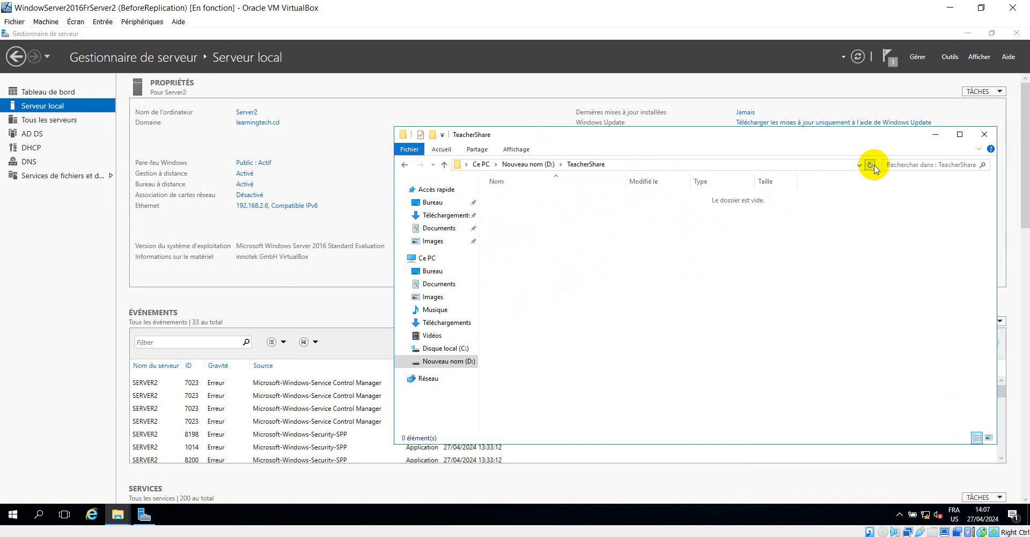
On Server2, open D:\UsersProfiles\StudentsProfiles and confirm it is empty
{"action": "left_click", "coordinate": [405, 165]}
{"action": "double_click", "coordinate": [525, 220]}
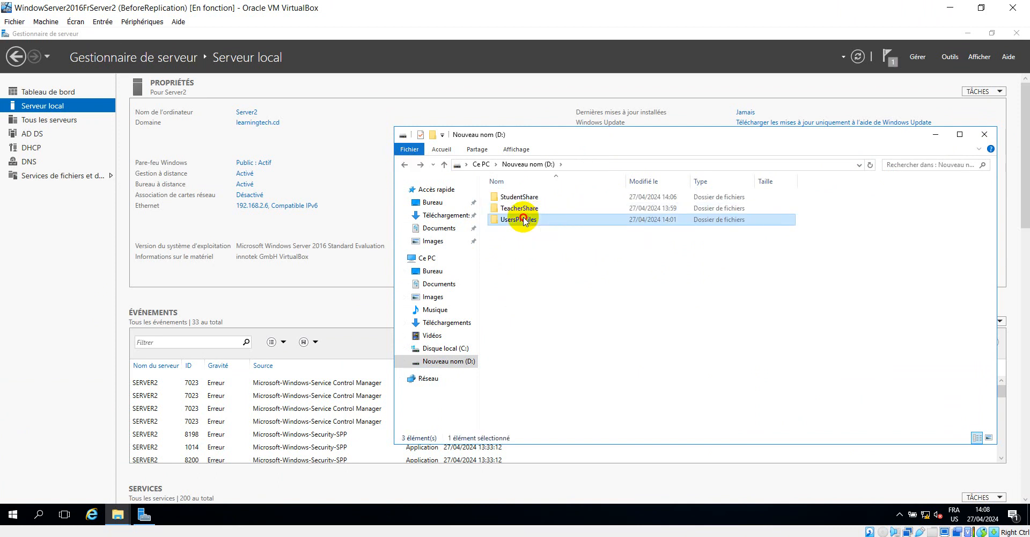
{"action": "double_click", "coordinate": [532, 198]}
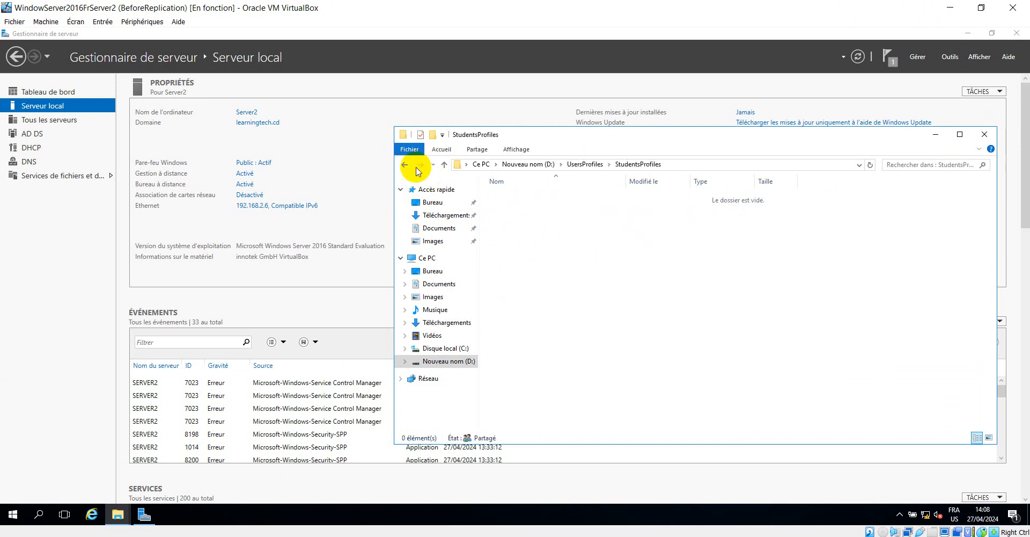
Confirm TeachersProfiles is also empty, then switch to the Server1 VM
{"action": "left_click", "coordinate": [405, 166]}
{"action": "double_click", "coordinate": [512, 211]}
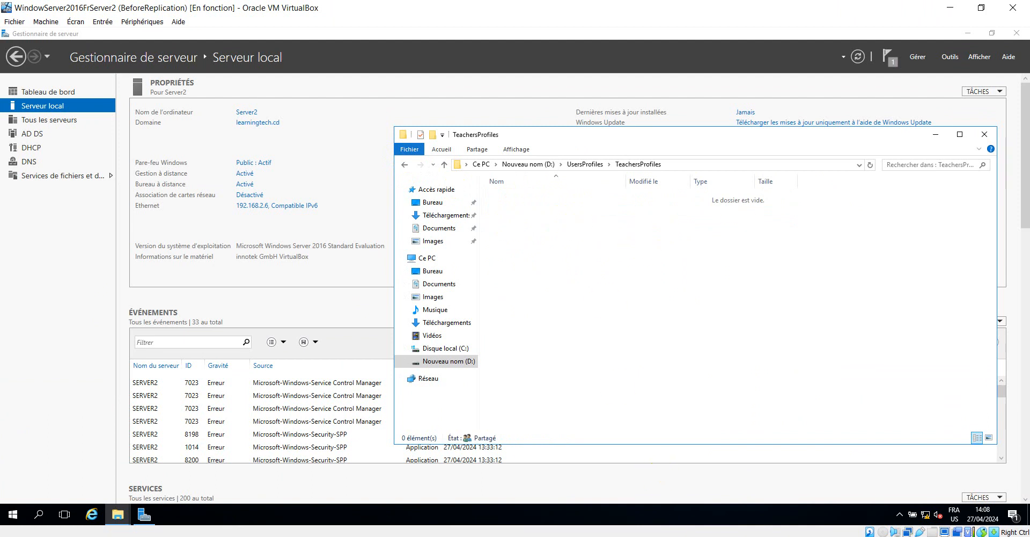
{"action": "left_click", "coordinate": [655, 536]}
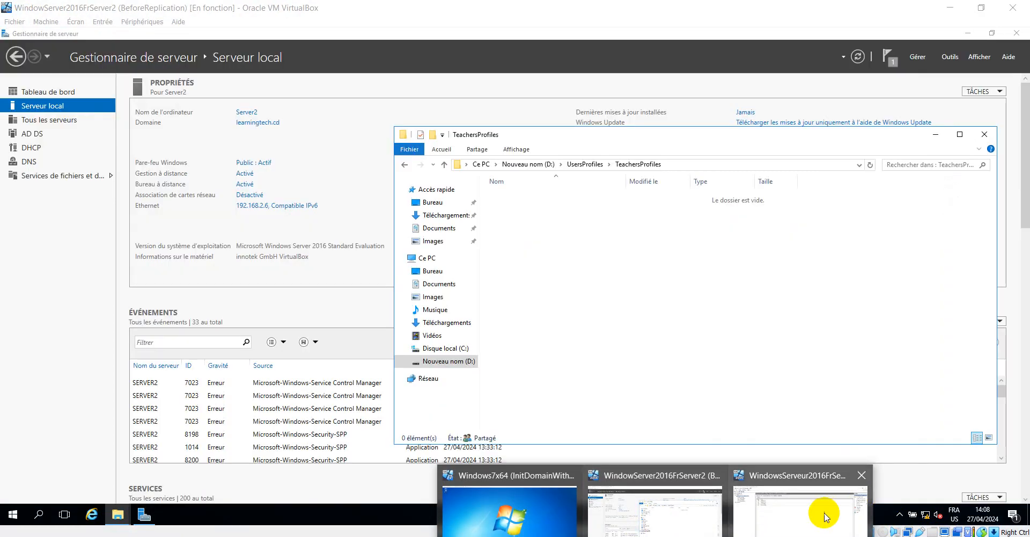
{"action": "left_click", "coordinate": [858, 510]}
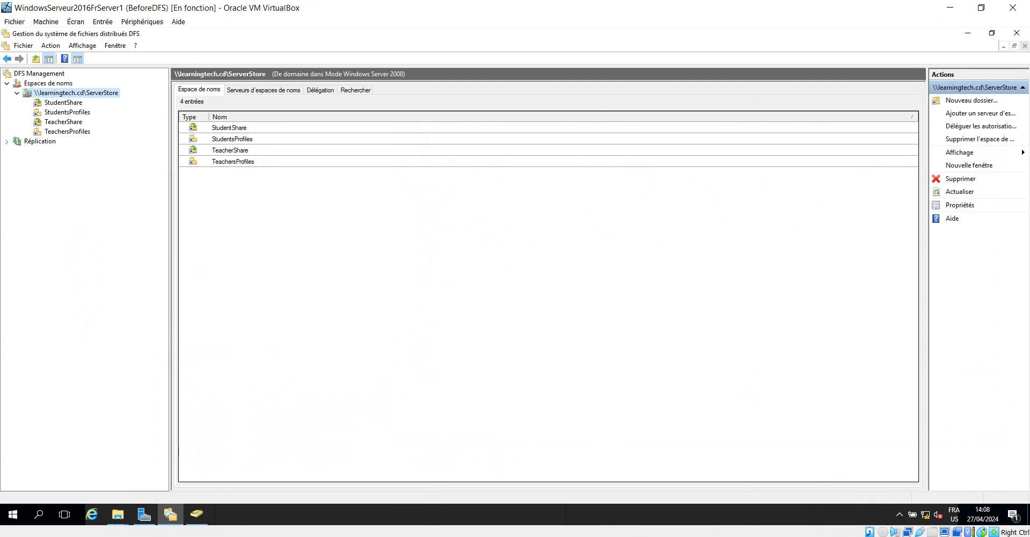
Return to the Server2 VM's Server Manager and bring up its Tools menu
{"action": "mouse_move", "coordinate": [656, 535]}
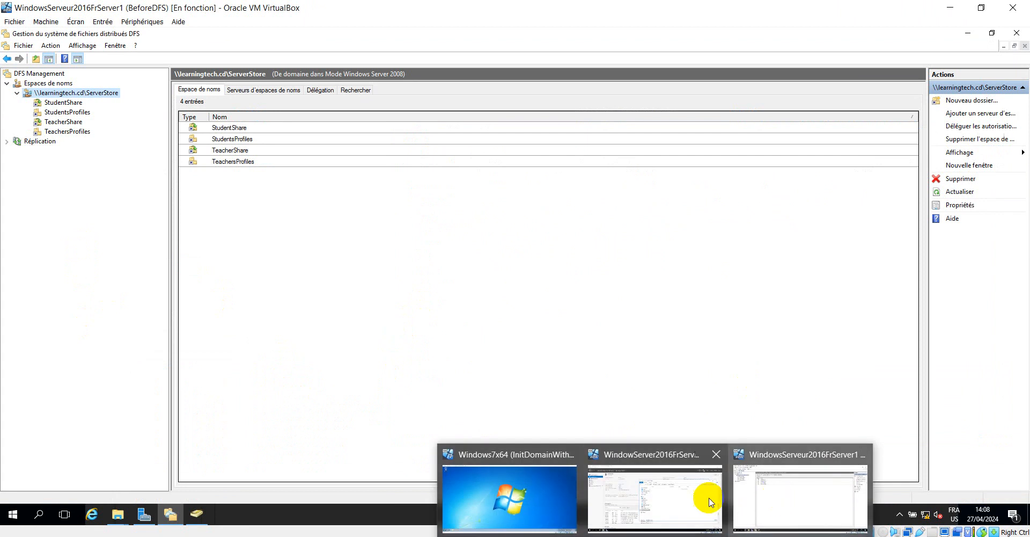
{"action": "left_click", "coordinate": [626, 503]}
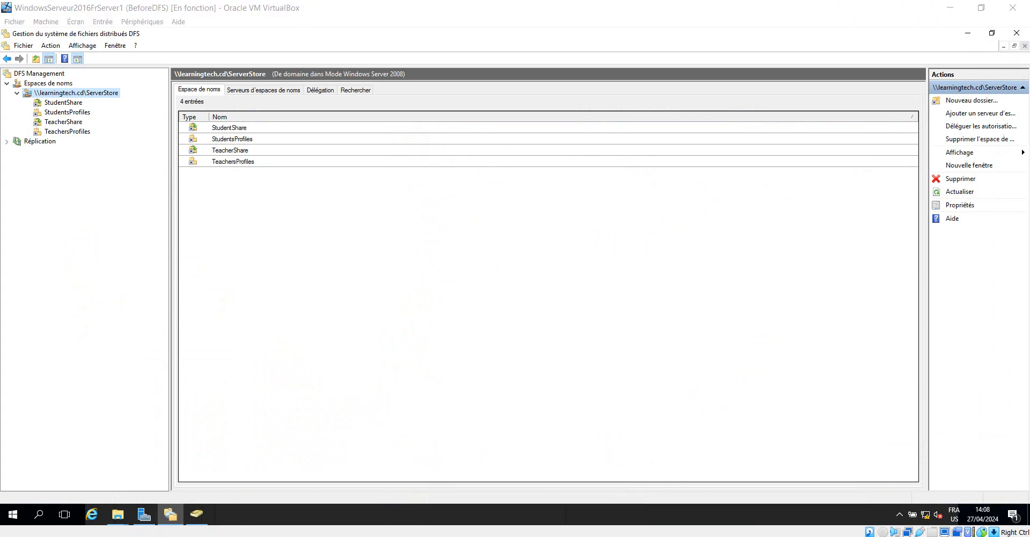
{"action": "mouse_move", "coordinate": [656, 536]}
{"action": "mouse_move", "coordinate": [690, 525]}
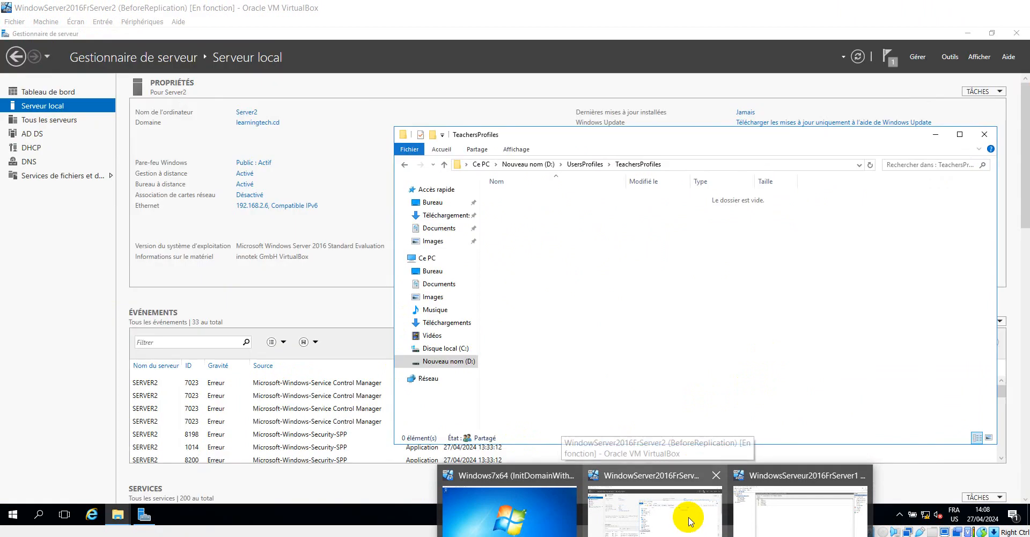
{"action": "left_click", "coordinate": [684, 521]}
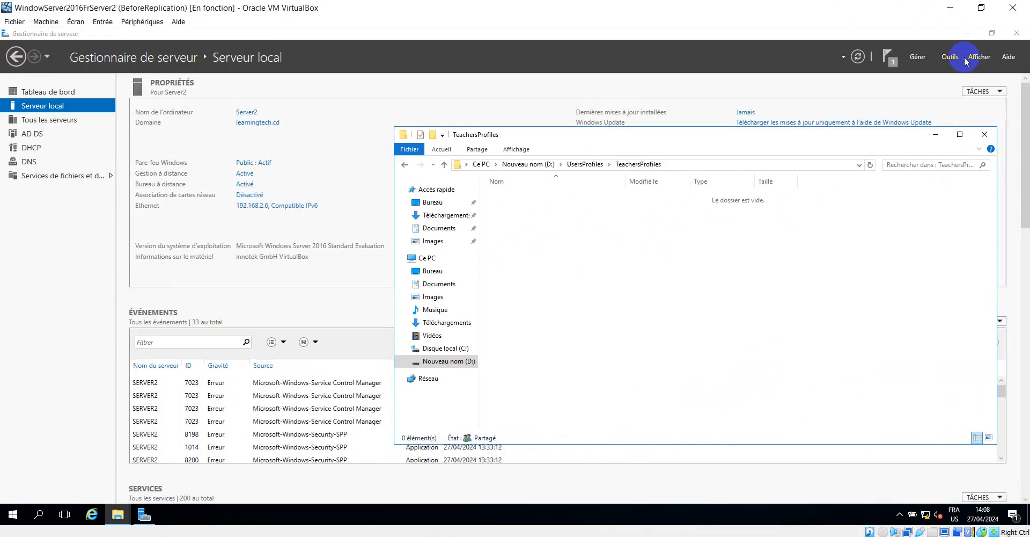
{"action": "left_click", "coordinate": [949, 58]}
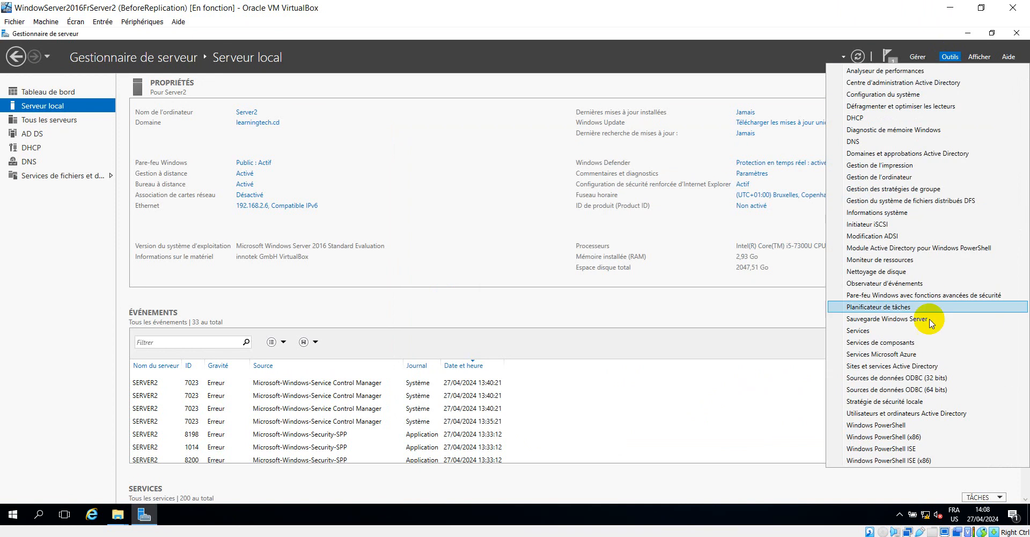
In Active Directory Users and Computers, read the student user's profile path on Server1's students$ share
{"action": "left_click", "coordinate": [910, 414]}
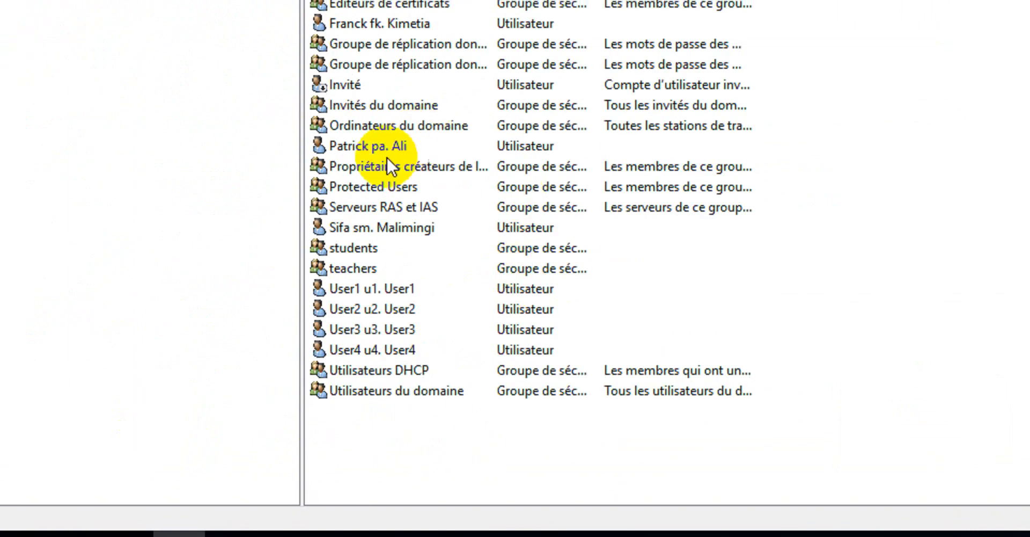
{"action": "left_click", "coordinate": [367, 229]}
{"action": "right_click", "coordinate": [367, 230]}
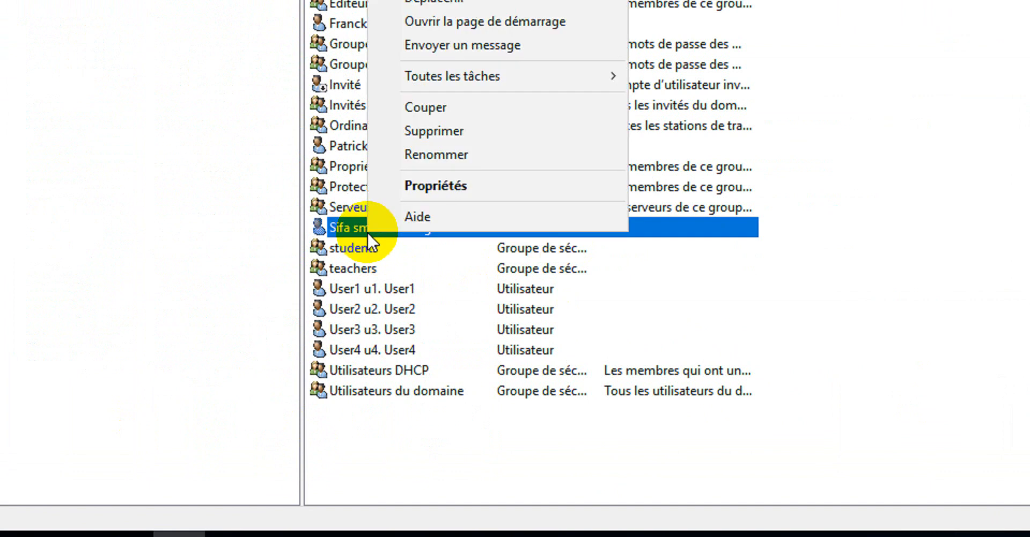
{"action": "left_click", "coordinate": [497, 185]}
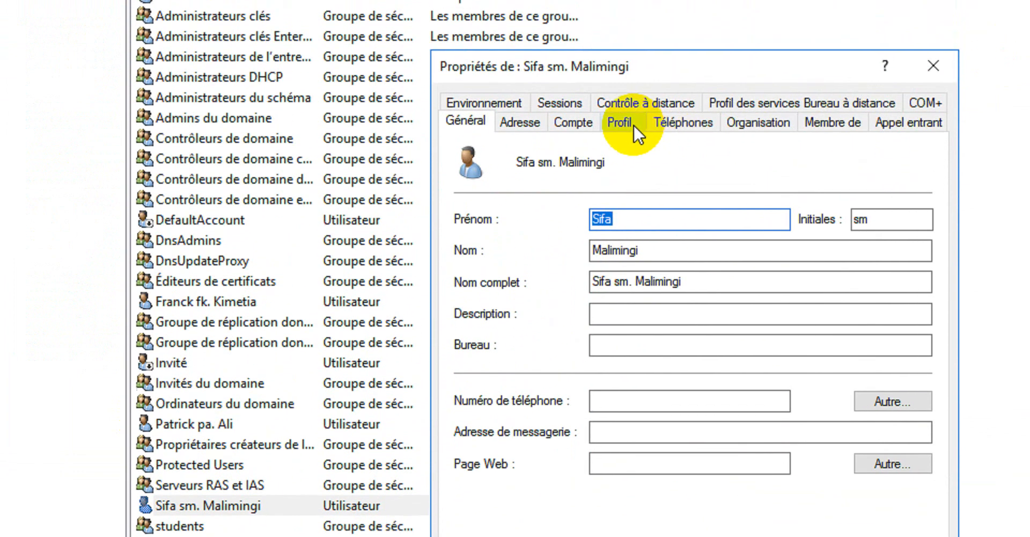
{"action": "left_click", "coordinate": [628, 43]}
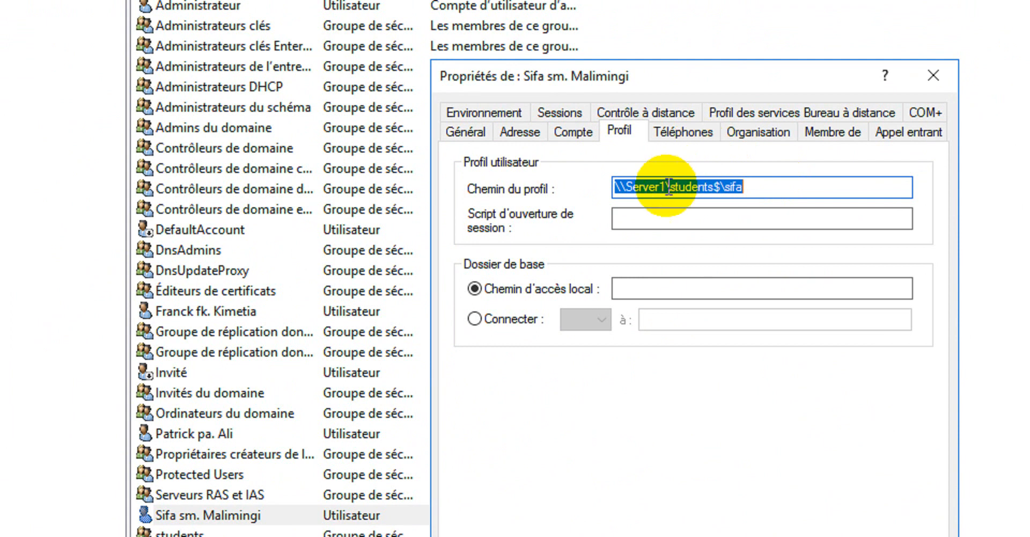
{"action": "left_click", "coordinate": [789, 192]}
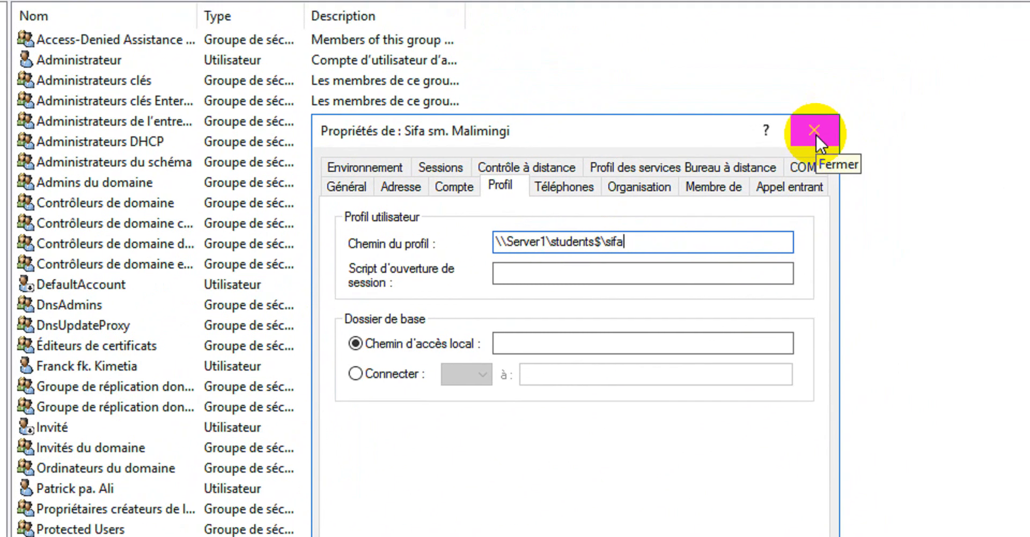
{"action": "left_click", "coordinate": [815, 131]}
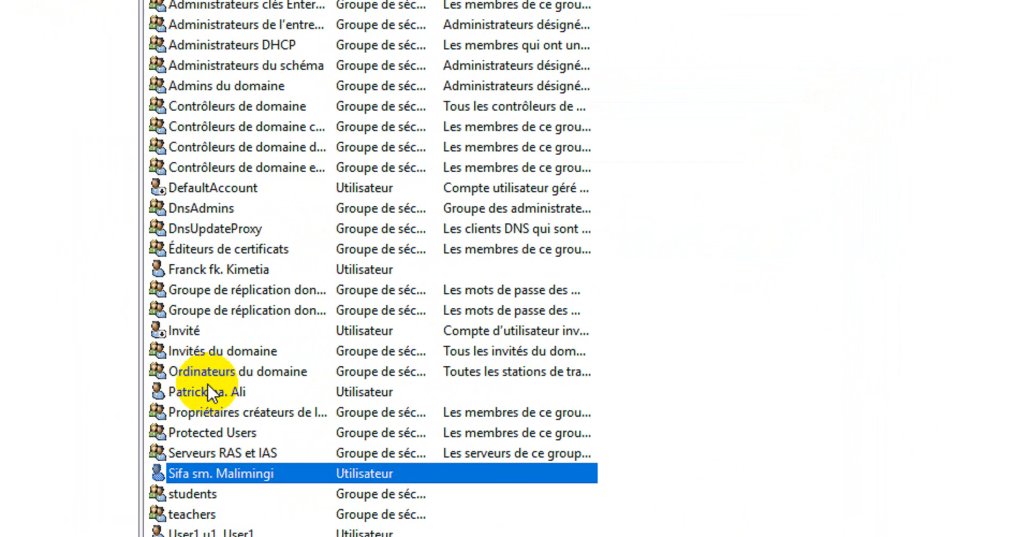
{"action": "left_click", "coordinate": [212, 395]}
{"action": "right_click", "coordinate": [213, 393]}
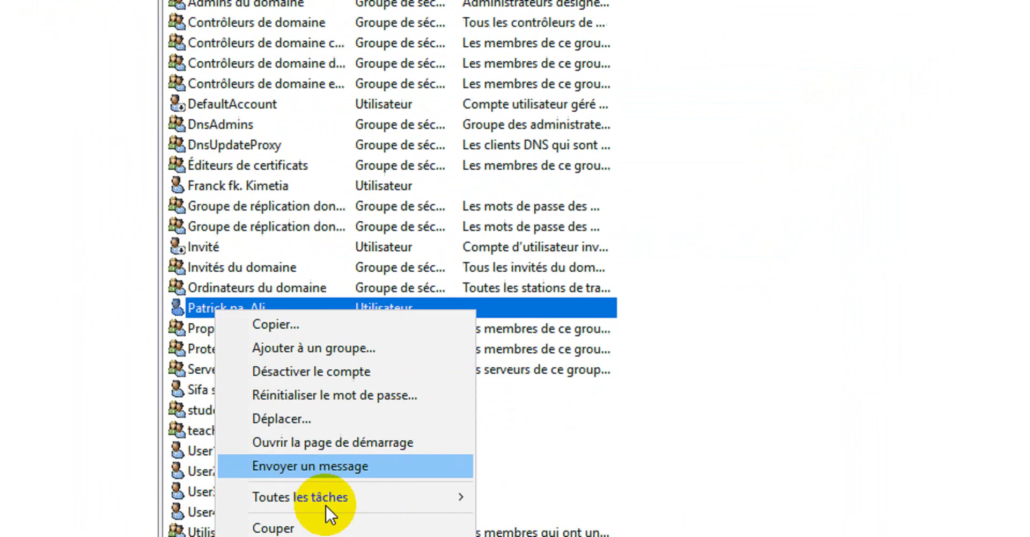
{"action": "left_click", "coordinate": [290, 506]}
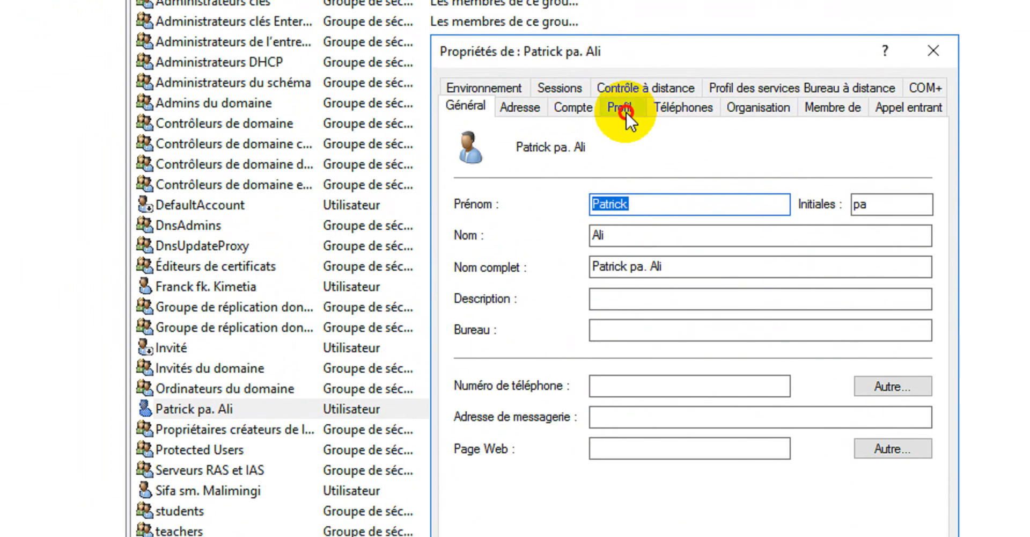
{"action": "left_click", "coordinate": [622, 57]}
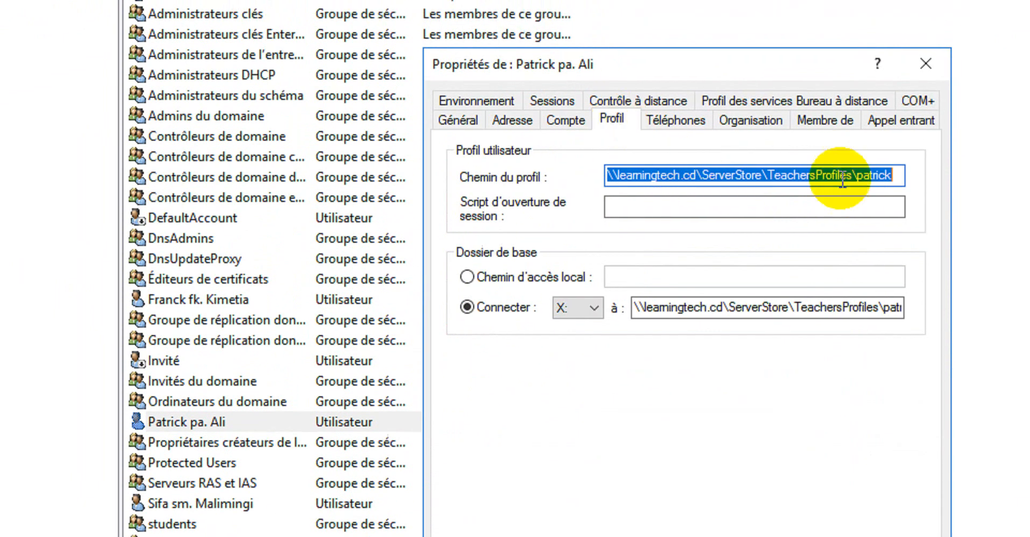
{"action": "left_click", "coordinate": [810, 181]}
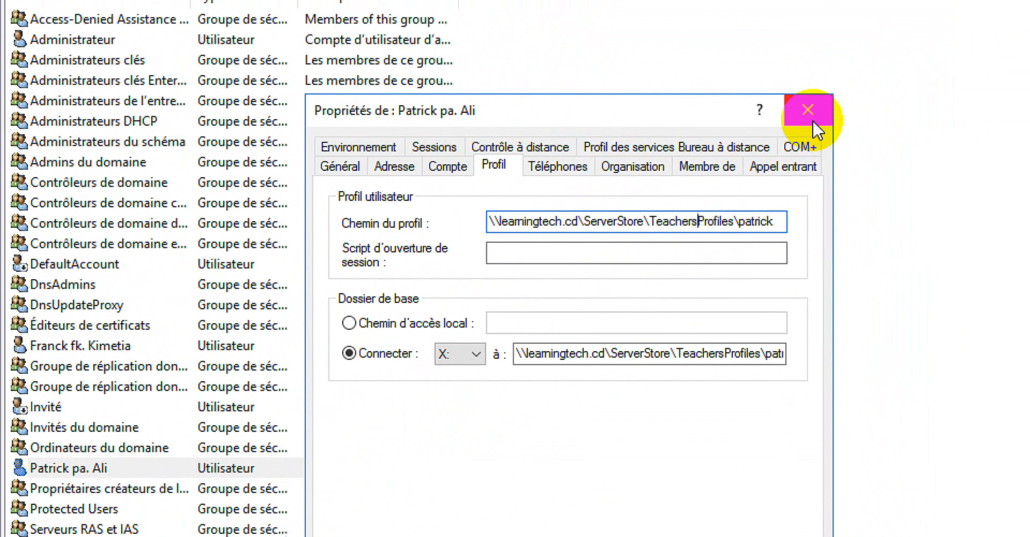
{"action": "left_click", "coordinate": [832, 71]}
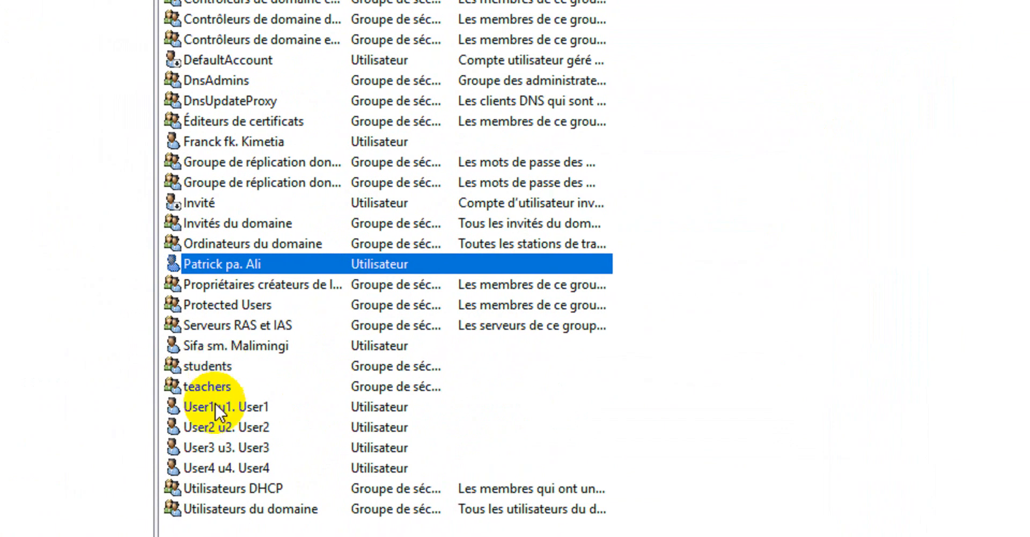
{"action": "right_click", "coordinate": [212, 406]}
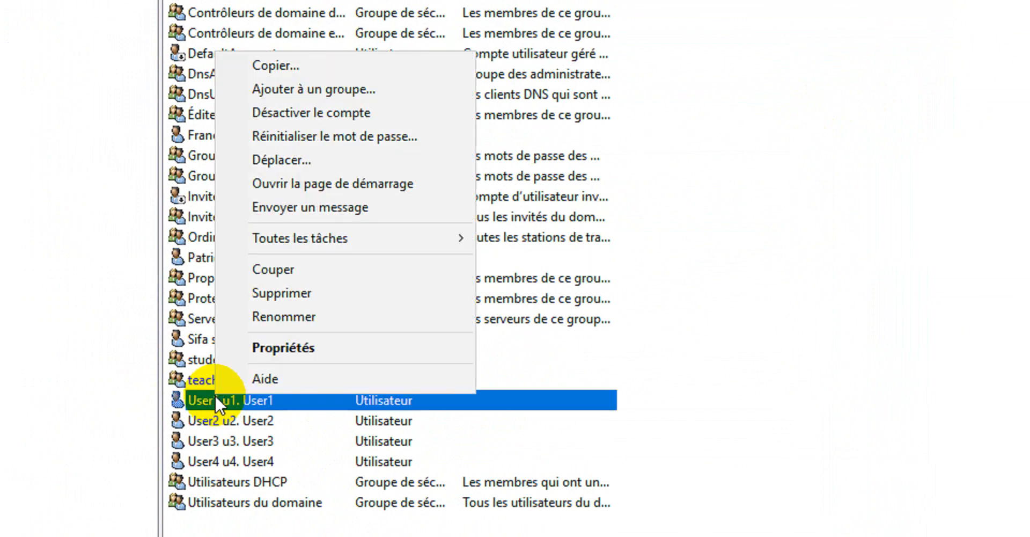
{"action": "left_click", "coordinate": [295, 350]}
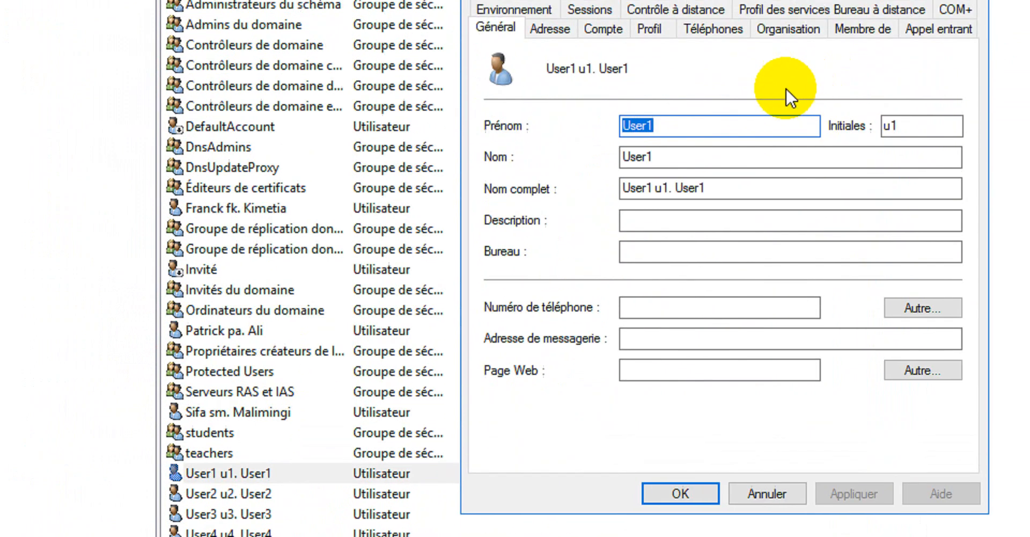
{"action": "left_click", "coordinate": [649, 31]}
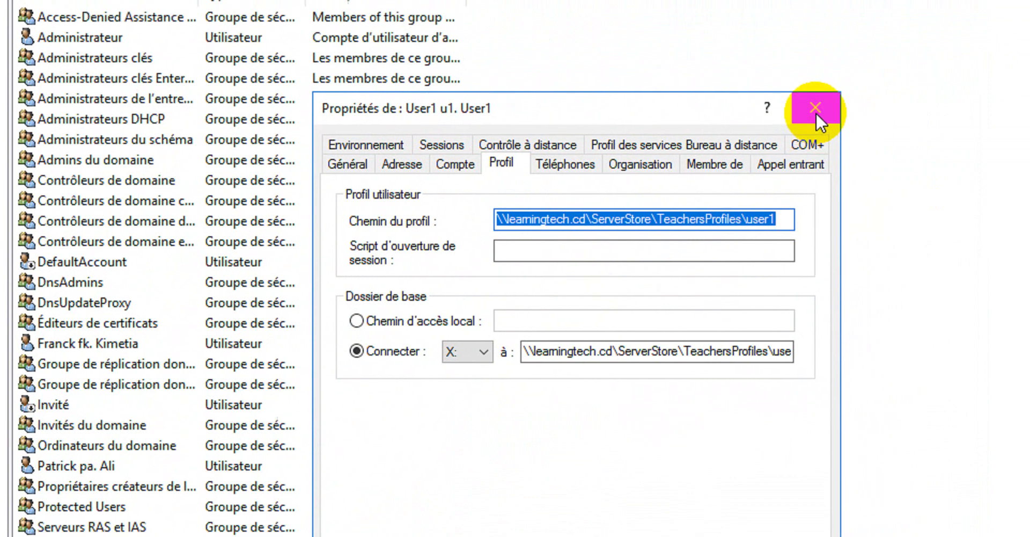
{"action": "left_click", "coordinate": [816, 112]}
{"action": "left_click", "coordinate": [214, 395]}
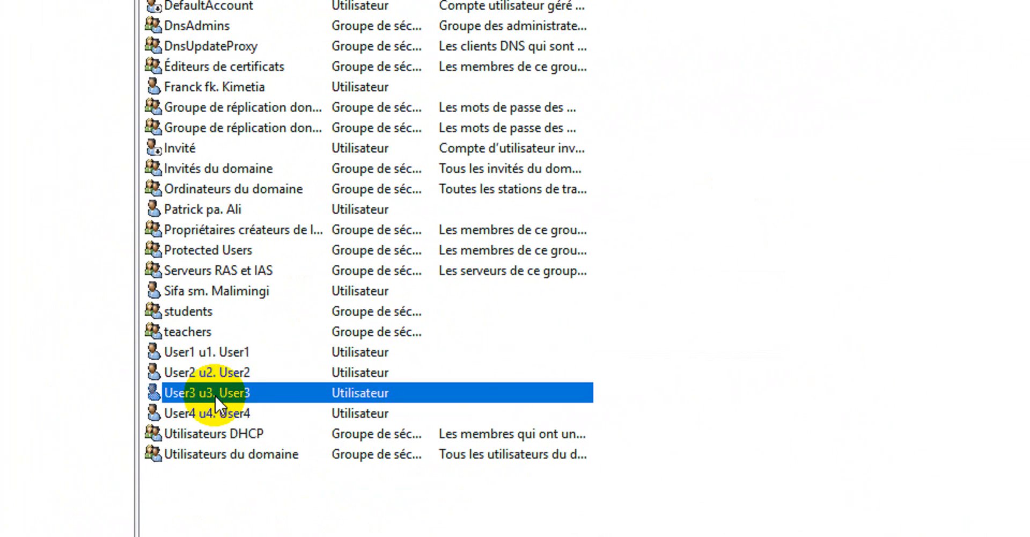
{"action": "right_click", "coordinate": [214, 395]}
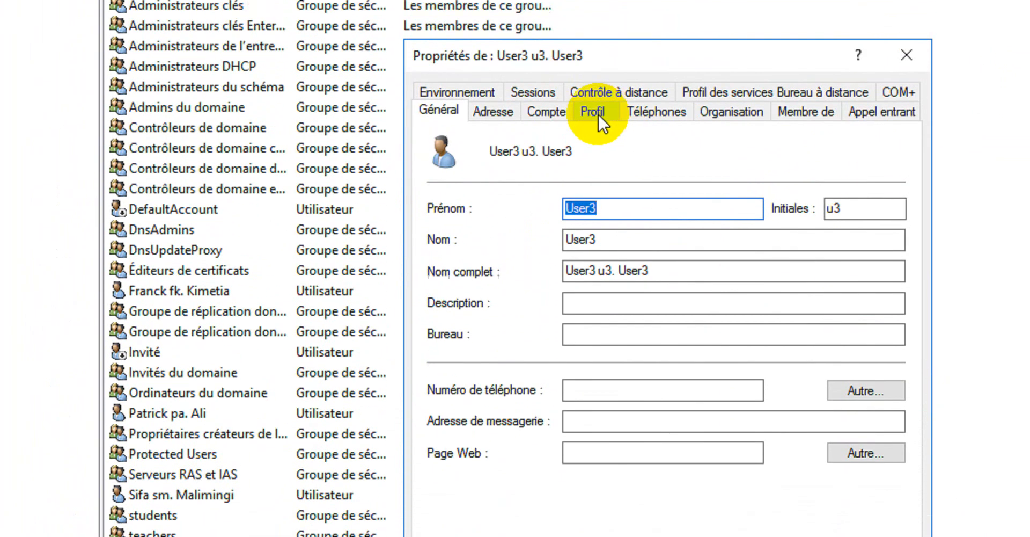
{"action": "left_click", "coordinate": [596, 110]}
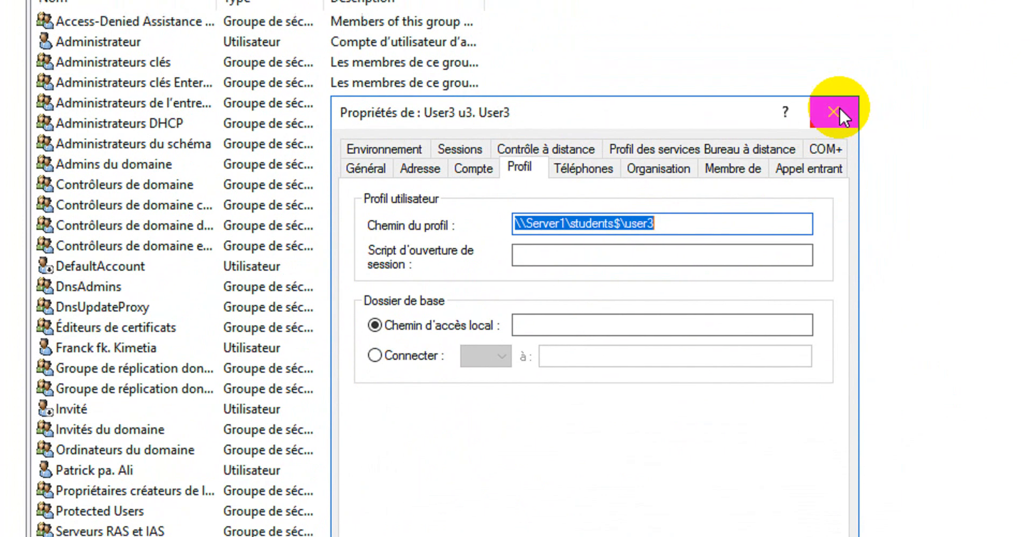
{"action": "left_click", "coordinate": [908, 66]}
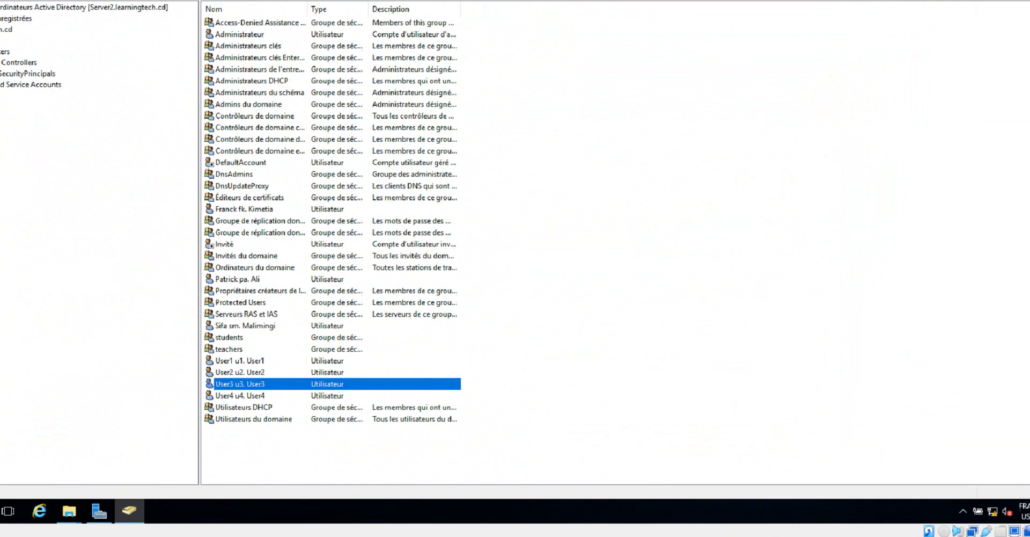
On Server1, check another student account's profile path, still pointing to Server1's students$ share
{"action": "mouse_move", "coordinate": [655, 535]}
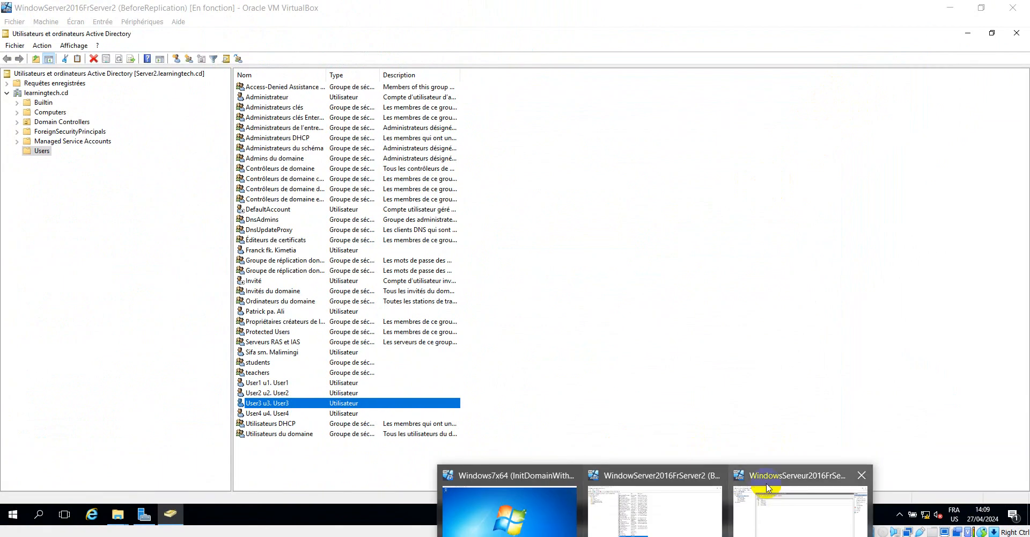
{"action": "left_click", "coordinate": [804, 492]}
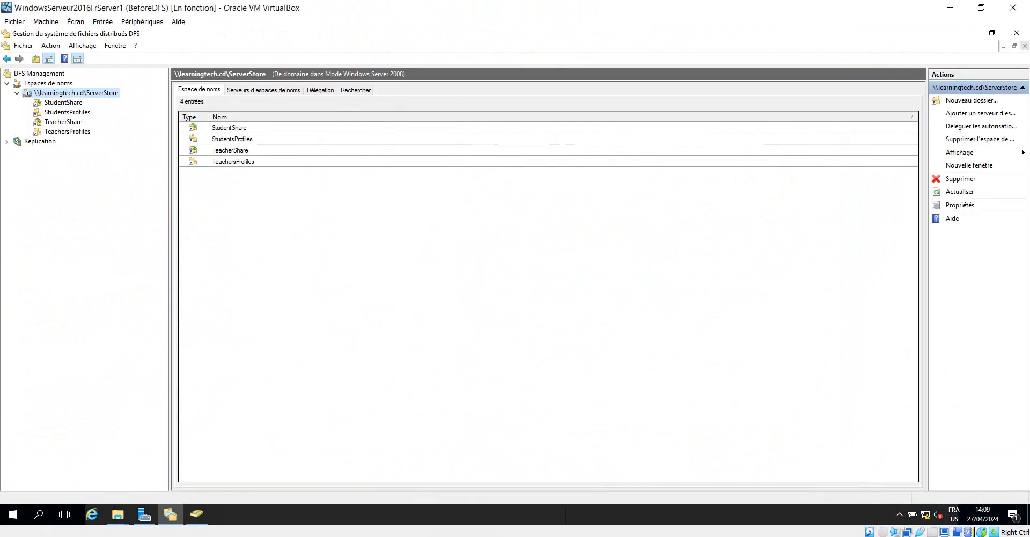
{"action": "left_click", "coordinate": [195, 516]}
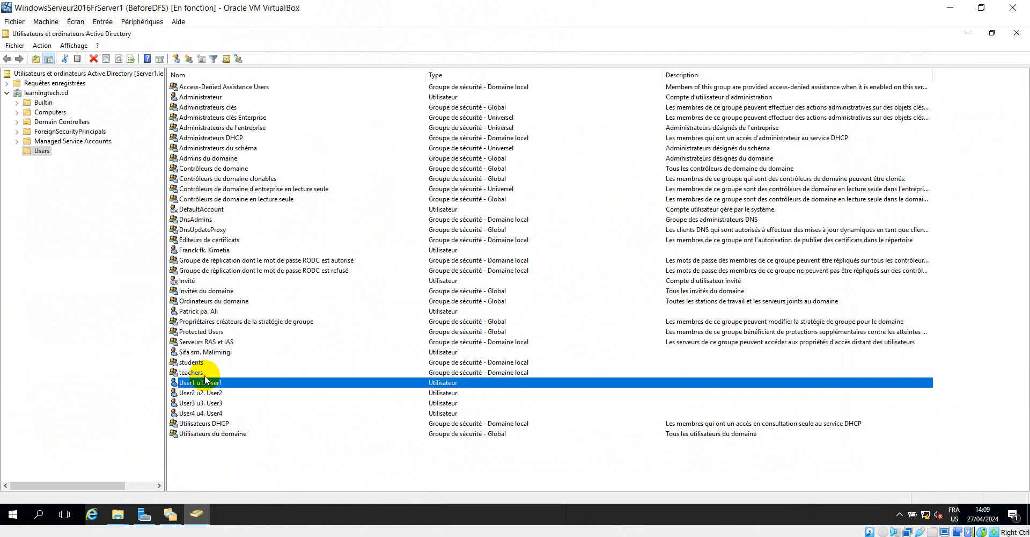
{"action": "right_click", "coordinate": [194, 353]}
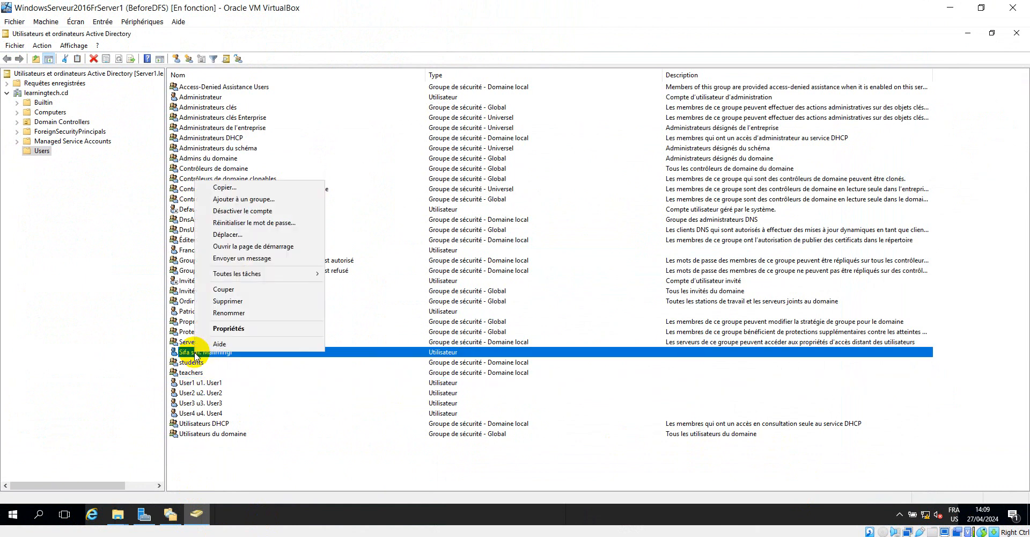
{"action": "left_click", "coordinate": [247, 327]}
{"action": "left_click", "coordinate": [478, 179]}
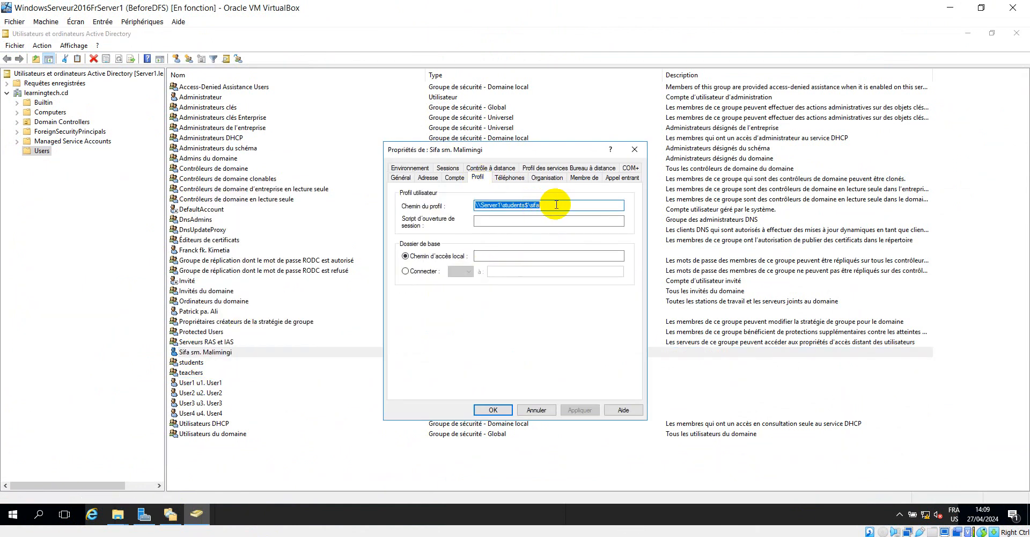
{"action": "left_click", "coordinate": [635, 149]}
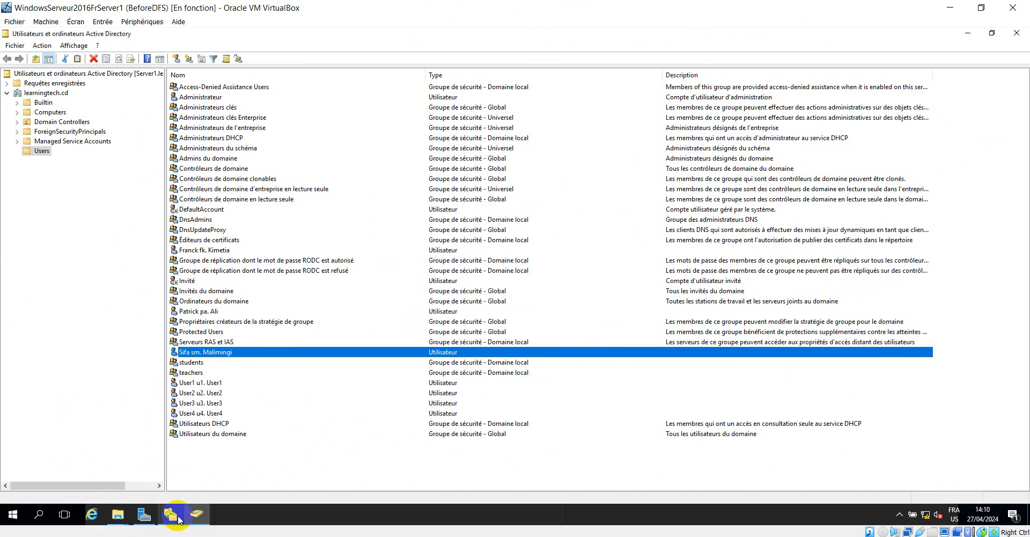
Open \\learningtech.cd\ServerStore\StudentsProfiles via Run, confirm it is empty, and minimize Explorer
{"action": "key", "text": "super+r"}
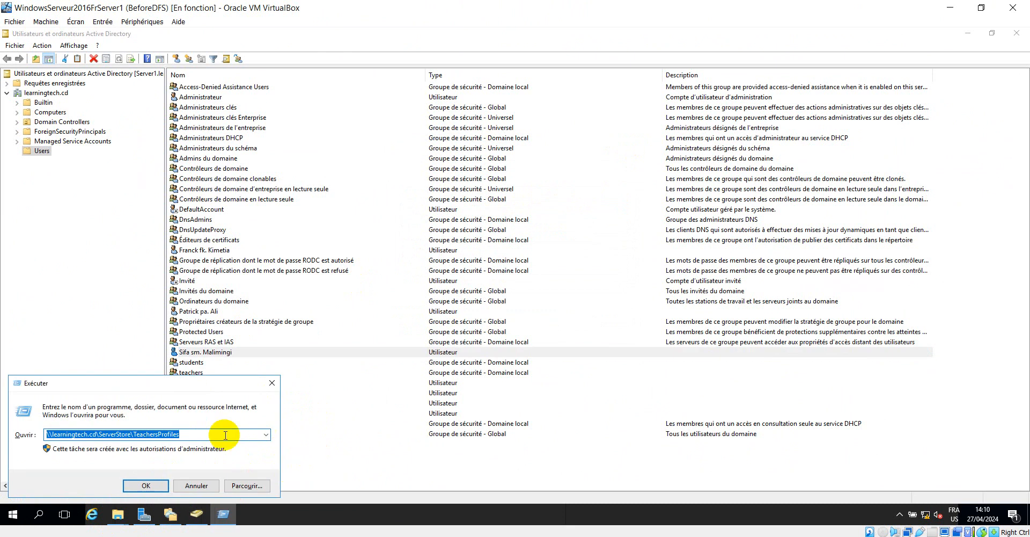
{"action": "left_click", "coordinate": [196, 438]}
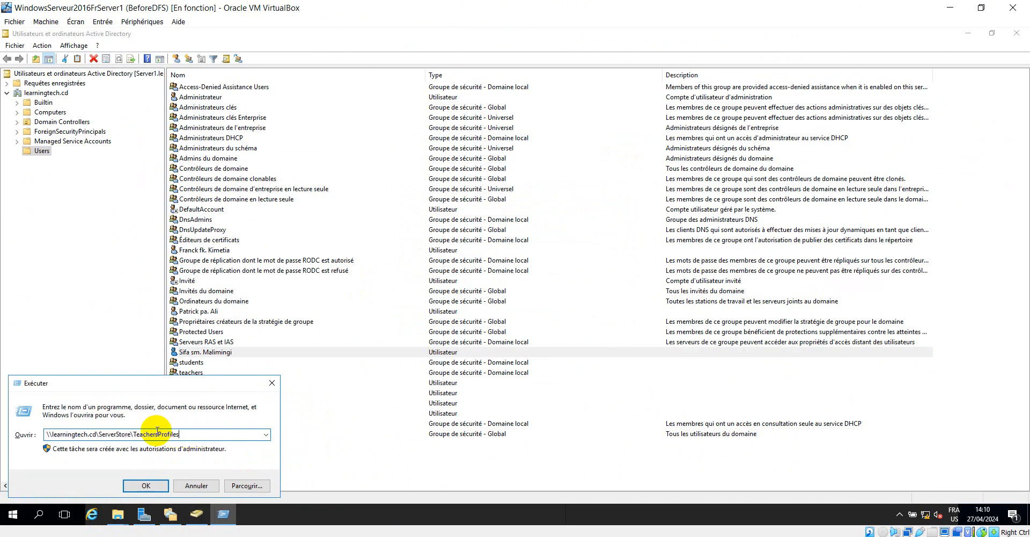
{"action": "left_click_drag", "start_coordinate": [157, 431], "coordinate": [132, 431]}
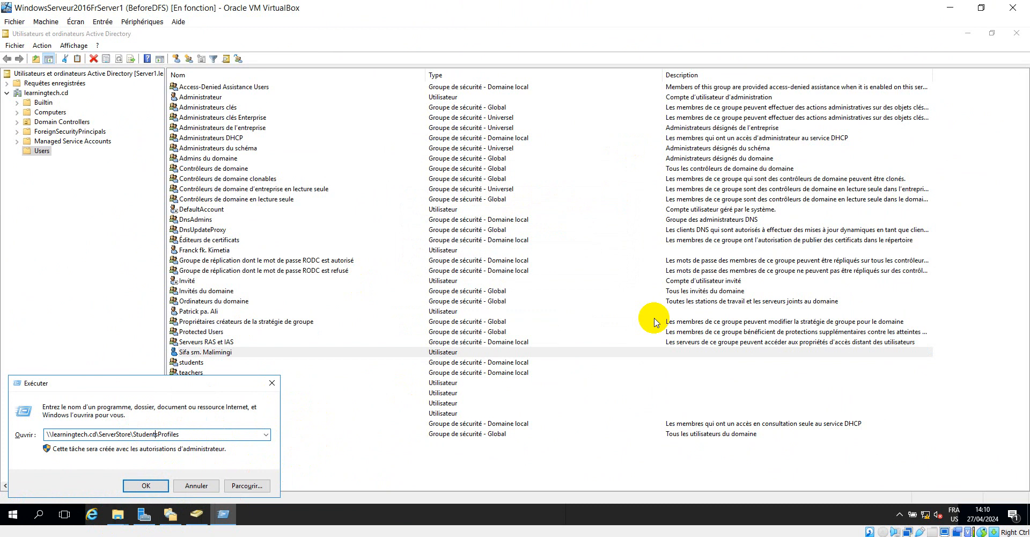
{"action": "key", "text": "Return"}
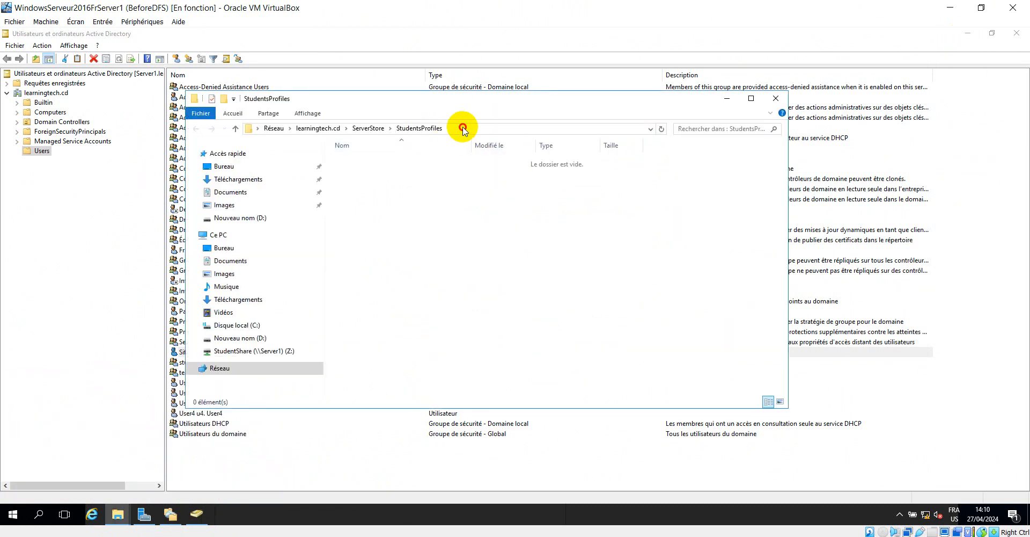
{"action": "left_click", "coordinate": [463, 128]}
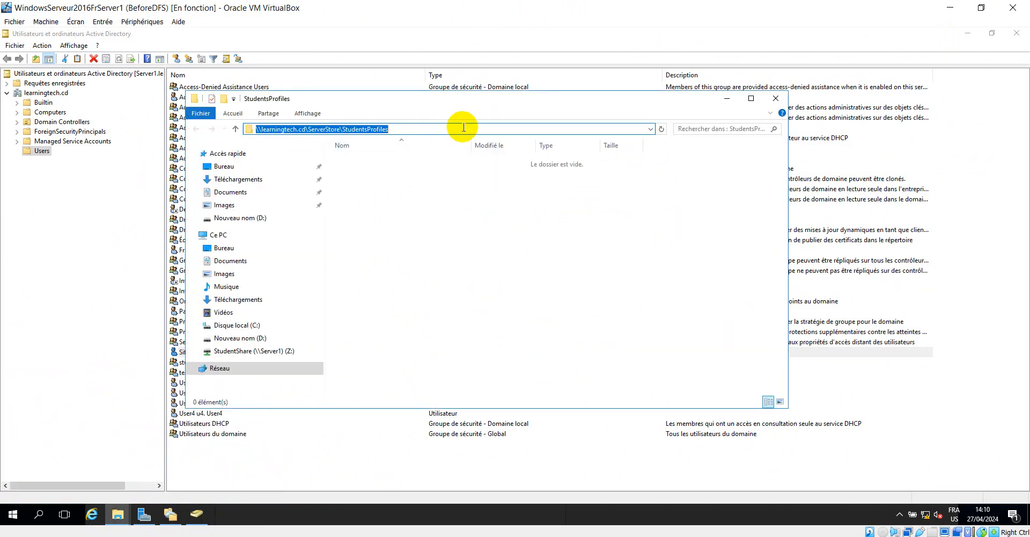
{"action": "left_click", "coordinate": [728, 98]}
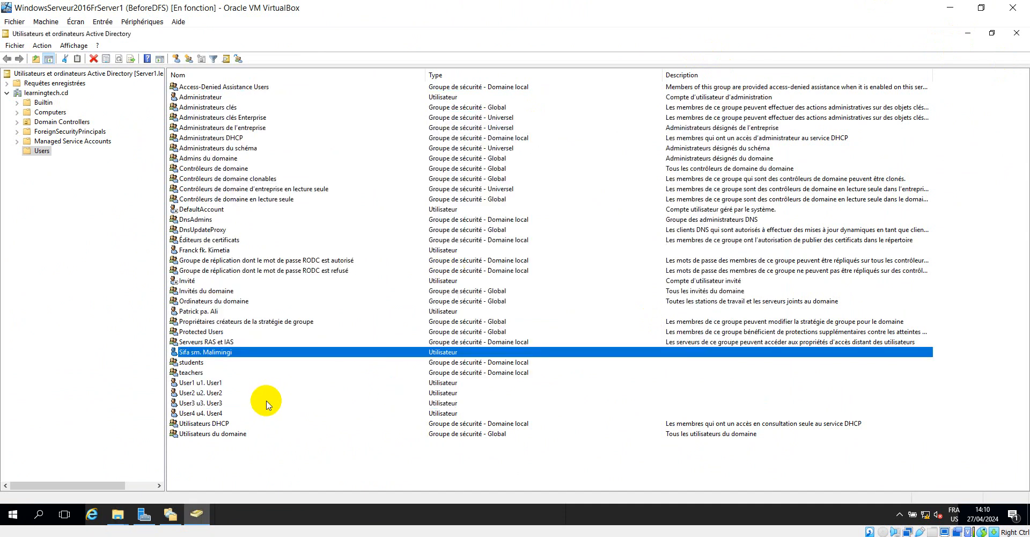
Set the student user, User3 and User4's profile path to \\learningtech.cd\ServerStore\StudentsProfiles\%username%
{"action": "left_click", "coordinate": [204, 404], "text": "ctrl"}
{"action": "left_click", "coordinate": [203, 414], "text": "ctrl"}
{"action": "right_click", "coordinate": [204, 413]}
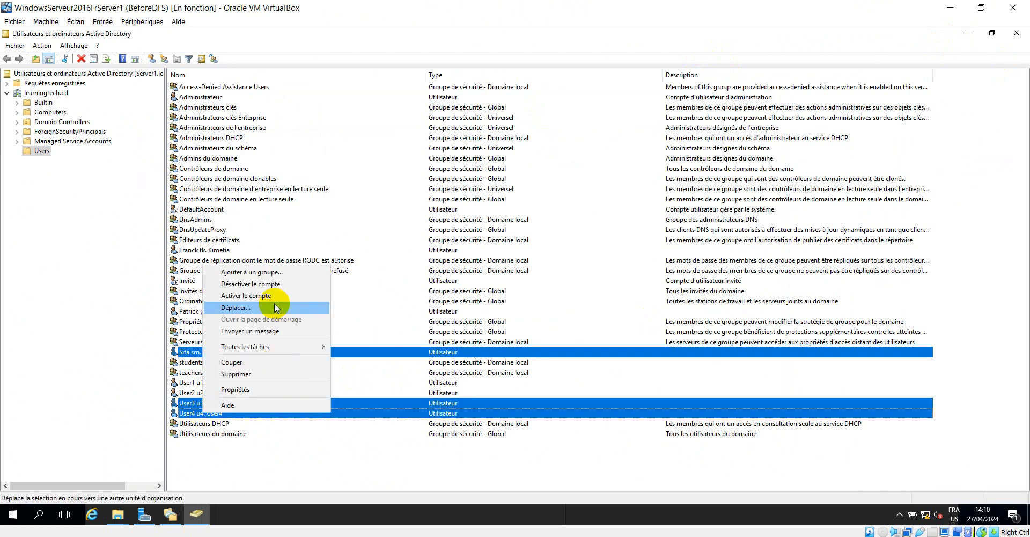
{"action": "left_click", "coordinate": [248, 389]}
{"action": "left_click", "coordinate": [475, 167]}
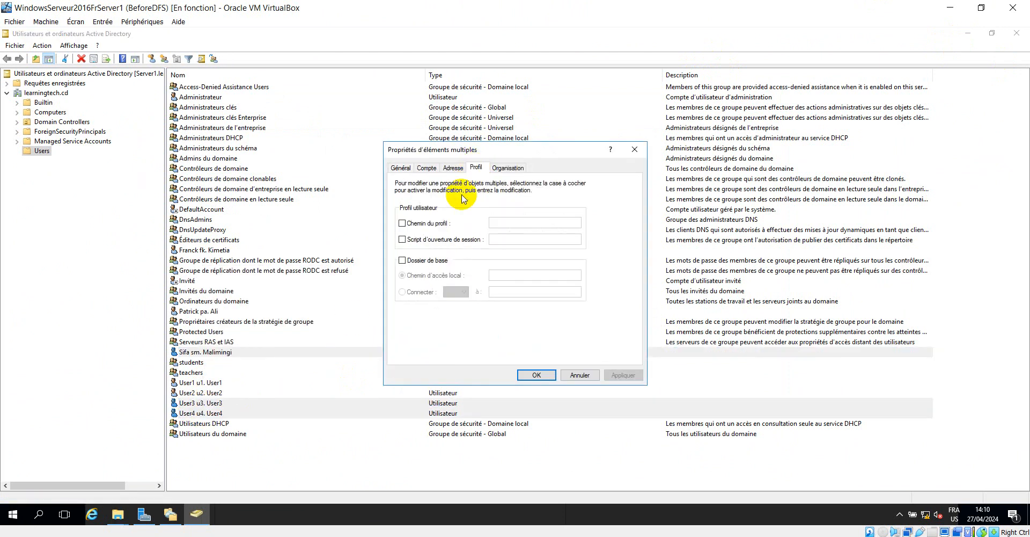
{"action": "left_click", "coordinate": [402, 223]}
{"action": "left_click", "coordinate": [504, 224]}
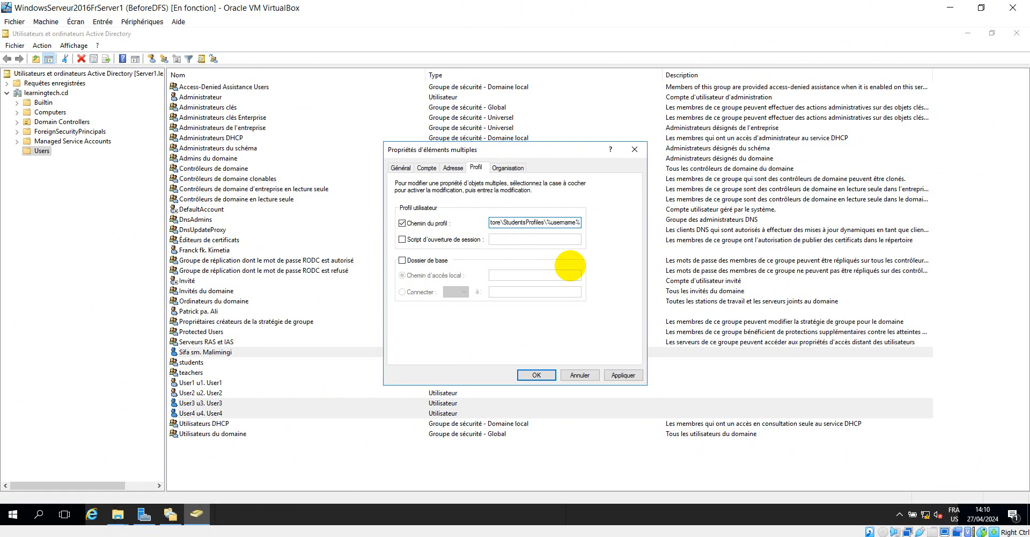
Map their home folder to drive U: and apply the changes
{"action": "left_click", "coordinate": [428, 260]}
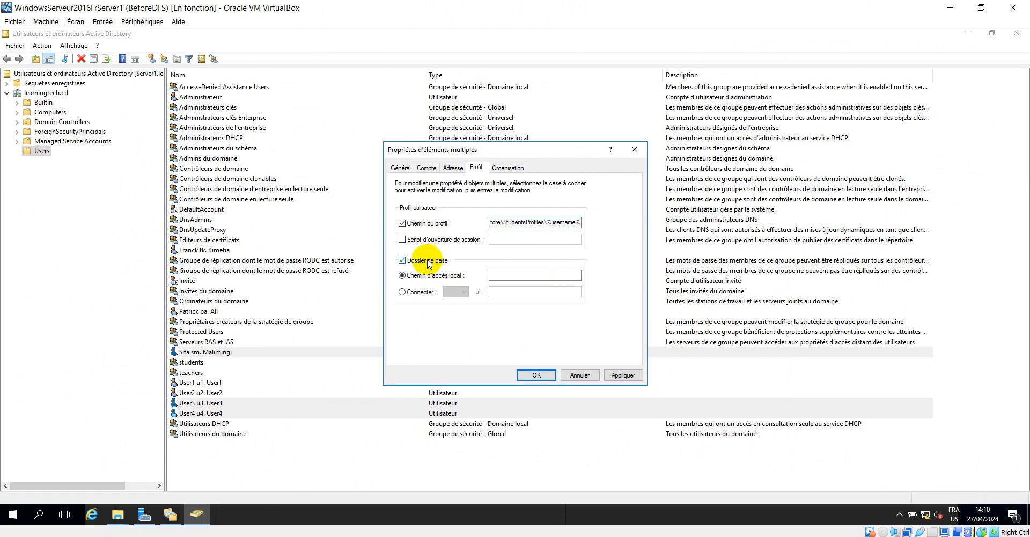
{"action": "left_click", "coordinate": [419, 293]}
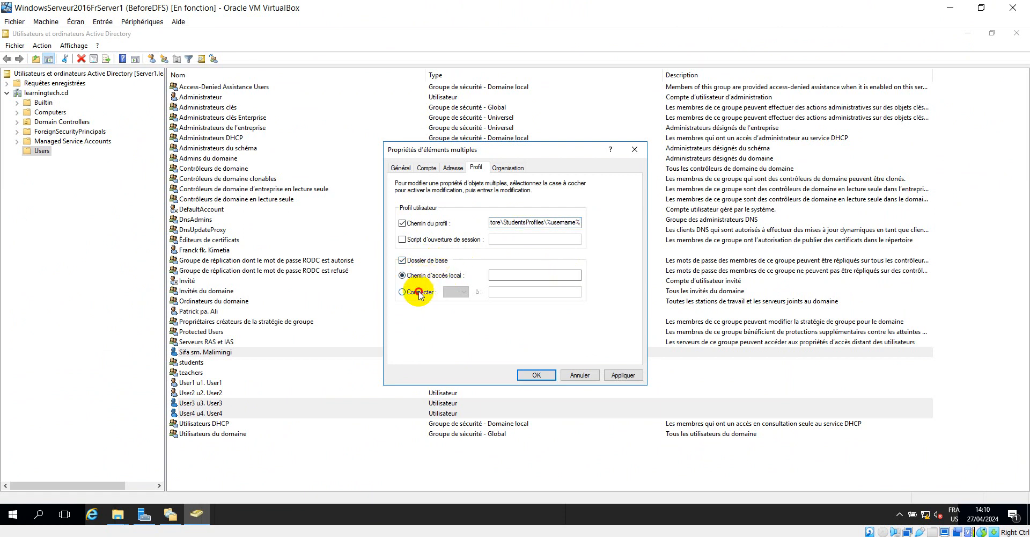
{"action": "left_click", "coordinate": [461, 291]}
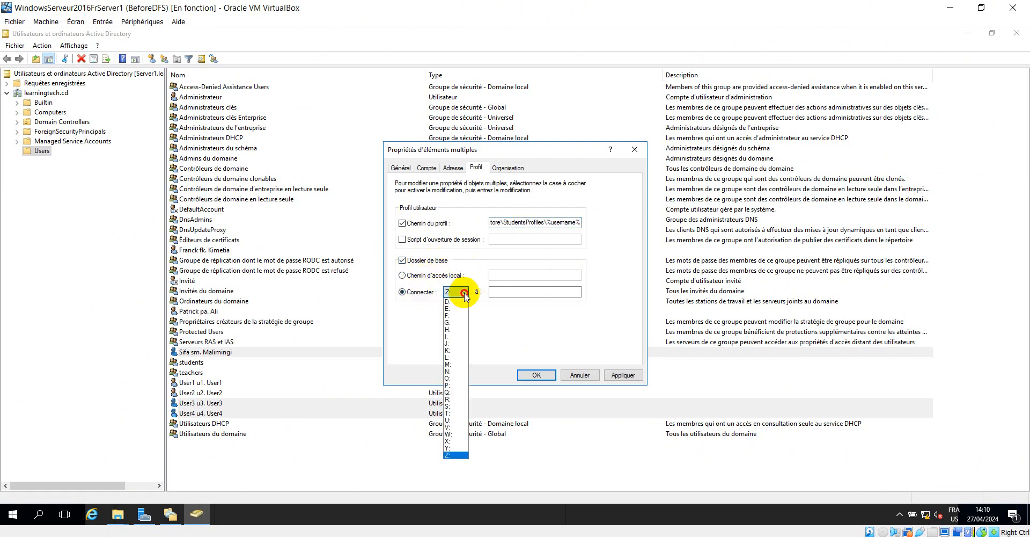
{"action": "left_click", "coordinate": [454, 420]}
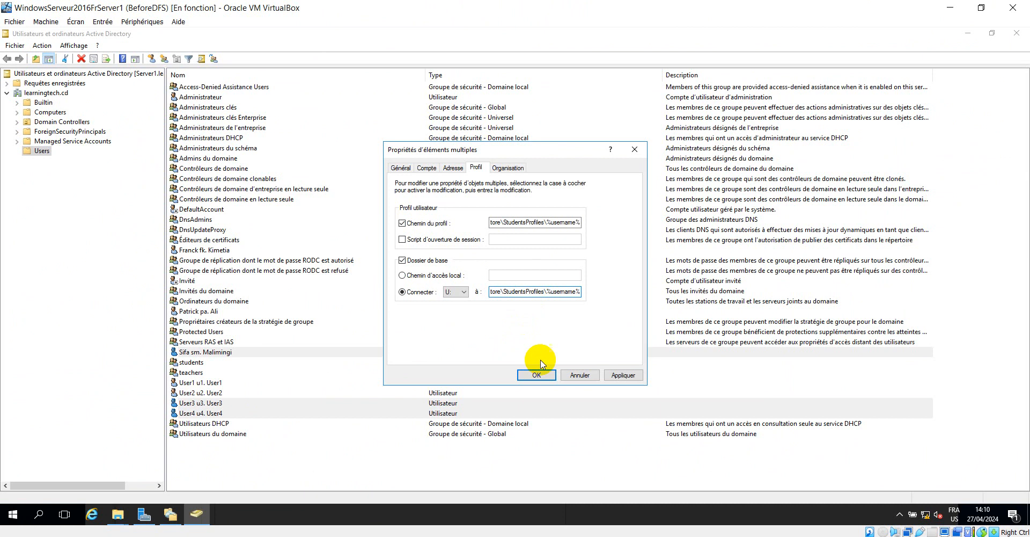
{"action": "left_click", "coordinate": [625, 374]}
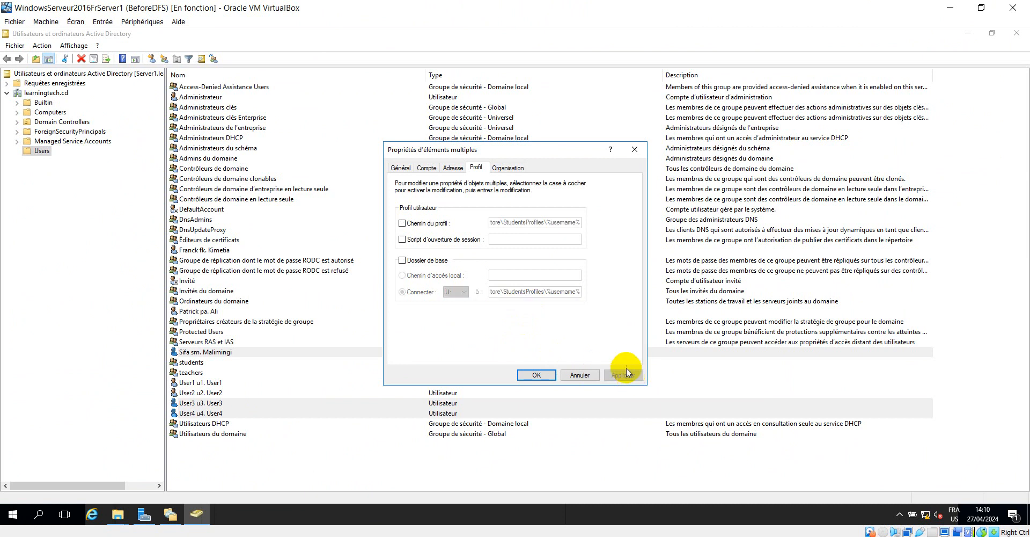
{"action": "left_click", "coordinate": [537, 375]}
{"action": "left_click", "coordinate": [327, 372]}
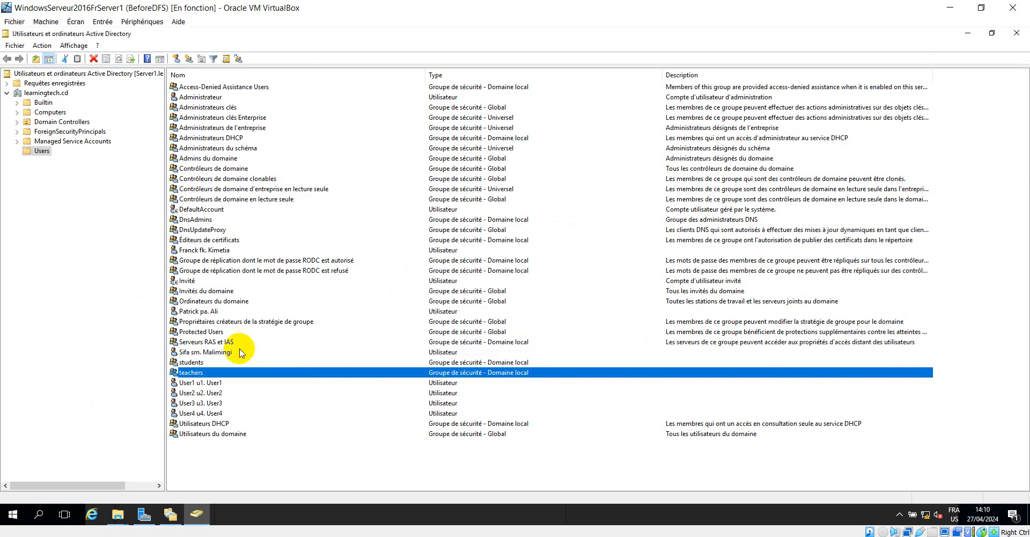
Verify the student's profile path now resolves to StudentsProfiles\<username> on Server1
{"action": "left_click", "coordinate": [224, 352]}
{"action": "right_click", "coordinate": [224, 352]}
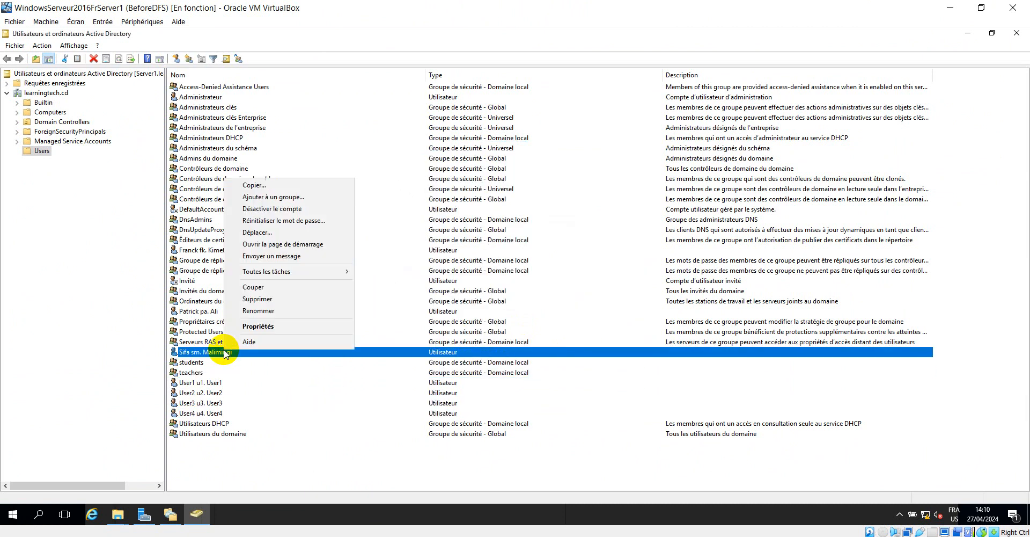
{"action": "left_click", "coordinate": [264, 322]}
{"action": "left_click", "coordinate": [477, 177]}
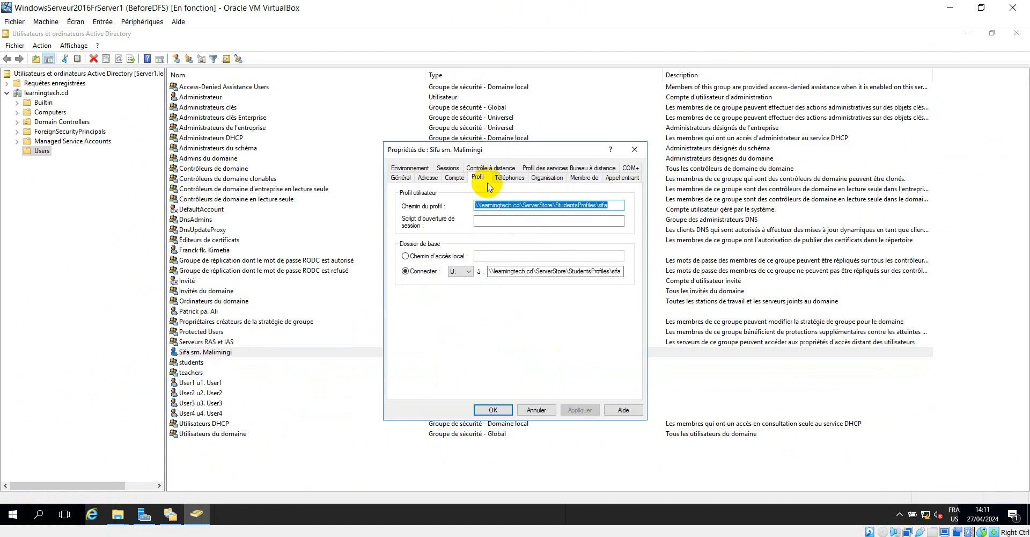
{"action": "left_click", "coordinate": [612, 208]}
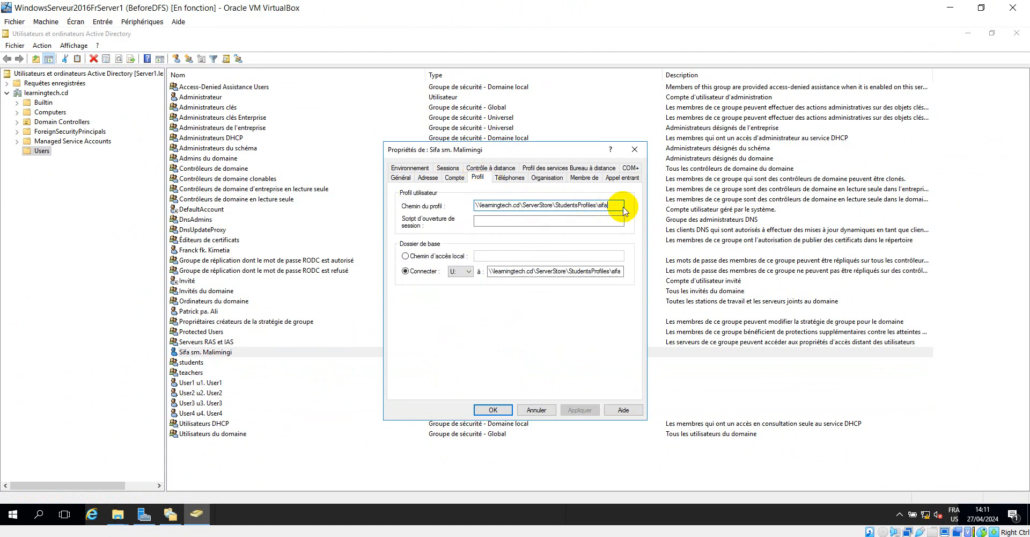
{"action": "left_click", "coordinate": [635, 149]}
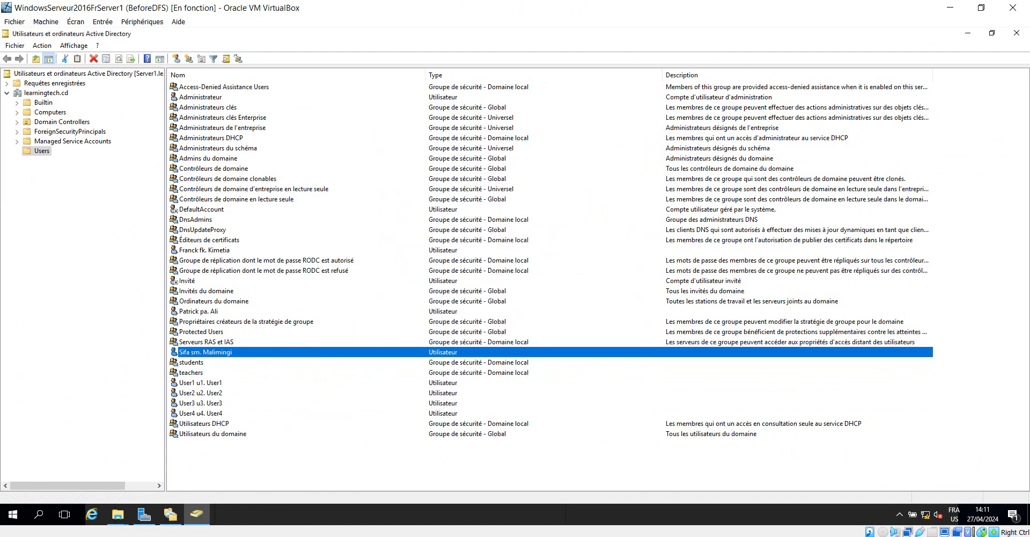
On Server2, refresh the users and confirm the student's replicated profile path, then return to Server1
{"action": "left_click", "coordinate": [655, 536]}
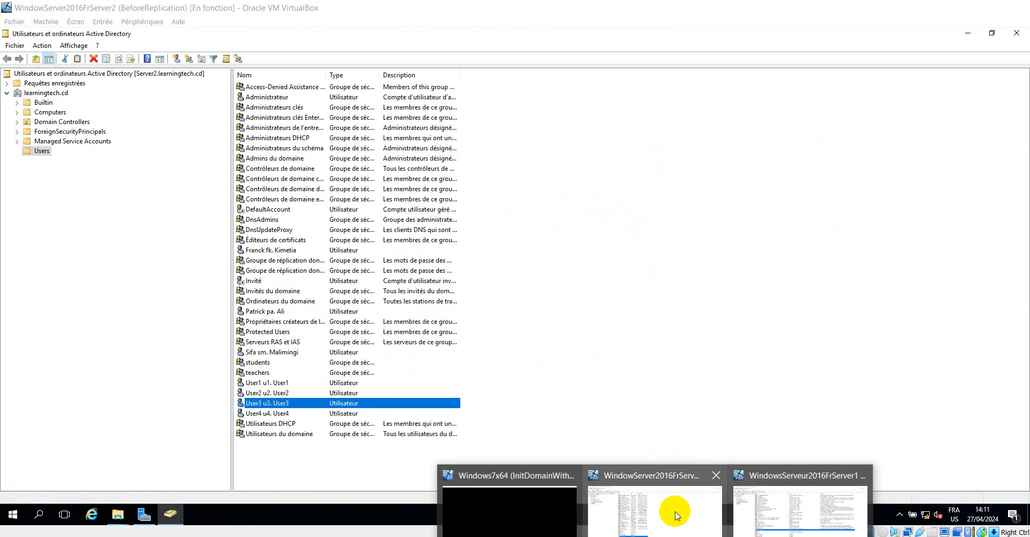
{"action": "left_click", "coordinate": [676, 513]}
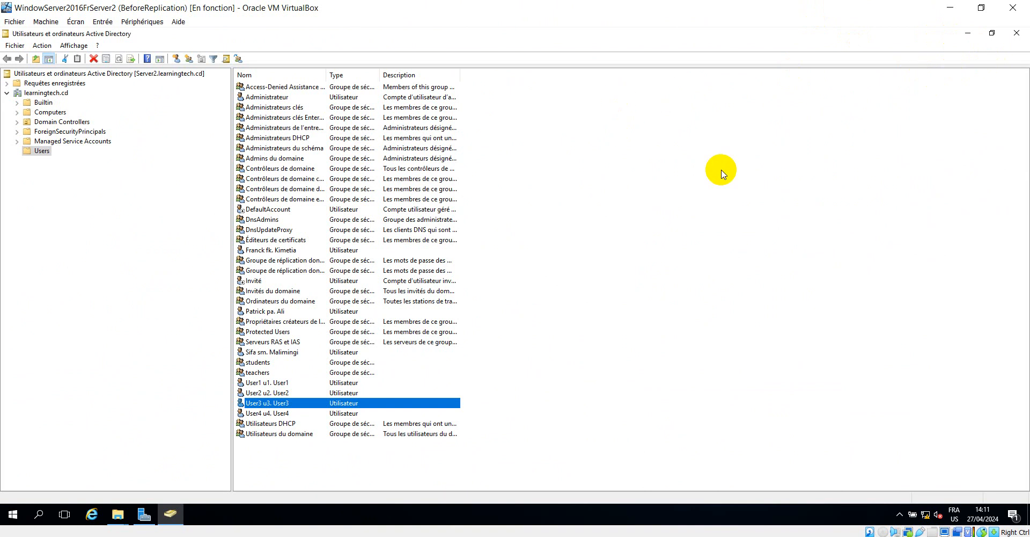
{"action": "right_click", "coordinate": [722, 173]}
{"action": "left_click", "coordinate": [773, 233]}
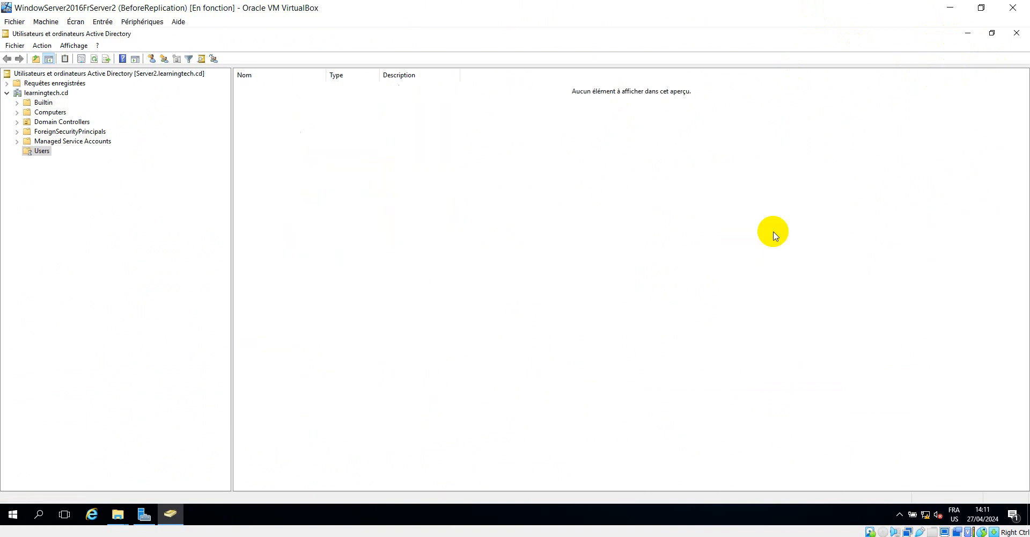
{"action": "right_click", "coordinate": [265, 353]}
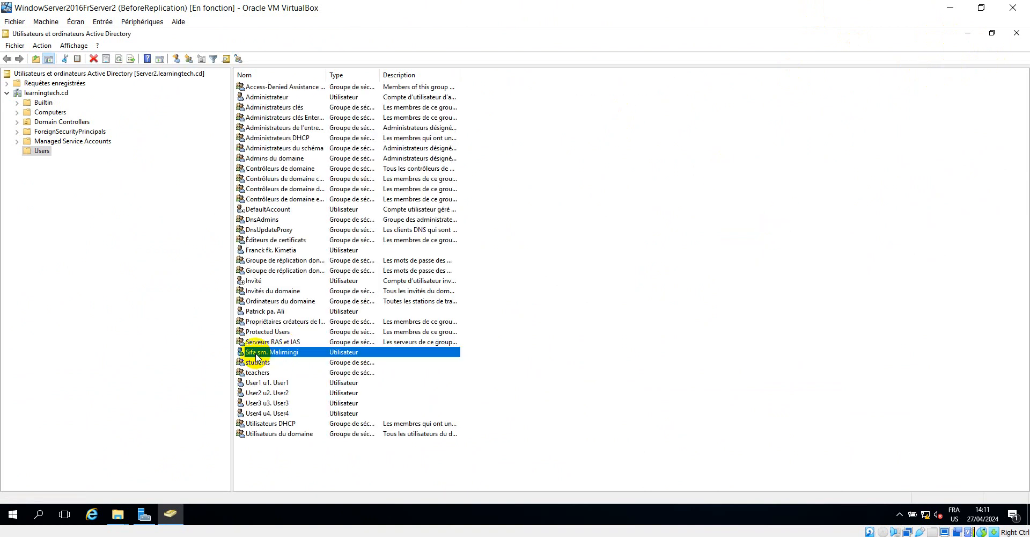
{"action": "left_click", "coordinate": [301, 330]}
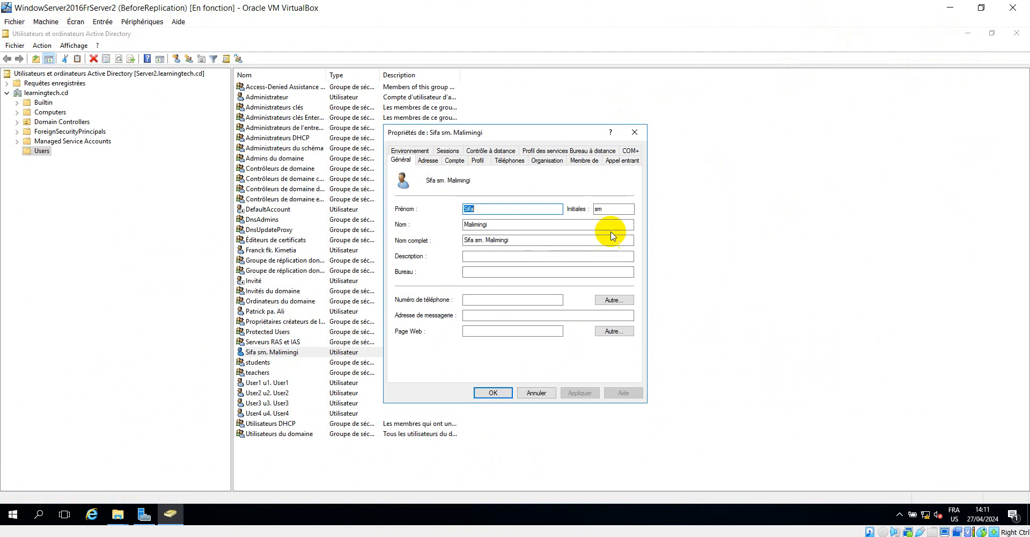
{"action": "left_click", "coordinate": [477, 160]}
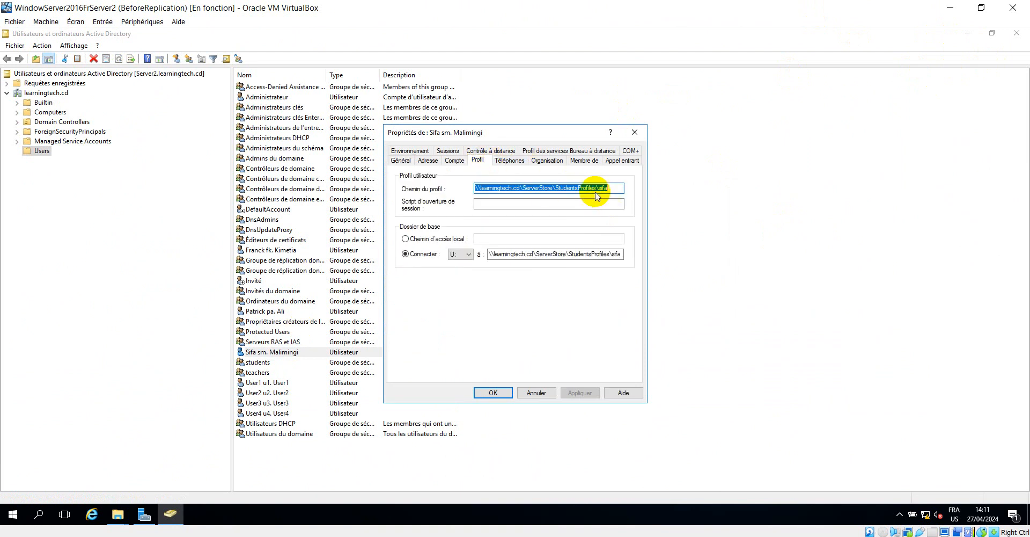
{"action": "left_click", "coordinate": [635, 133]}
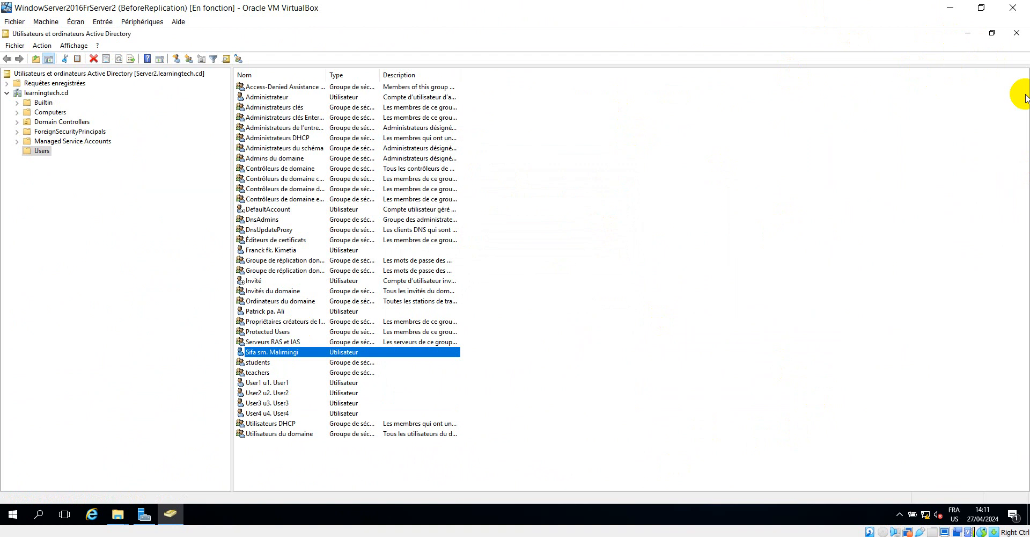
{"action": "left_click", "coordinate": [1016, 33]}
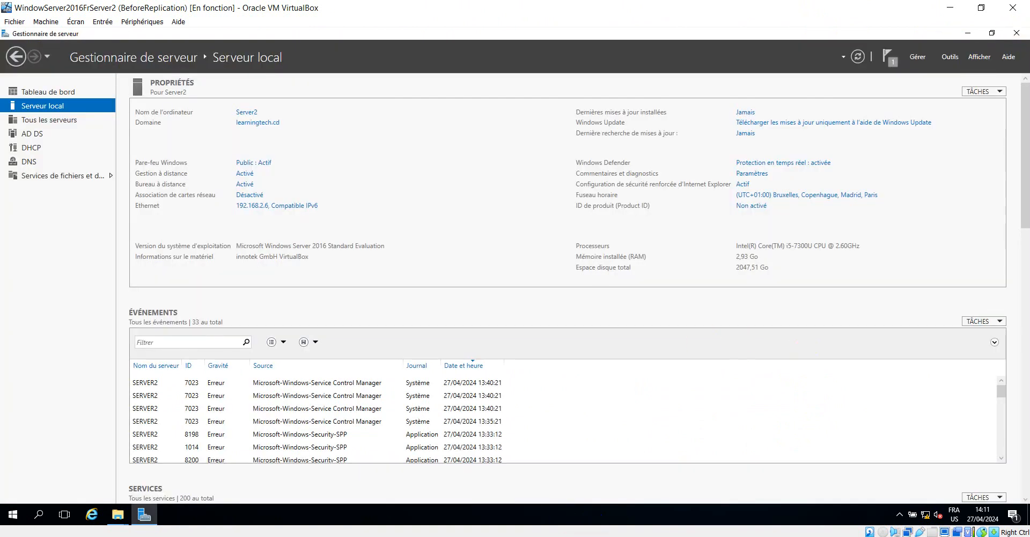
{"action": "left_click", "coordinate": [655, 536]}
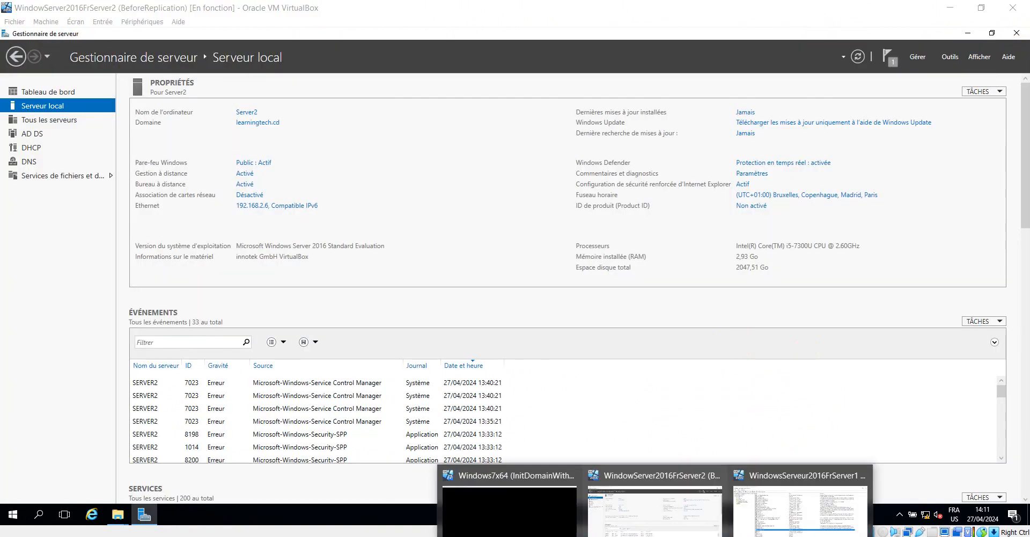
{"action": "left_click", "coordinate": [800, 507]}
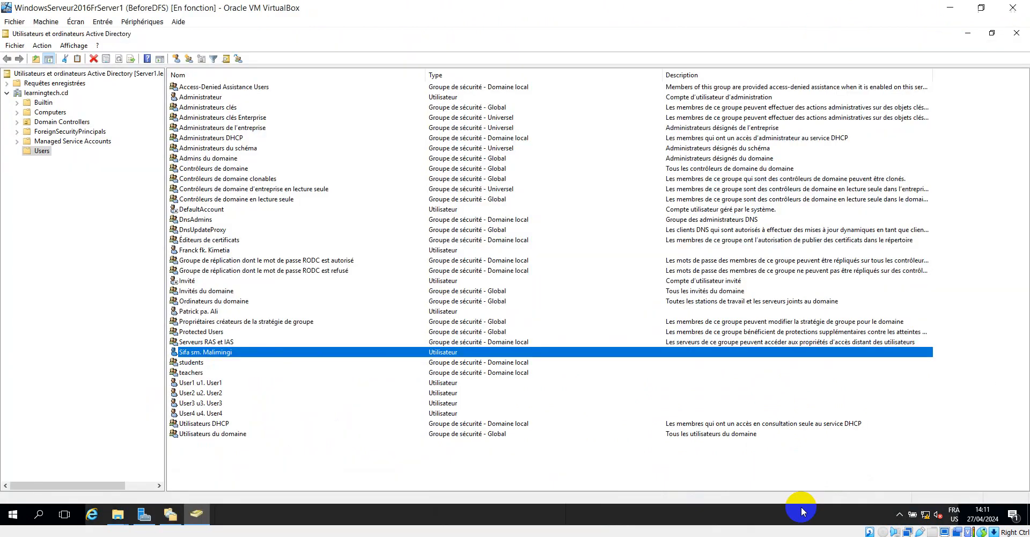
Close ADUC and start adding a folder target to the StudentsProfiles namespace folder
{"action": "left_click", "coordinate": [1017, 33]}
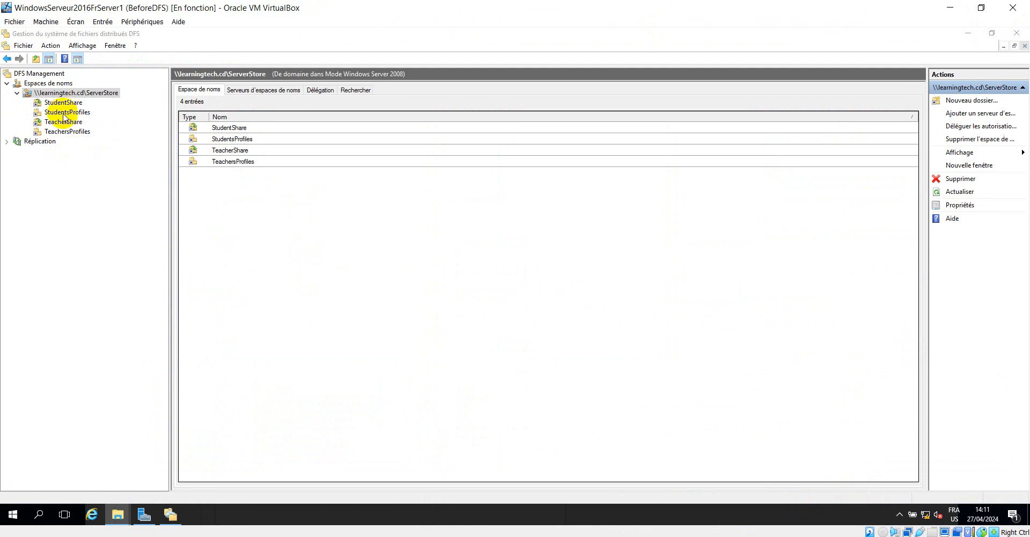
{"action": "left_click", "coordinate": [77, 114]}
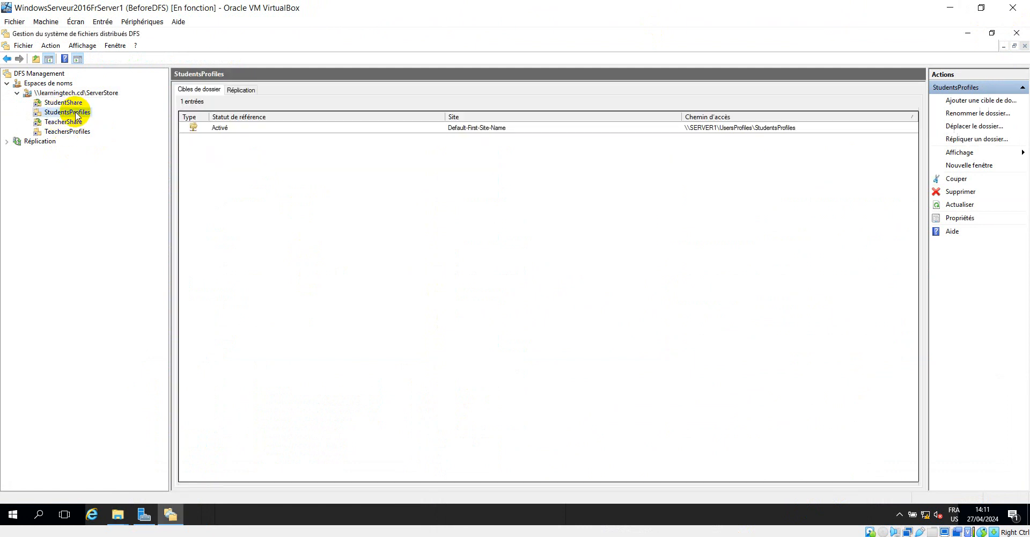
{"action": "right_click", "coordinate": [77, 115]}
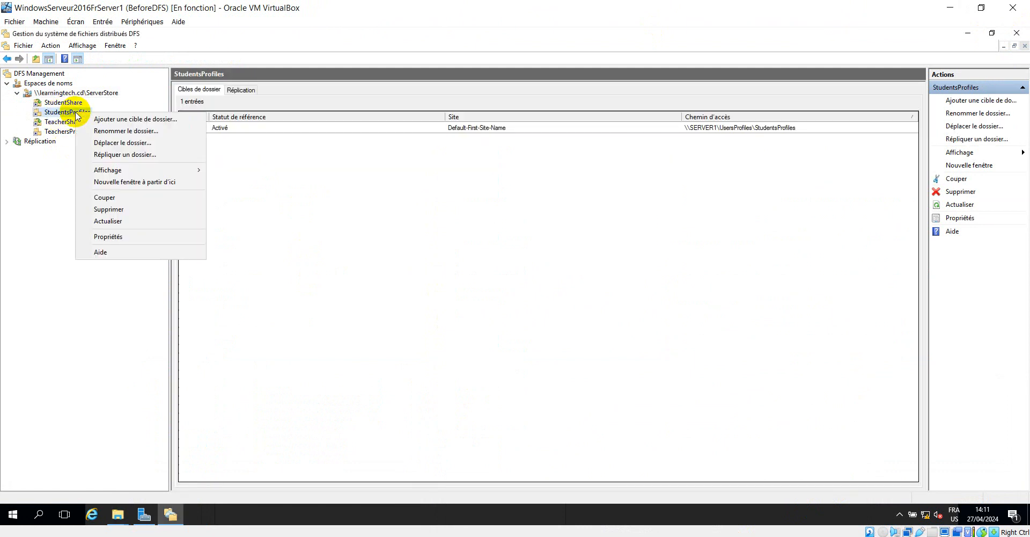
{"action": "left_click", "coordinate": [146, 118]}
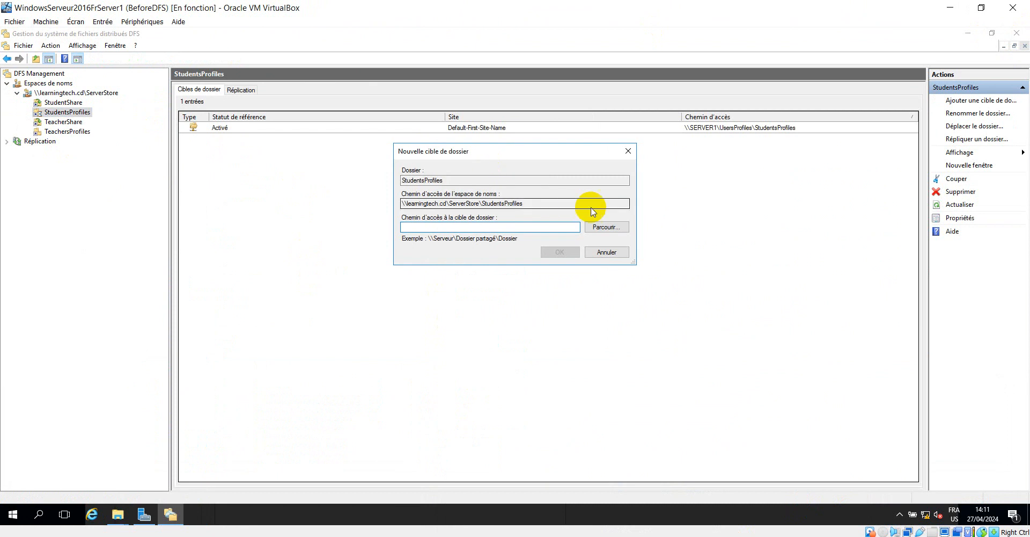
Choose \\SERVER2\UsersProfiles\StudentsProfiles as the new target and agree to replication
{"action": "left_click", "coordinate": [613, 227]}
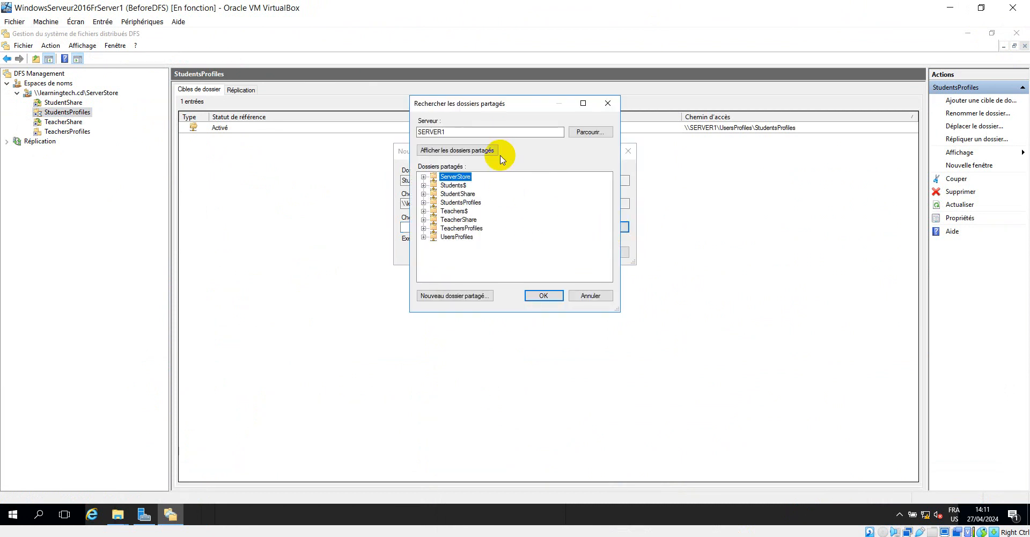
{"action": "left_click", "coordinate": [591, 132]}
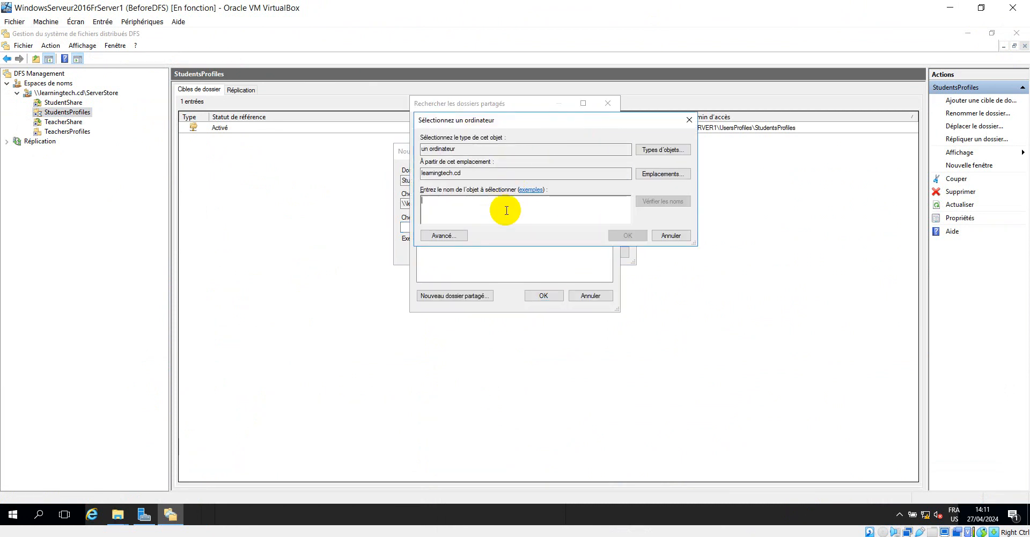
{"action": "type", "text": "server2"}
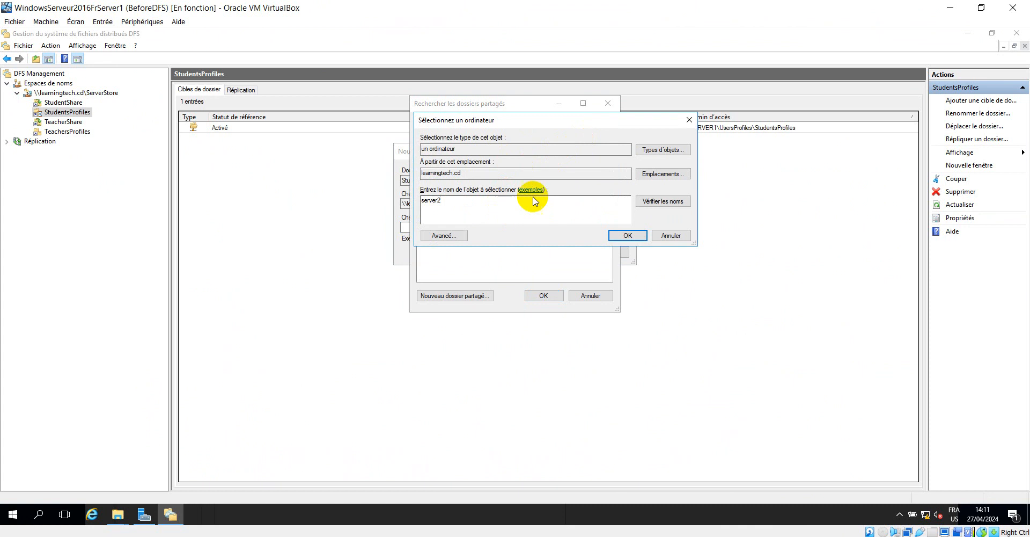
{"action": "left_click", "coordinate": [664, 203]}
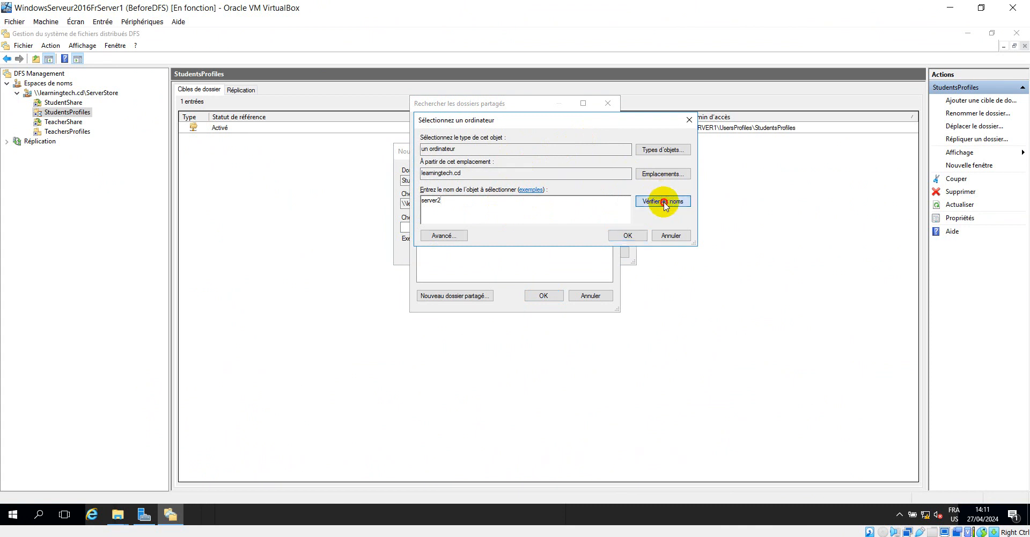
{"action": "left_click", "coordinate": [628, 235]}
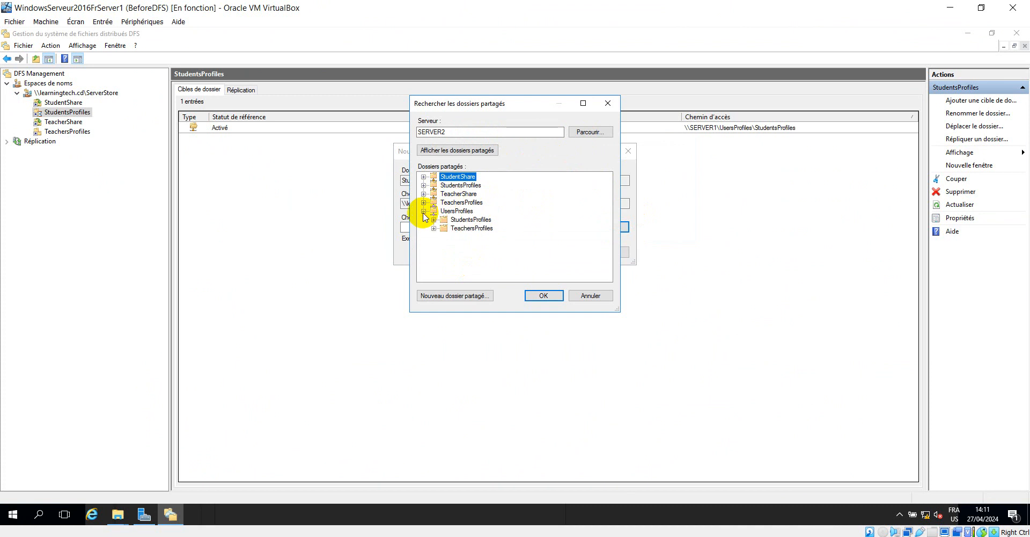
{"action": "left_click", "coordinate": [471, 219]}
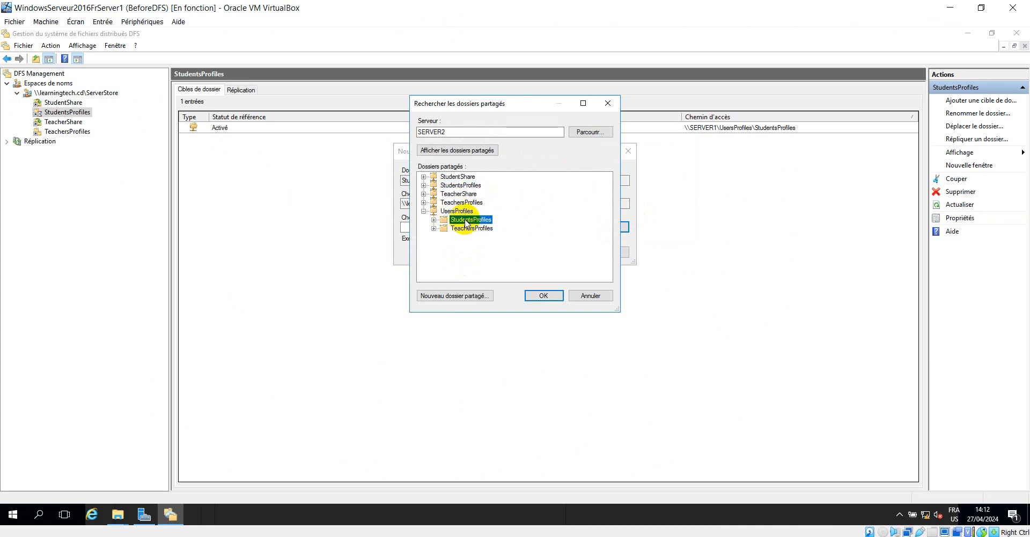
{"action": "left_click", "coordinate": [544, 296]}
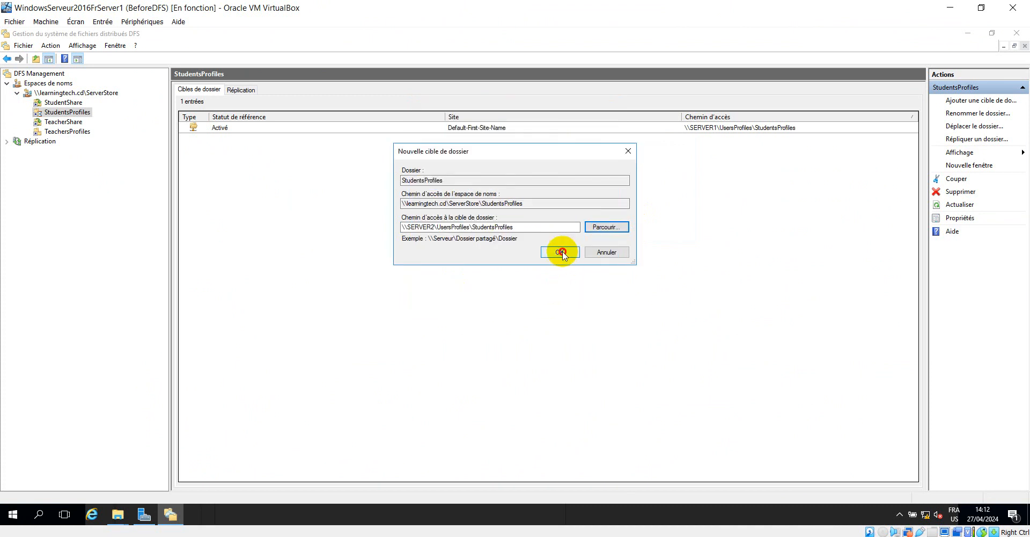
{"action": "left_click", "coordinate": [560, 252]}
{"action": "left_click", "coordinate": [561, 319]}
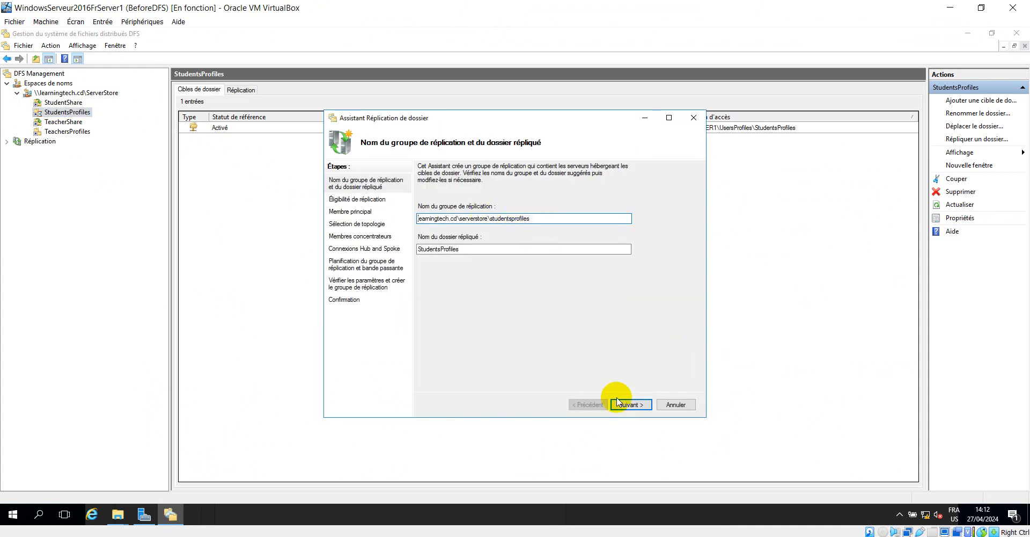
Create the replication group with SERVER1 as primary, full mesh topology and full bandwidth
{"action": "left_click", "coordinate": [632, 405]}
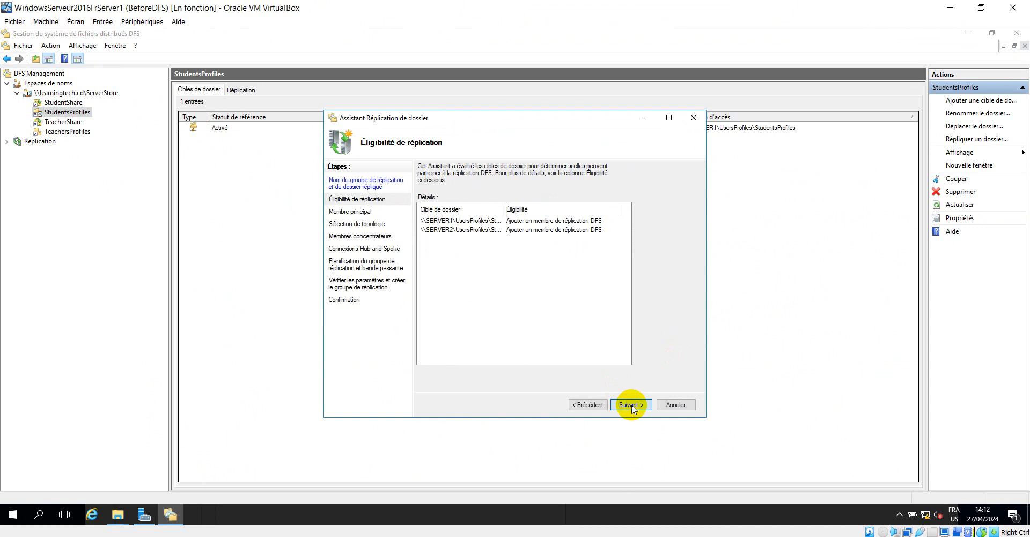
{"action": "left_click", "coordinate": [632, 406]}
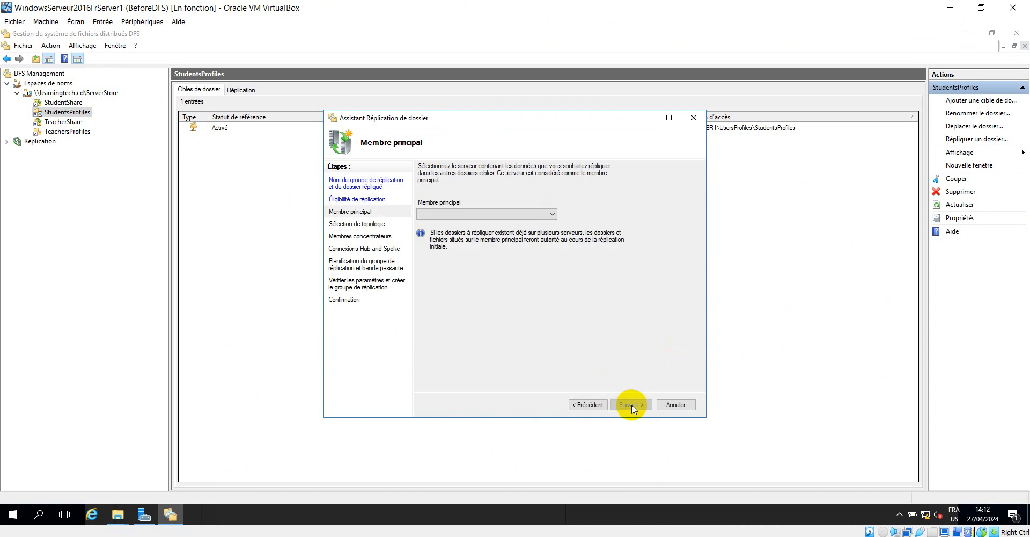
{"action": "left_click", "coordinate": [533, 217]}
{"action": "left_click", "coordinate": [504, 224]}
{"action": "left_click", "coordinate": [630, 406]}
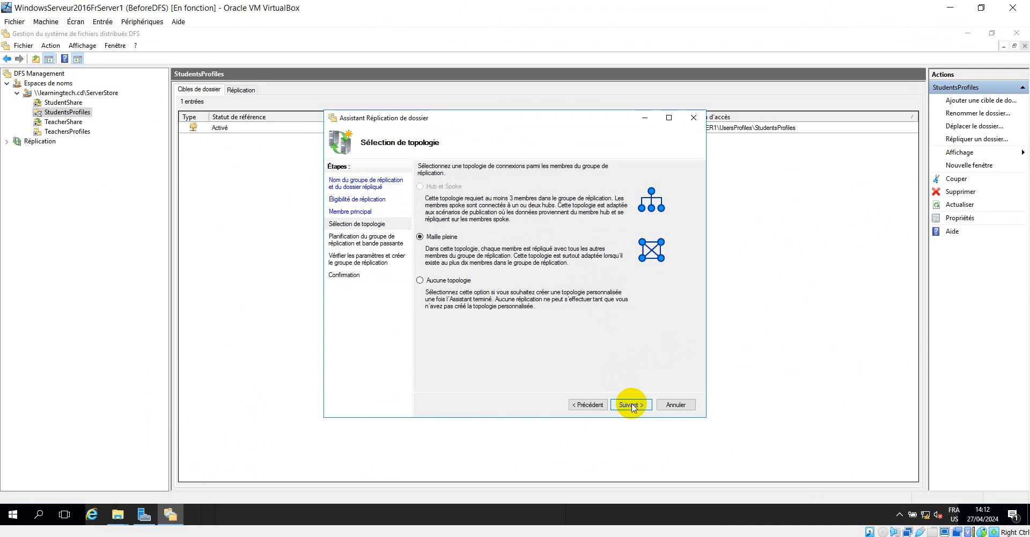
{"action": "left_click", "coordinate": [632, 406]}
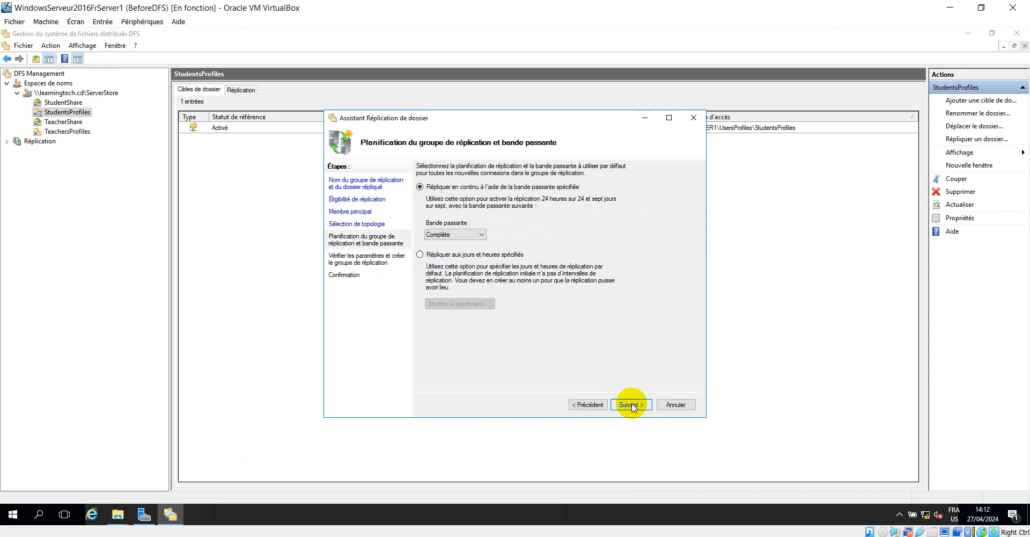
{"action": "left_click", "coordinate": [632, 405]}
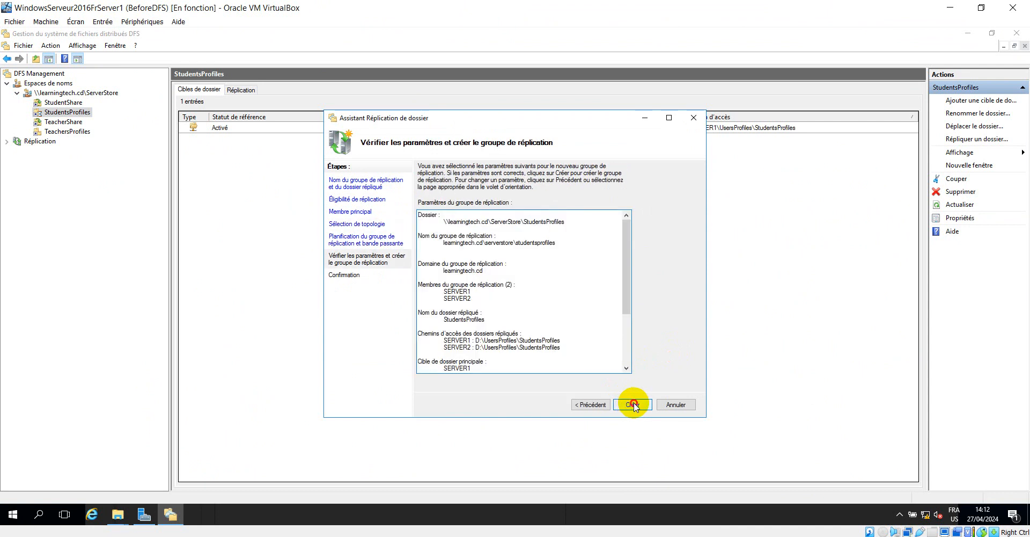
{"action": "left_click", "coordinate": [633, 405]}
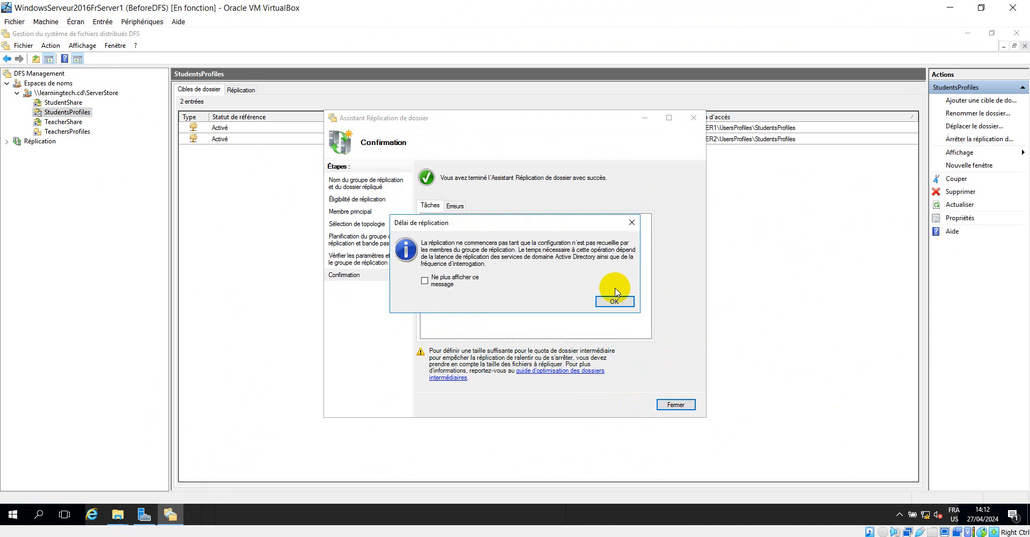
{"action": "left_click", "coordinate": [614, 300]}
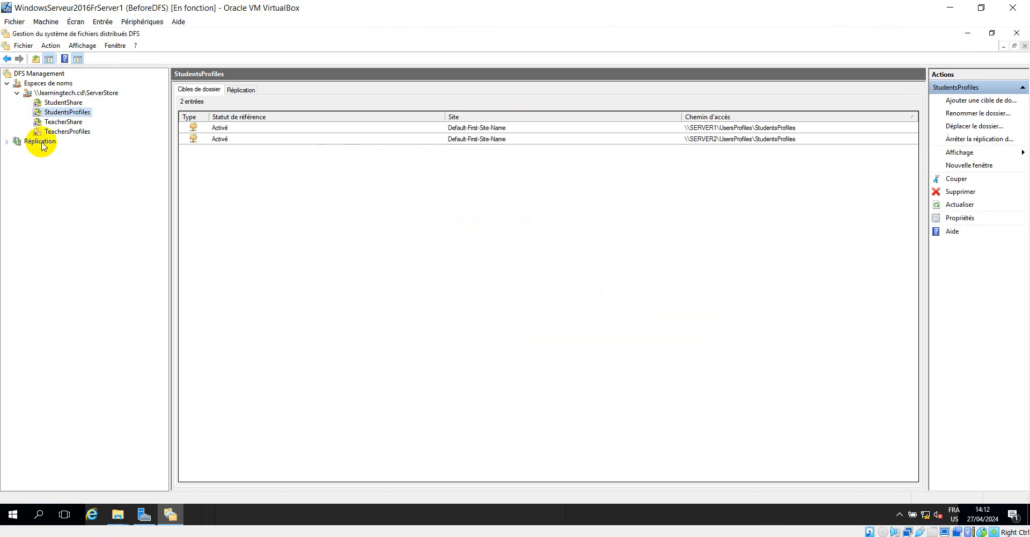
Add \\SERVER2\UsersProfiles\TeachersProfiles as a second TeachersProfiles target and agree to replication
{"action": "right_click", "coordinate": [56, 133]}
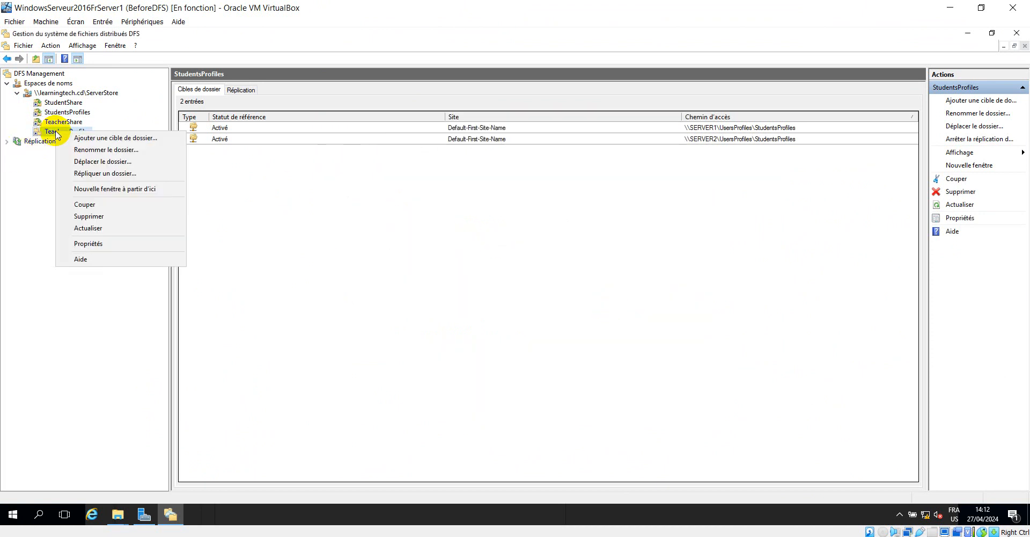
{"action": "left_click", "coordinate": [100, 138]}
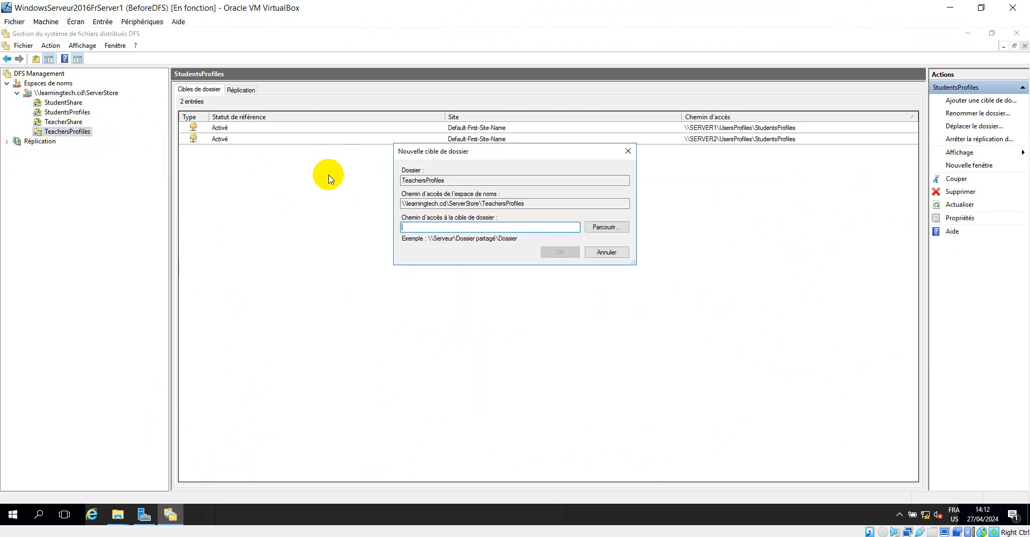
{"action": "left_click", "coordinate": [610, 230]}
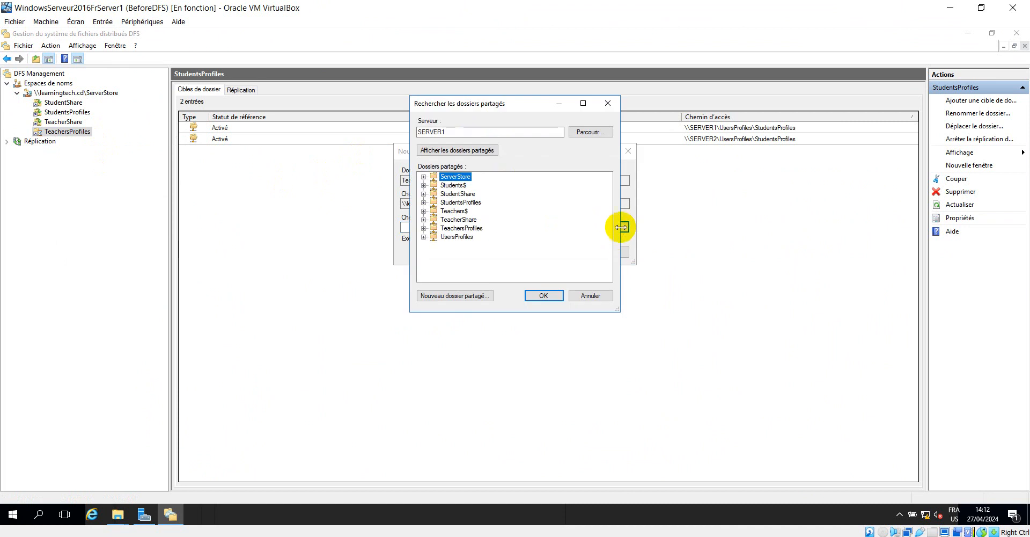
{"action": "left_click", "coordinate": [591, 130]}
{"action": "type", "text": "serve"}
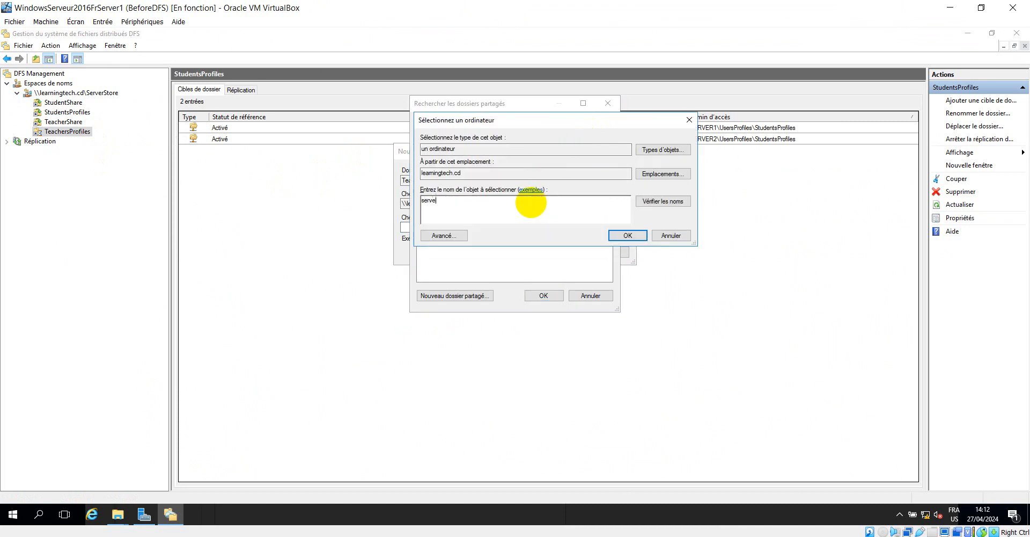
{"action": "type", "text": "r2"}
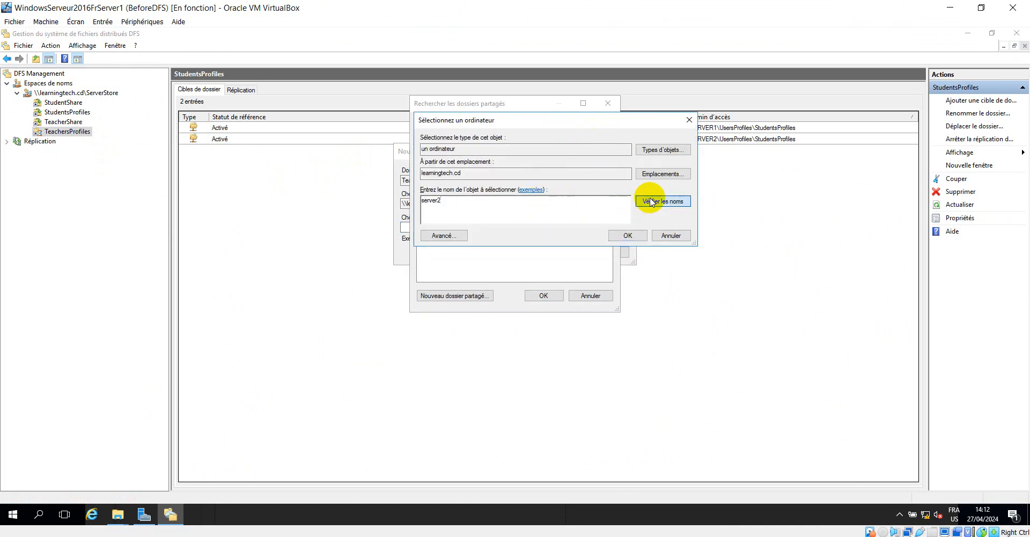
{"action": "left_click", "coordinate": [650, 201]}
{"action": "left_click", "coordinate": [632, 236]}
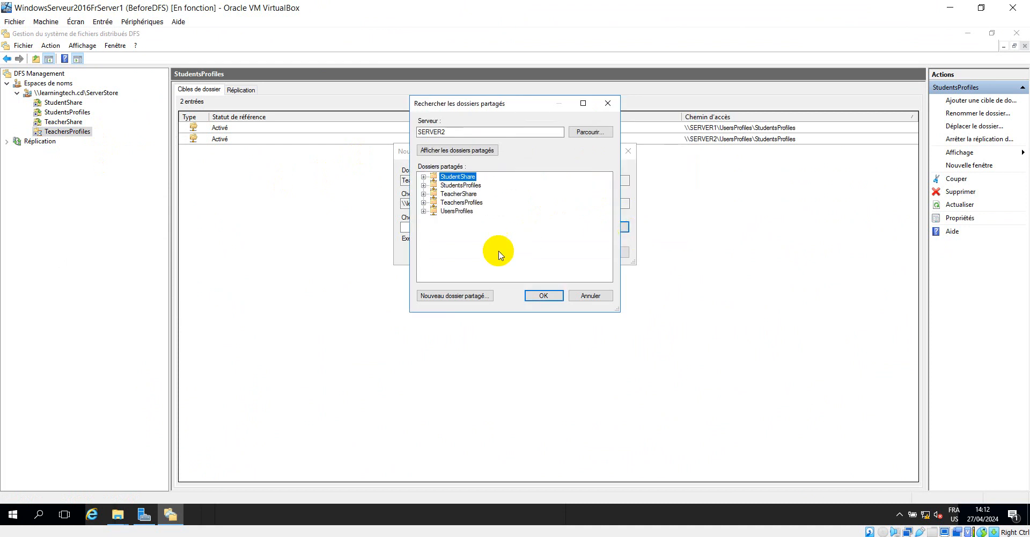
{"action": "left_click", "coordinate": [424, 212]}
{"action": "left_click", "coordinate": [462, 229]}
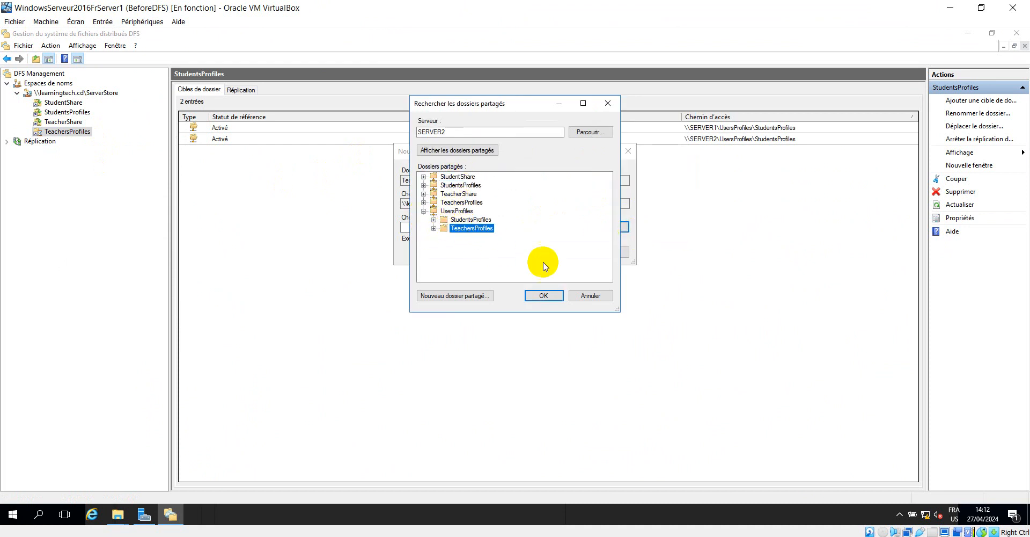
{"action": "left_click", "coordinate": [543, 294]}
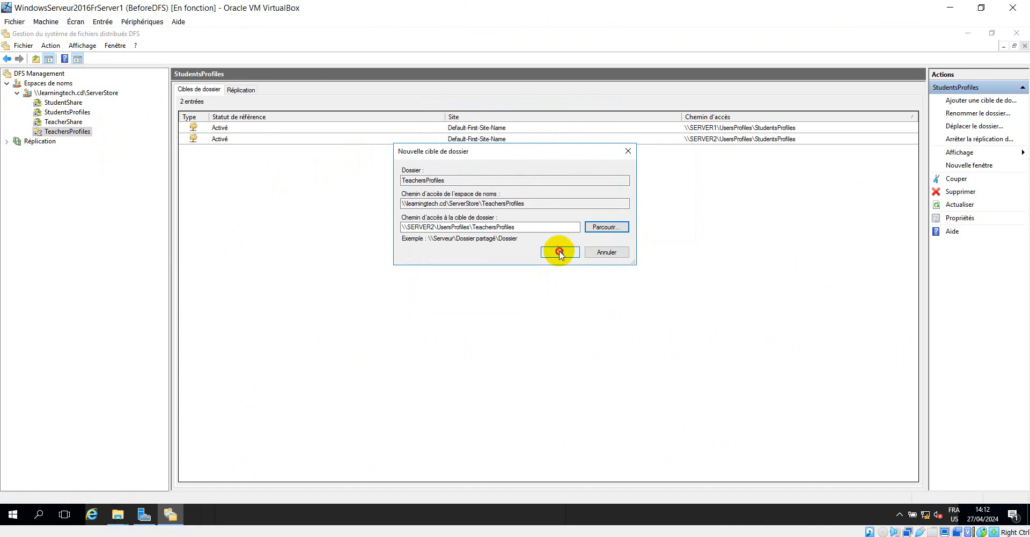
{"action": "left_click", "coordinate": [559, 251]}
{"action": "left_click", "coordinate": [556, 317]}
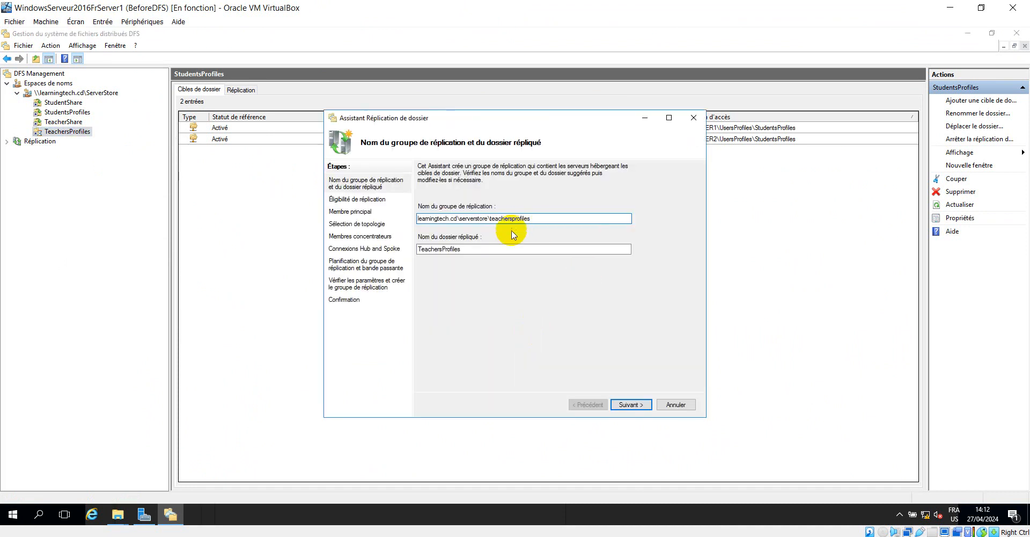
Create the TeachersProfiles replication group with SERVER1 as primary, default topology and full bandwidth
{"action": "left_click_drag", "start_coordinate": [531, 219], "coordinate": [505, 218]}
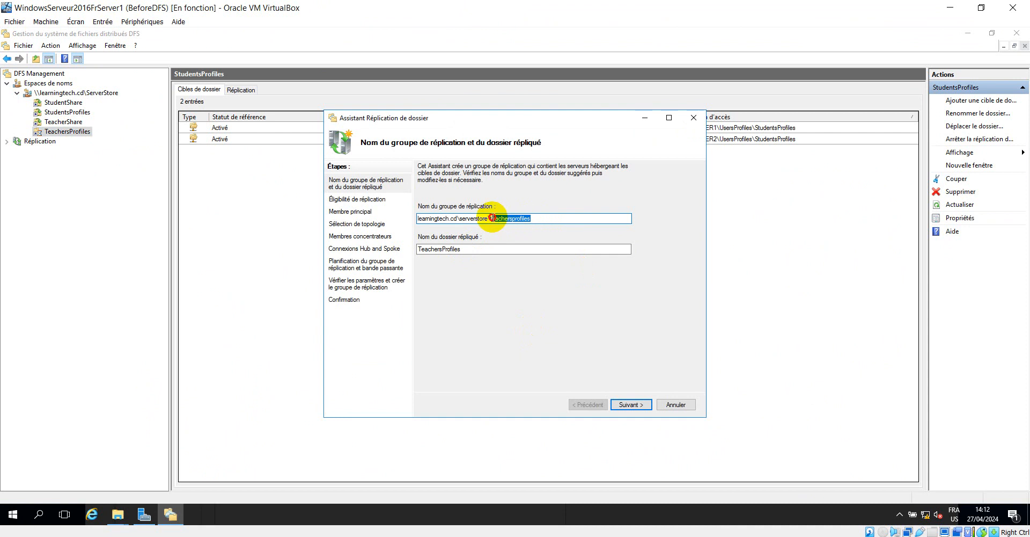
{"action": "left_click", "coordinate": [631, 405]}
{"action": "left_click", "coordinate": [632, 405]}
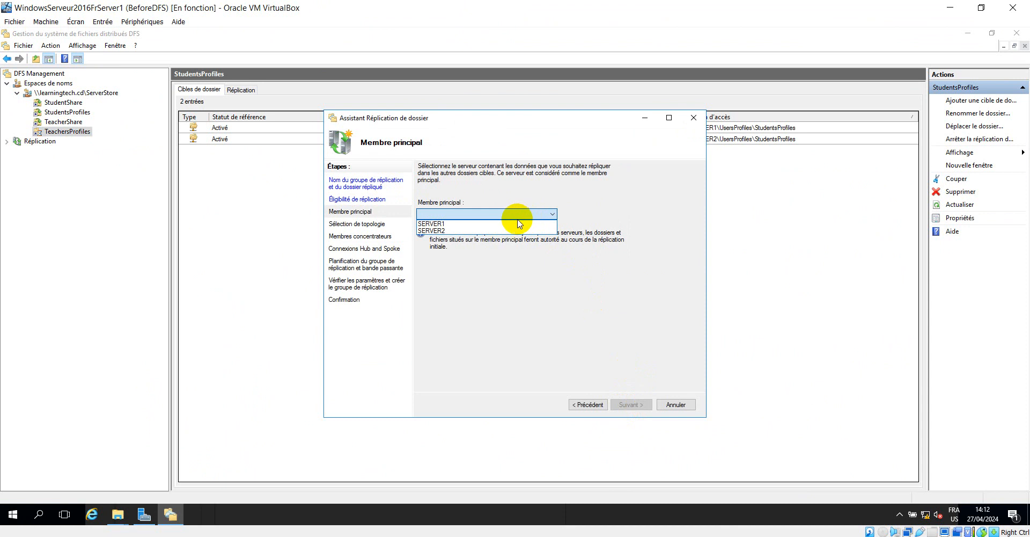
{"action": "left_click", "coordinate": [509, 223]}
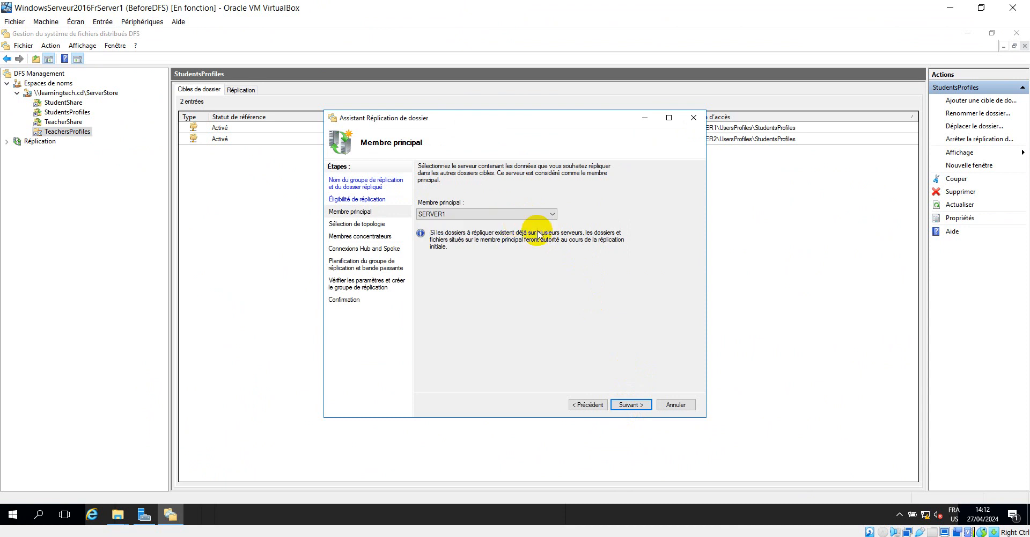
{"action": "left_click", "coordinate": [626, 407]}
{"action": "left_click", "coordinate": [638, 407]}
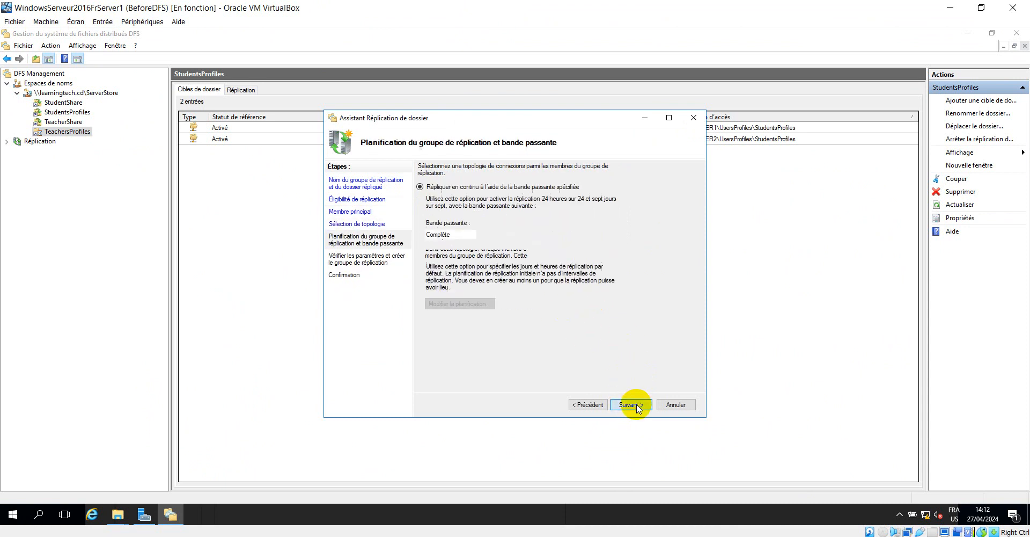
{"action": "left_click", "coordinate": [638, 407]}
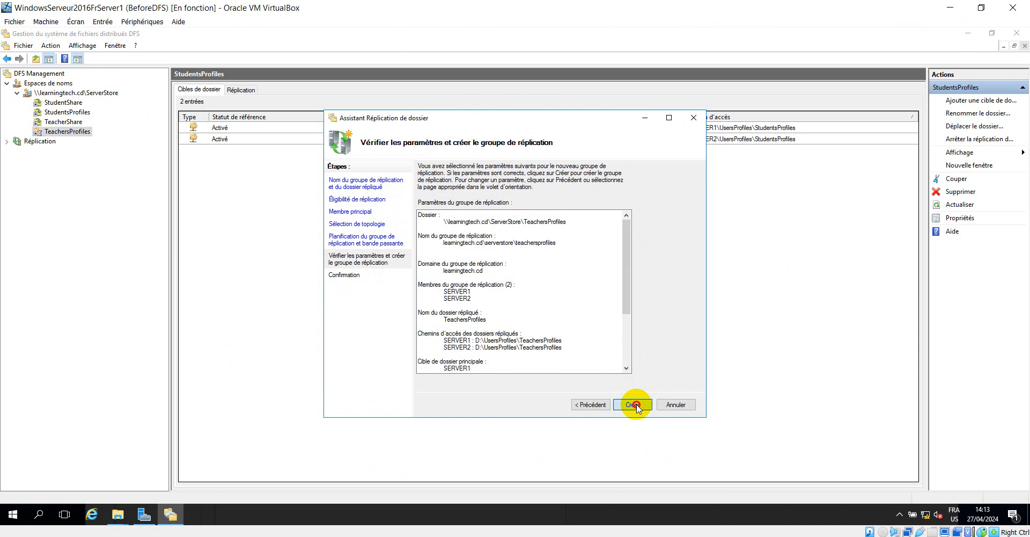
{"action": "left_click", "coordinate": [637, 405]}
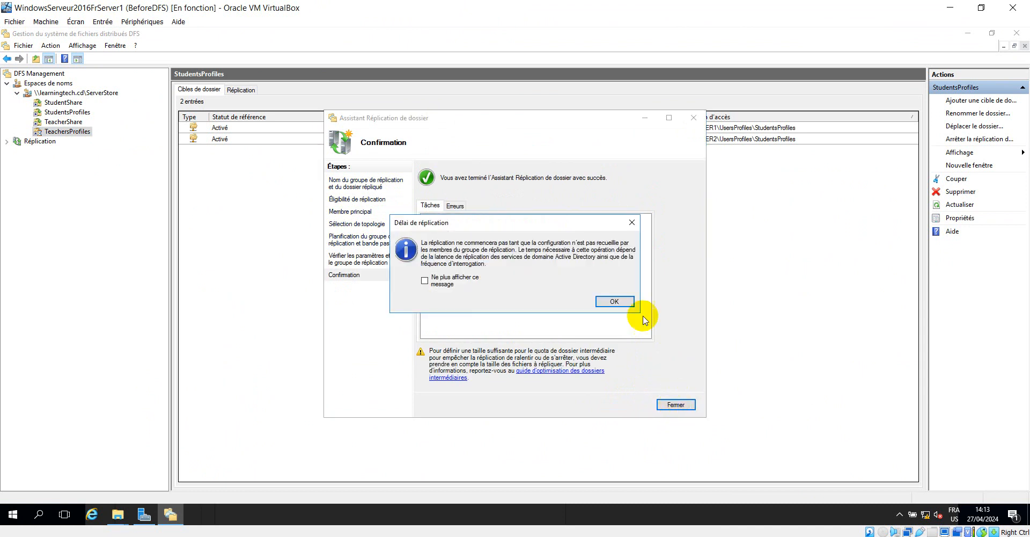
{"action": "left_click", "coordinate": [612, 300]}
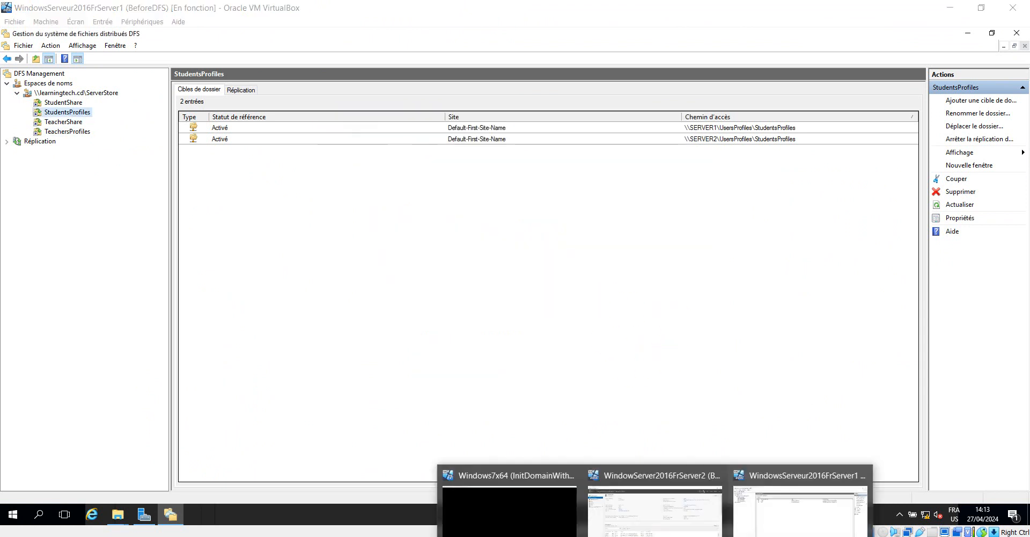
On Server2, bring up the TeachersProfiles window and look inside the StudentsProfiles folder on D:
{"action": "left_click", "coordinate": [679, 508]}
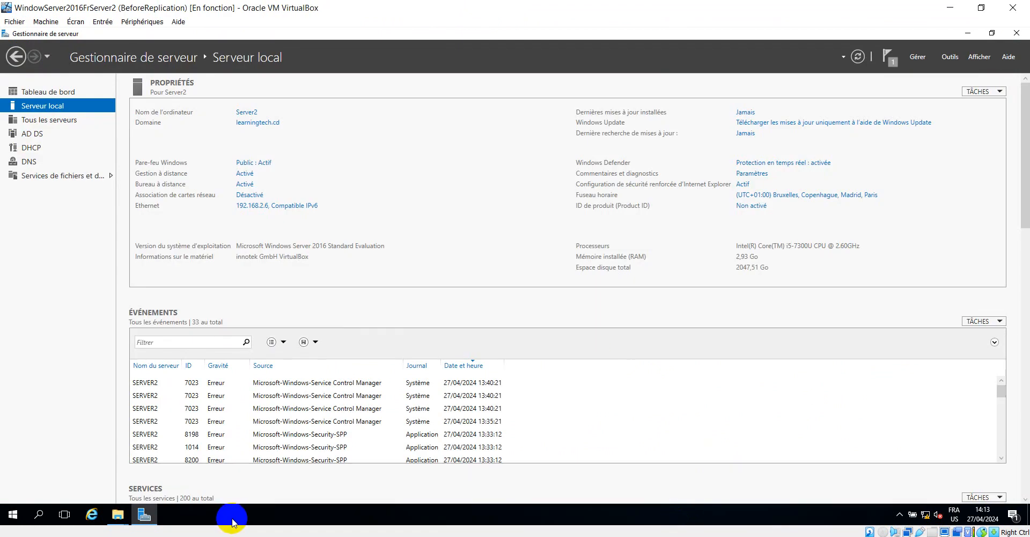
{"action": "left_click", "coordinate": [117, 516]}
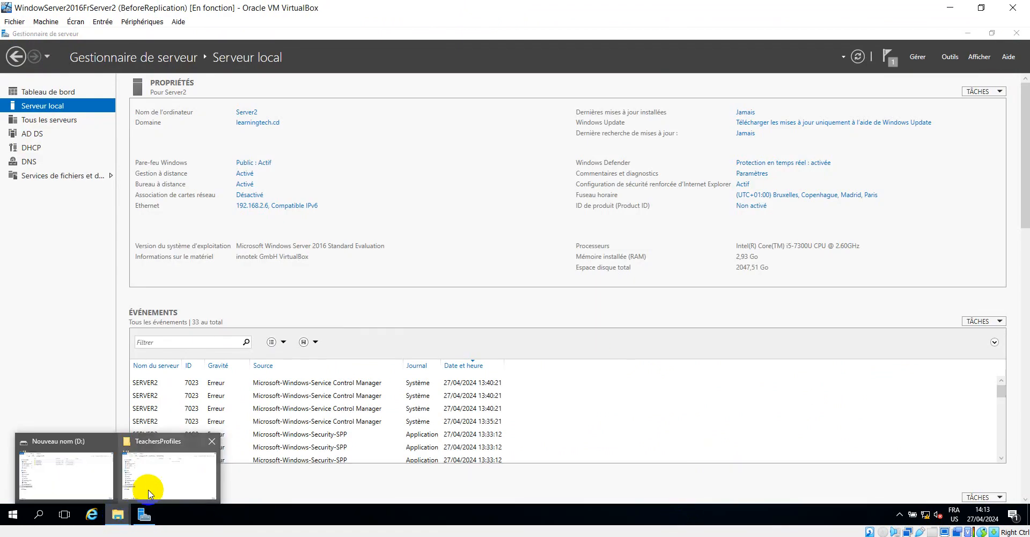
{"action": "left_click", "coordinate": [160, 484]}
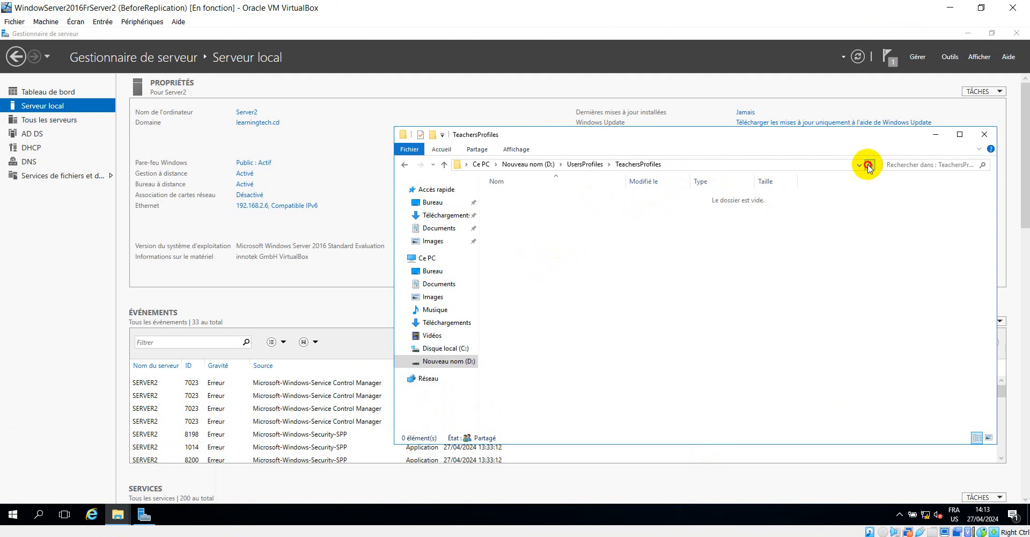
{"action": "left_click", "coordinate": [404, 165]}
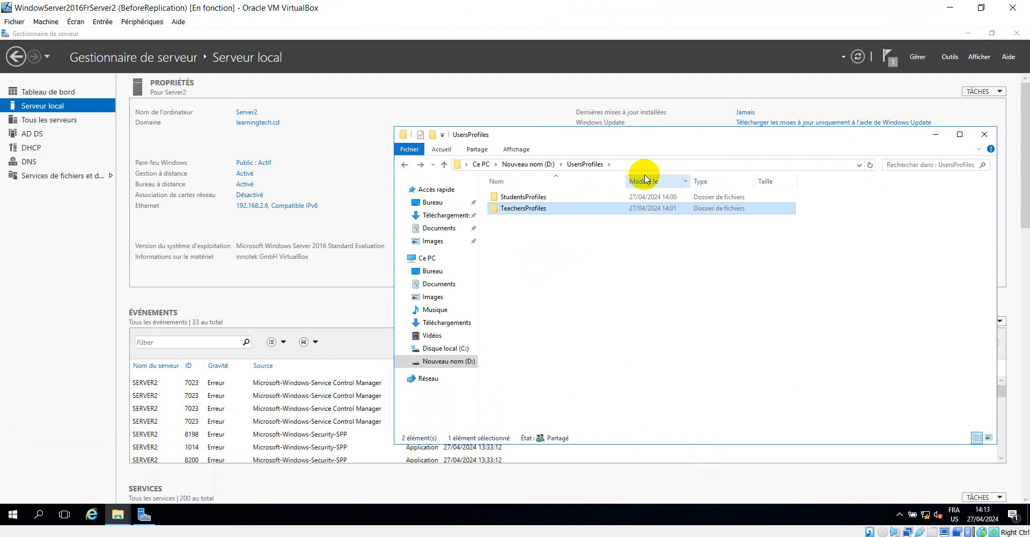
{"action": "double_click", "coordinate": [531, 197]}
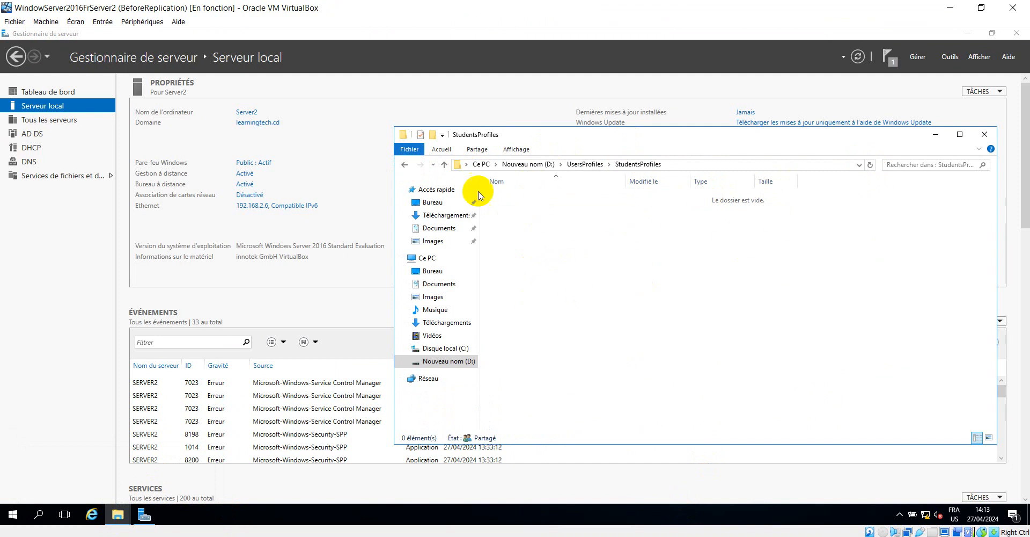
{"action": "left_click", "coordinate": [404, 167]}
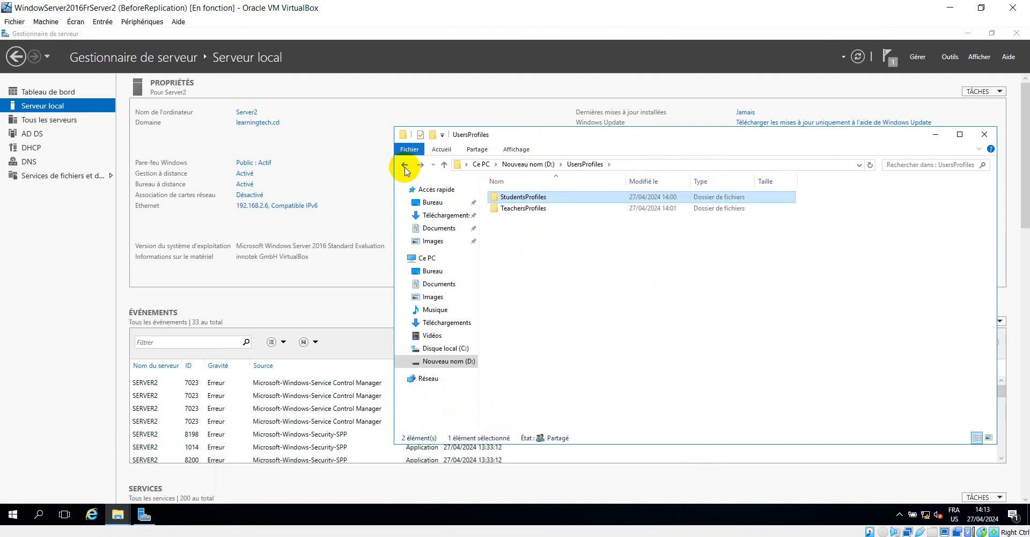
{"action": "left_click", "coordinate": [404, 167]}
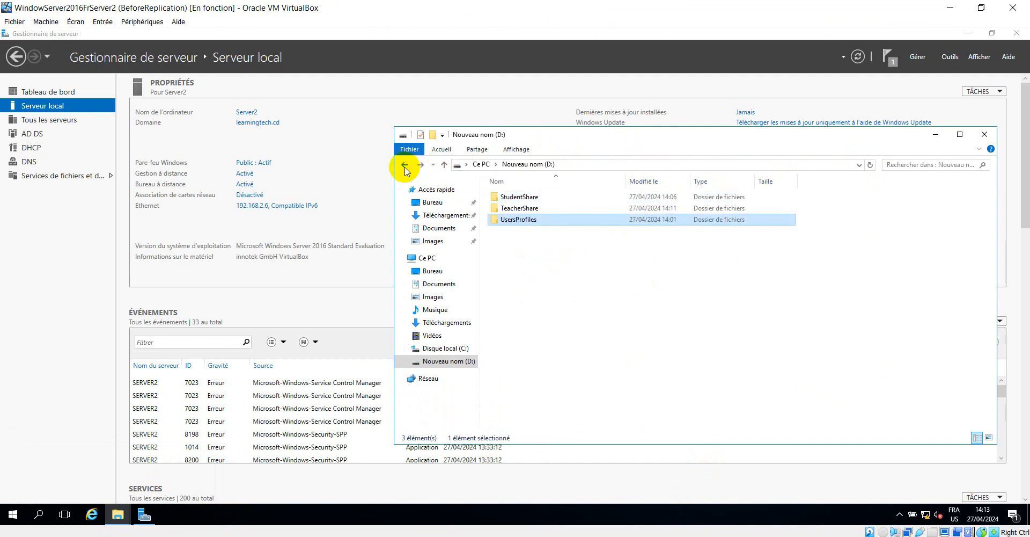
Check TeacherShare, which now holds PatrickVideo, then reopen the still-empty UsersProfiles\TeachersProfiles folder
{"action": "double_click", "coordinate": [521, 208]}
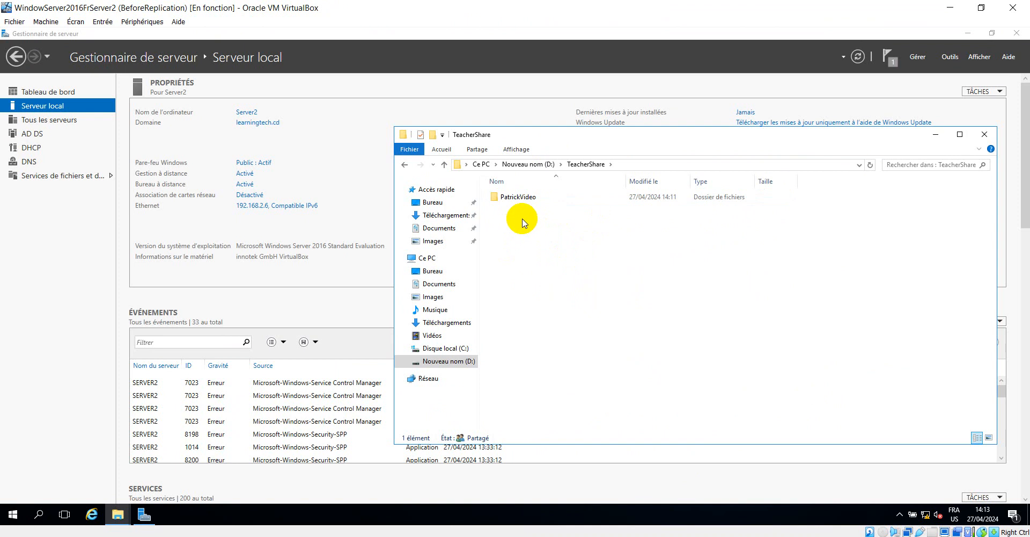
{"action": "left_click", "coordinate": [407, 167]}
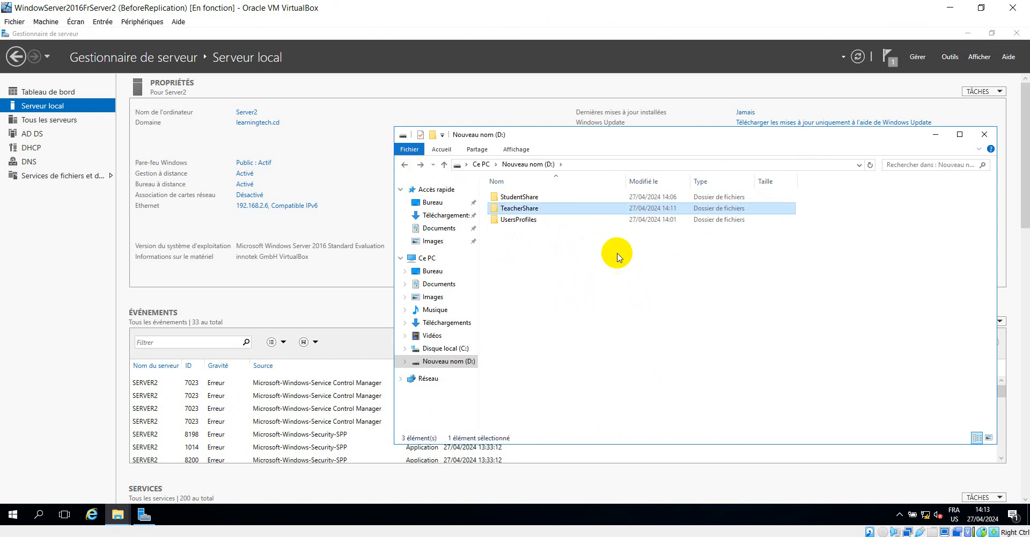
{"action": "left_click", "coordinate": [523, 220]}
{"action": "double_click", "coordinate": [523, 220]}
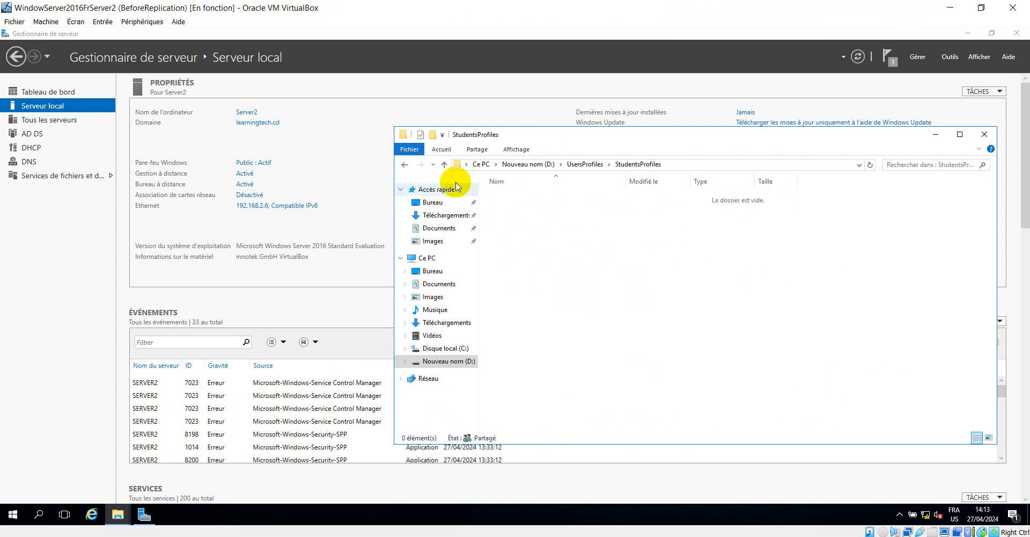
{"action": "left_click", "coordinate": [404, 164]}
{"action": "double_click", "coordinate": [542, 207]}
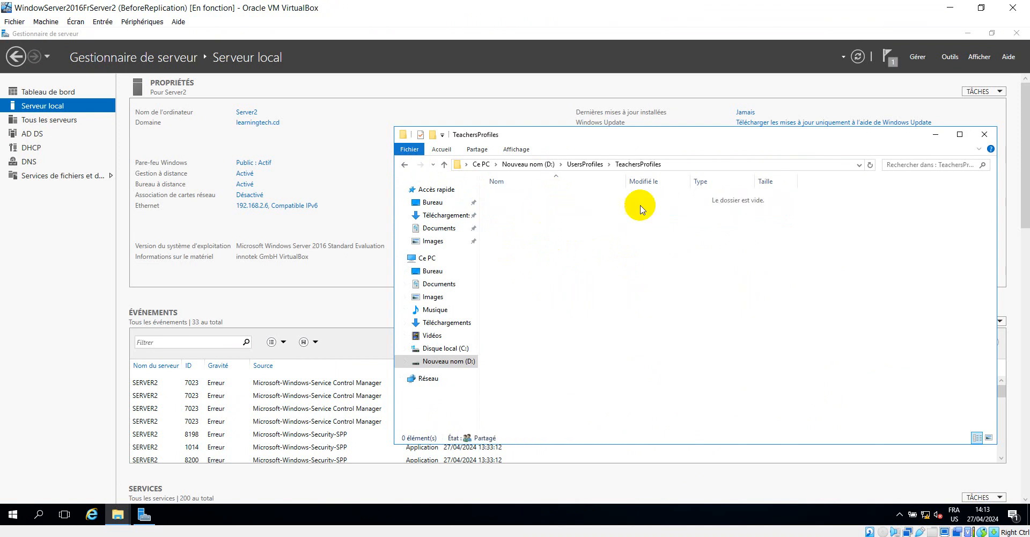
{"action": "left_click_drag", "start_coordinate": [823, 131], "coordinate": [707, 109]}
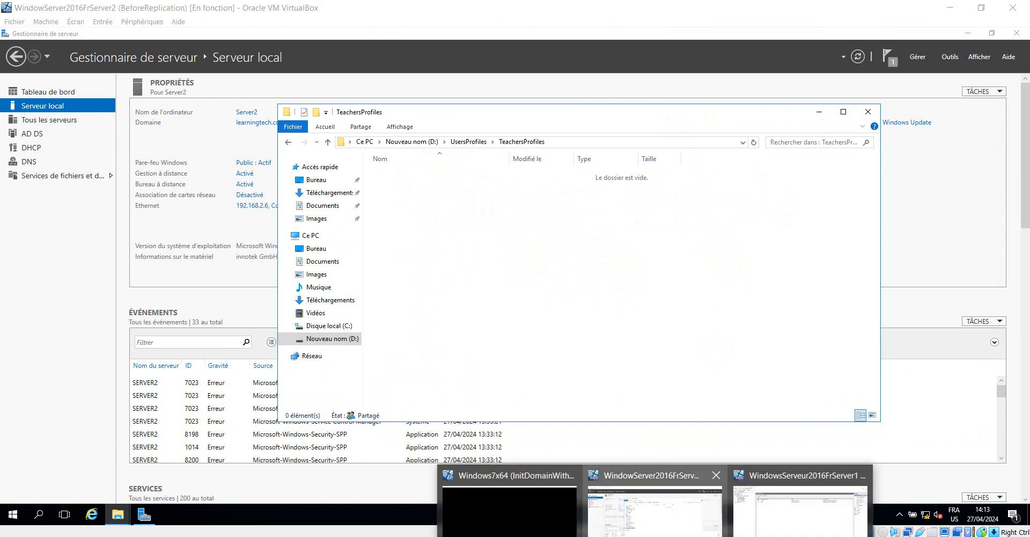
Restart the Windows 7 client using Redémarrer beside Arrêter in the Start menu
{"action": "left_click", "coordinate": [528, 522]}
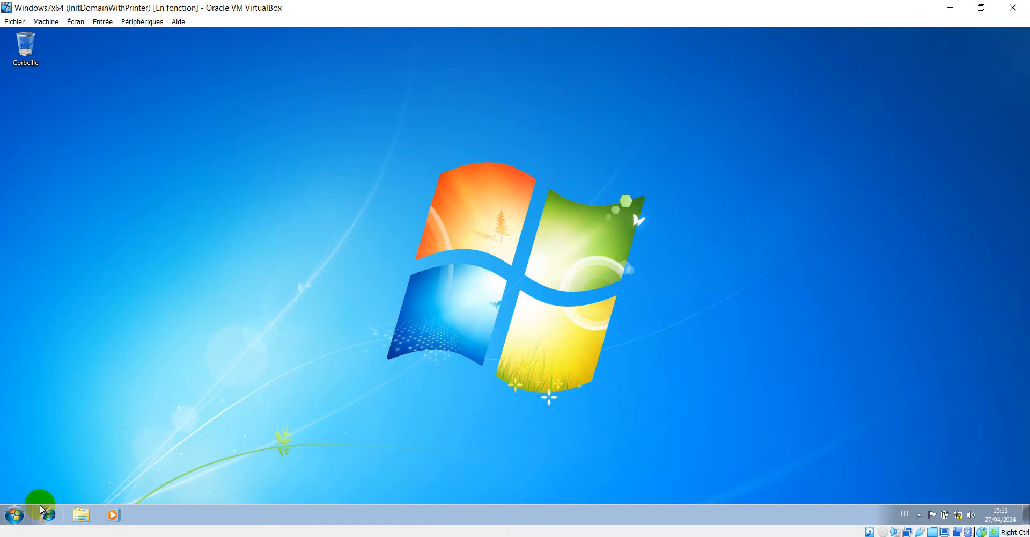
{"action": "left_click", "coordinate": [14, 516]}
{"action": "left_click", "coordinate": [14, 515]}
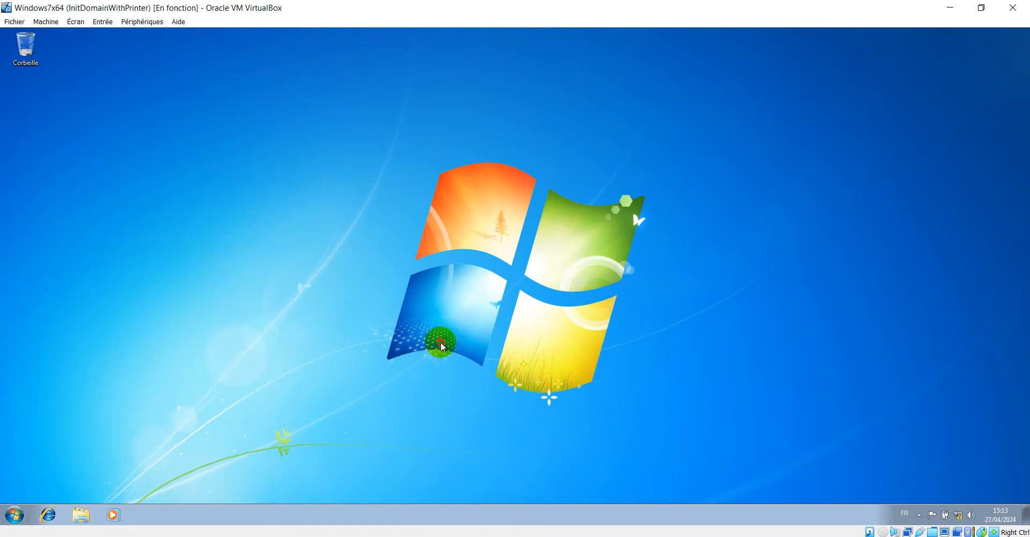
{"action": "left_click", "coordinate": [15, 515]}
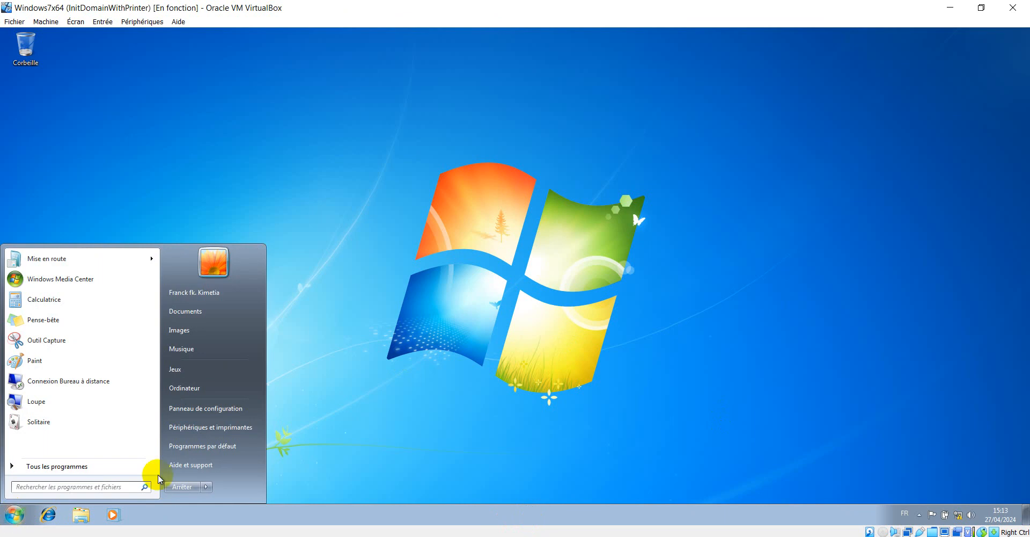
{"action": "mouse_move", "coordinate": [210, 489]}
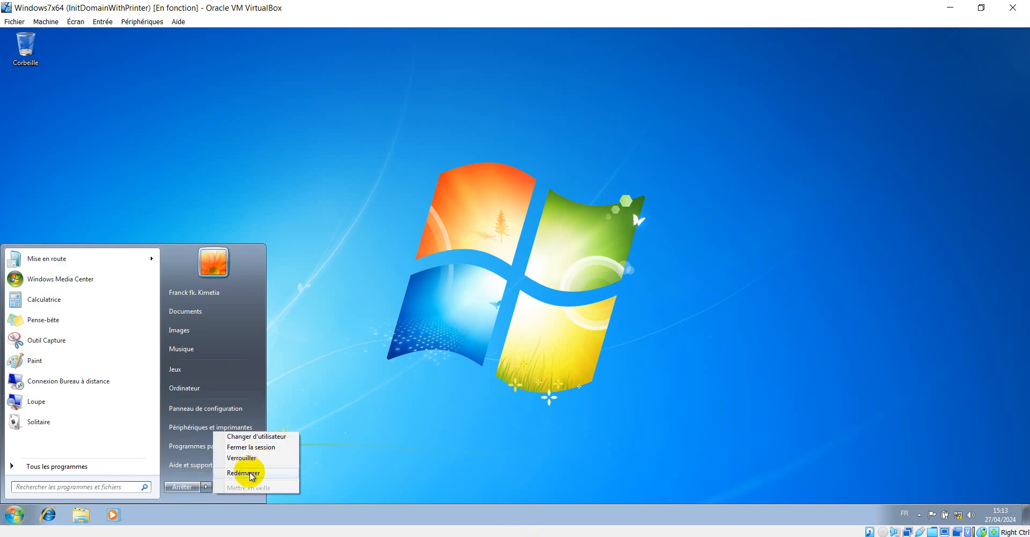
{"action": "left_click", "coordinate": [251, 476]}
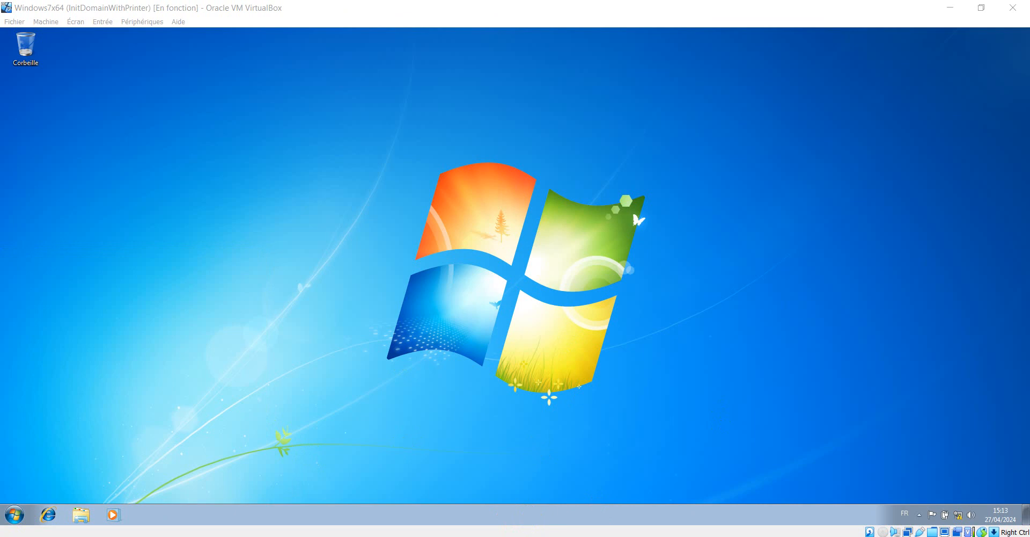
Go via Server2 to Server1's DFS Management console showing StudentsProfiles targets SERVER1 and SERVER2
{"action": "mouse_move", "coordinate": [657, 532]}
{"action": "left_click", "coordinate": [687, 517]}
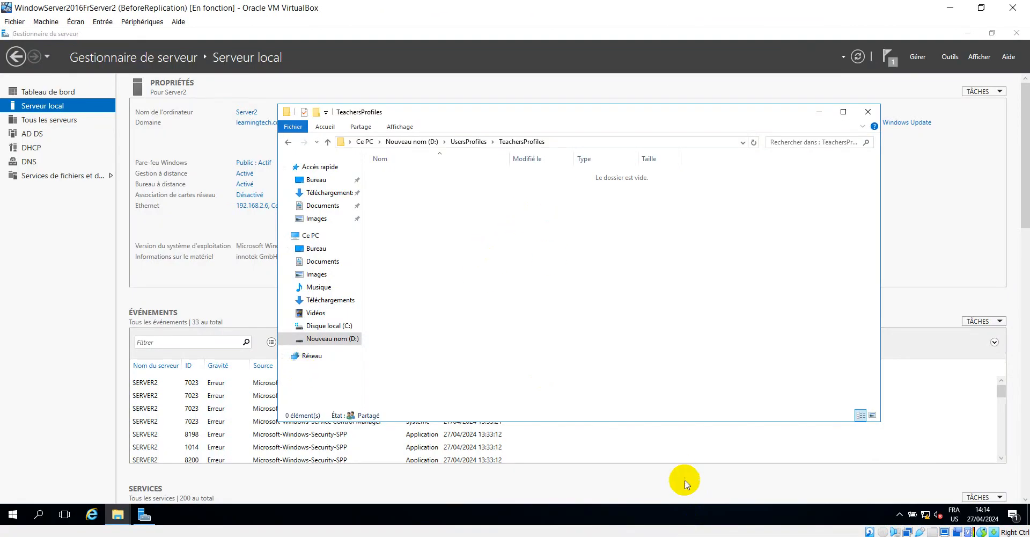
{"action": "mouse_move", "coordinate": [657, 533]}
{"action": "left_click", "coordinate": [806, 498]}
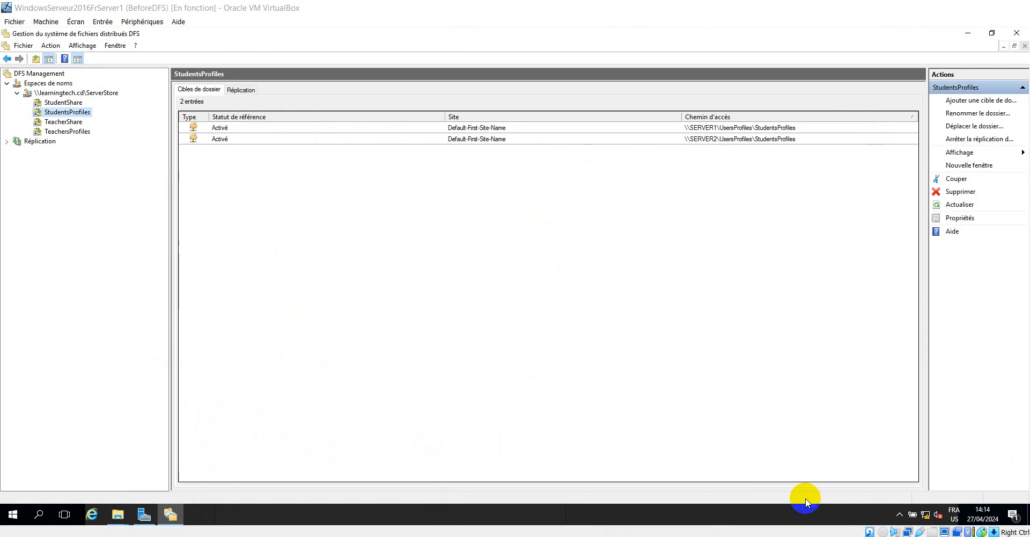
Display Server1's StudentsProfiles namespace folder with user3, user4 and another user folder, then go to Windows 7
{"action": "left_click", "coordinate": [119, 517]}
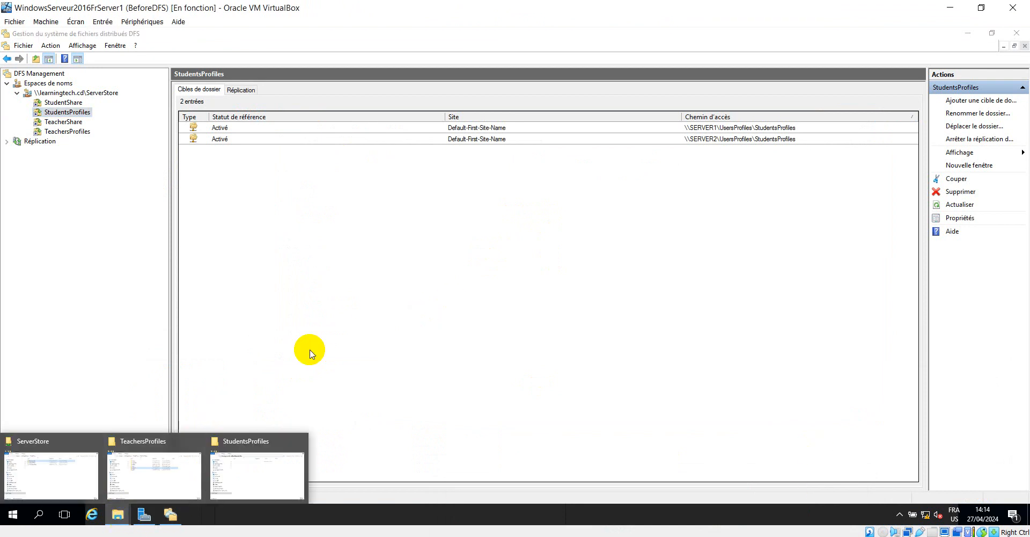
{"action": "left_click", "coordinate": [262, 473]}
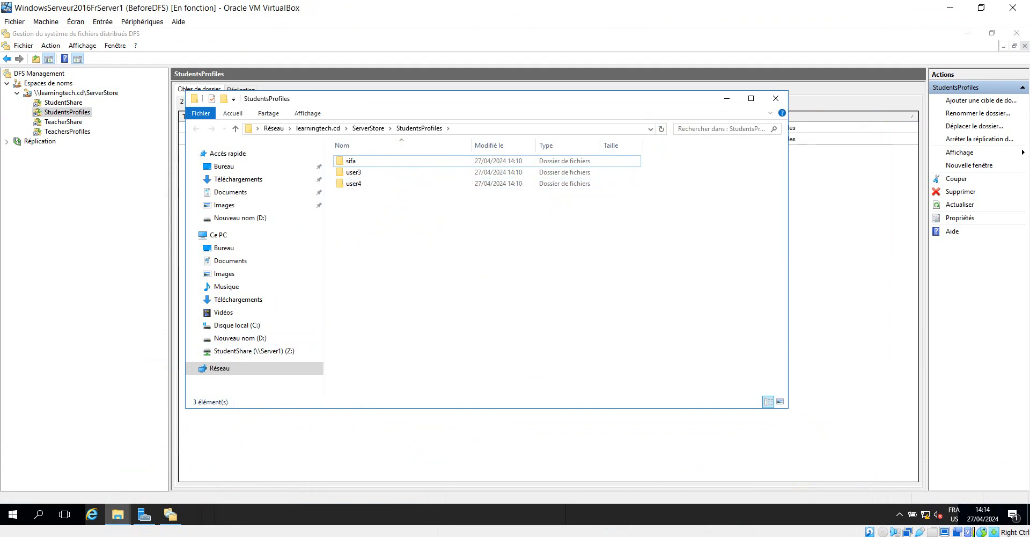
{"action": "mouse_move", "coordinate": [539, 528]}
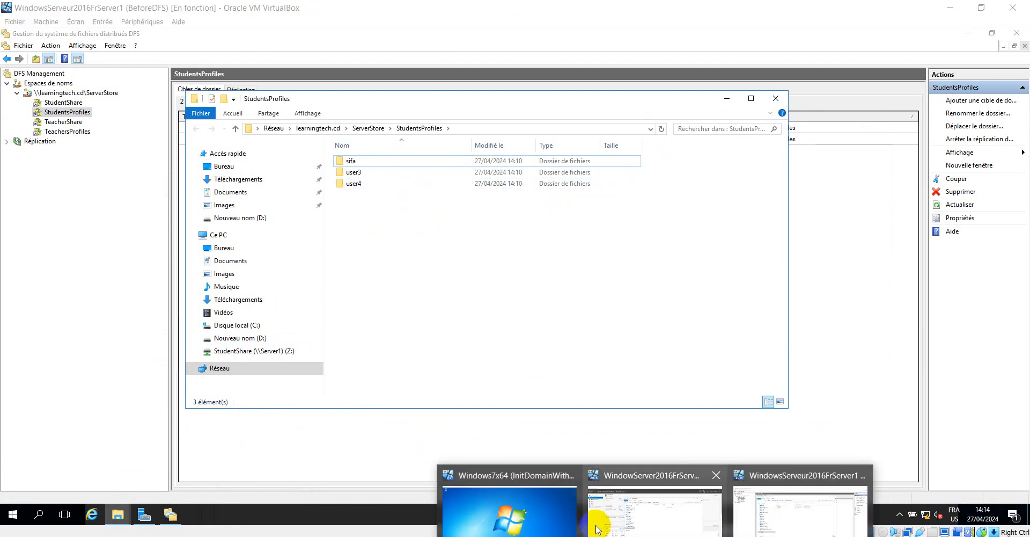
{"action": "left_click", "coordinate": [556, 497]}
{"action": "left_click", "coordinate": [14, 510]}
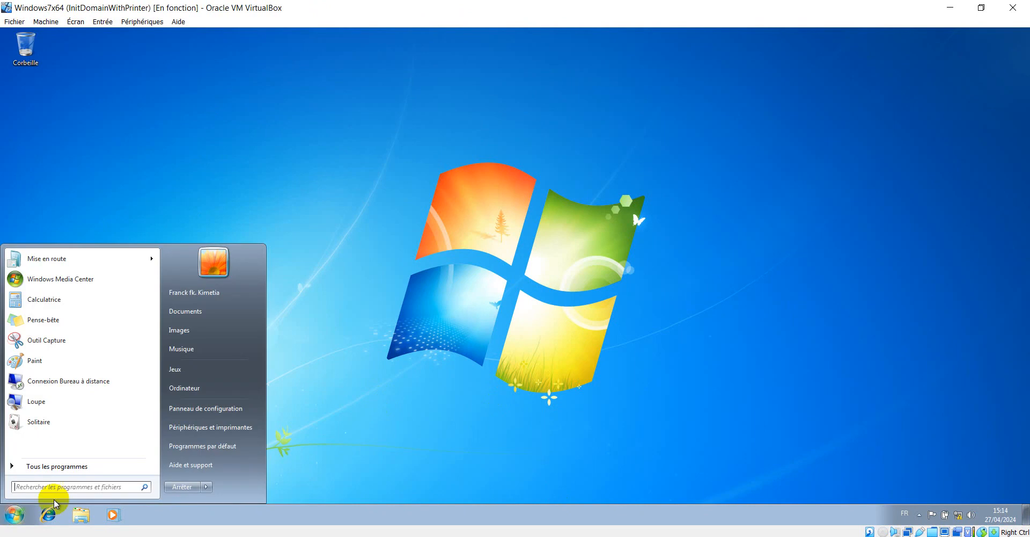
Sign out of Windows 7 and log on as another domain user via Autre utilisateur, then return to Server1
{"action": "left_click", "coordinate": [208, 487]}
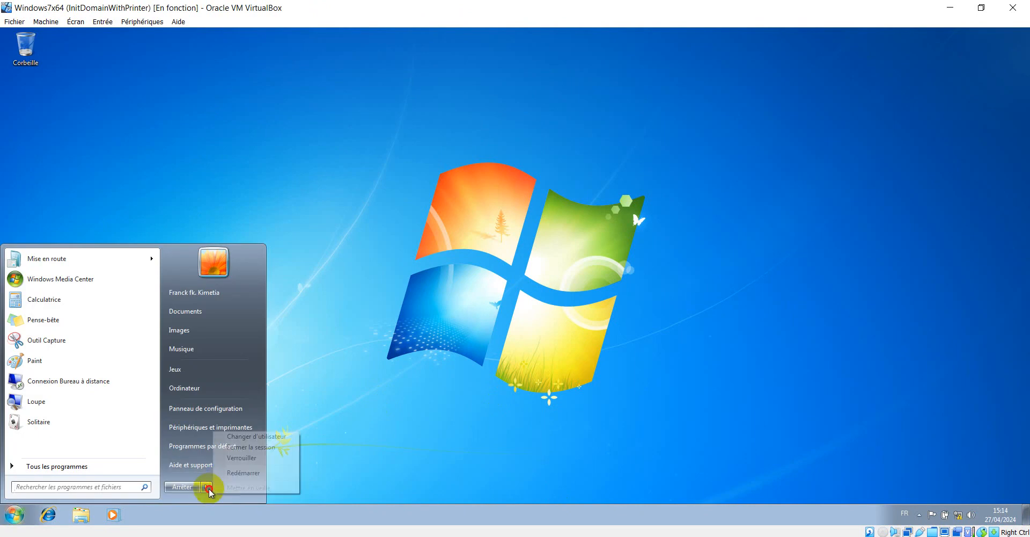
{"action": "left_click", "coordinate": [259, 452]}
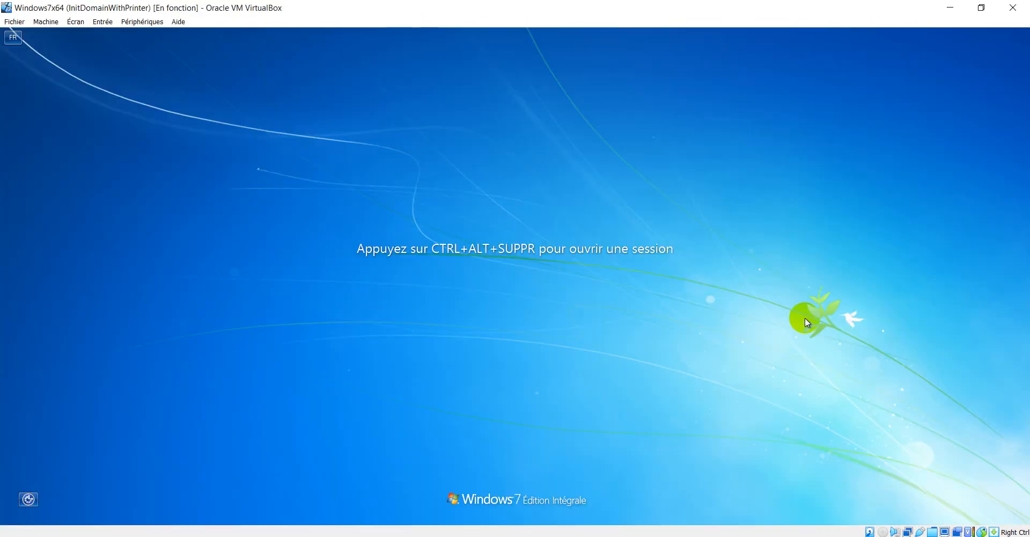
{"action": "key", "text": "ctrl+alt+Delete"}
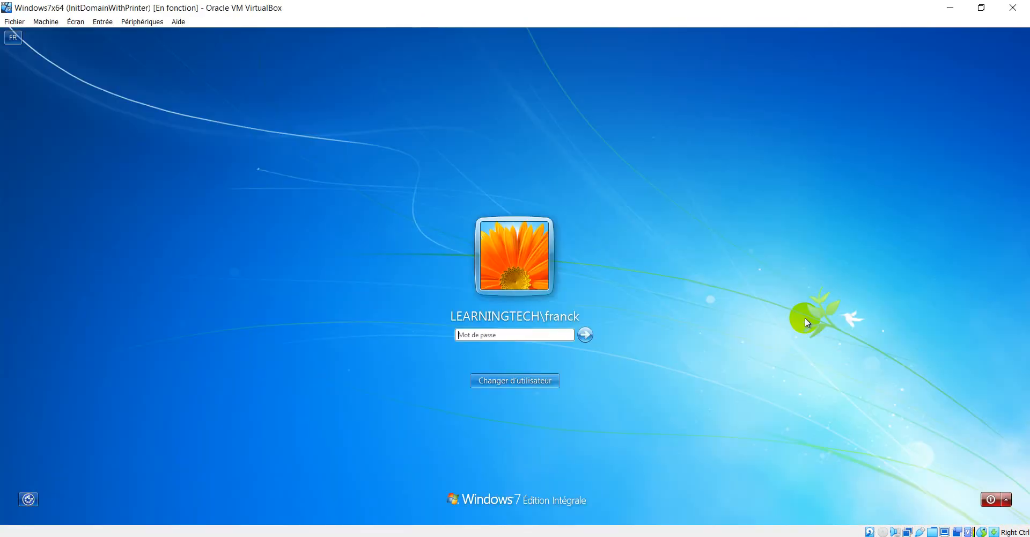
{"action": "left_click", "coordinate": [534, 379]}
{"action": "left_click", "coordinate": [575, 315]}
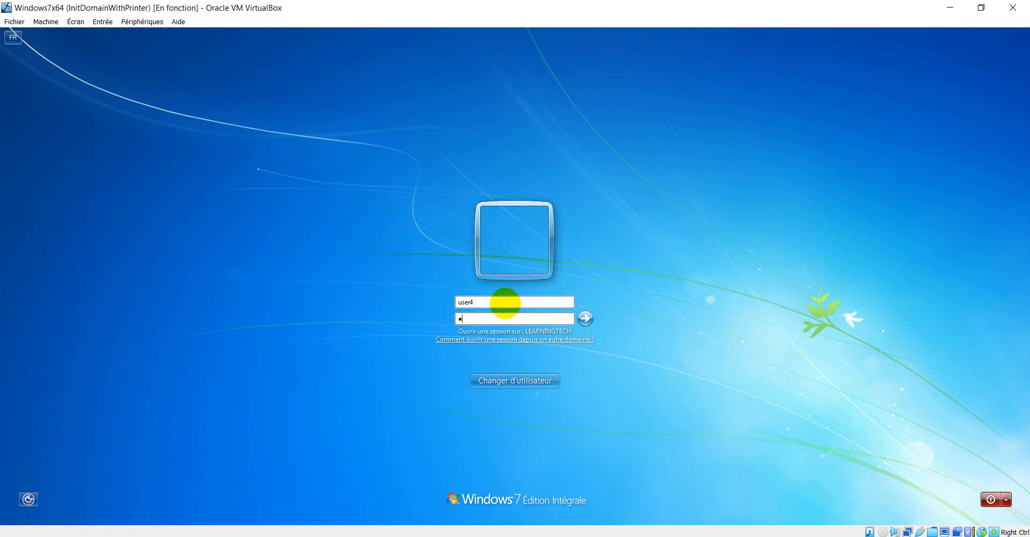
{"action": "key", "text": "Return"}
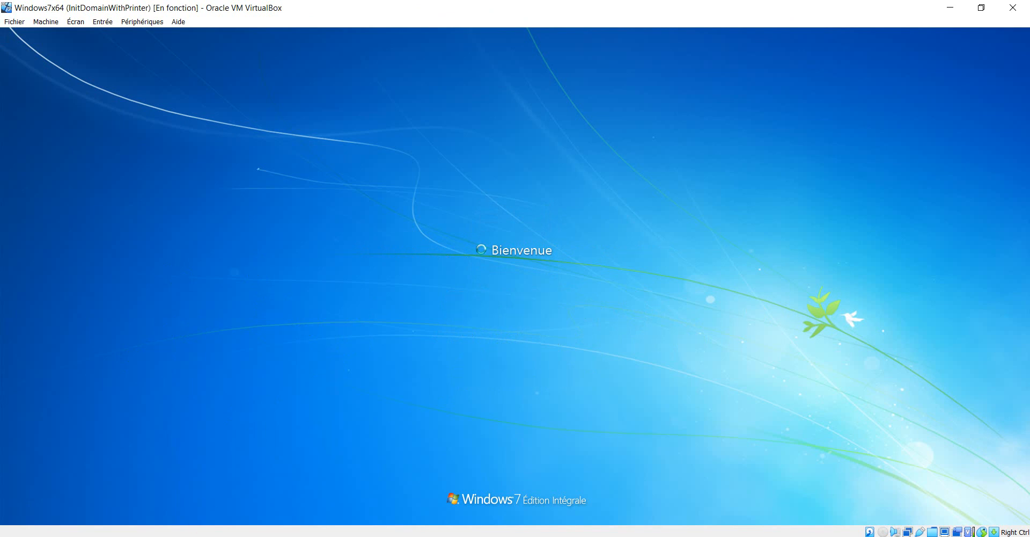
{"action": "left_click", "coordinate": [655, 536]}
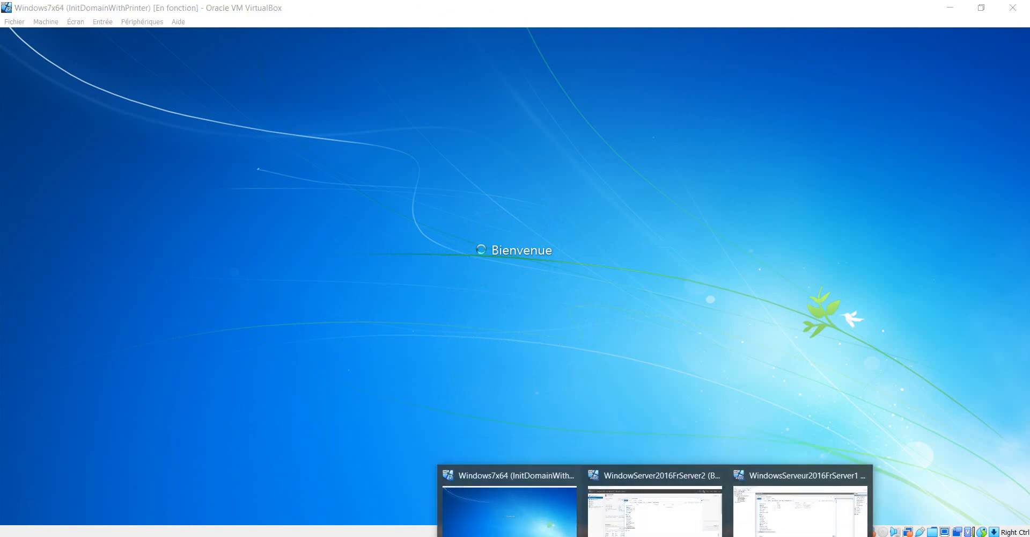
{"action": "left_click", "coordinate": [803, 519]}
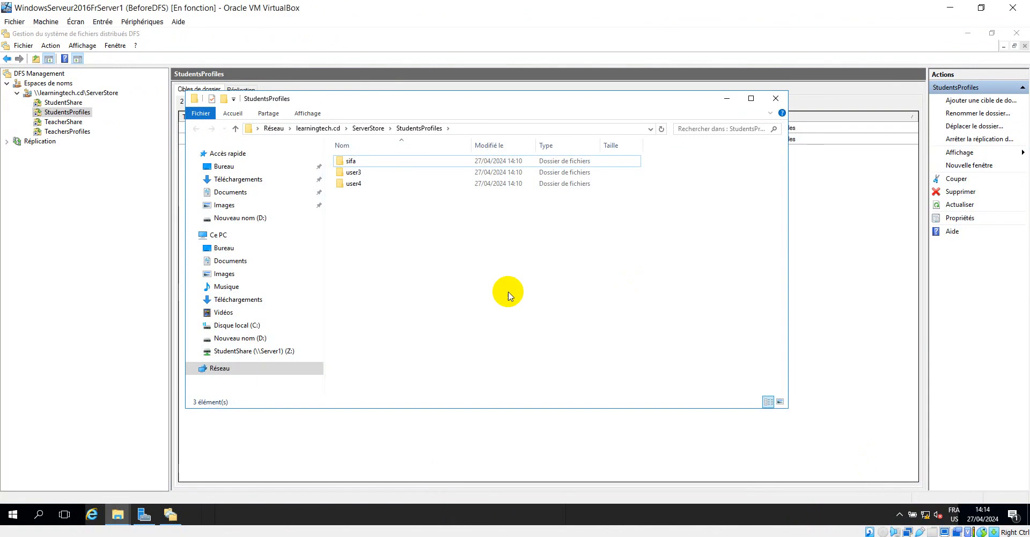
Refresh StudentsProfiles on Server1, select the new user4.V2 profile folder, and minimize Explorer
{"action": "left_click", "coordinate": [661, 129]}
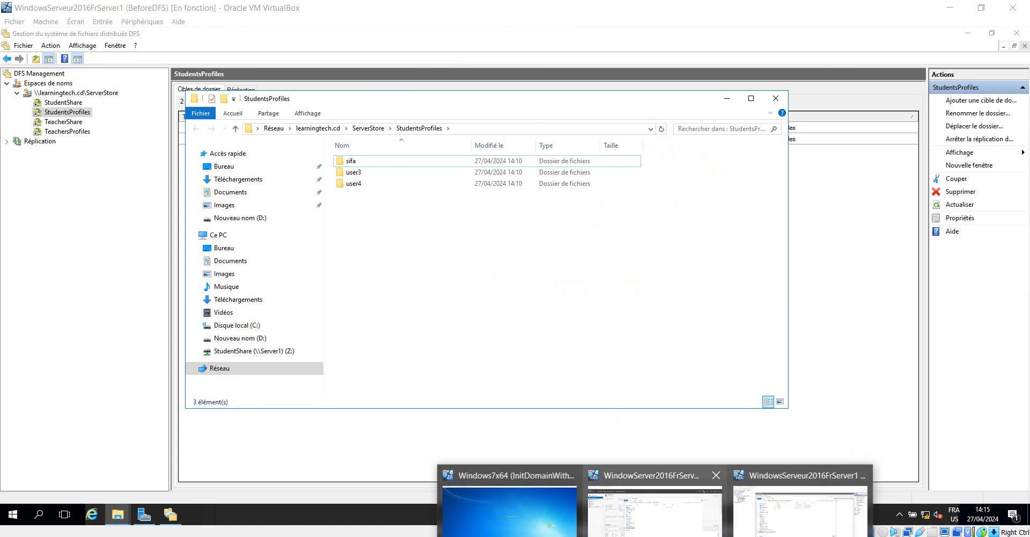
{"action": "left_click", "coordinate": [502, 474]}
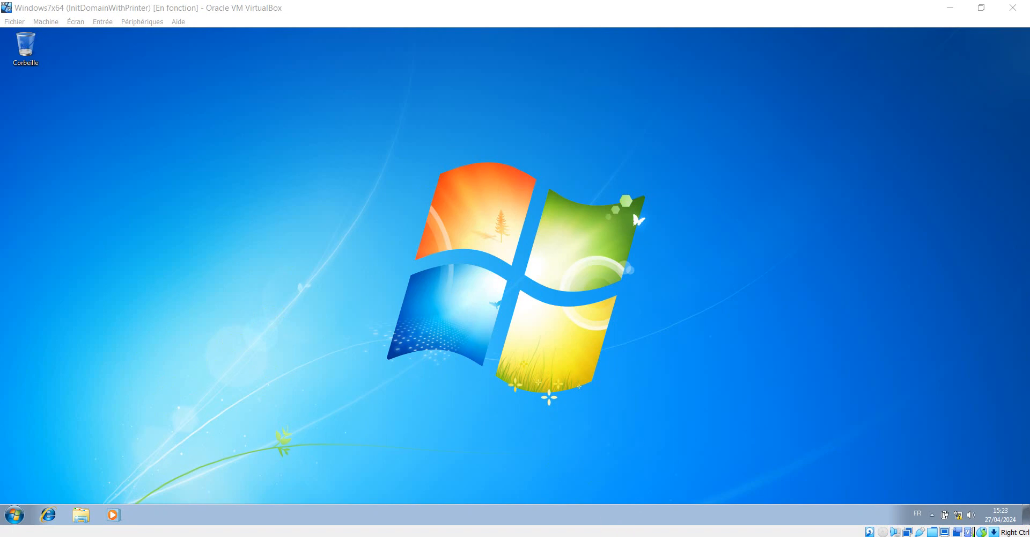
{"action": "mouse_move", "coordinate": [656, 536]}
{"action": "left_click", "coordinate": [820, 496]}
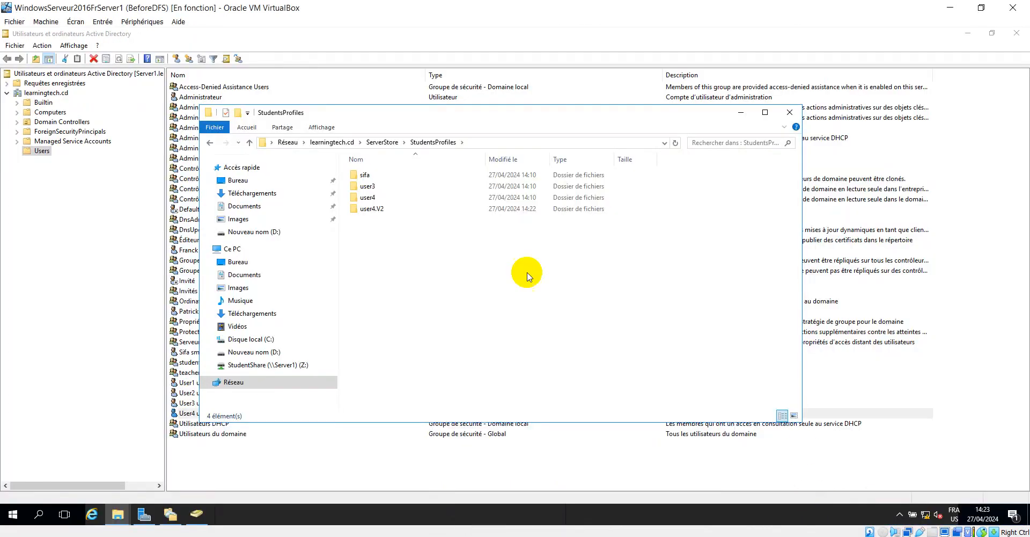
{"action": "left_click", "coordinate": [379, 209]}
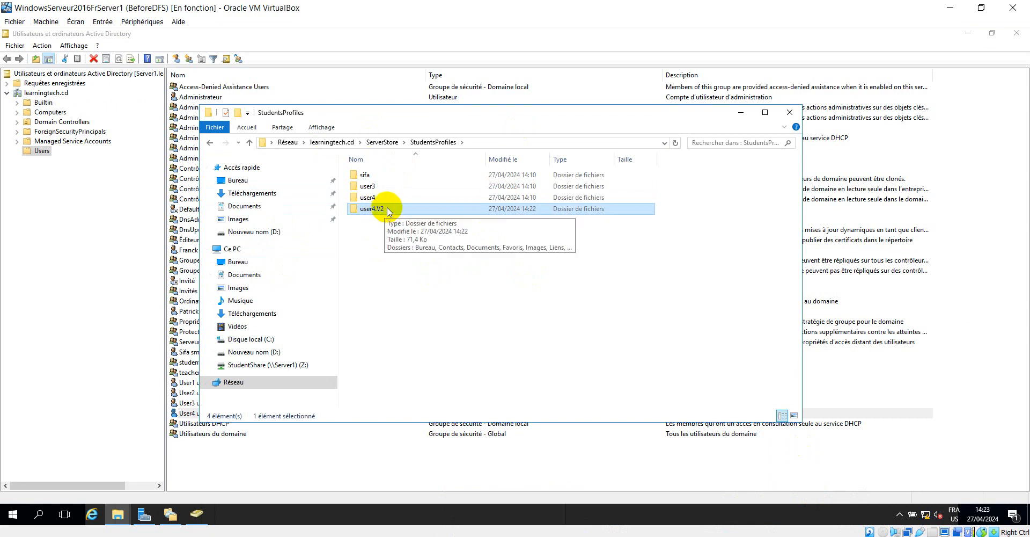
{"action": "left_click", "coordinate": [739, 113]}
On Server2, open D:\UsersProfiles\StudentsProfiles to confirm the replicated user4.V2 folder, then return to VirtualBox Manager
{"action": "mouse_move", "coordinate": [798, 531]}
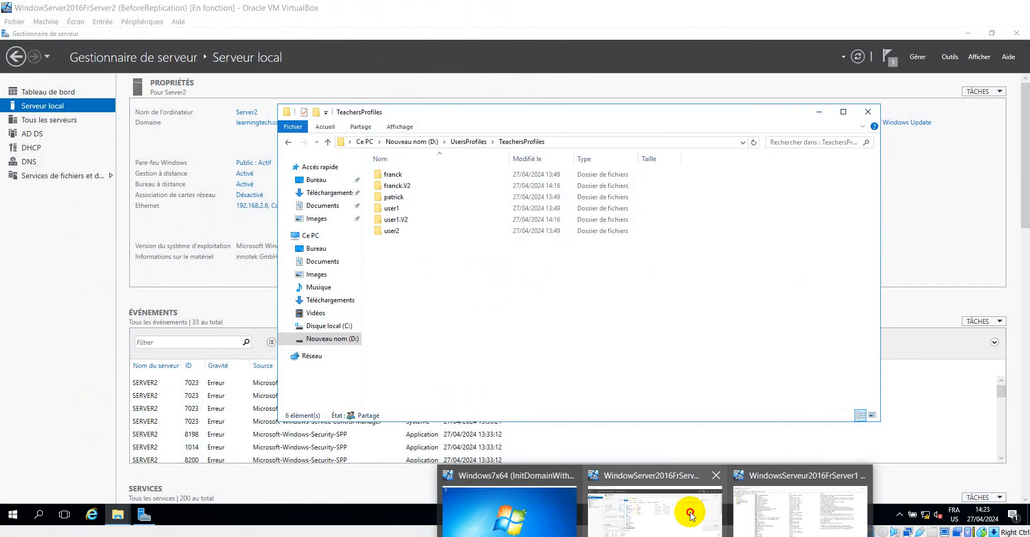
{"action": "left_click", "coordinate": [690, 512]}
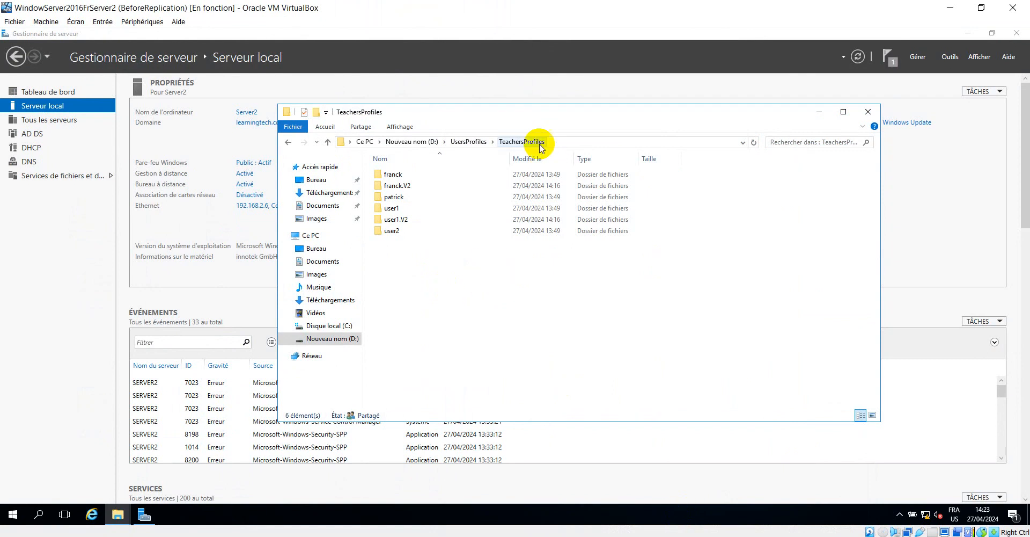
{"action": "left_click", "coordinate": [466, 143]}
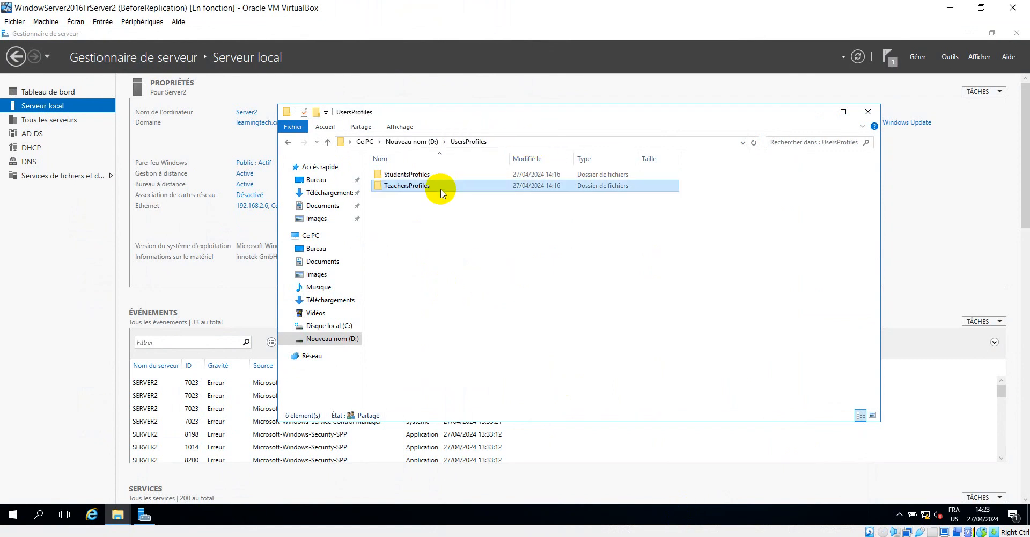
{"action": "double_click", "coordinate": [411, 175]}
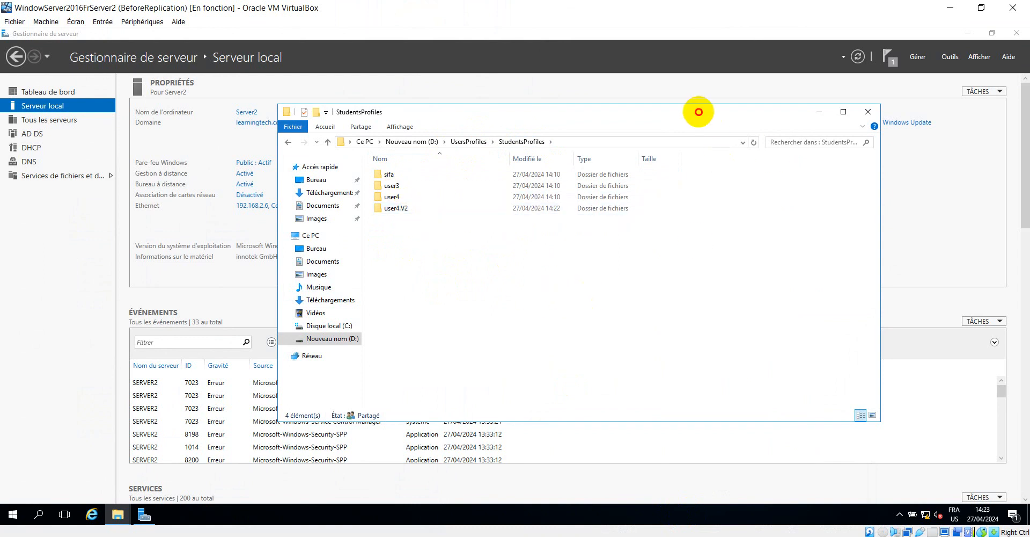
{"action": "left_click_drag", "start_coordinate": [699, 111], "coordinate": [710, 95]}
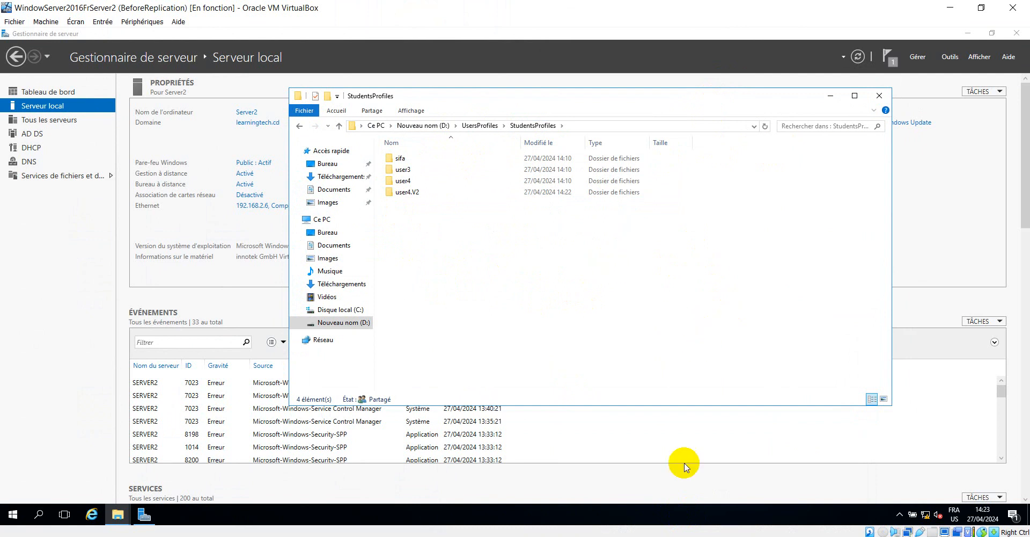
{"action": "key", "text": "alt+Tab"}
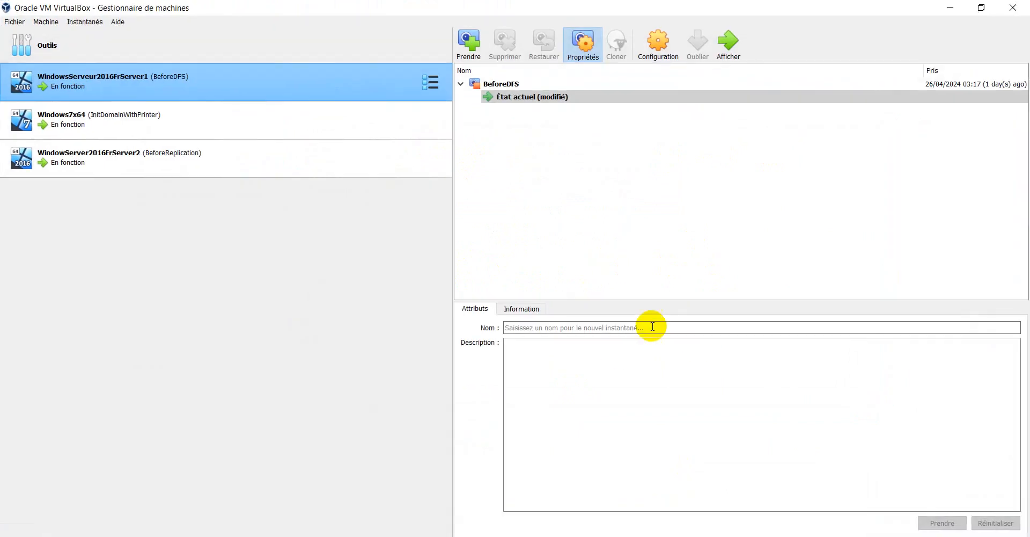
Uncheck Câble branché for Adapter 1 in the WindowsServeur2016FrServer1 network settings
{"action": "left_click", "coordinate": [660, 40]}
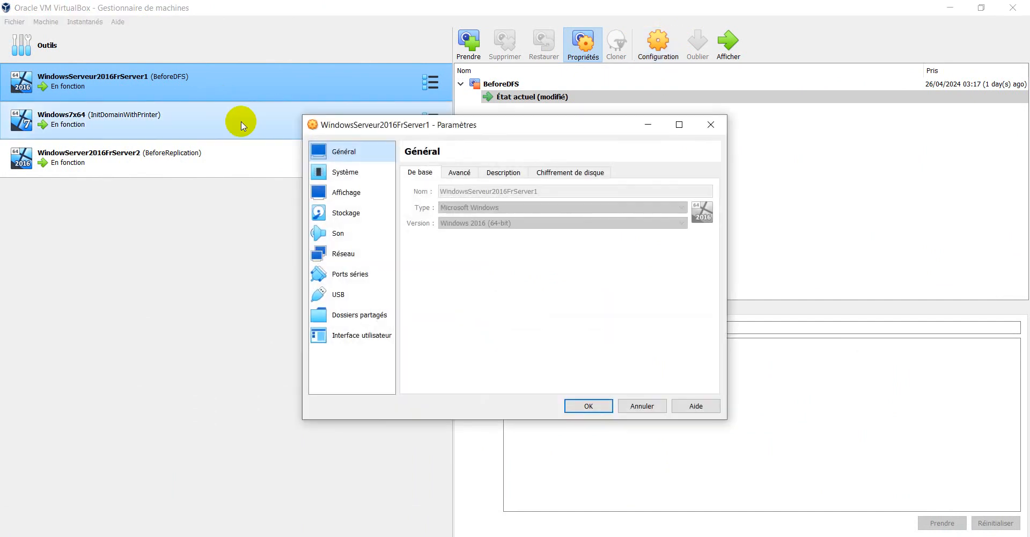
{"action": "left_click", "coordinate": [344, 255]}
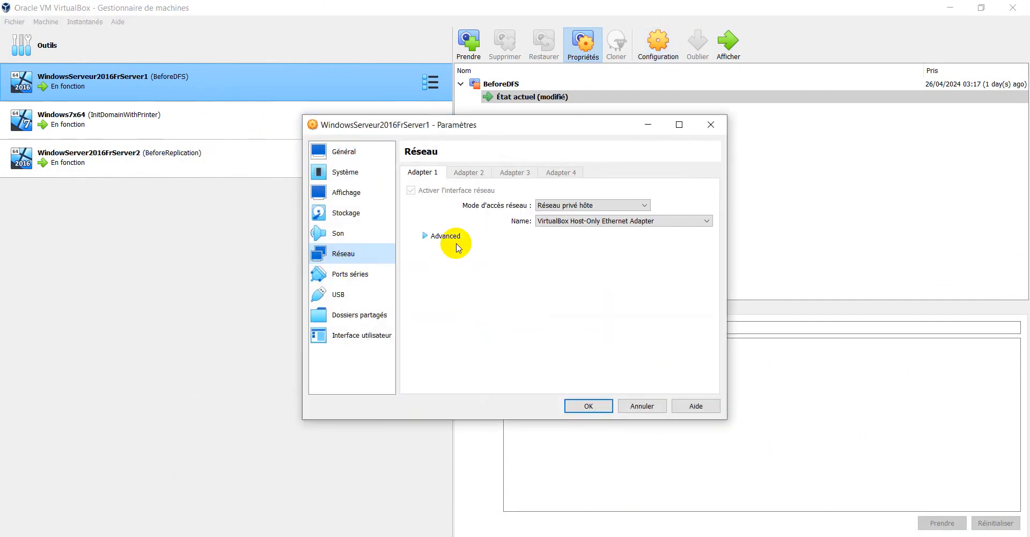
{"action": "left_click", "coordinate": [429, 236]}
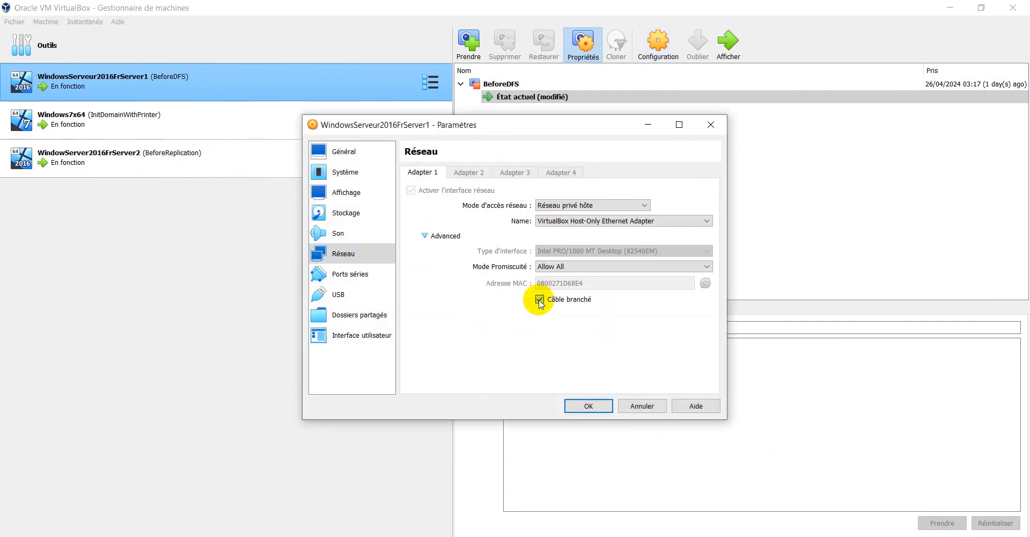
{"action": "left_click", "coordinate": [601, 405]}
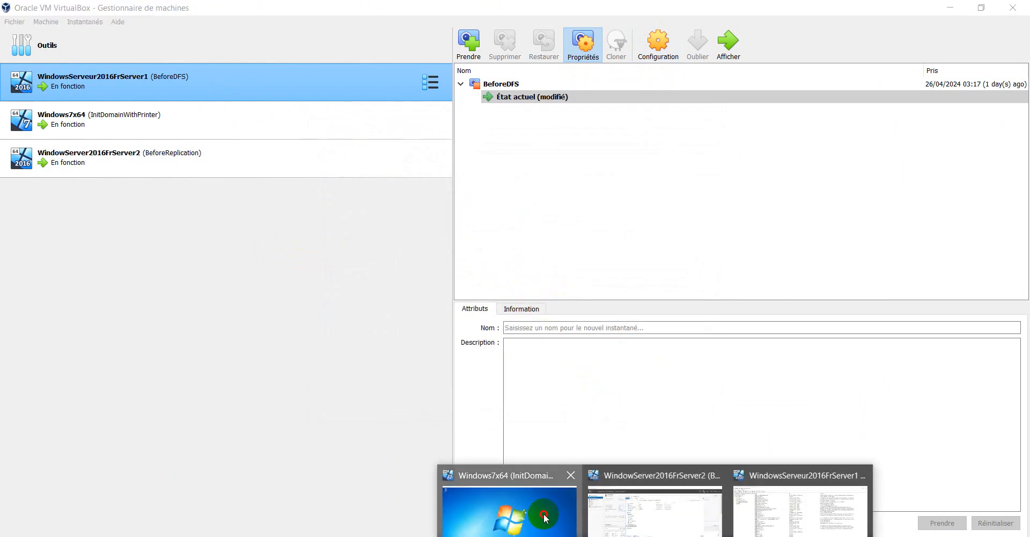
Log off the Windows 7 user with Fermer la session from the arrow beside Arrêter
{"action": "left_click", "coordinate": [542, 513]}
{"action": "left_click", "coordinate": [14, 518]}
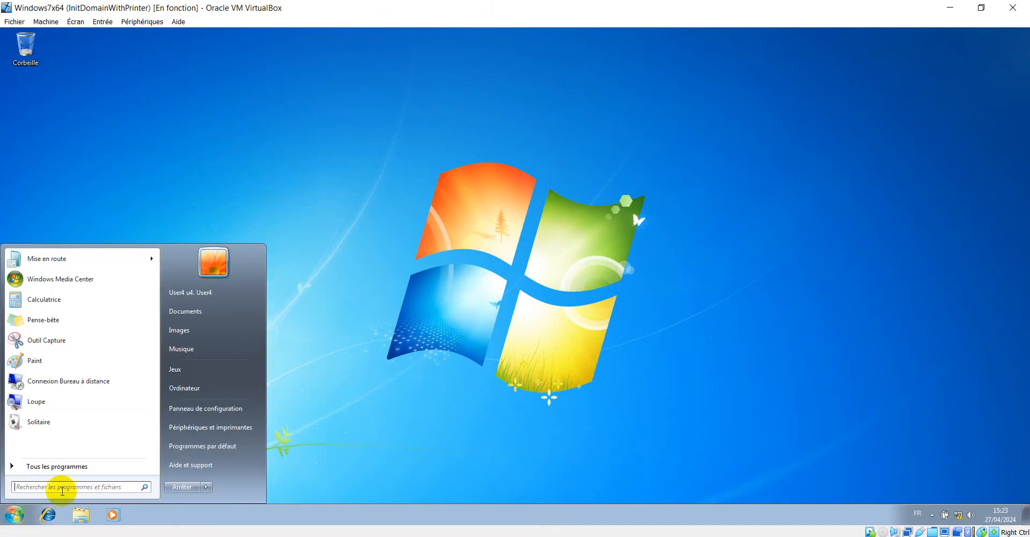
{"action": "left_click", "coordinate": [206, 489]}
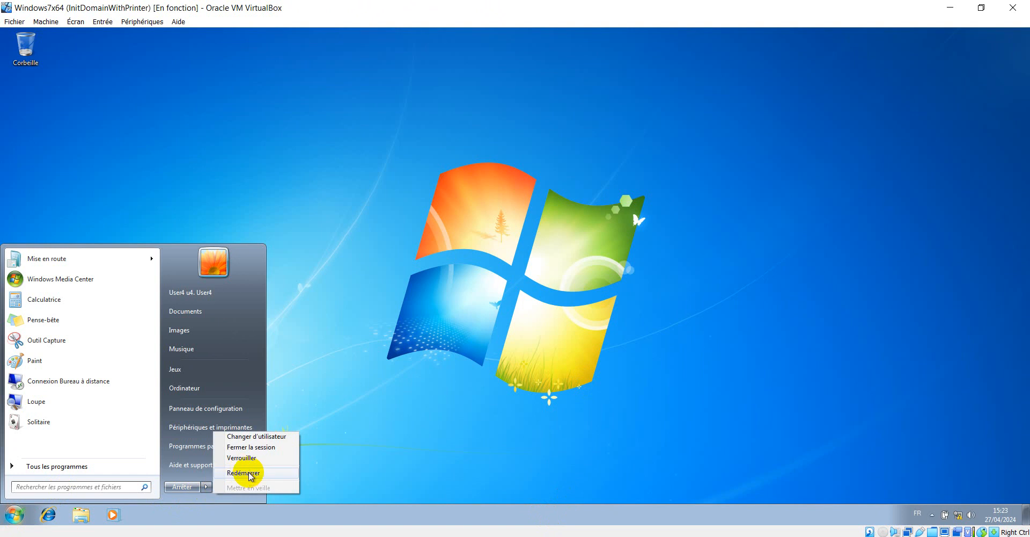
{"action": "left_click", "coordinate": [263, 447]}
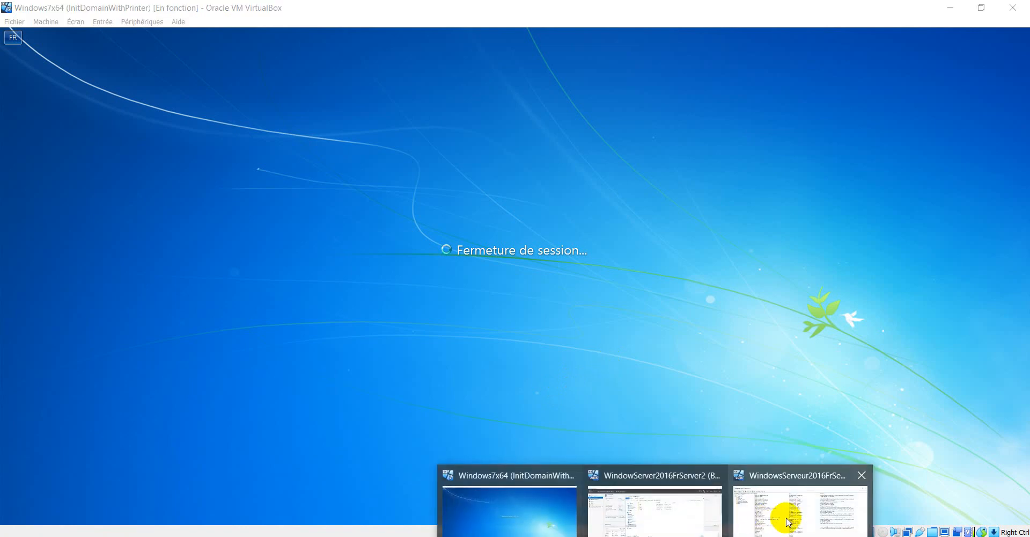
View Server1's TeachersProfiles folder window, minimize it, and return to the Windows 7 VM
{"action": "left_click", "coordinate": [785, 517]}
{"action": "left_click", "coordinate": [117, 514]}
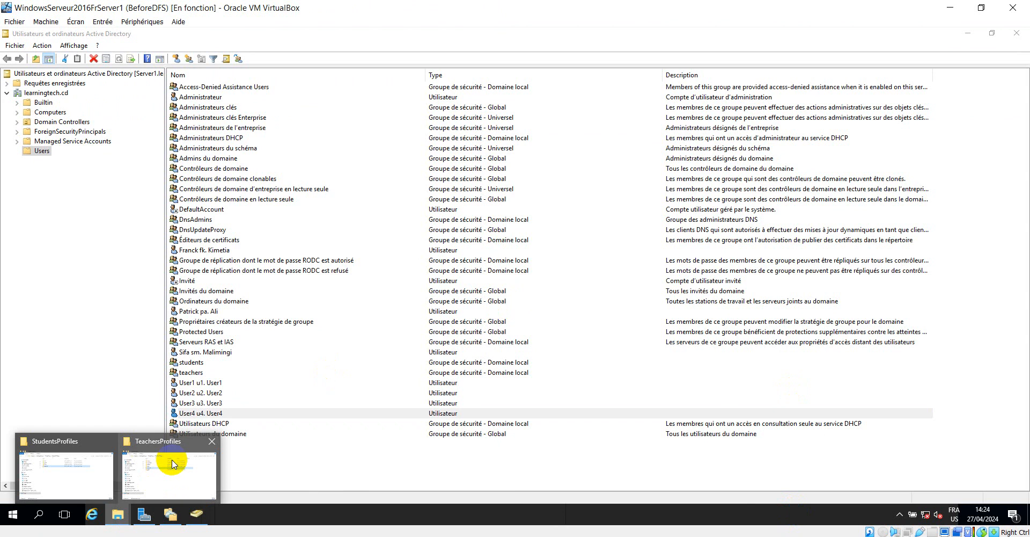
{"action": "left_click", "coordinate": [169, 469]}
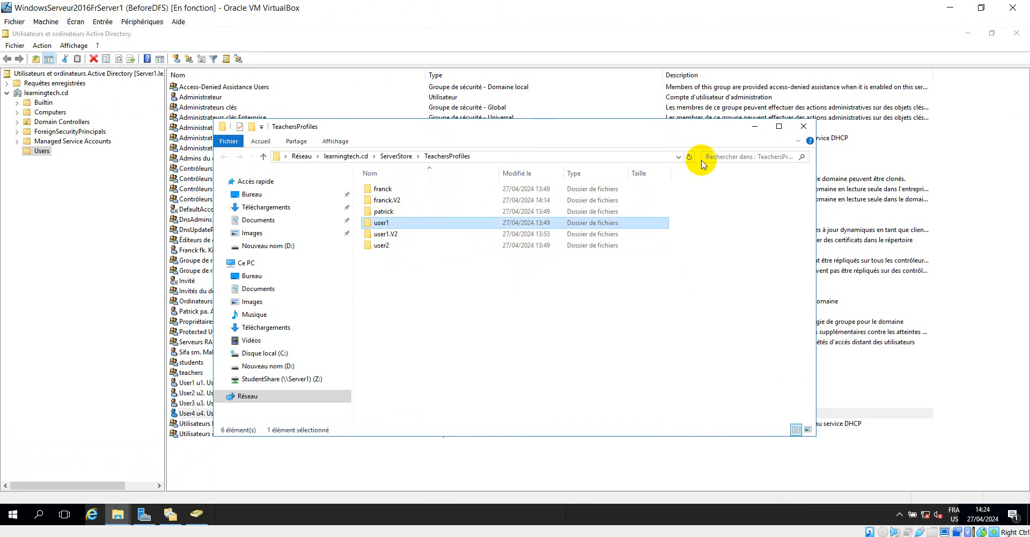
{"action": "left_click", "coordinate": [755, 126]}
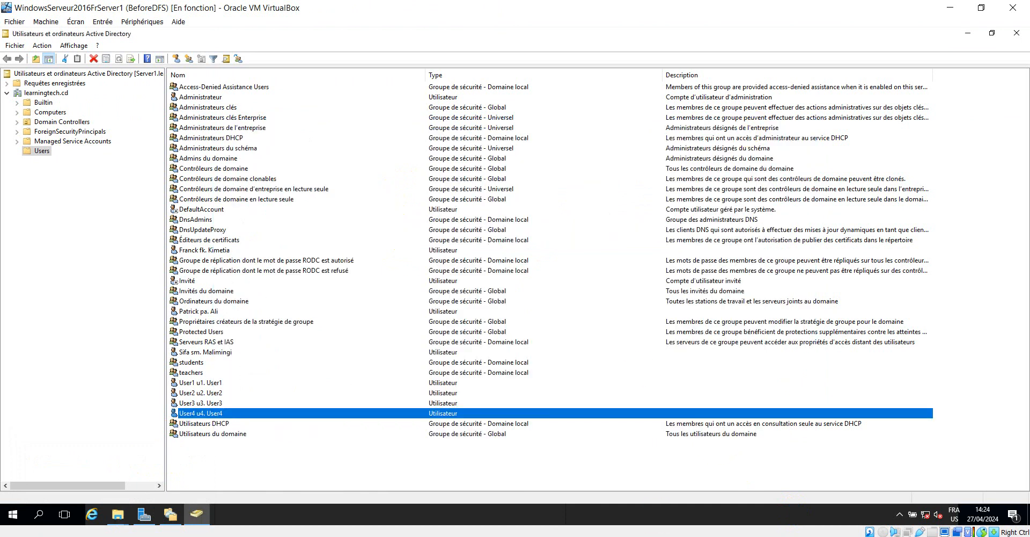
{"action": "mouse_move", "coordinate": [610, 523]}
{"action": "left_click", "coordinate": [541, 513]}
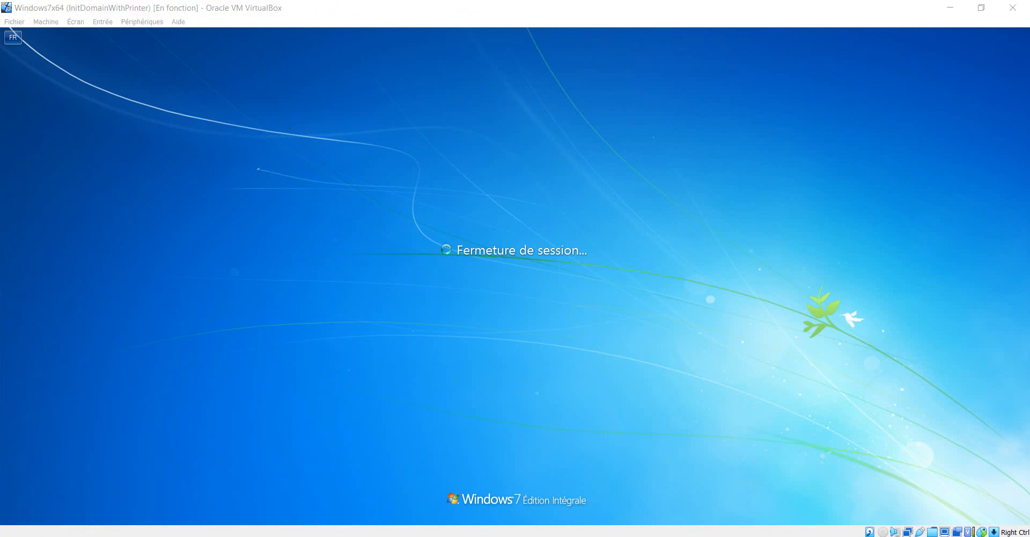
Log on to Windows 7 as another domain user through Autre utilisateur, landing on the local-profile warning
{"action": "left_click", "coordinate": [849, 320]}
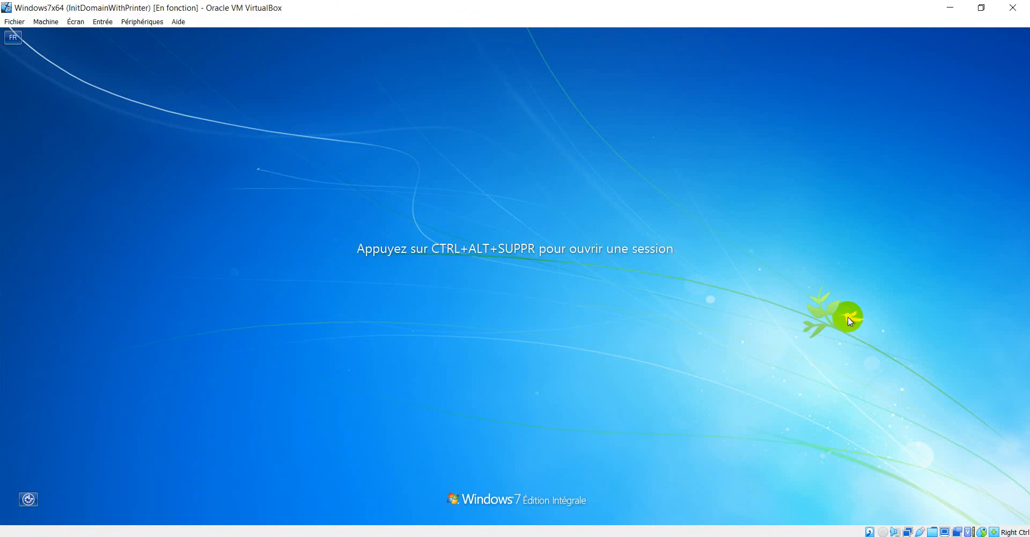
{"action": "key", "text": "ctrl+alt+Delete"}
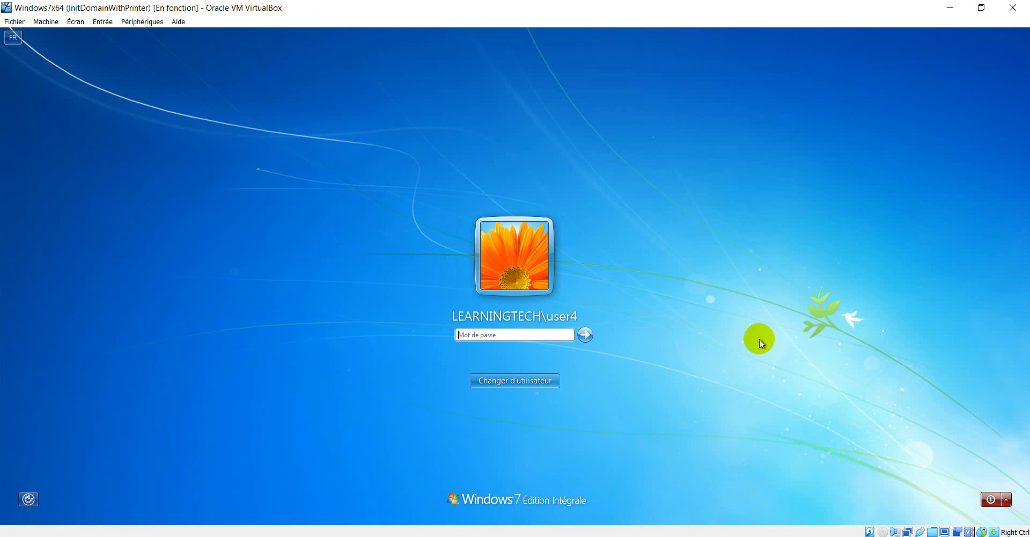
{"action": "left_click", "coordinate": [519, 379]}
{"action": "left_click", "coordinate": [561, 305]}
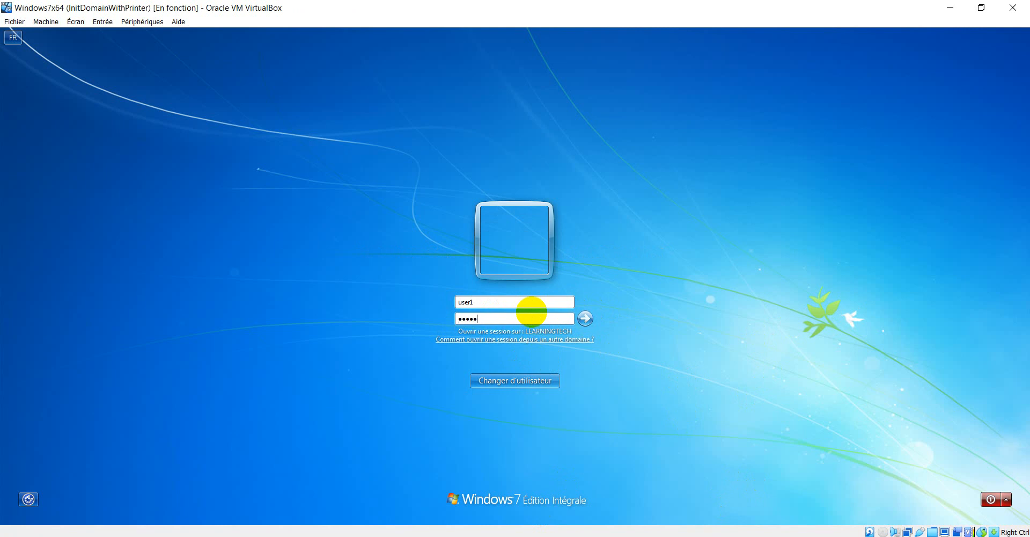
{"action": "key", "text": "Return"}
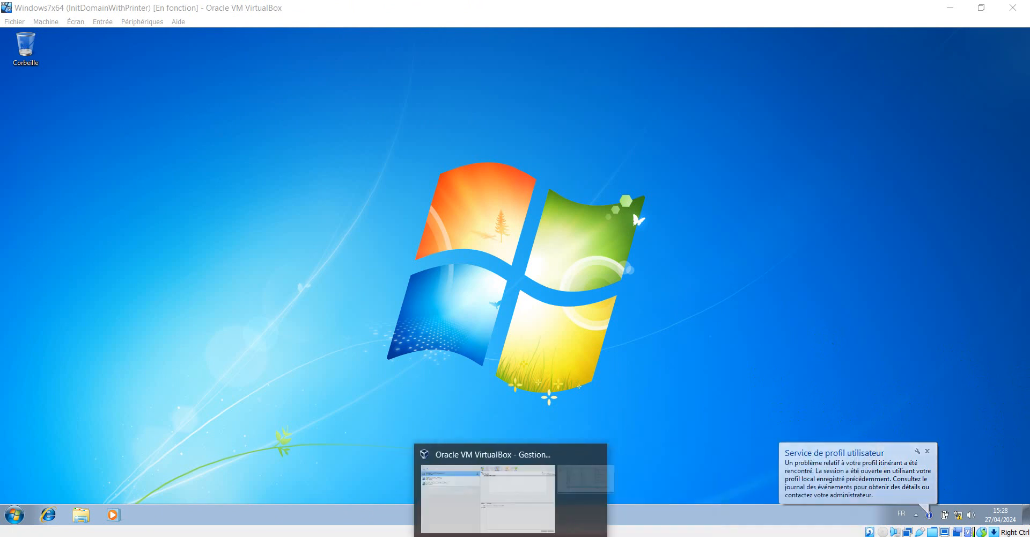
Reconnect Server1's virtual network cable by ticking Câble branché in its network adapter's advanced settings
{"action": "left_click", "coordinate": [512, 532]}
{"action": "left_click", "coordinate": [658, 41]}
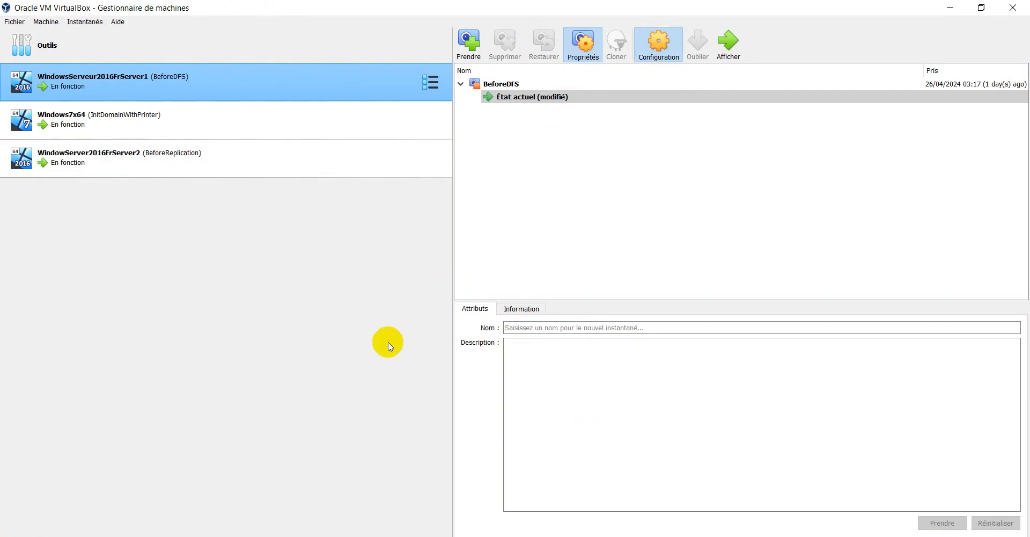
{"action": "left_click", "coordinate": [364, 254]}
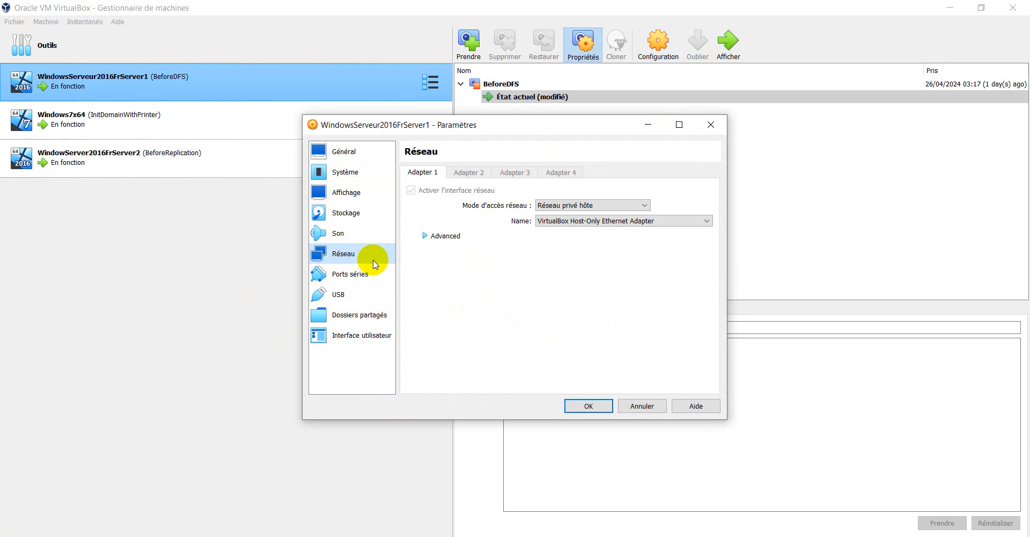
{"action": "left_click", "coordinate": [424, 234]}
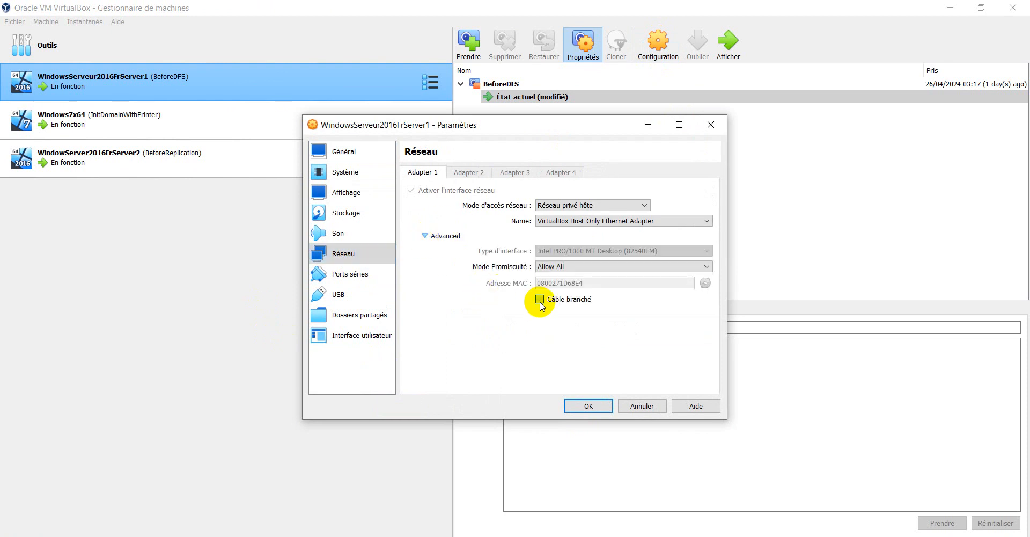
{"action": "left_click", "coordinate": [540, 299]}
{"action": "left_click", "coordinate": [589, 406]}
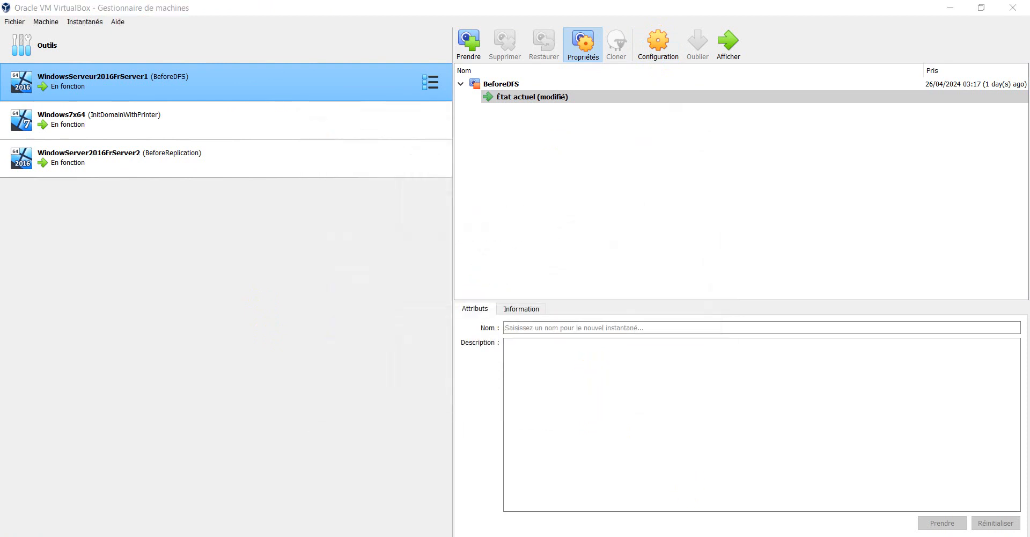
Log the Windows 7 domain user off and sign back in with the password
{"action": "left_click", "coordinate": [549, 511]}
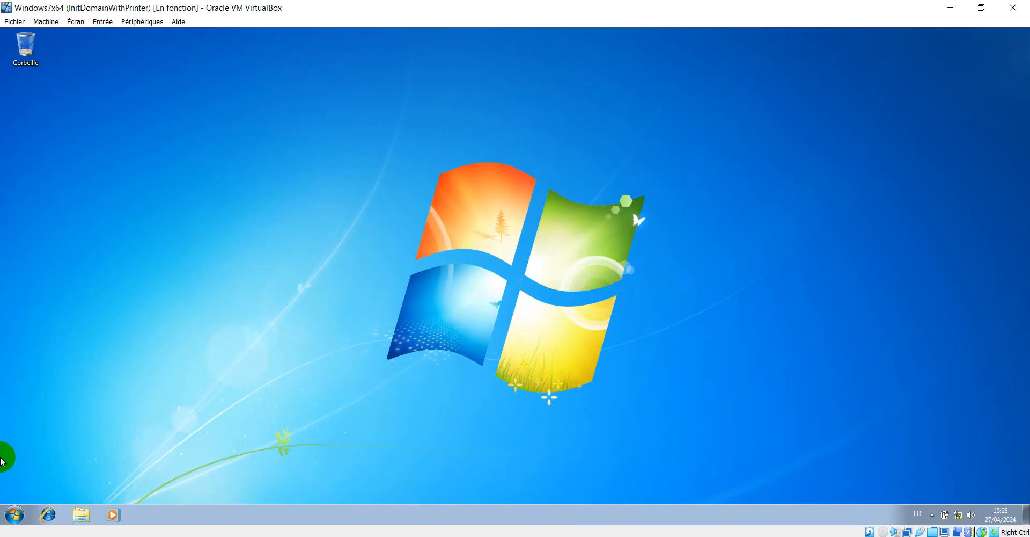
{"action": "left_click", "coordinate": [2, 523]}
{"action": "left_click", "coordinate": [208, 488]}
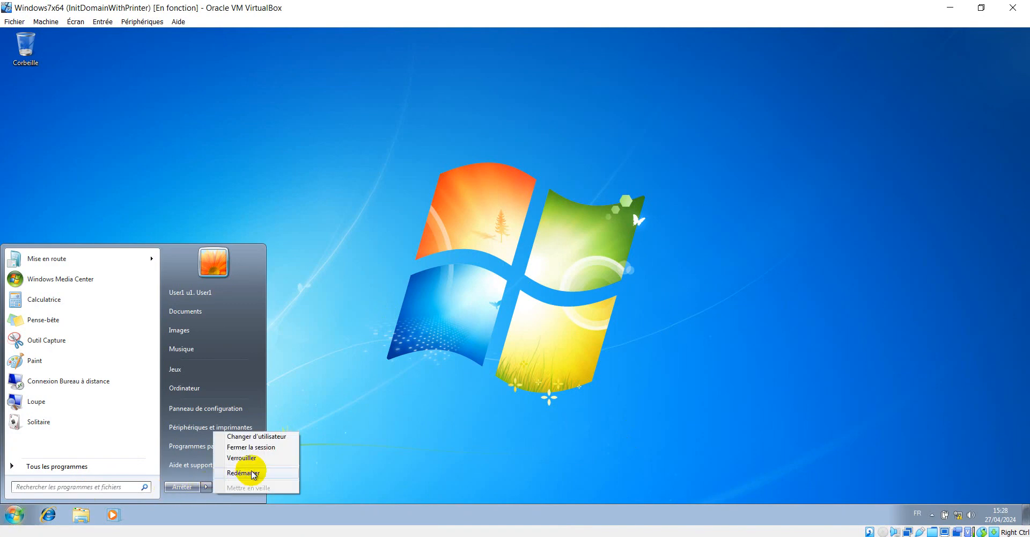
{"action": "left_click", "coordinate": [253, 472]}
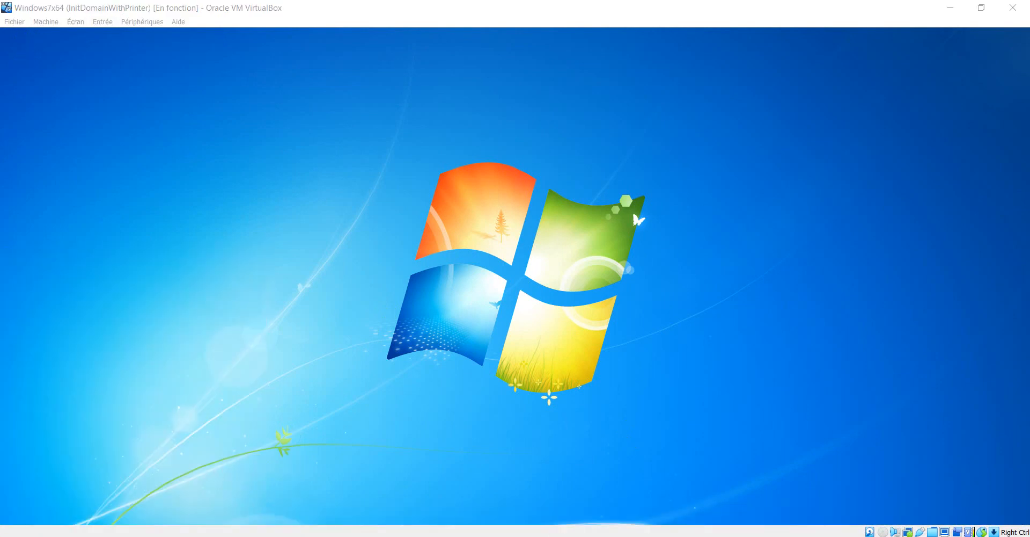
{"action": "key", "text": "ctrl+alt+Delete"}
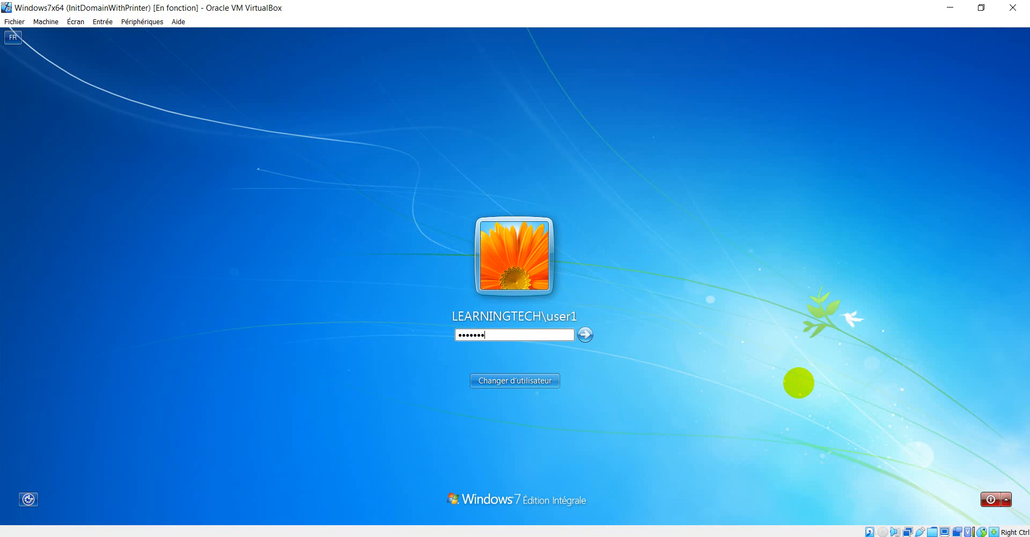
{"action": "key", "text": "Return"}
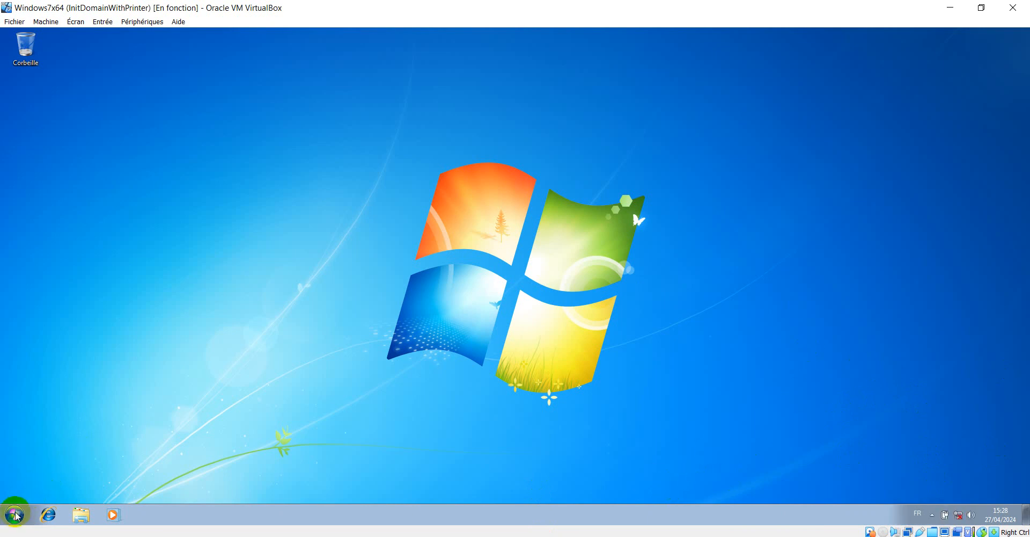
Run sysdm.cpl on Windows 7 and approve the UAC prompt with the Administrateur credentials
{"action": "key", "text": "super+r"}
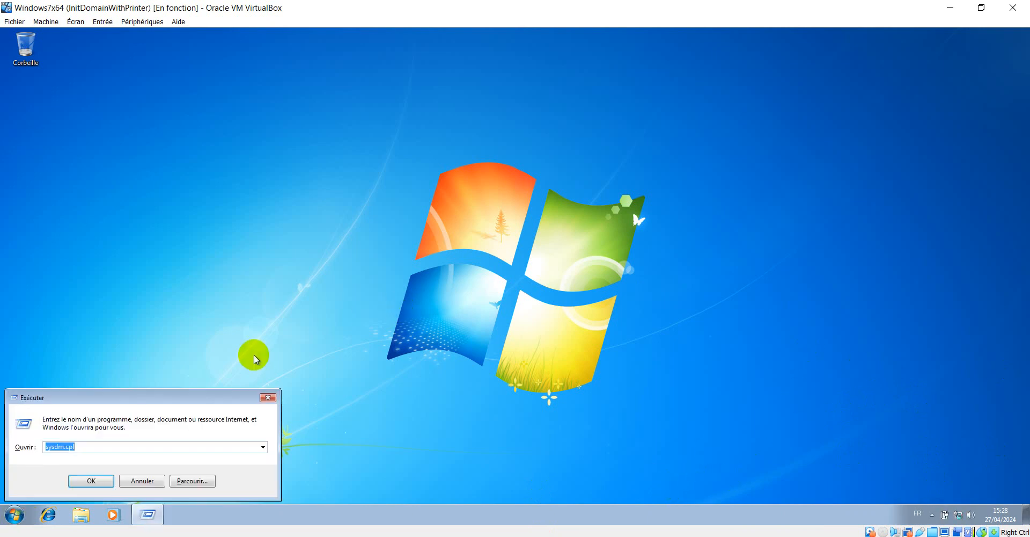
{"action": "key", "text": "Return"}
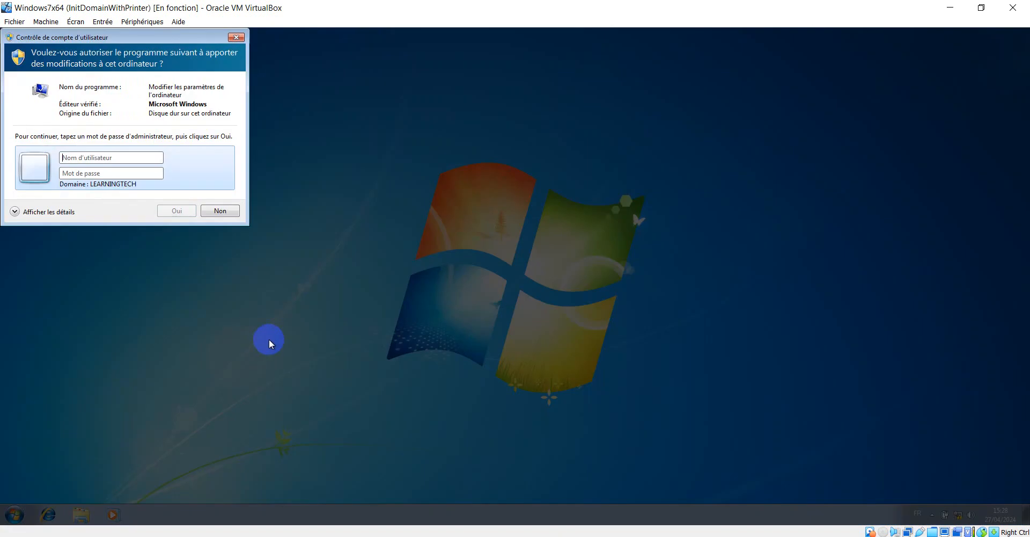
{"action": "left_click", "coordinate": [98, 160]}
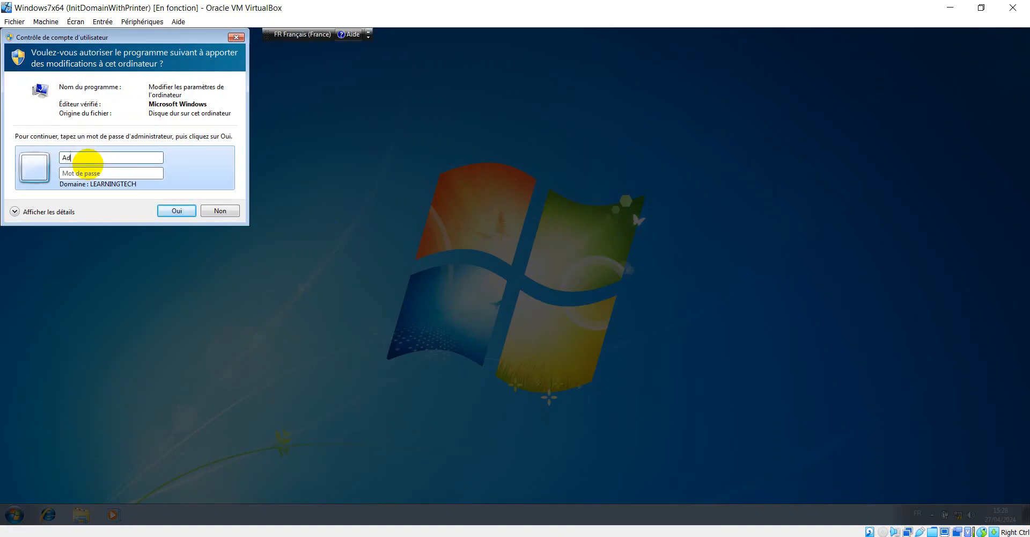
{"action": "left_click_drag", "start_coordinate": [115, 37], "coordinate": [505, 117]}
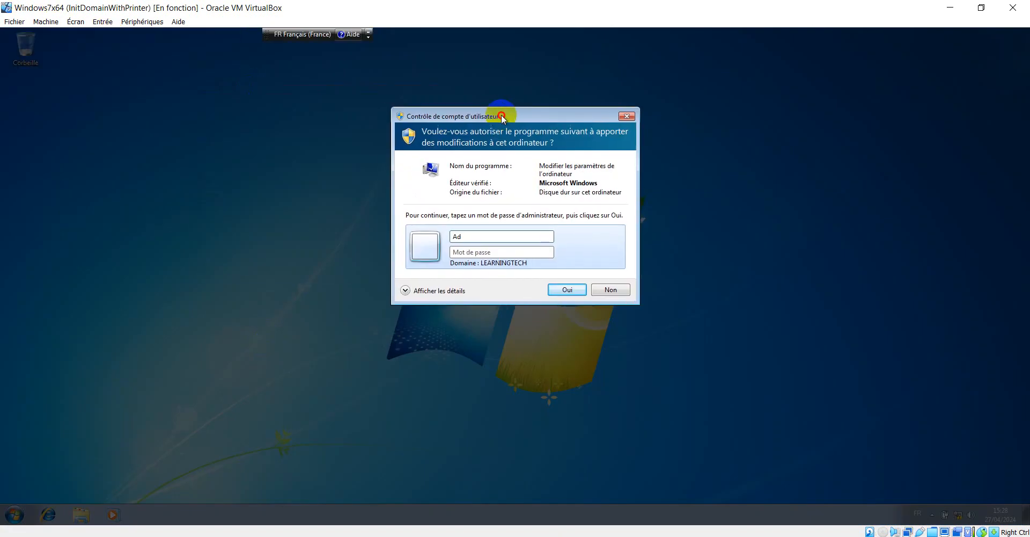
{"action": "type", "text": "Administrateur"}
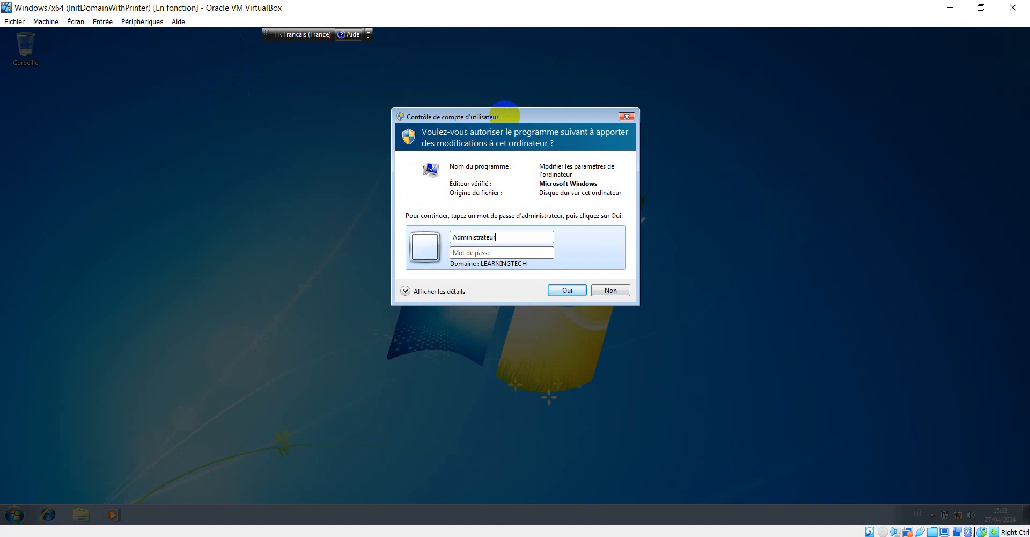
{"action": "type", "text": "P"}
{"action": "key", "text": "Return"}
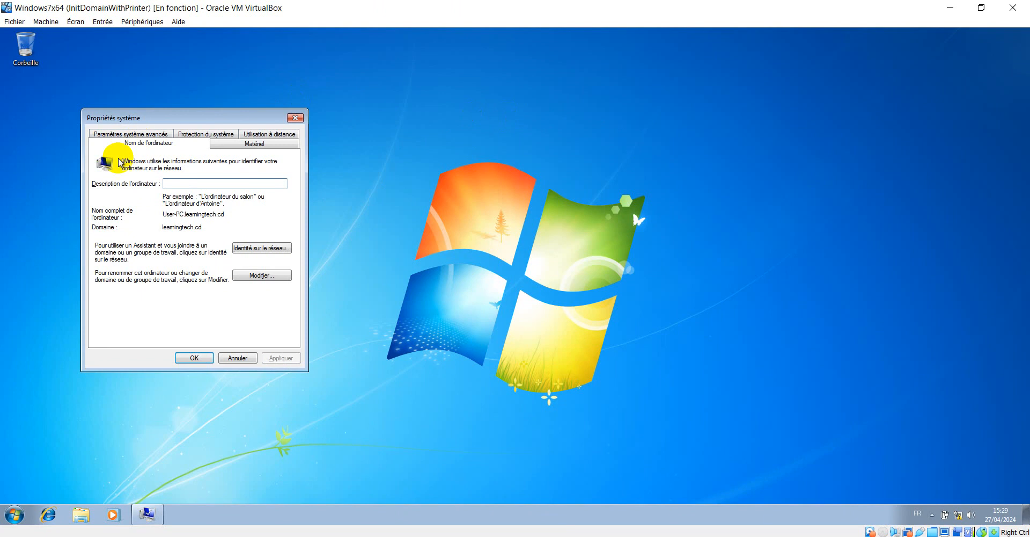
Open the User Profiles list from Advanced system settings and select the domain user's roaming profile
{"action": "left_click", "coordinate": [135, 134]}
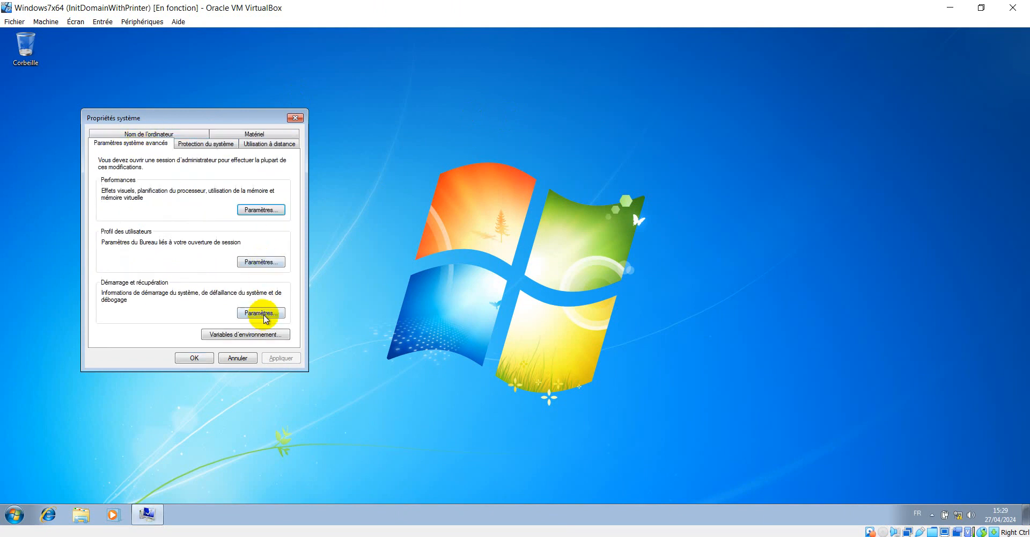
{"action": "left_click", "coordinate": [275, 266]}
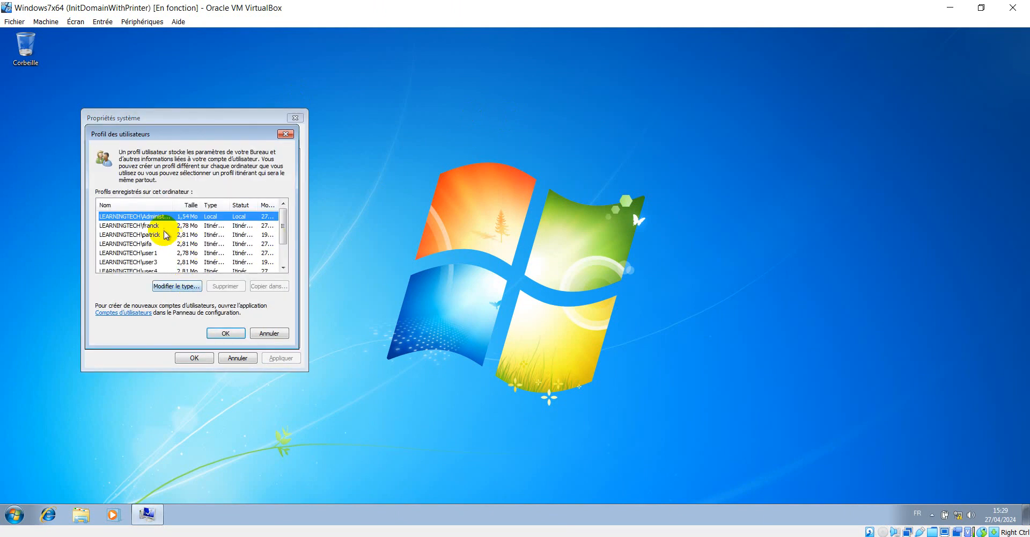
{"action": "left_click", "coordinate": [150, 252]}
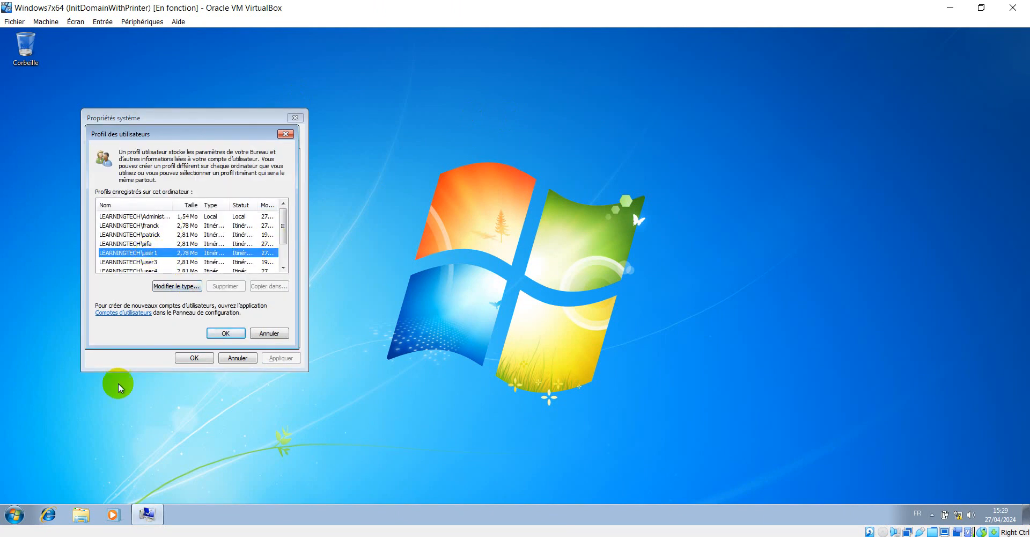
{"action": "left_click", "coordinate": [14, 514]}
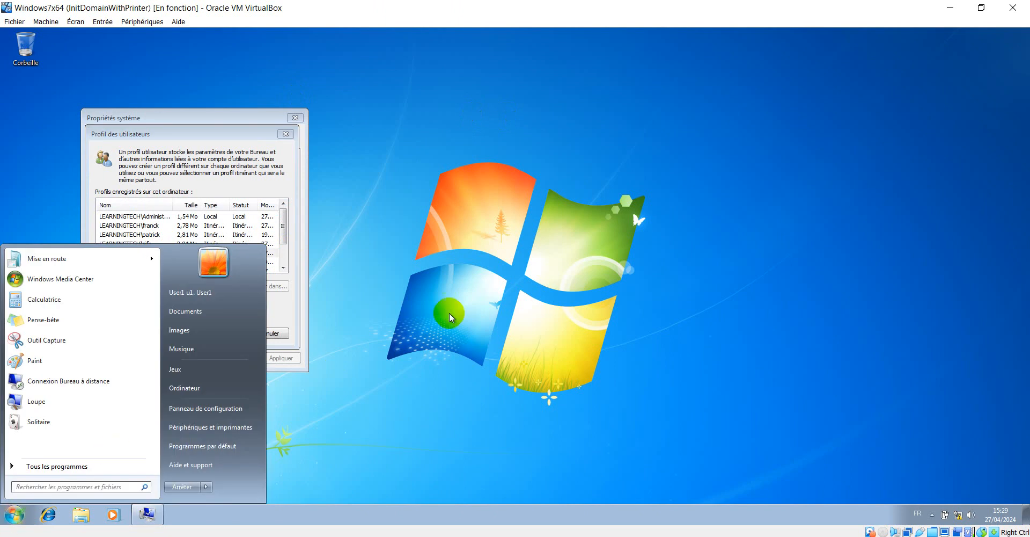
{"action": "left_click", "coordinate": [465, 330]}
{"action": "left_click", "coordinate": [656, 536]}
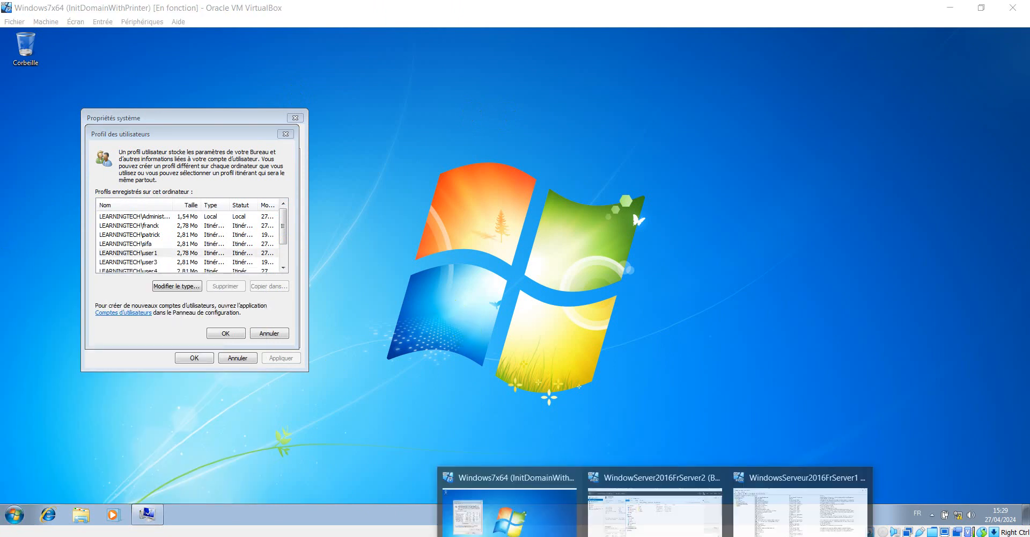
On Server1, check that the TeachersProfiles folder contains user1.V2, then switch to Server2
{"action": "left_click", "coordinate": [810, 519]}
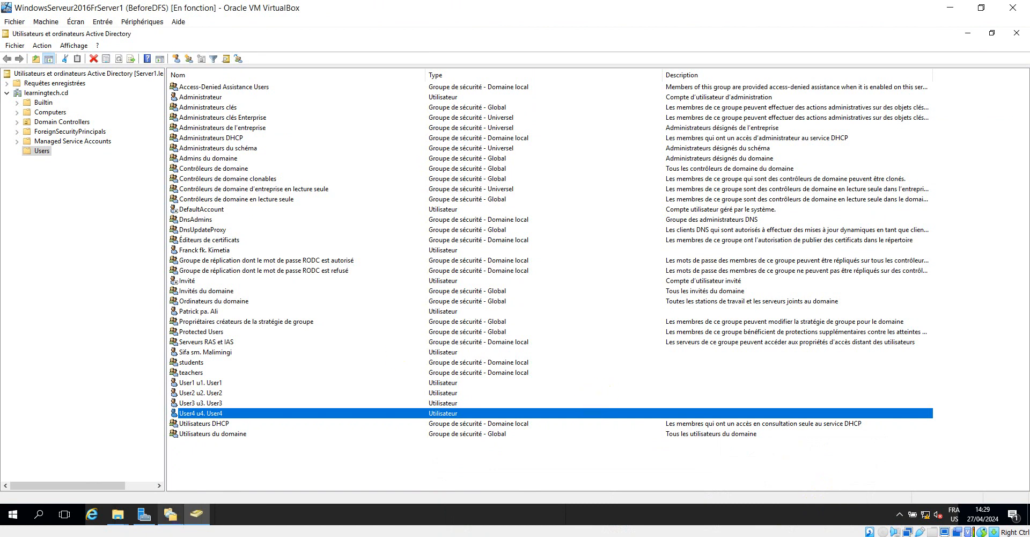
{"action": "left_click", "coordinate": [131, 525]}
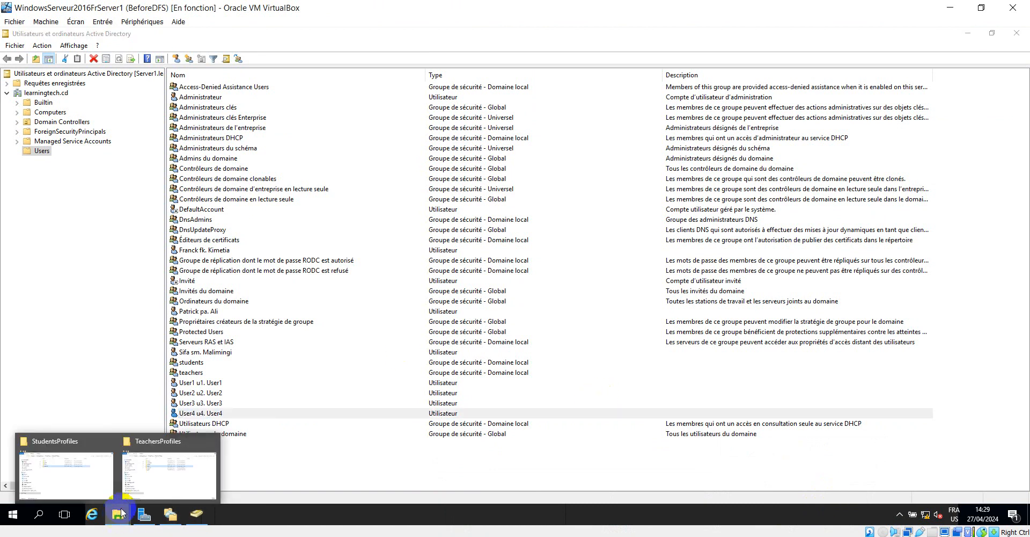
{"action": "left_click", "coordinate": [169, 475]}
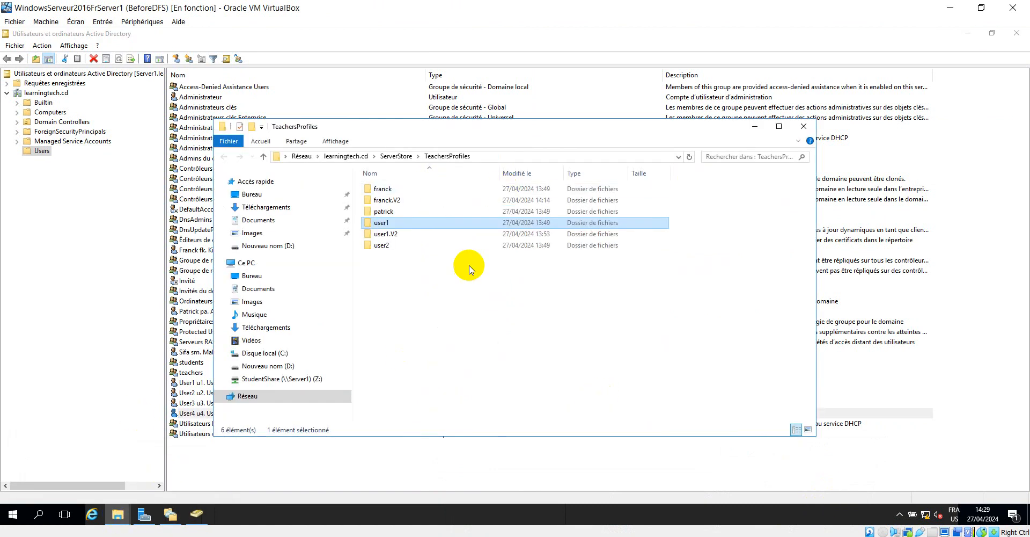
{"action": "left_click", "coordinate": [406, 234]}
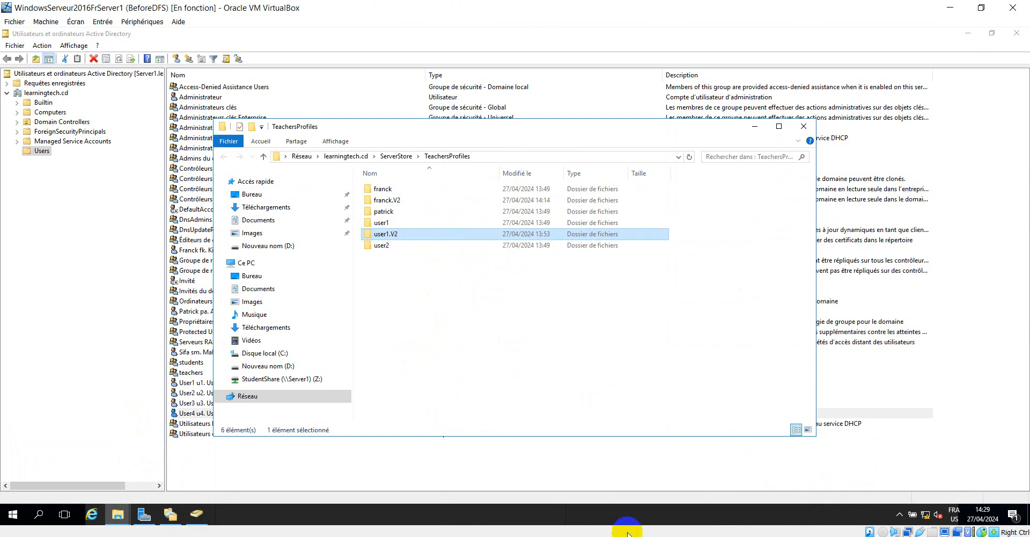
{"action": "left_click", "coordinate": [626, 535]}
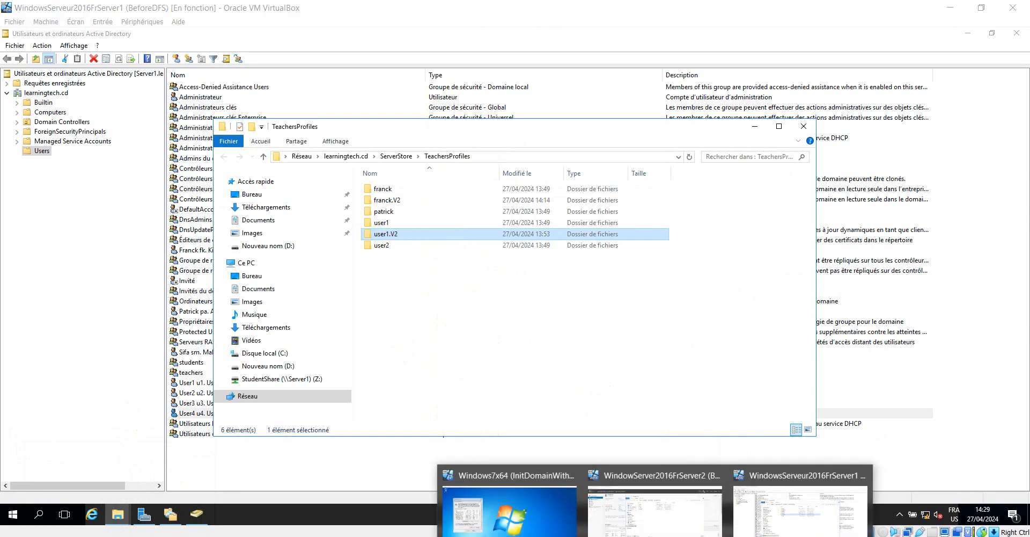
{"action": "left_click", "coordinate": [690, 502]}
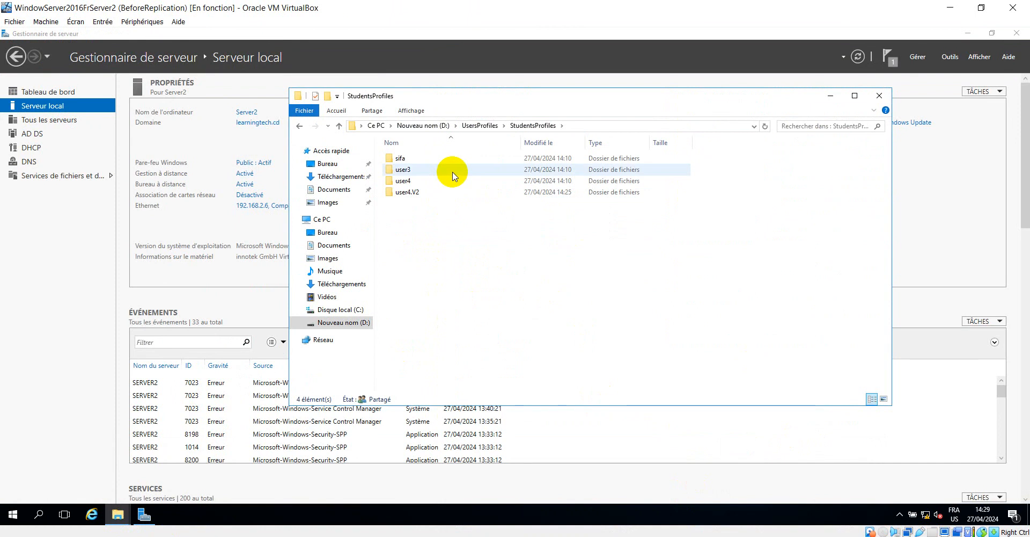
On Server2, open D:\UsersProfiles\TeachersProfiles and select the replicated user1.V2 folder
{"action": "left_click", "coordinate": [482, 126]}
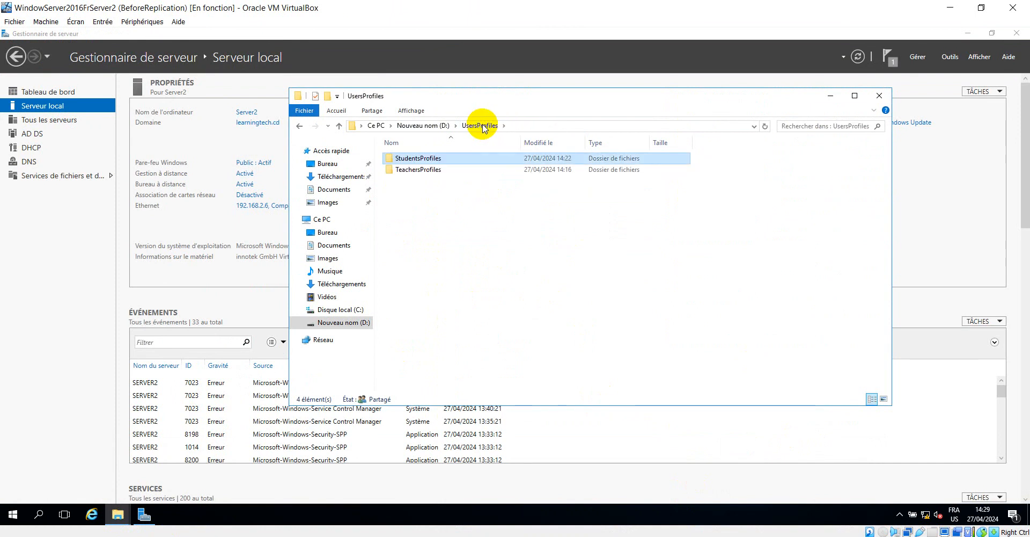
{"action": "double_click", "coordinate": [416, 169]}
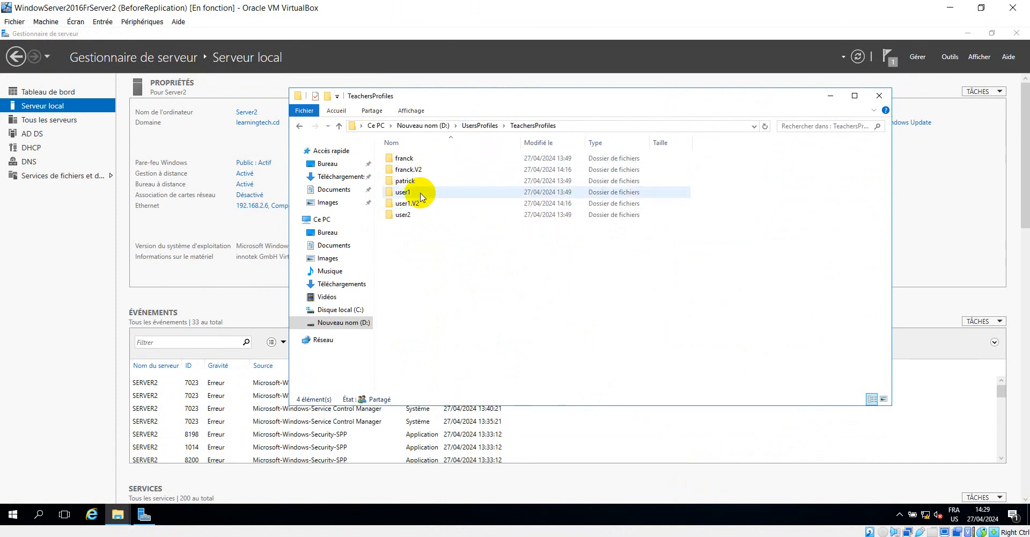
{"action": "left_click", "coordinate": [418, 206]}
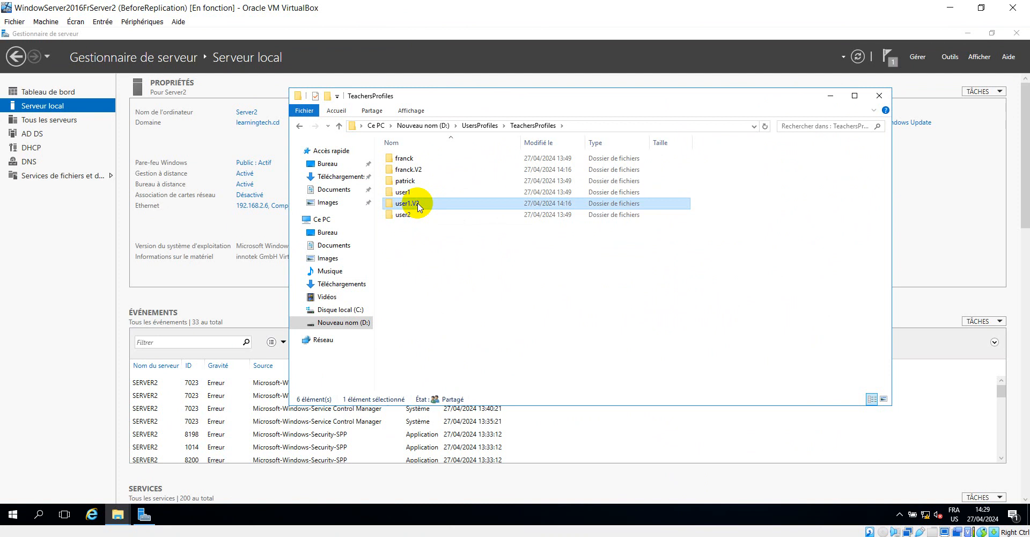